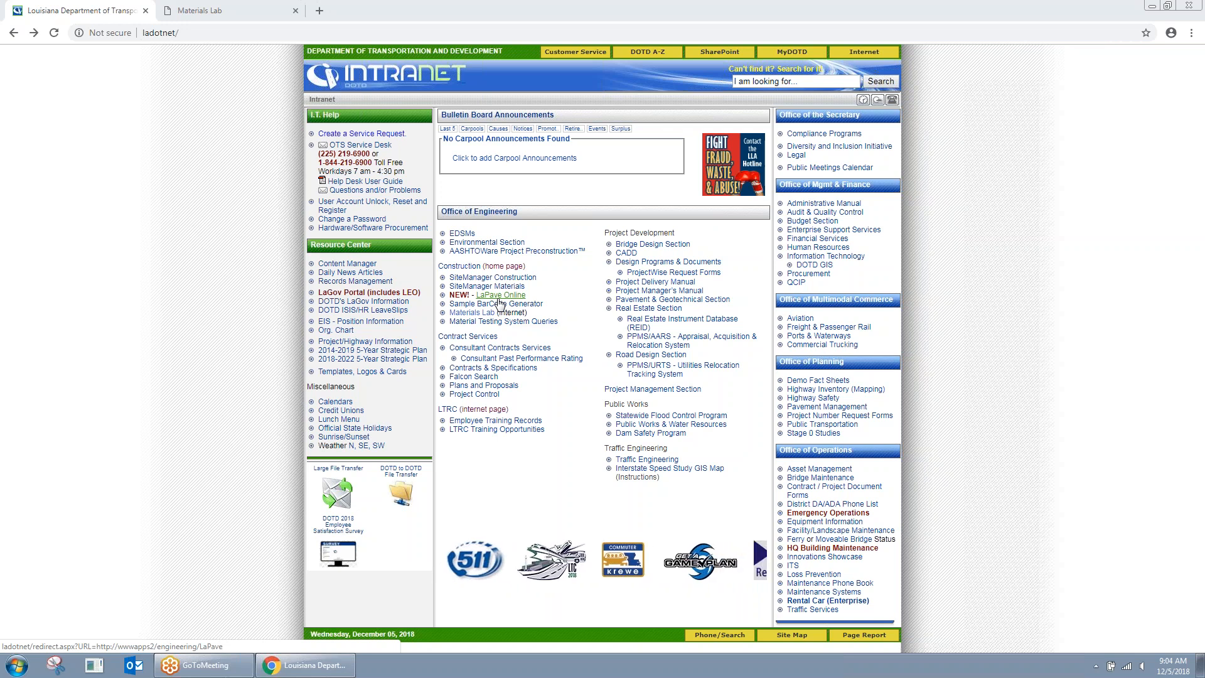
Step: Open LaPave Online from the Construction section of the intranet home page
click(499, 297)
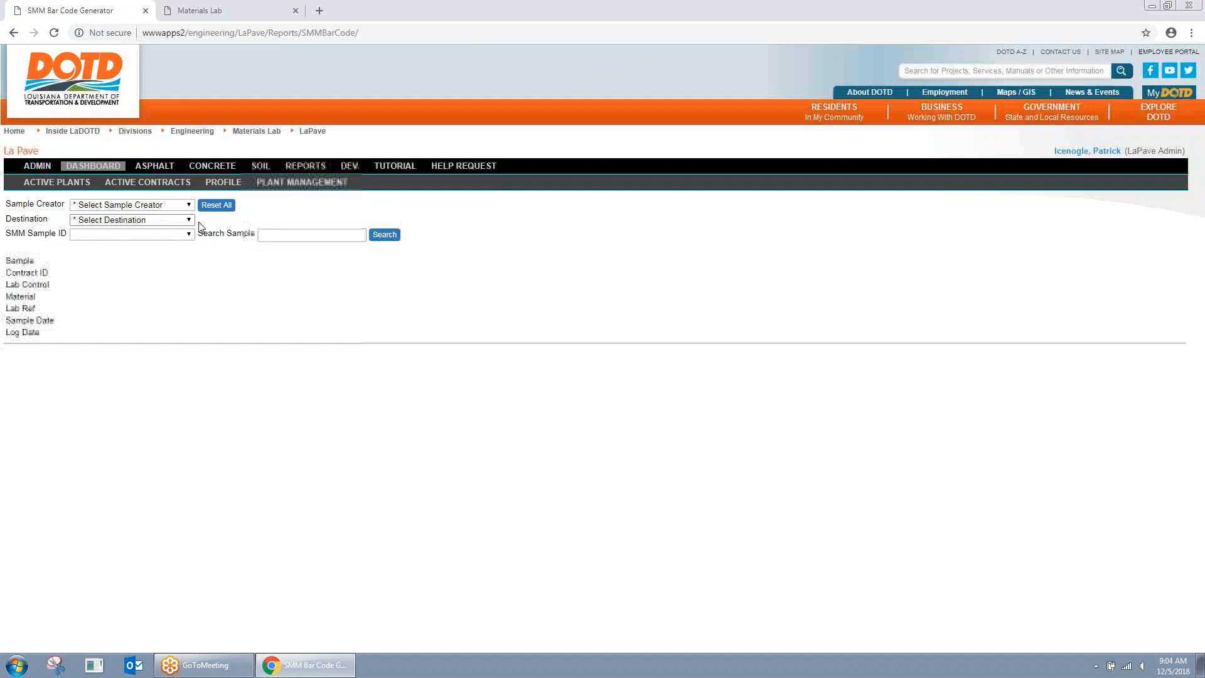
Step: Look up sample 00229631, load its details, and request the 3.5-inch QR label
click(291, 238)
text(00)
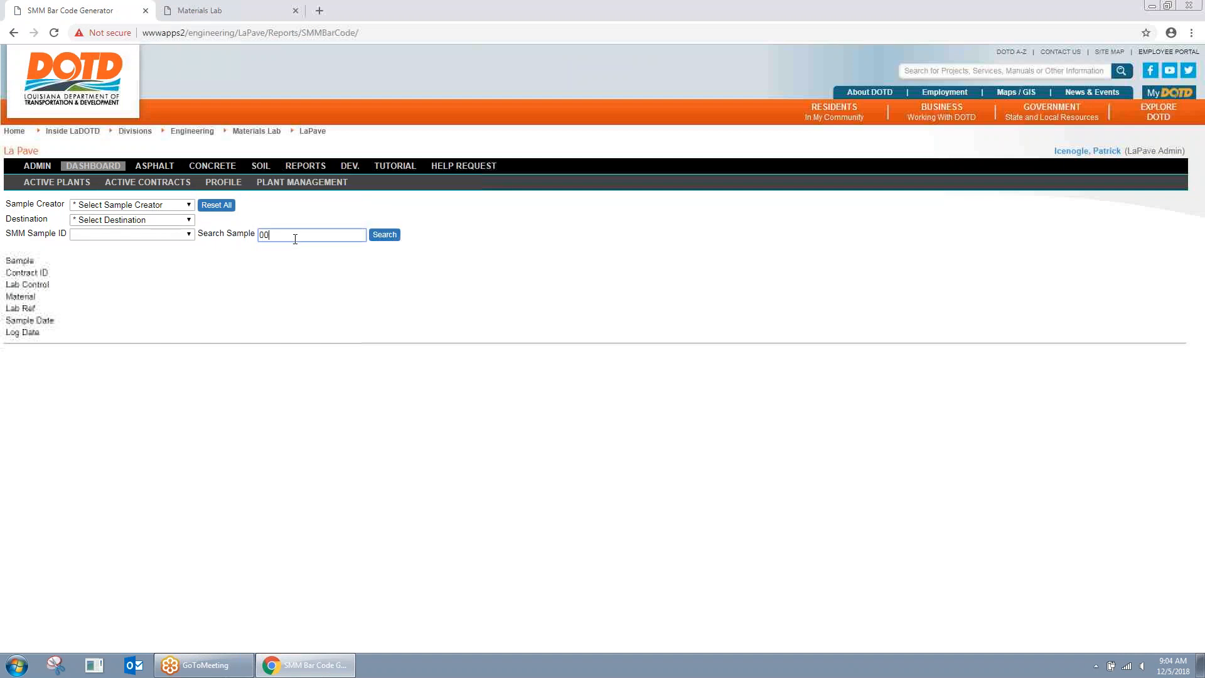
text(229631)
click(387, 242)
click(189, 234)
click(118, 267)
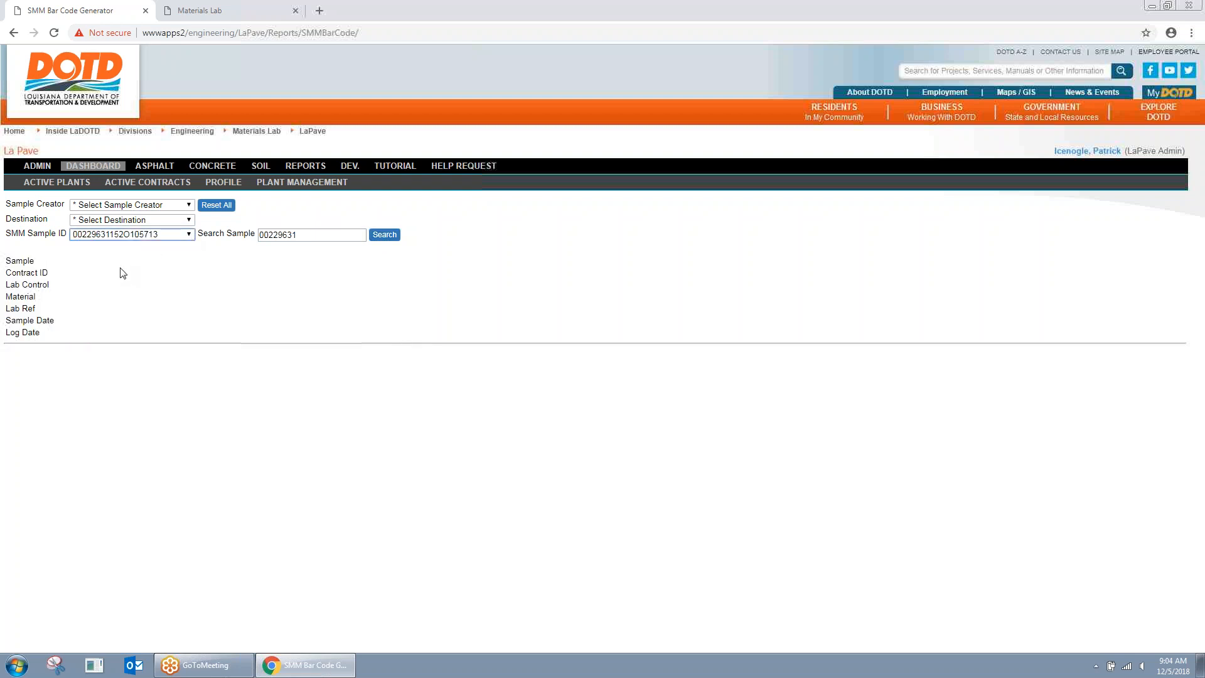
click(199, 427)
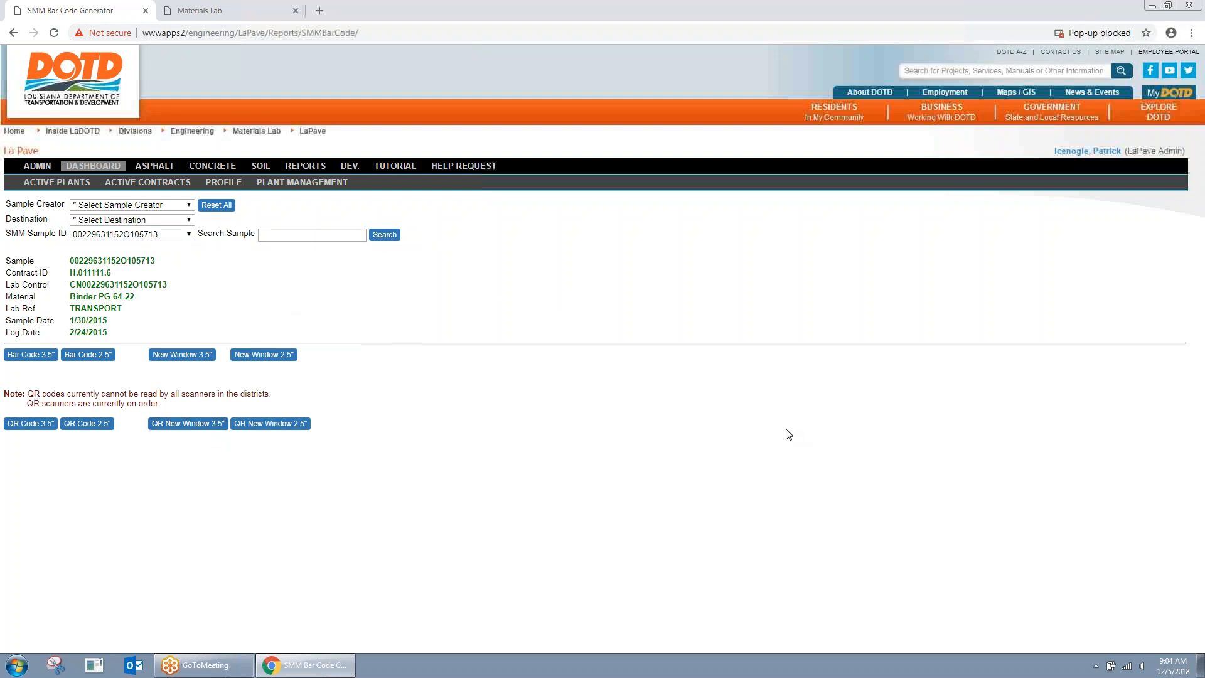
Step: Always allow the site's pop-ups, then generate and close the 3.5-inch QR label
click(1127, 33)
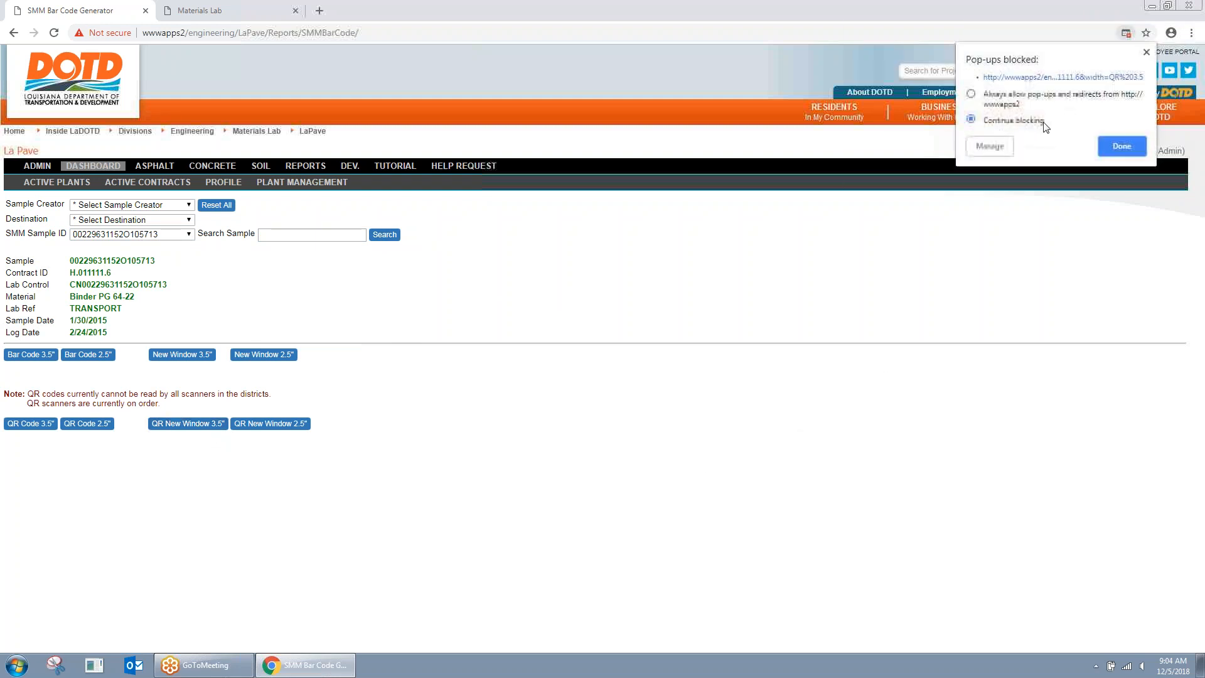
click(1040, 100)
click(1109, 144)
click(193, 429)
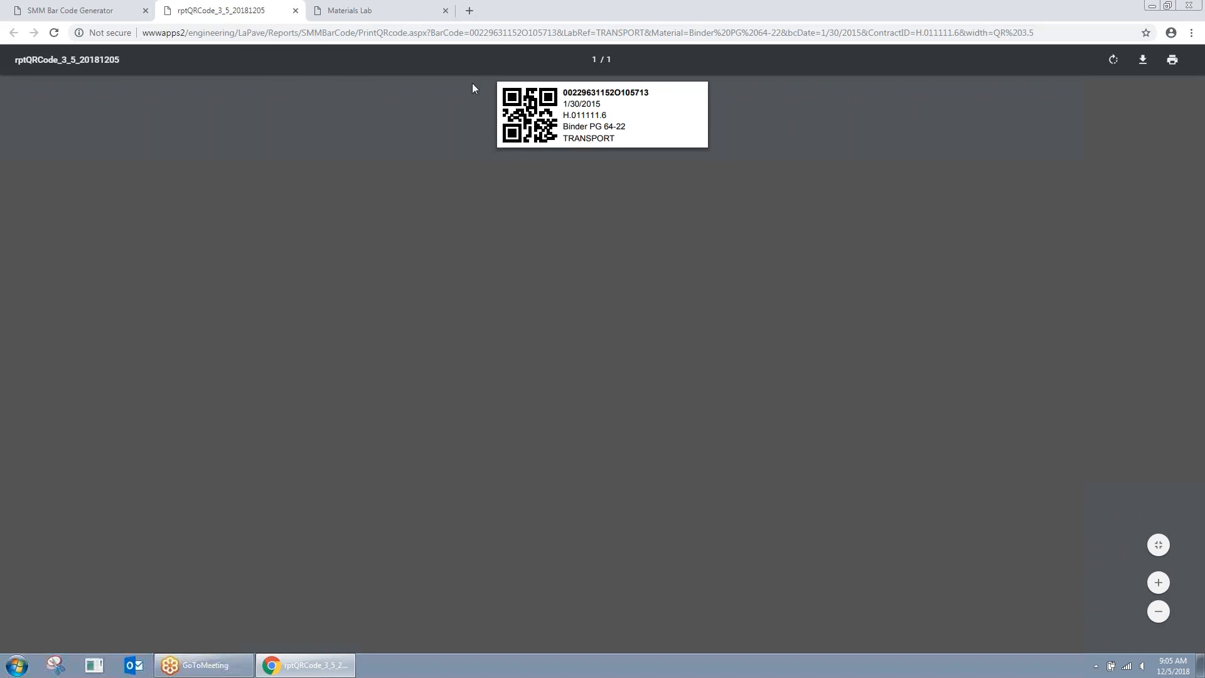
click(295, 11)
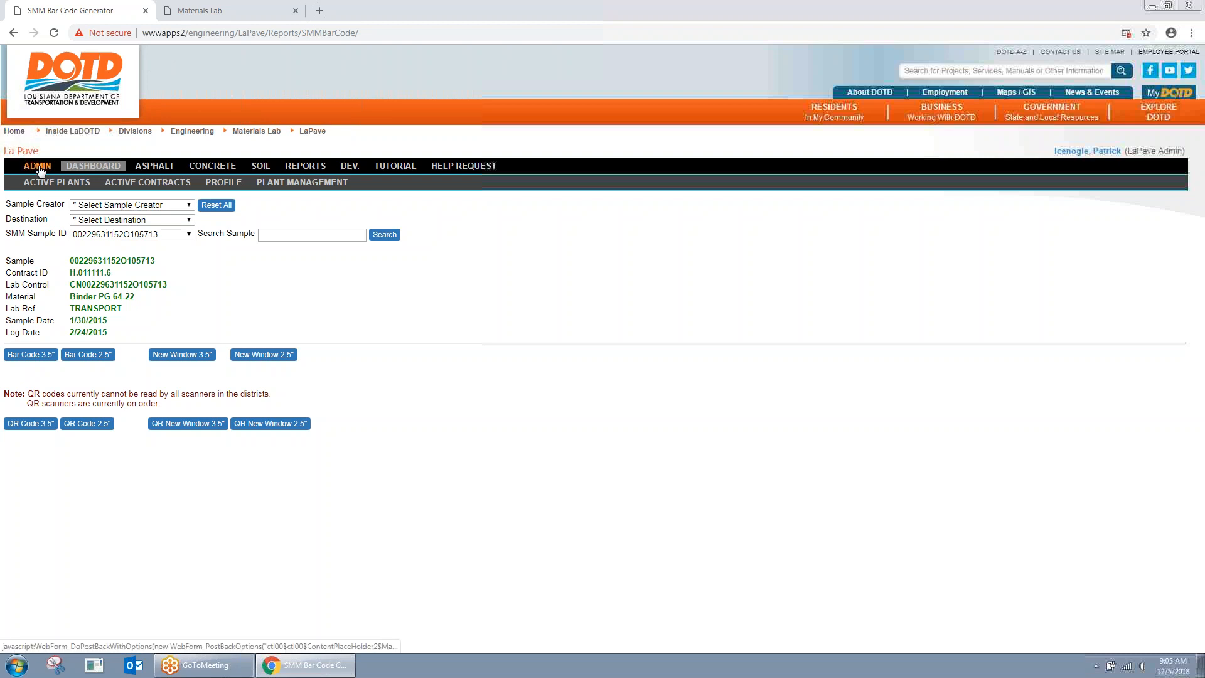
Step: Search the all-users list by first name and open the matching District 02 user's profile
click(90, 170)
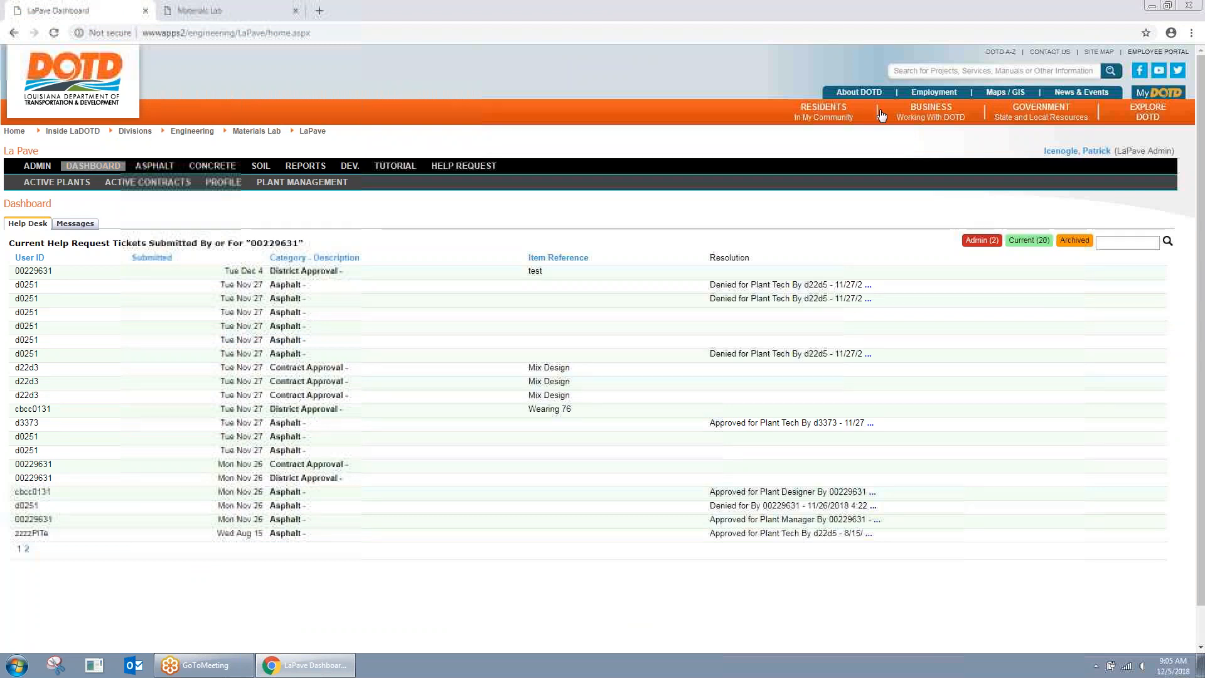
click(38, 169)
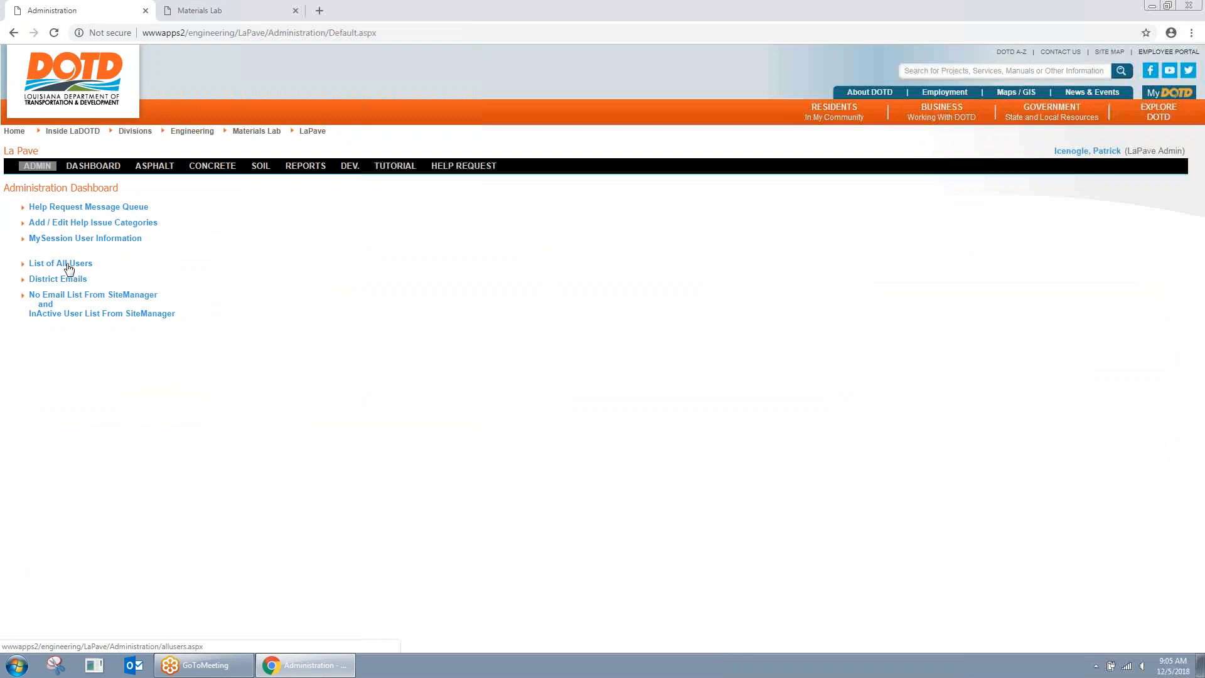
click(63, 264)
click(154, 207)
text(kevin)
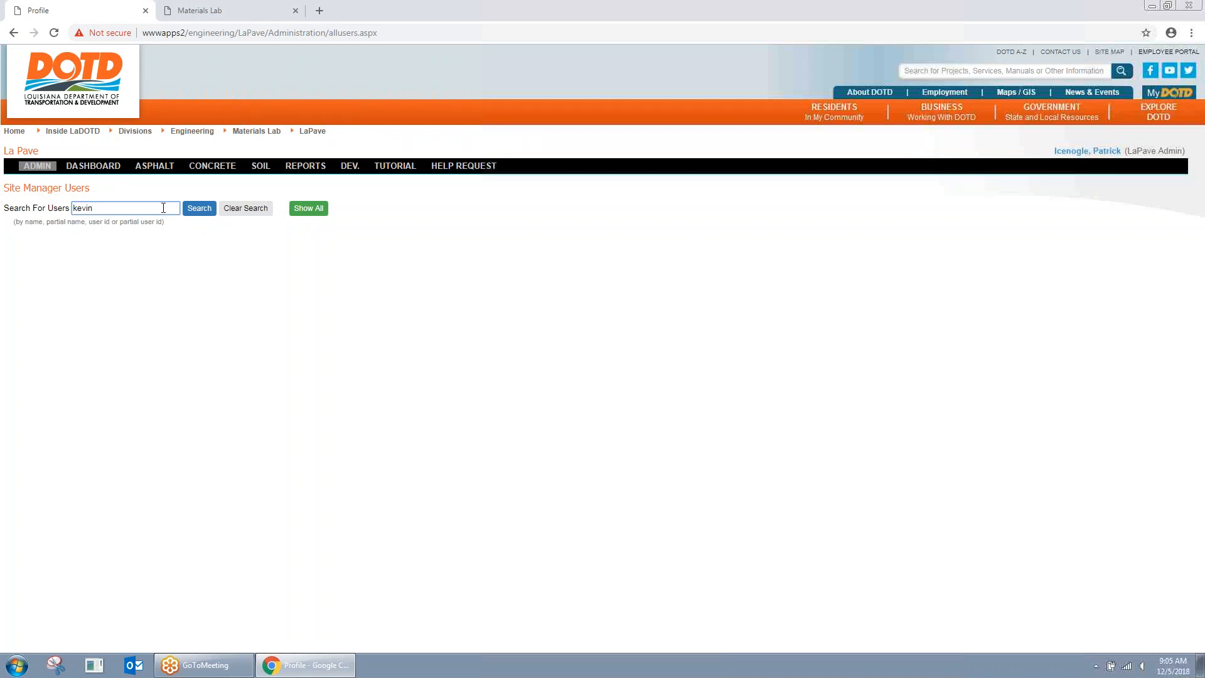
click(203, 209)
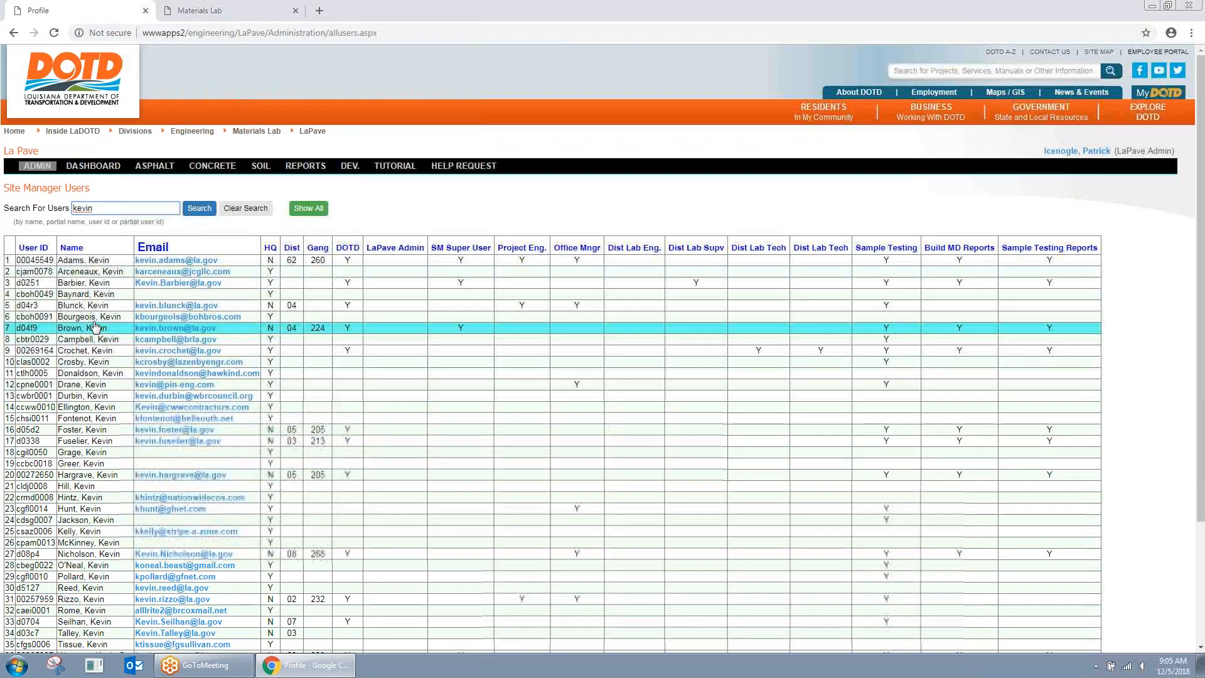
click(178, 274)
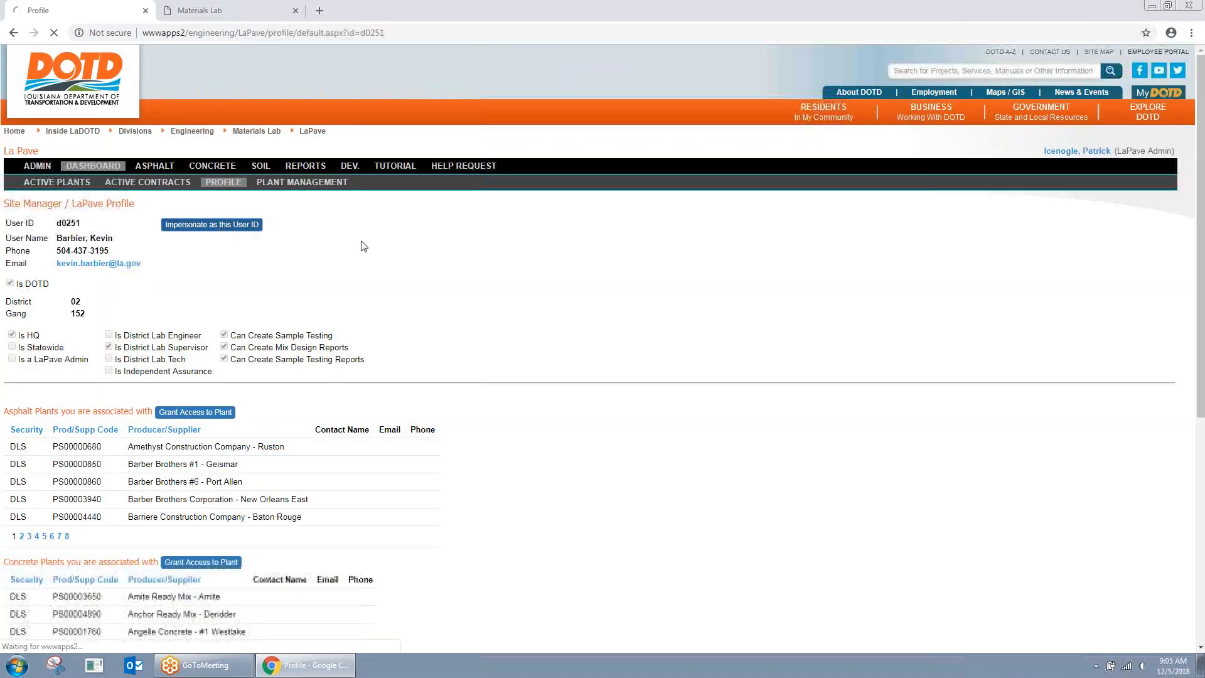
Step: Impersonate the chosen user to see their Help Desk ticket dashboard
click(231, 224)
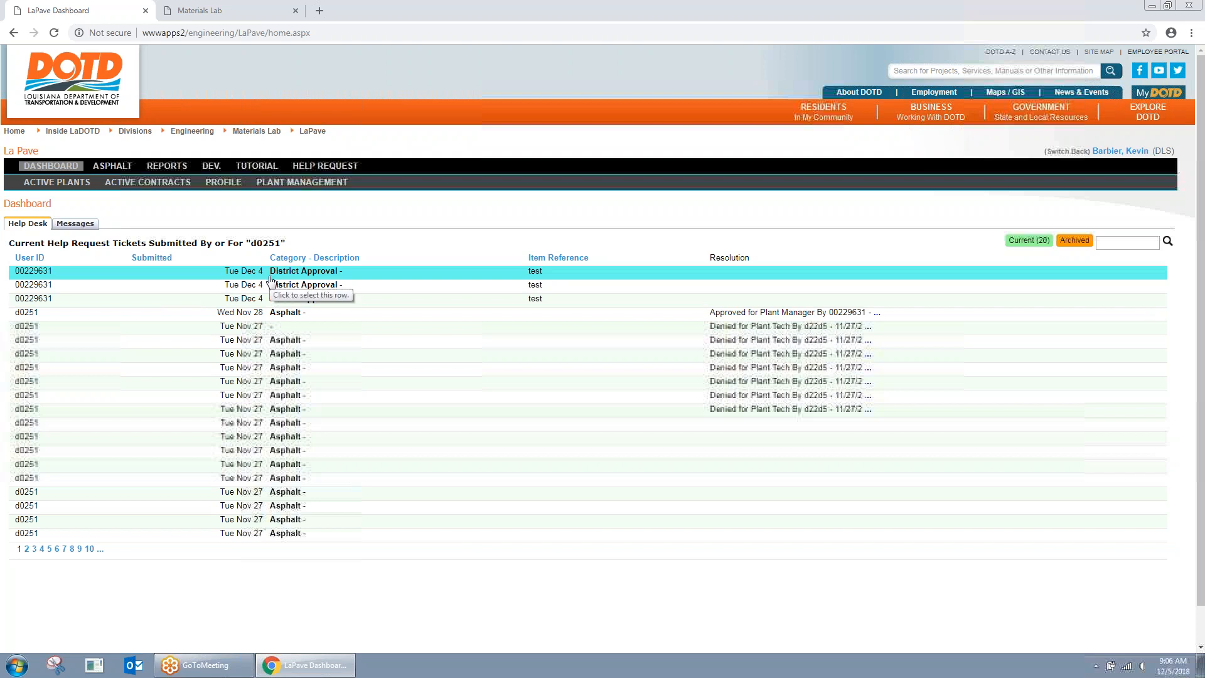
Step: Check the user's messages and help desk, then mark them as District Lab Supervisor
click(75, 224)
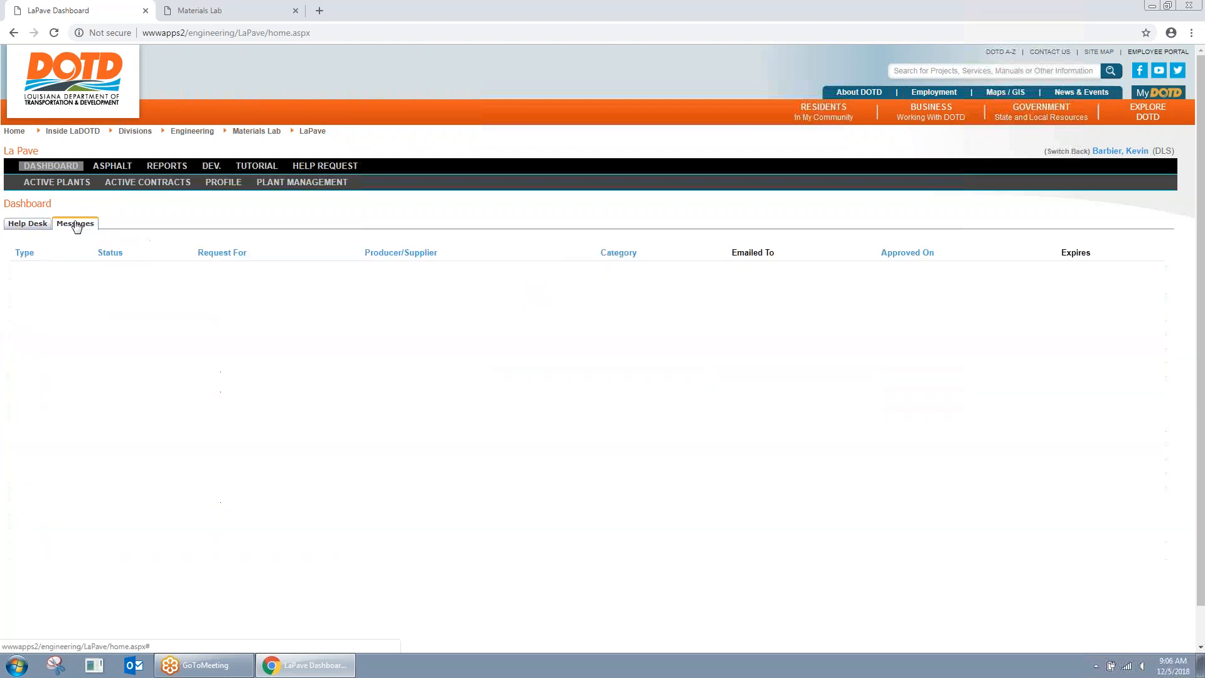
click(38, 225)
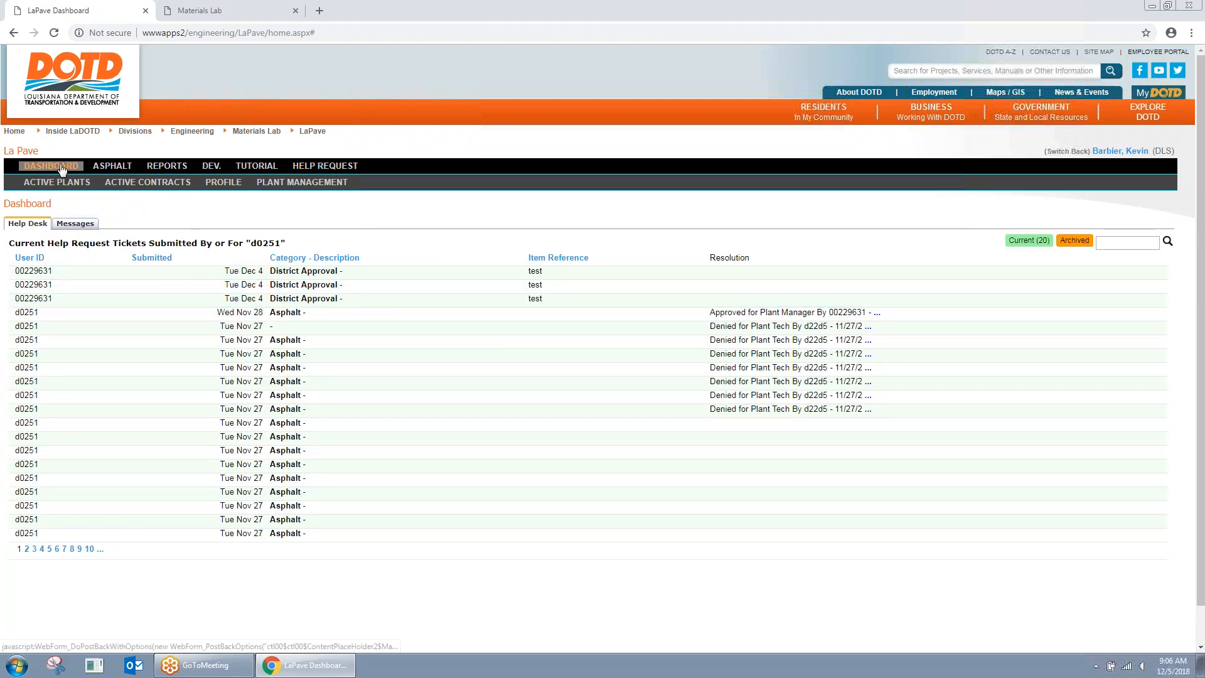
click(223, 182)
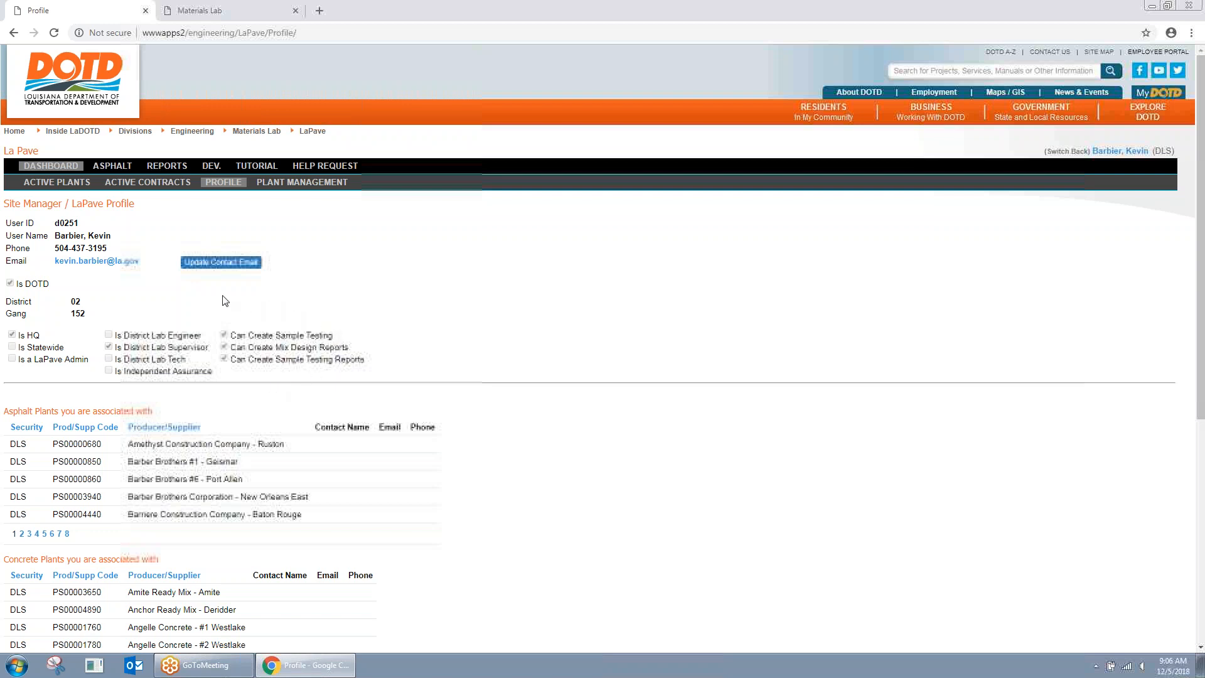
click(109, 347)
Step: Review the profile and view the user's Active Contracts, showing contract 000-00-0005
scroll(168, 344, down, 1)
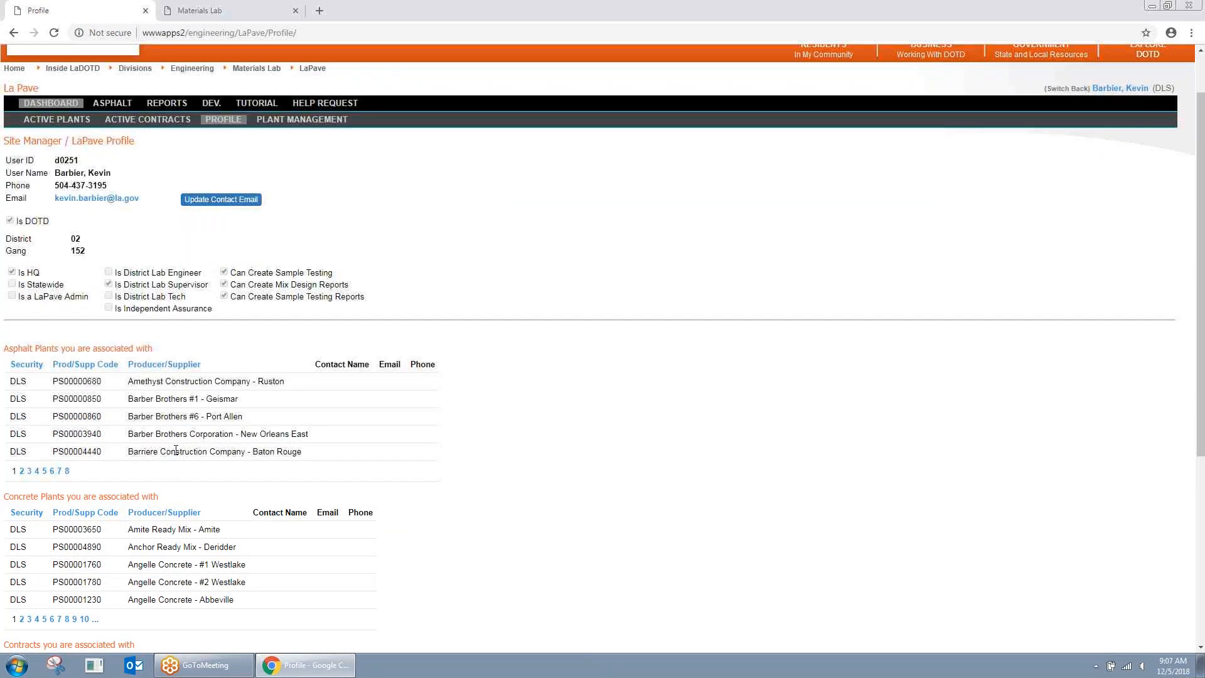
scroll(236, 420, up, 1)
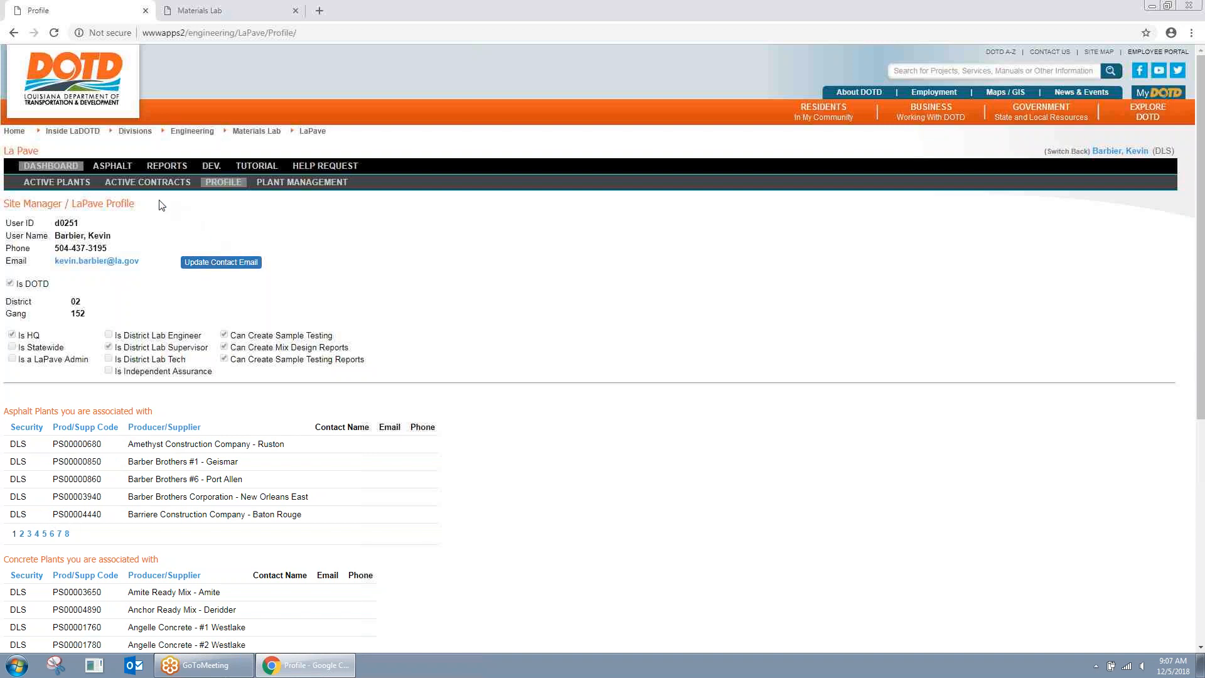
click(170, 184)
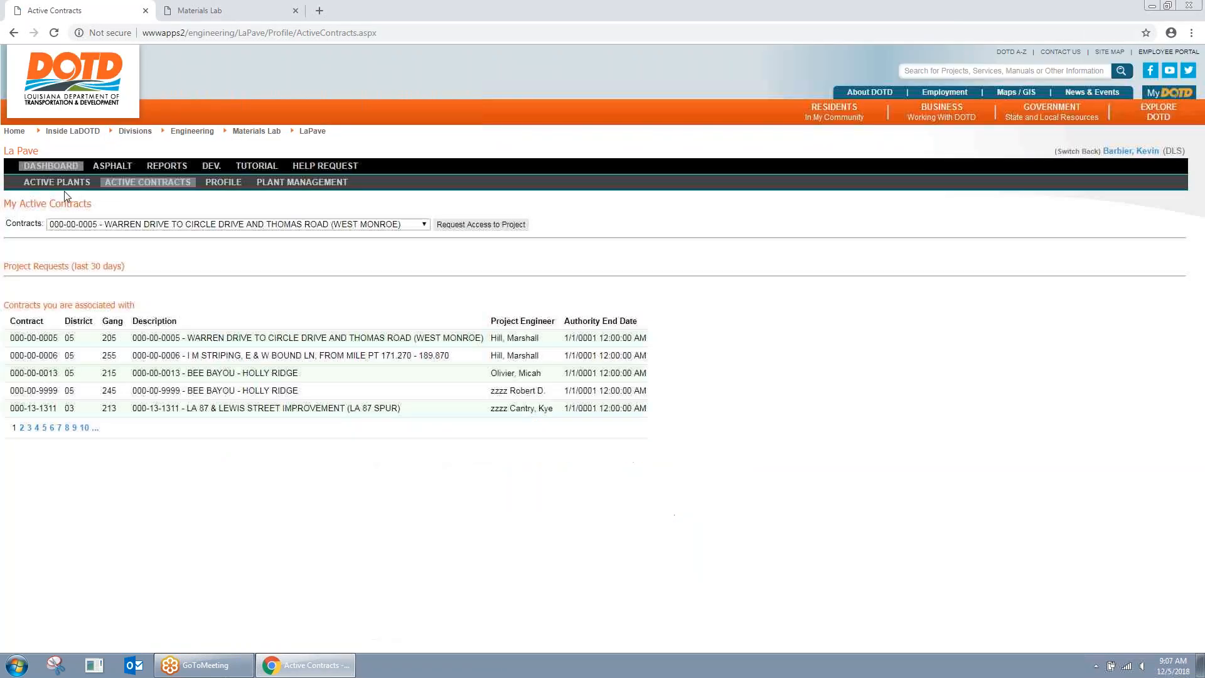
Step: View the user's active plants, then go to Plant Management
click(50, 182)
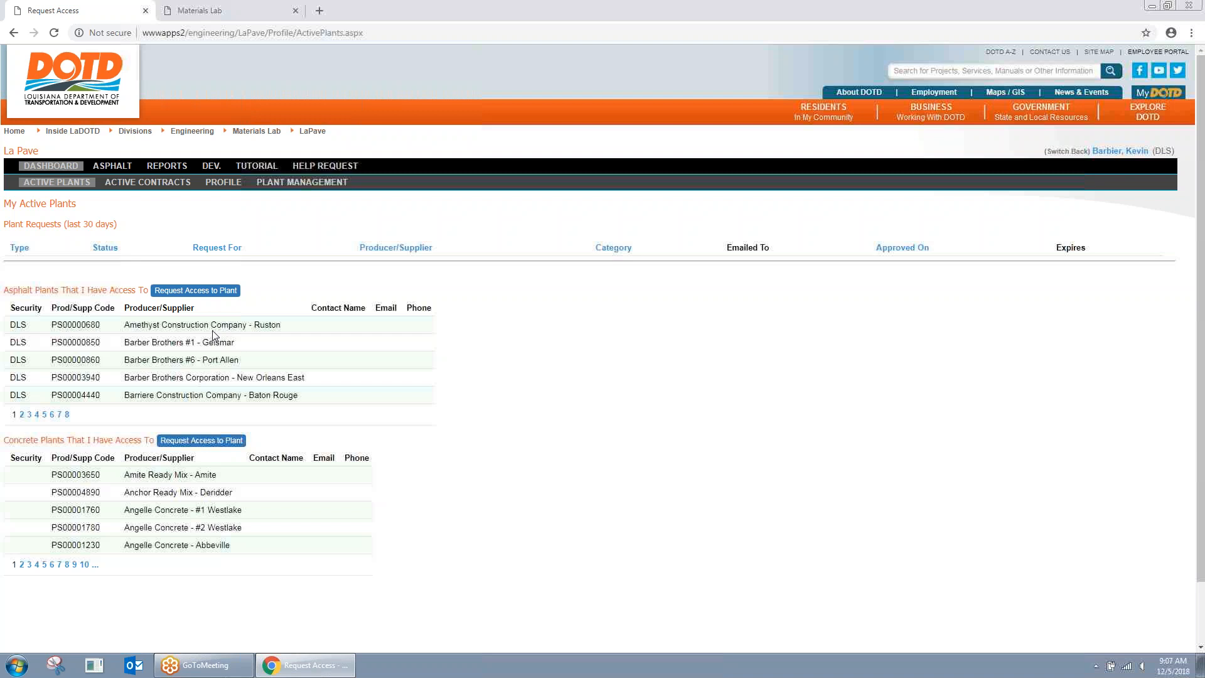
click(303, 183)
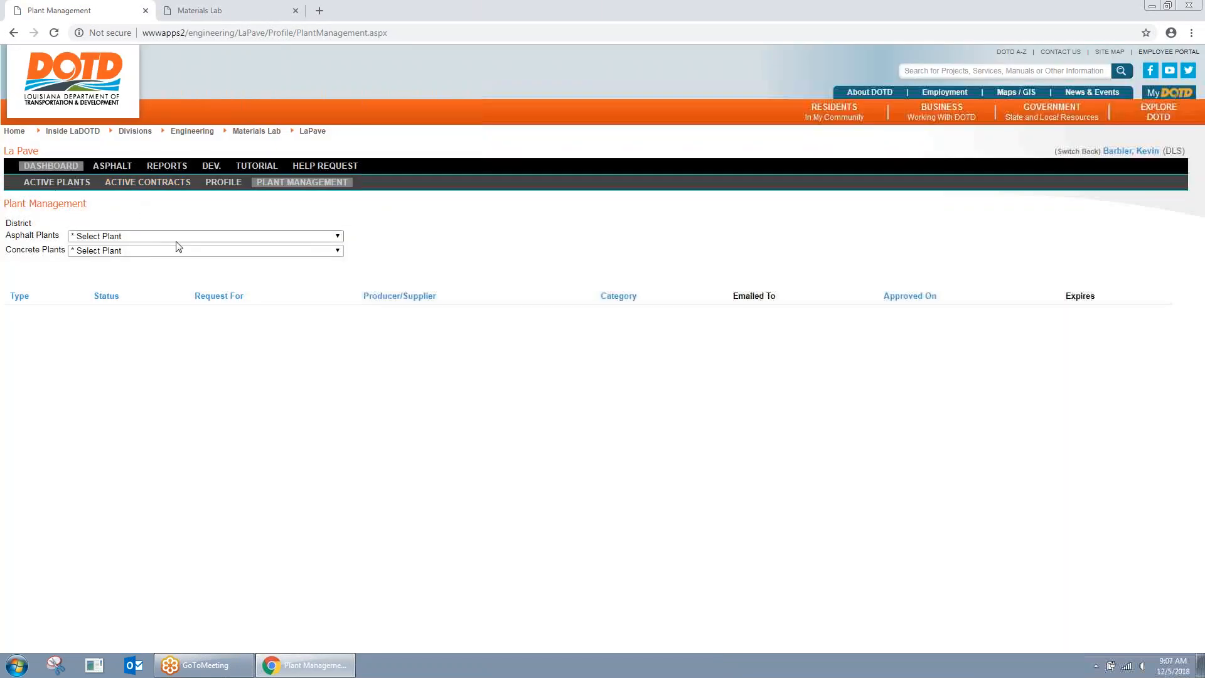
Step: Grant a user ID Plant Manager access to asphalt plant PS00000560 – Barriere Construction
click(129, 237)
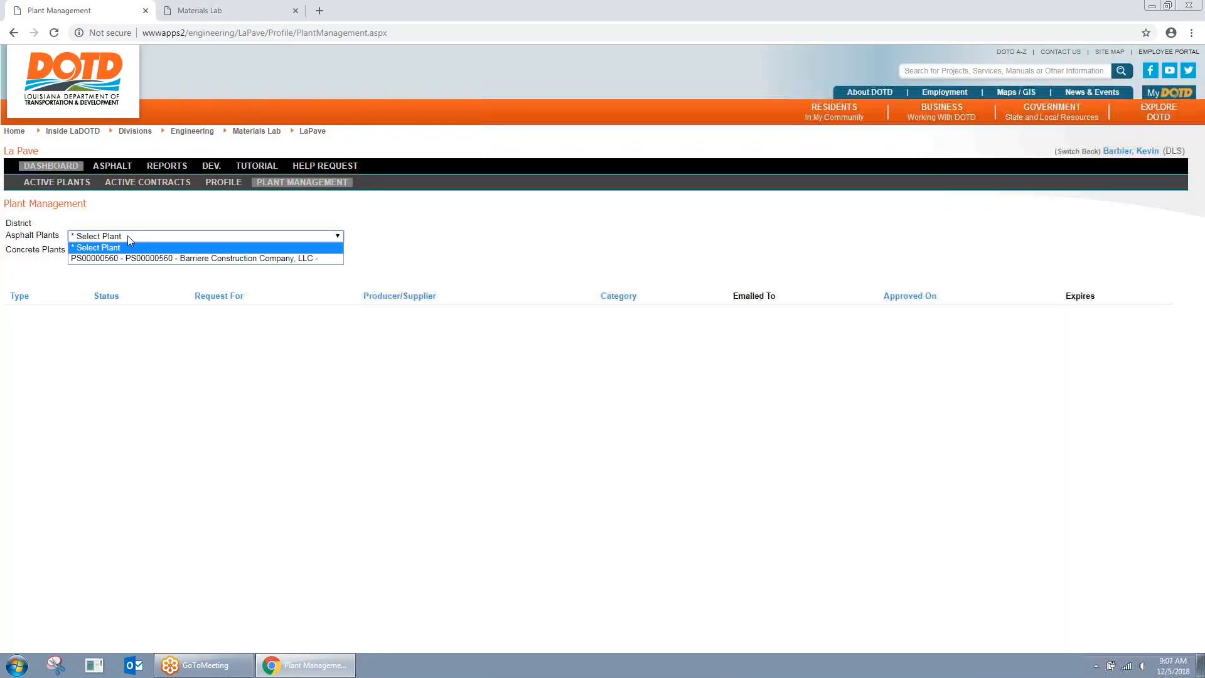
click(248, 258)
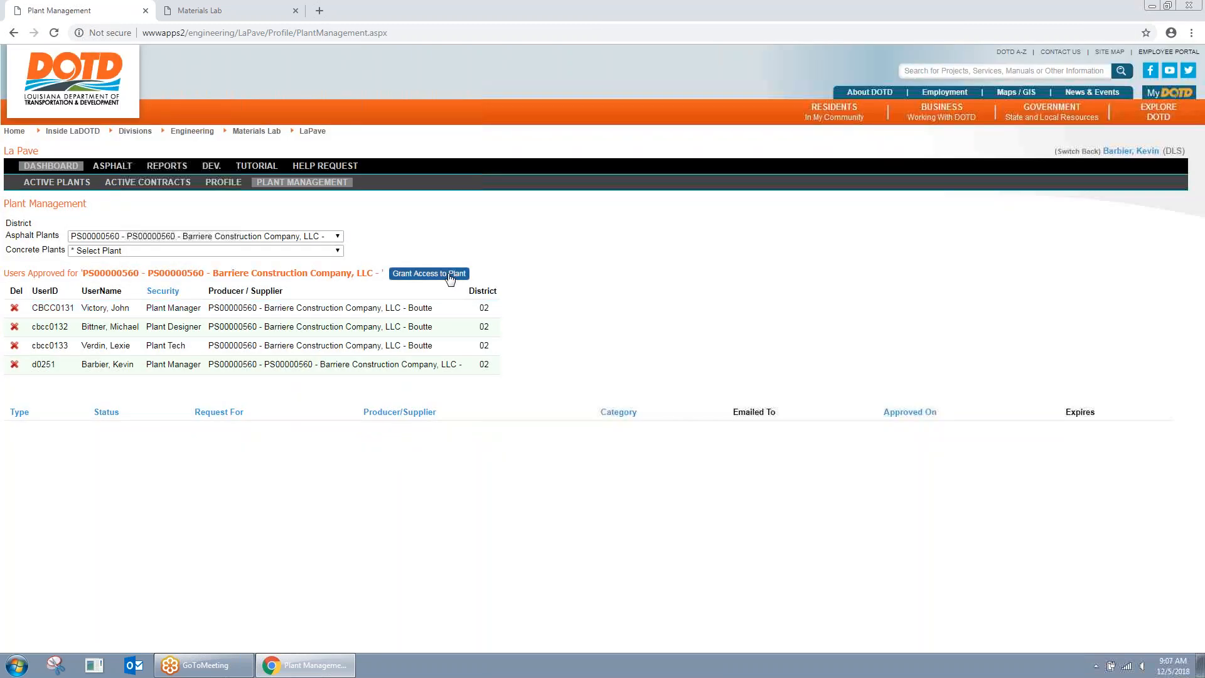
click(450, 276)
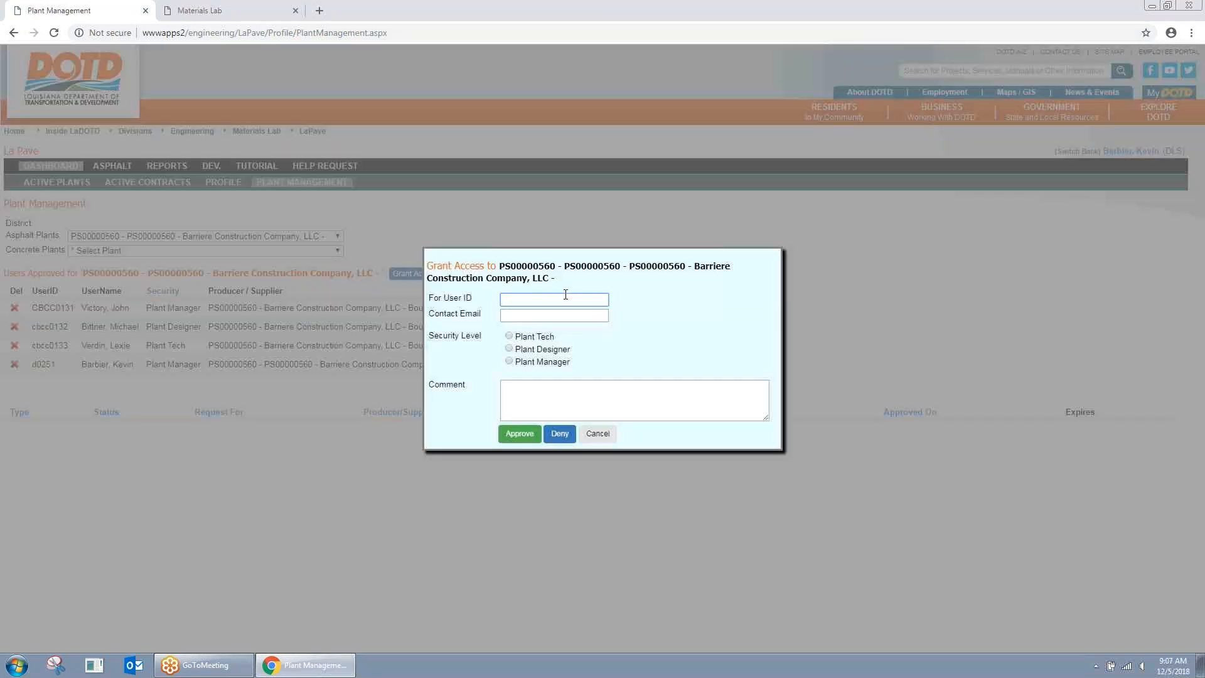
text(00229631)
click(537, 362)
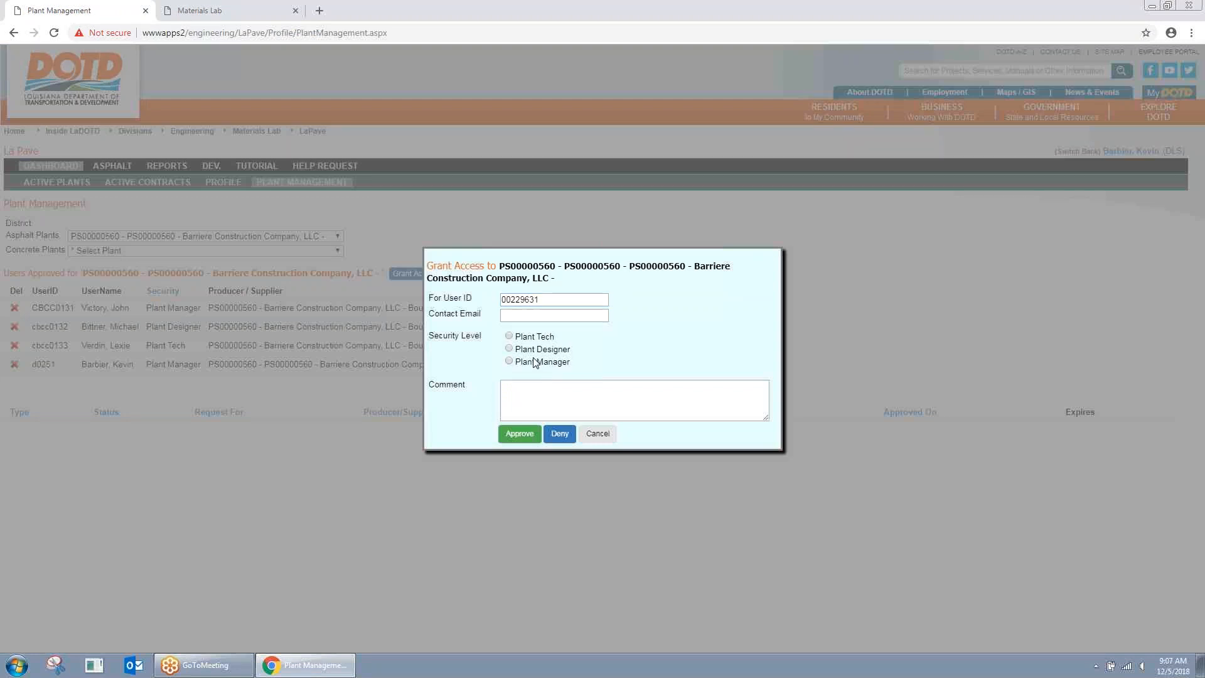
click(526, 435)
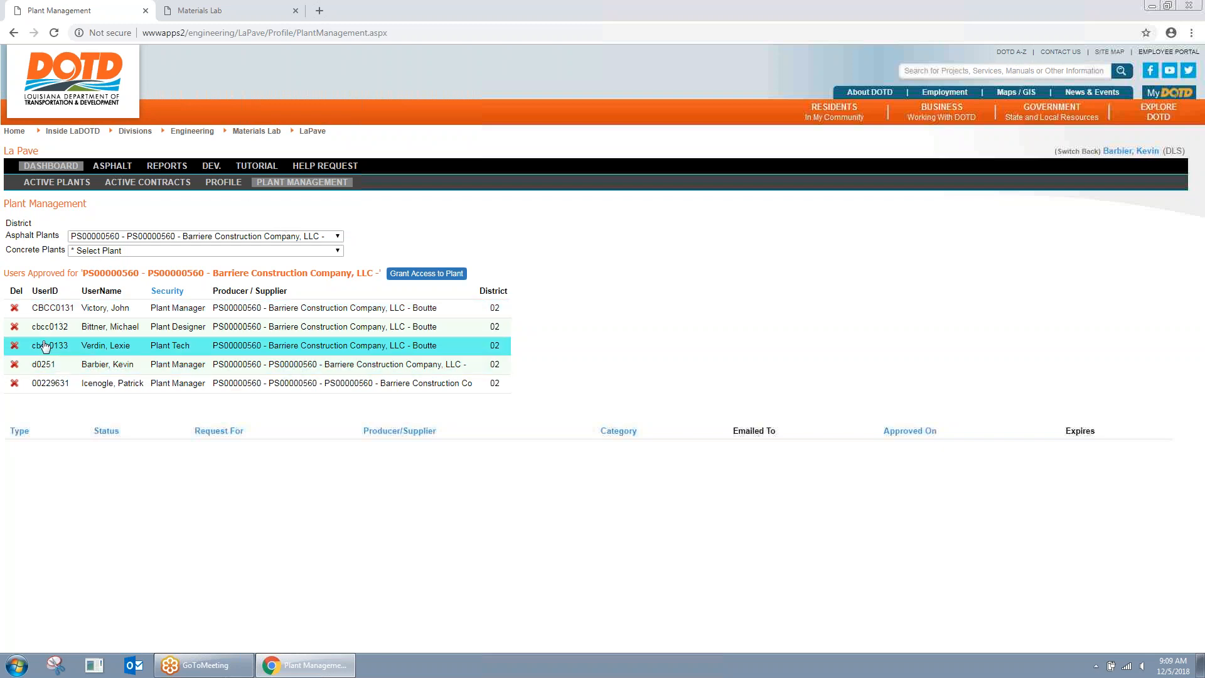
Step: Delete the newly added plant user, view the Asphalt Dashboard, and switch back to the admin account
click(15, 383)
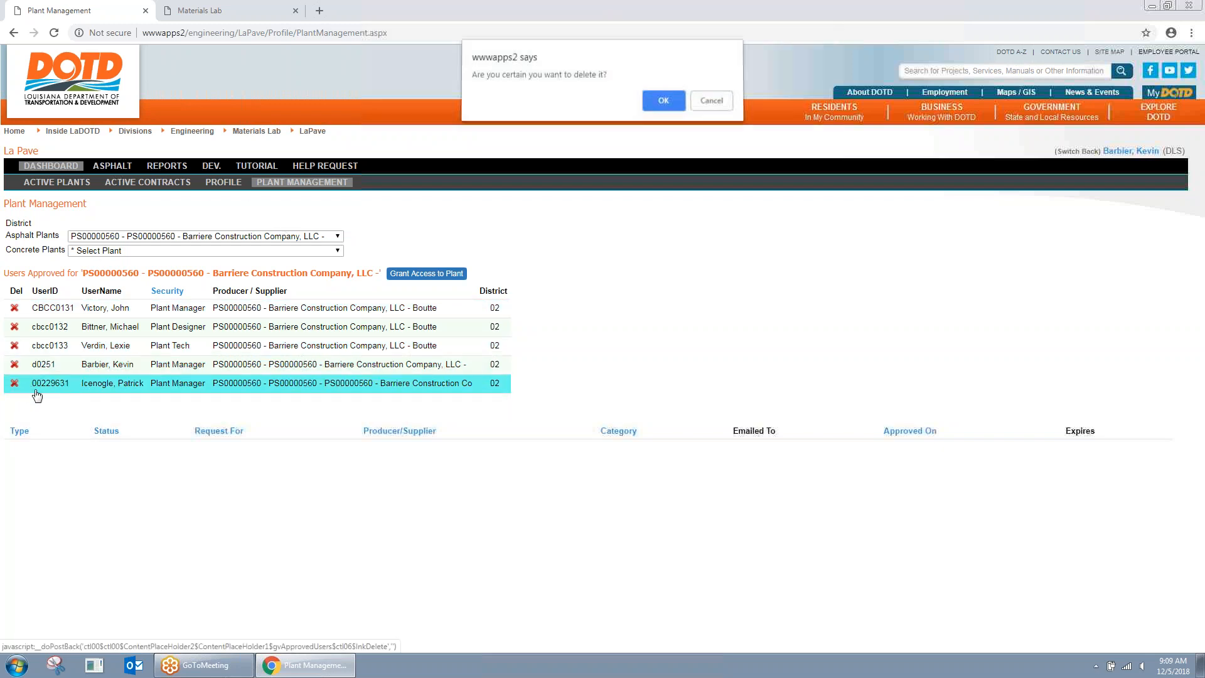
click(679, 110)
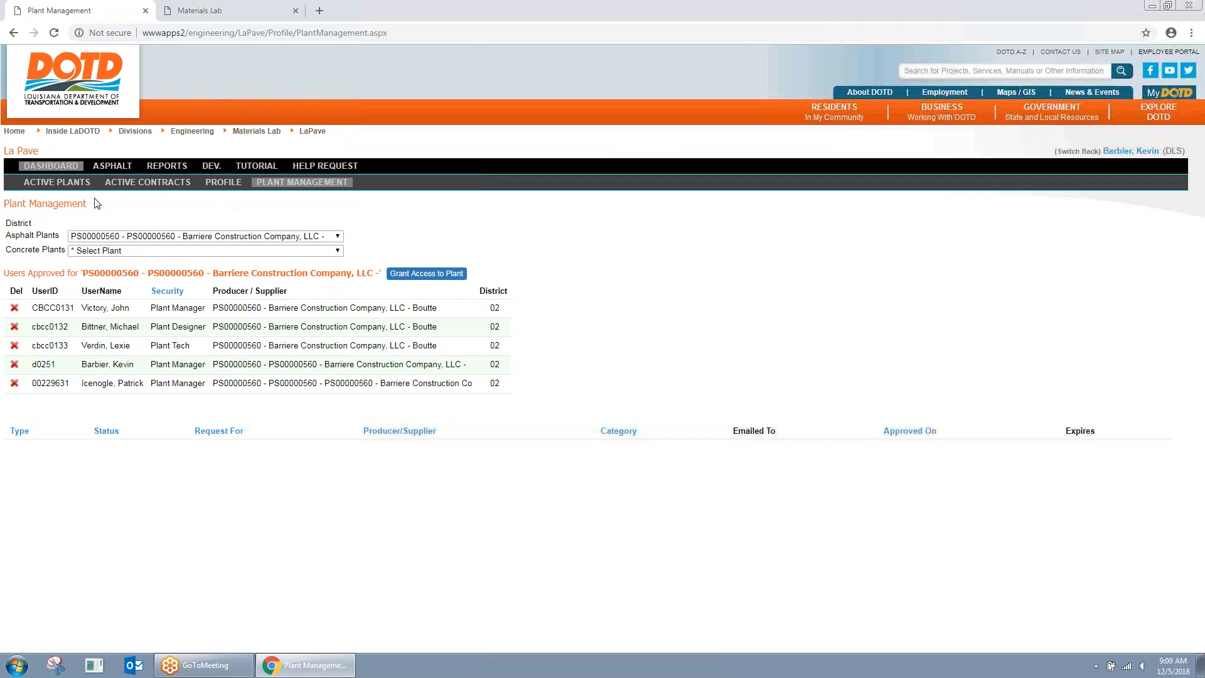
click(123, 173)
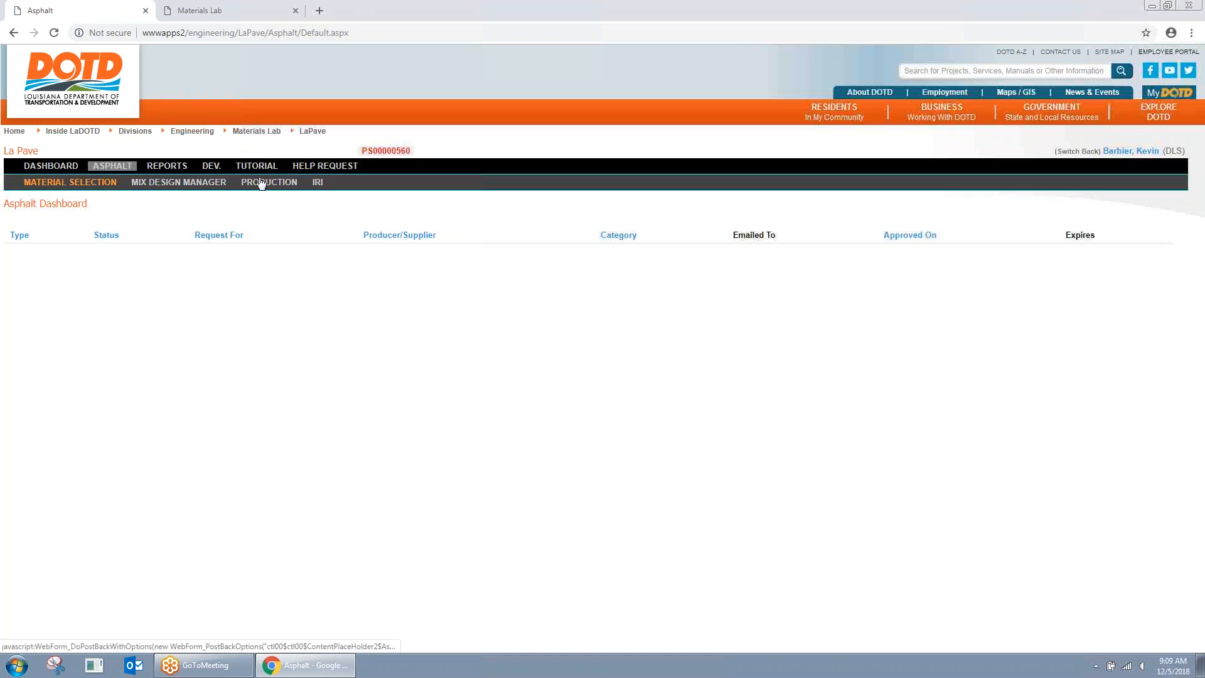
click(1076, 152)
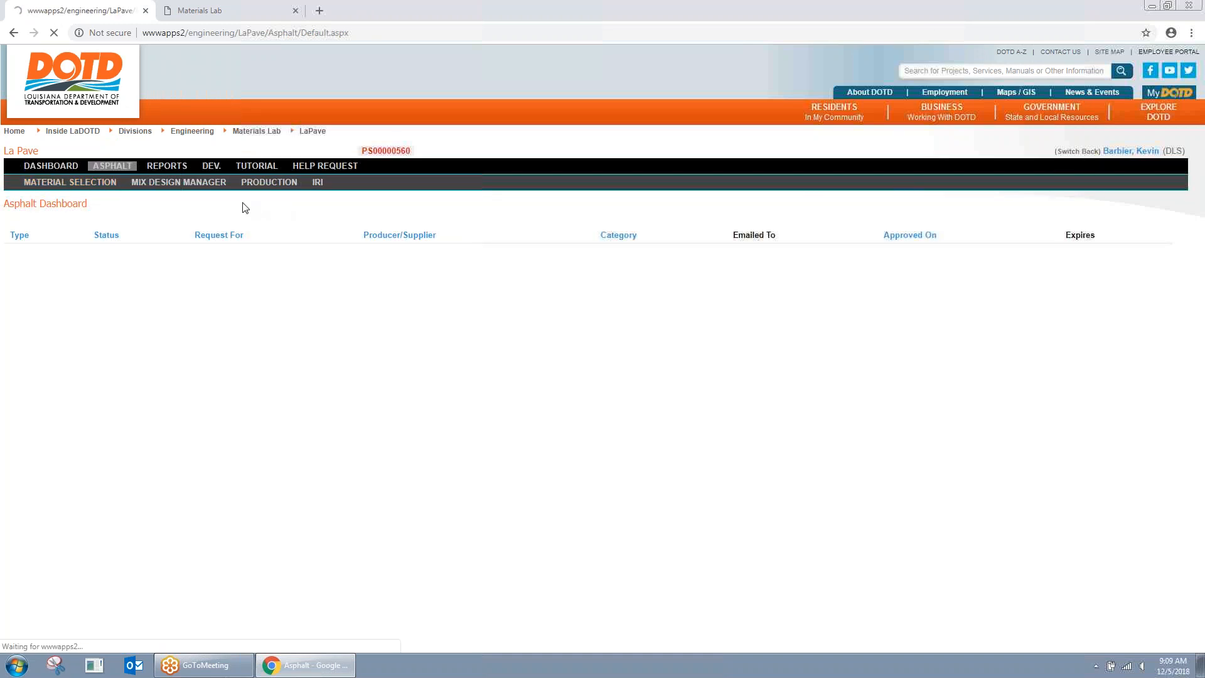
Step: Review approved users for Boh Brothers Construction H215 -- New Orleans, cancelling the access grant
click(317, 182)
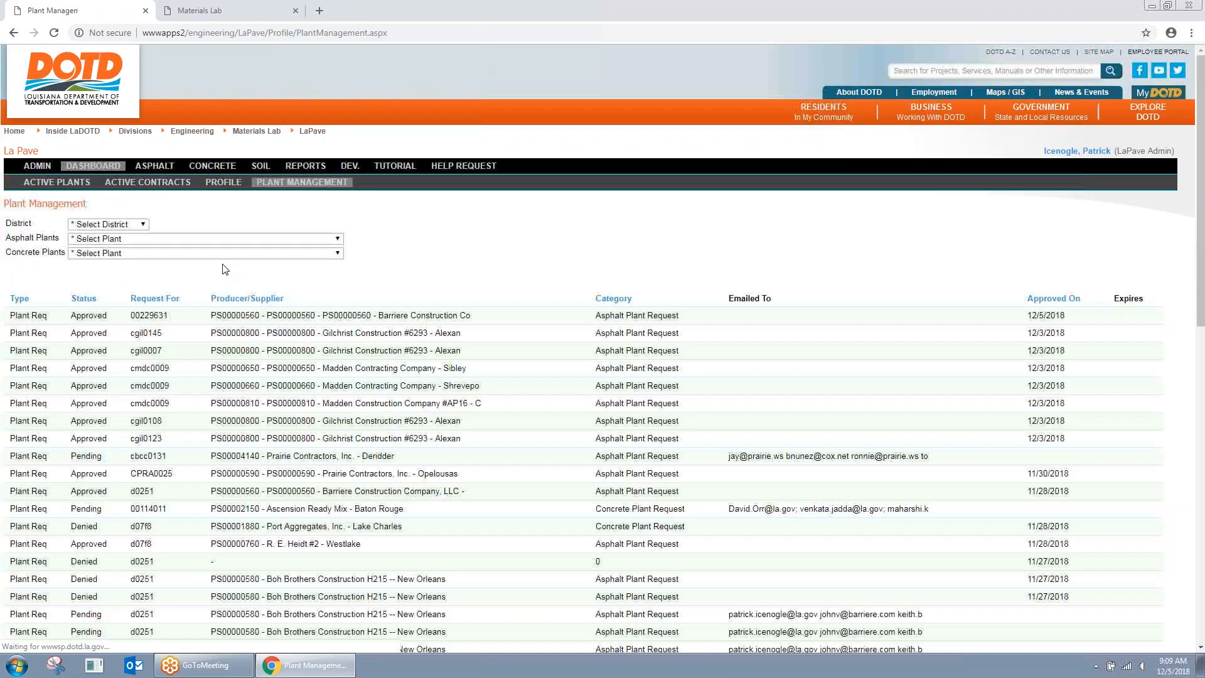
click(256, 239)
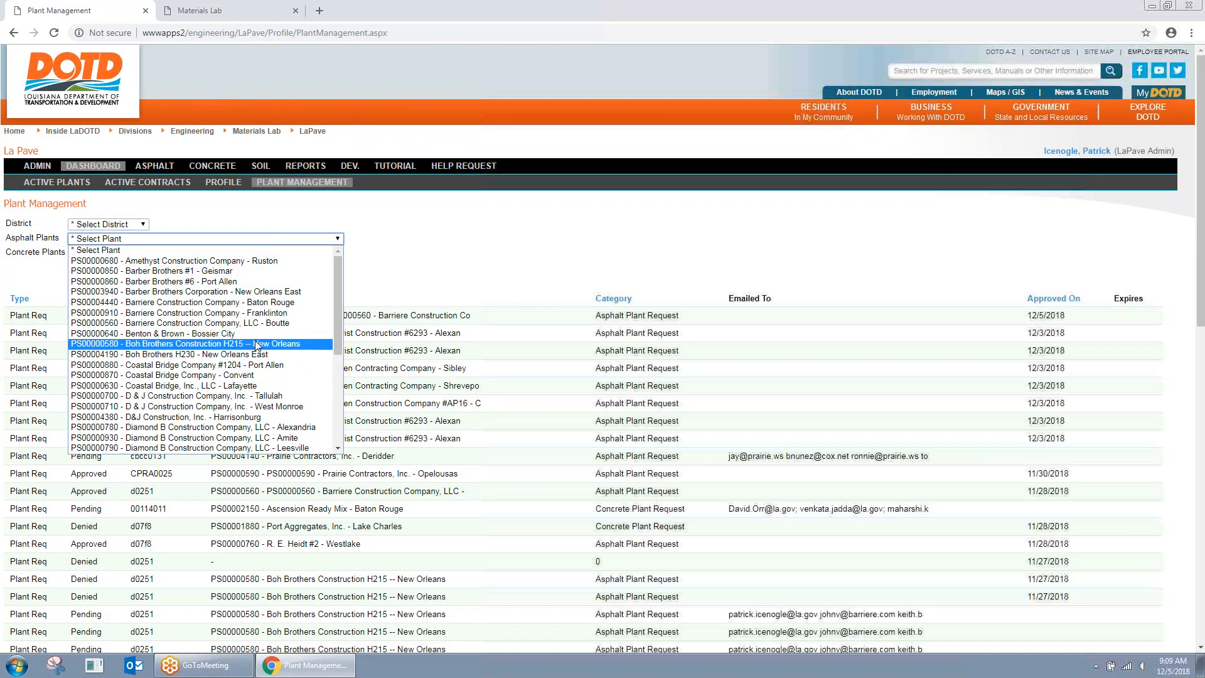
click(251, 344)
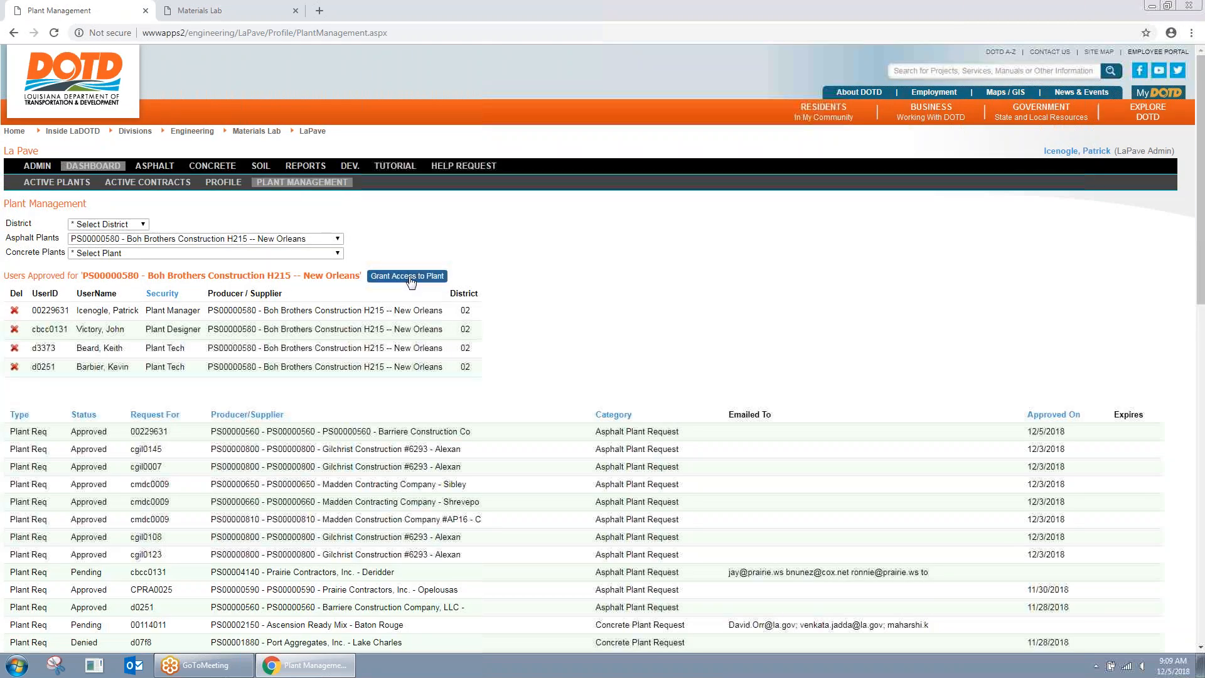
click(411, 280)
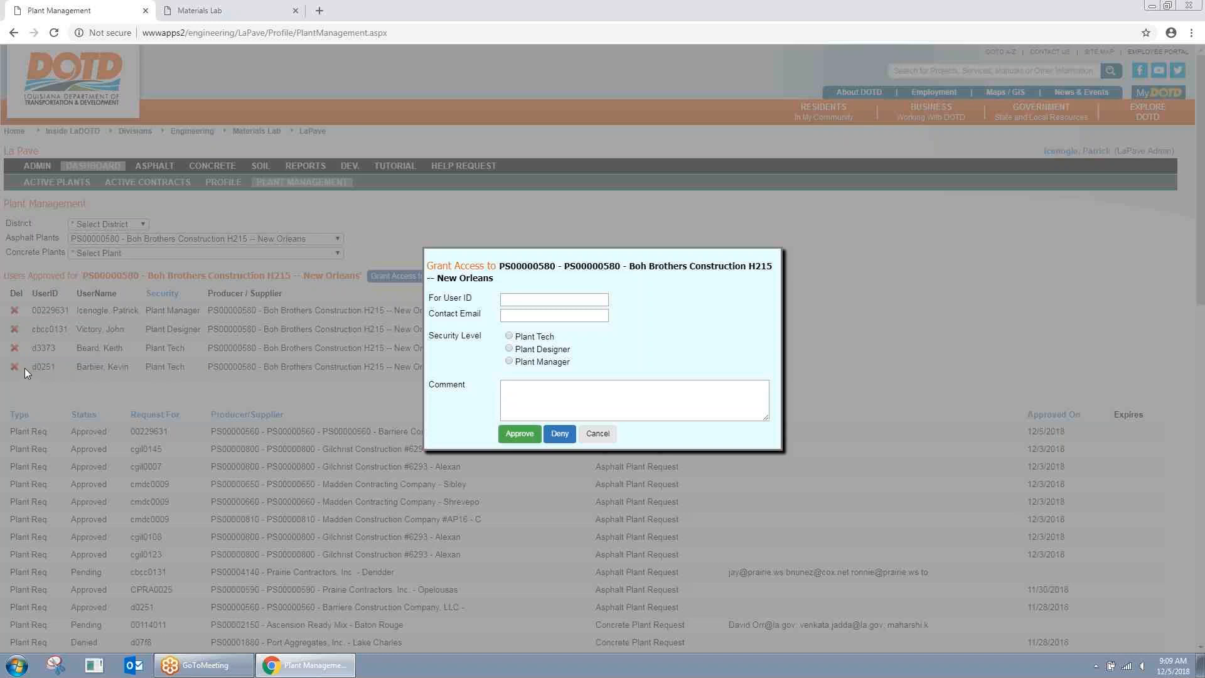
click(597, 434)
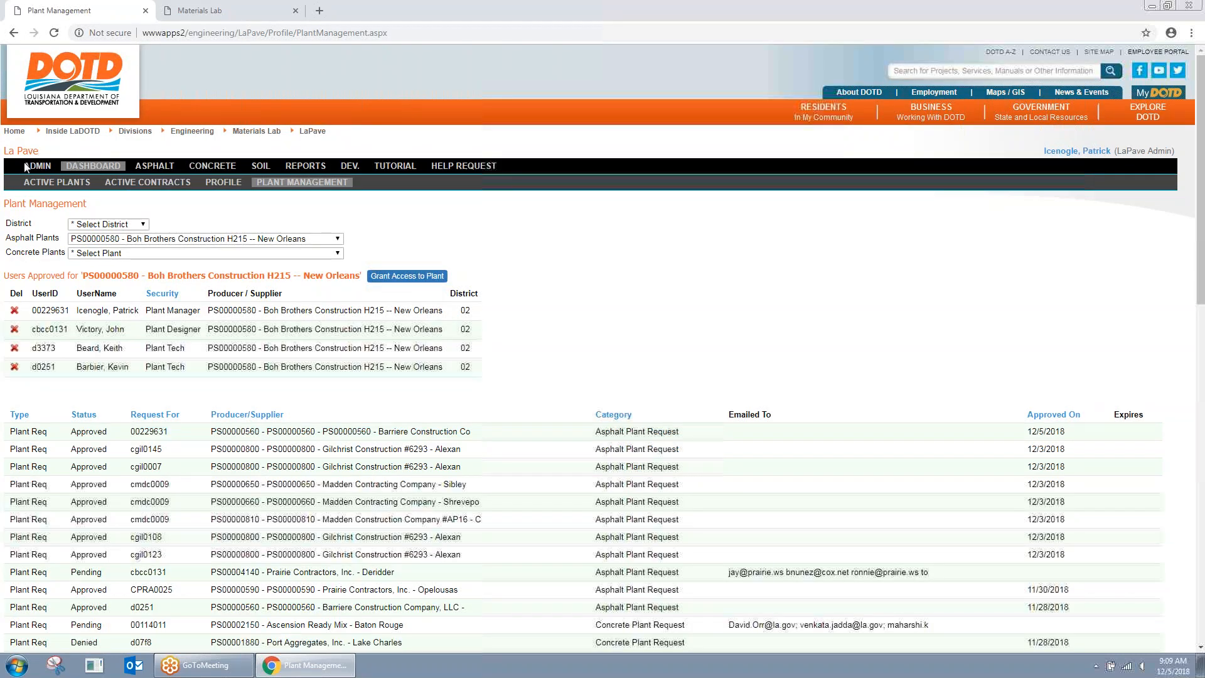
Step: Open the admin List of All Users and start a user search
click(27, 166)
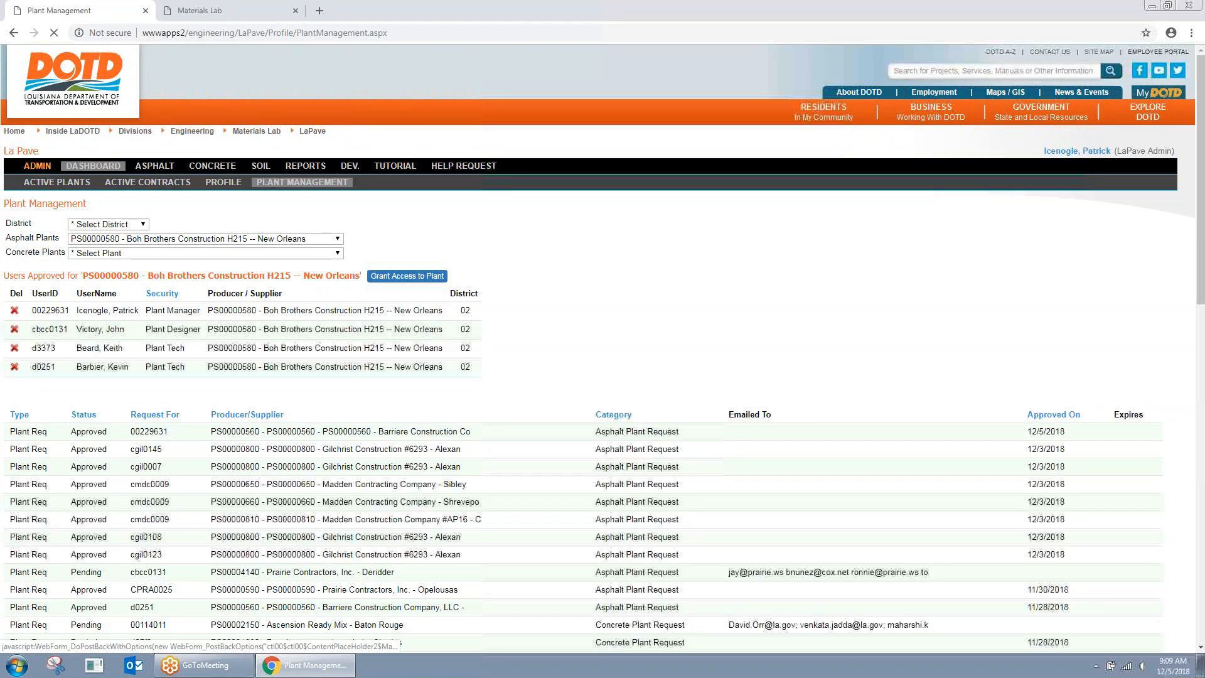
click(61, 263)
click(151, 210)
Step: Search users by first name, switch into the plant user's account, and open its Asphalt Dashboard
click(107, 345)
click(199, 208)
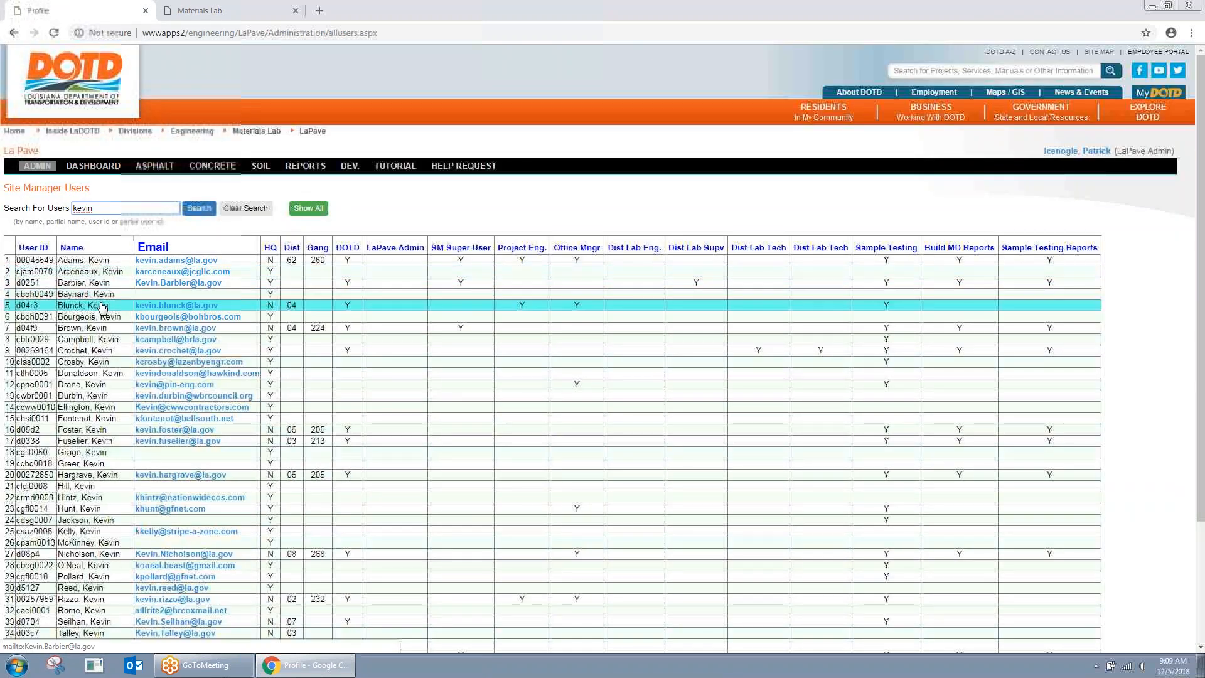
click(269, 275)
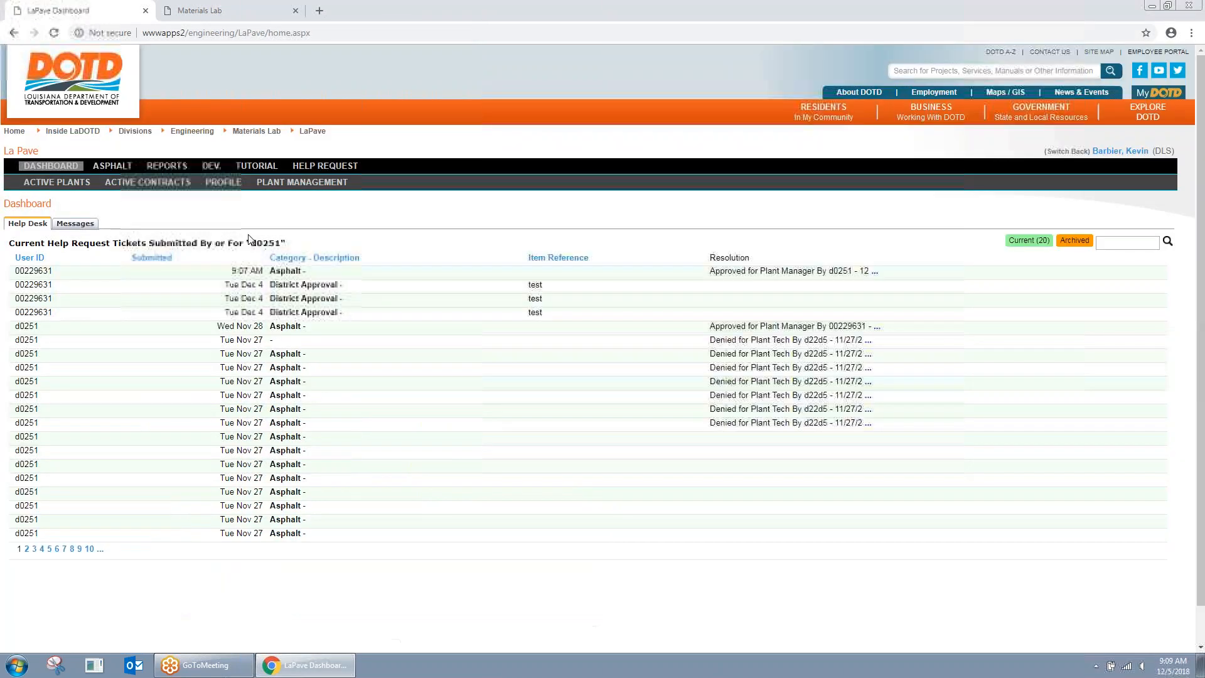
click(119, 167)
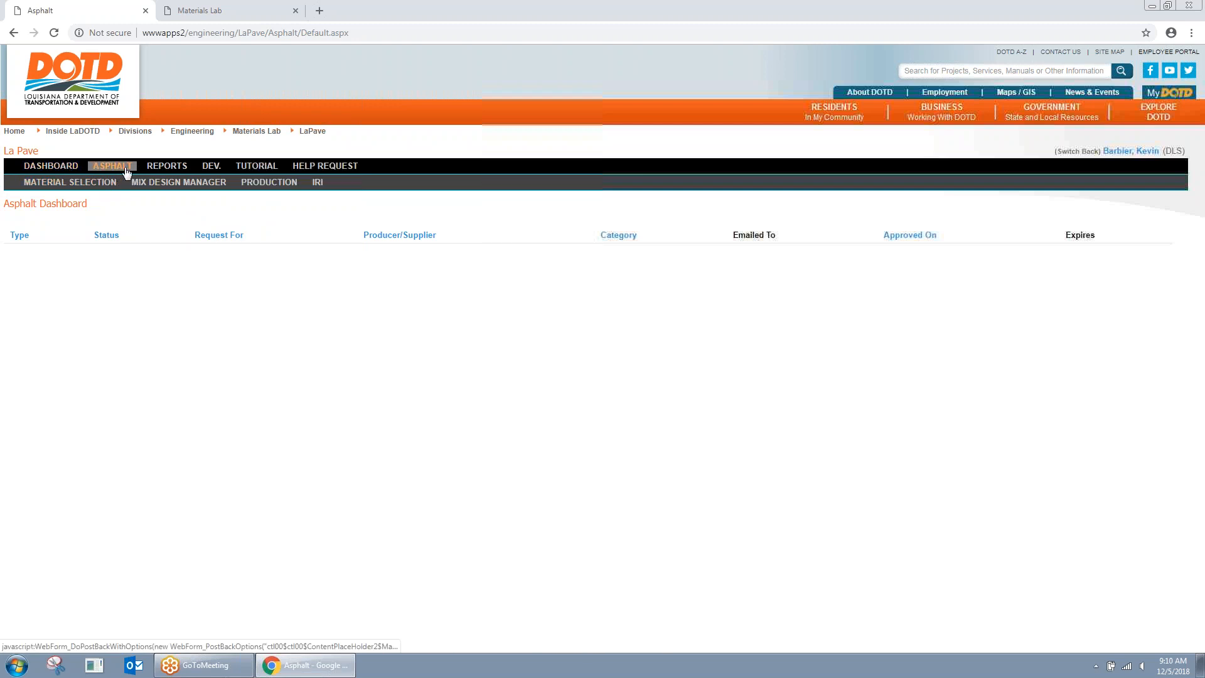
Step: Show Material Selection for plant PS00000580 - Boh Brothers Construction H215 -- New Orleans
click(93, 186)
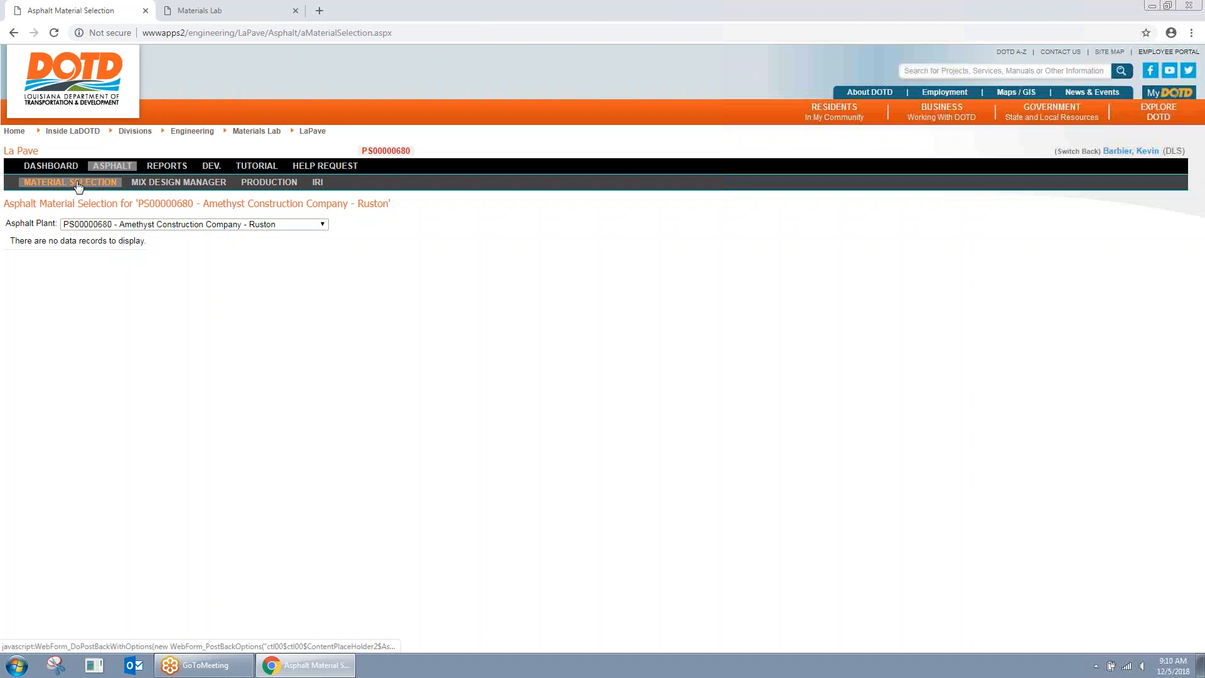
click(186, 225)
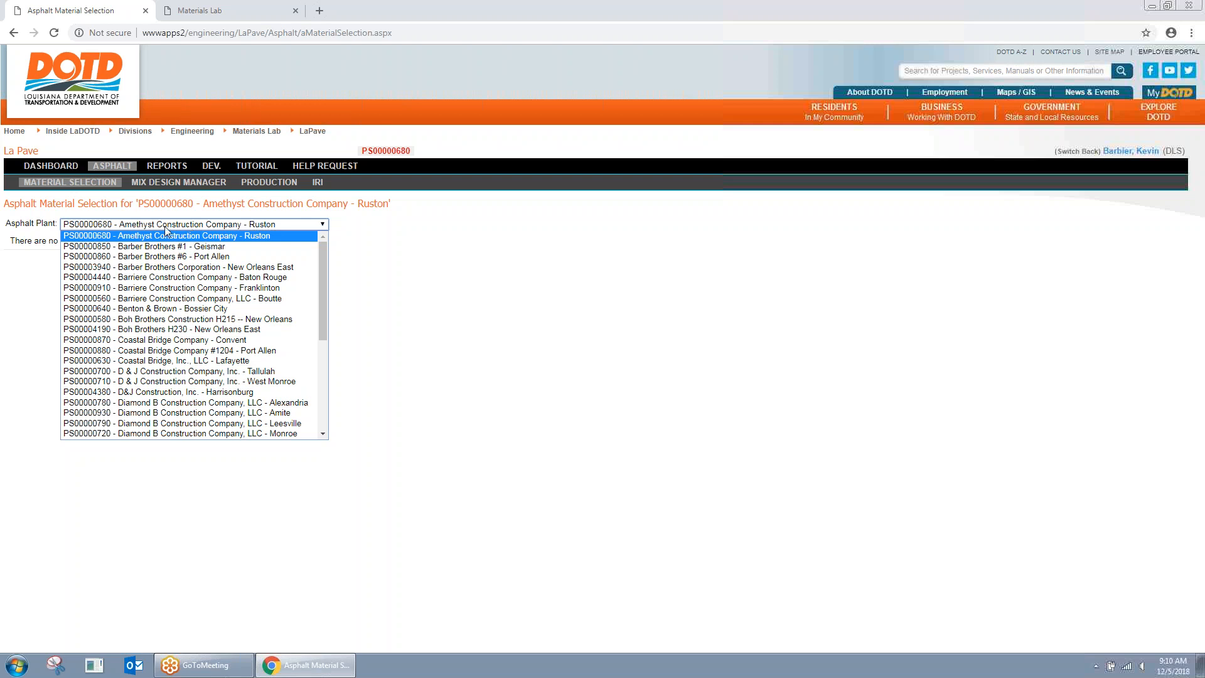
click(214, 319)
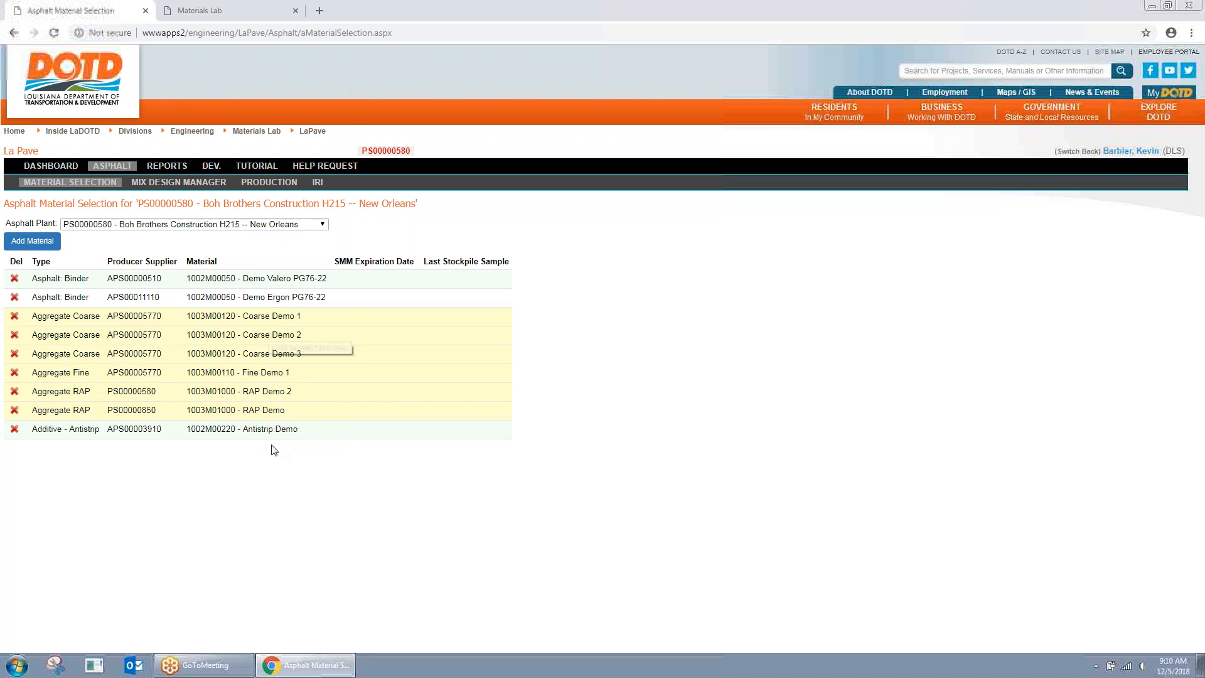
Step: Start a new plant material with category Asphalt: Binder
click(50, 244)
click(592, 339)
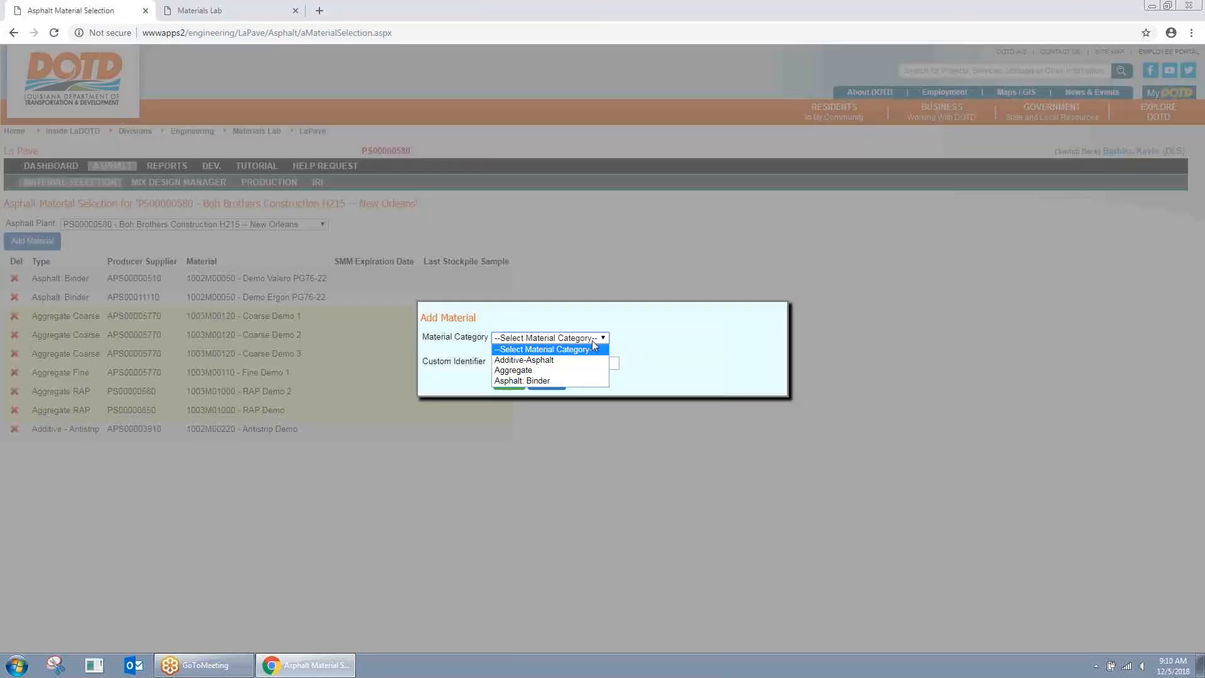
click(527, 360)
click(639, 349)
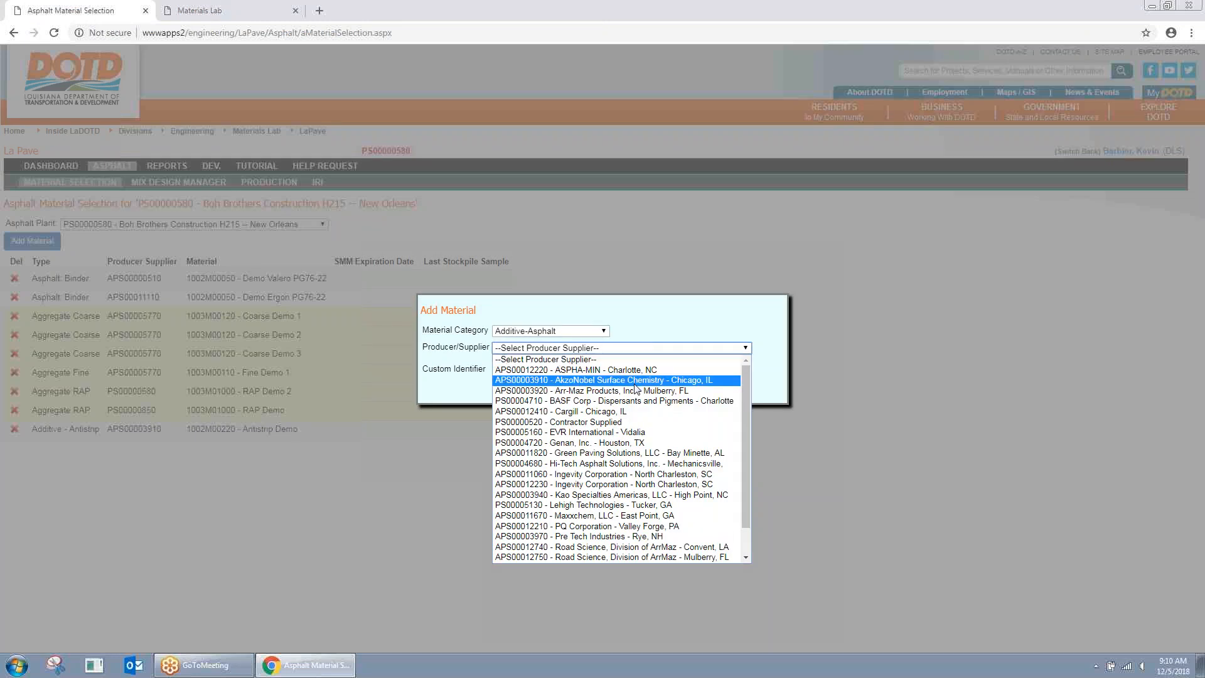
scroll(670, 429, down, 1)
scroll(670, 428, up, 1)
click(550, 330)
click(559, 363)
Step: Choose supplier Shell Oil Products St. Rose, material 1002M00050 Binder PG 76-22m, and product PG 76-22m
click(630, 349)
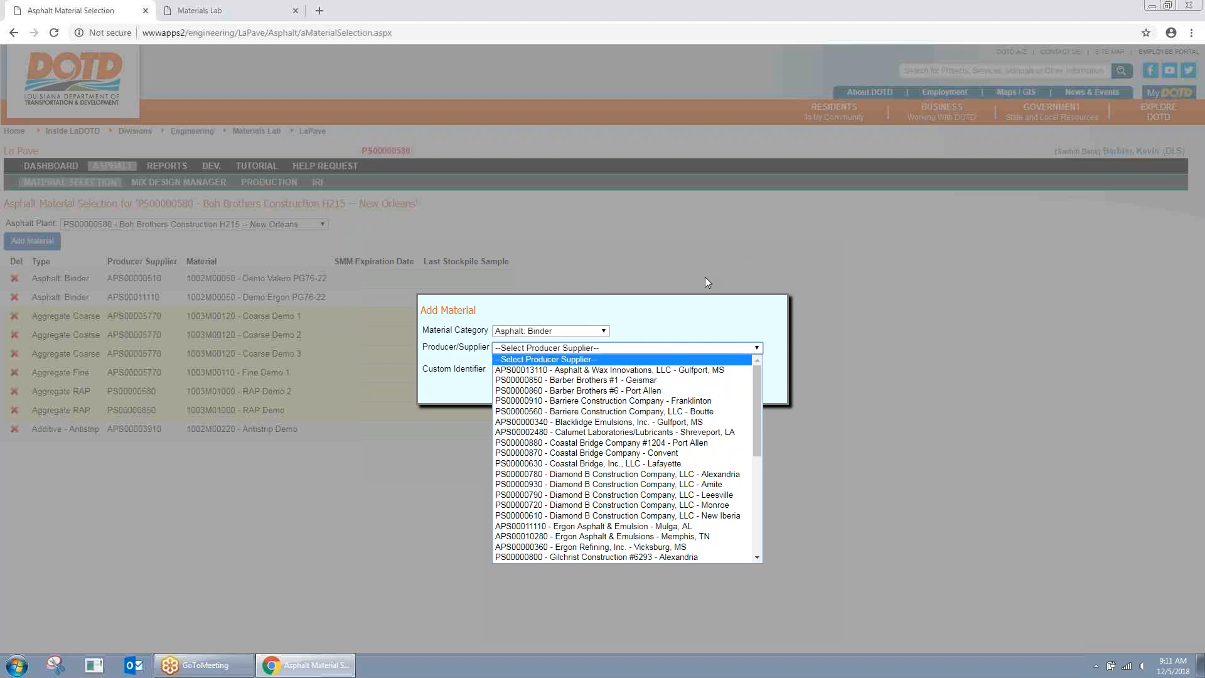
scroll(672, 376, down, 10)
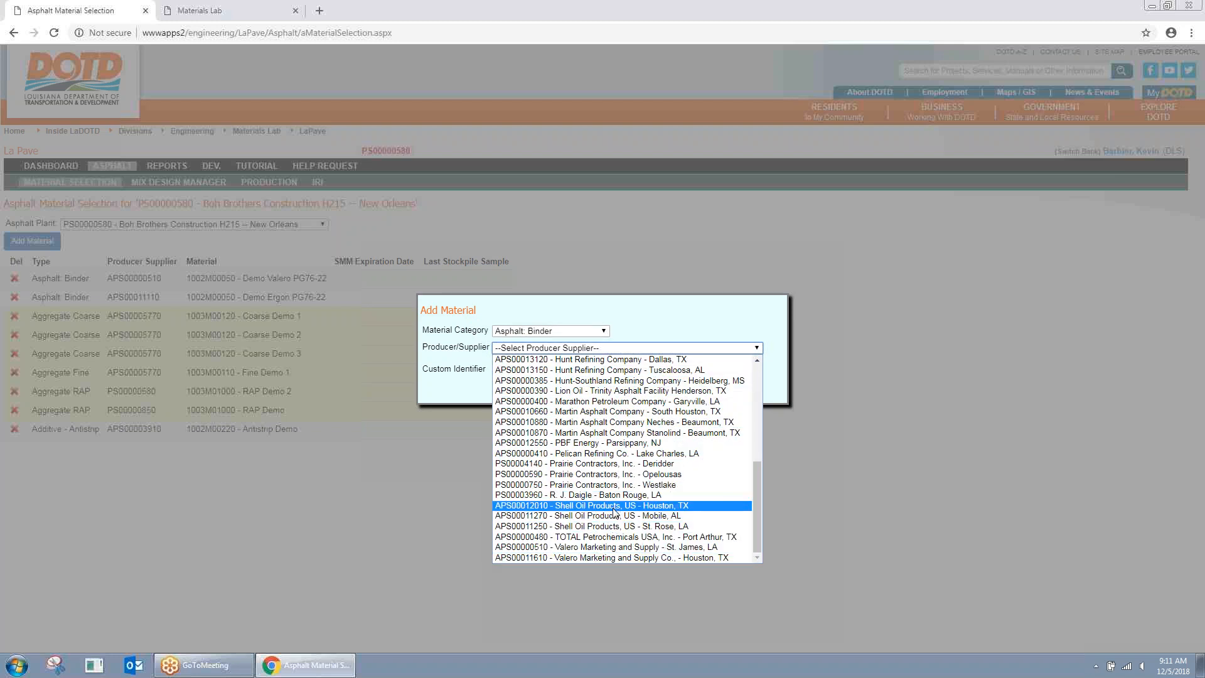
click(612, 528)
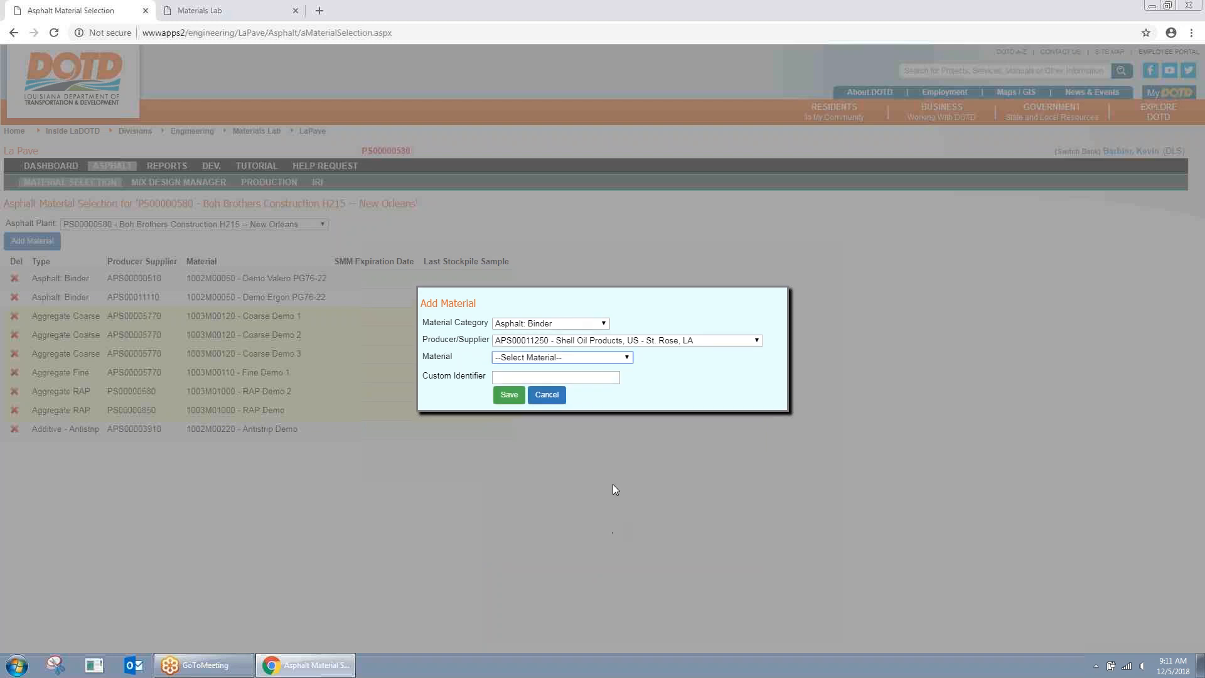
click(597, 358)
click(589, 406)
click(583, 369)
click(582, 390)
Step: Enter the identifier 'PG 76-22 shell' and save the new binder
click(583, 385)
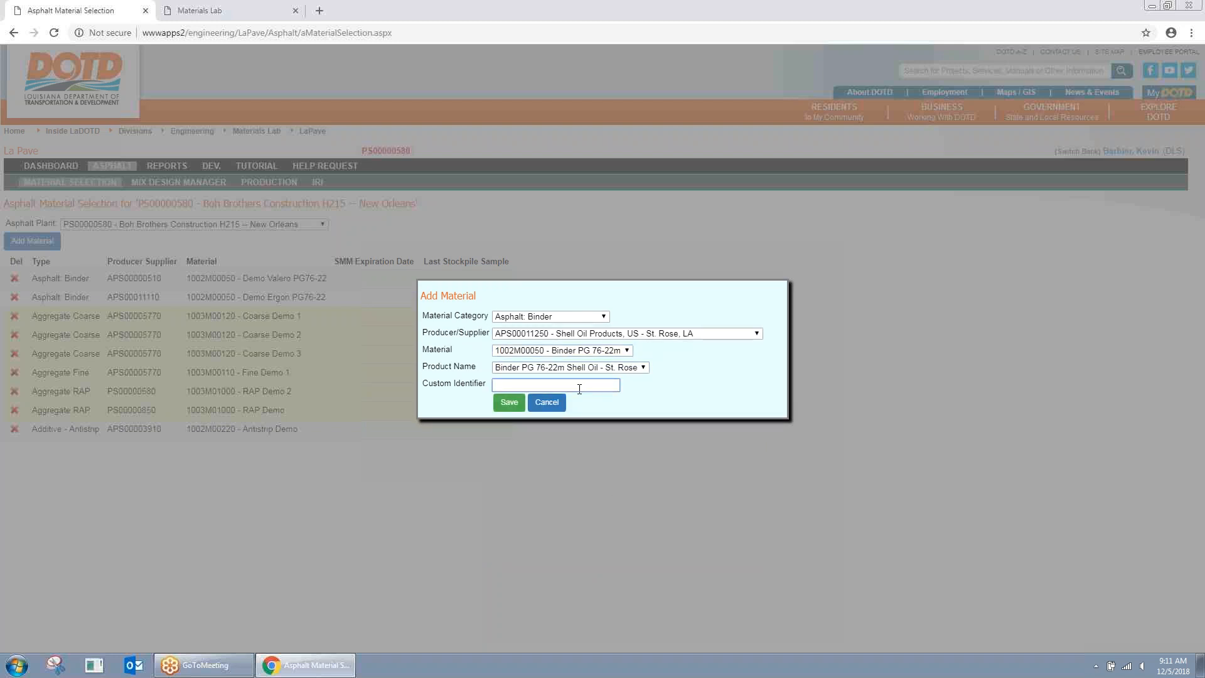
text(PG 76-22 shell)
drag(424, 383, 488, 390)
click(481, 393)
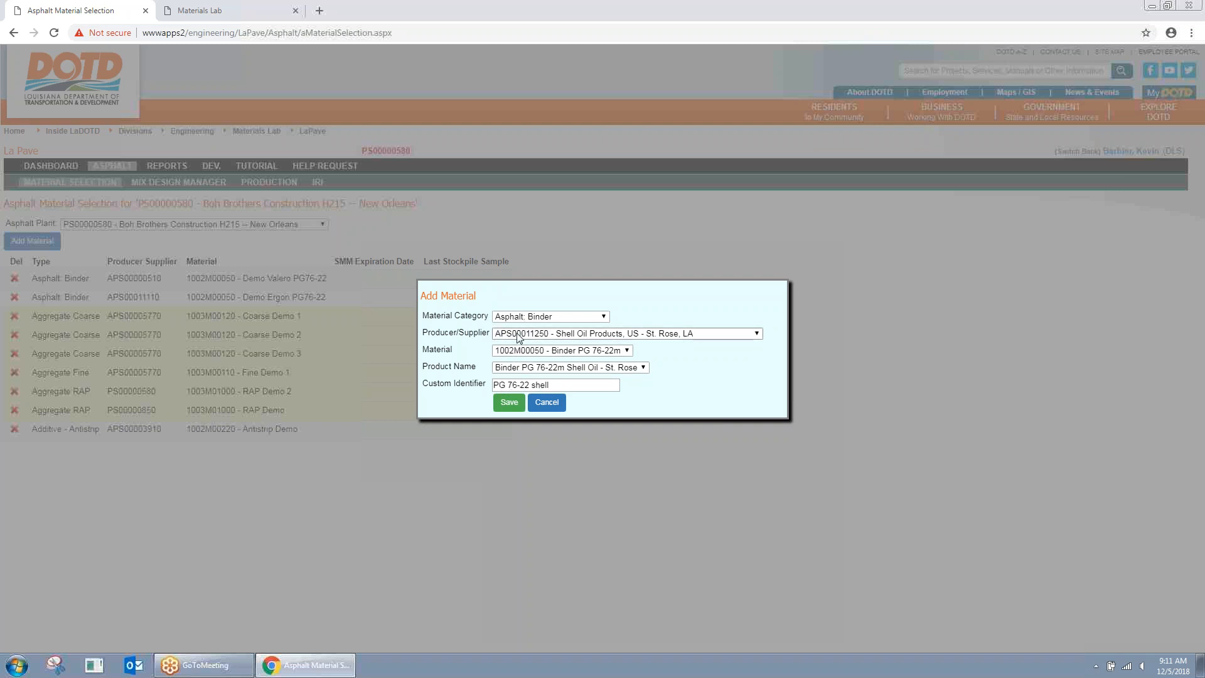
click(509, 402)
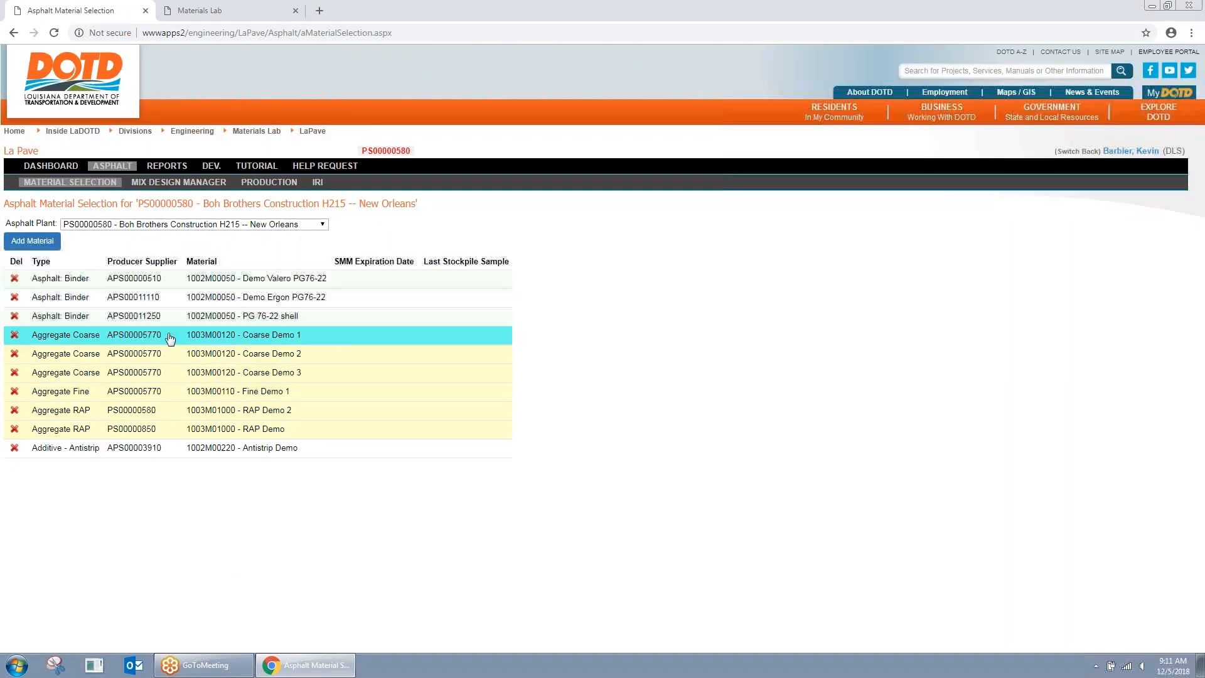
click(212, 335)
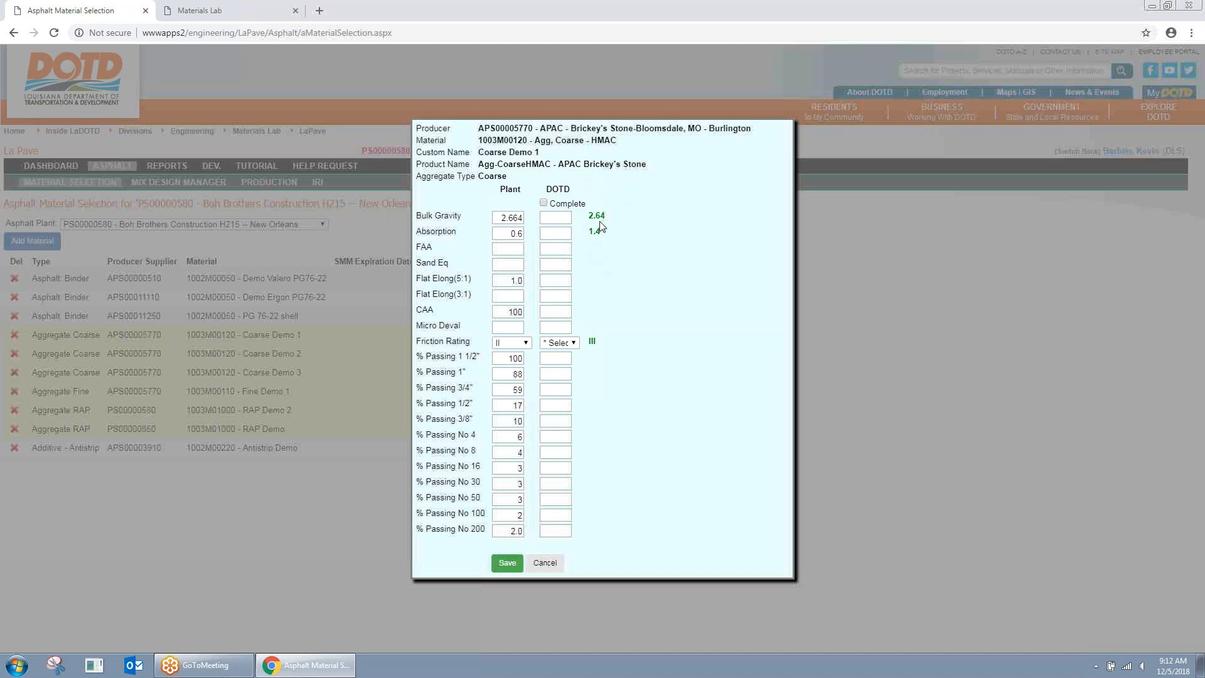
click(545, 563)
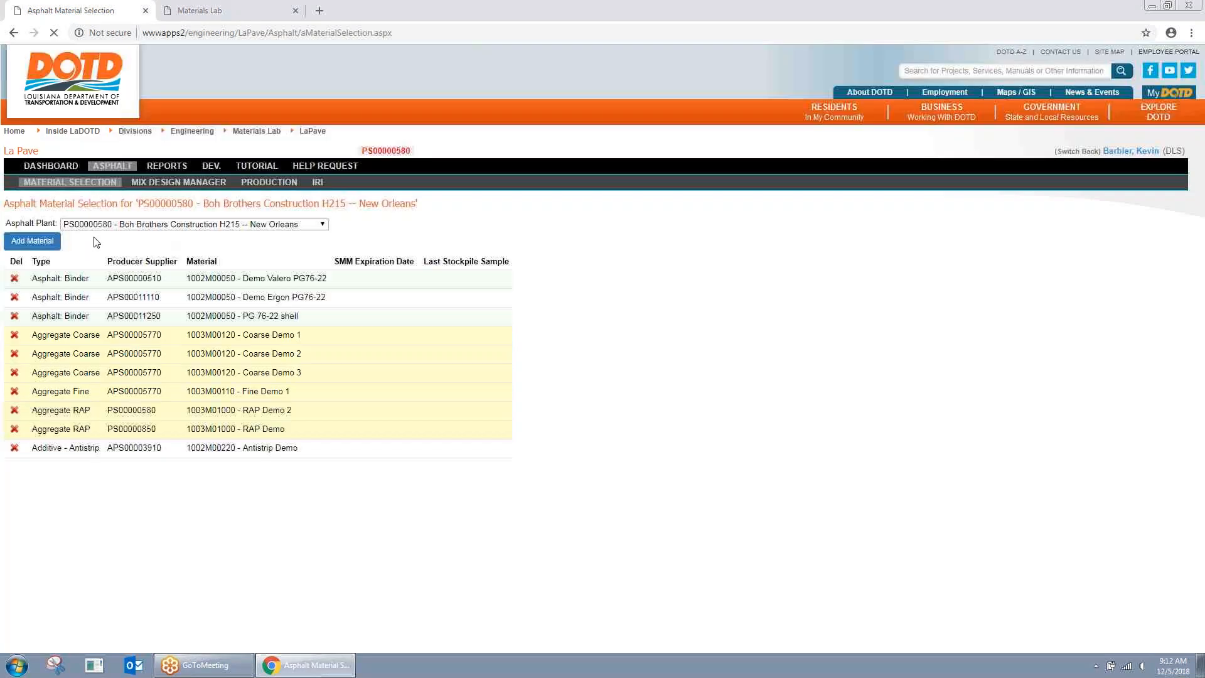
Step: Switch to the Coastal Bridge Company - Convent plant, then cancel an Add Material dialog
click(204, 225)
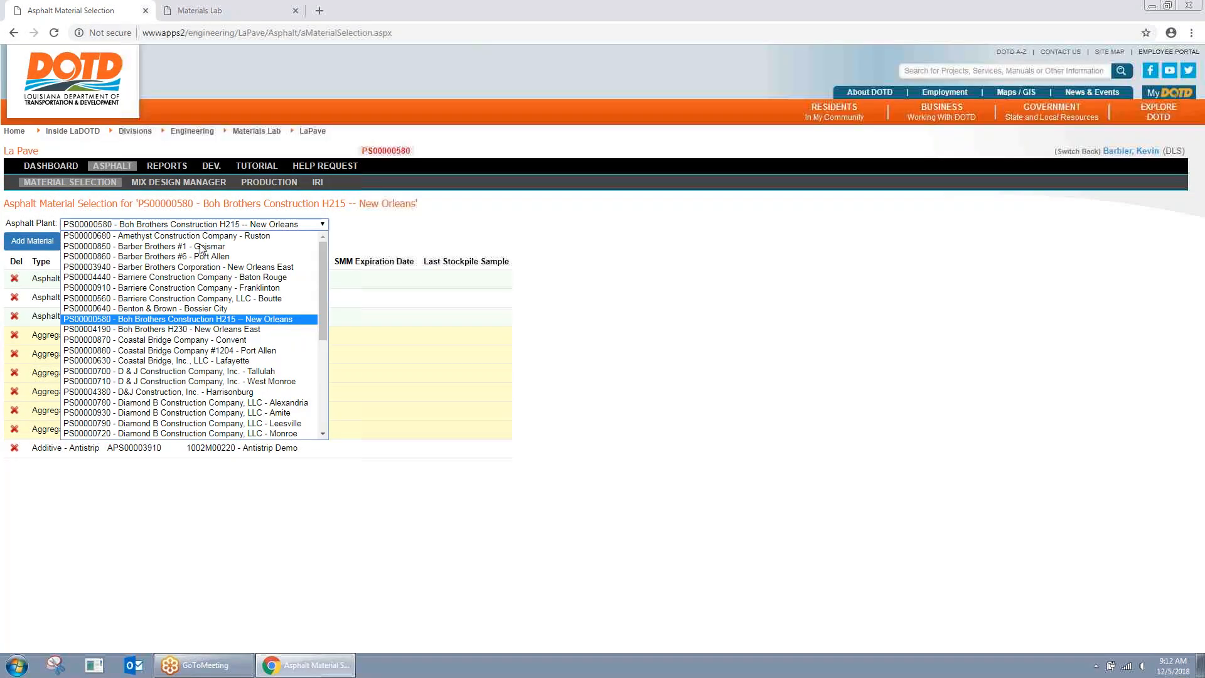
click(192, 340)
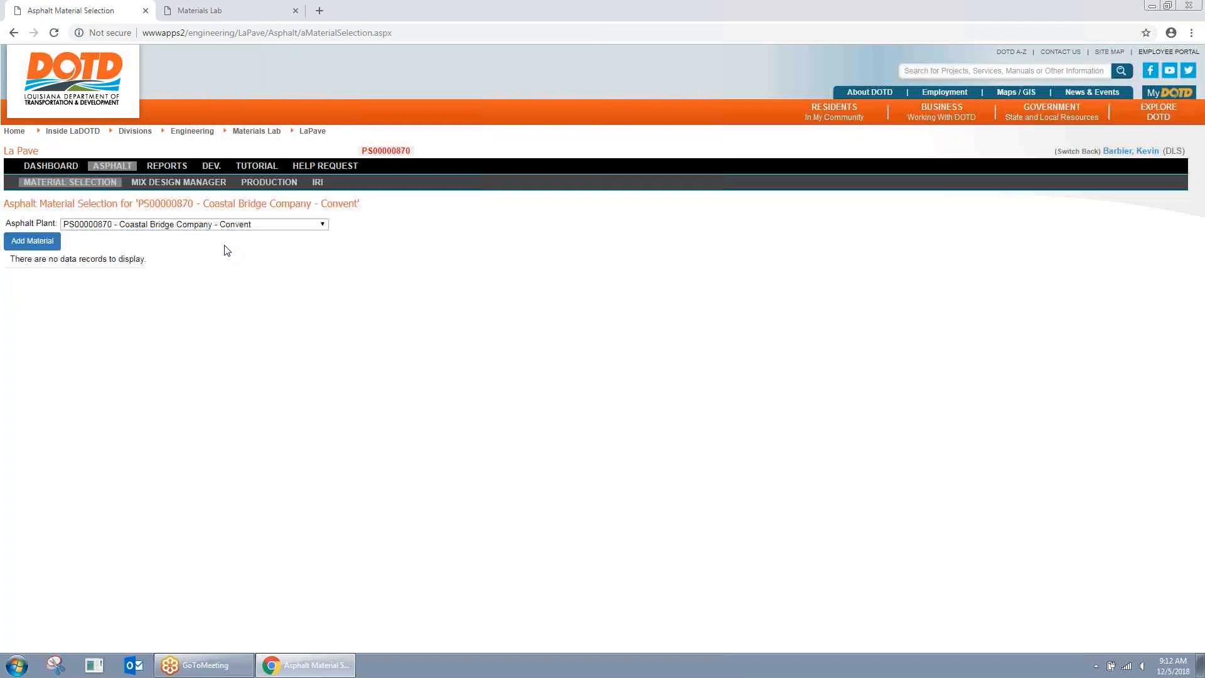
click(43, 243)
click(547, 340)
click(547, 340)
click(546, 381)
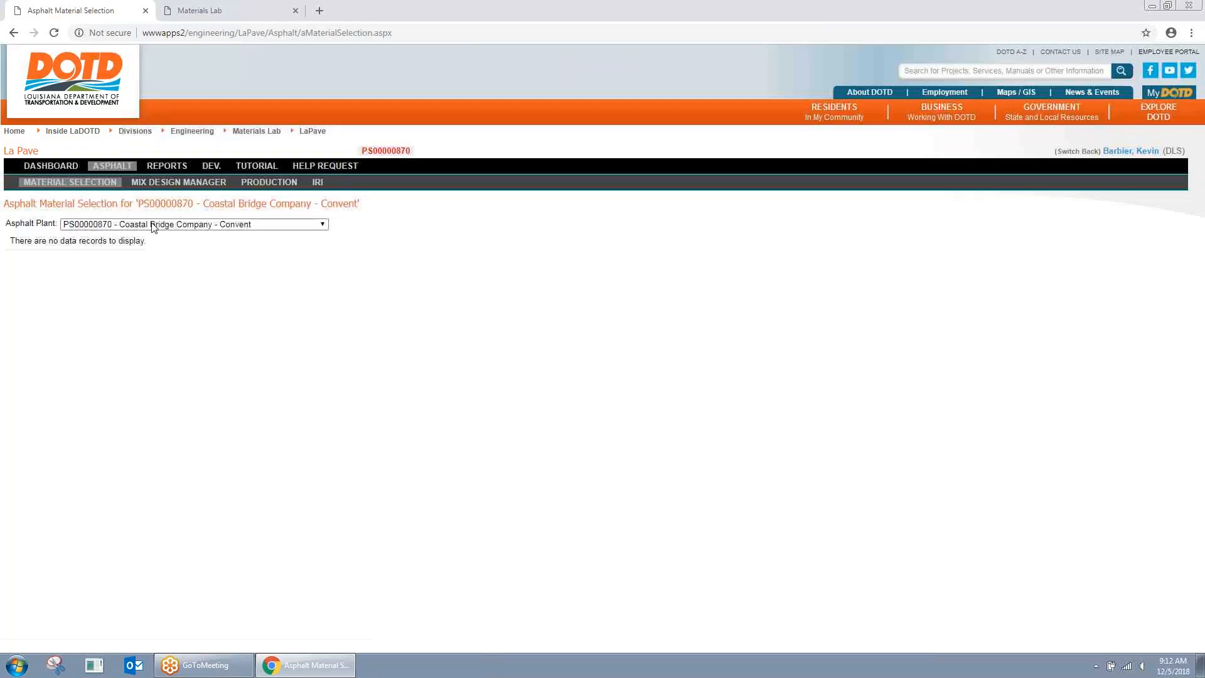
Step: Return to the Boh Brothers Construction H215 plant and open Coarse Demo 1's details
click(210, 229)
click(206, 229)
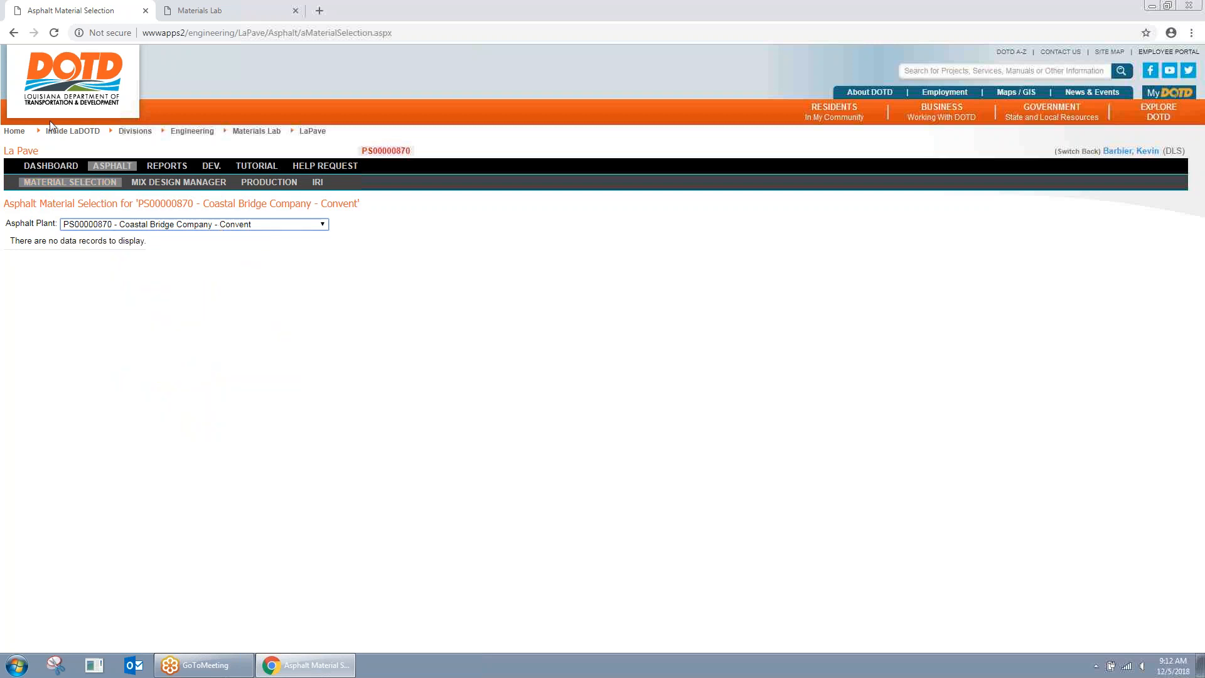
click(229, 225)
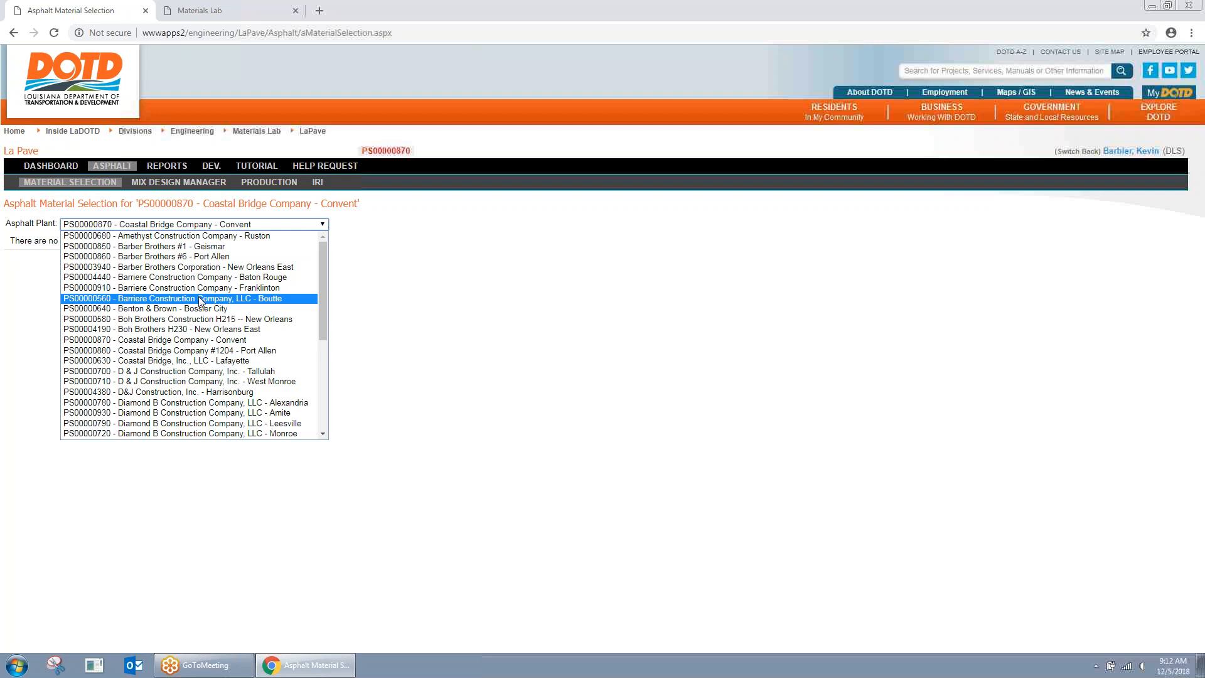
click(202, 319)
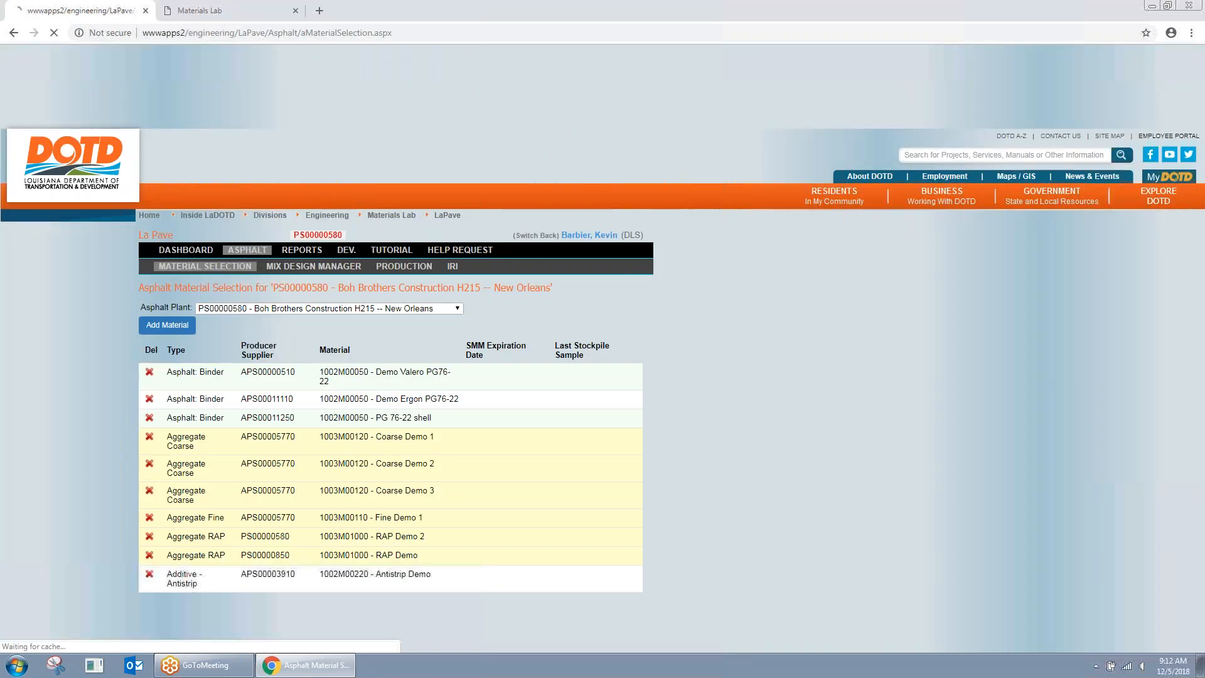
click(231, 339)
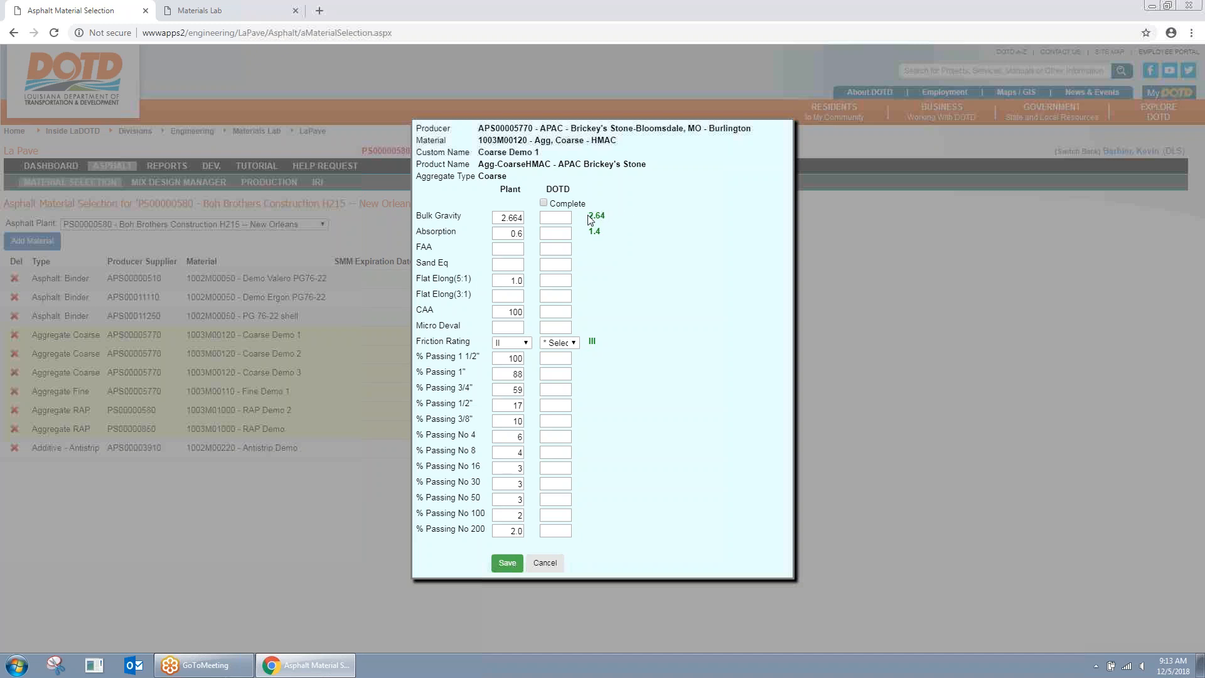
Step: Review Coarse Demo 1's values (2.64 bulk gravity, 1.4 absorption) and close it unchanged
drag(606, 214, 613, 223)
click(606, 223)
click(546, 563)
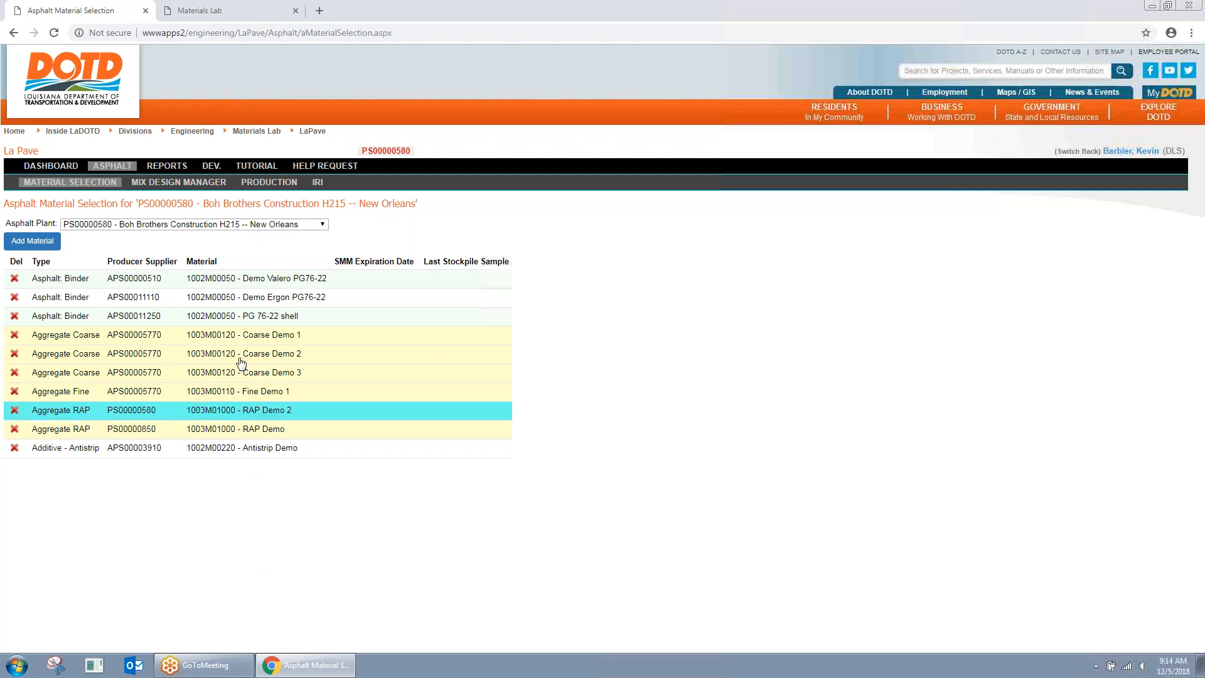
Step: Switch to plant PS00000560 – Barriere Construction Company, LLC - Boutte and scroll through its materials
click(294, 227)
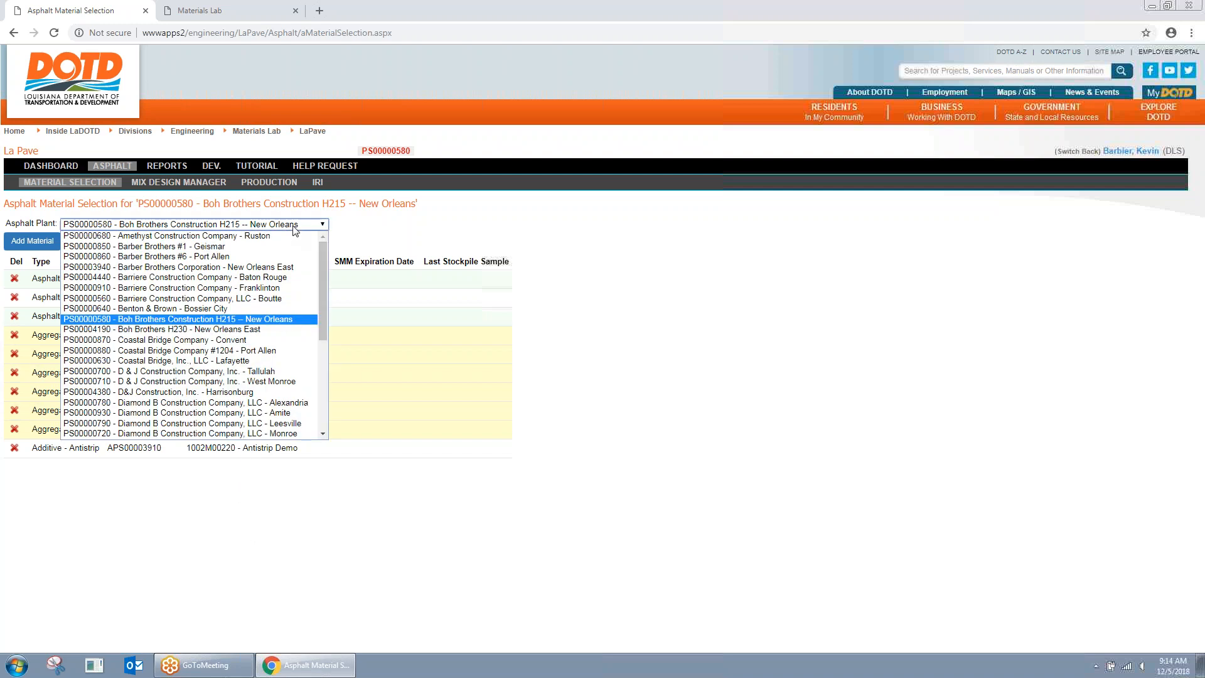
click(191, 298)
scroll(425, 360, down, 3)
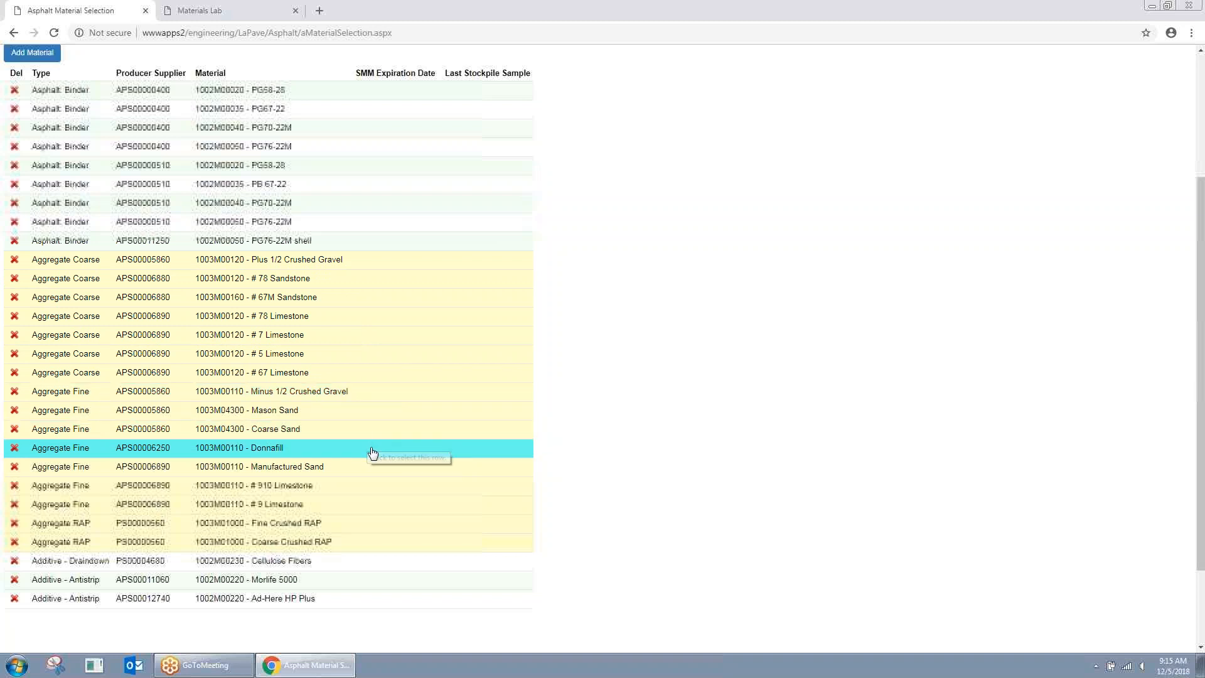
scroll(373, 452, up, 2)
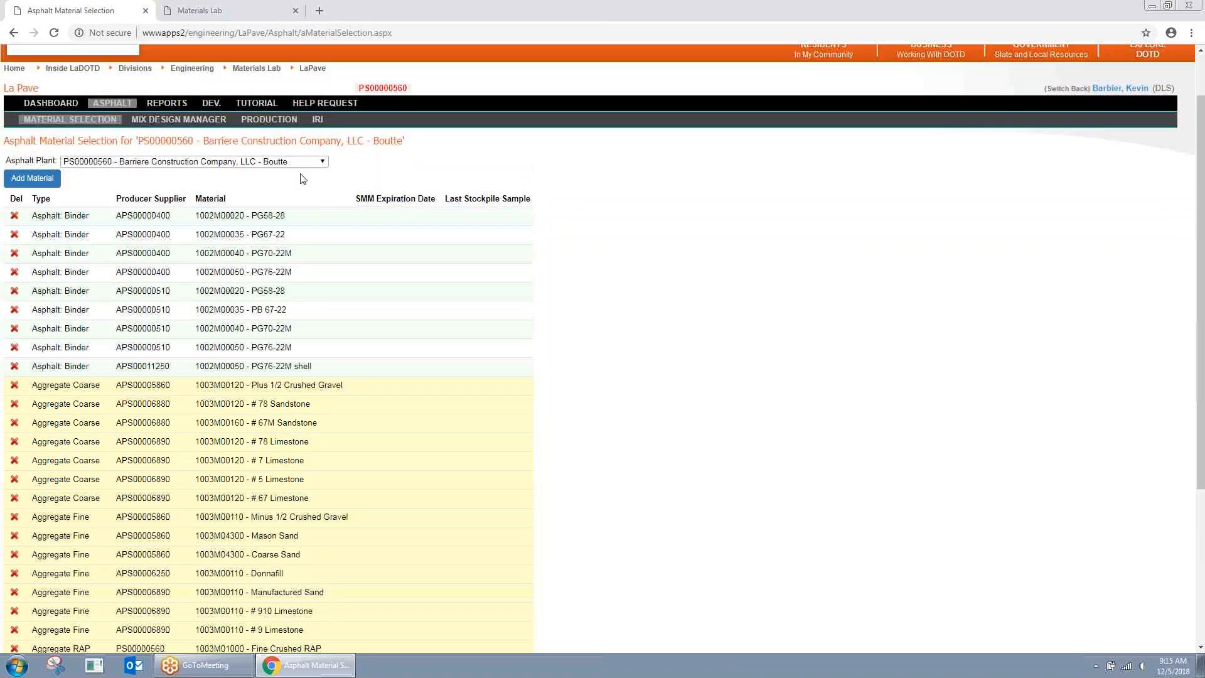
click(291, 162)
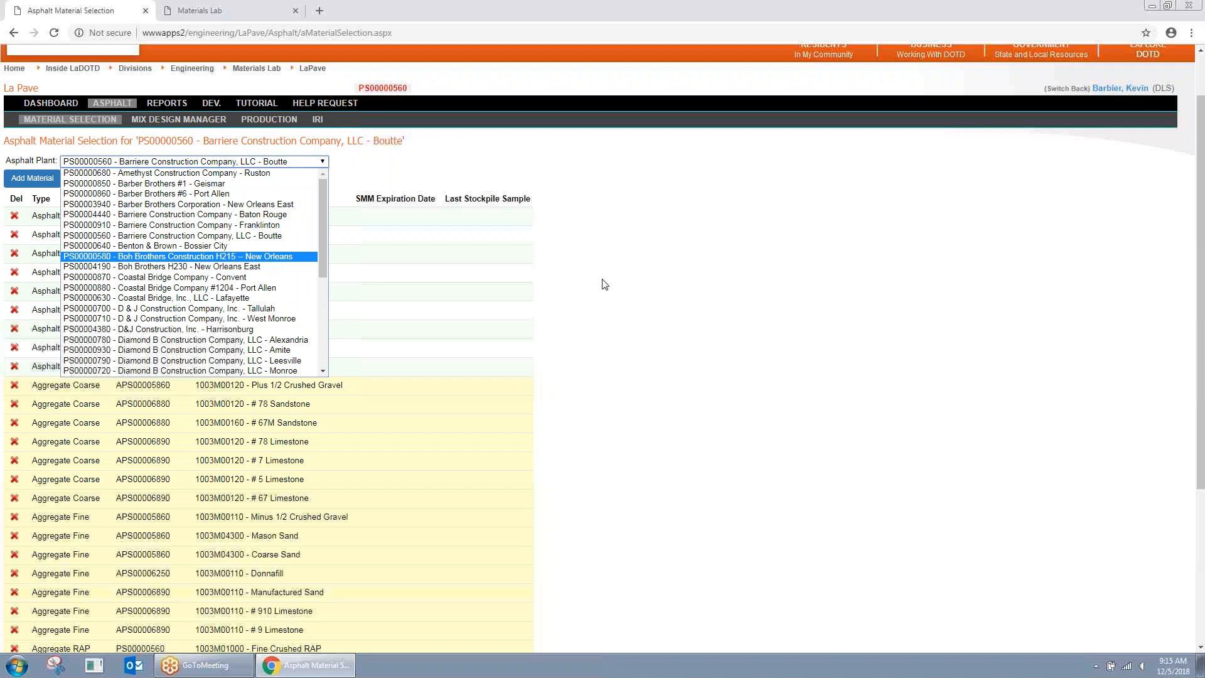
scroll(601, 289, down, 1)
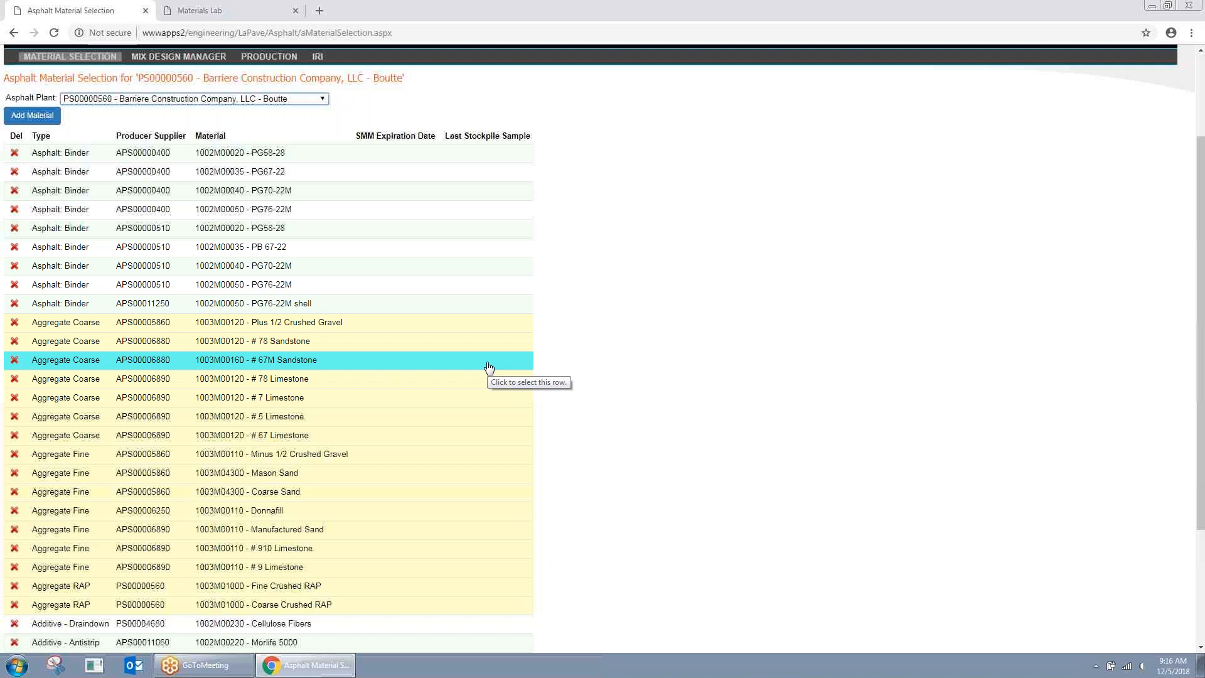
click(323, 100)
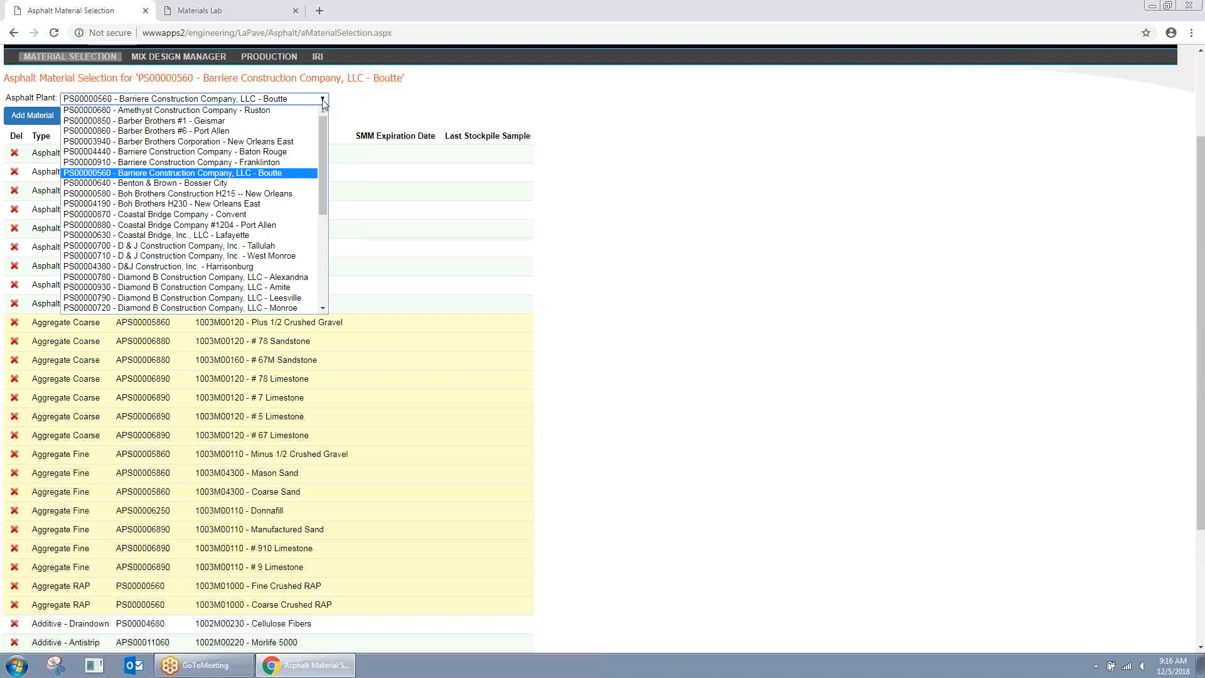
click(324, 102)
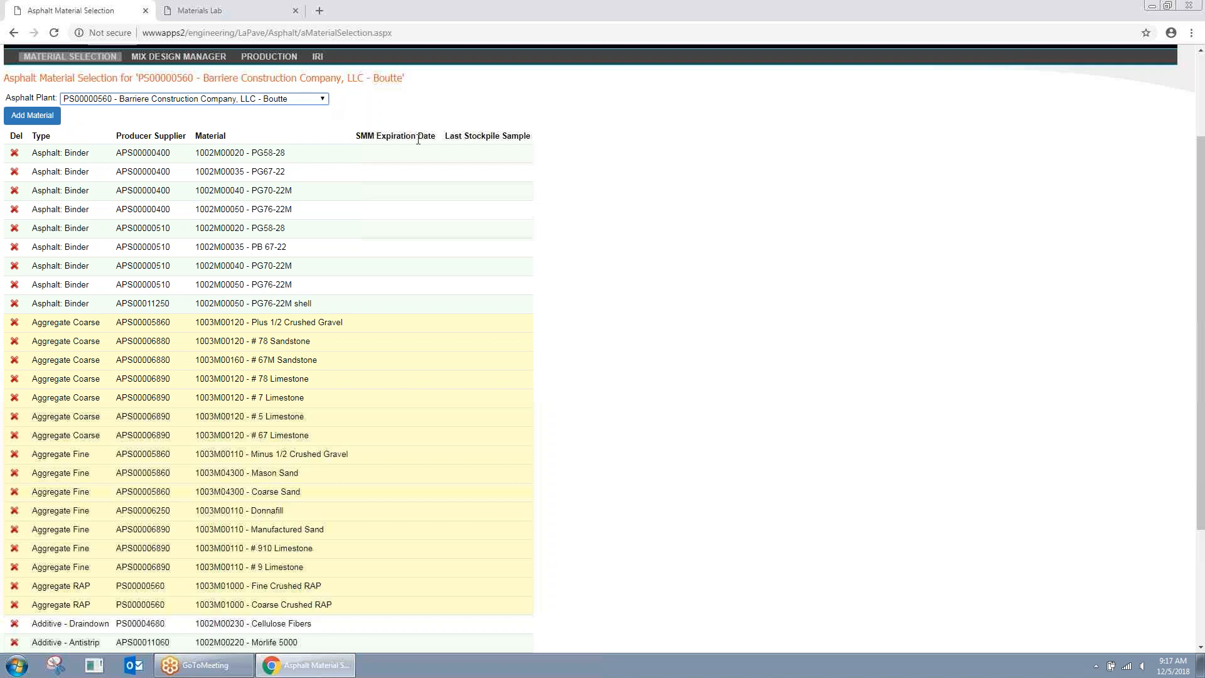
scroll(417, 139, down, 1)
scroll(435, 146, up, 1)
scroll(459, 194, down, 1)
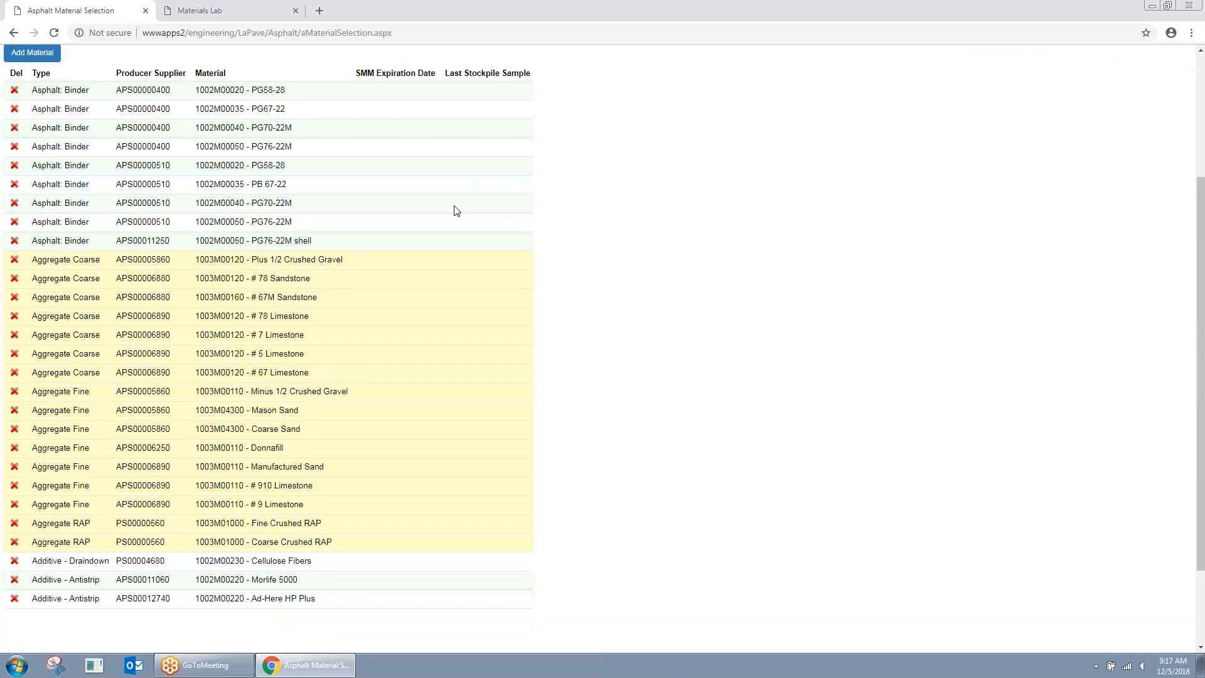
scroll(392, 127, up, 2)
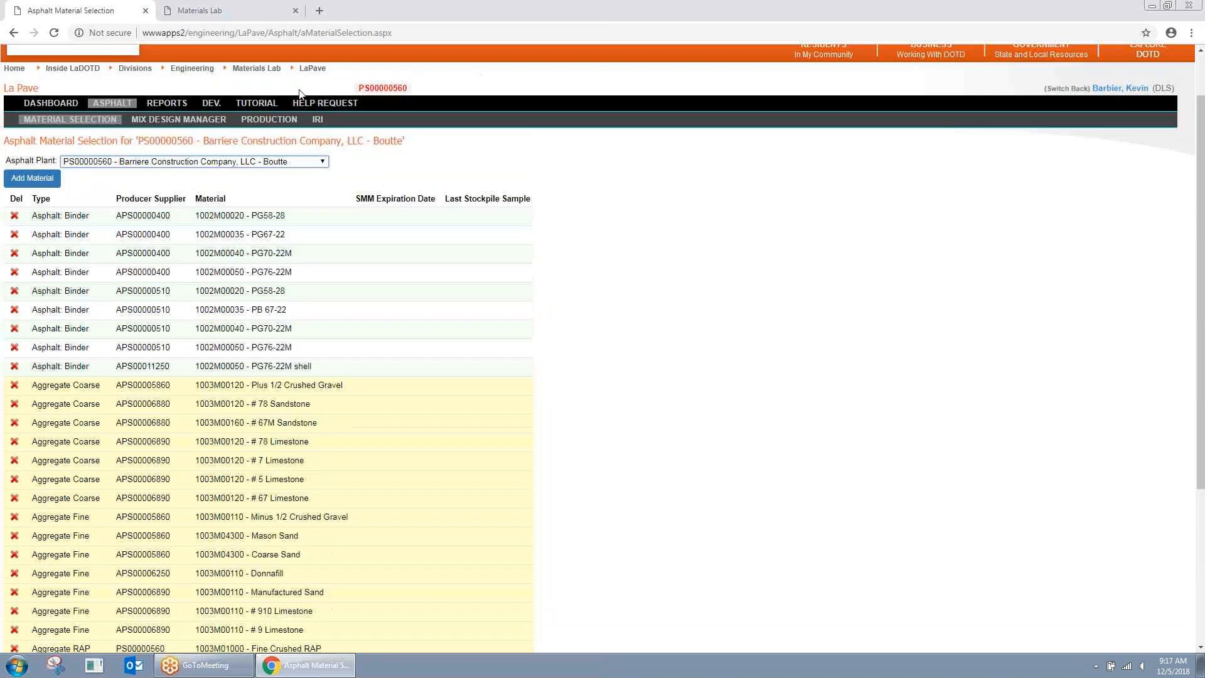
Step: Switch the Asphalt Plant back to Boh Brothers Construction H215 -- New Orleans
click(317, 162)
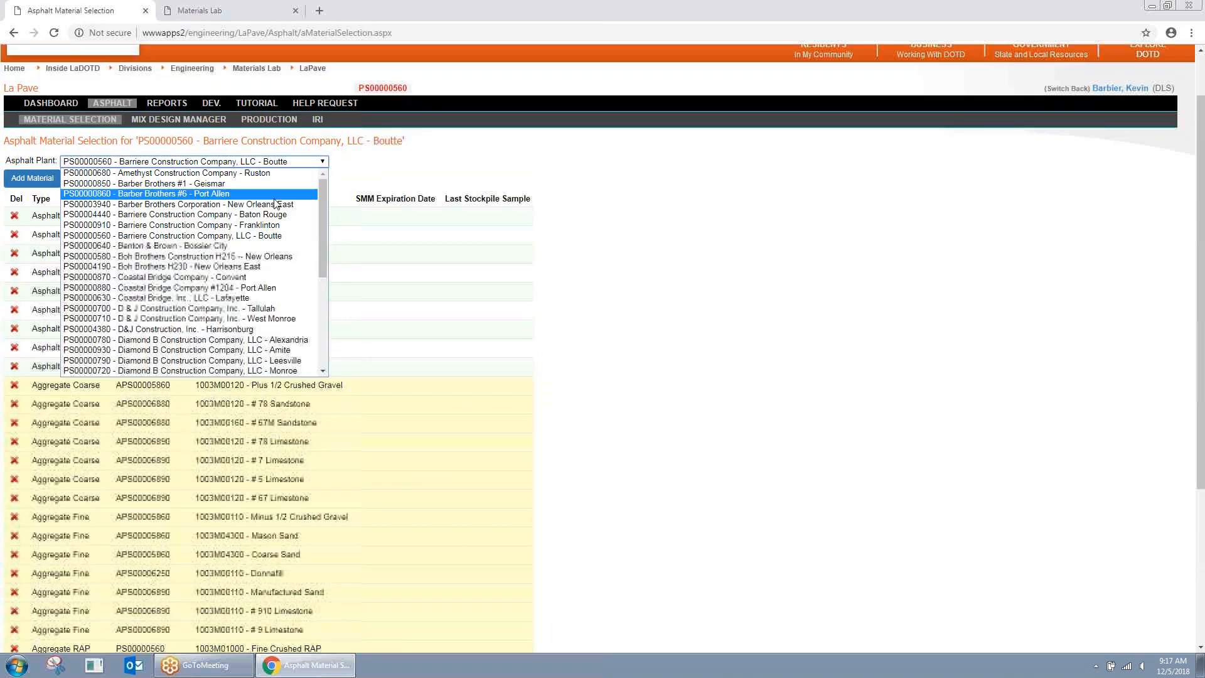
click(245, 256)
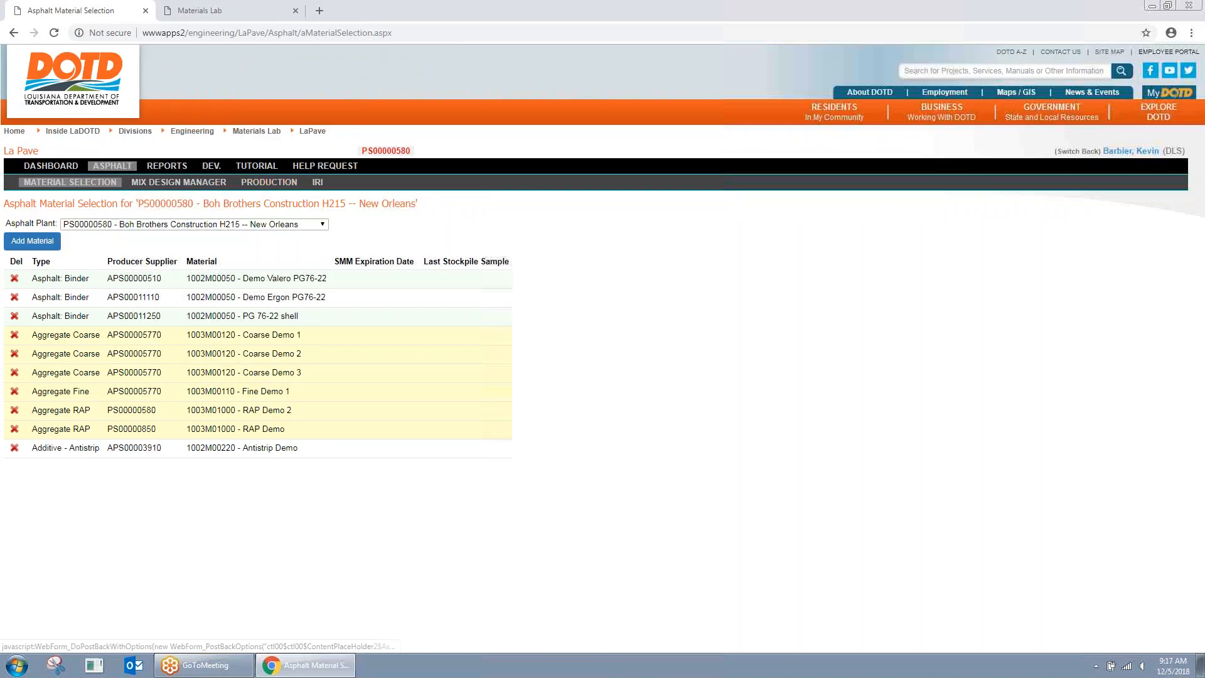
Step: Show mix design 00580-0001 in the Mix Design Manager and browse the plant list
click(184, 183)
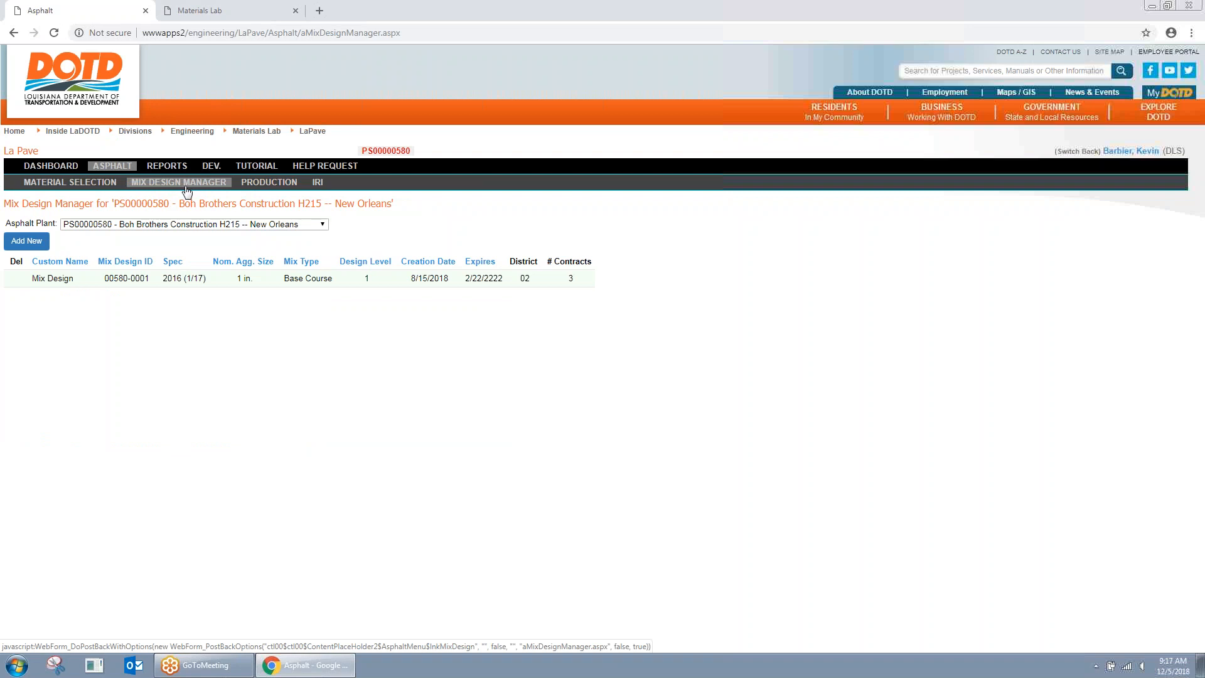
click(266, 227)
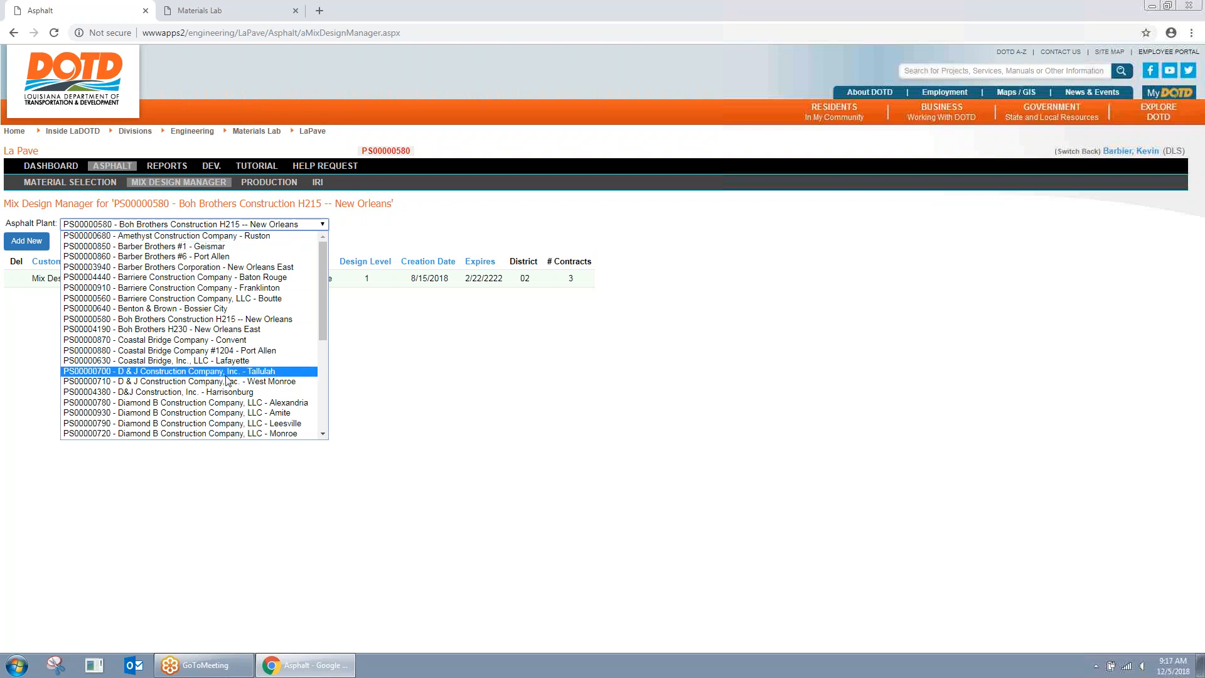
scroll(226, 397, down, 3)
scroll(226, 395, up, 3)
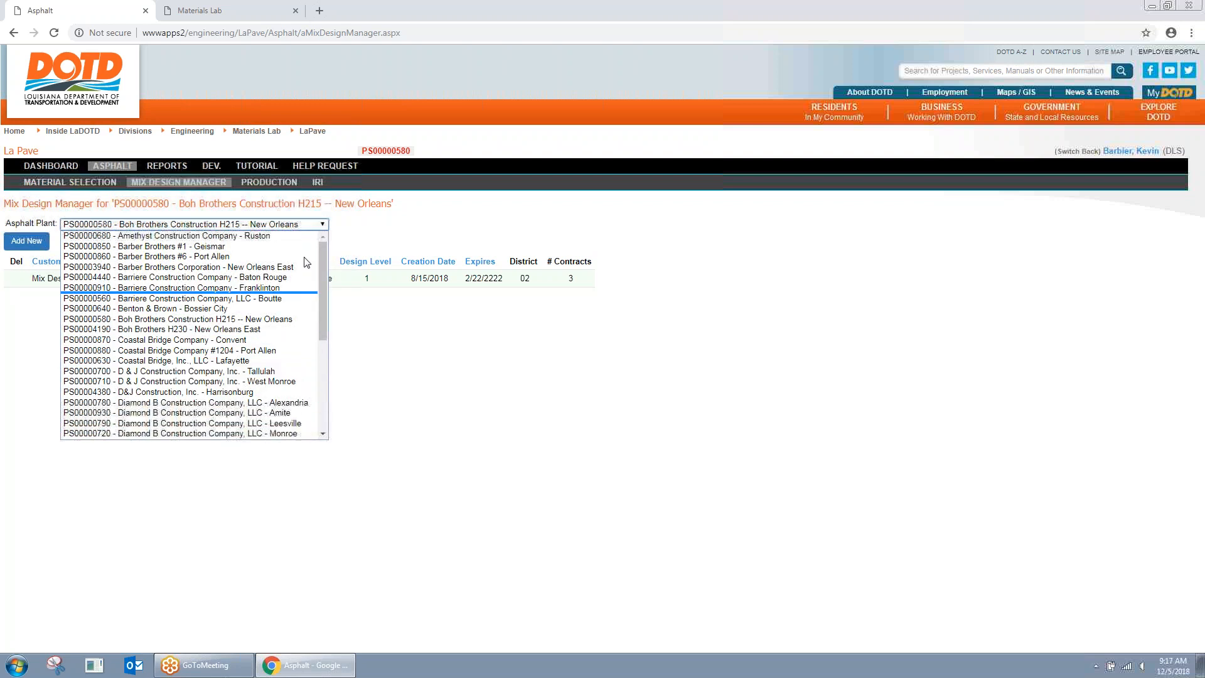
Step: Switch back to the administrator account and open the list of all users
click(1077, 152)
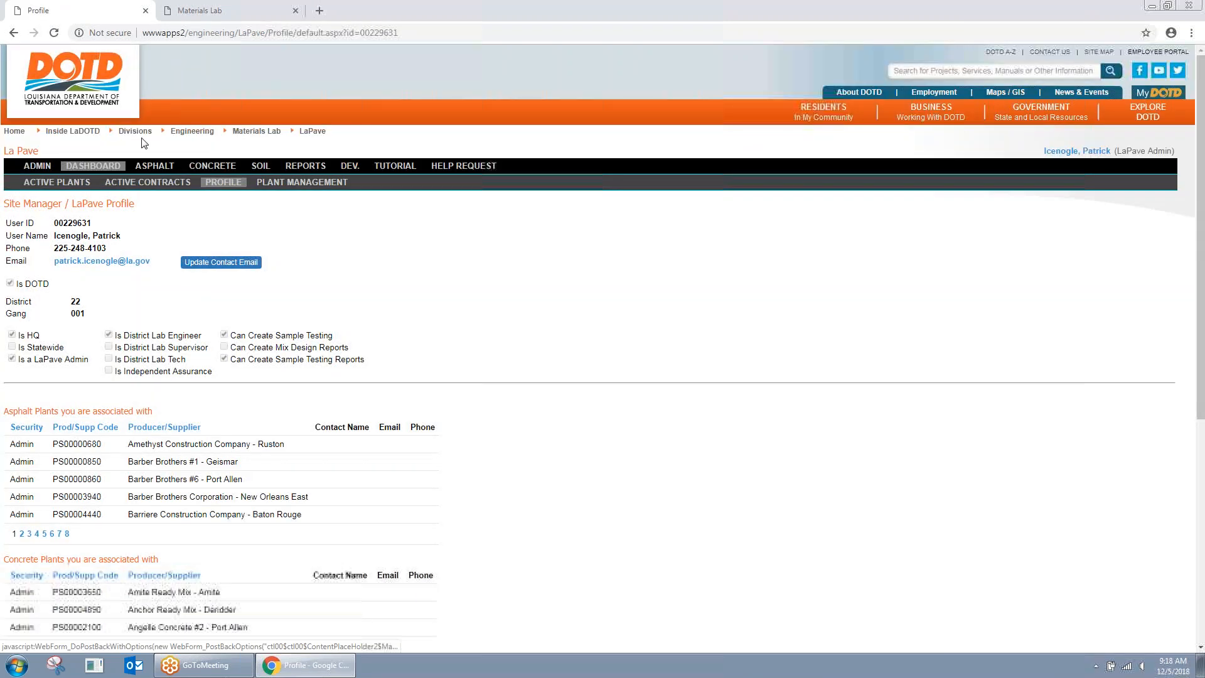
click(38, 167)
click(79, 263)
Step: Search users by first name and open the fifth matching user's record
click(145, 212)
text(victor)
click(131, 234)
click(197, 208)
click(87, 307)
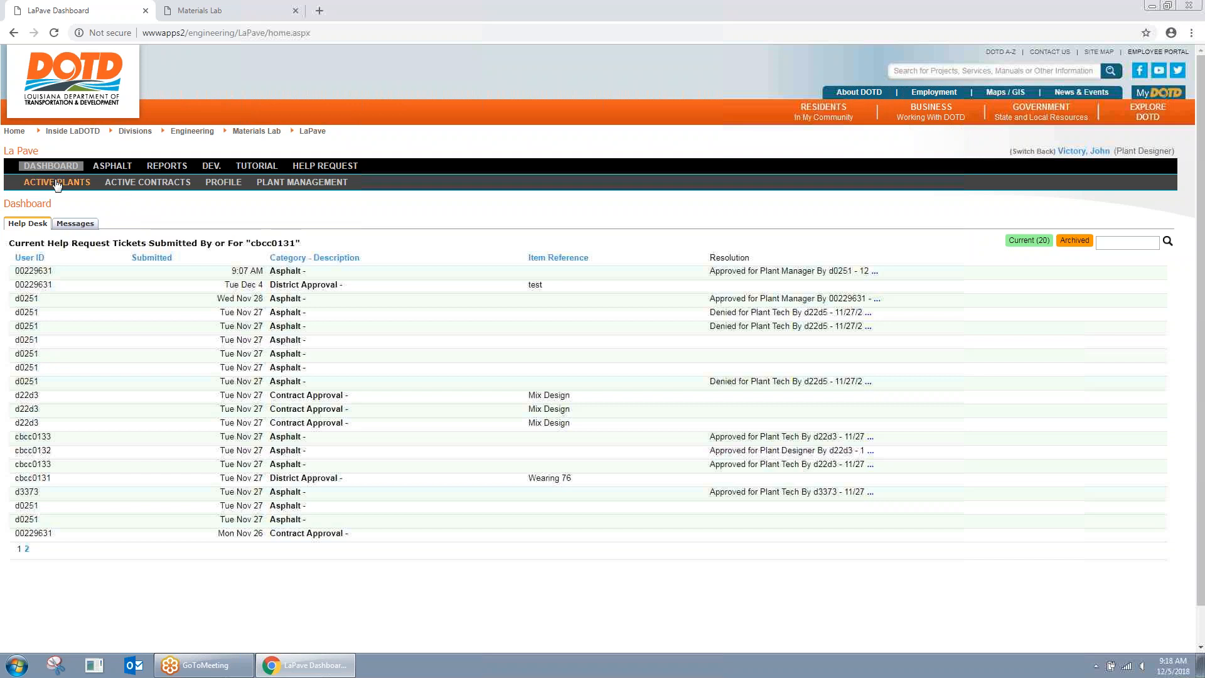
Step: Go from the Help Desk Dashboard to the Asphalt section as the impersonated plant designer
click(119, 169)
Step: Select the Boh Brothers H215 New Orleans plant on the Asphalt Material Selection page
click(89, 182)
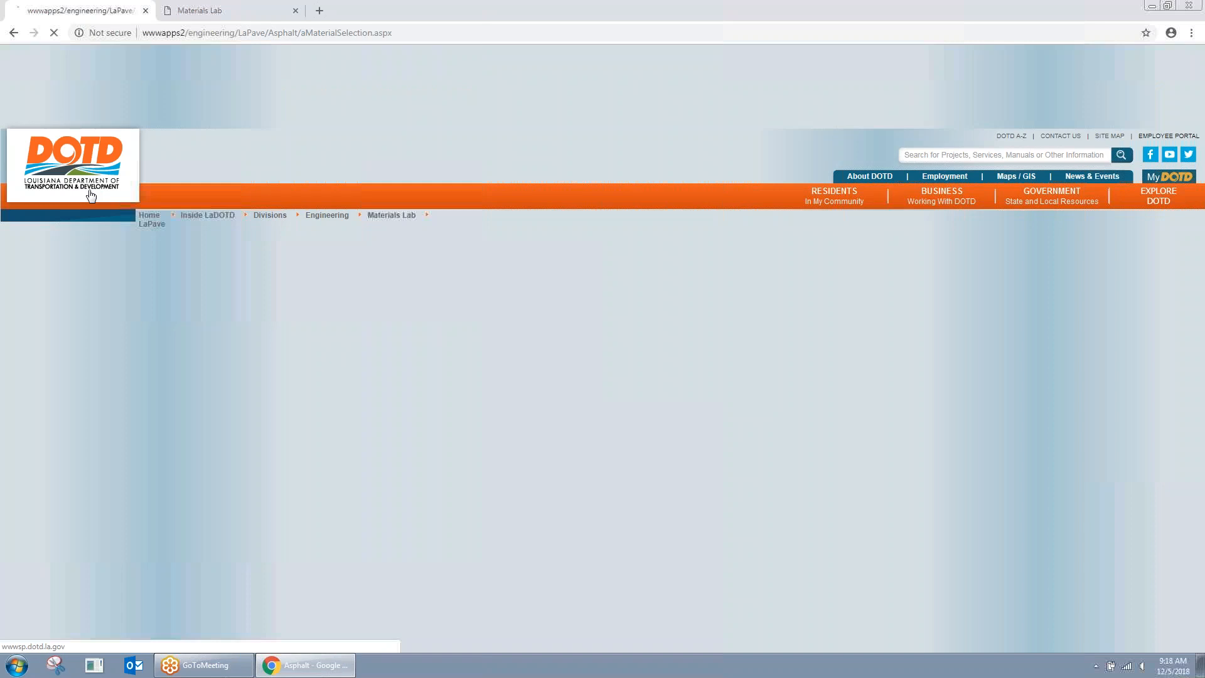
click(232, 226)
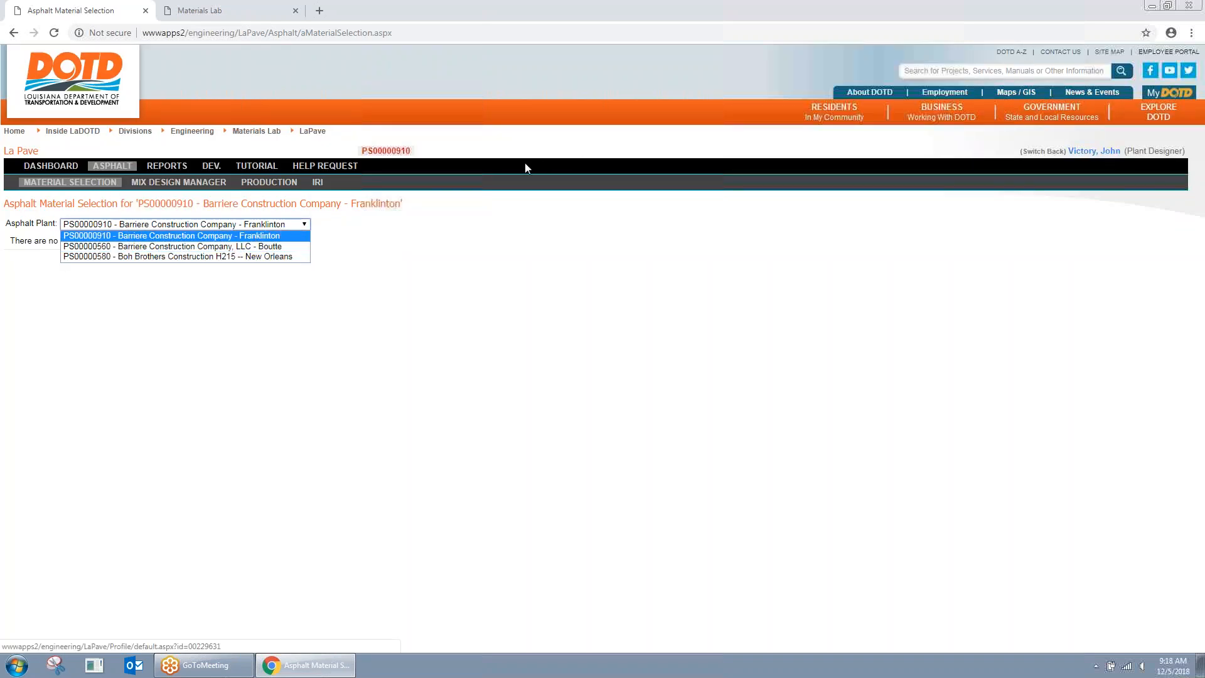
click(270, 258)
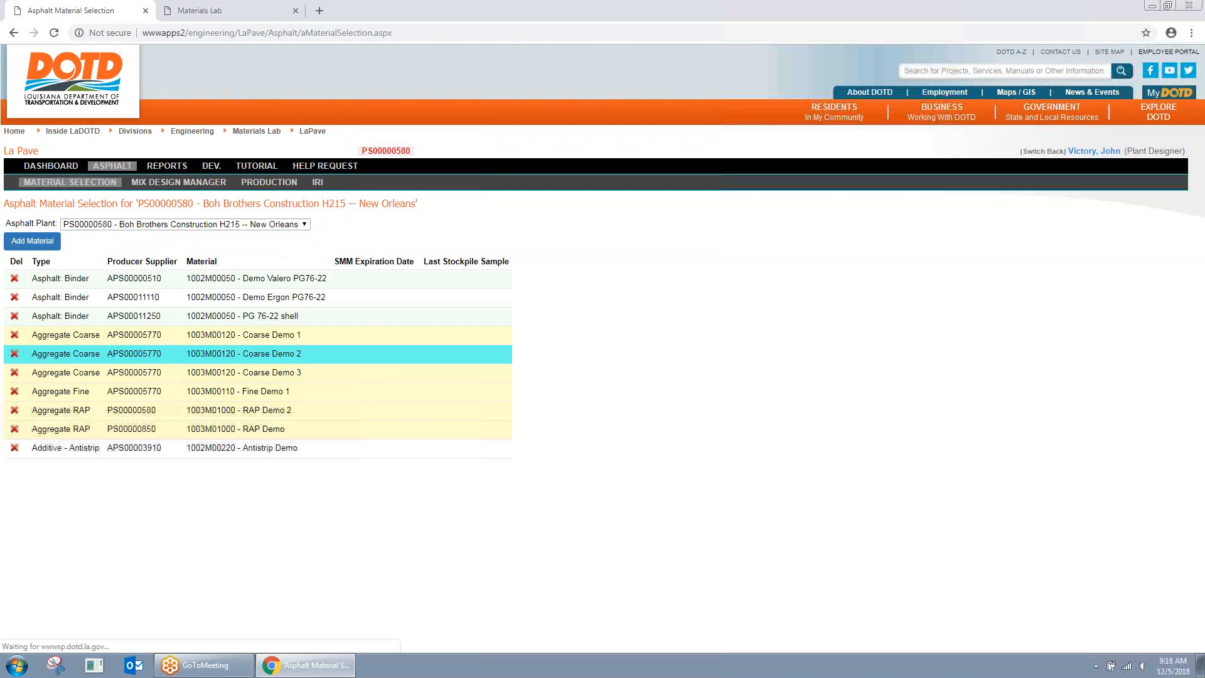
Step: Review Coarse Demo 1's details without saving, then go to the plant's Mix Design Manager
click(244, 337)
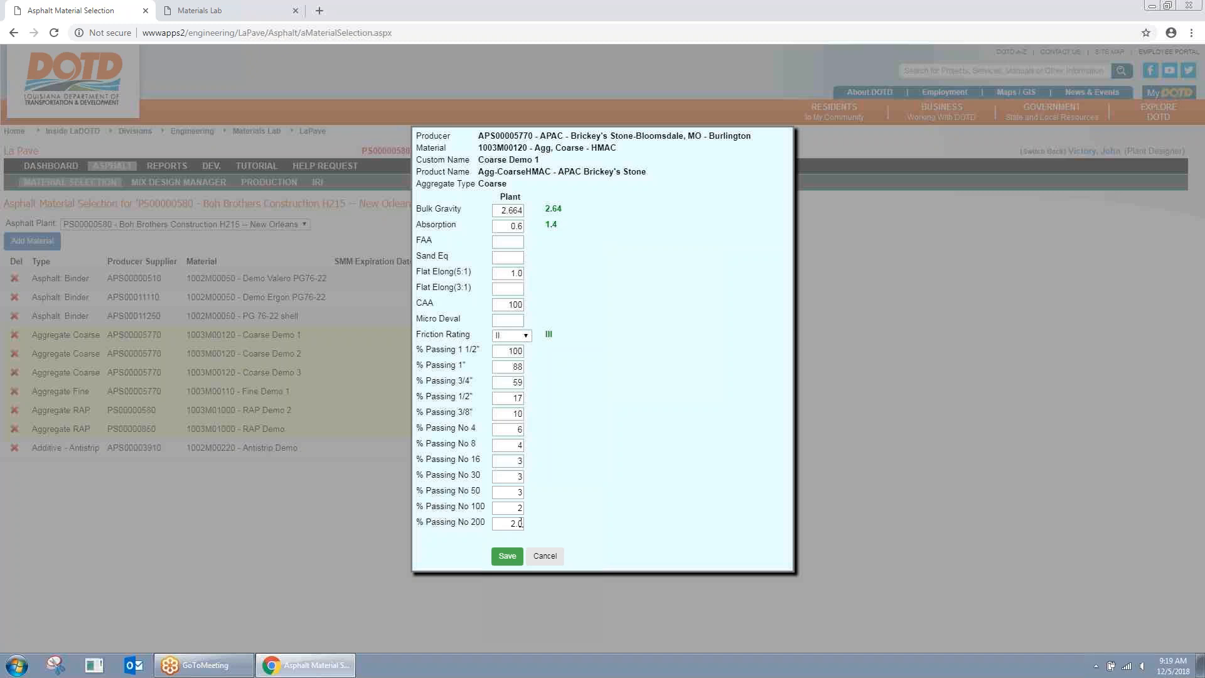
click(545, 556)
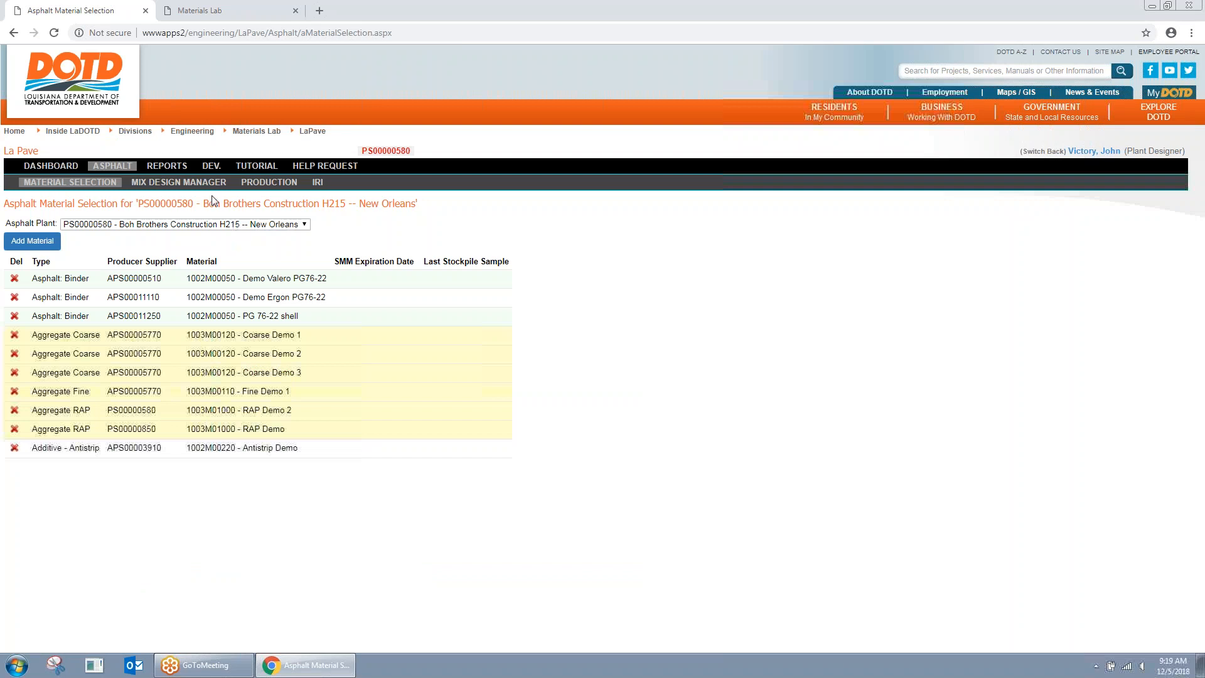
click(187, 183)
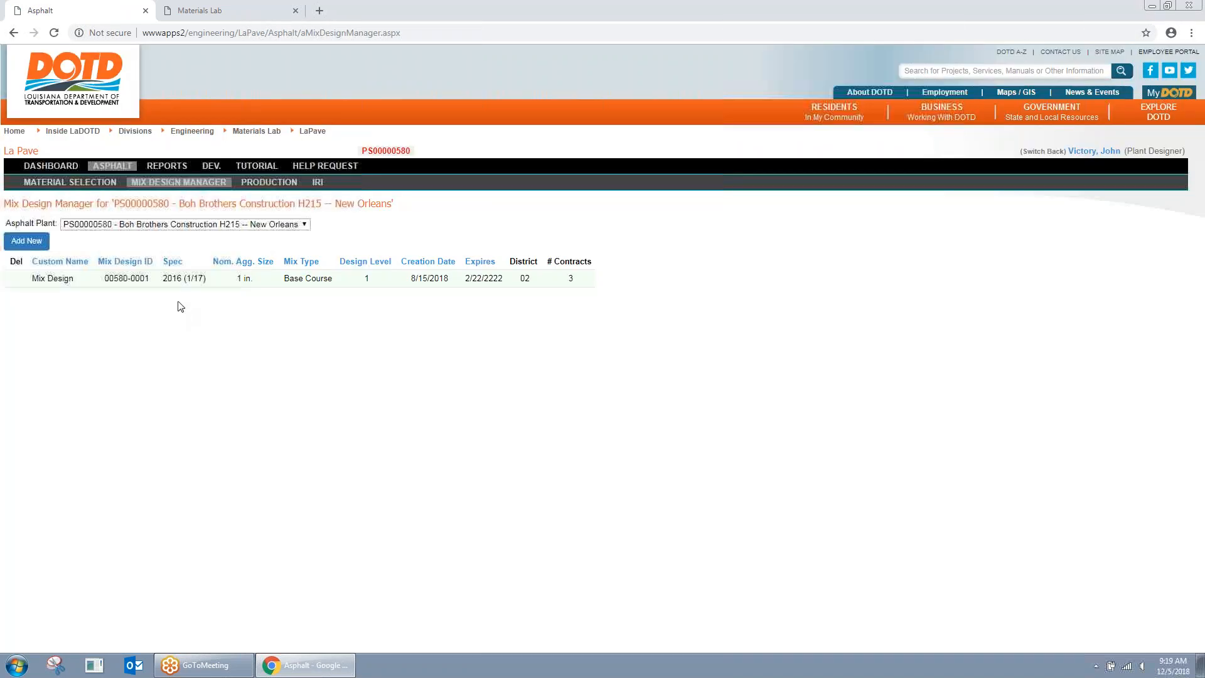
click(277, 227)
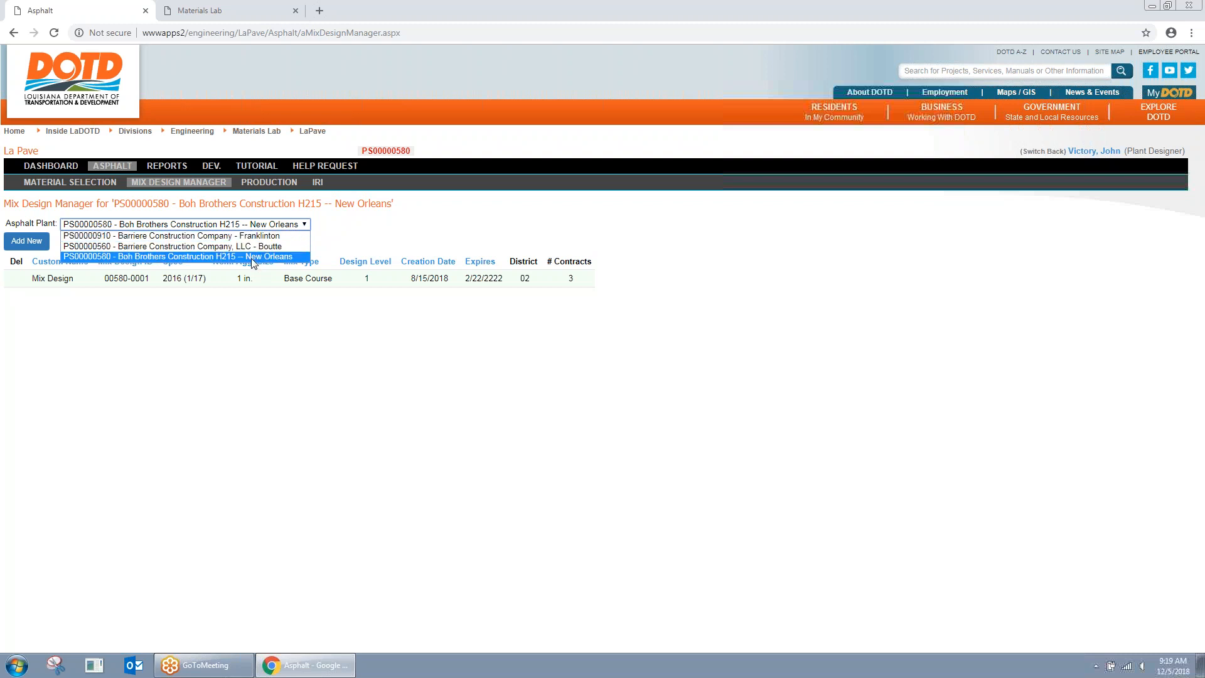
click(227, 258)
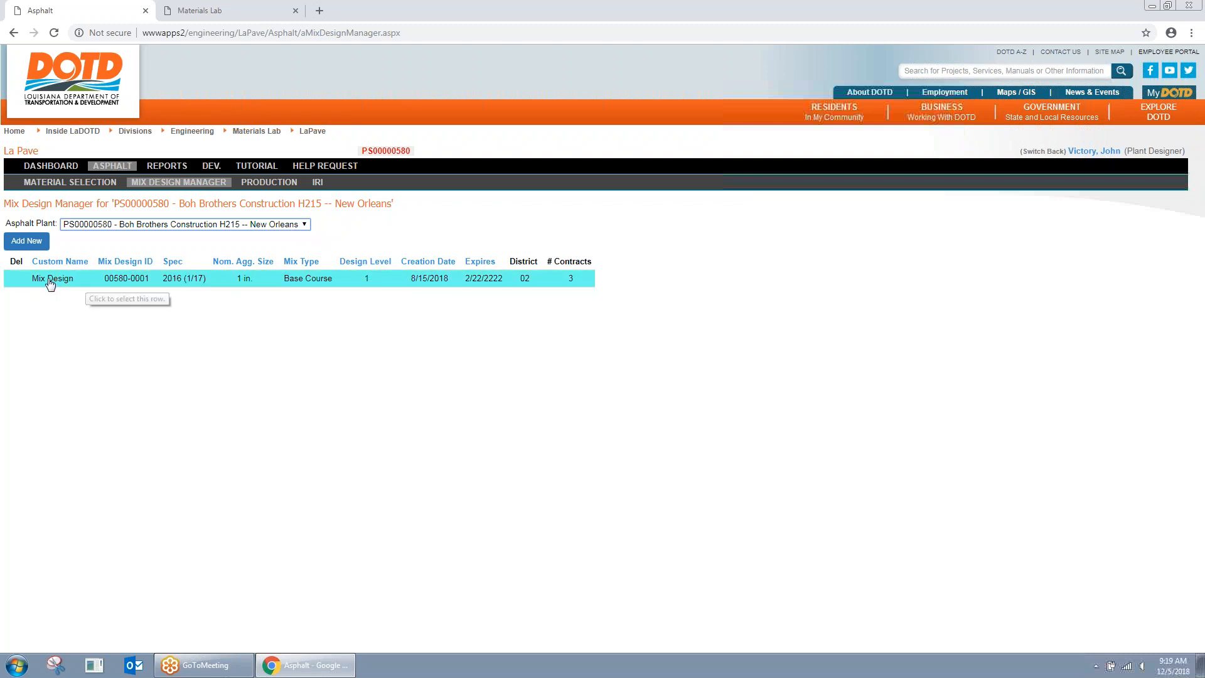
click(272, 226)
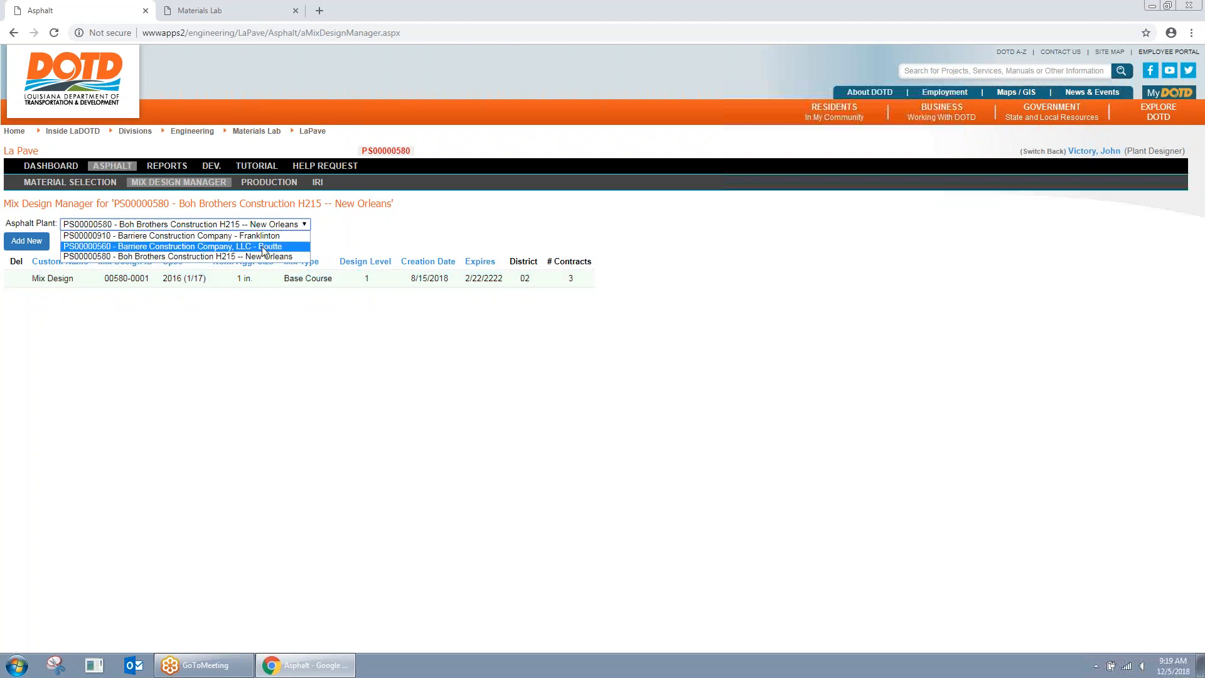
click(271, 245)
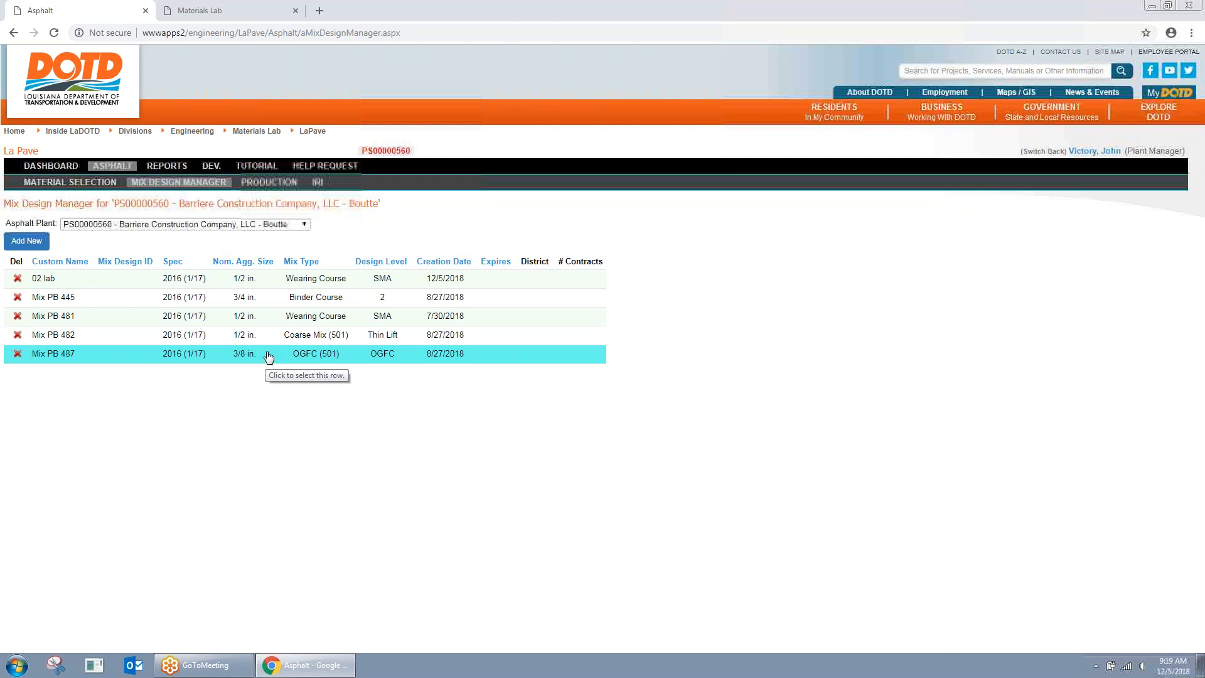
click(272, 225)
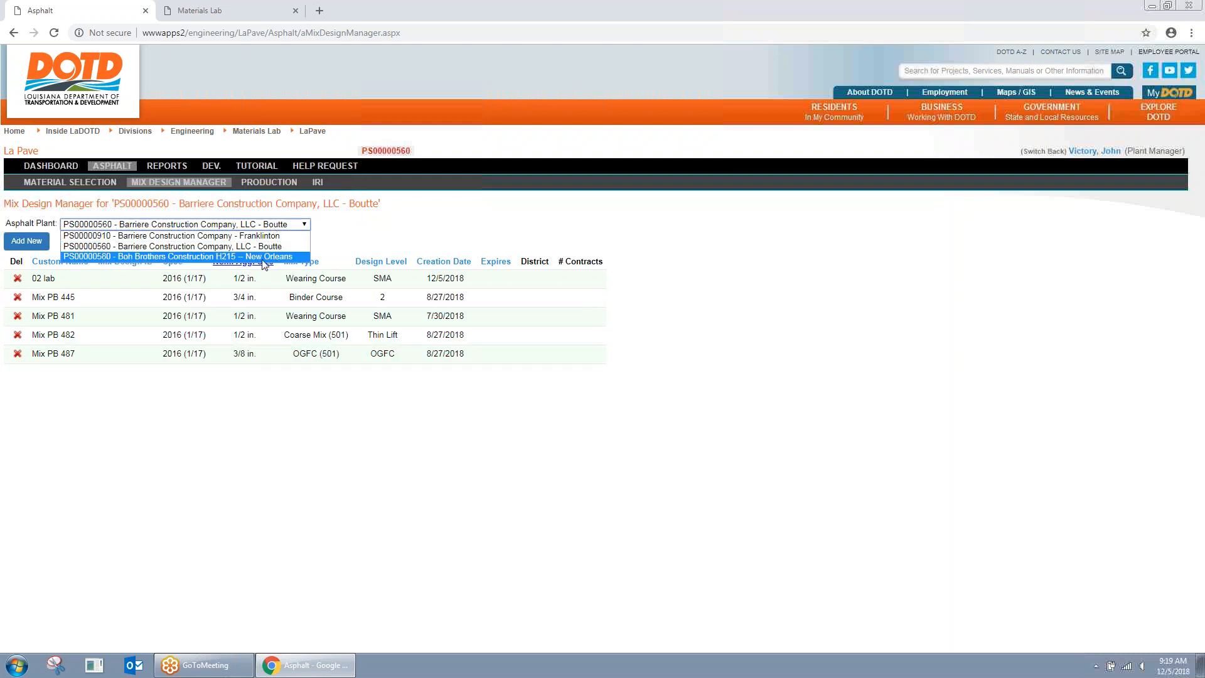
click(266, 257)
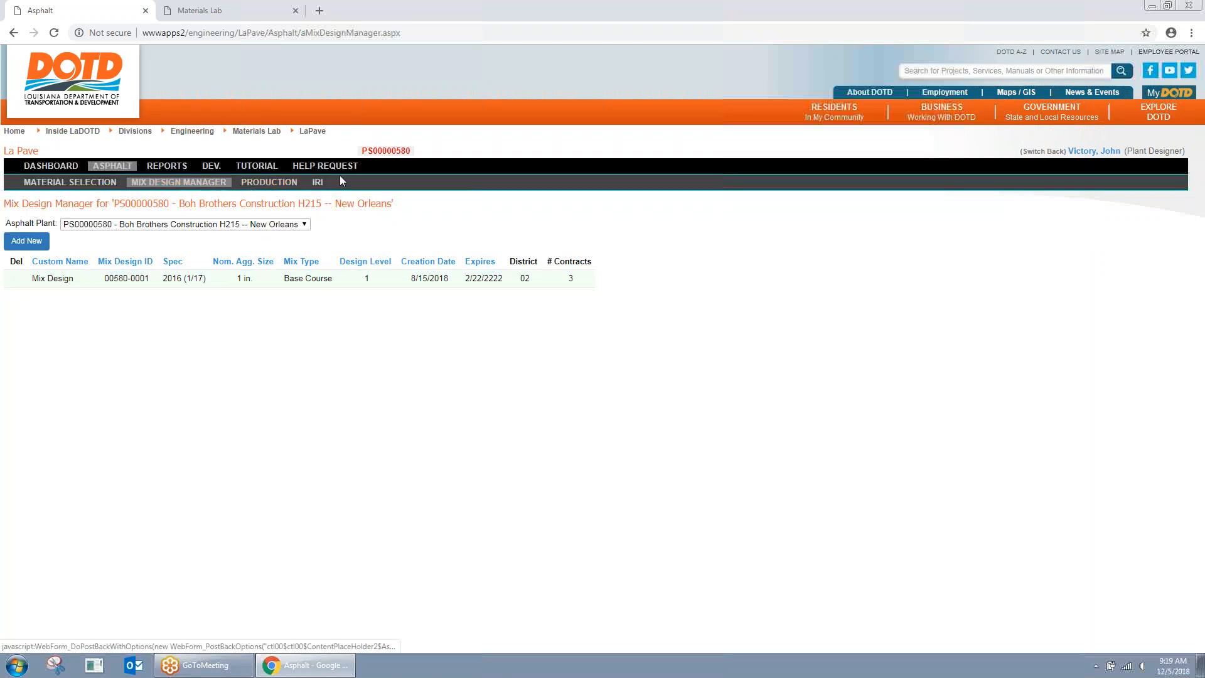
drag(362, 150, 423, 151)
click(393, 151)
Step: Open mix design 00580-0001's header page and look over its name
click(429, 153)
click(397, 276)
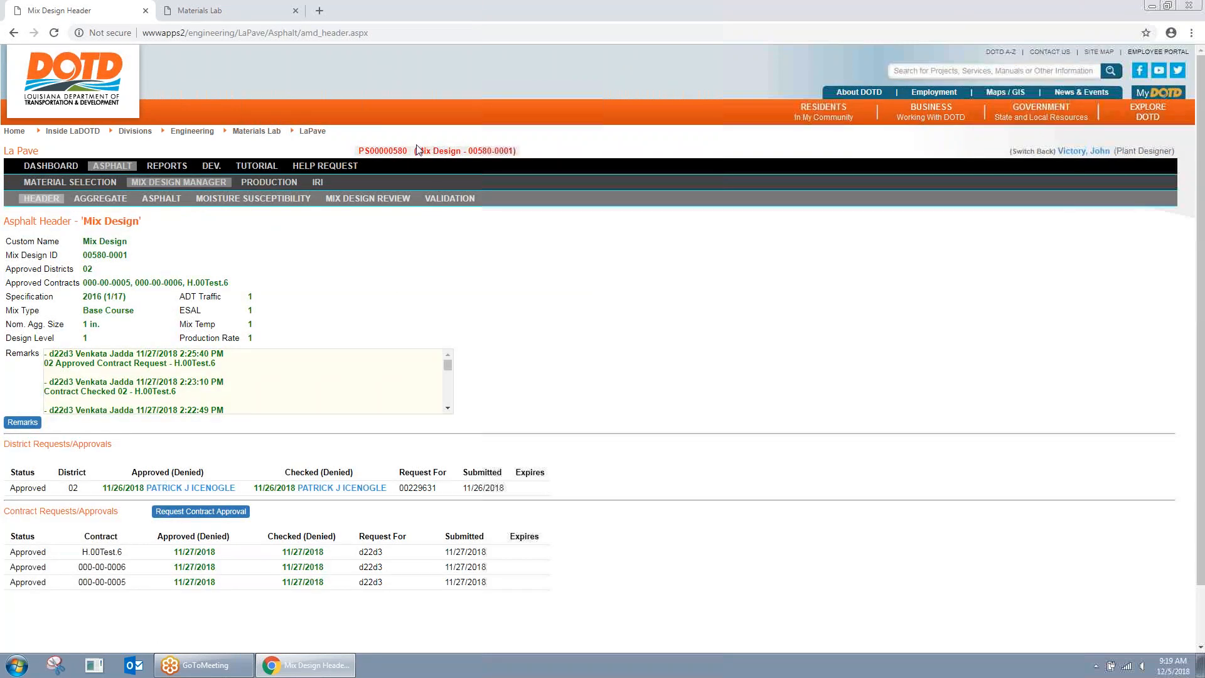
drag(416, 151, 522, 154)
click(524, 155)
Step: Check the plant ID PS00000580 on the plant's Material Selection page
click(110, 185)
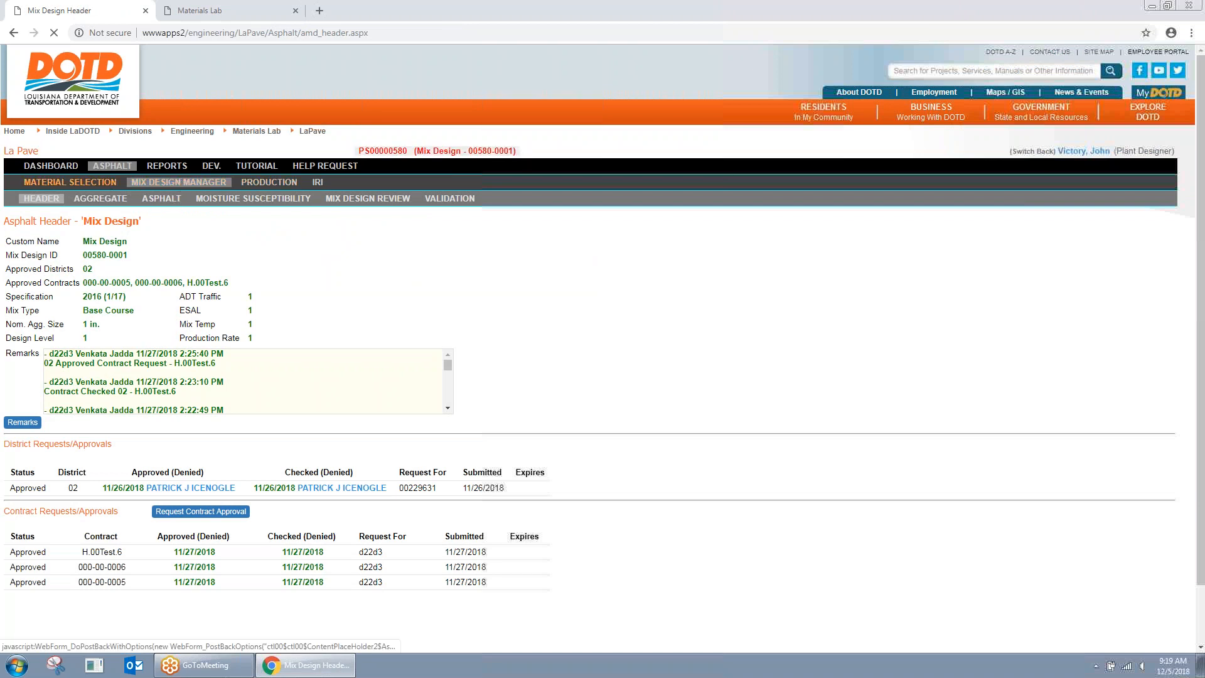
drag(364, 151, 412, 153)
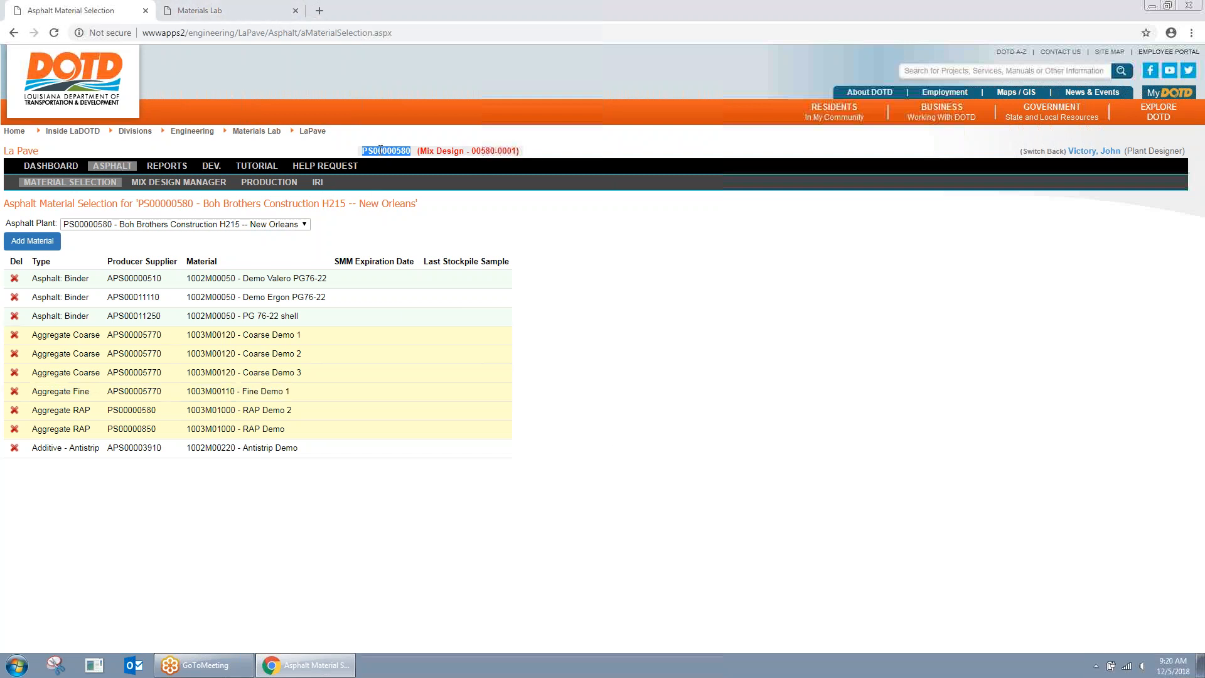
drag(364, 151, 424, 153)
click(402, 153)
Step: Return to the mix design list and close the Materials Lab browser tab
click(191, 186)
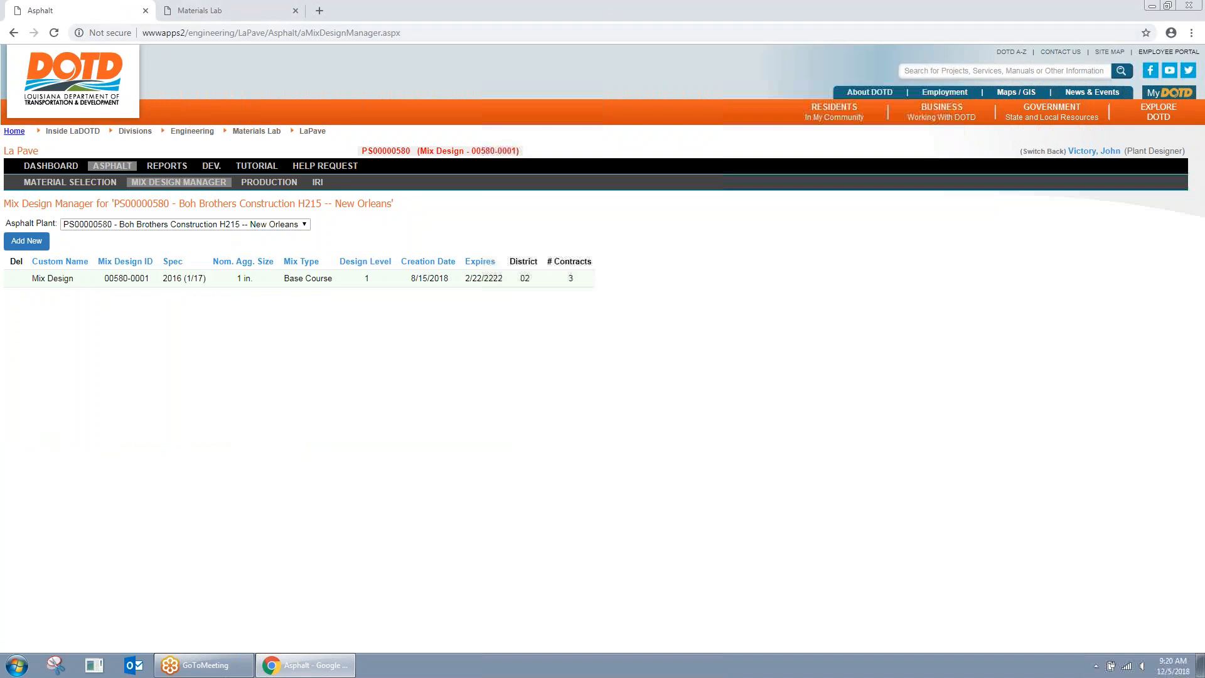
click(225, 8)
click(295, 11)
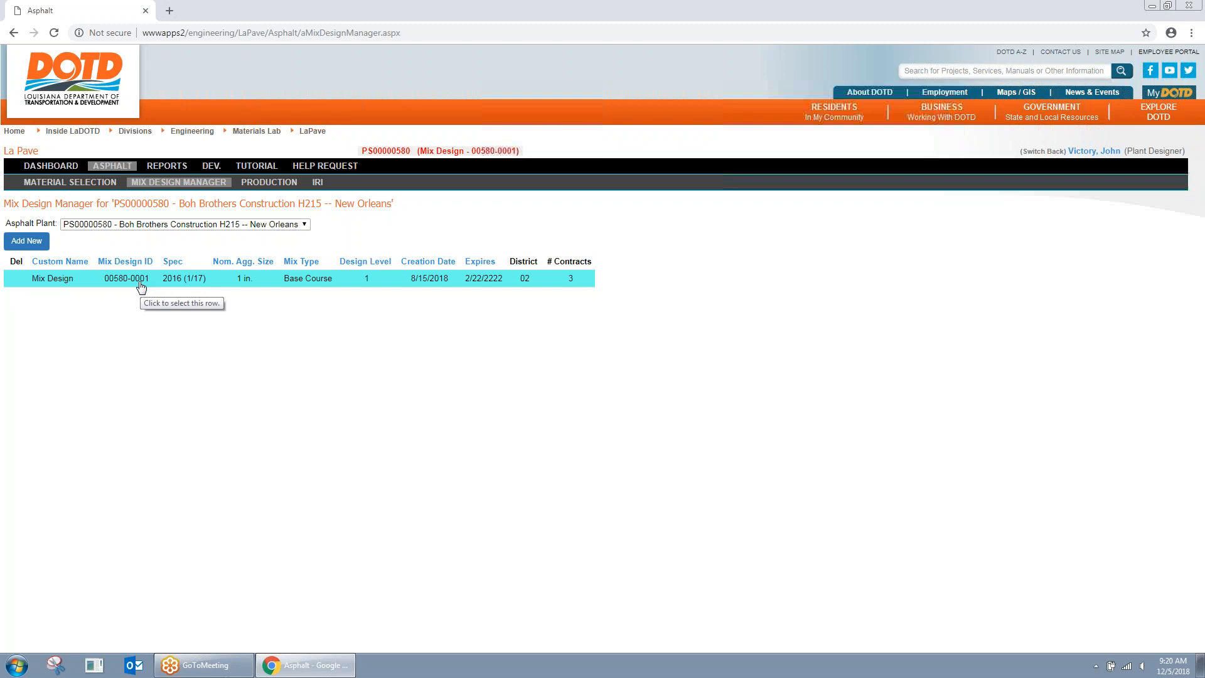
Step: Start a new mix design 'Wearing L1' with 2018 spec, Wearing Course, 1/2 in., level 1
click(38, 245)
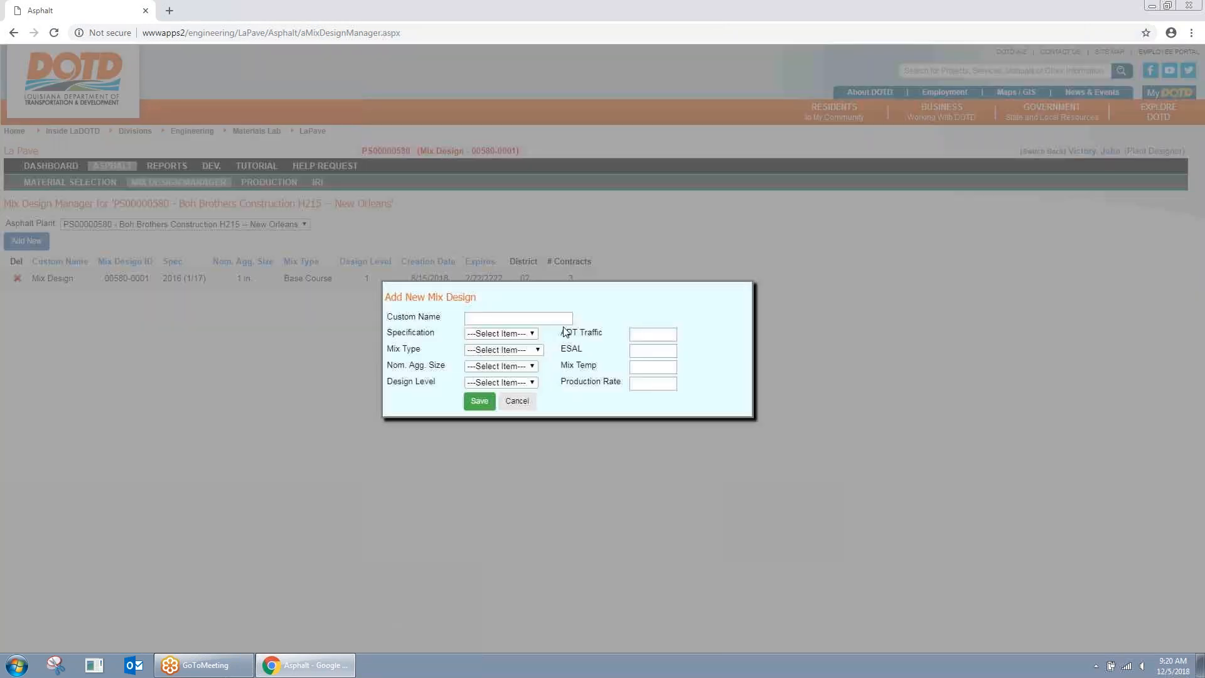
click(535, 318)
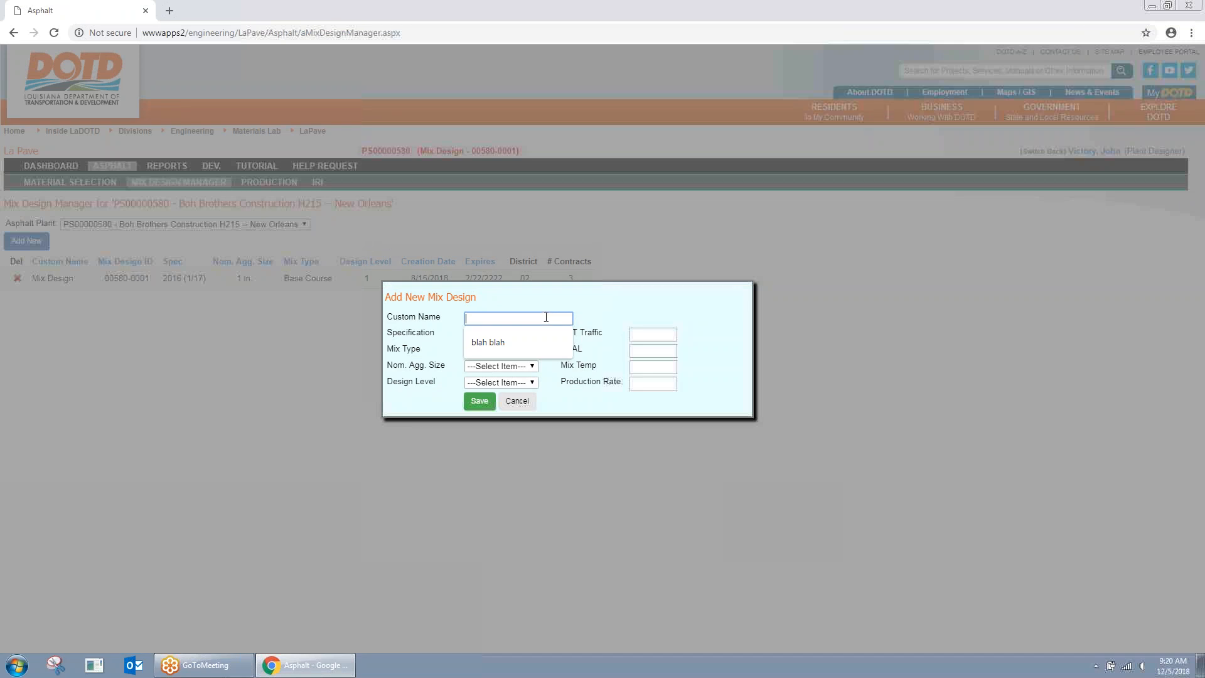
text(Wearing L1)
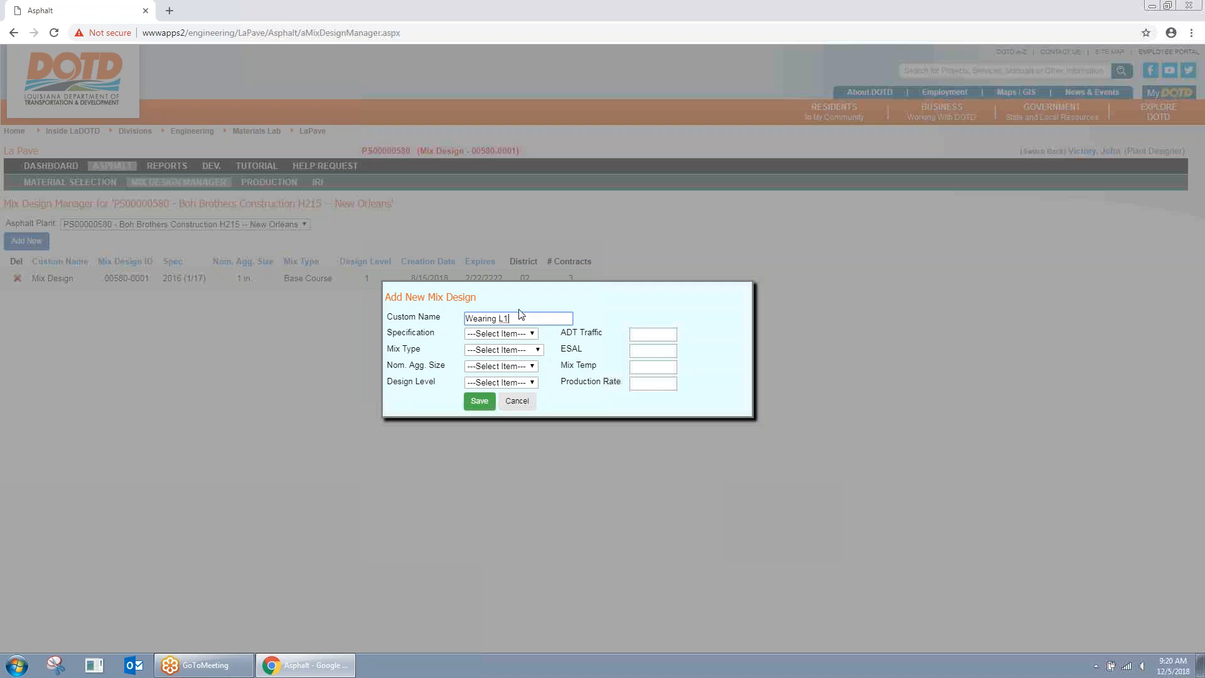
click(530, 333)
click(496, 366)
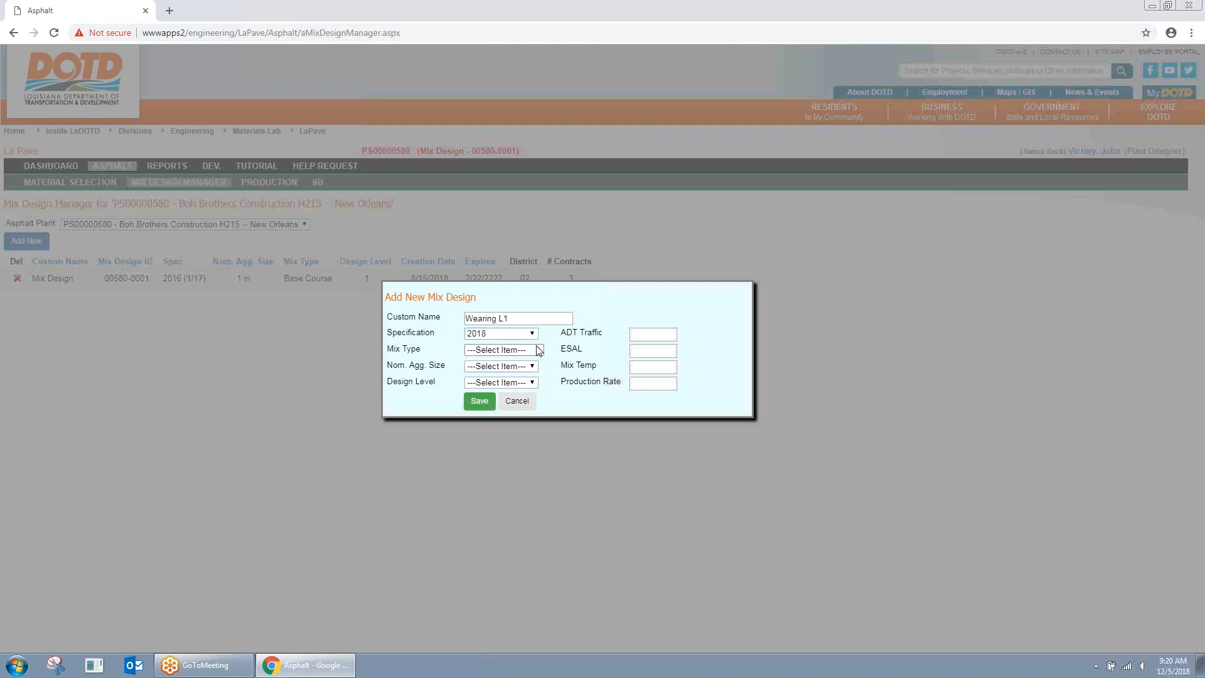
click(537, 350)
click(509, 445)
click(533, 367)
click(509, 390)
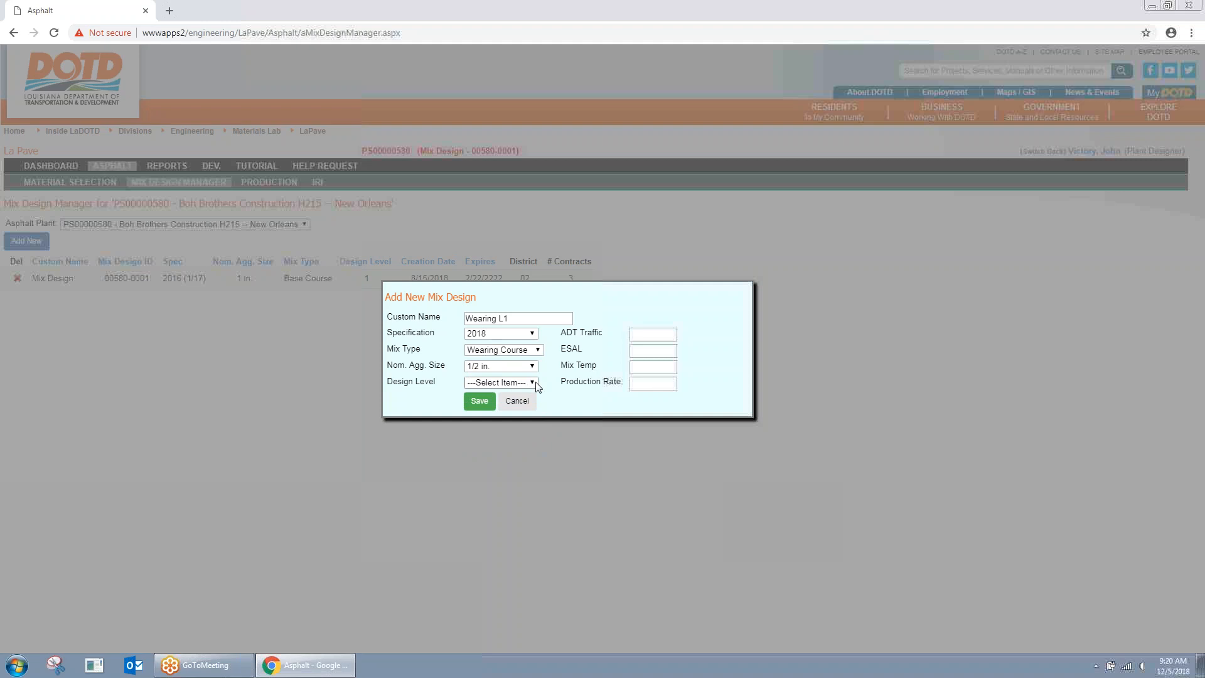
click(533, 383)
click(496, 405)
Step: Enter 1 for ADT Traffic, ESAL, Mix Temp and Production Rate
click(563, 343)
click(672, 333)
click(661, 358)
click(668, 351)
click(666, 369)
click(668, 364)
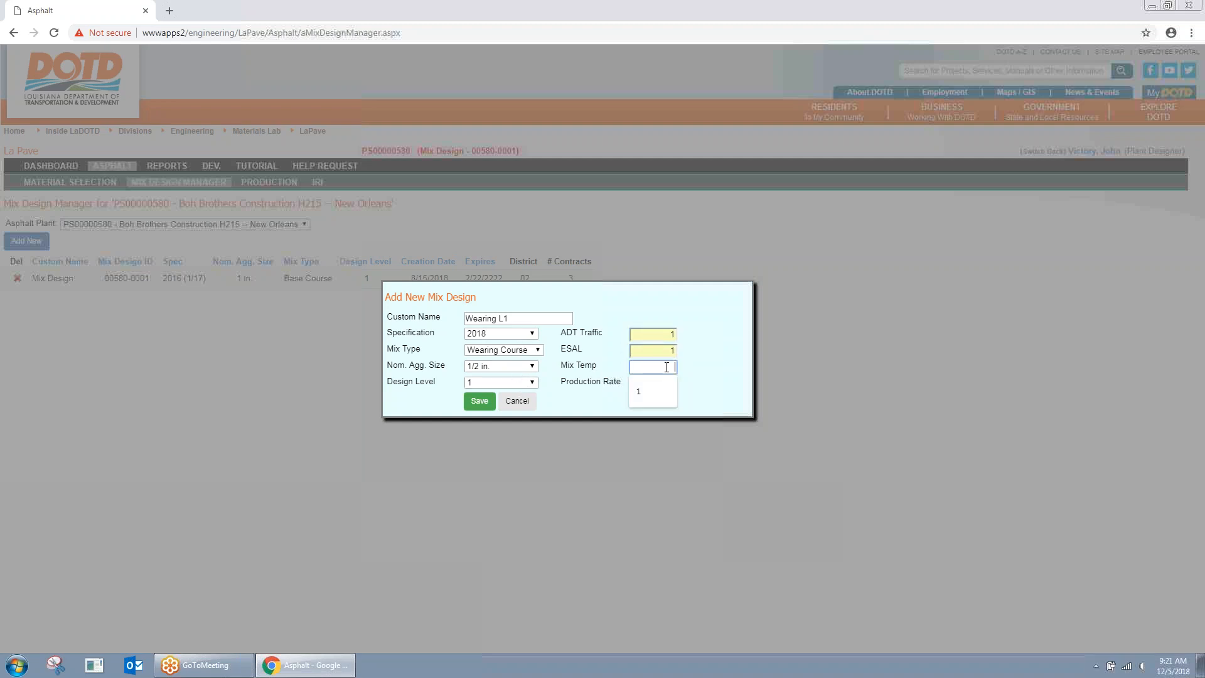
click(657, 387)
click(657, 386)
click(654, 408)
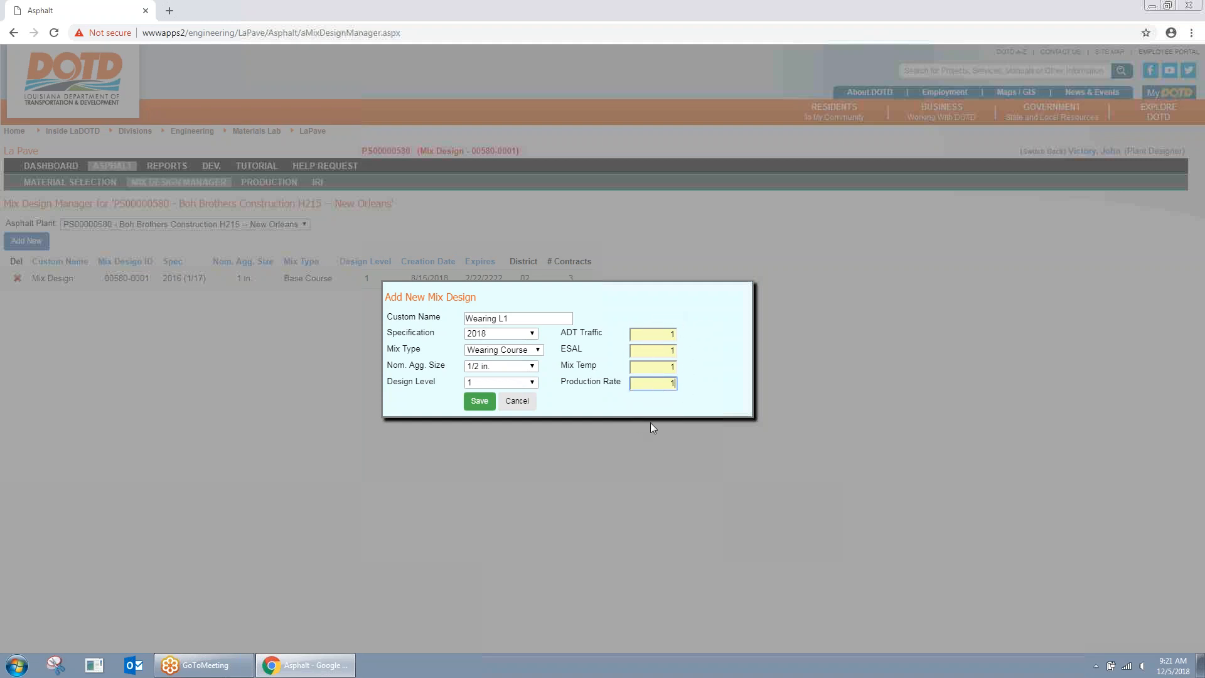
drag(565, 335, 594, 335)
click(597, 335)
Step: Save Wearing L1, return to the Mix Design Manager, and reopen it to view its header
click(477, 408)
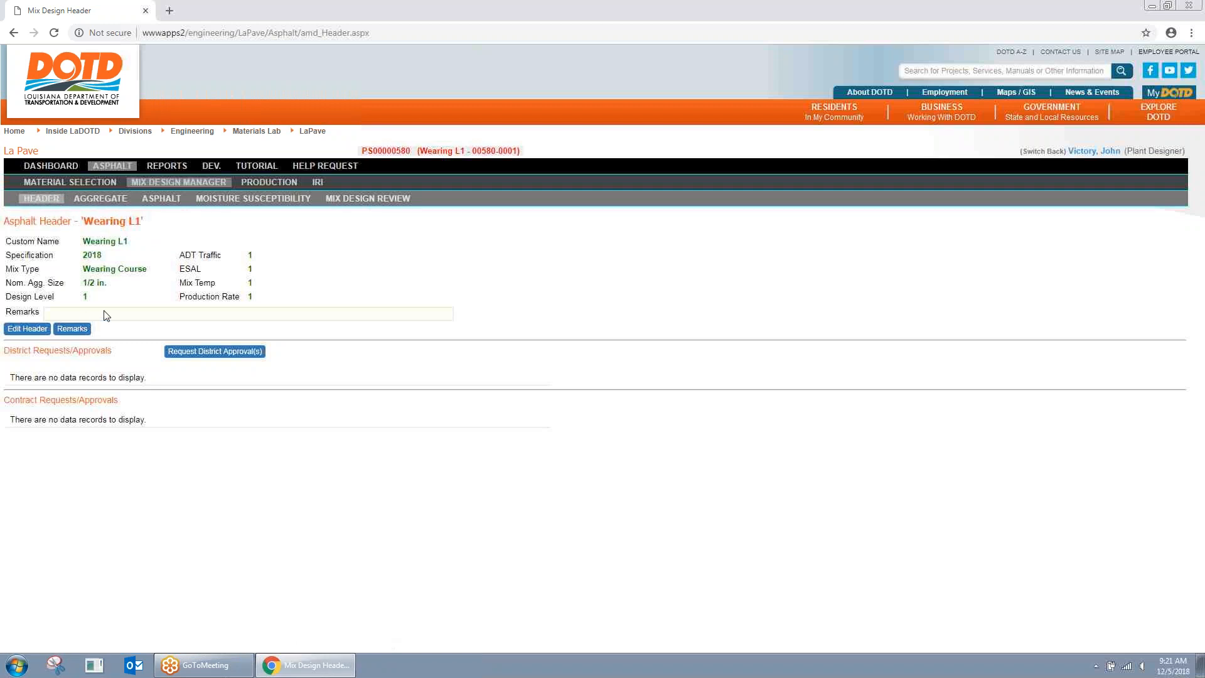
click(210, 183)
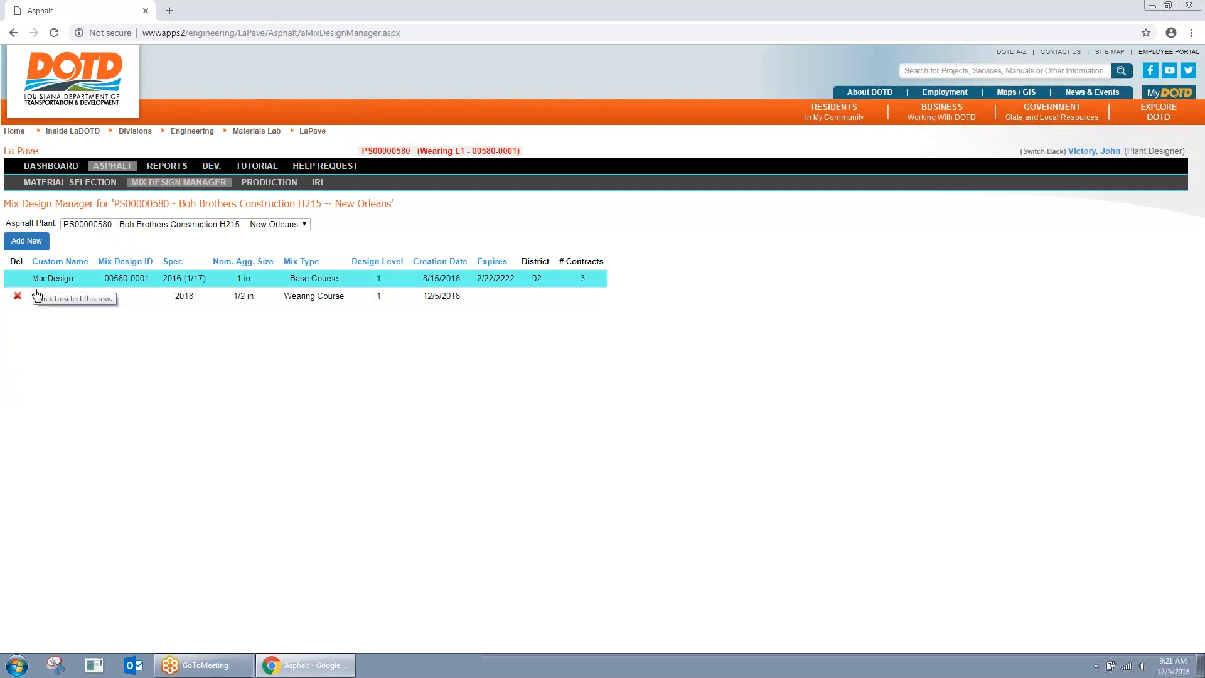
click(250, 304)
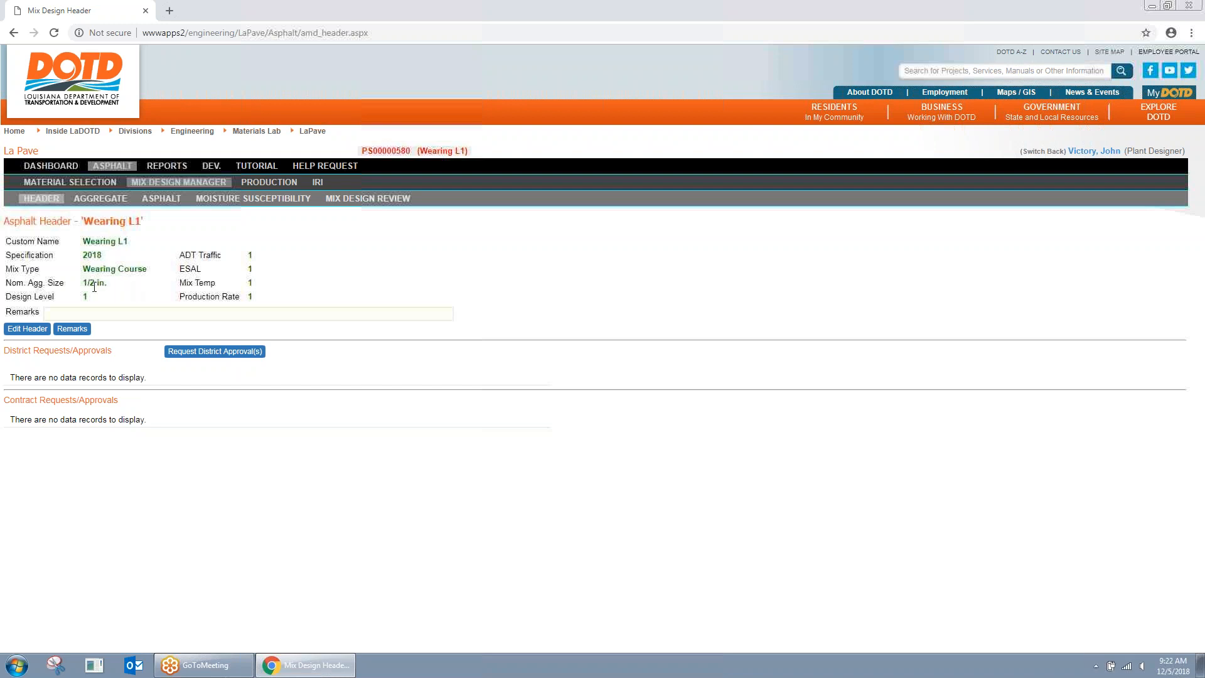
Step: Add and save the remark 'md header' on Wearing L1's header
click(74, 330)
click(514, 336)
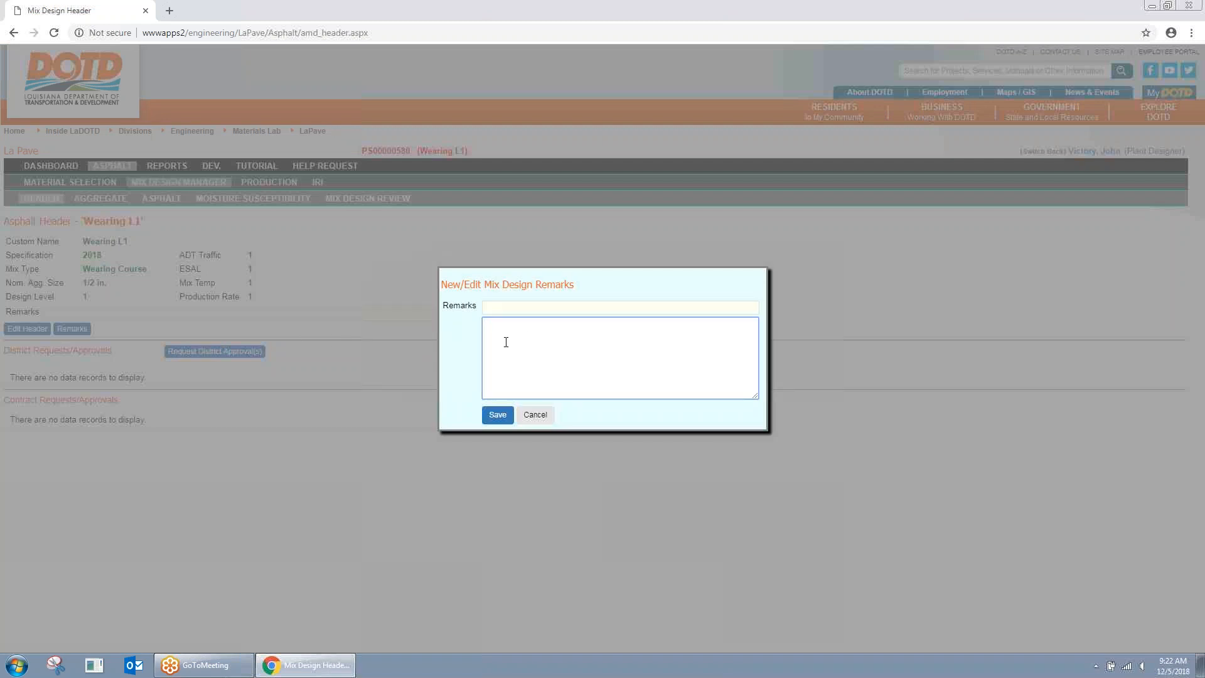
text(md header)
click(497, 415)
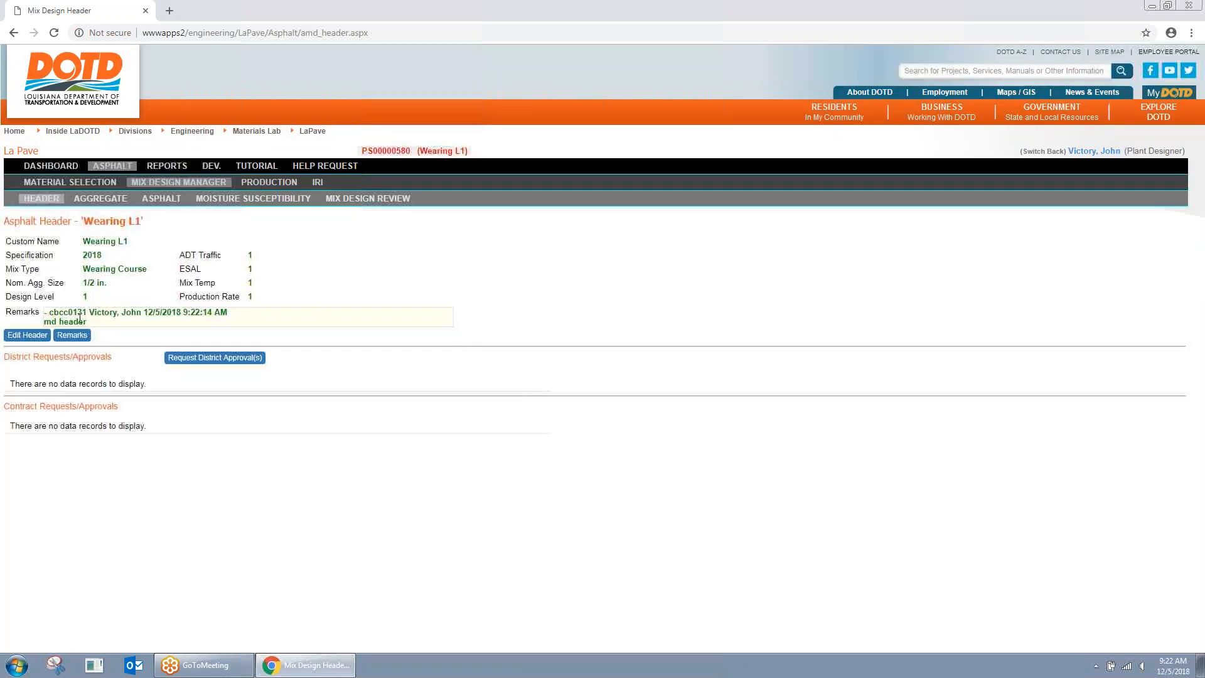
drag(49, 314, 227, 313)
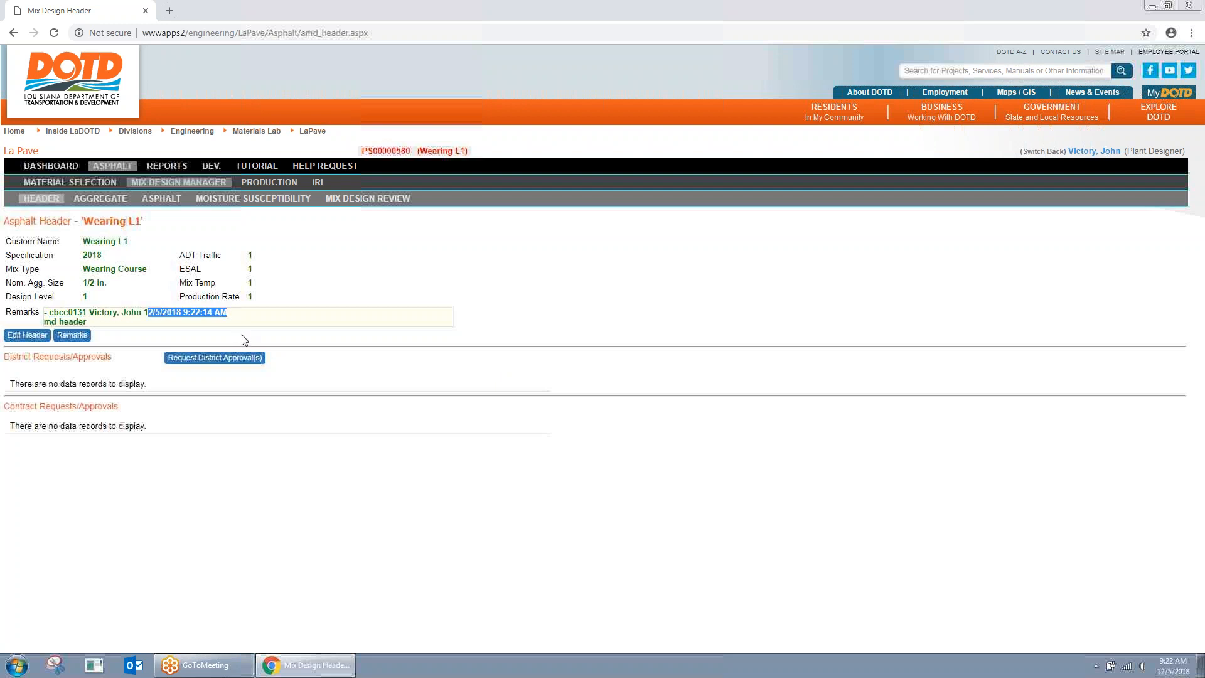
click(300, 322)
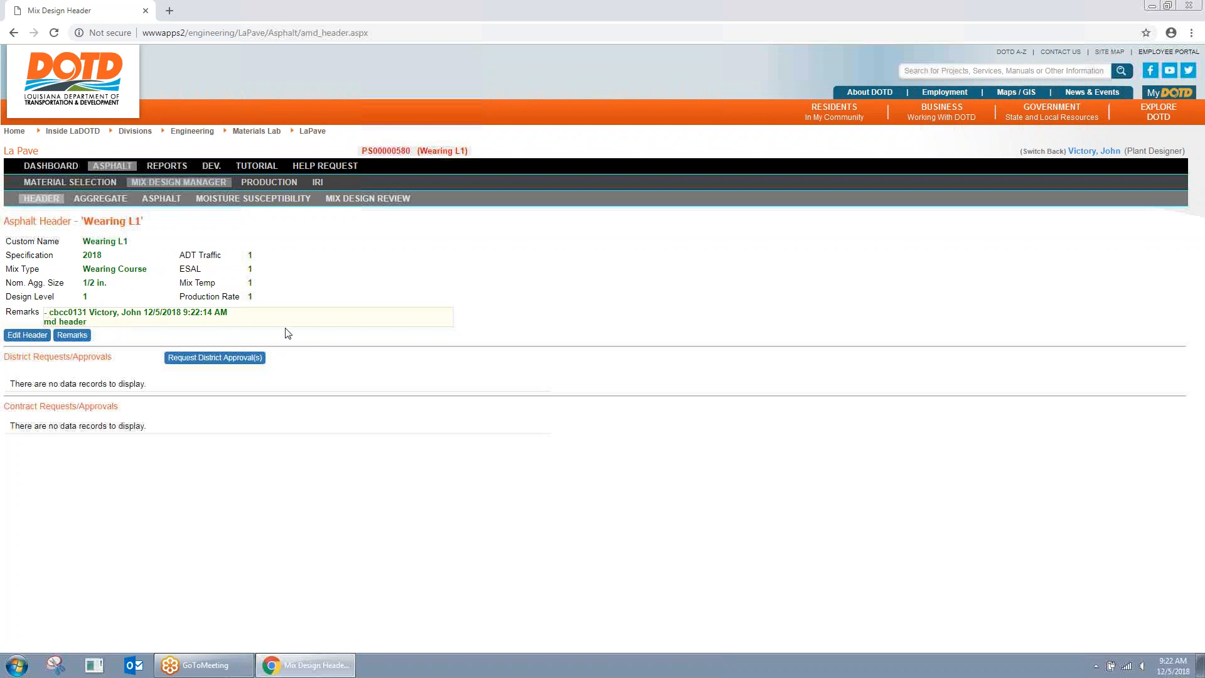
Step: Save an 'aggr' aggregate remark on Wearing L1's aggregates page and open a blank aggregate form
click(101, 198)
scroll(111, 439, down, 1)
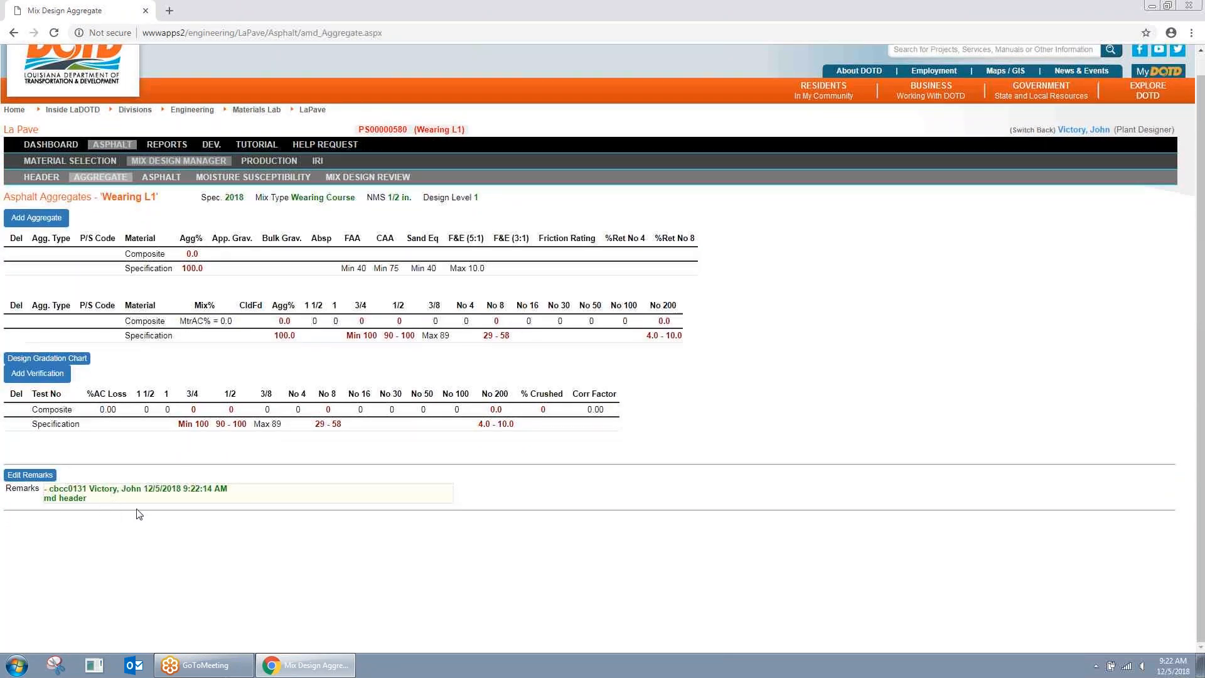
click(45, 476)
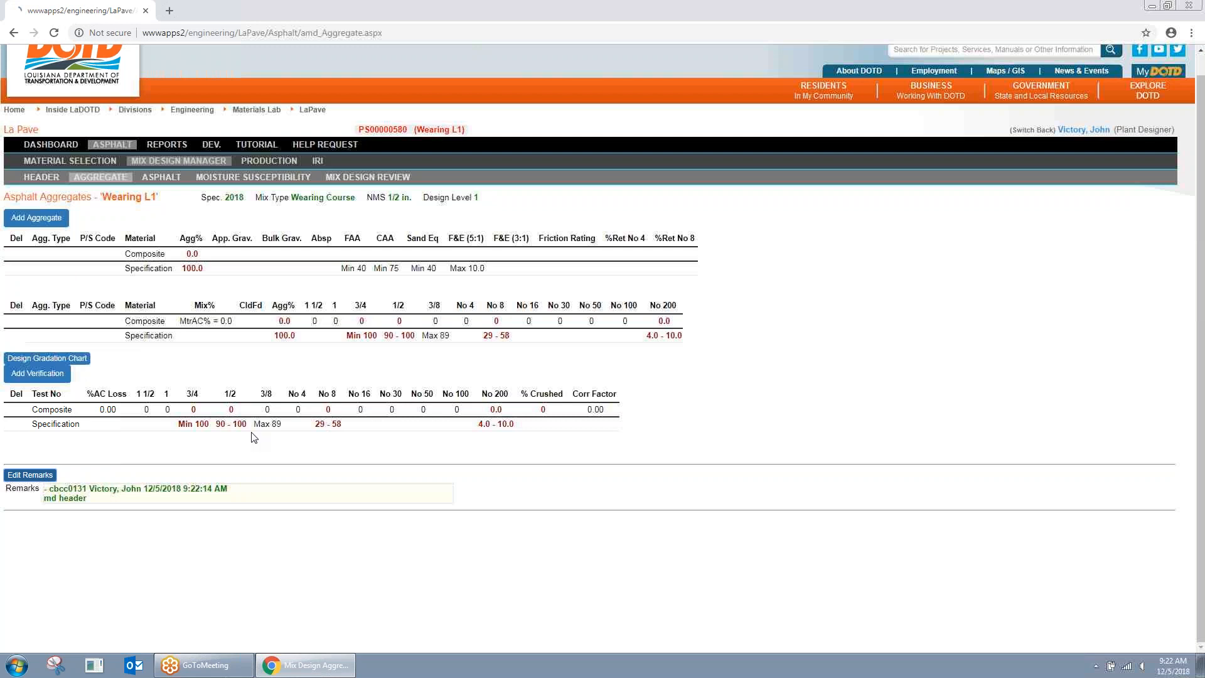
click(520, 340)
text(aggregate remark)
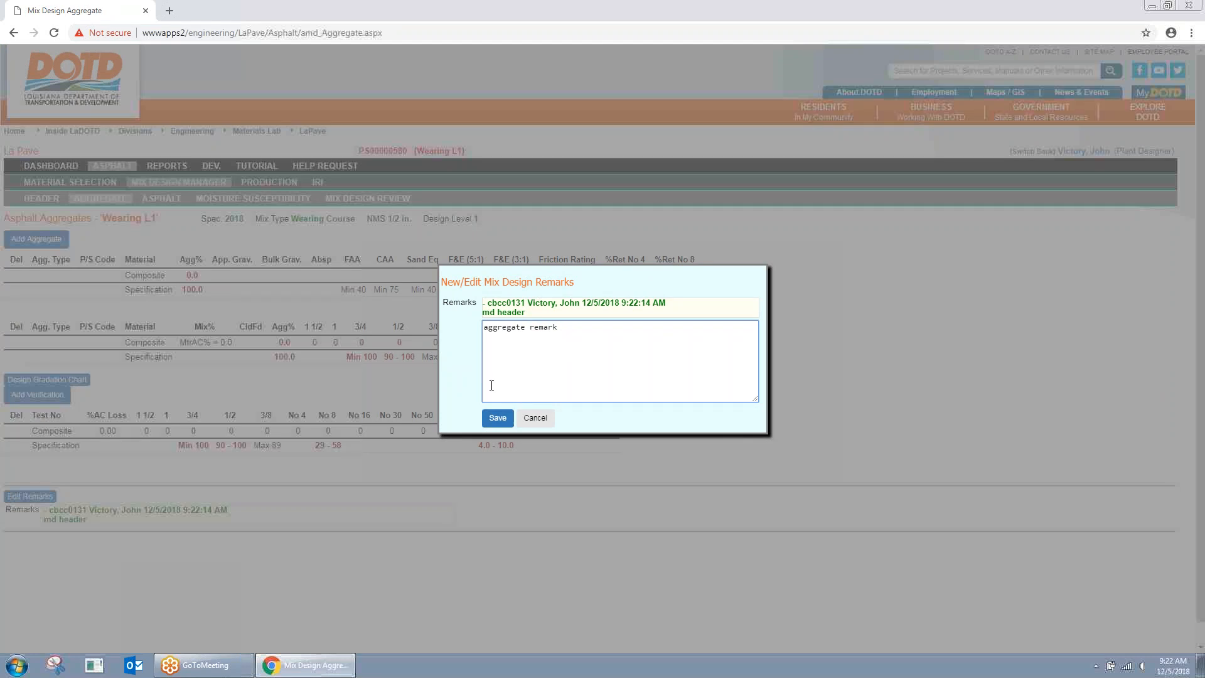
click(499, 419)
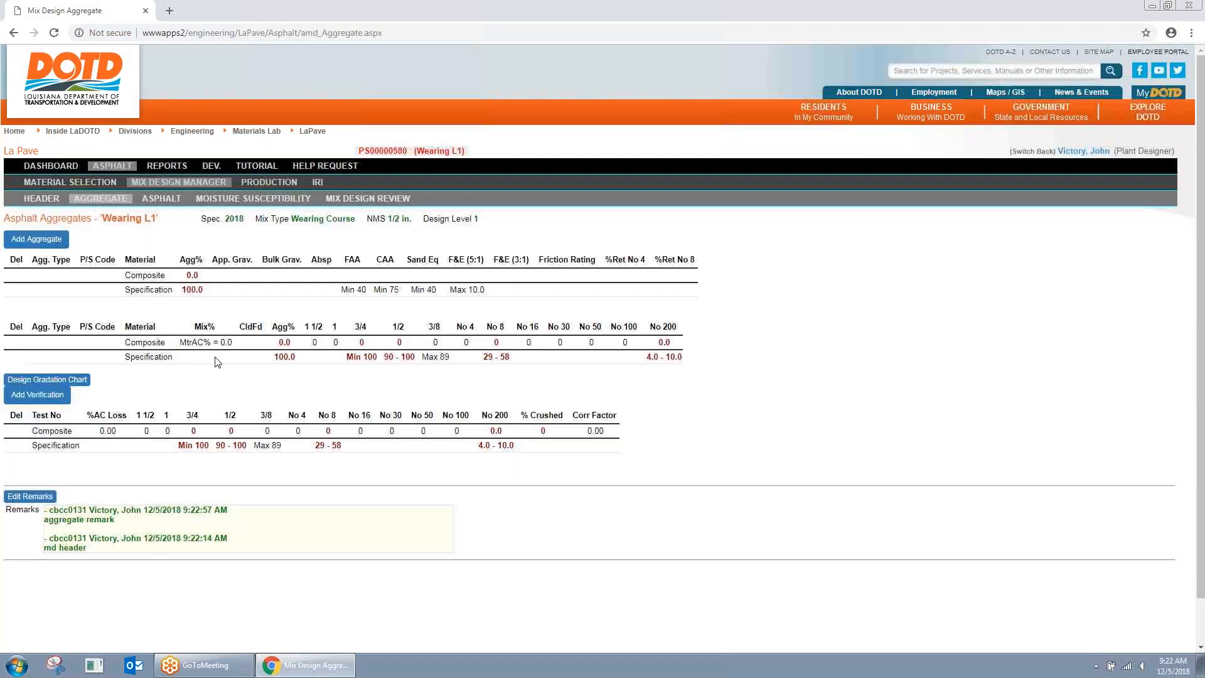
click(45, 241)
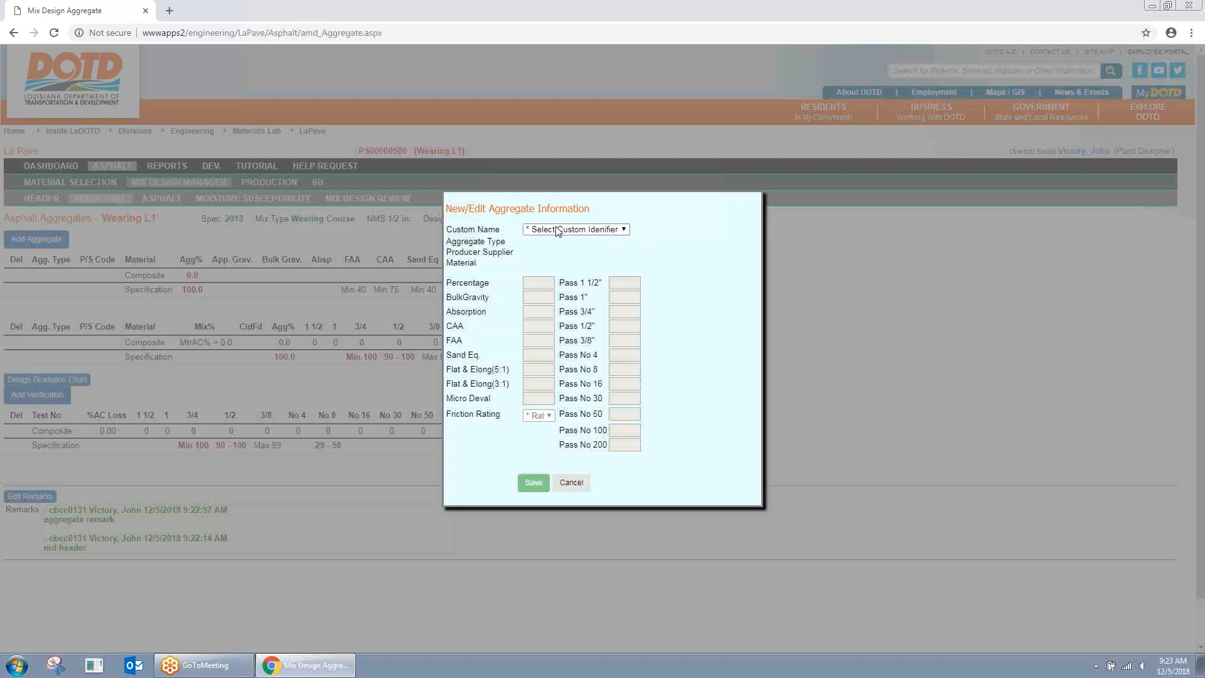
Step: Close the aggregate form unsaved after viewing available aggregates, and return to the Mix Design Manager
click(620, 234)
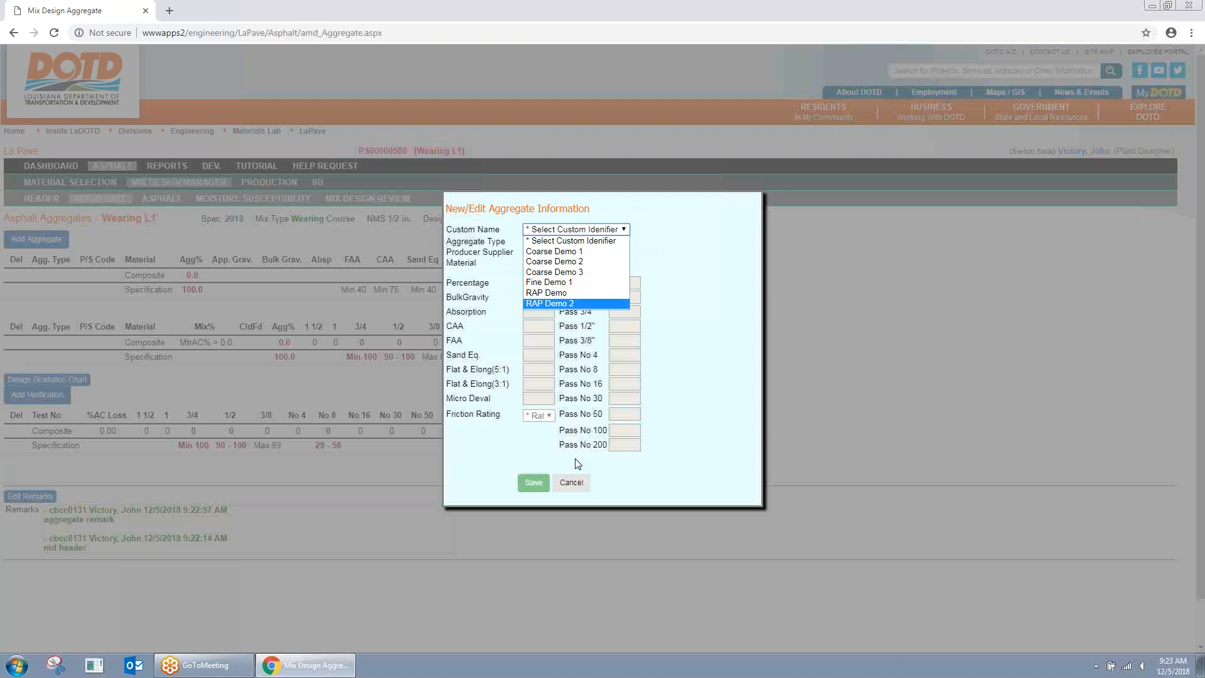
click(571, 484)
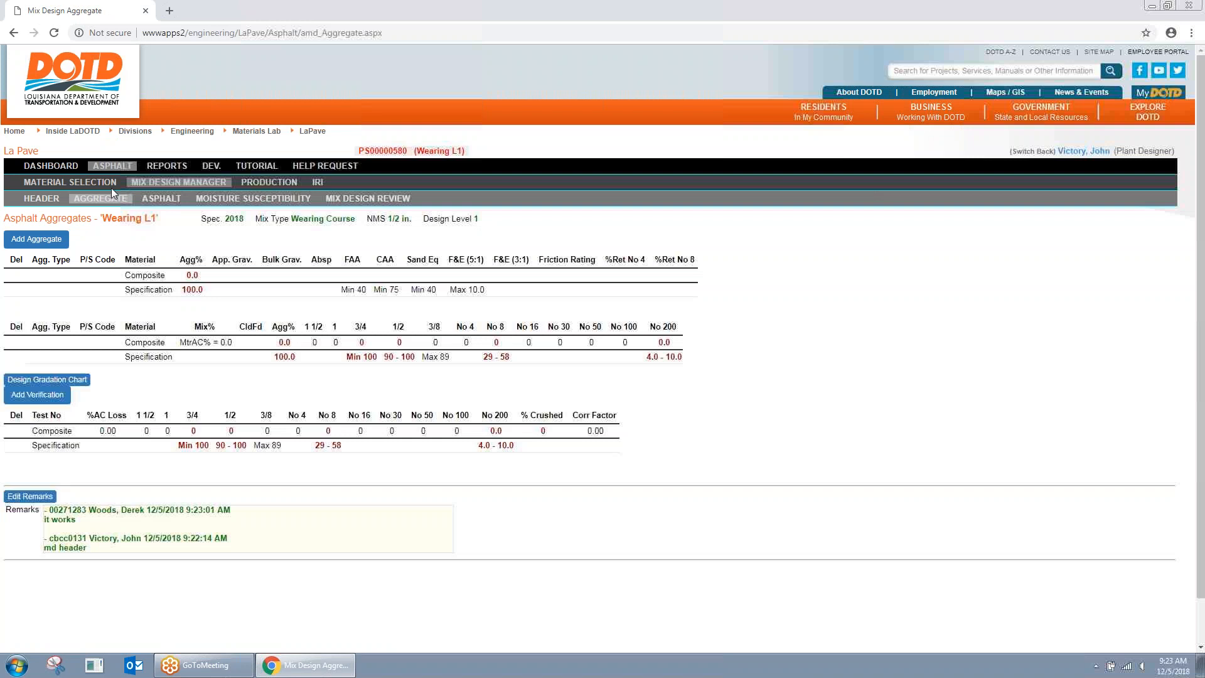
click(90, 182)
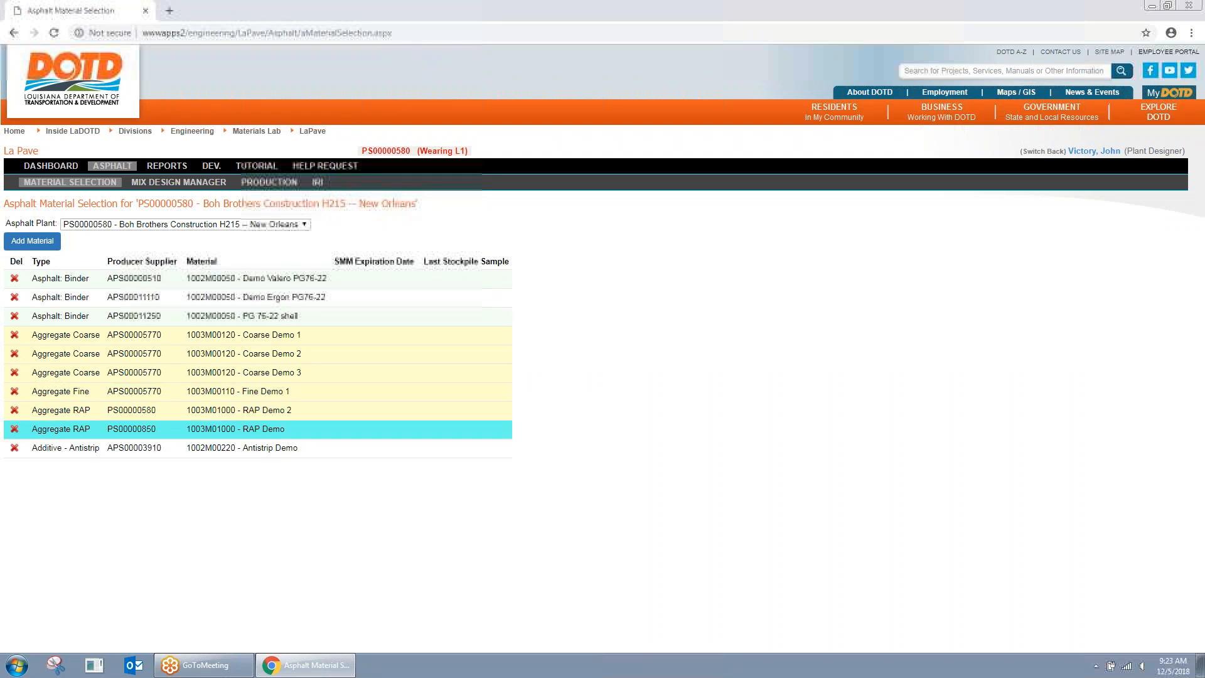
click(189, 182)
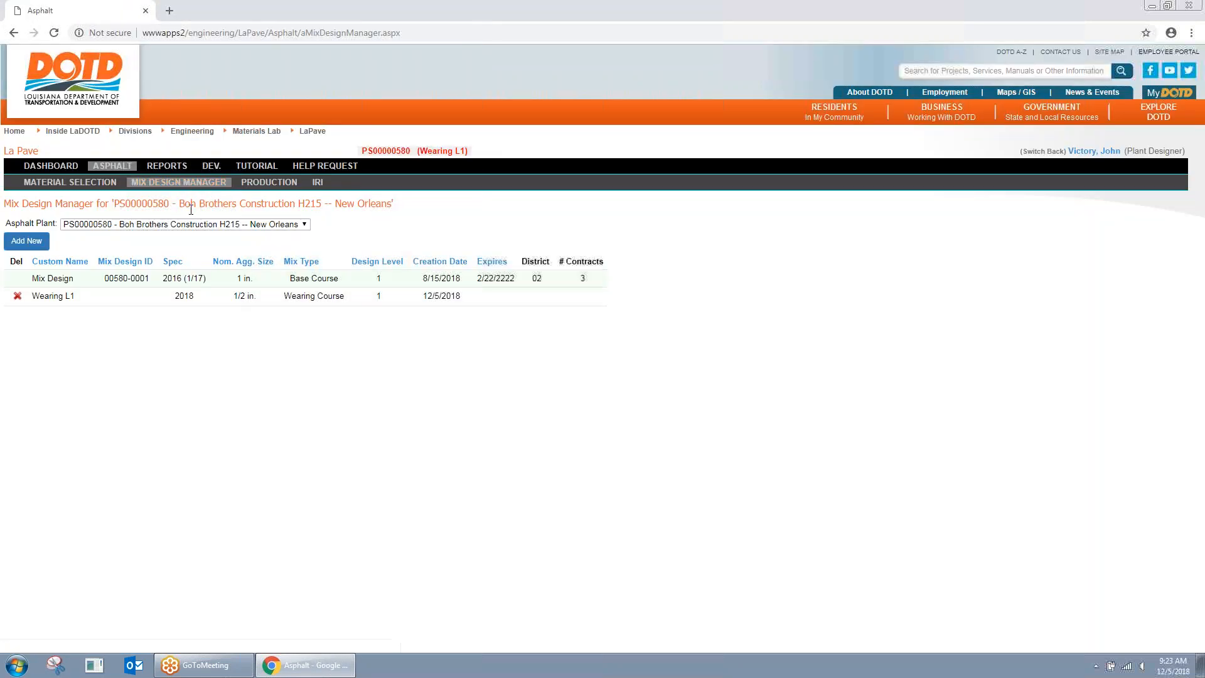
Step: Sort mix designs by ID, reopen Wearing L1, and start adding an aggregate on its Aggregate tab
click(144, 284)
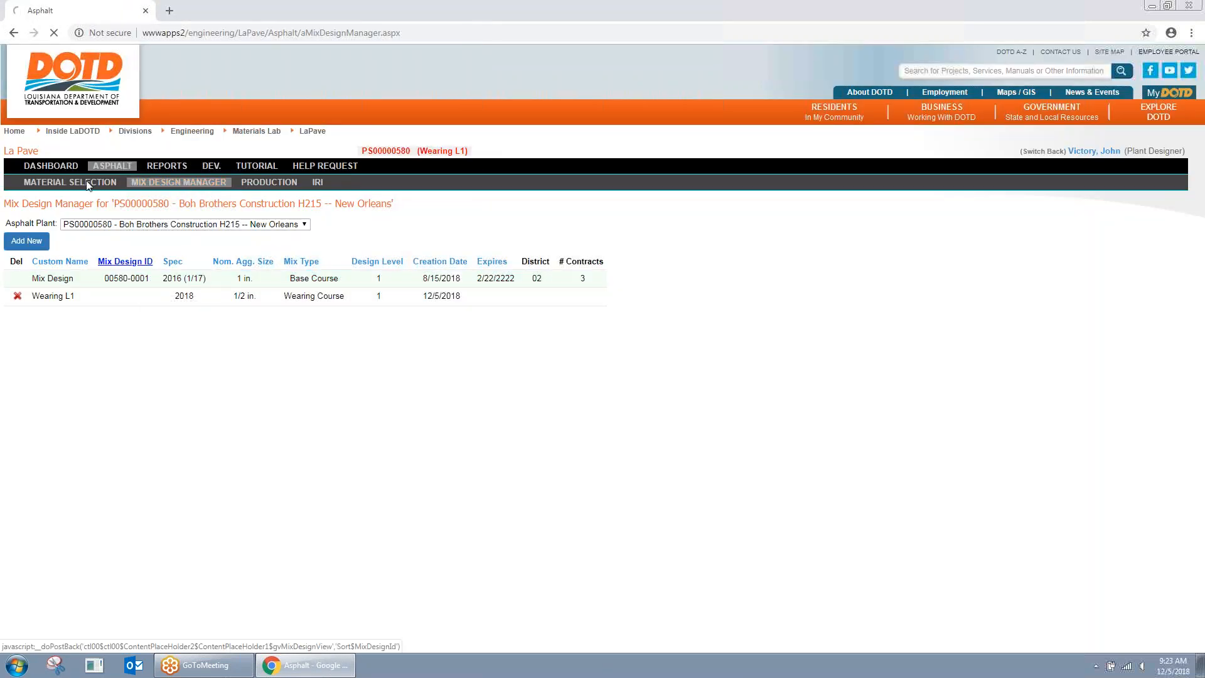
click(14, 33)
click(143, 296)
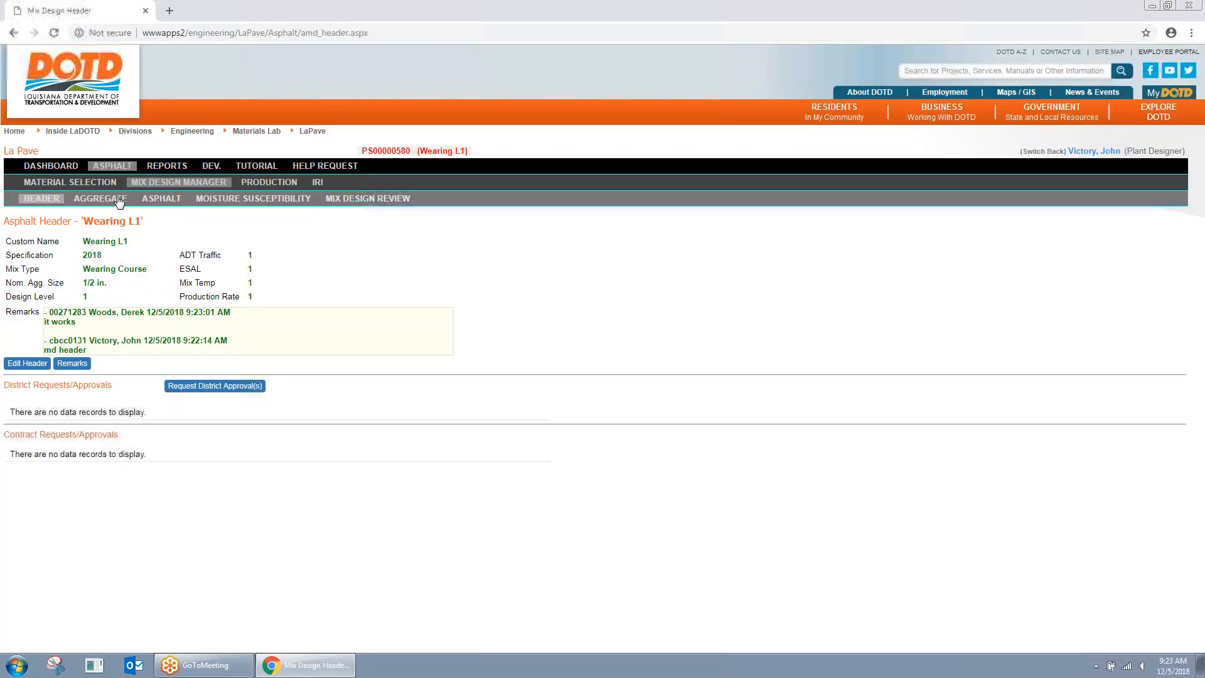
click(117, 199)
click(62, 245)
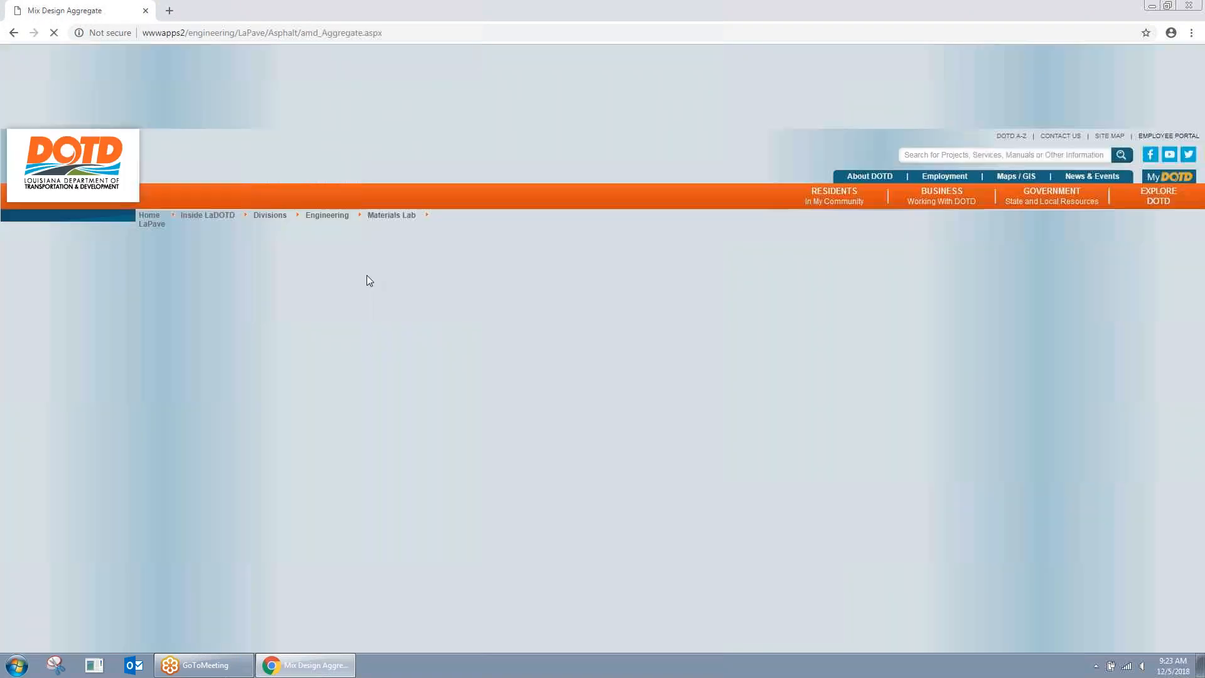
Step: Add Coarse Demo 1 (bulk gravity 2.664) to Wearing L1 at 50 percent
click(625, 230)
click(585, 253)
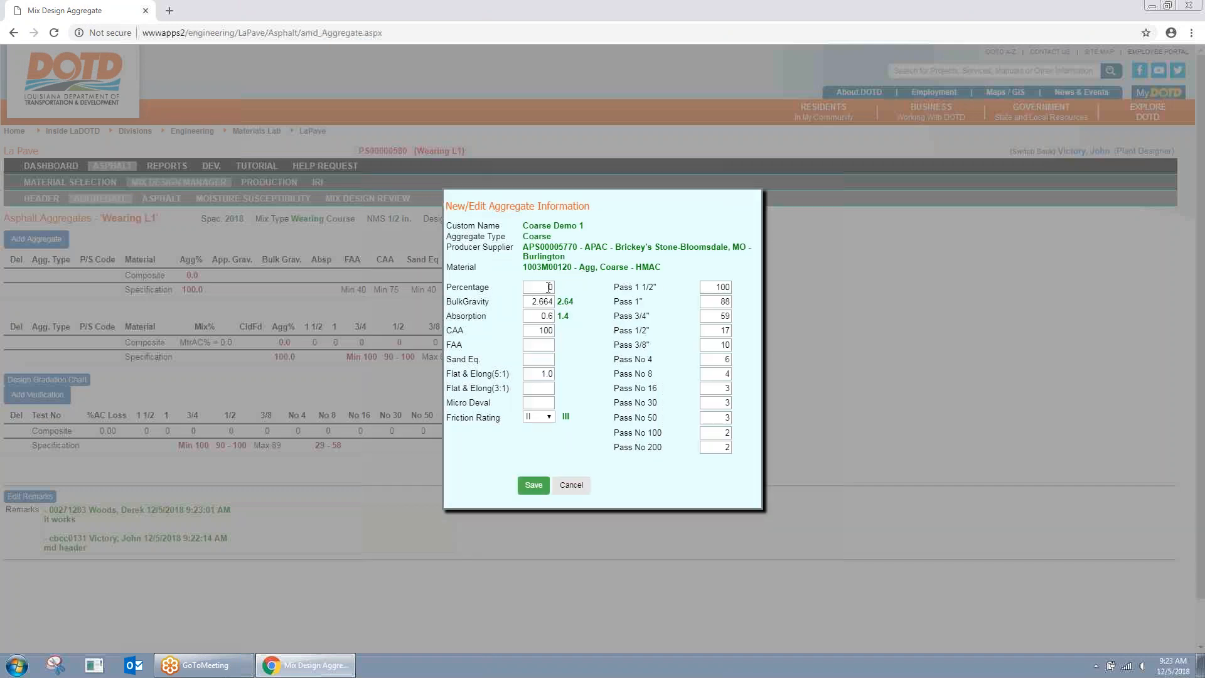
double_click(543, 287)
text(5)
click(605, 306)
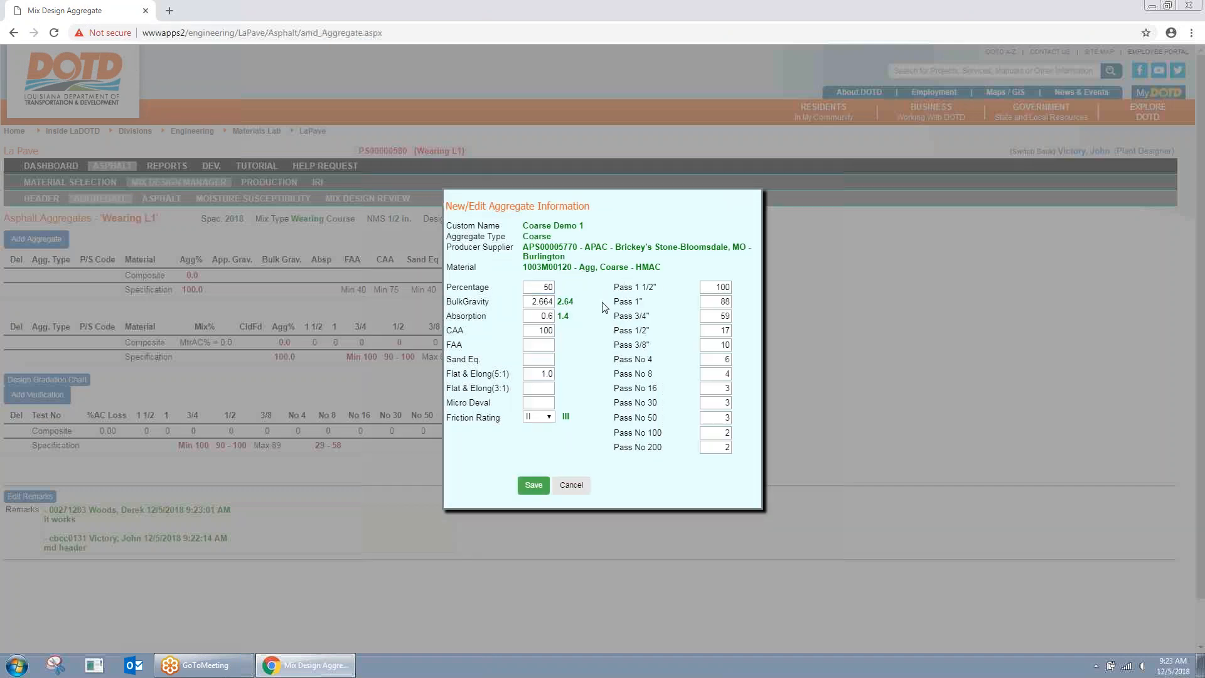
click(527, 301)
key(Tab)
key(Tab)
key(Tab)
key(Tab)
key(Tab)
click(563, 313)
drag(557, 301, 573, 320)
click(565, 417)
click(544, 485)
Step: Add Fine Demo 1 to Wearing L1 at a 30.1 percent share
click(52, 241)
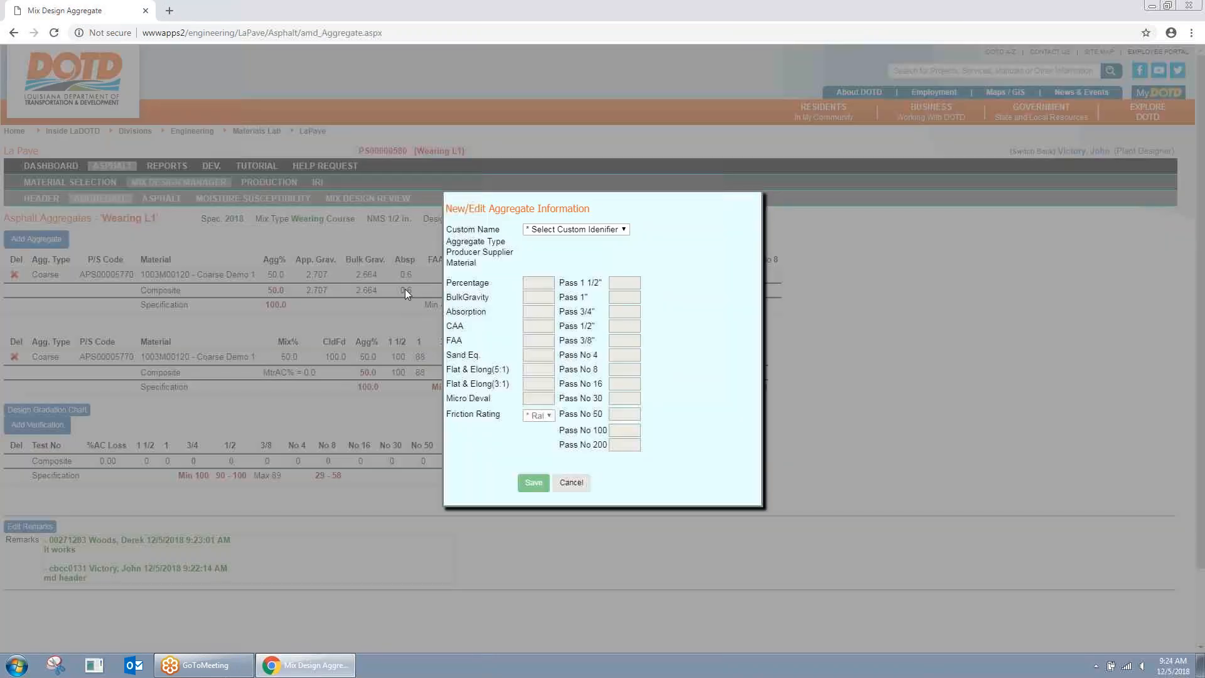
click(601, 231)
click(573, 284)
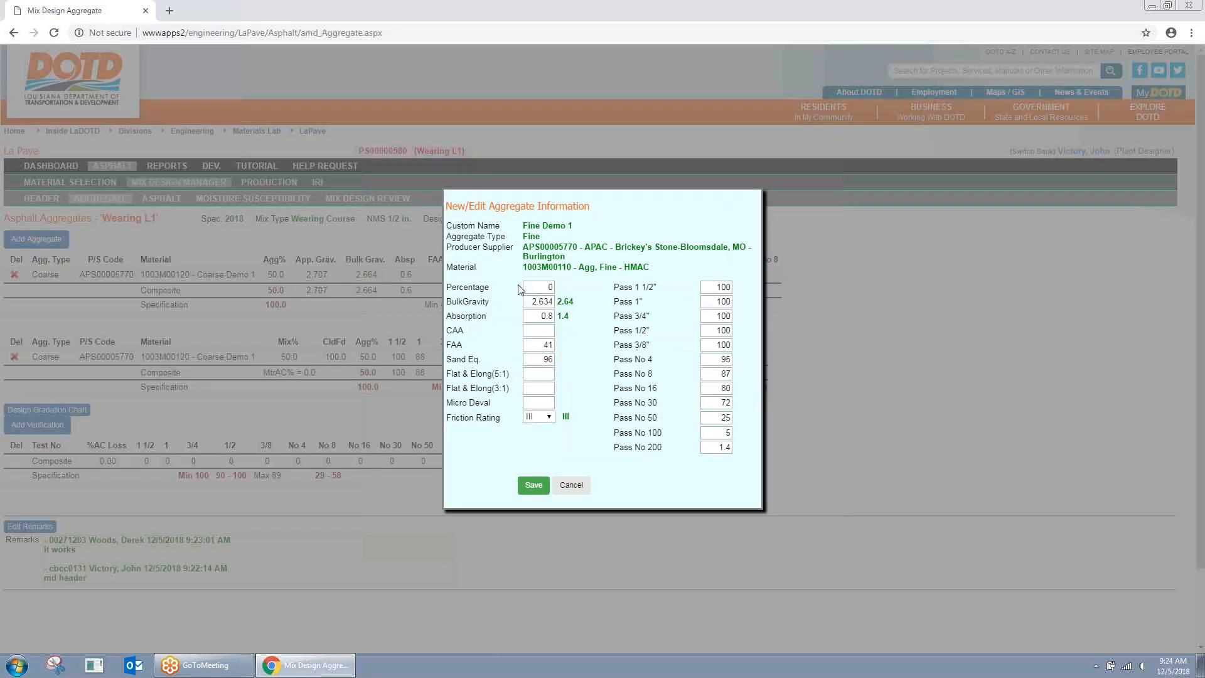
click(541, 287)
text(30.1)
click(533, 485)
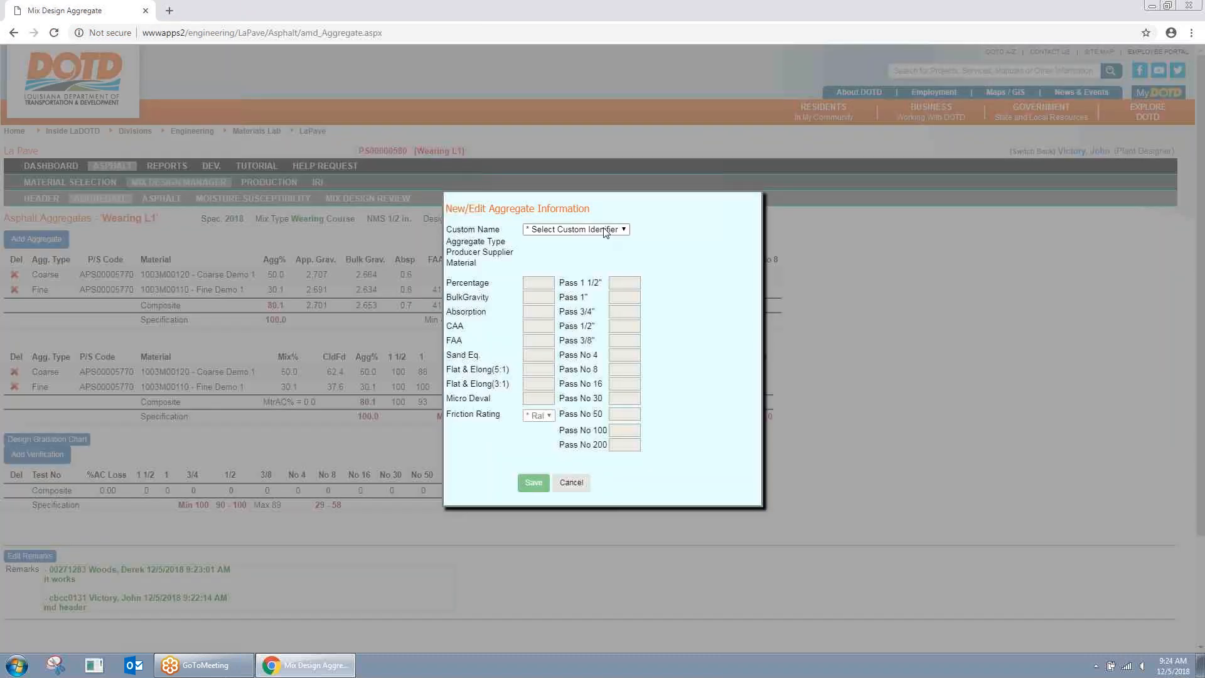
Step: Add RAP Demo to Wearing L1 at 20.0% mix RAP total and 4.2% AC in RAP, then calculate and save
click(605, 230)
click(571, 294)
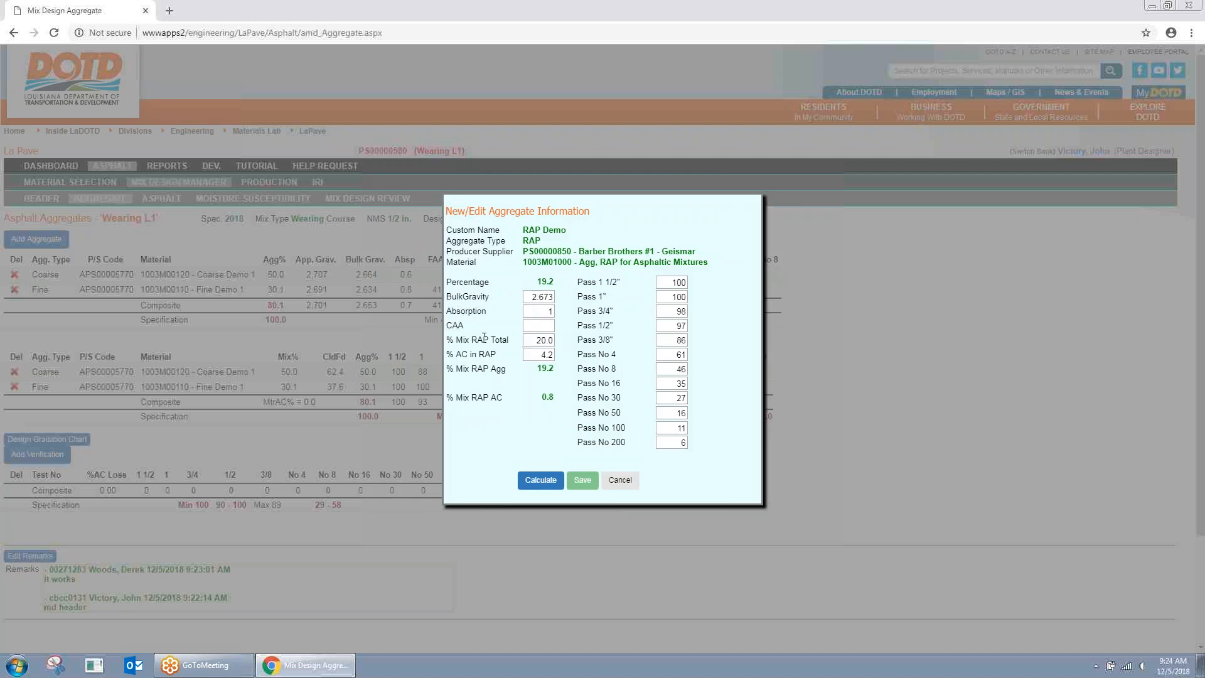
drag(535, 340, 570, 357)
click(565, 356)
double_click(555, 369)
click(546, 483)
click(582, 482)
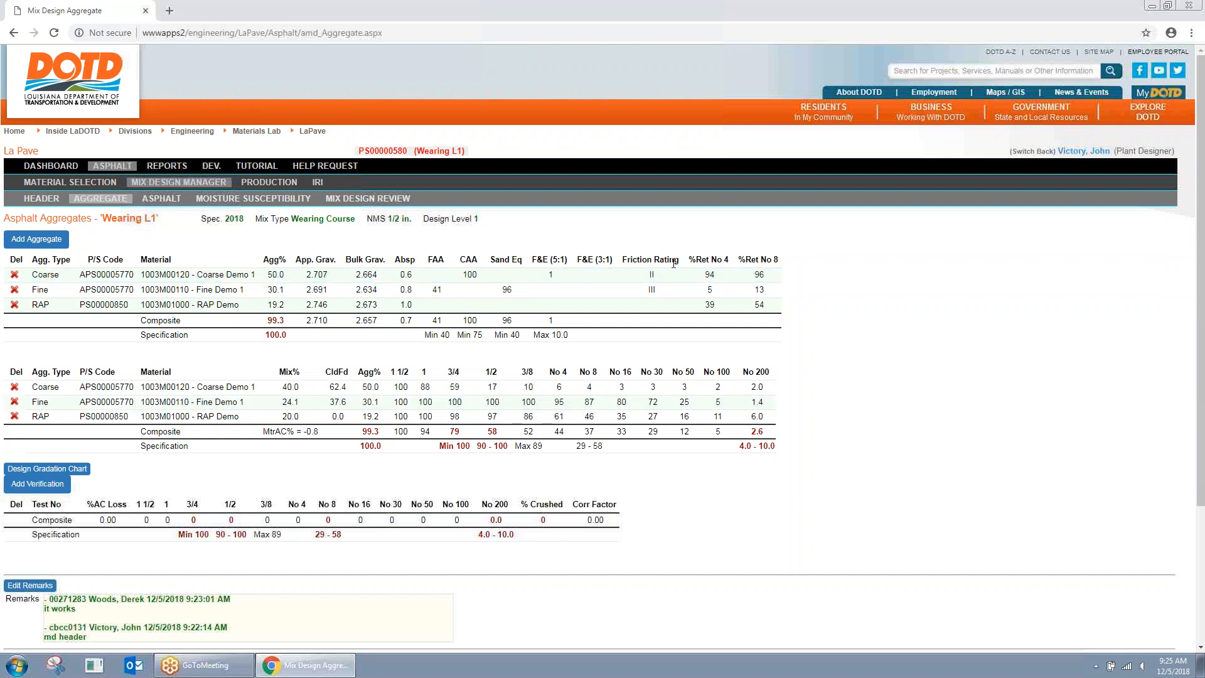
Step: Change Fine Demo 1 from 30.1 to 30.8 percent and save it
click(599, 407)
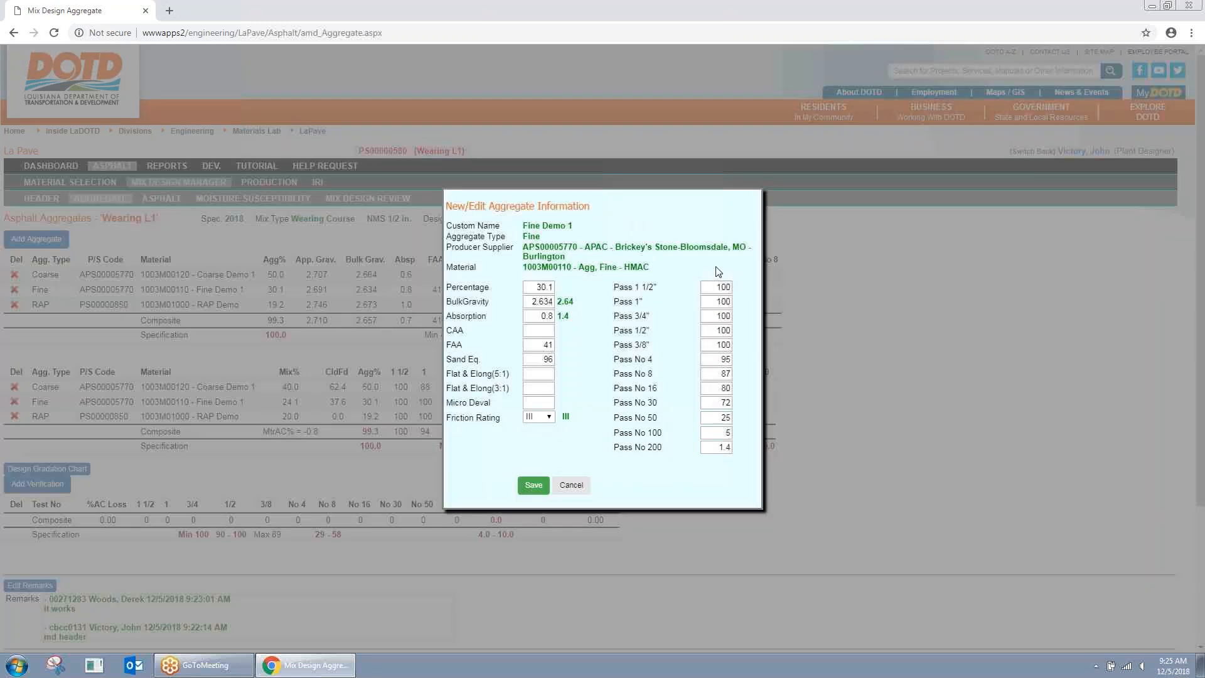
click(549, 287)
key(BackSpace)
text(8)
click(534, 484)
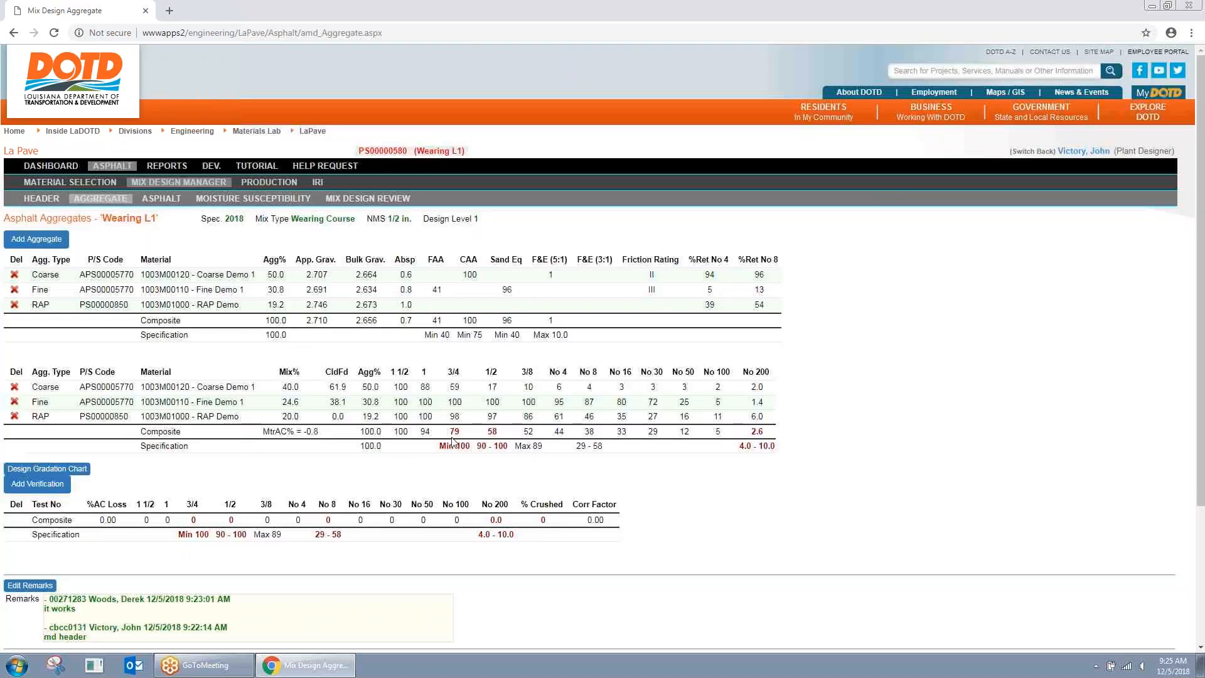
Step: Check the 3/4 Min 100 specification and review the Gradation 0.45 Power Curve chart
drag(439, 446, 475, 448)
click(473, 450)
scroll(451, 449, down, 1)
scroll(451, 449, up, 1)
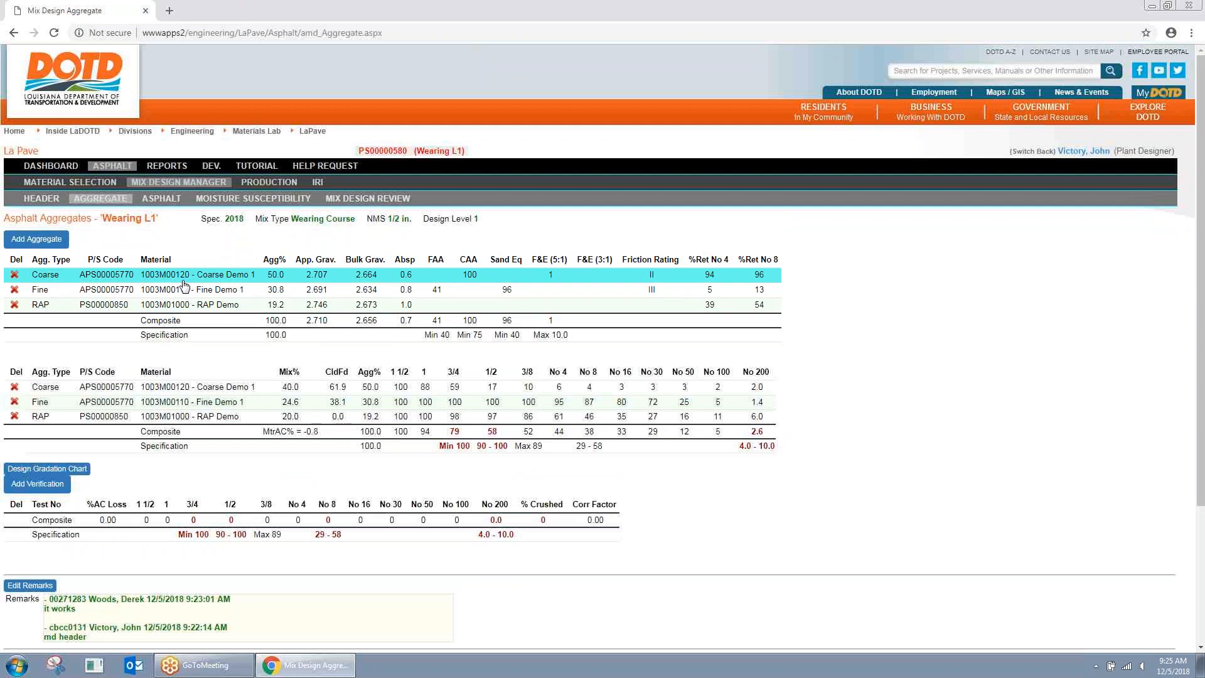
click(76, 469)
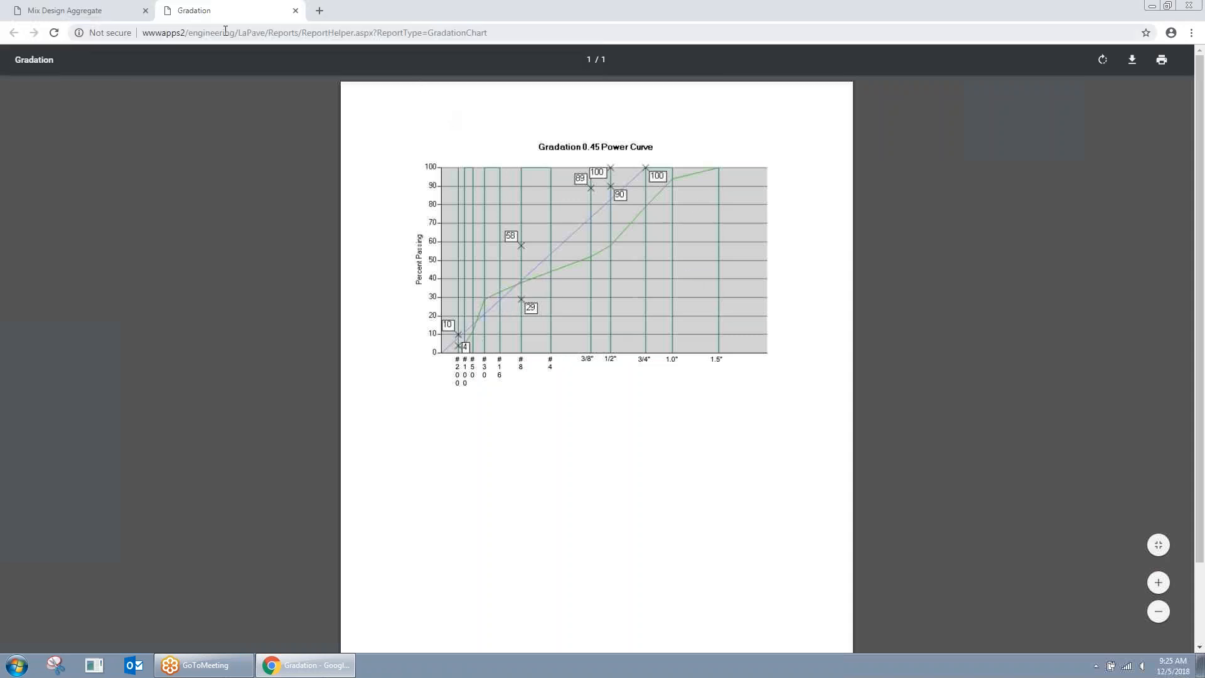
click(295, 12)
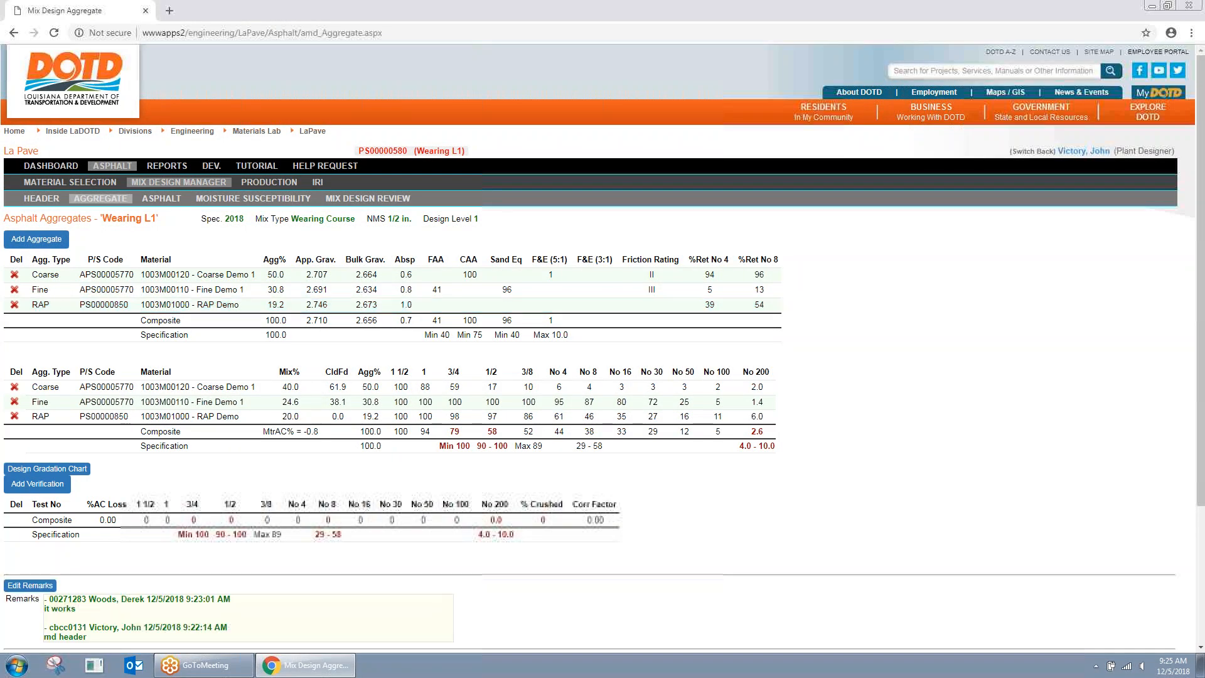
Step: Add binders Demo Valero PG76-22, Demo Ergon PG76-22 and PG 76-22 shell to Wearing L1
click(161, 198)
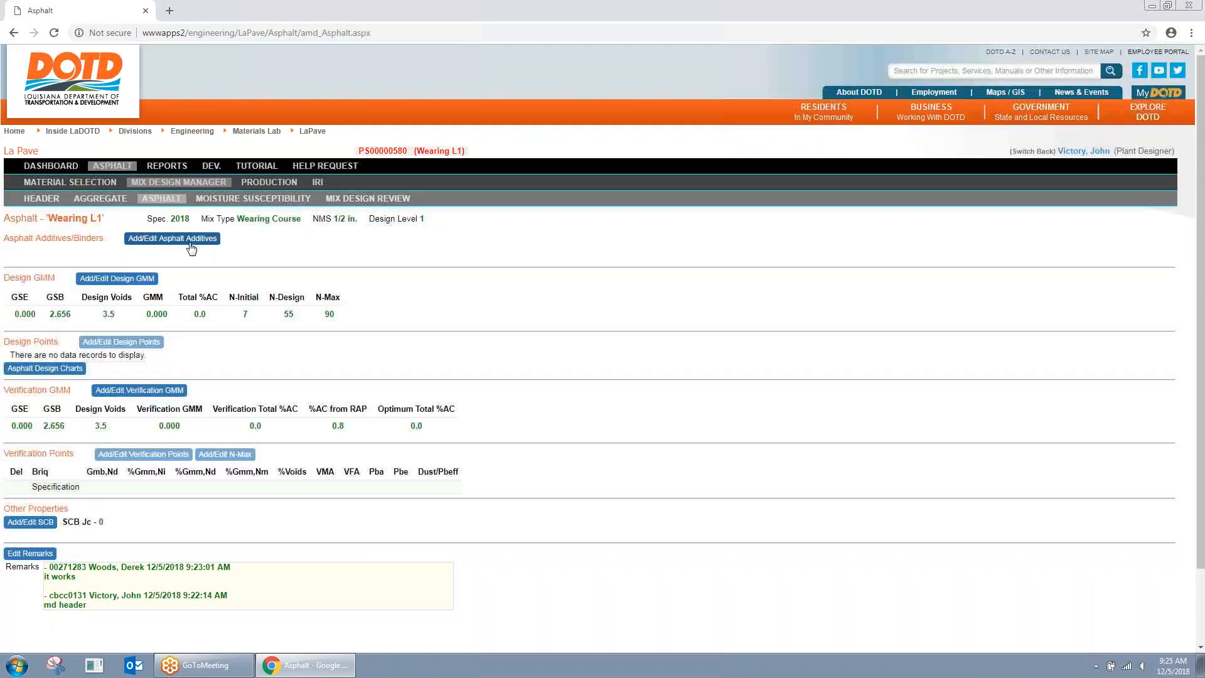
click(190, 243)
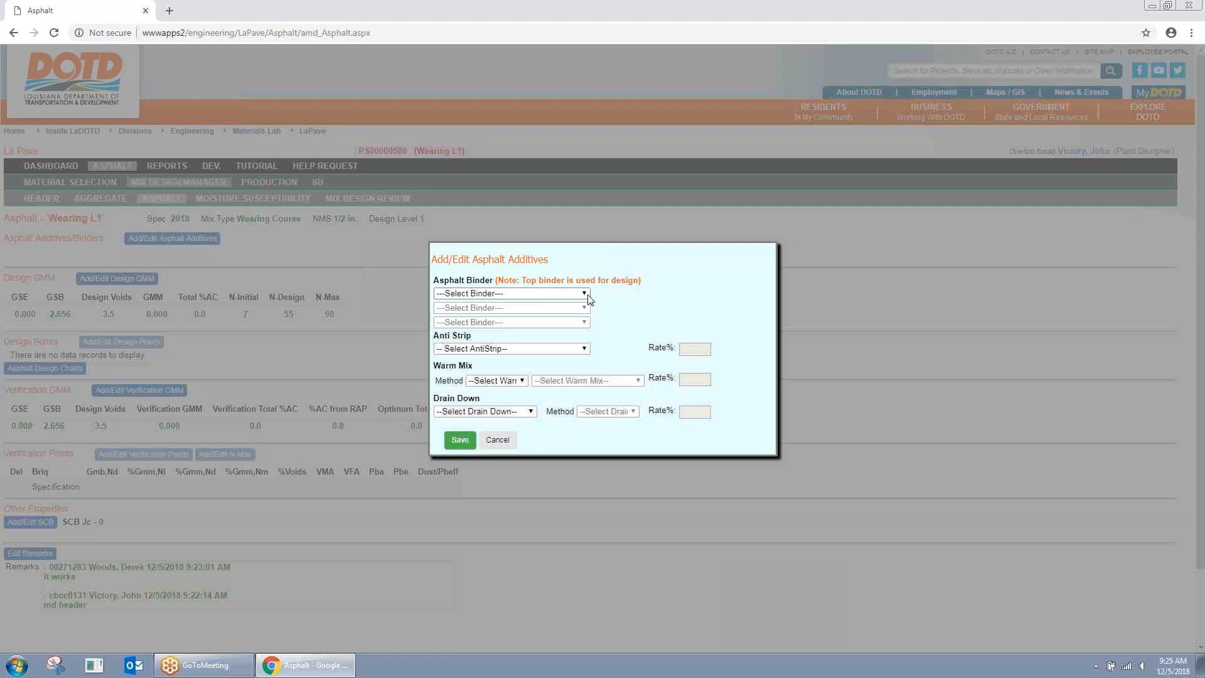
click(585, 294)
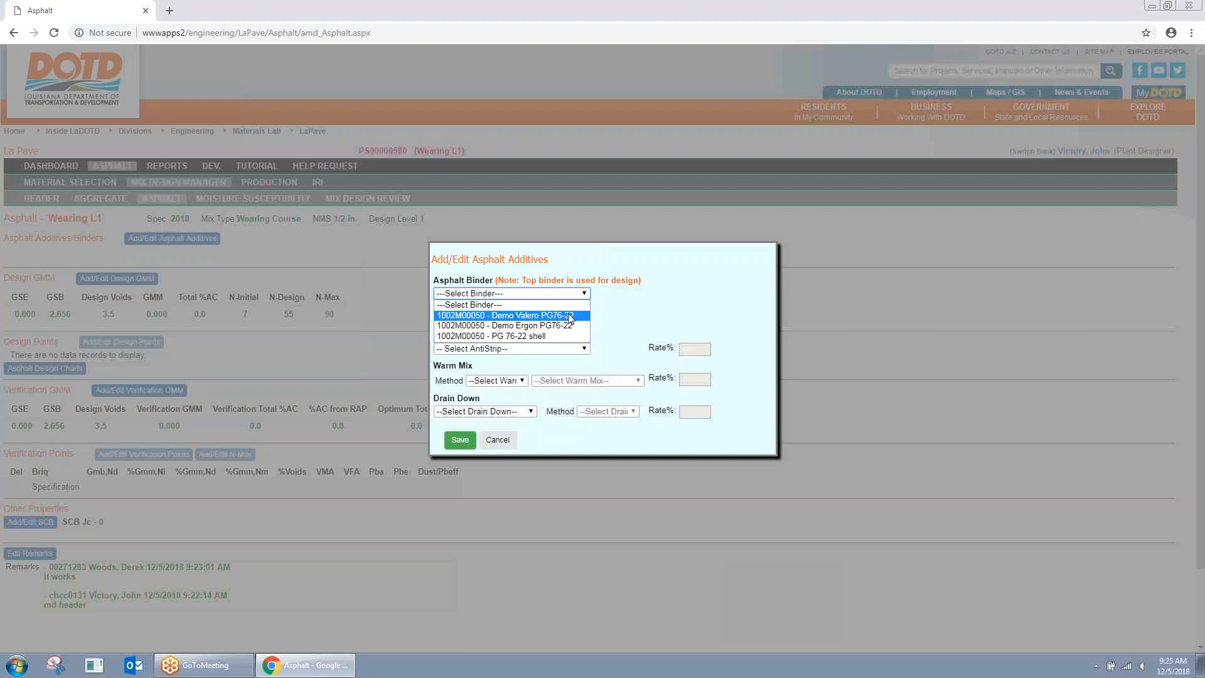
click(570, 316)
click(582, 307)
click(580, 327)
click(581, 323)
click(565, 342)
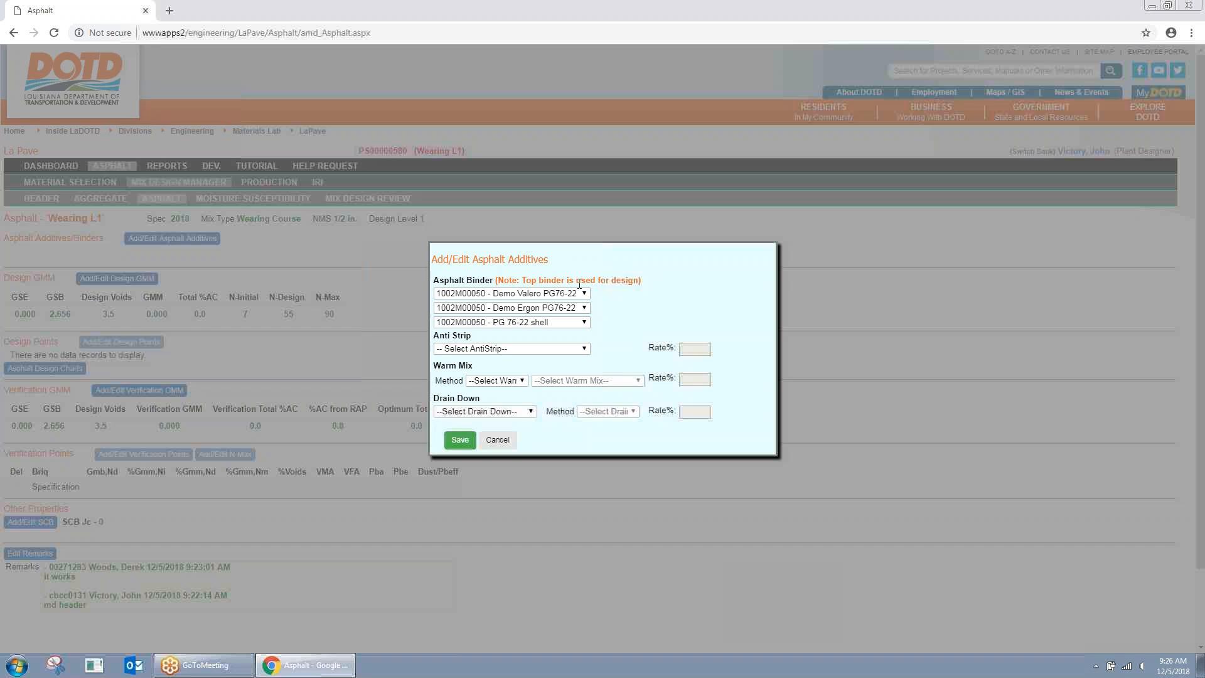
drag(531, 280, 634, 281)
click(642, 300)
Step: Set Antistrip Demo at rate 0.6 and Water warm mix at rate 2, then save
click(585, 348)
click(554, 366)
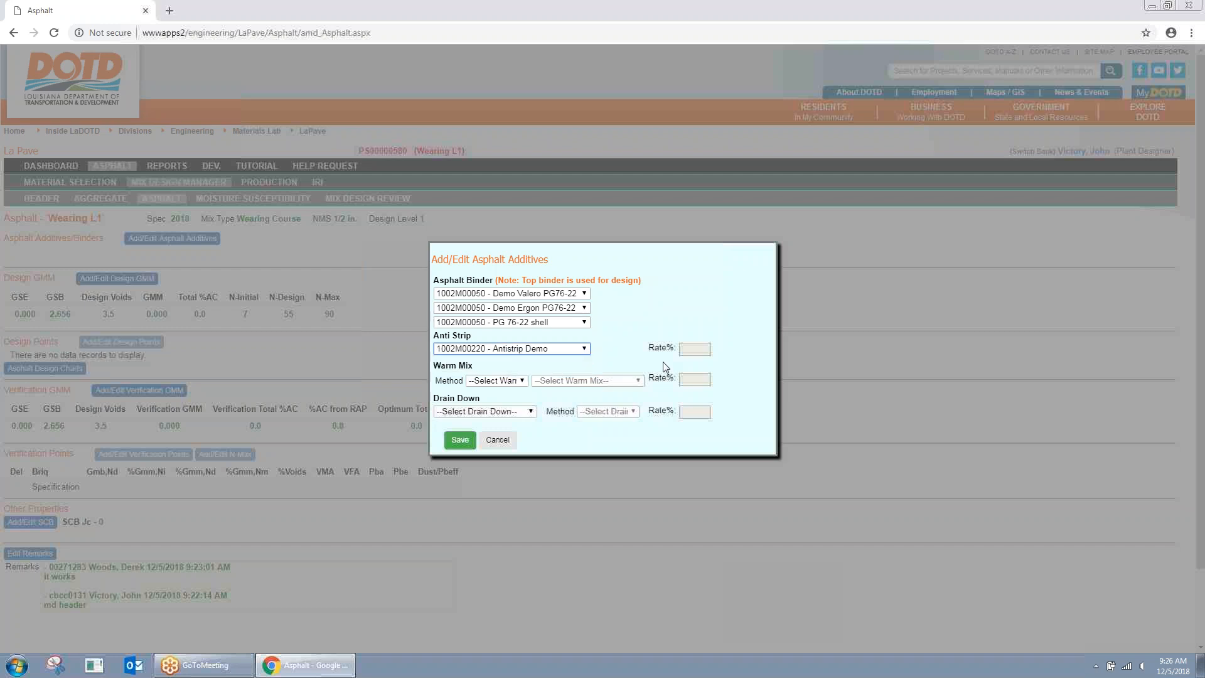
click(704, 348)
text(0.6)
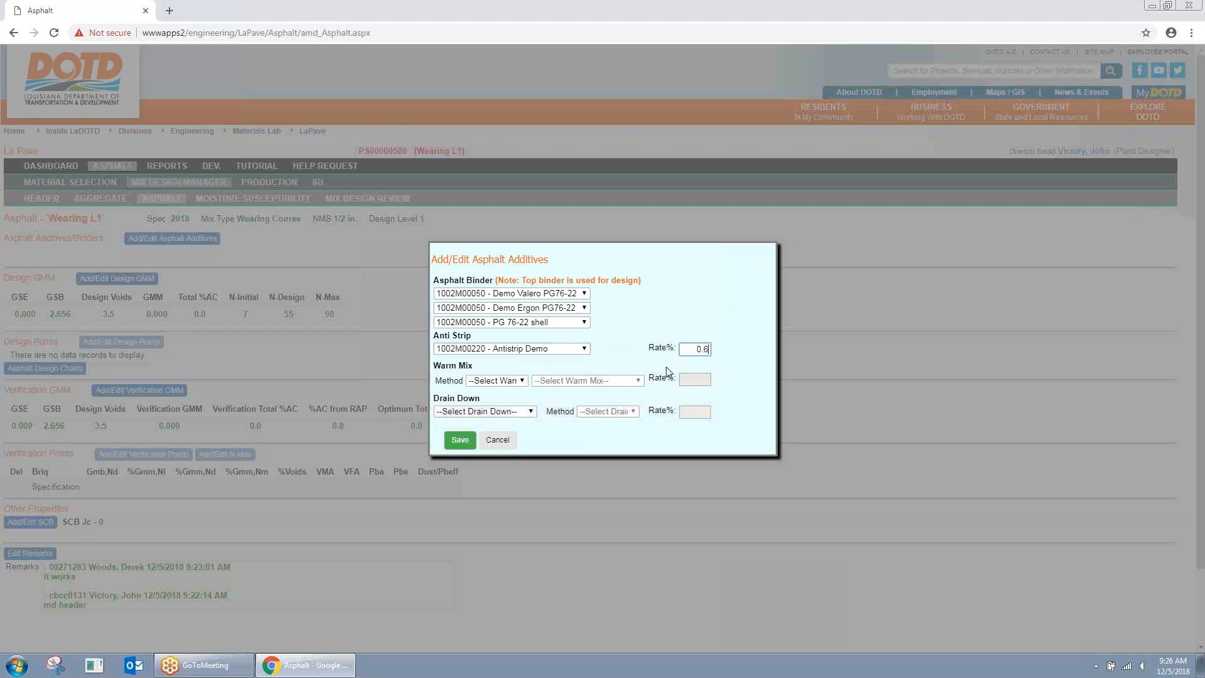
click(523, 381)
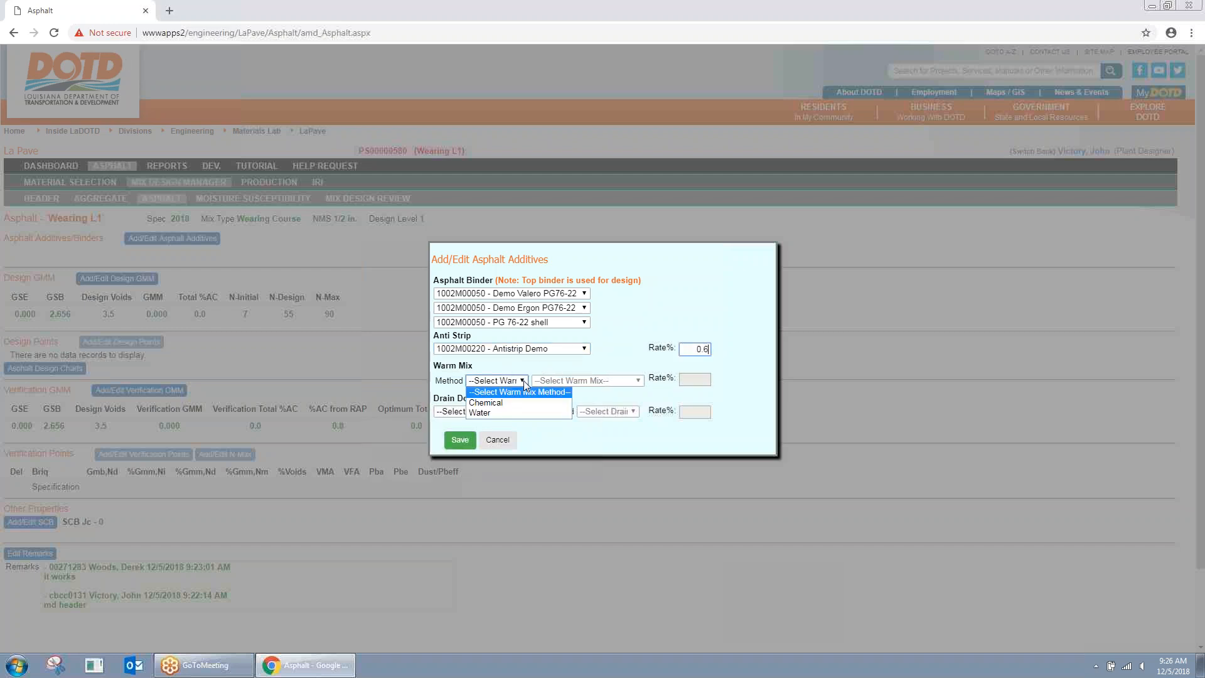
click(504, 411)
click(709, 380)
text(2)
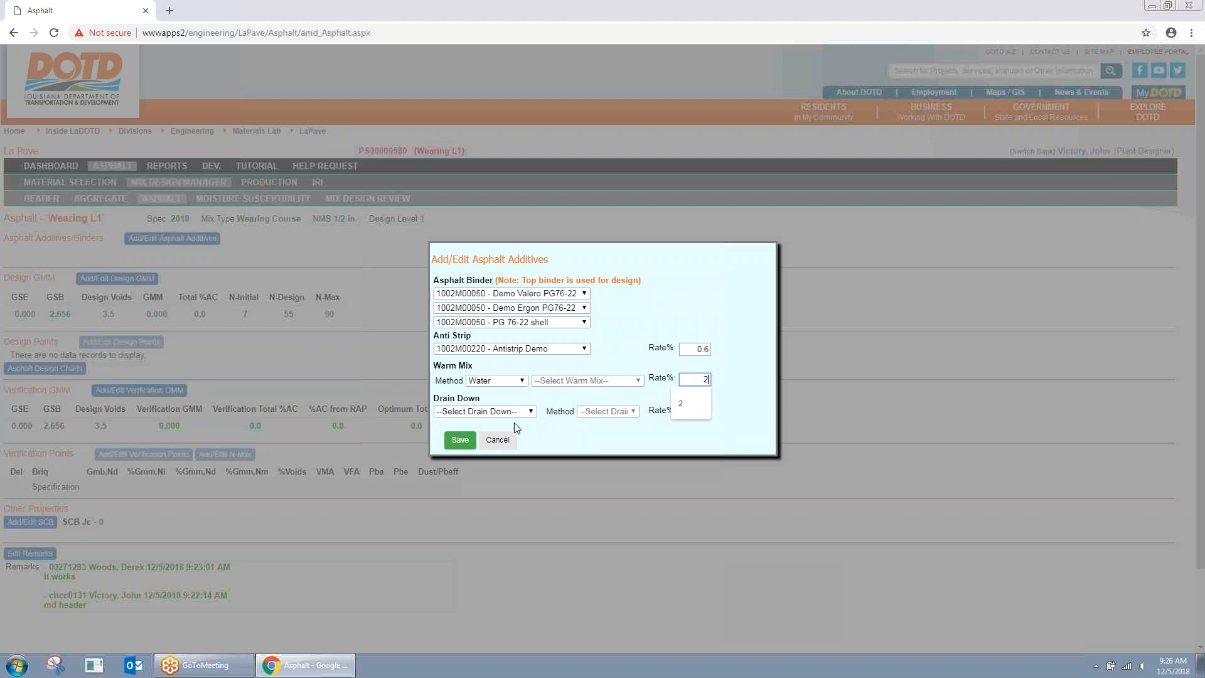
click(460, 440)
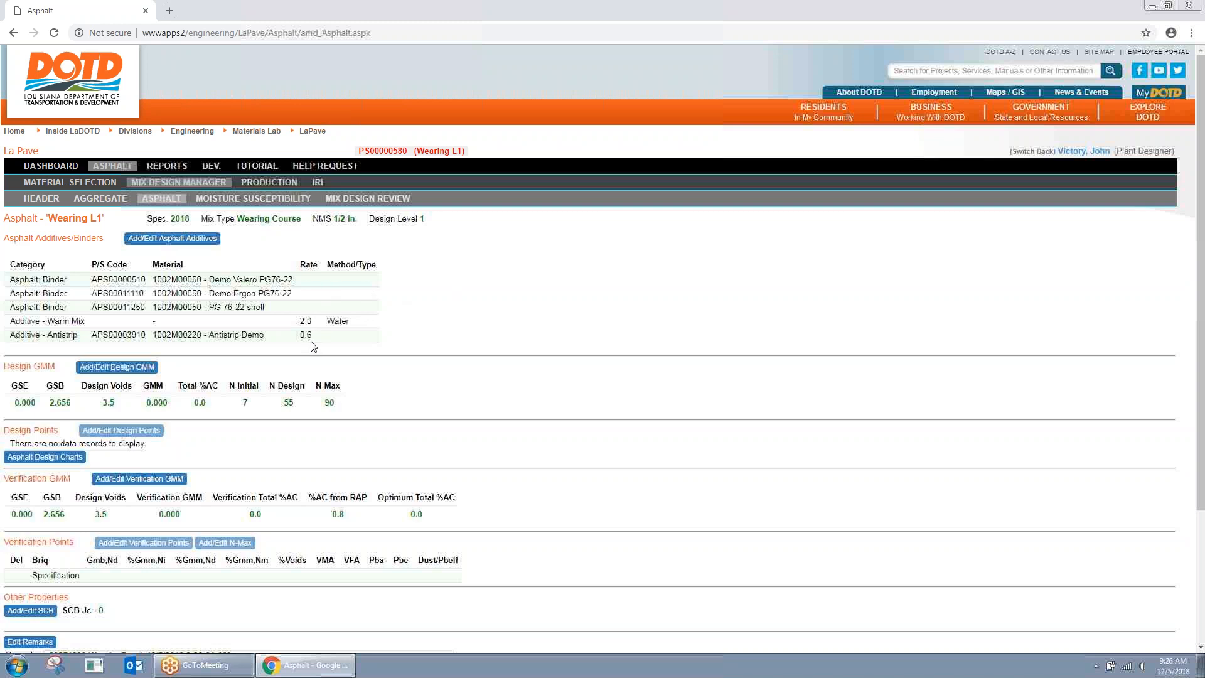
Step: Open the Design GMM rice gravity form with Total Asphalt Content set to 4.5
click(116, 367)
click(618, 309)
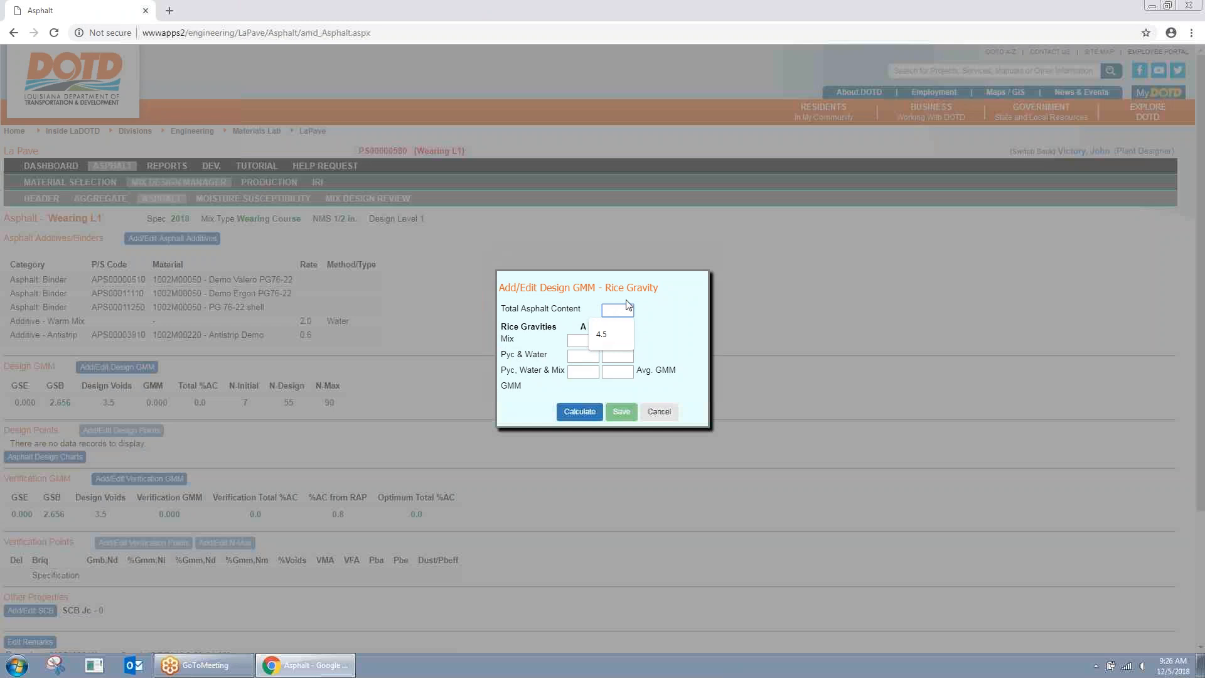
click(596, 334)
click(583, 340)
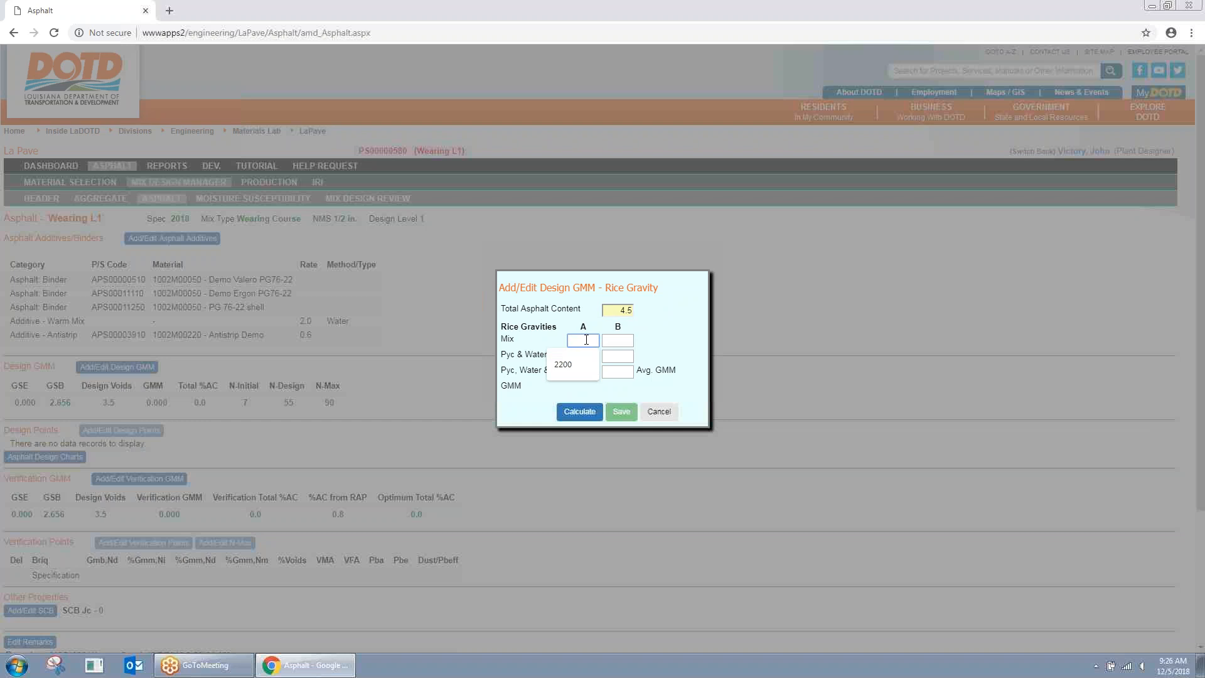
click(586, 354)
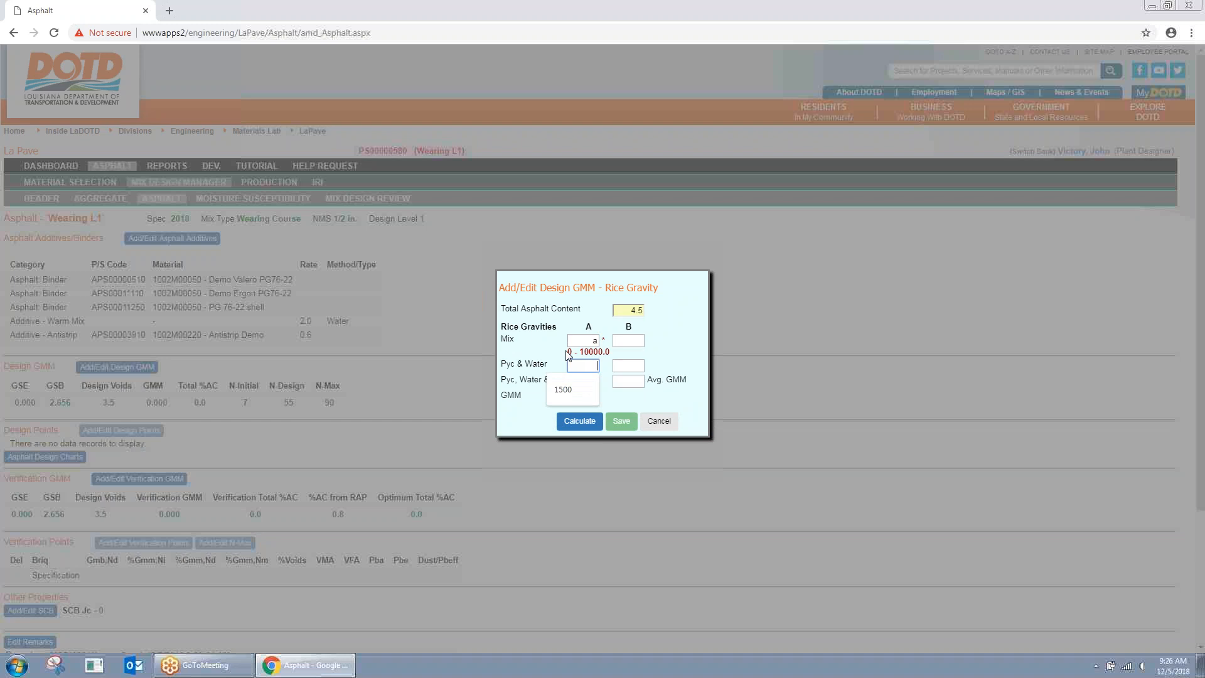
drag(570, 352, 614, 355)
click(590, 365)
click(585, 354)
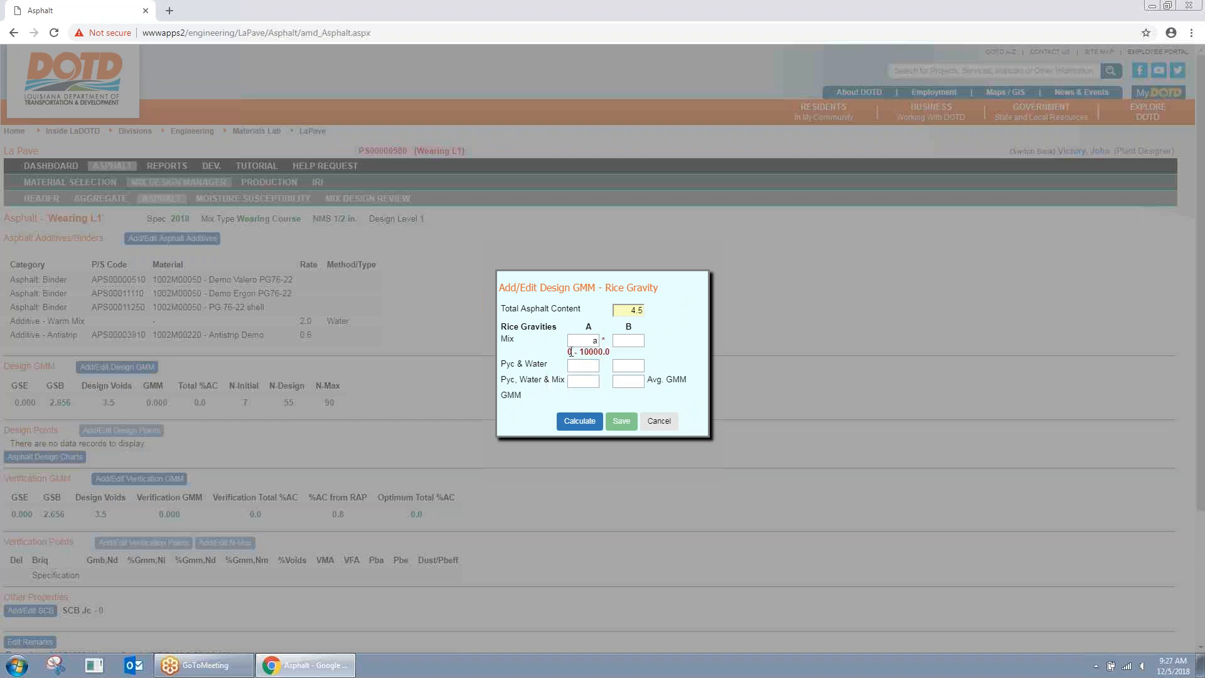
Step: Test invalid Mix A entries like 5.55 and 'a' to trigger the 0 - 10000.0 range warning
triple_click(604, 351)
click(615, 358)
text(5.55)
key(Tab)
click(597, 339)
key(BackSpace)
key(Tab)
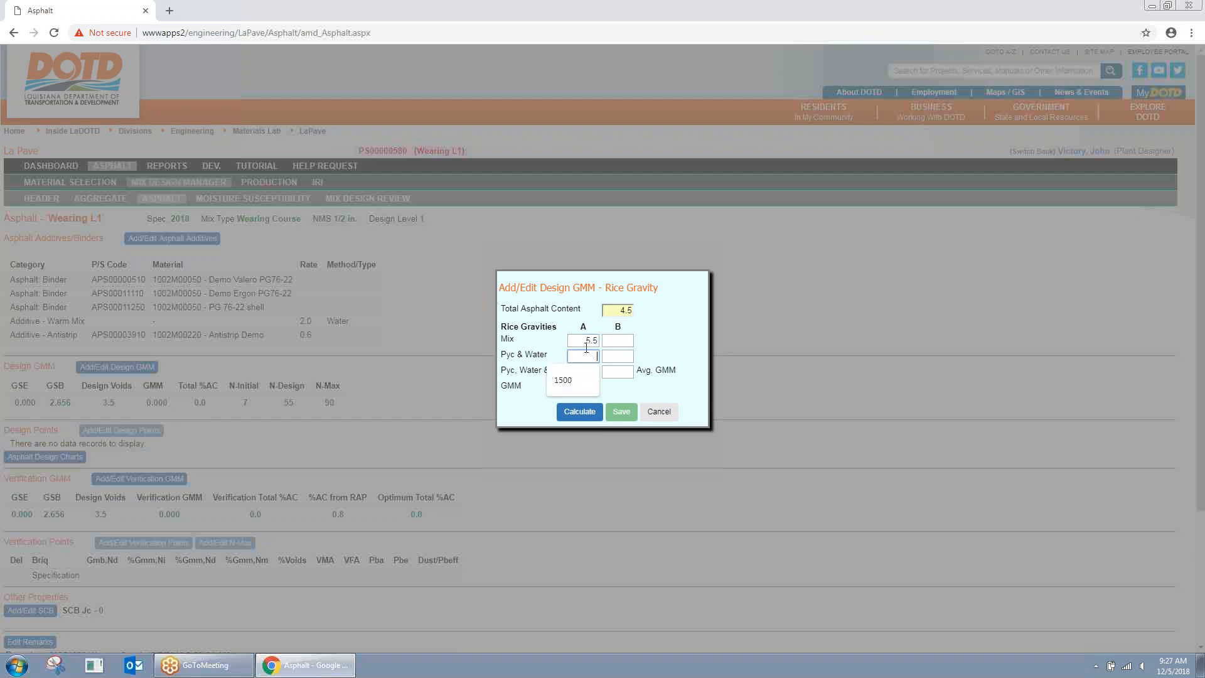
click(588, 340)
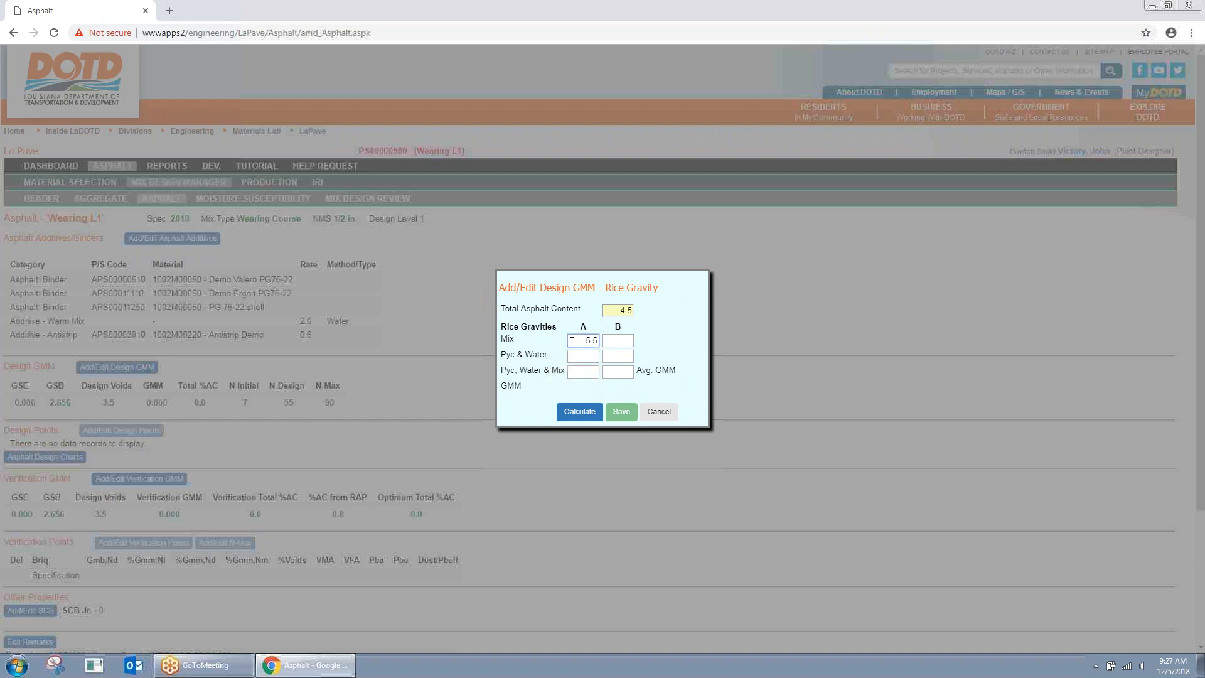
drag(576, 342, 597, 341)
text(a)
key(Tab)
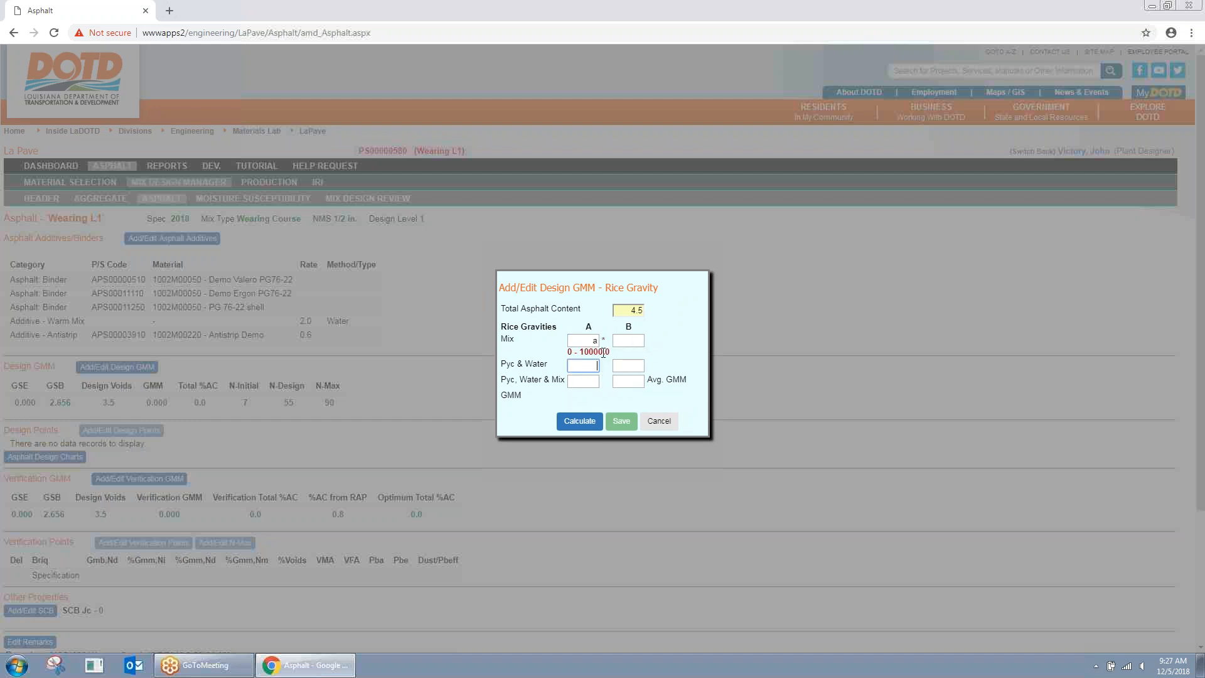
click(593, 340)
click(598, 363)
double_click(595, 340)
Step: Enter rice gravity weights 1855, 1460 and 2559, calculate GMM 2.454, and save
click(608, 339)
drag(591, 340, 623, 341)
text(1855)
key(Tab)
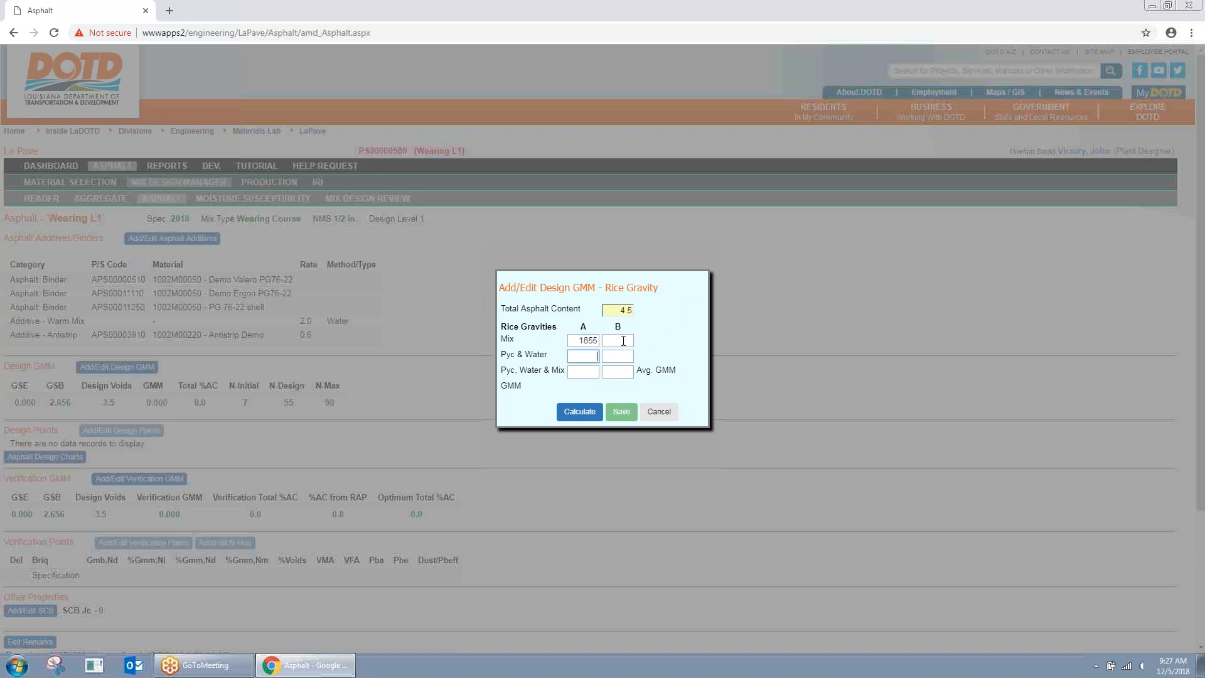
text(1460)
key(Tab)
text(2559)
click(578, 411)
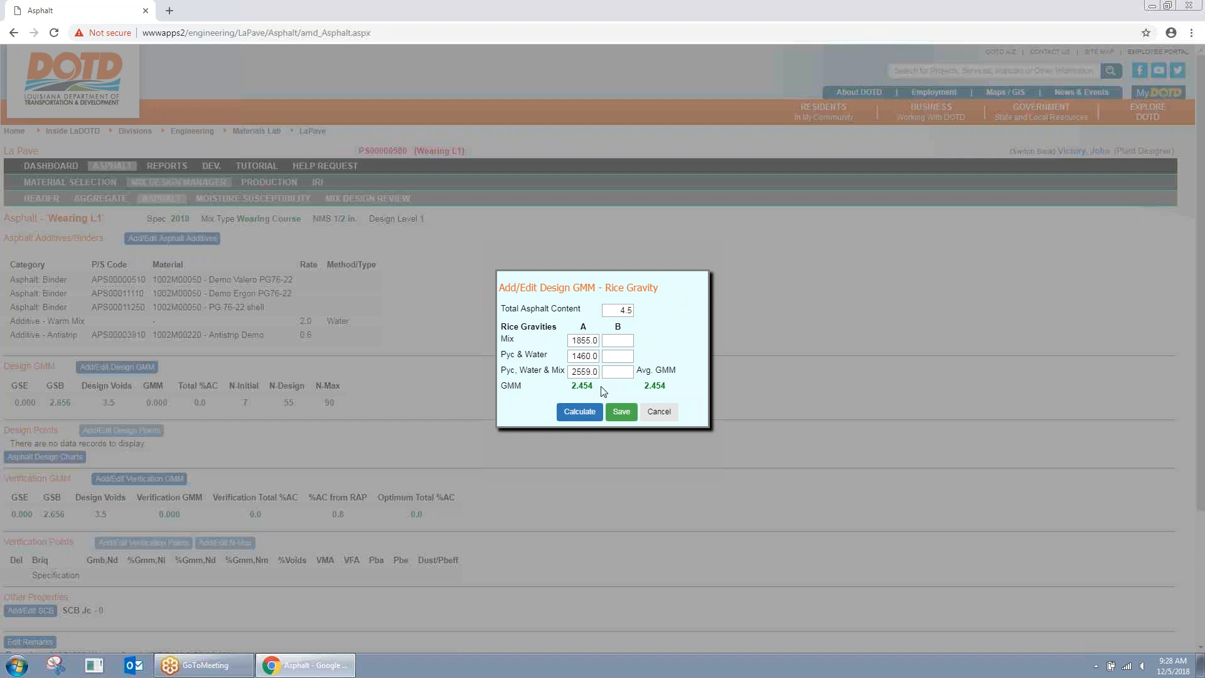
drag(569, 386, 607, 392)
click(621, 411)
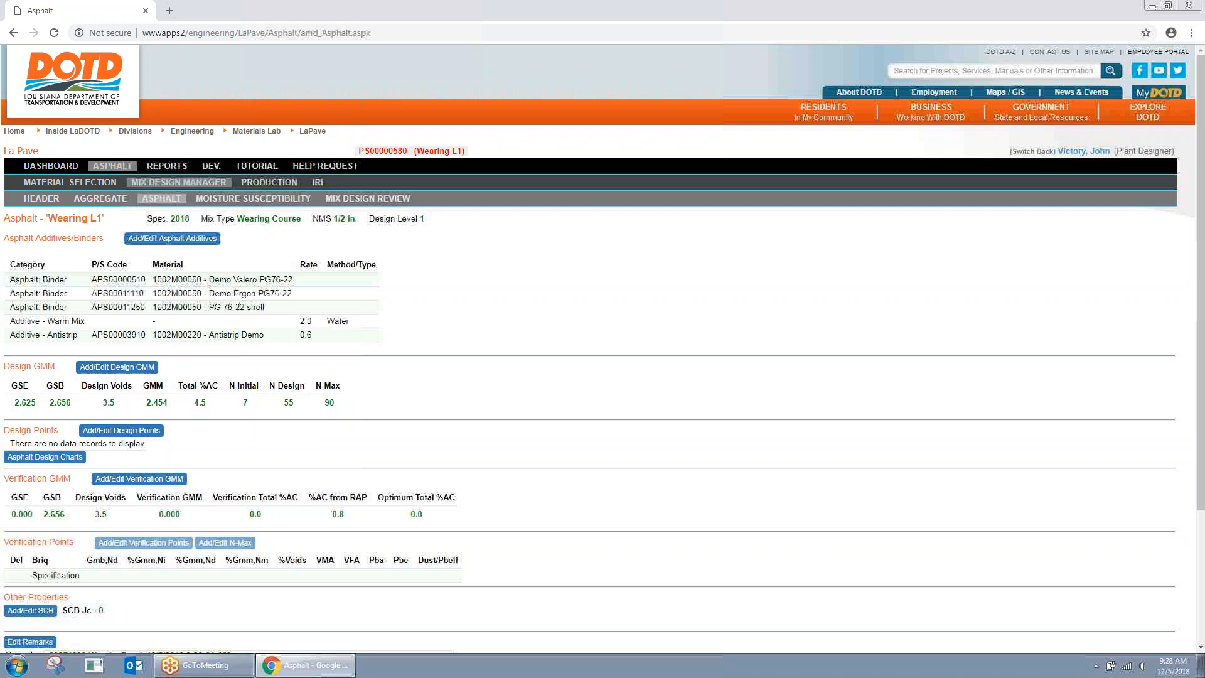
Step: Add a 4.5% AC design point: heights 132/120, weights 4815 air, 2784 water, 4845 SSD
click(121, 431)
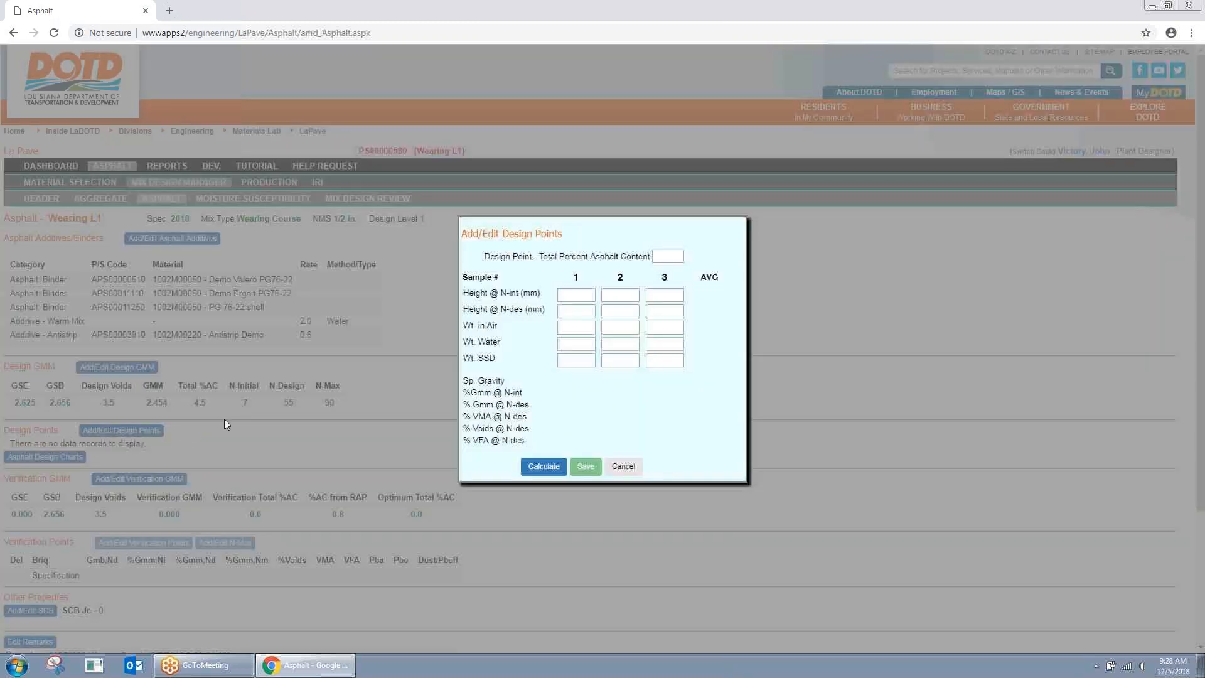
click(660, 255)
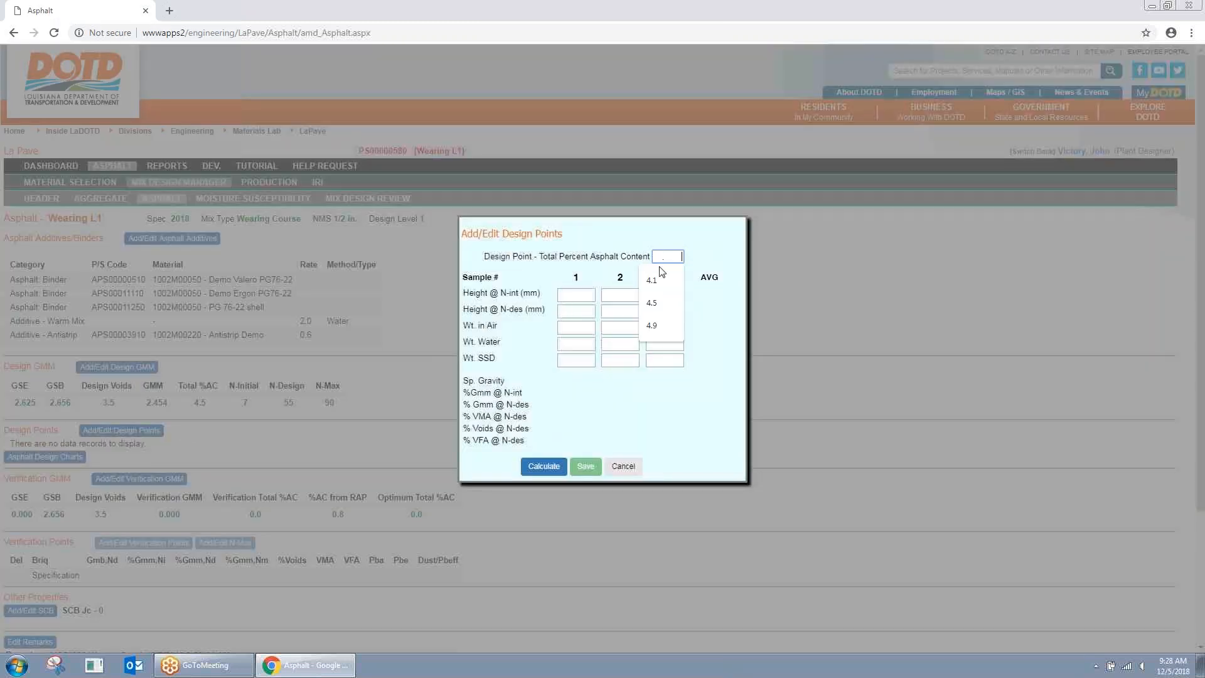
click(661, 291)
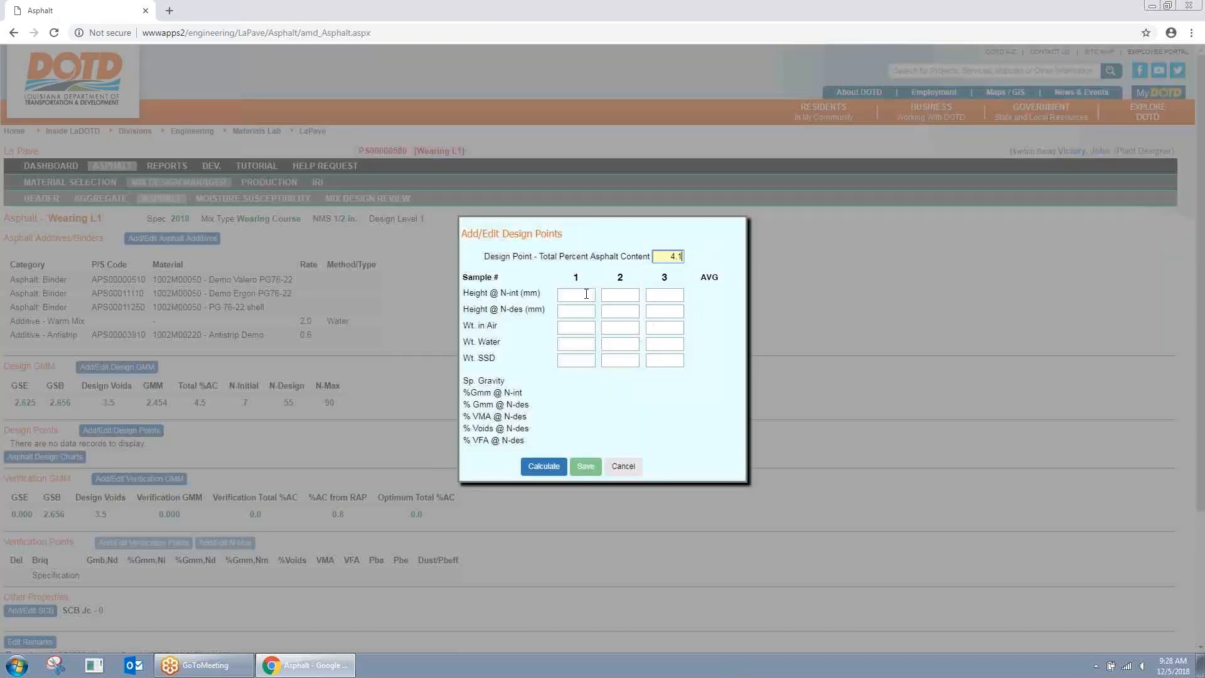
double_click(676, 256)
text(4.5)
key(Tab)
text(132)
key(Tab)
text(120)
key(Tab)
text(4815)
key(Tab)
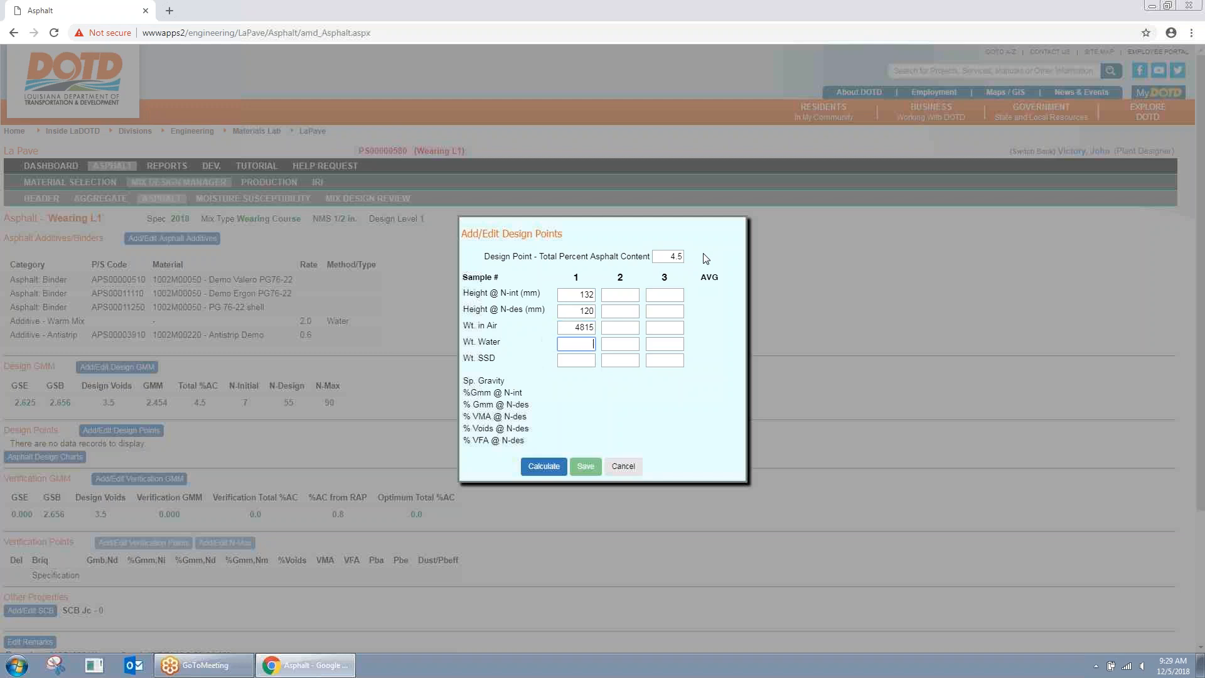
text(2784)
key(Tab)
text(4845)
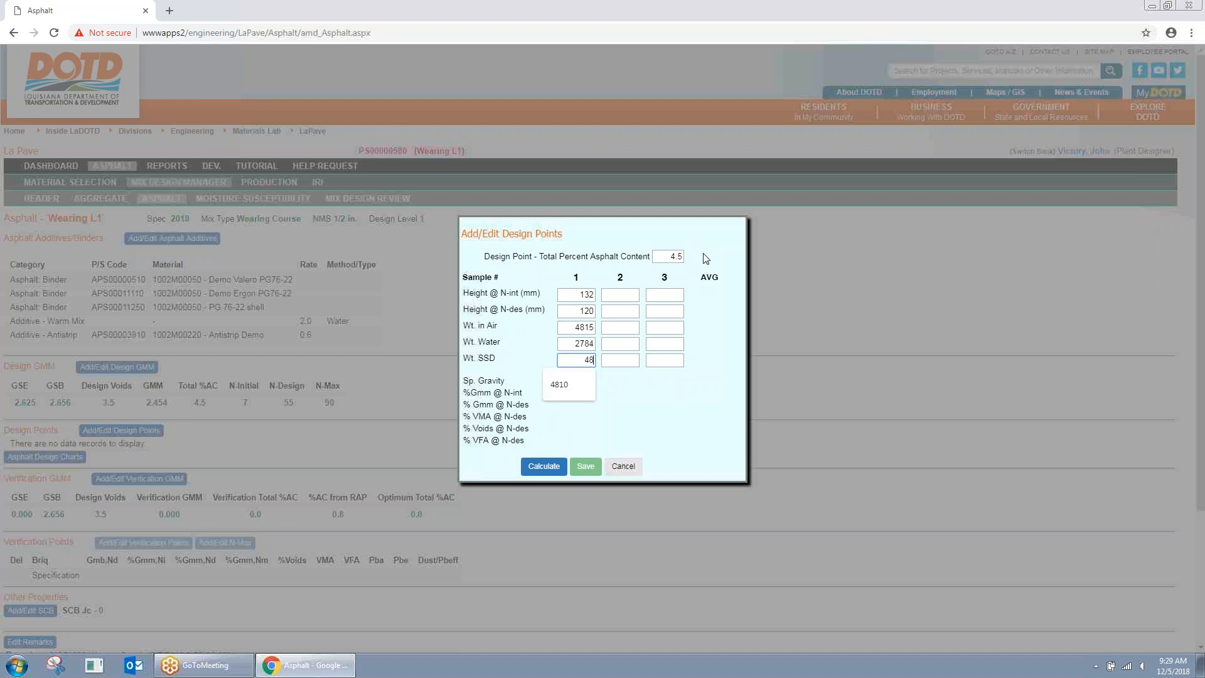
click(543, 467)
click(584, 466)
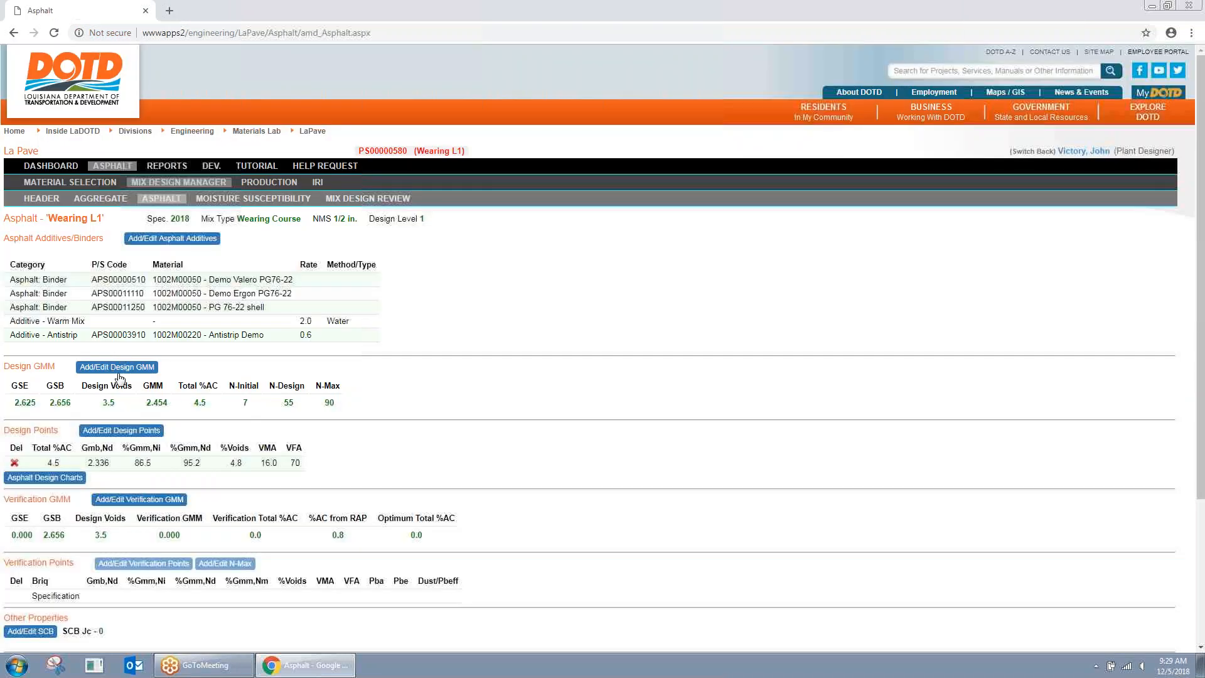
Step: Add a 5.0% AC design point: heights 132/120, weights 4800 air, 2781 water, 4820 SSD
click(139, 369)
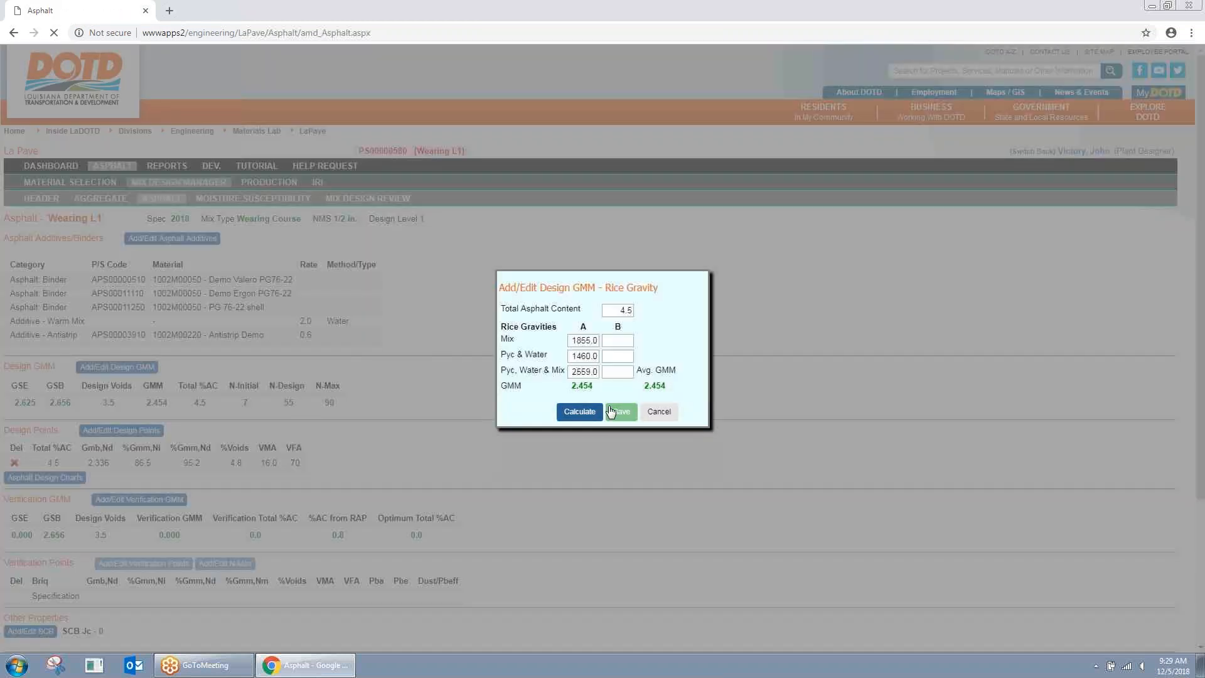
click(659, 411)
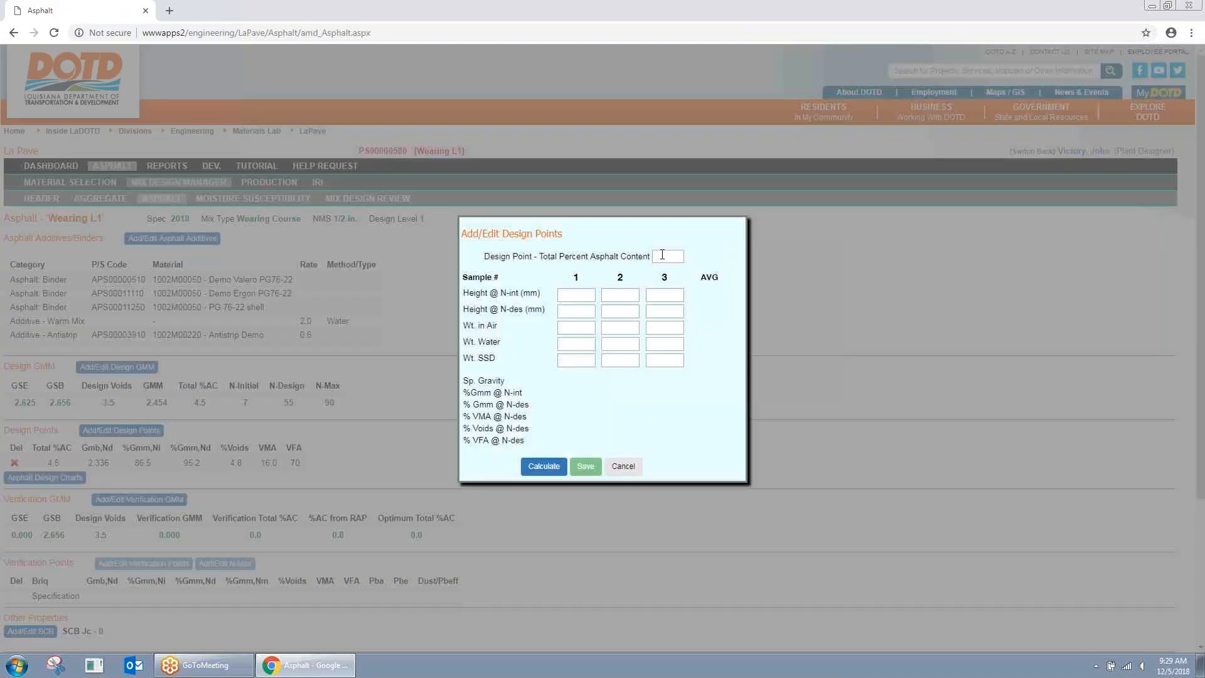
click(674, 257)
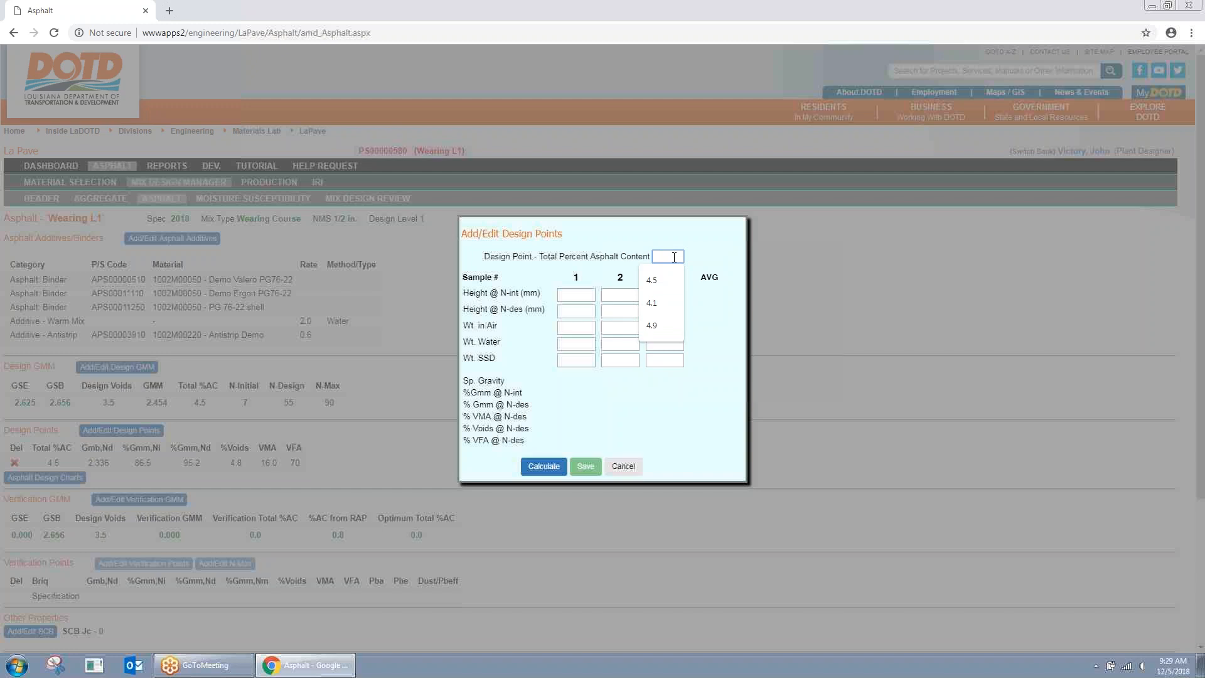
text(50)
key(Tab)
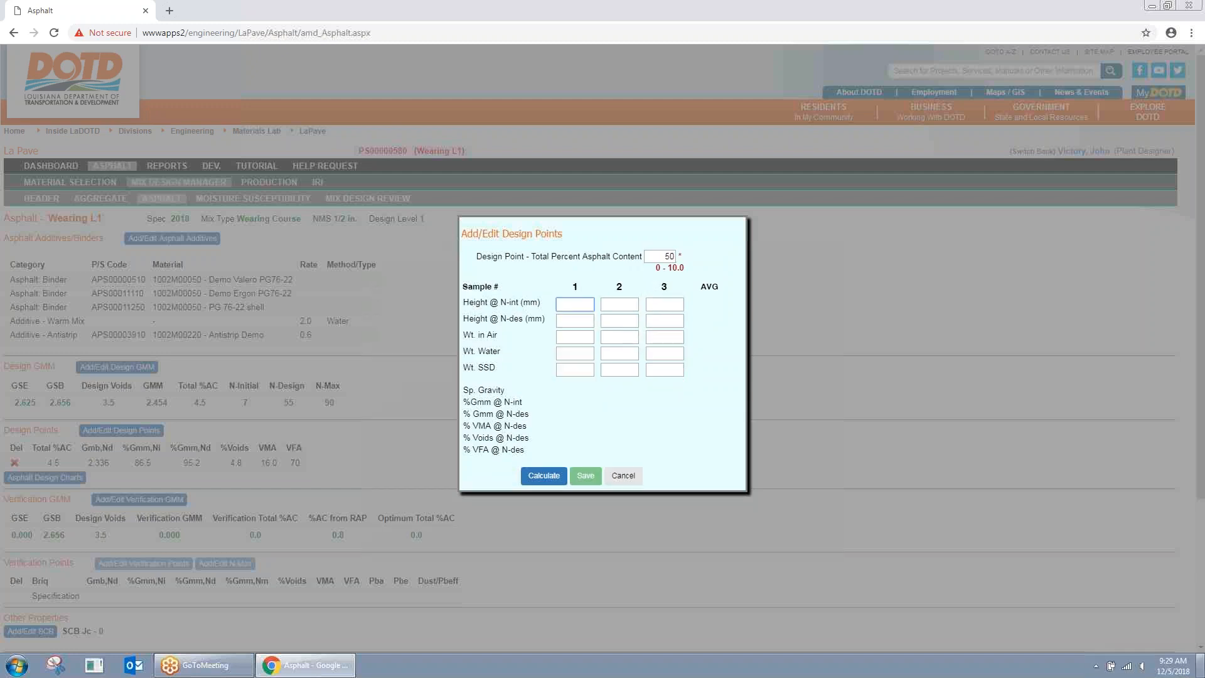
click(656, 256)
key(BackSpace)
key(Tab)
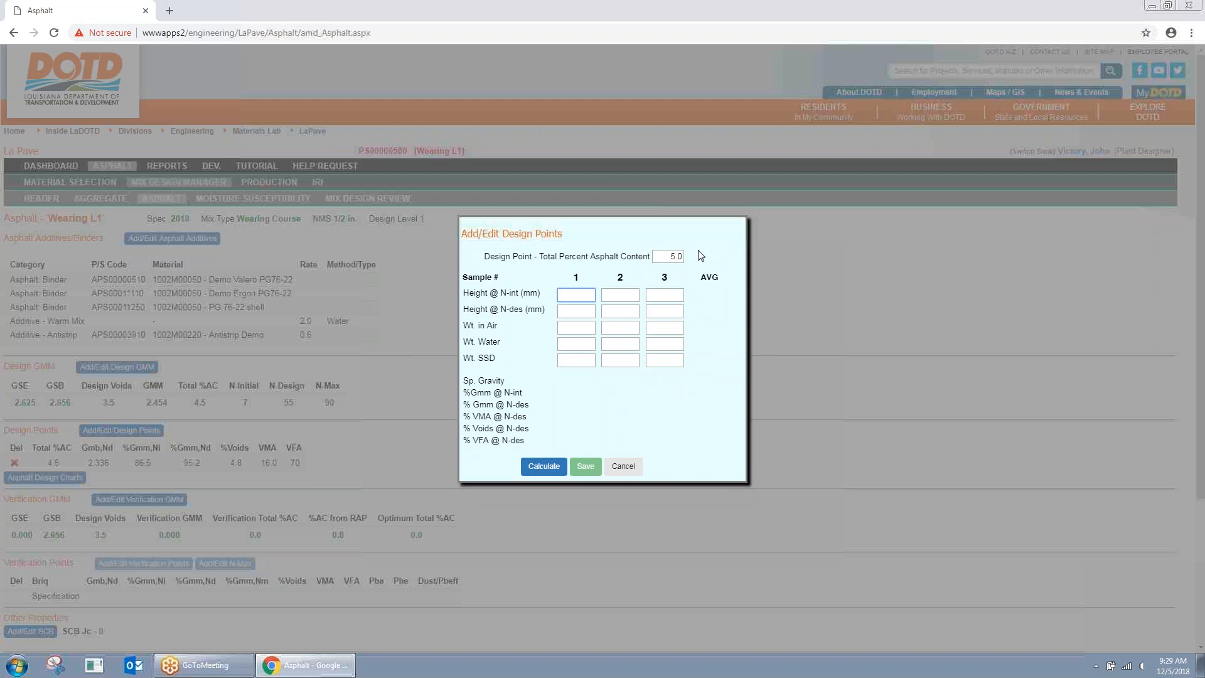
text(1)
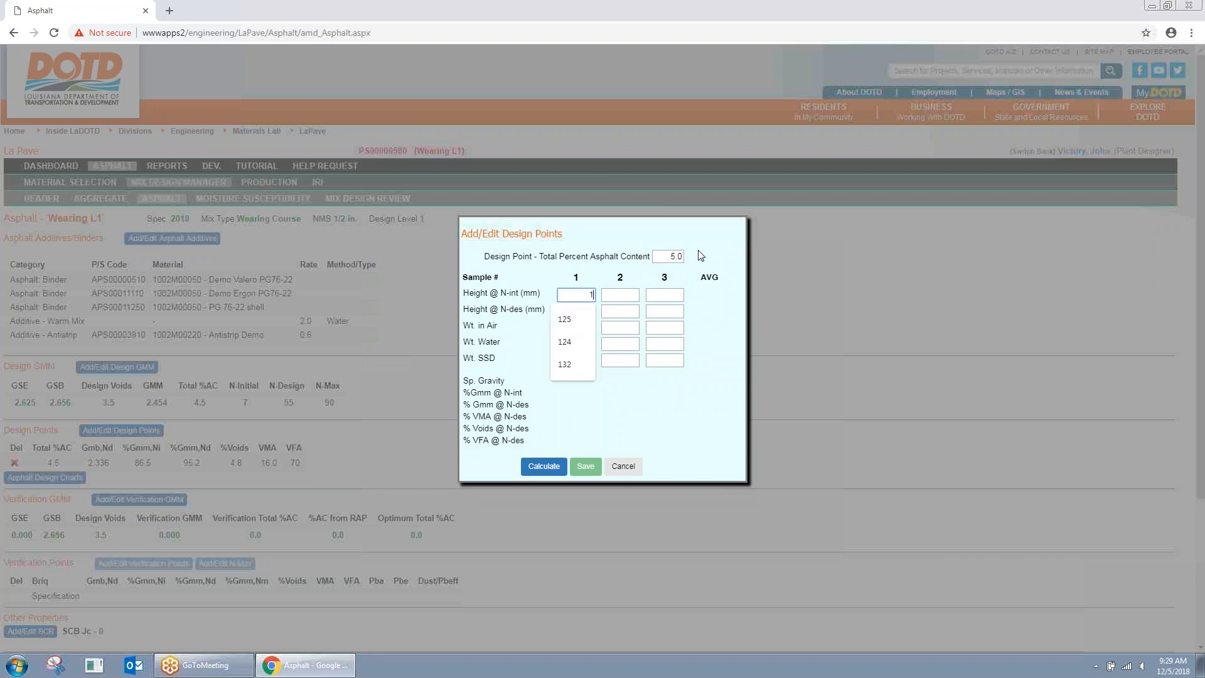
text(32)
key(Tab)
text(120)
key(Tab)
text(4800)
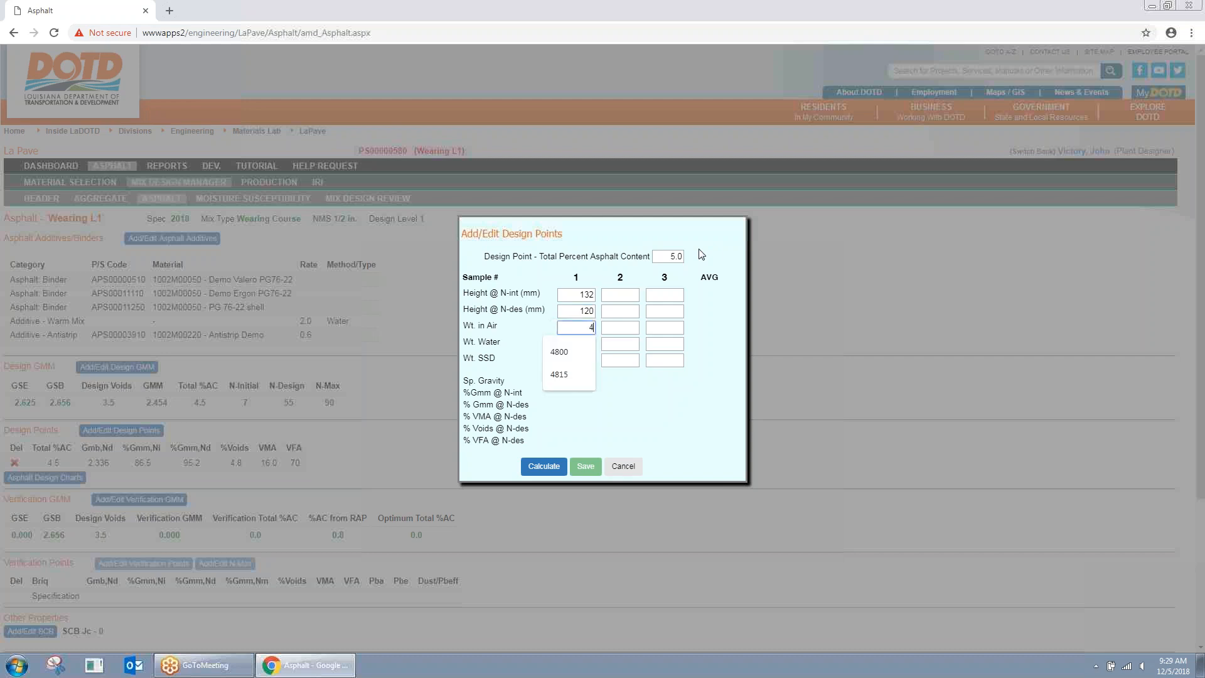
key(Tab)
text(2)
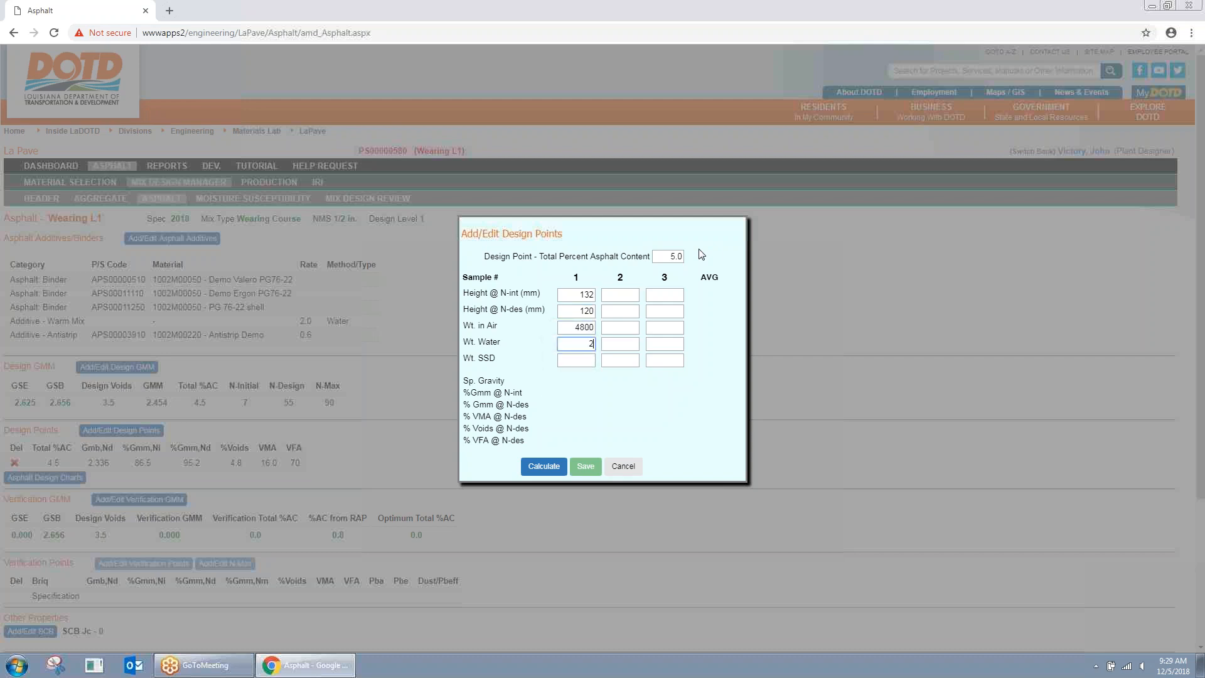
text(781)
key(Tab)
text(4820)
click(554, 467)
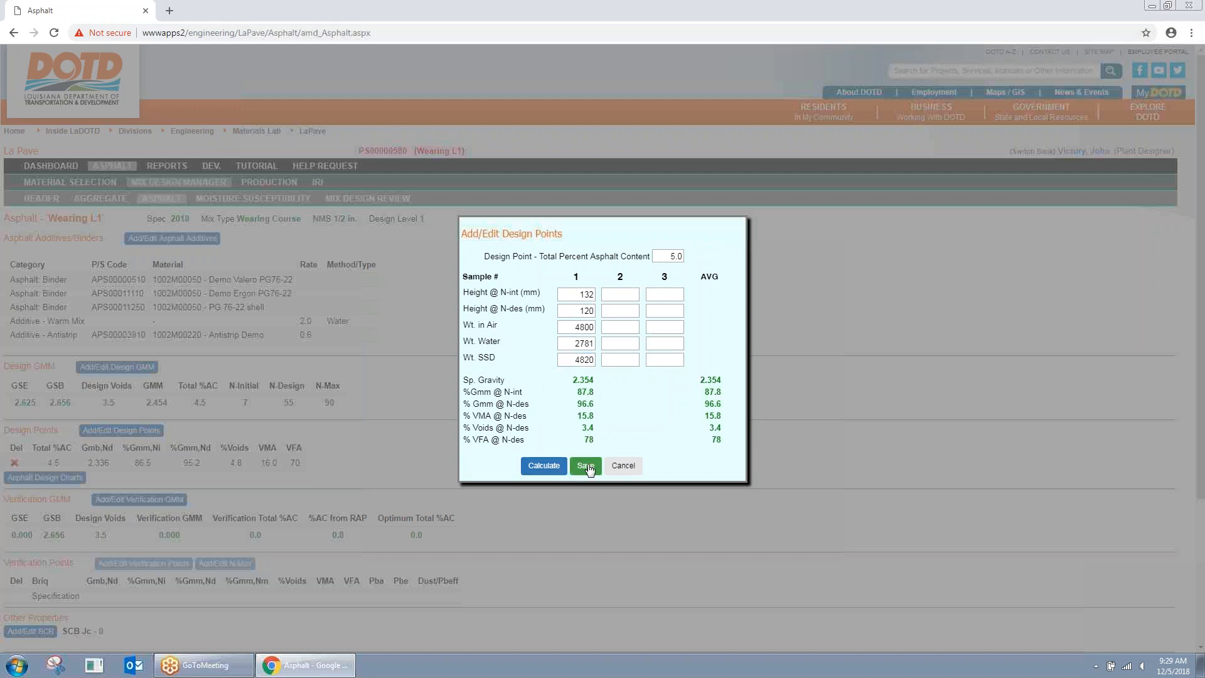
click(585, 466)
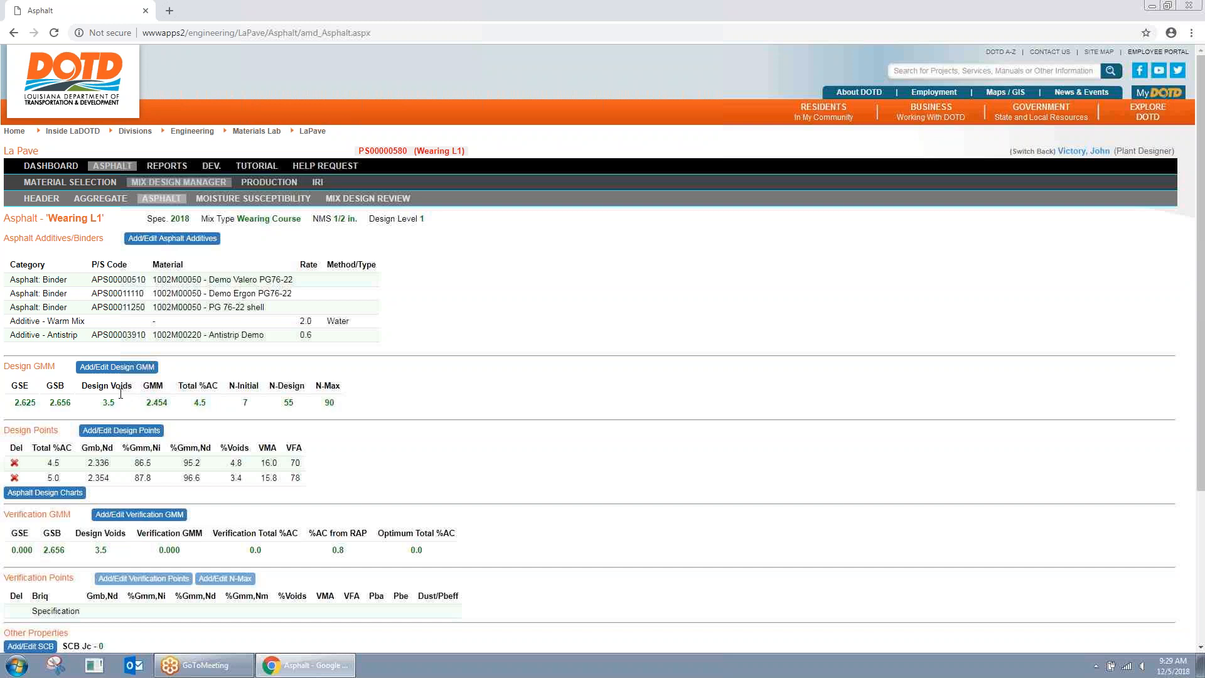
Step: Add a 5.5% AC design point: heights 130/119, weights 4797 air, 2774 water, 4804 SSD
click(125, 432)
click(662, 257)
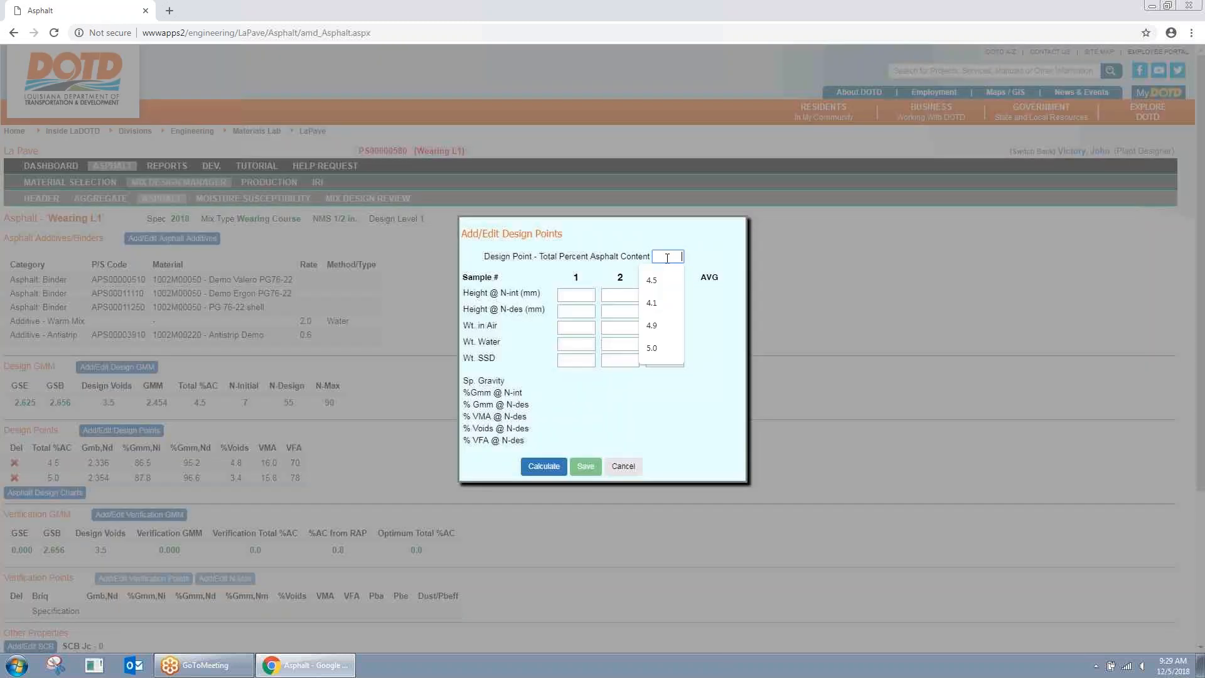
text(5.5)
key(Tab)
text(130)
key(Tab)
text(119)
key(Tab)
text(4797)
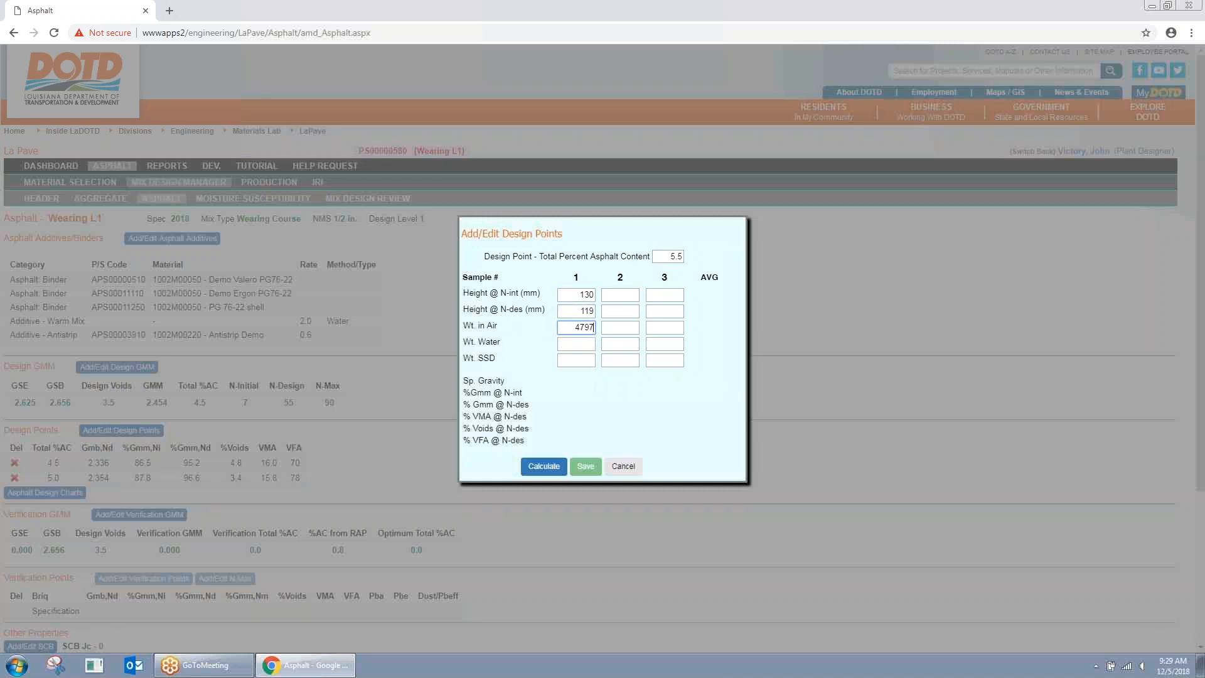
key(Tab)
text(2774)
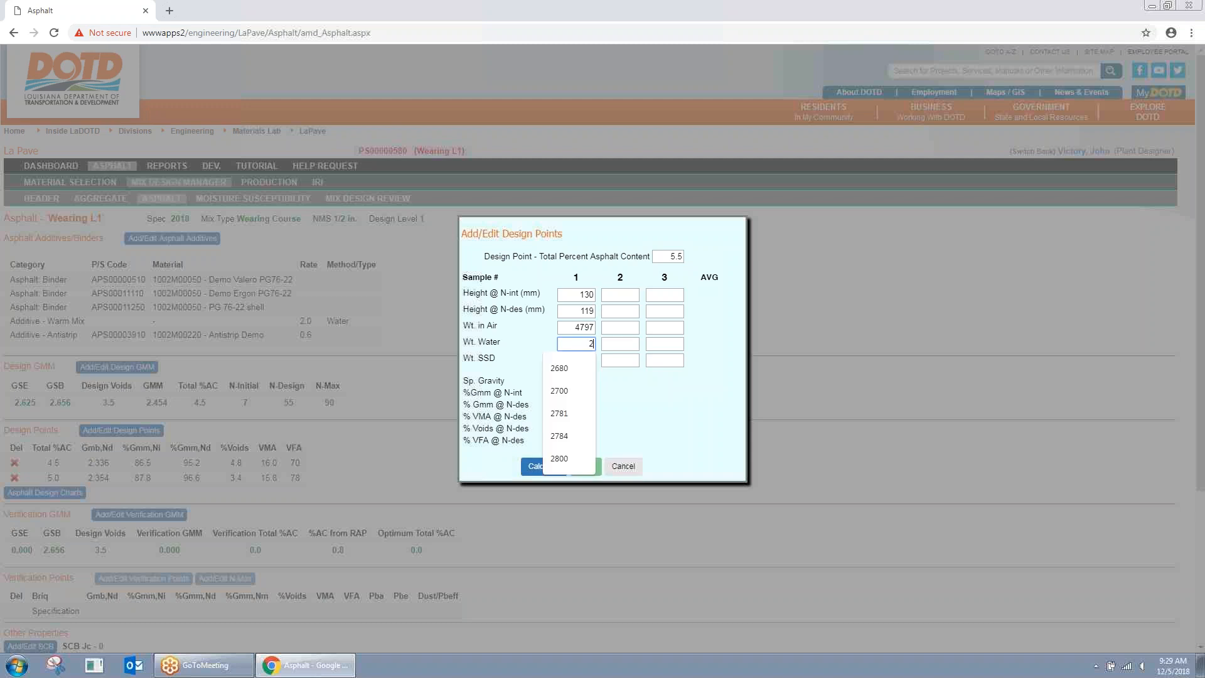
key(Tab)
text(4804)
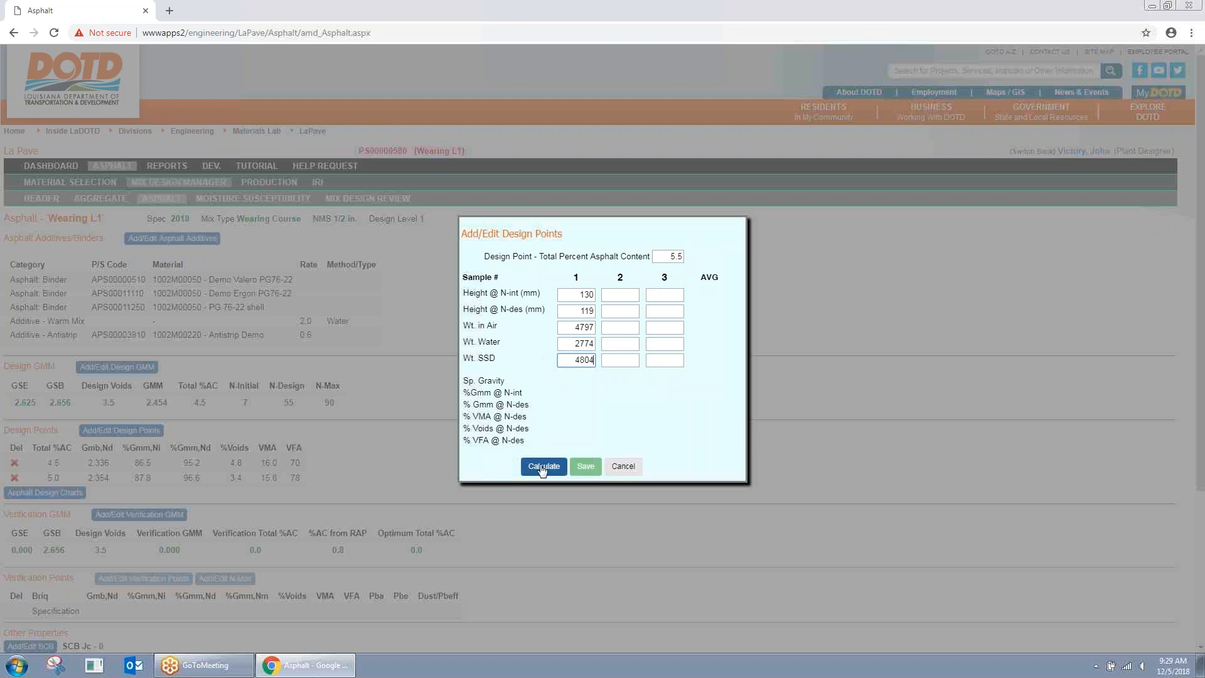
click(542, 467)
click(582, 466)
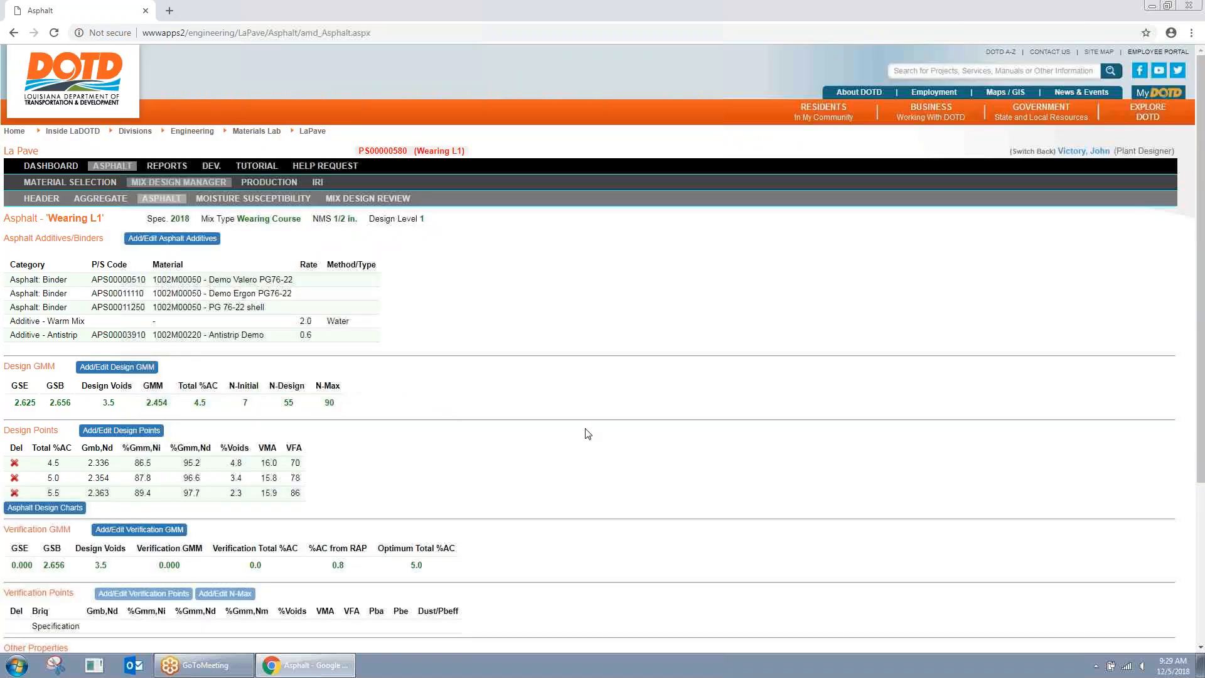
scroll(590, 432, down, 1)
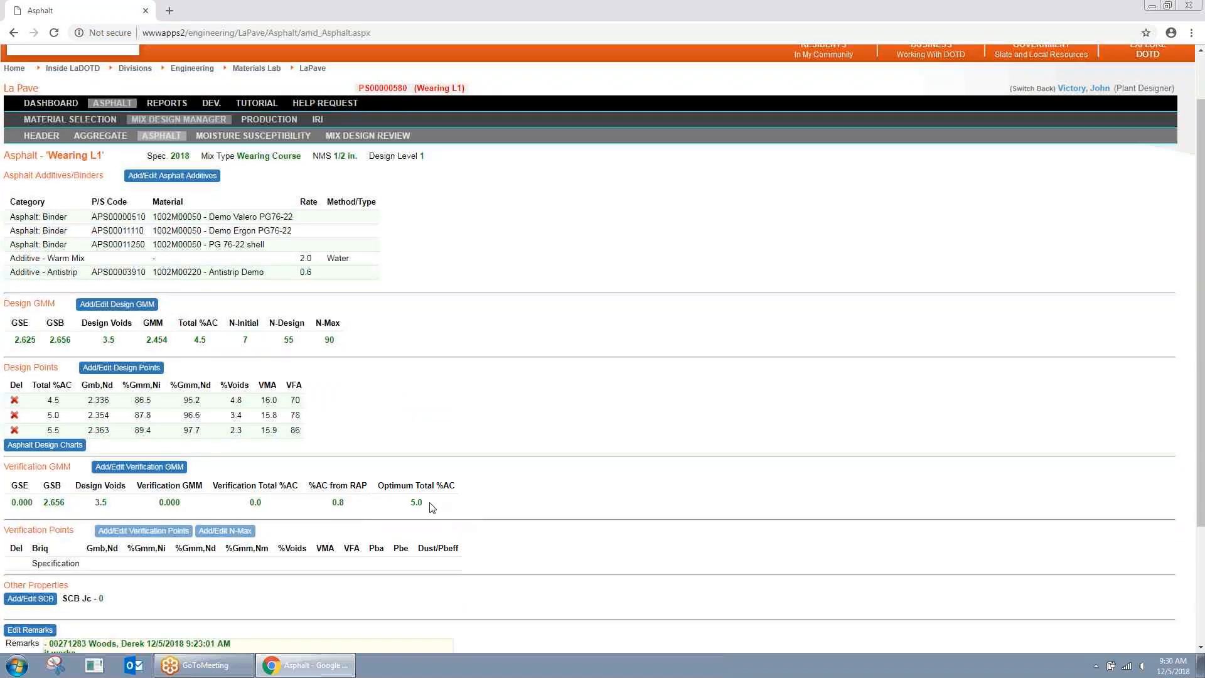
click(40, 444)
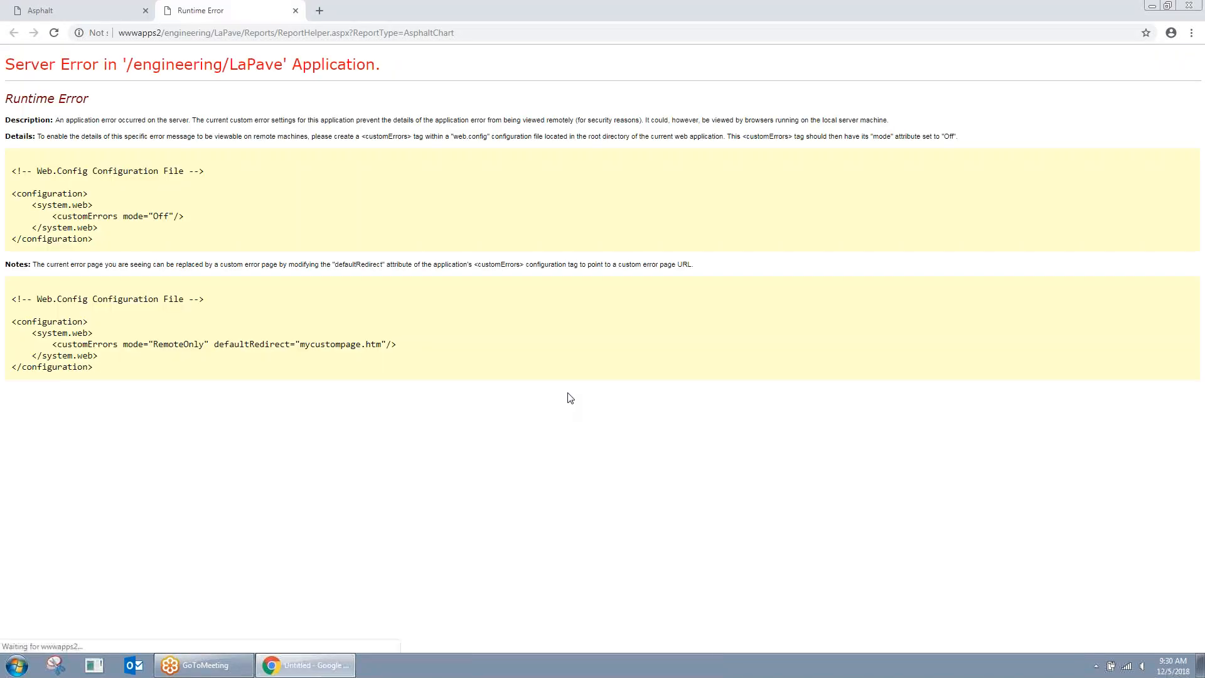
click(295, 11)
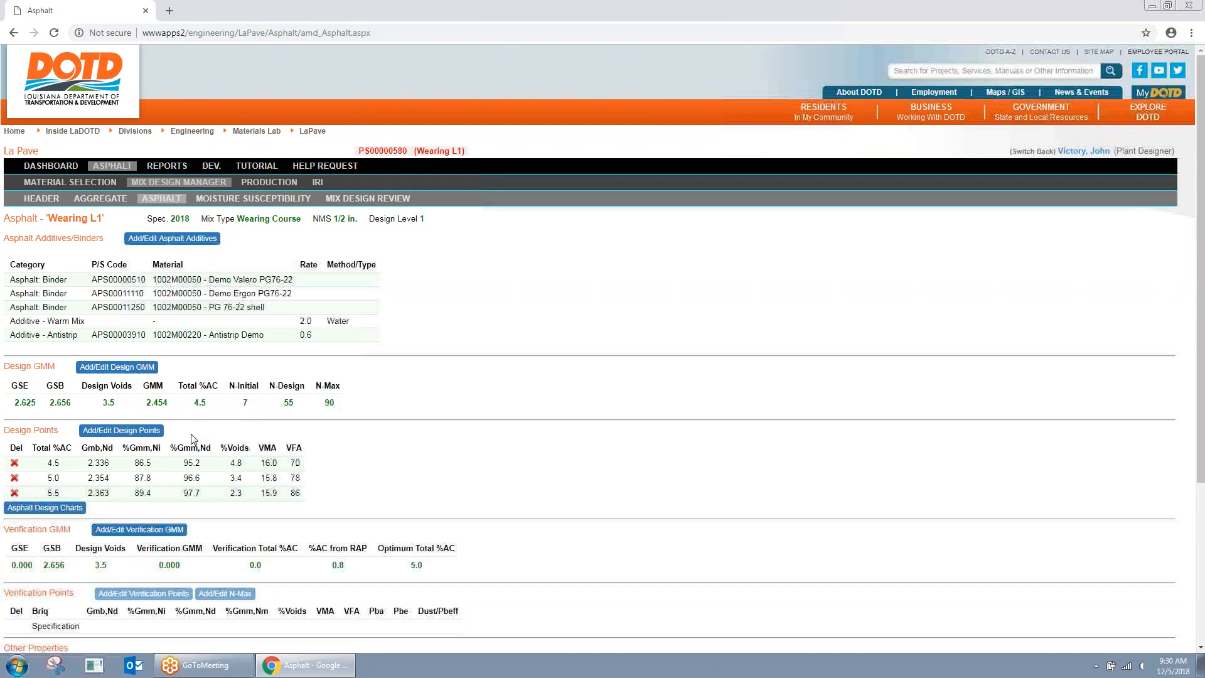
scroll(386, 483, down, 1)
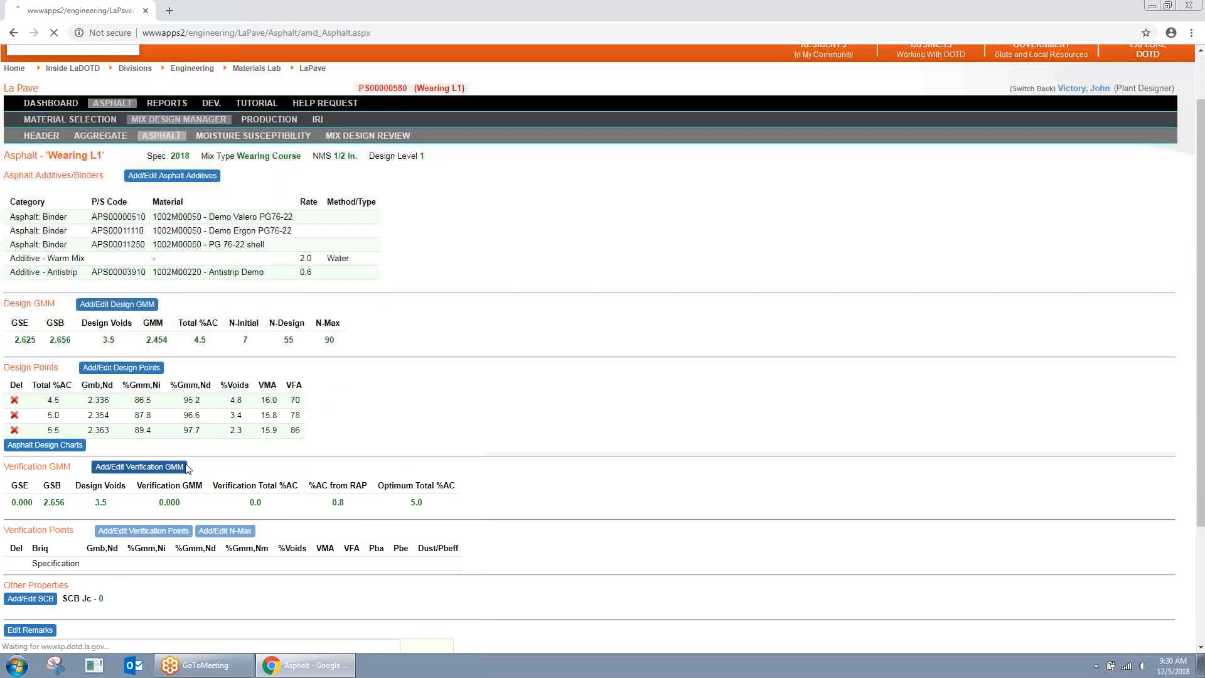
Step: Record verification GMM at 5.1% AC with sample A weights 2280, 1458 and 2804, then calculate and save
click(145, 467)
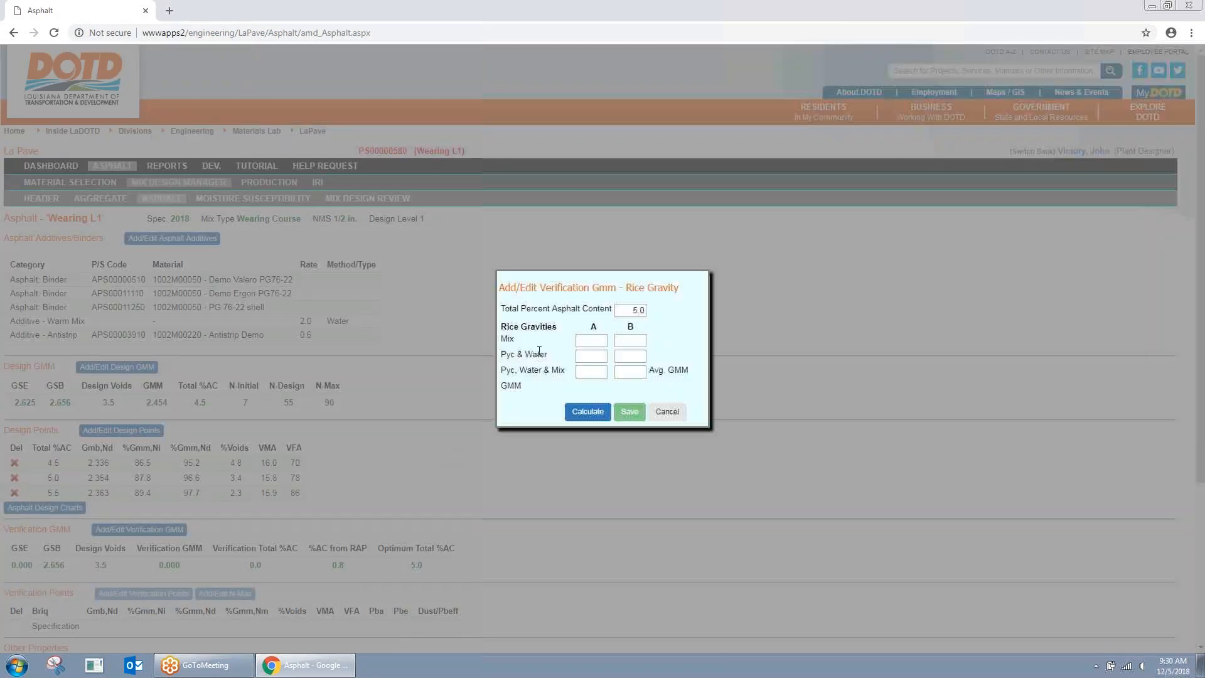
click(665, 413)
double_click(621, 310)
click(625, 309)
text(5.1)
key(Tab)
text(2280)
key(Tab)
text(1458)
key(Tab)
text(2804)
click(594, 415)
click(631, 418)
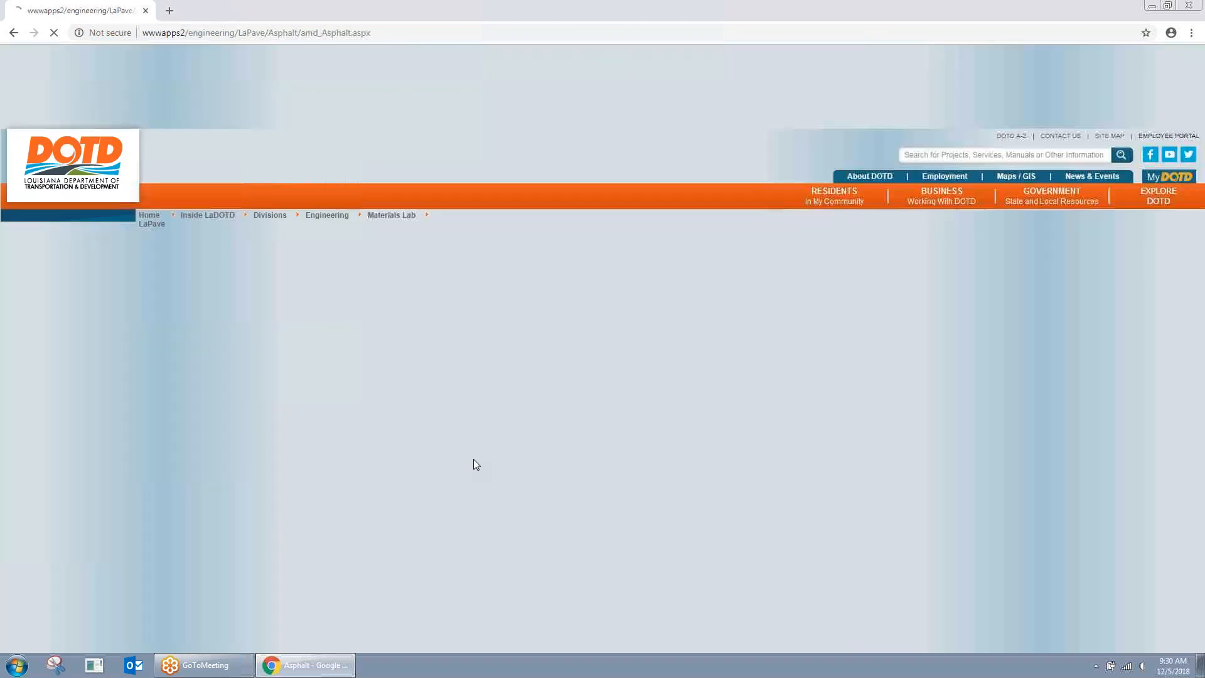
Step: In the verification points form, enter sample 1 heights of 129 and 118 (N-des)
scroll(360, 484, down, 2)
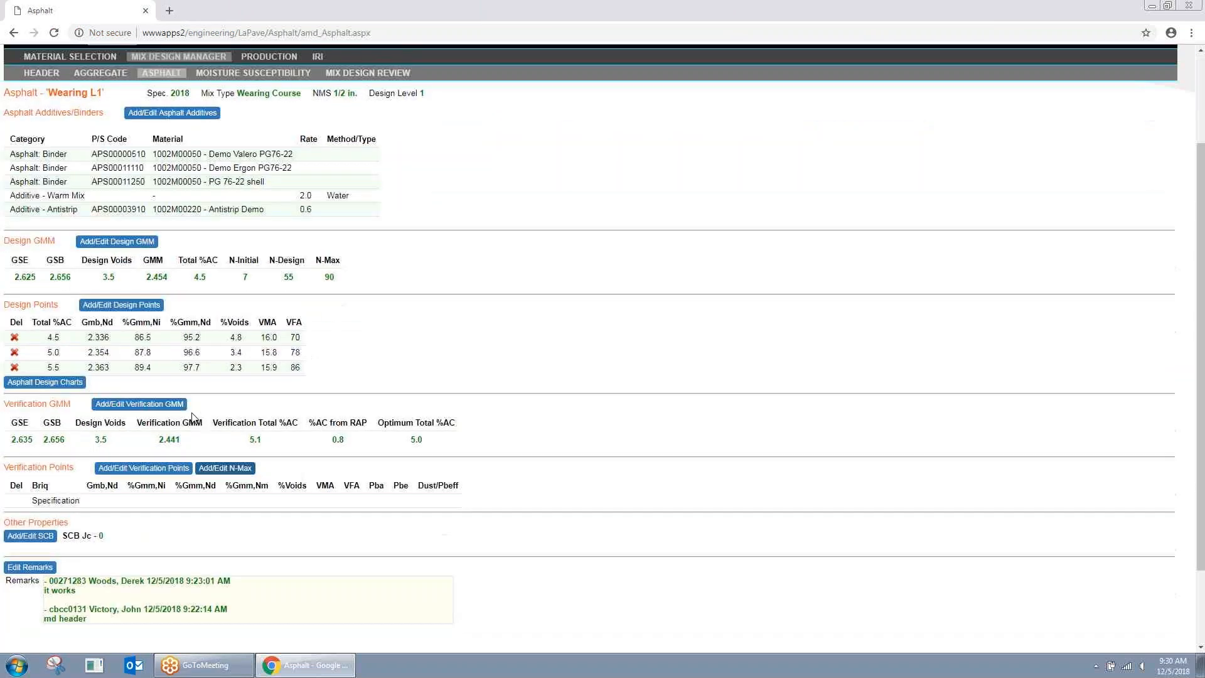
click(146, 469)
click(600, 293)
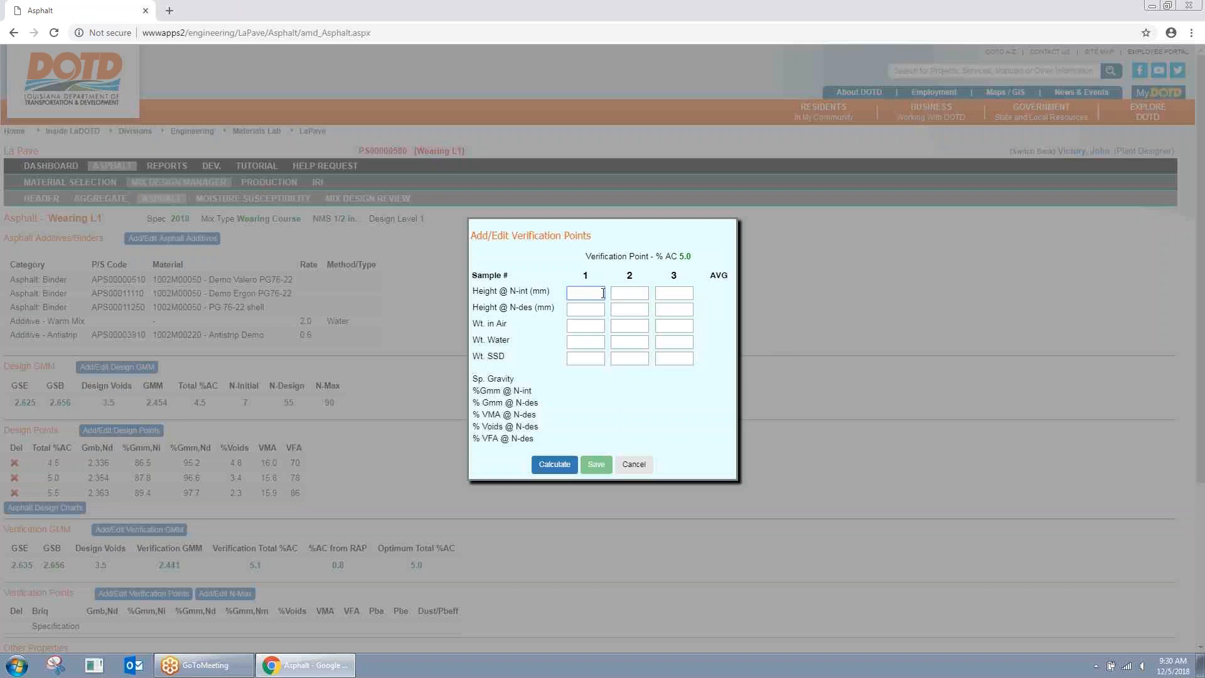
text(129)
key(Tab)
text(118)
Step: Enter weights 4800 in air, 2785 in water and 4820 SSD, then calculate and save the N-des point
key(Tab)
text(4800)
key(Tab)
text(2785)
key(Tab)
text(4820)
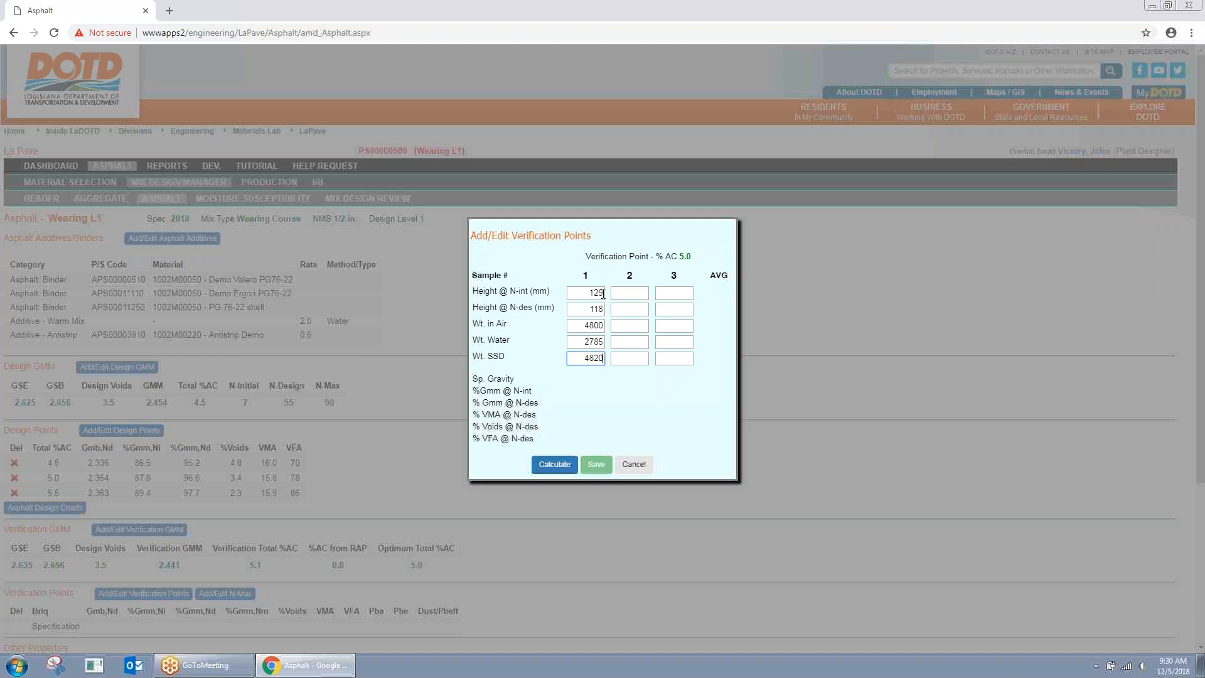
click(554, 464)
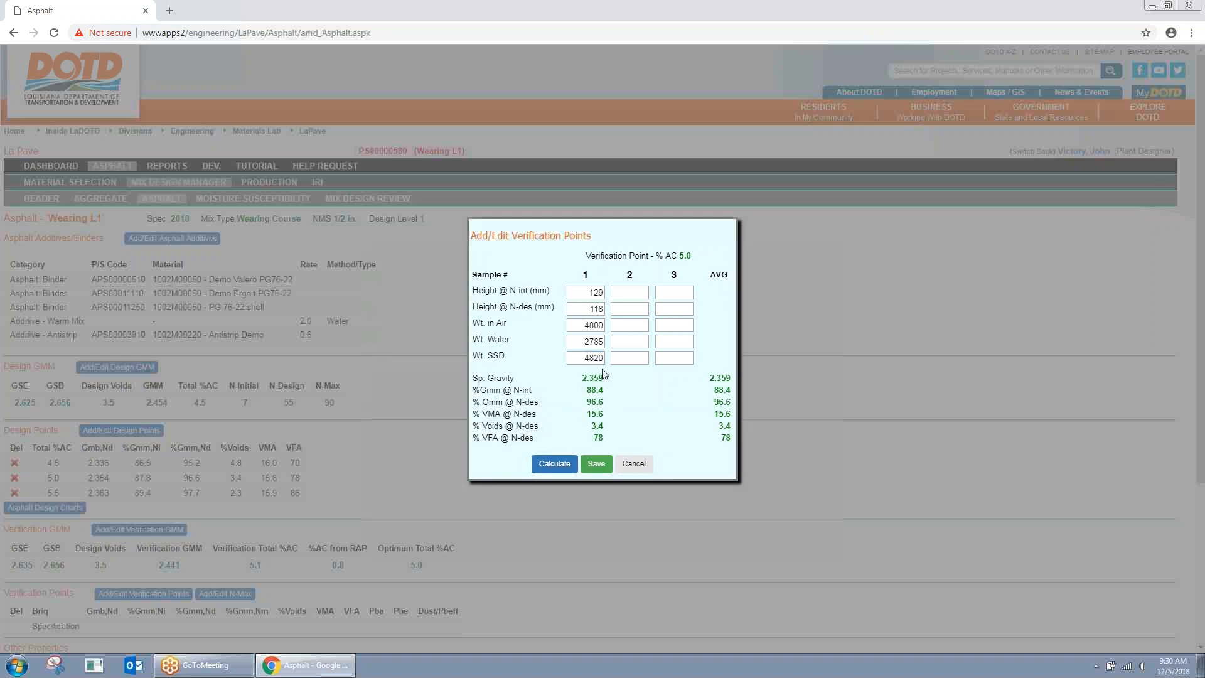
click(598, 465)
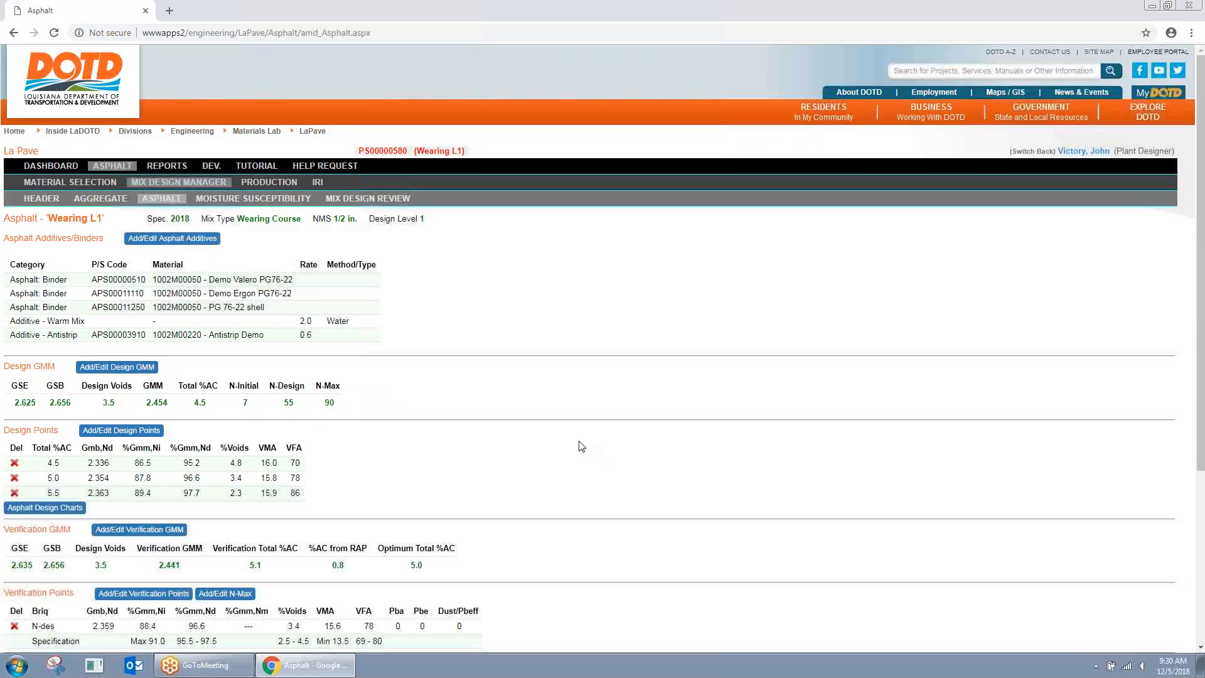
Step: Open the N-Max verification points form and cancel it without changes
scroll(578, 447, down, 2)
scroll(571, 450, down, 2)
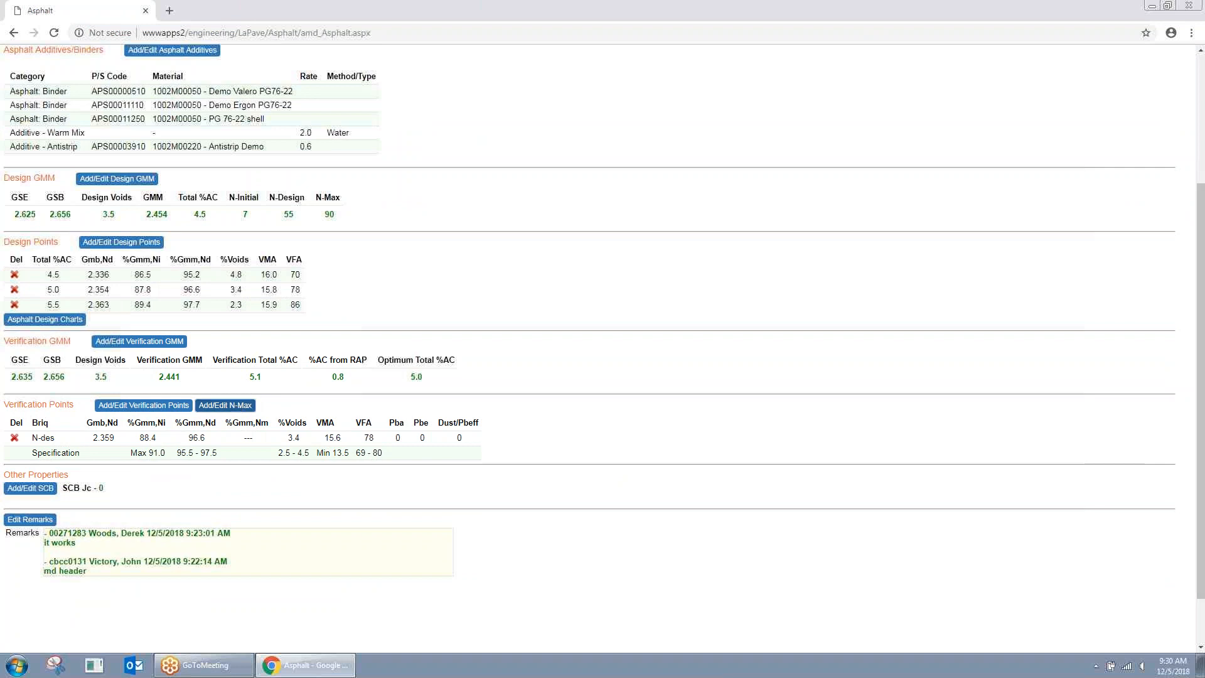
click(233, 407)
click(630, 457)
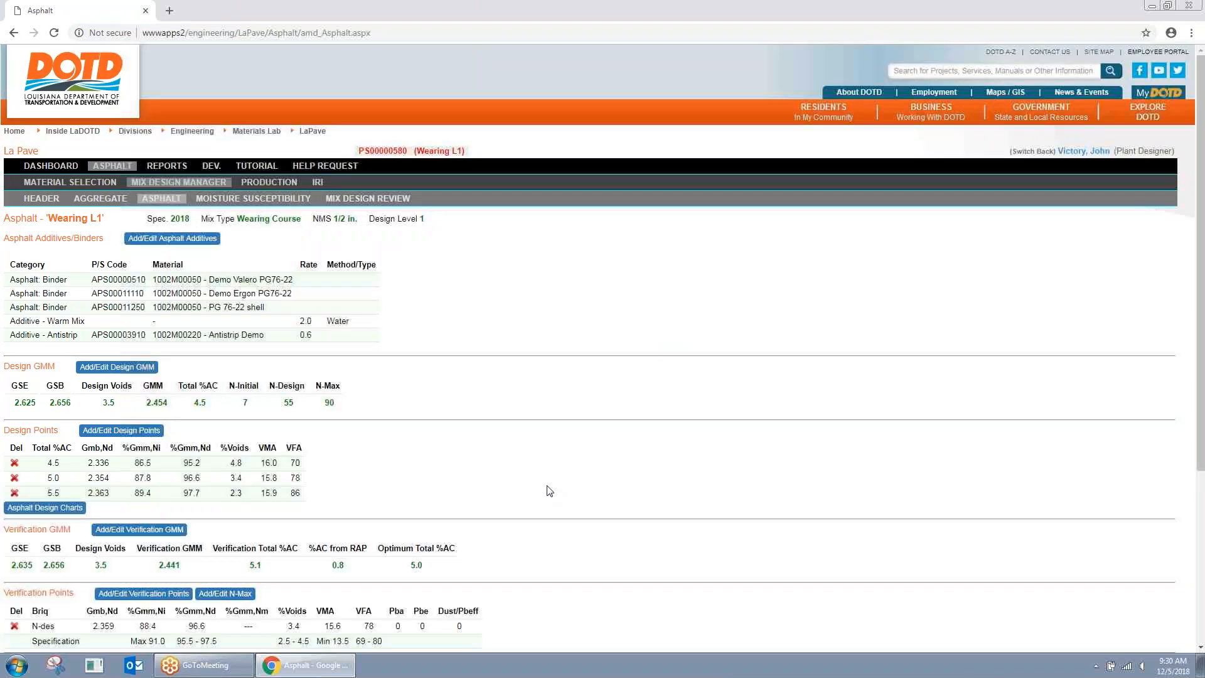
Step: Try viewing the asphalt design charts and close the resulting error page
scroll(358, 439, down, 3)
click(45, 382)
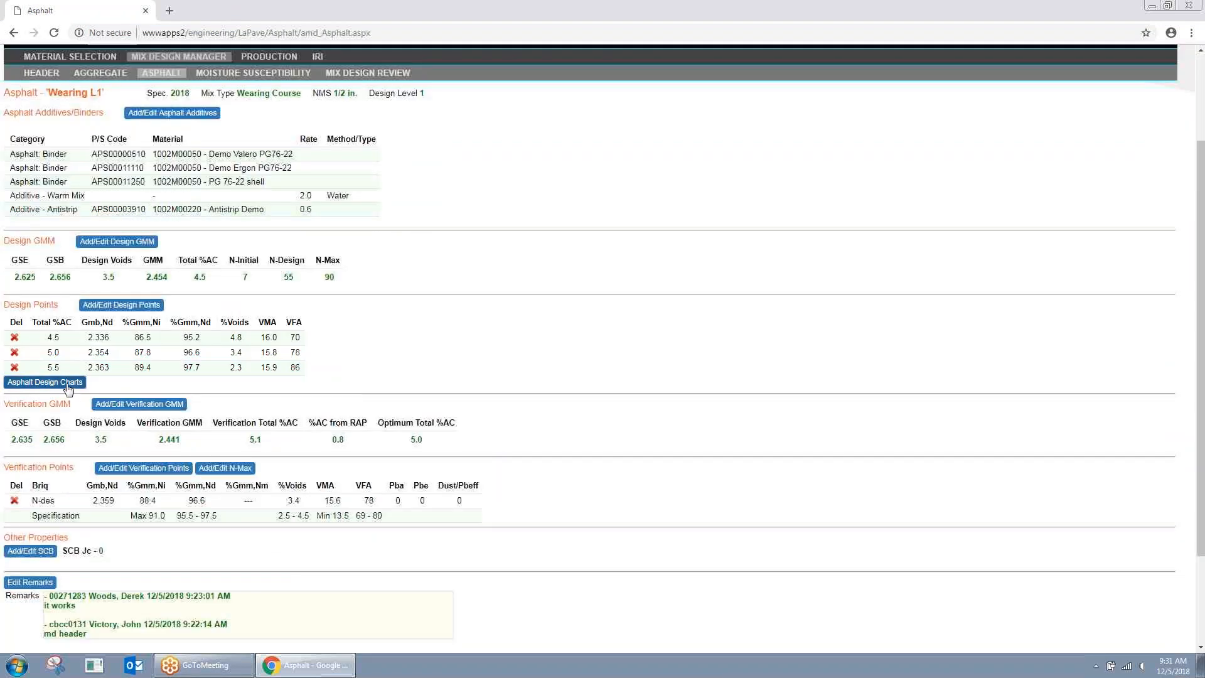
click(295, 11)
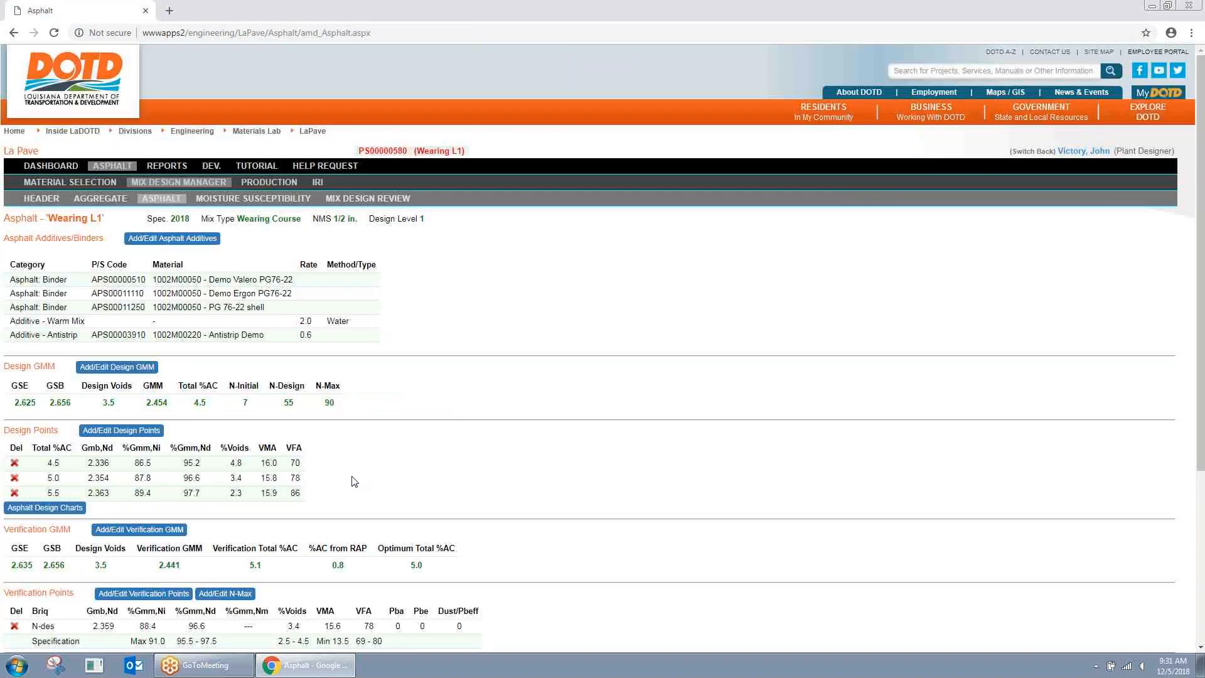
Step: Enter an SCB Jc value of 0.7 under Other Properties and save it
scroll(446, 420, down, 4)
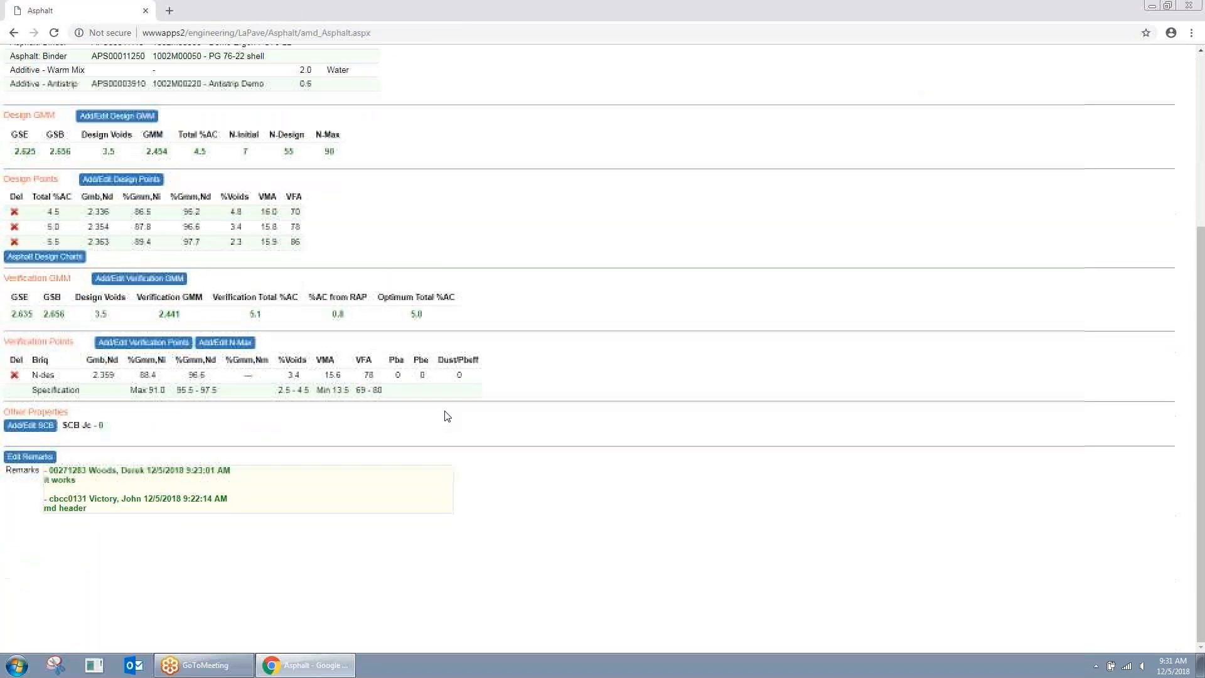
click(40, 433)
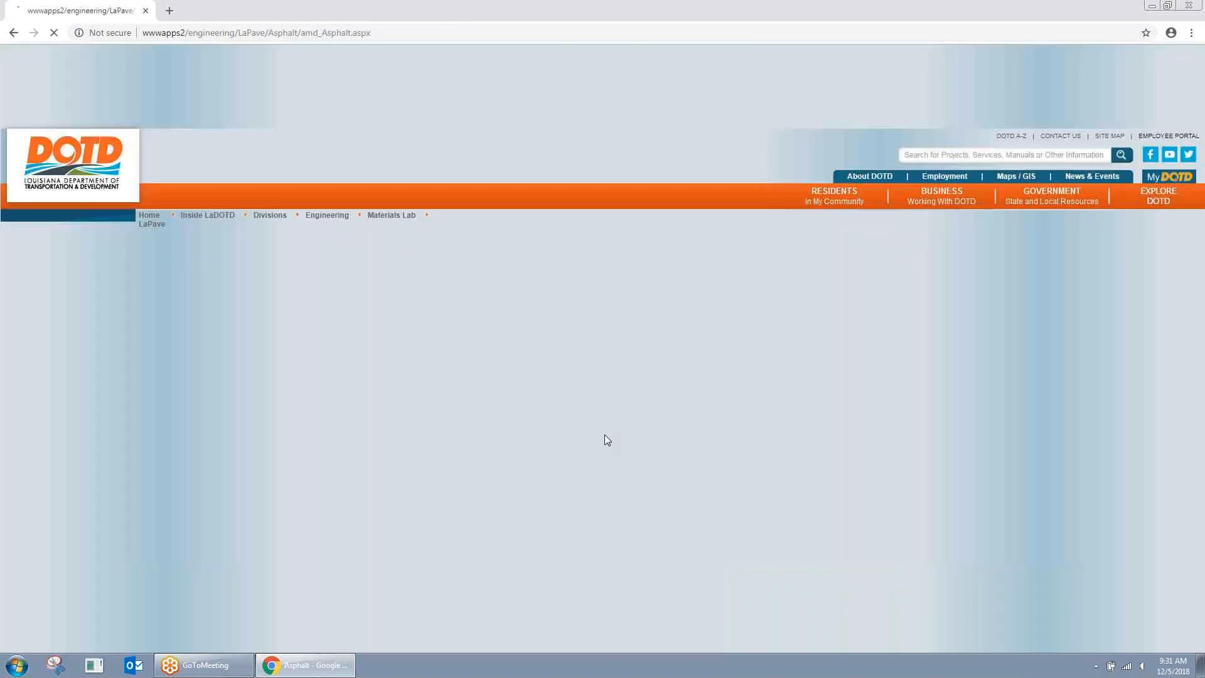
click(590, 347)
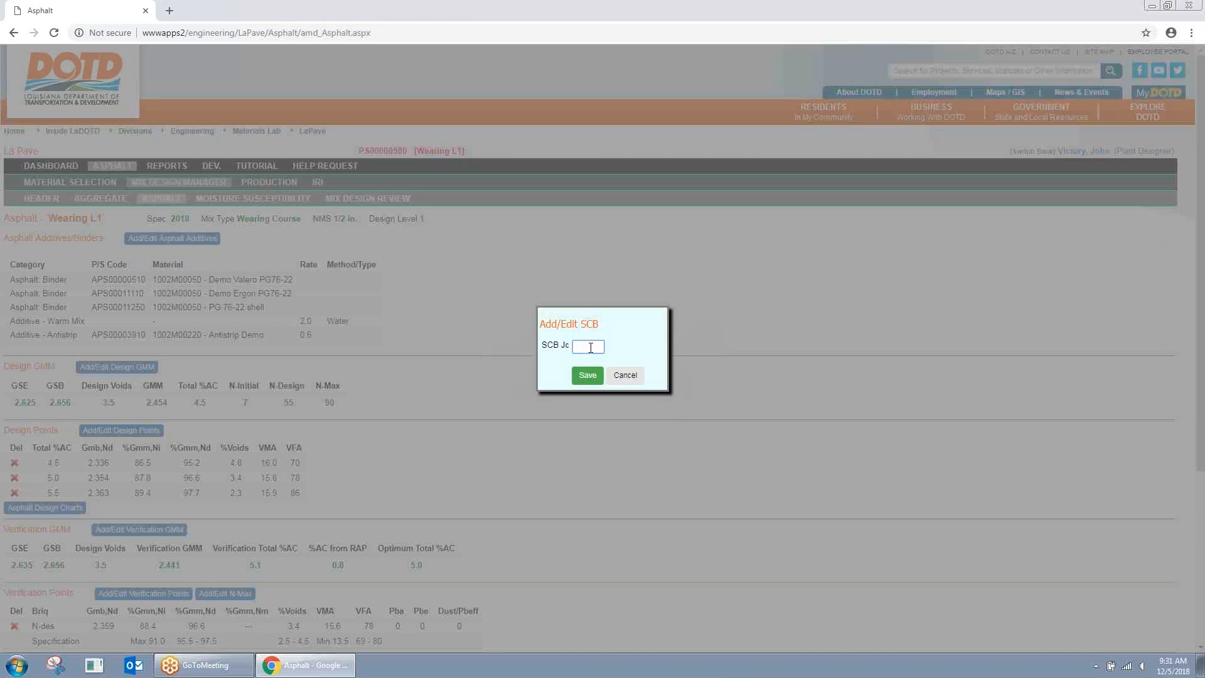
text(0.7)
click(596, 377)
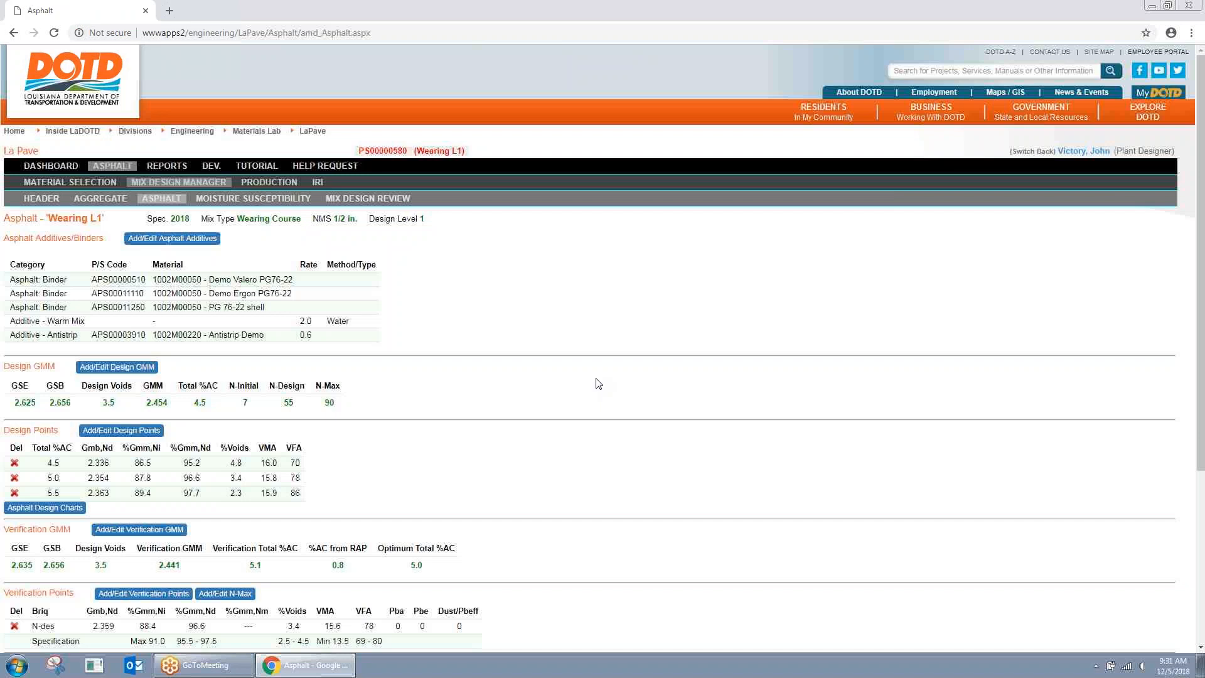
scroll(599, 383, down, 2)
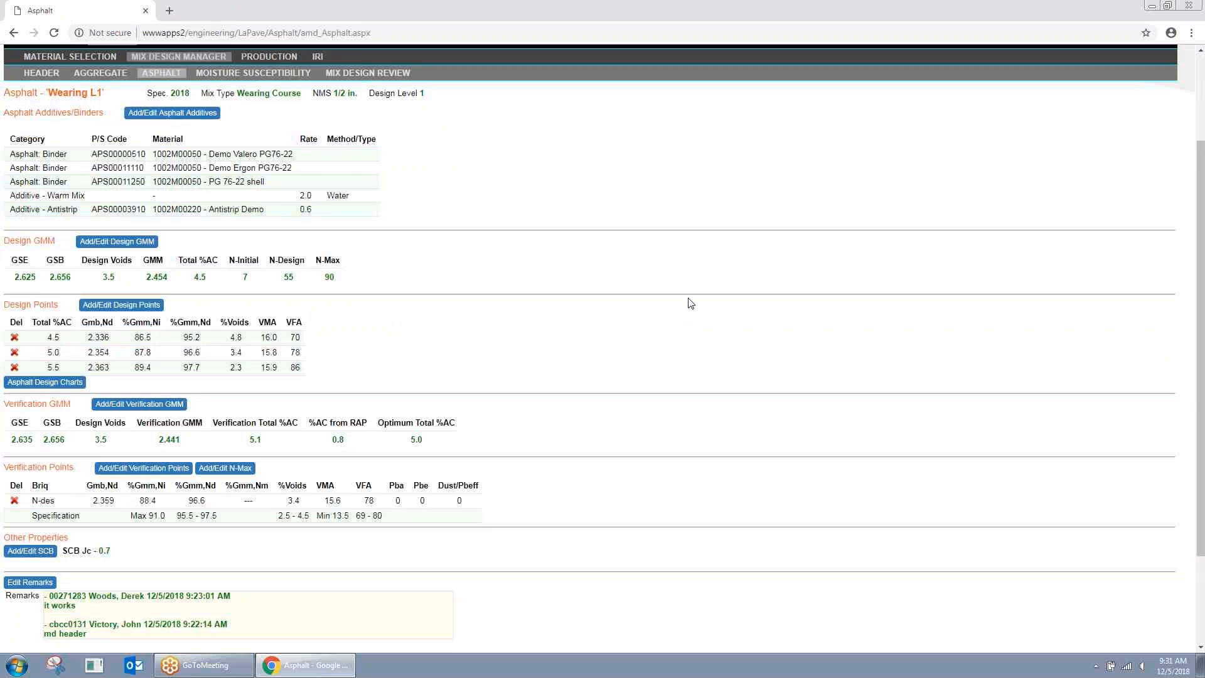
scroll(578, 227, down, 2)
scroll(513, 228, up, 2)
Step: On the Moisture Susceptibility page, start a new loaded wheel test prefilled with specific gravity 2.441 at 50 °C
click(253, 73)
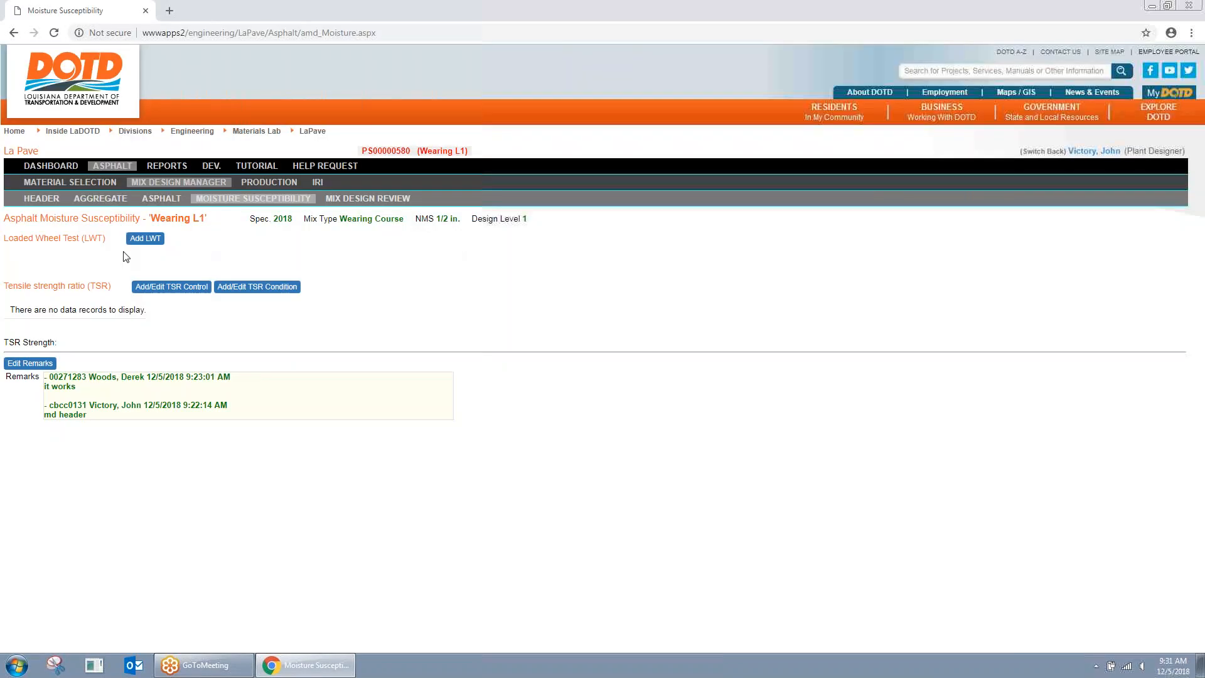
click(142, 240)
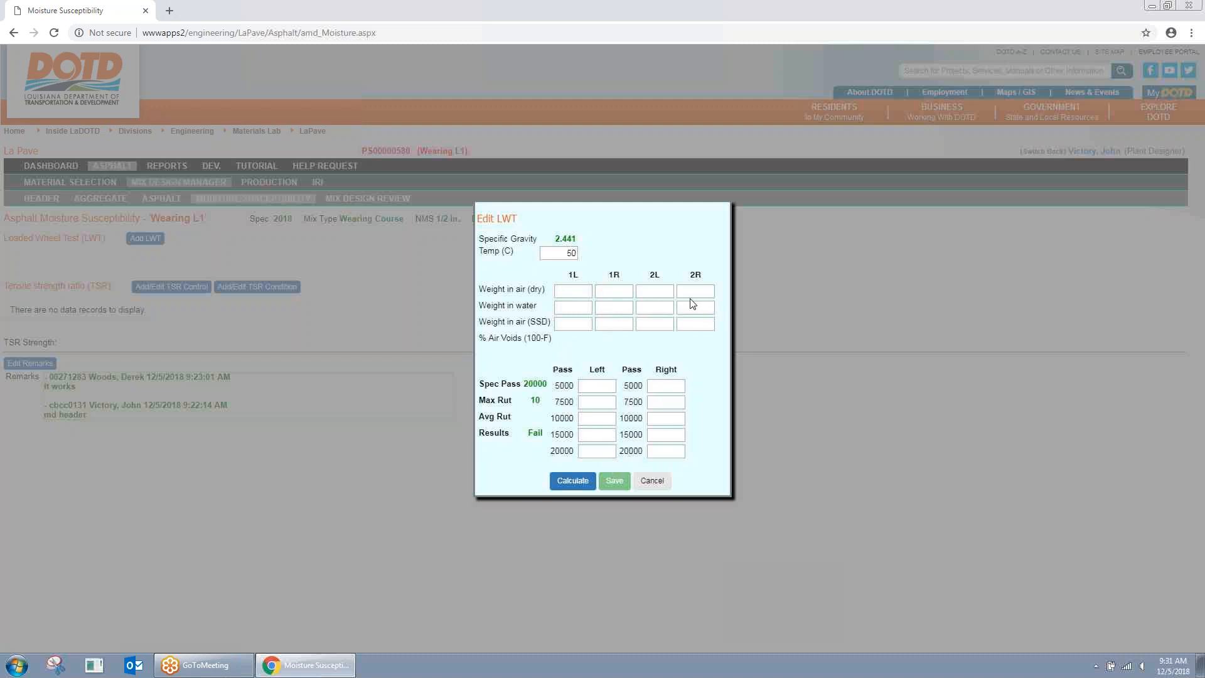
Step: Cancel the new loaded wheel test entry without saving it
click(654, 482)
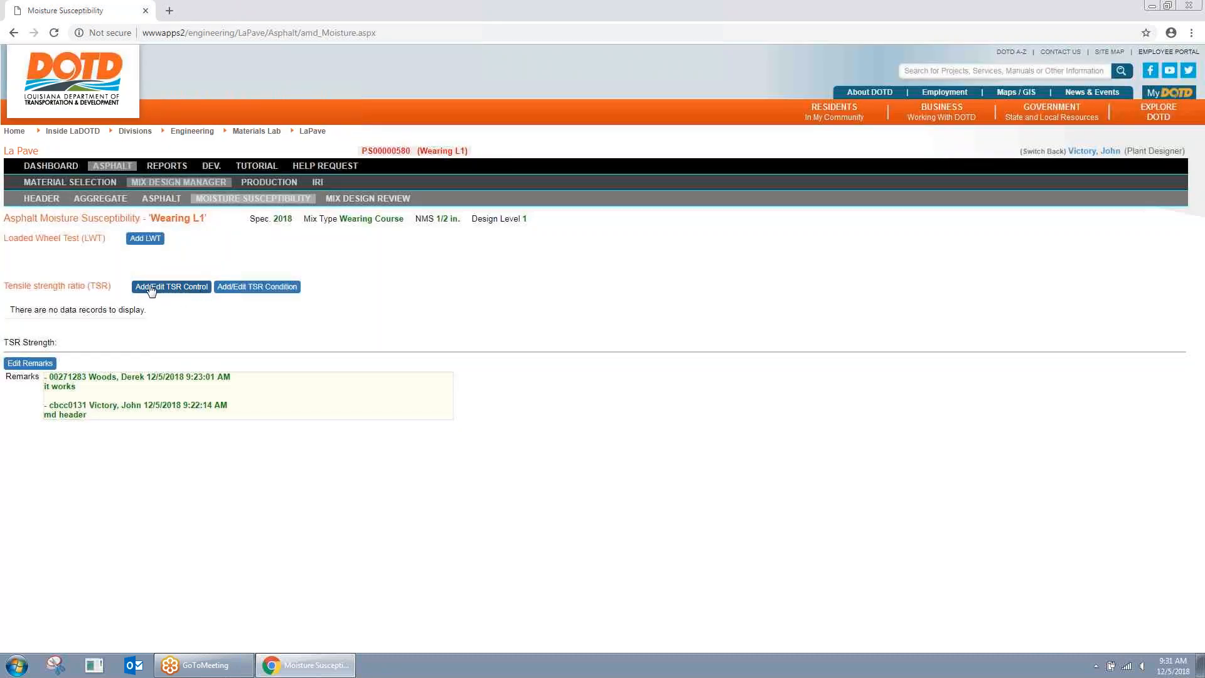
Step: Open the TSR control entry form and close it without saving
click(188, 289)
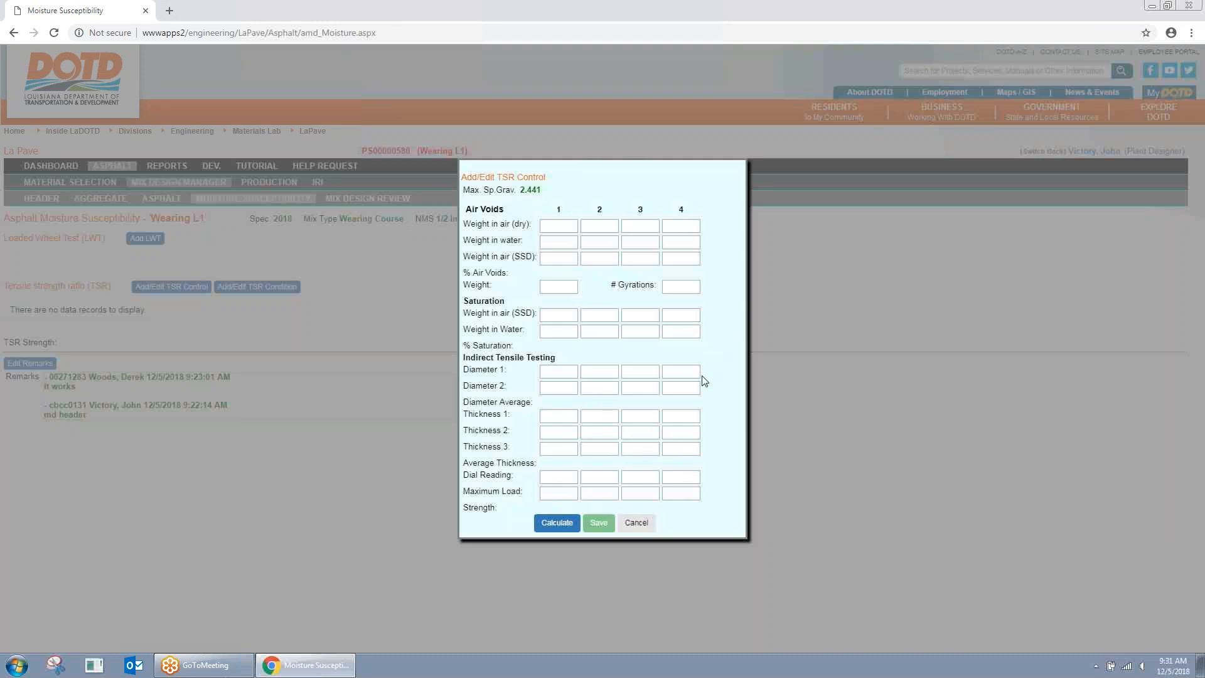
click(640, 522)
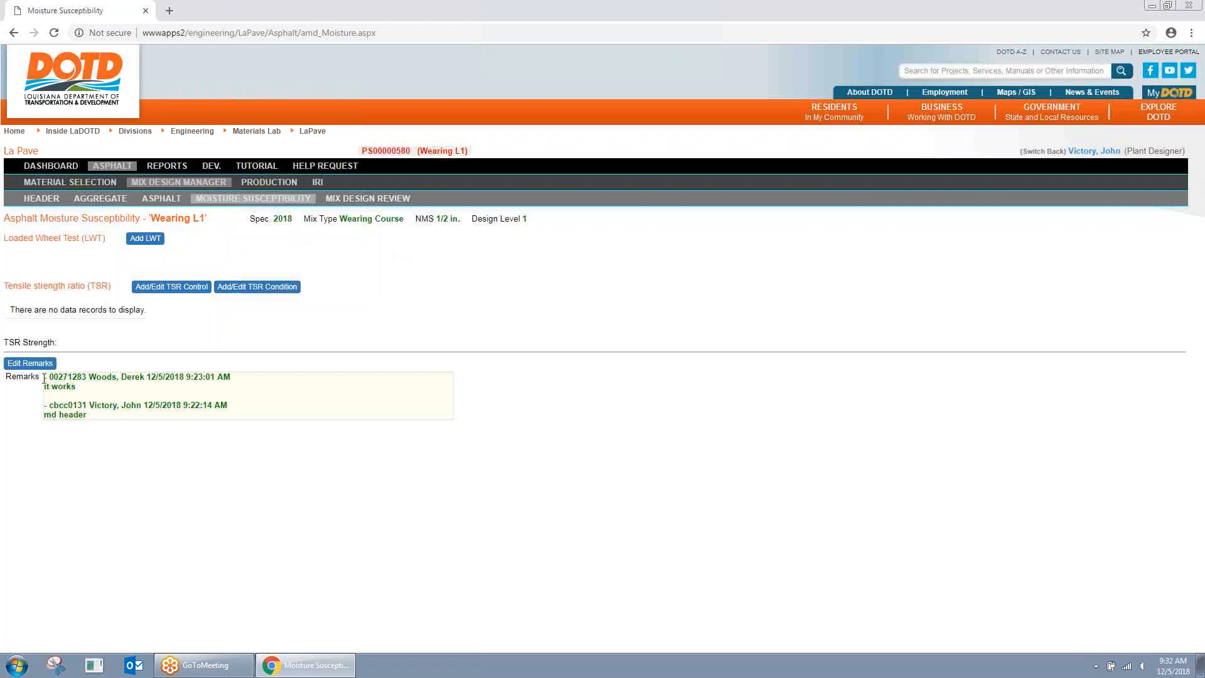
drag(44, 378, 88, 389)
click(96, 391)
Step: Look over the Asphalt binders page, then move to the Wearing L1 Aggregates page
click(181, 201)
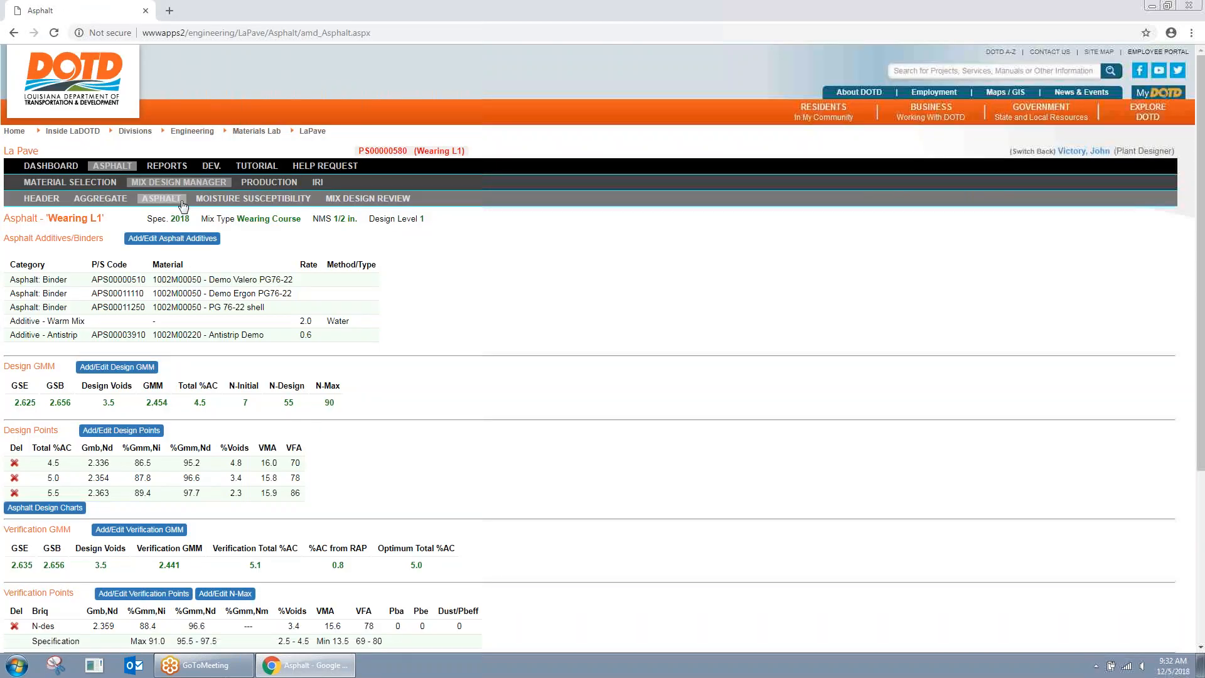
scroll(357, 295, down, 3)
scroll(431, 283, up, 1)
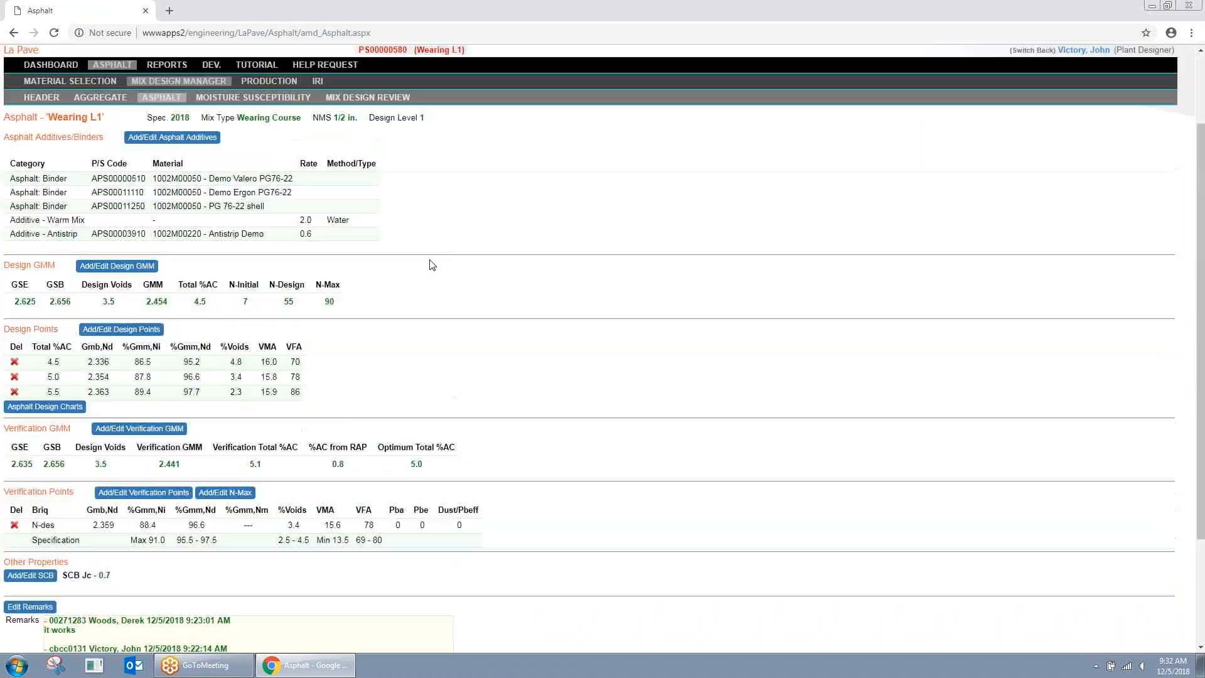
scroll(431, 264, up, 2)
click(113, 200)
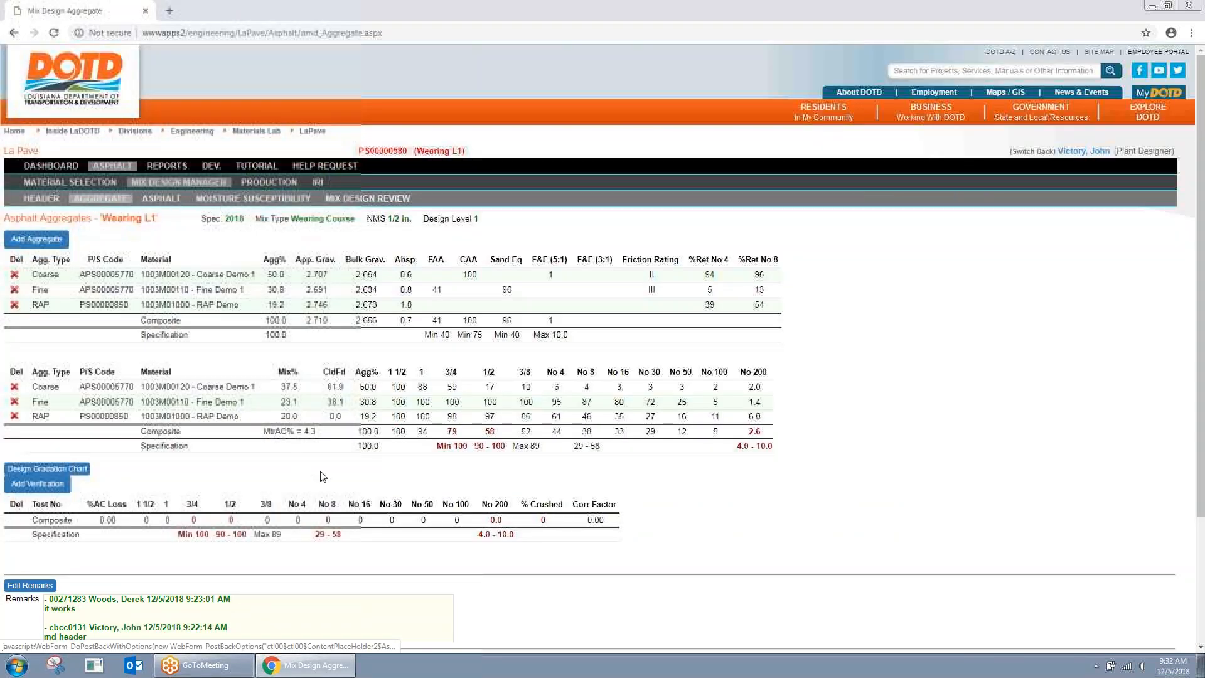
scroll(322, 476, down, 3)
Step: Start a verification test with oven temperature correction and weights 1822, 98.6, 1723, 1660, 1029, 93
click(49, 322)
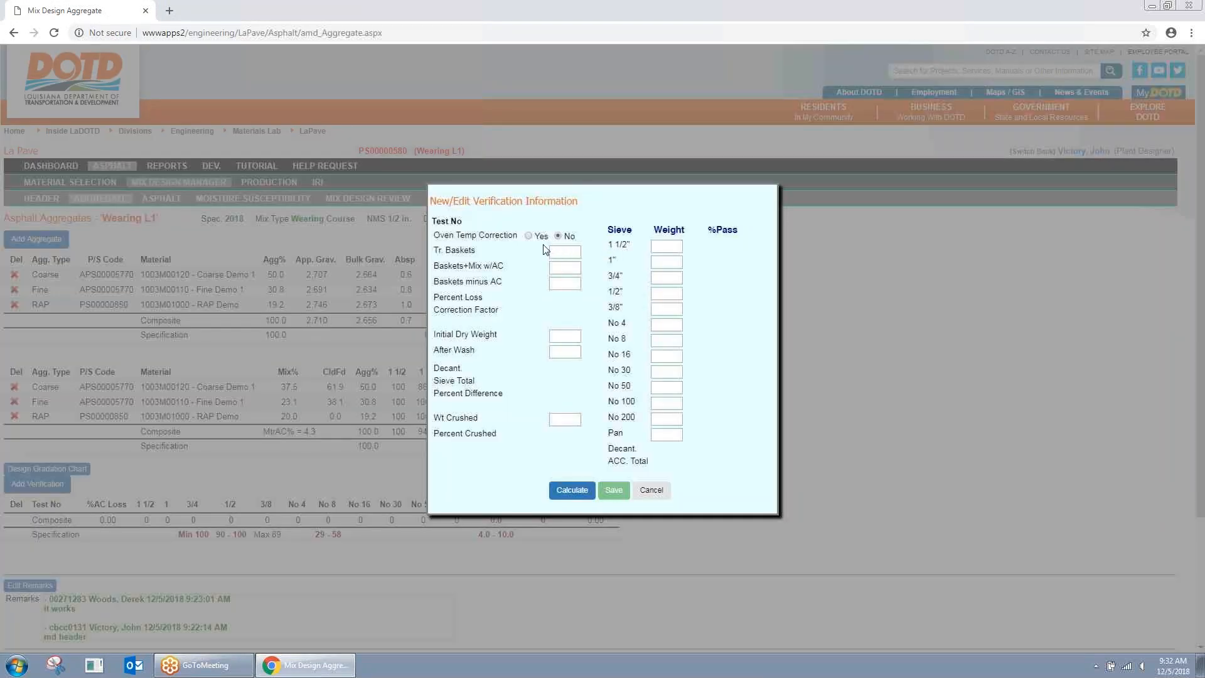
click(531, 236)
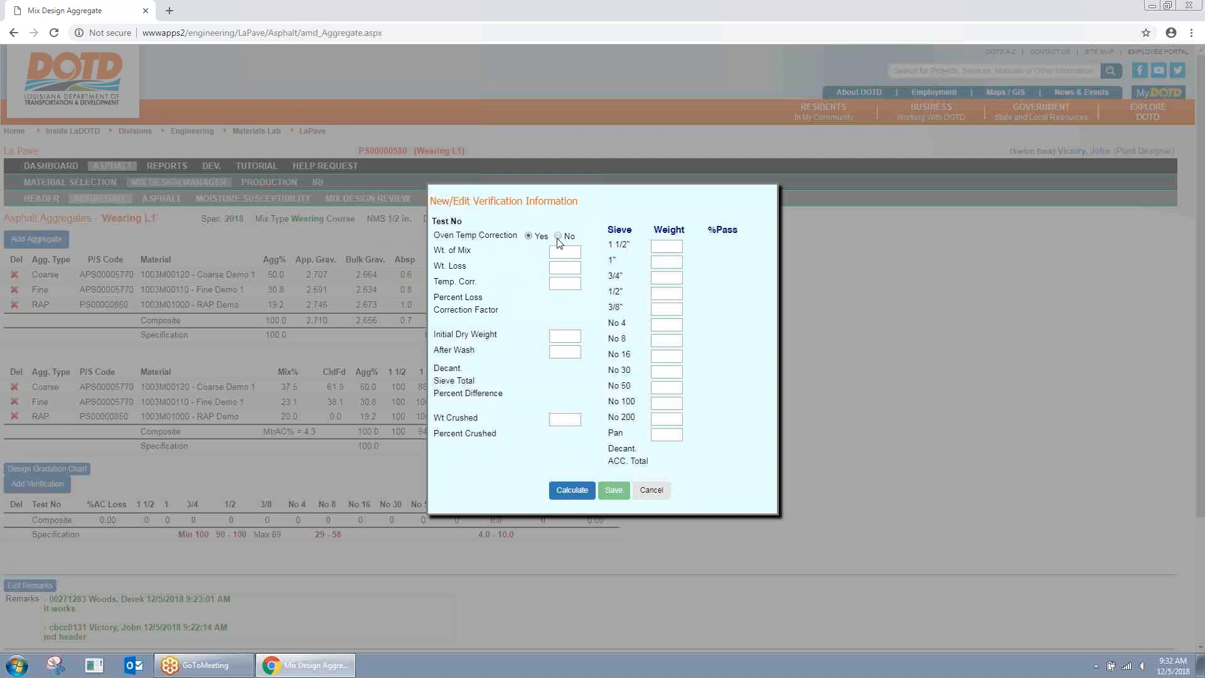
click(563, 250)
text(1822)
key(Tab)
text(98.6)
key(Tab)
key(Tab)
text(1723)
key(Tab)
text(1660)
key(Tab)
text(1029)
Step: Enter sieve weights 295, 648, 224, 185 and 77, calculate, and save the test
key(Tab)
key(Tab)
key(Tab)
key(Tab)
text(93)
key(Tab)
text(295)
key(Tab)
text(648)
key(Tab)
text(224)
key(Tab)
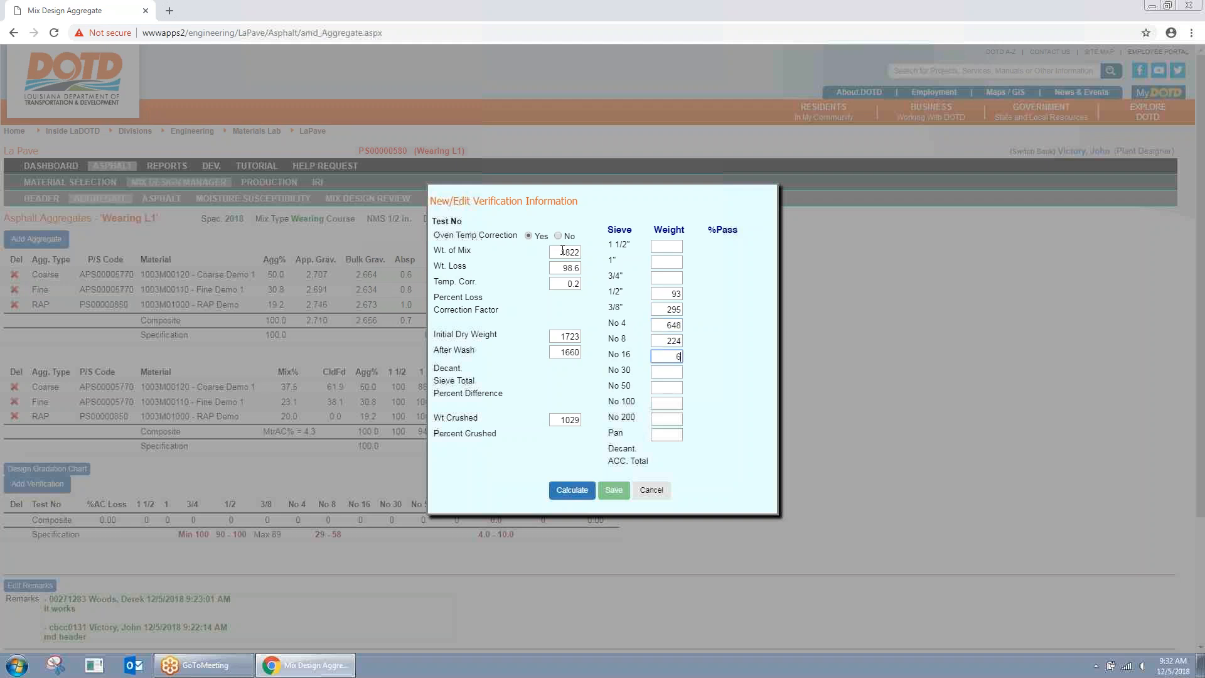
key(Tab)
key(Tab)
text(185)
key(Tab)
text(77)
key(Tab)
key(Tab)
click(555, 490)
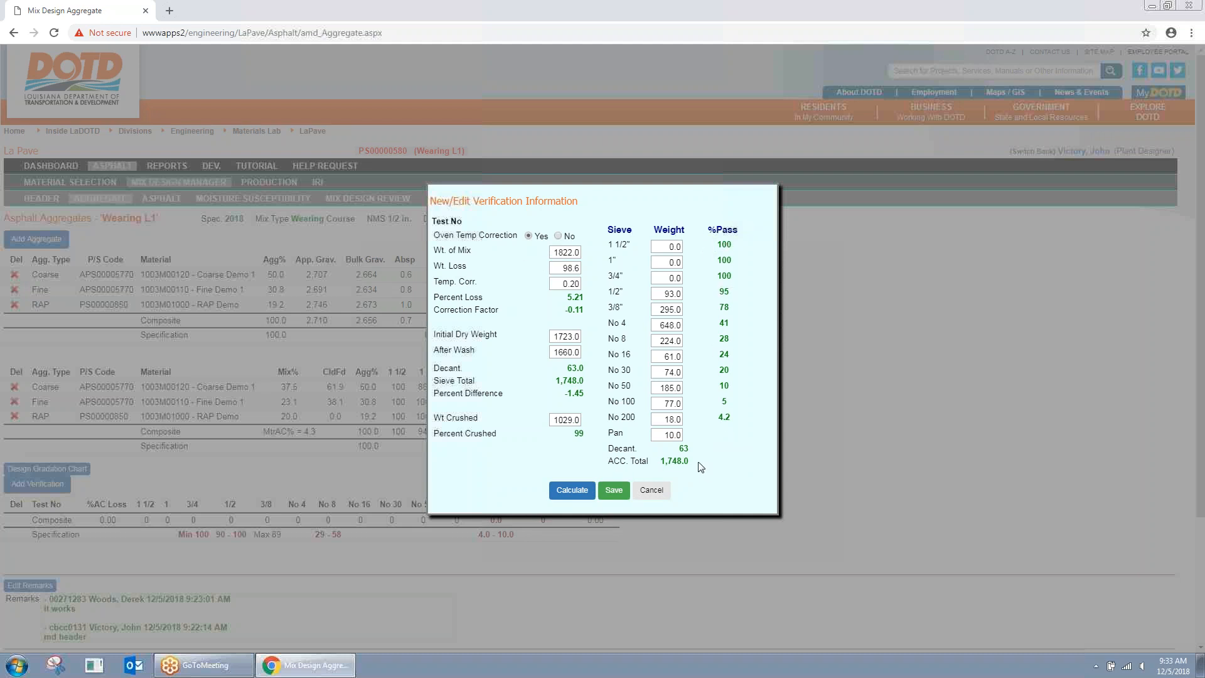
click(613, 489)
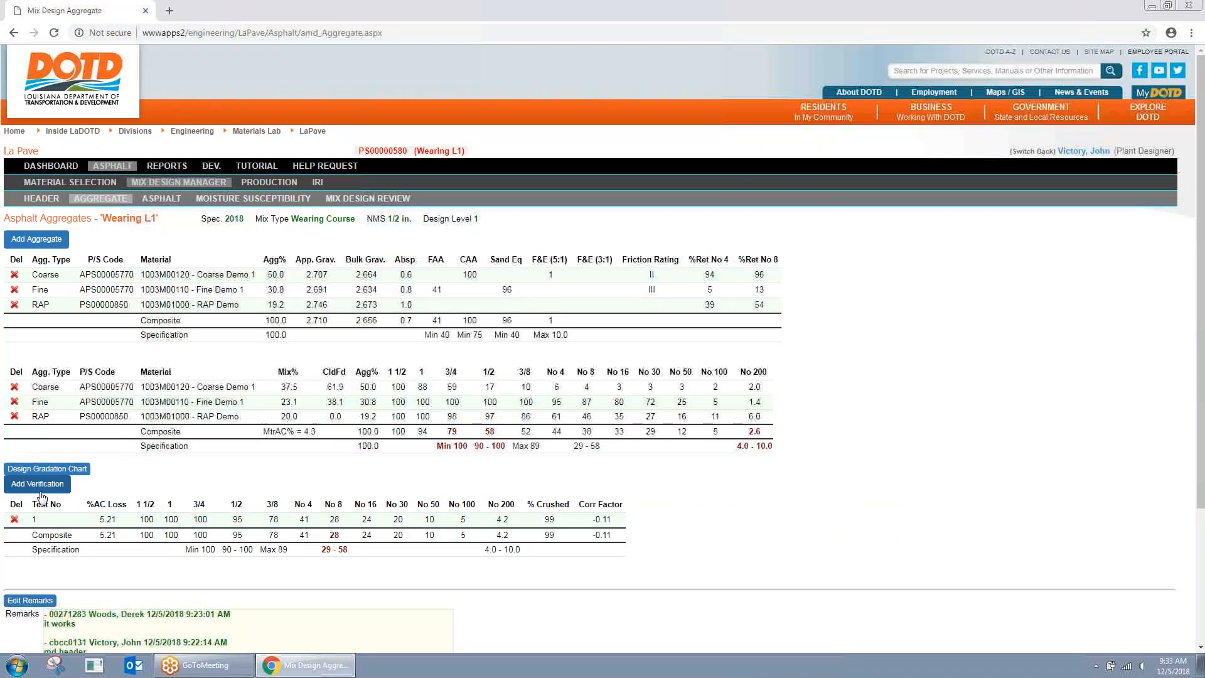
click(47, 488)
click(650, 492)
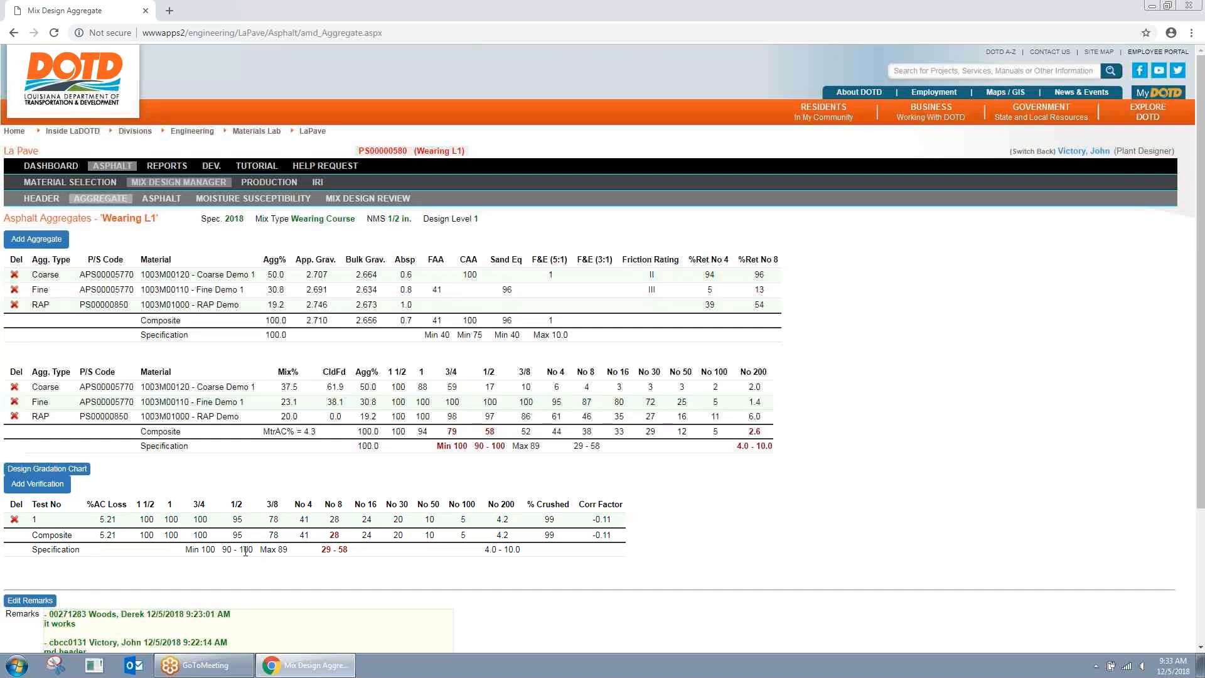
drag(319, 550, 351, 550)
click(382, 569)
scroll(402, 560, down, 1)
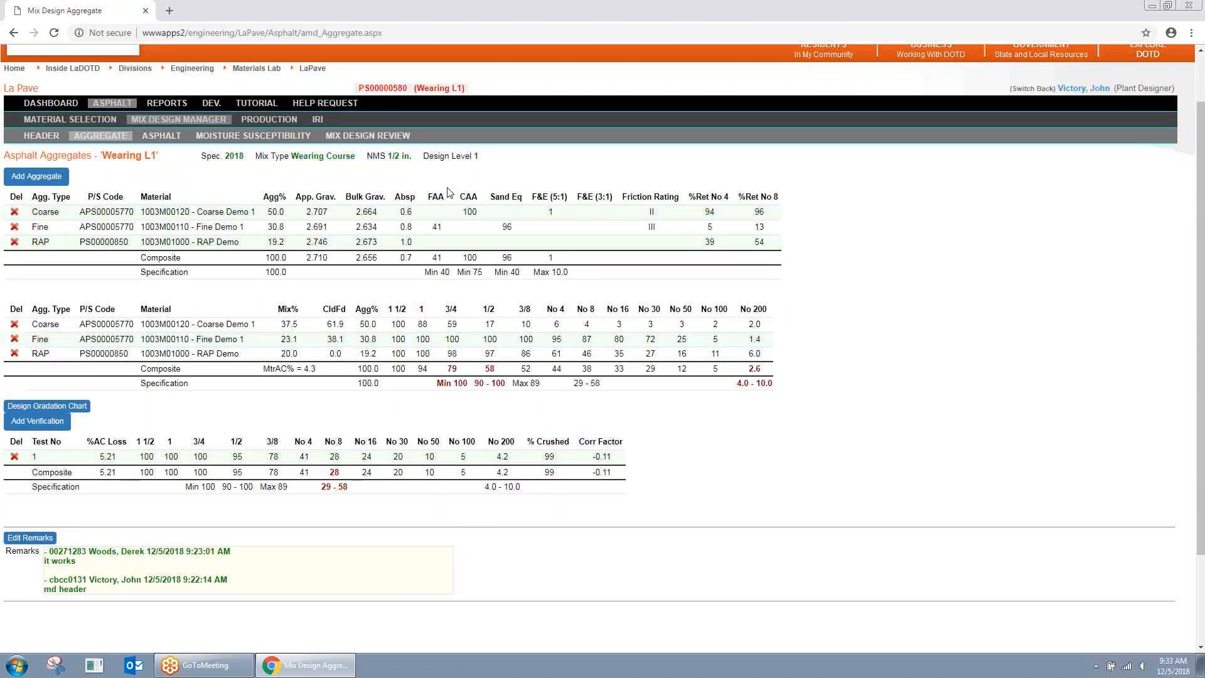
scroll(464, 232, up, 1)
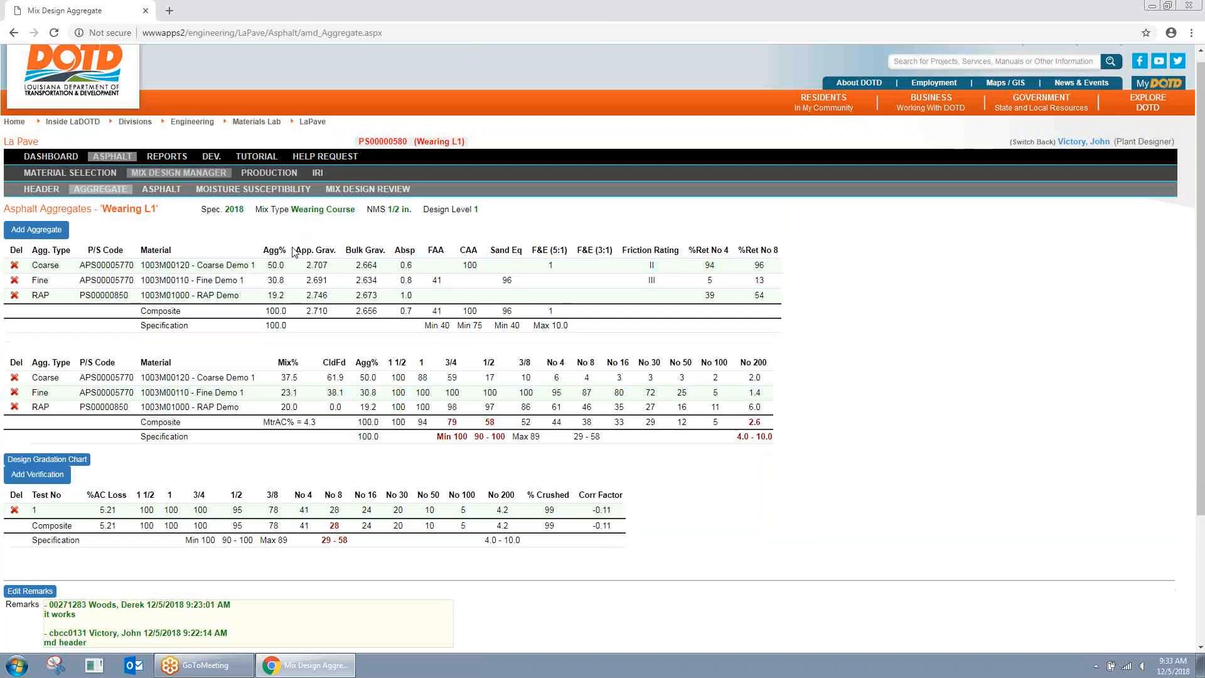
scroll(293, 251, down, 2)
scroll(626, 341, up, 1)
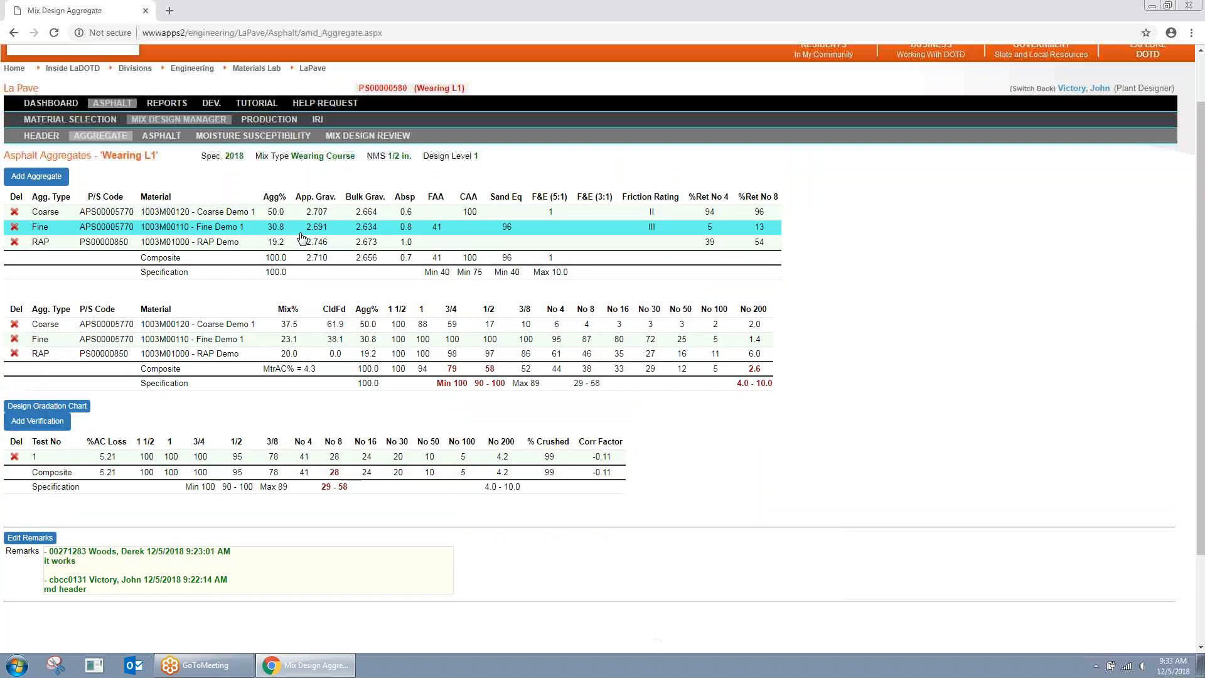
Step: Review the Wearing L1 Mix Design Review tables, including the new verification gradation row
click(380, 135)
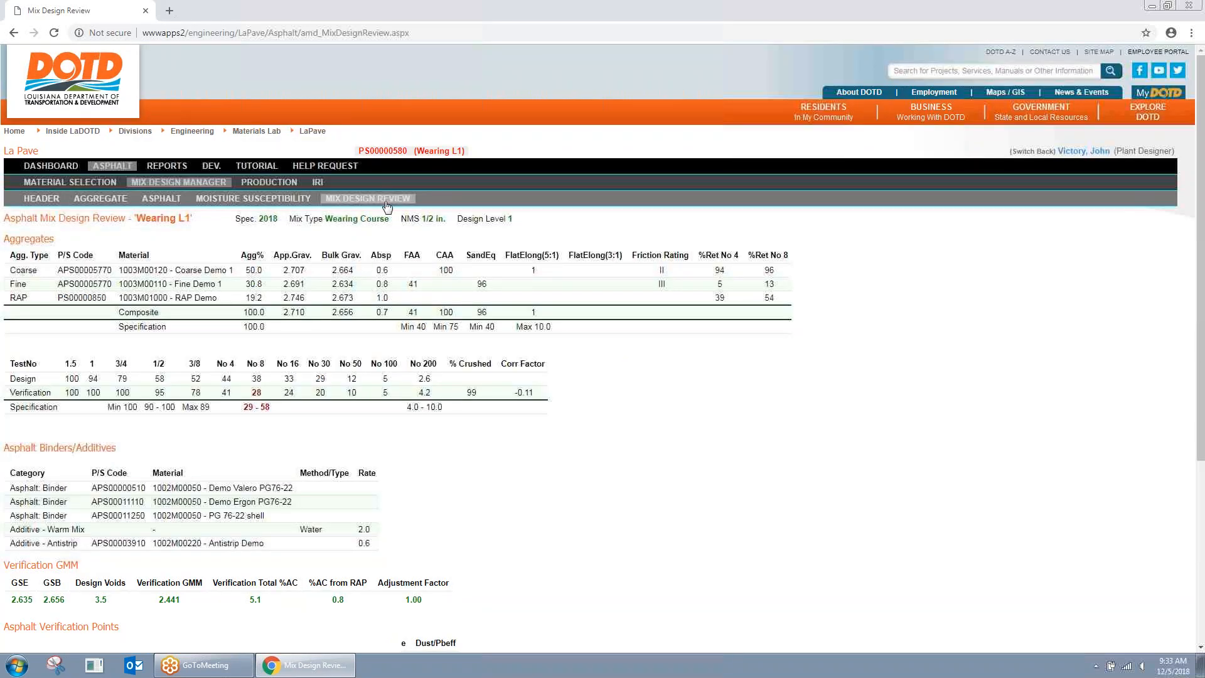
scroll(389, 208, down, 2)
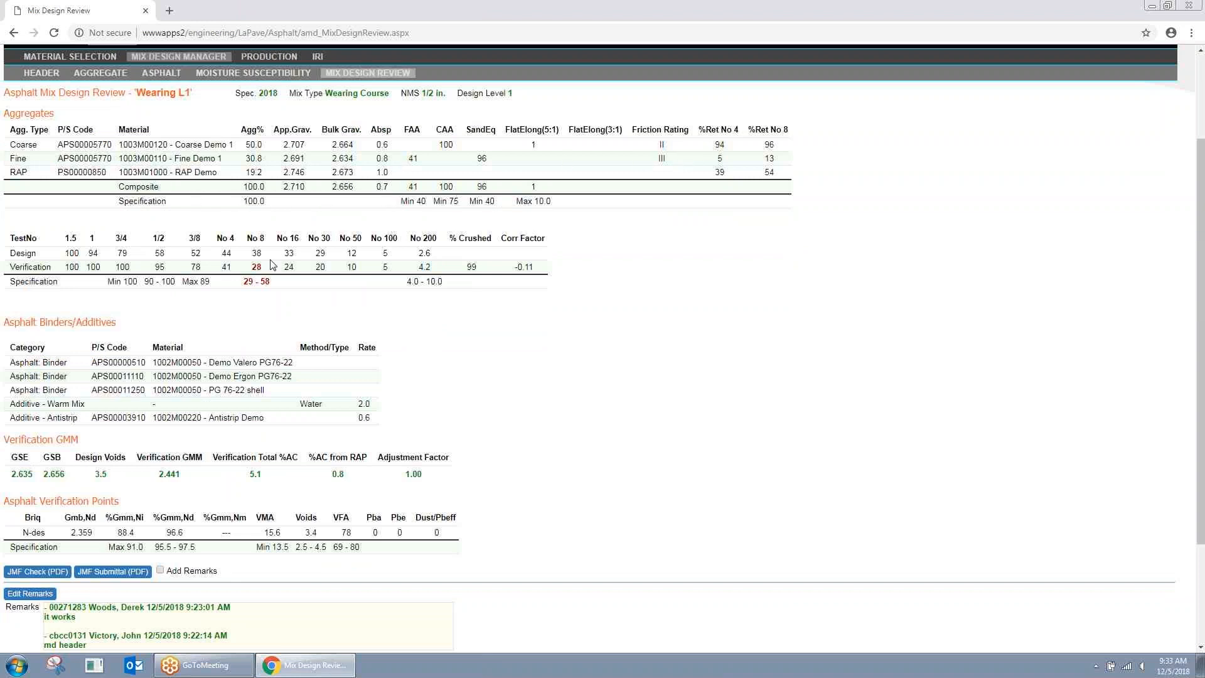
drag(243, 282, 280, 282)
click(268, 217)
scroll(386, 257, down, 1)
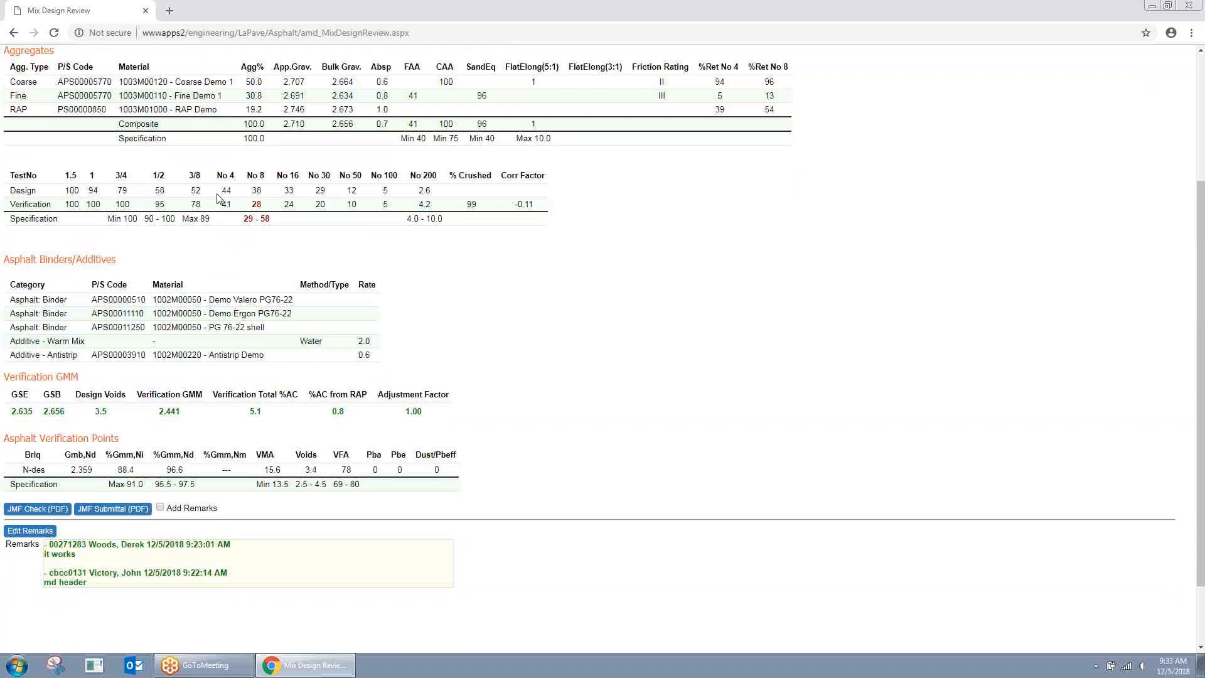
scroll(353, 361, down, 1)
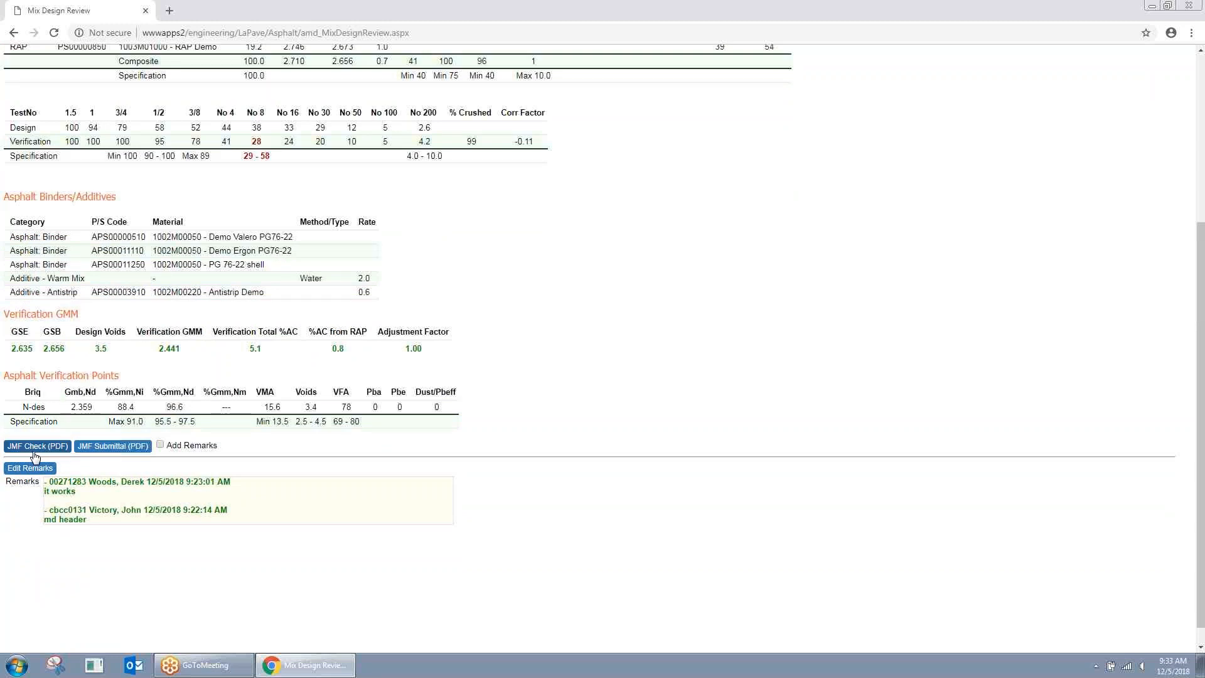
click(54, 449)
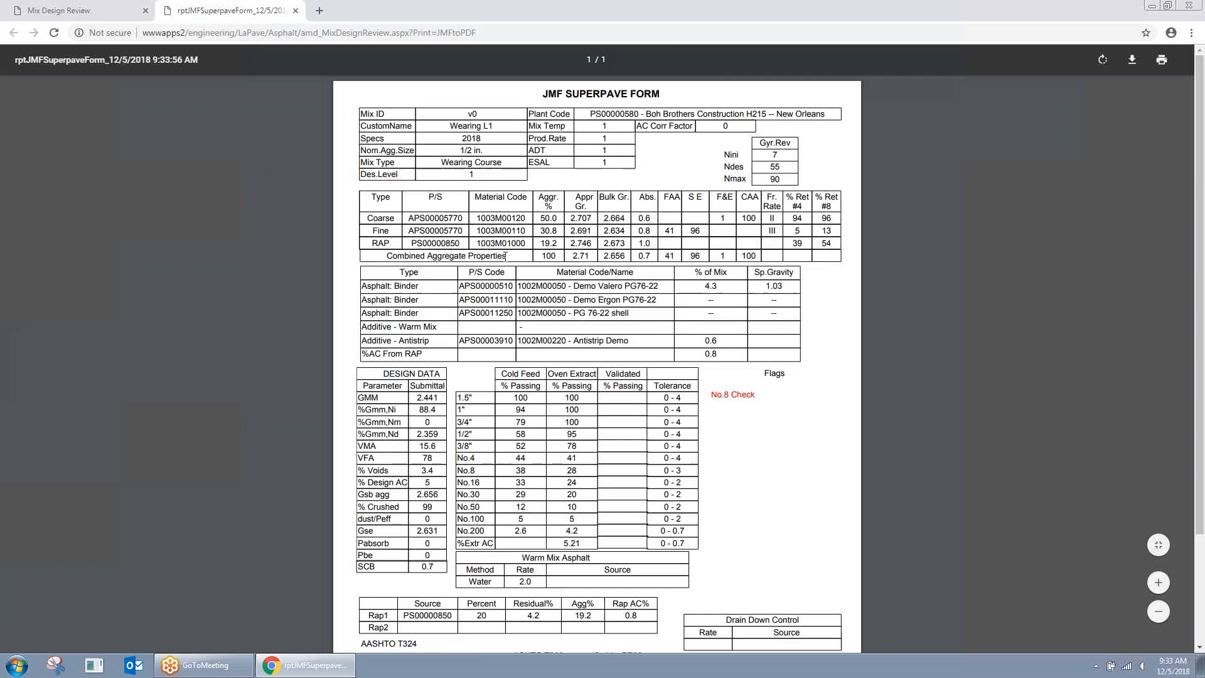
scroll(504, 256, down, 1)
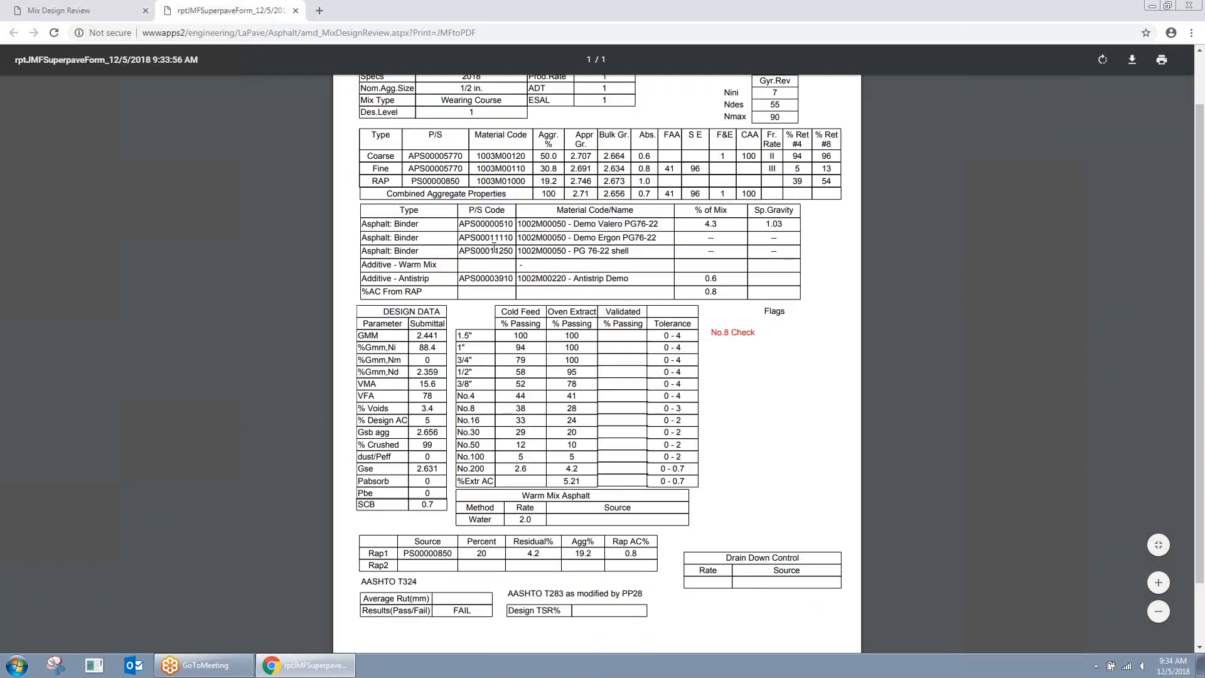
scroll(495, 246, up, 1)
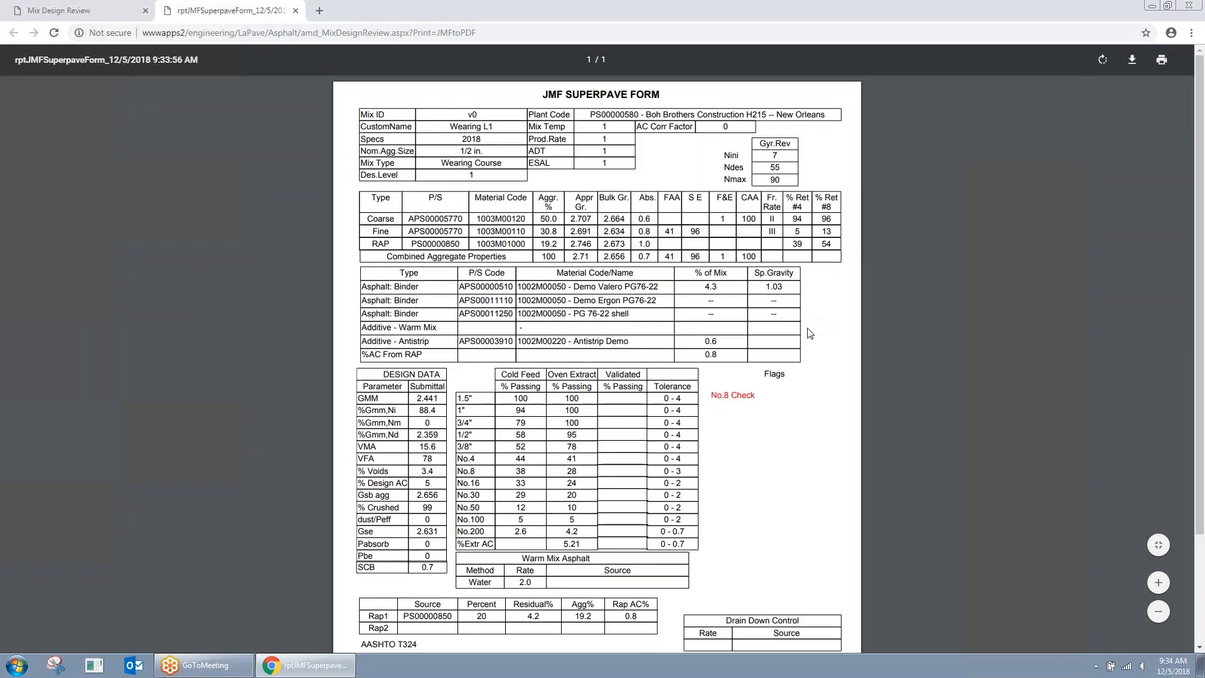
scroll(809, 390, down, 1)
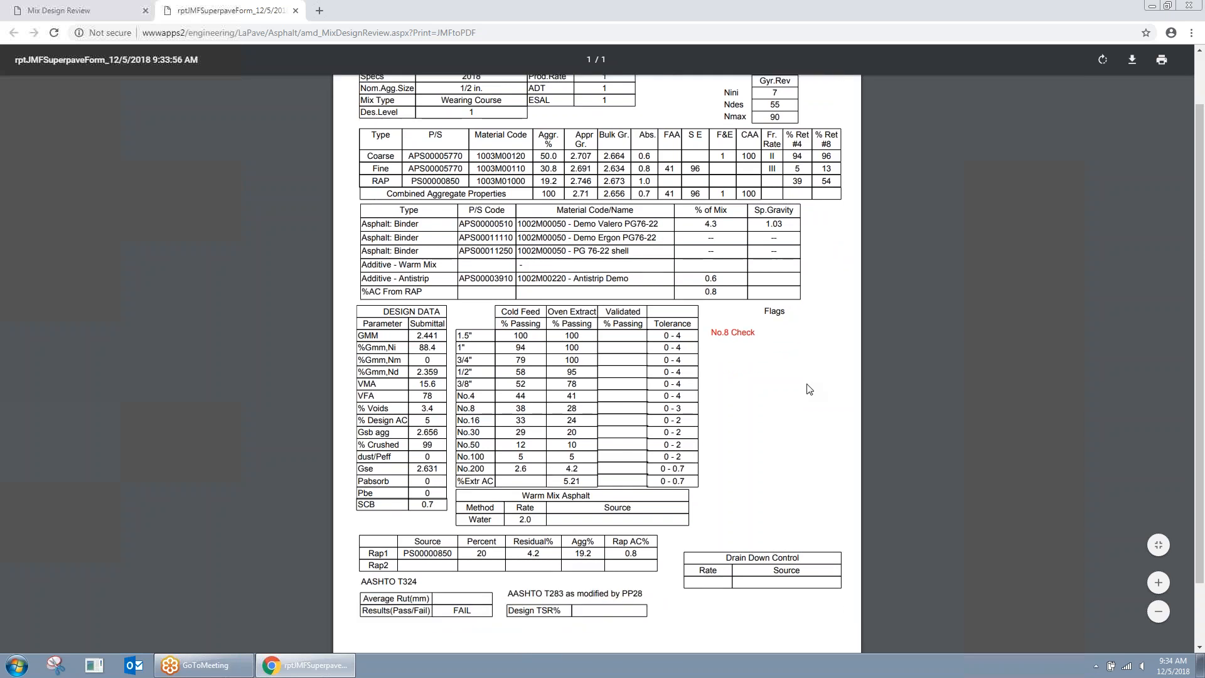
drag(761, 328, 711, 332)
click(802, 339)
scroll(781, 438, up, 1)
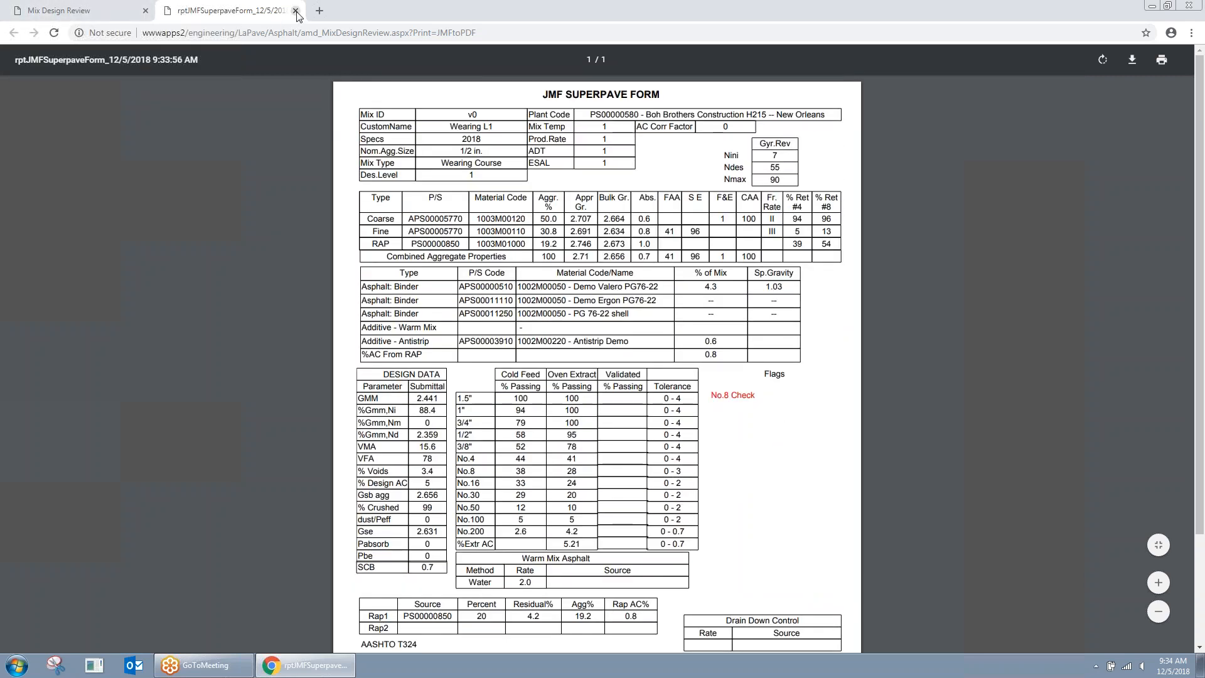
click(296, 10)
scroll(424, 491, down, 5)
Step: Generate the JMF check sheet PDF and look through it
click(126, 508)
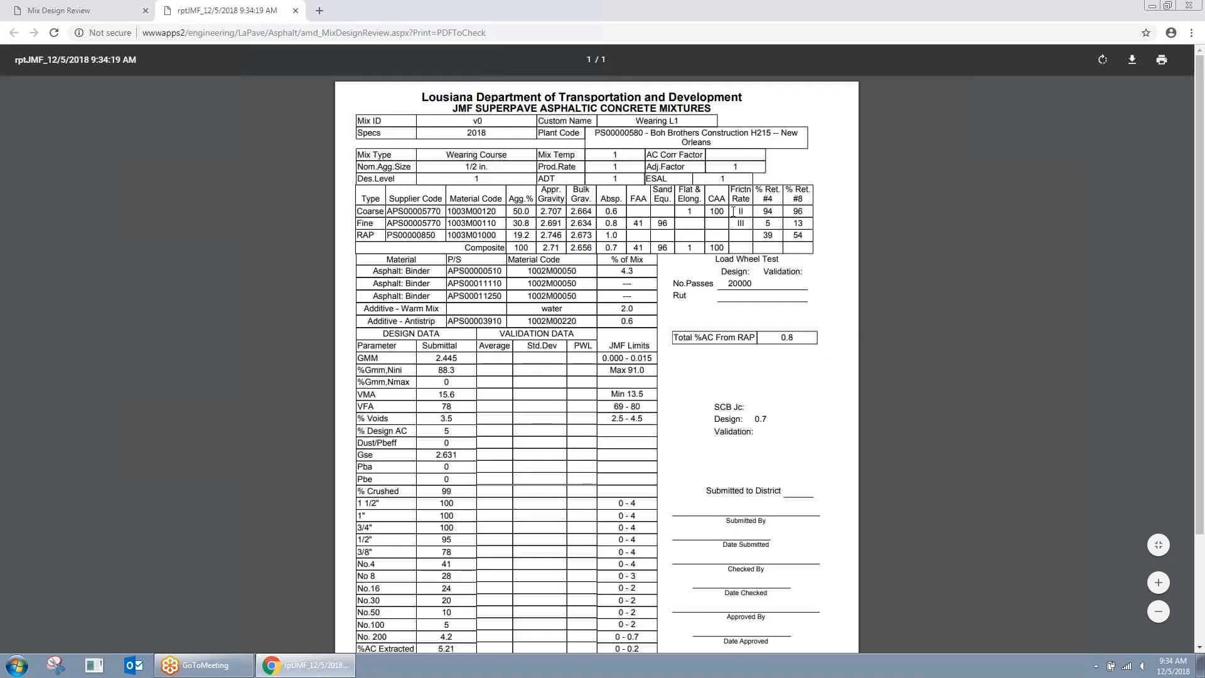
scroll(771, 236, down, 2)
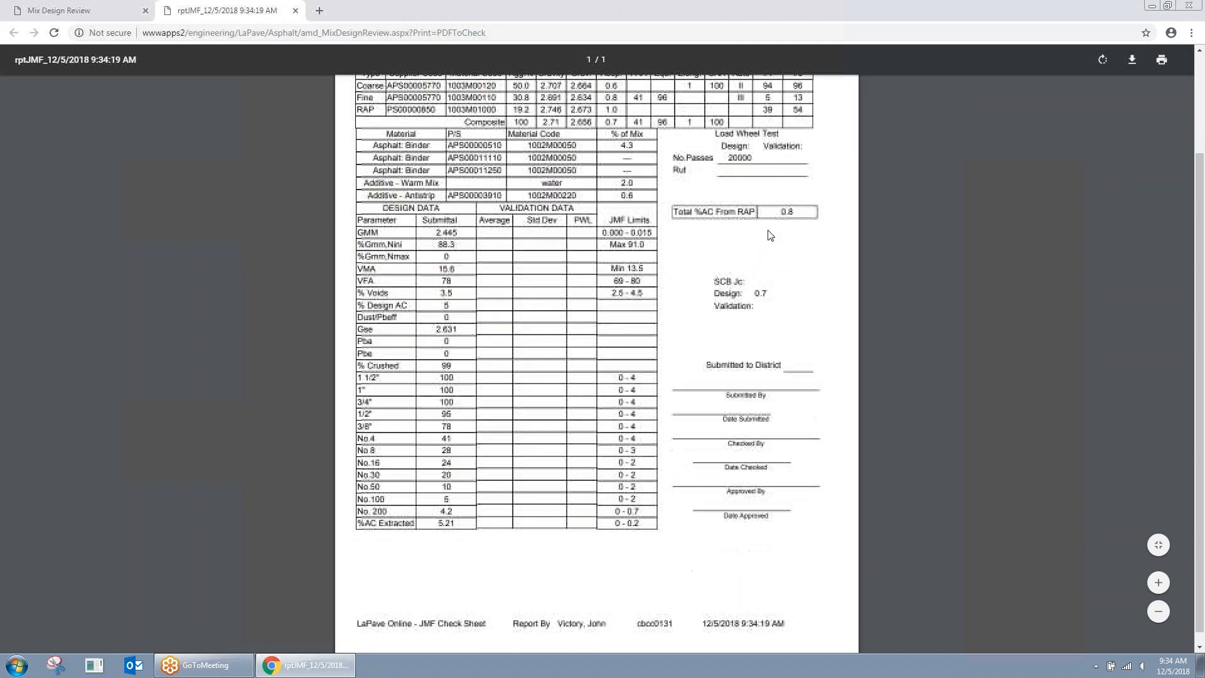
scroll(772, 236, up, 2)
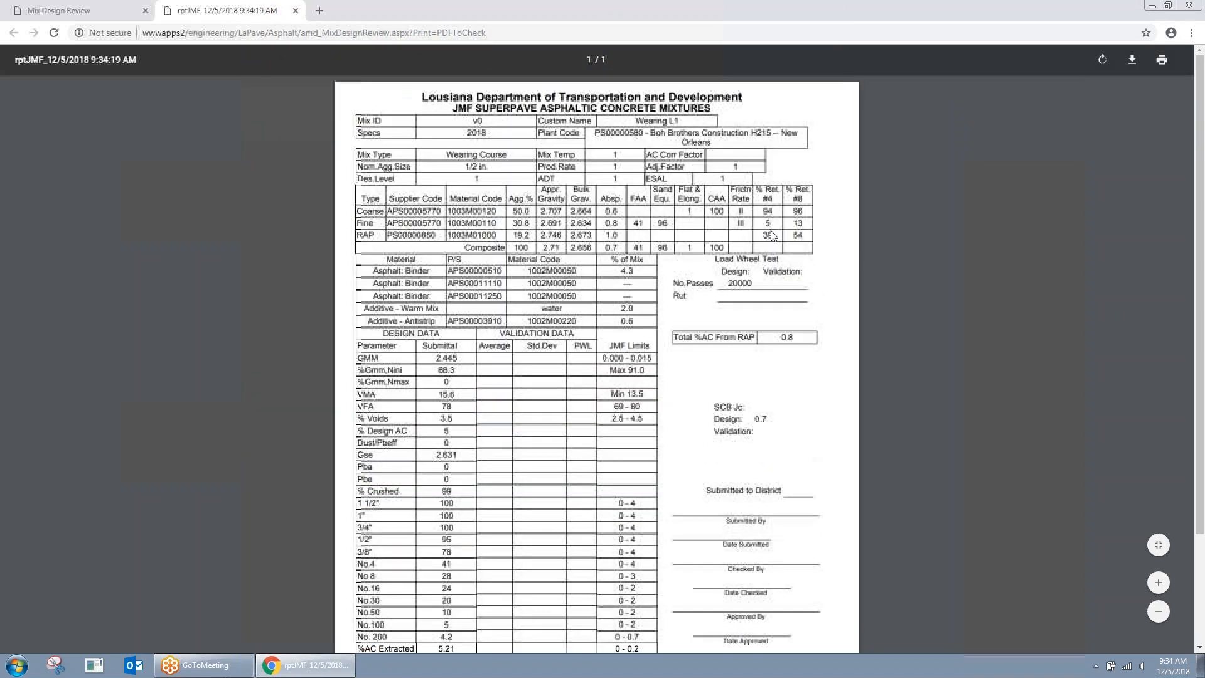
Step: Close the check sheet, turn on Add Remarks, and review the JMF submittal PDF
click(295, 11)
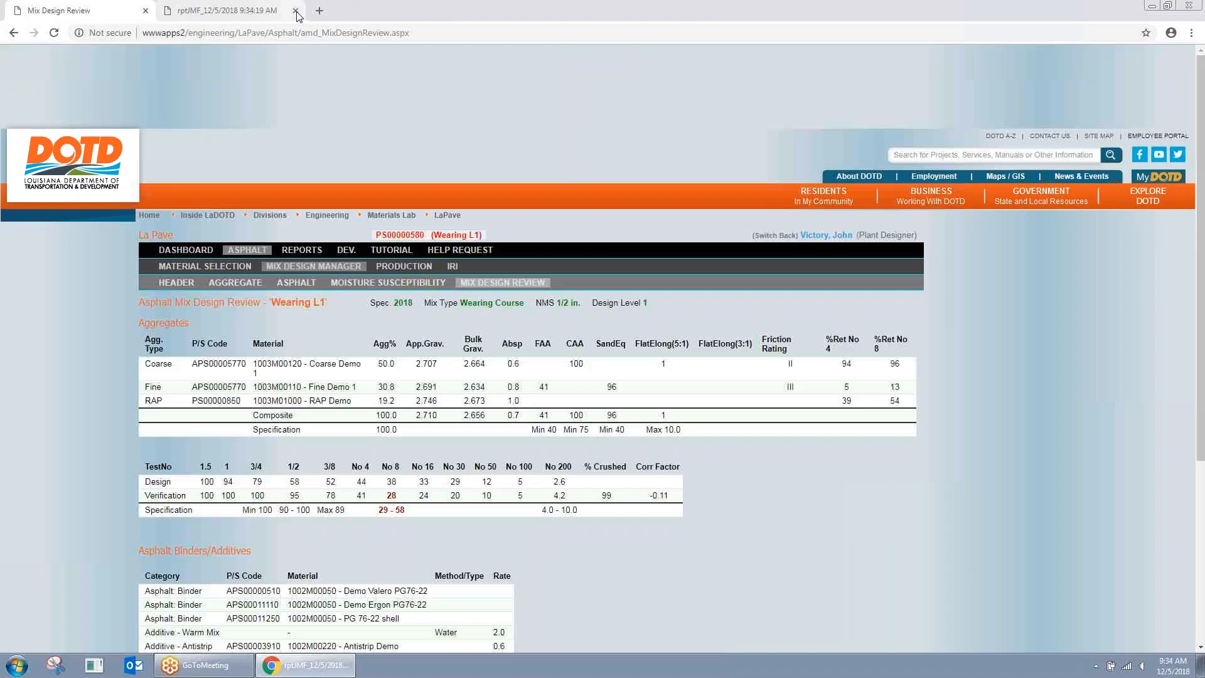
scroll(595, 380, down, 4)
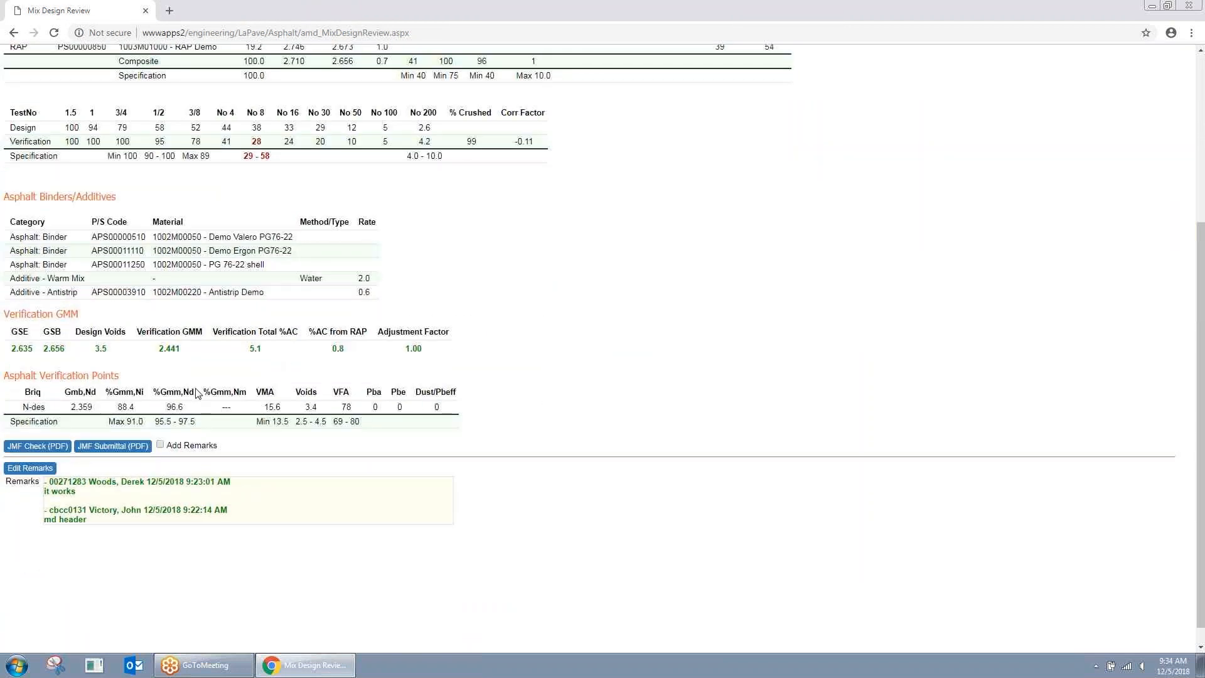
click(161, 444)
click(123, 447)
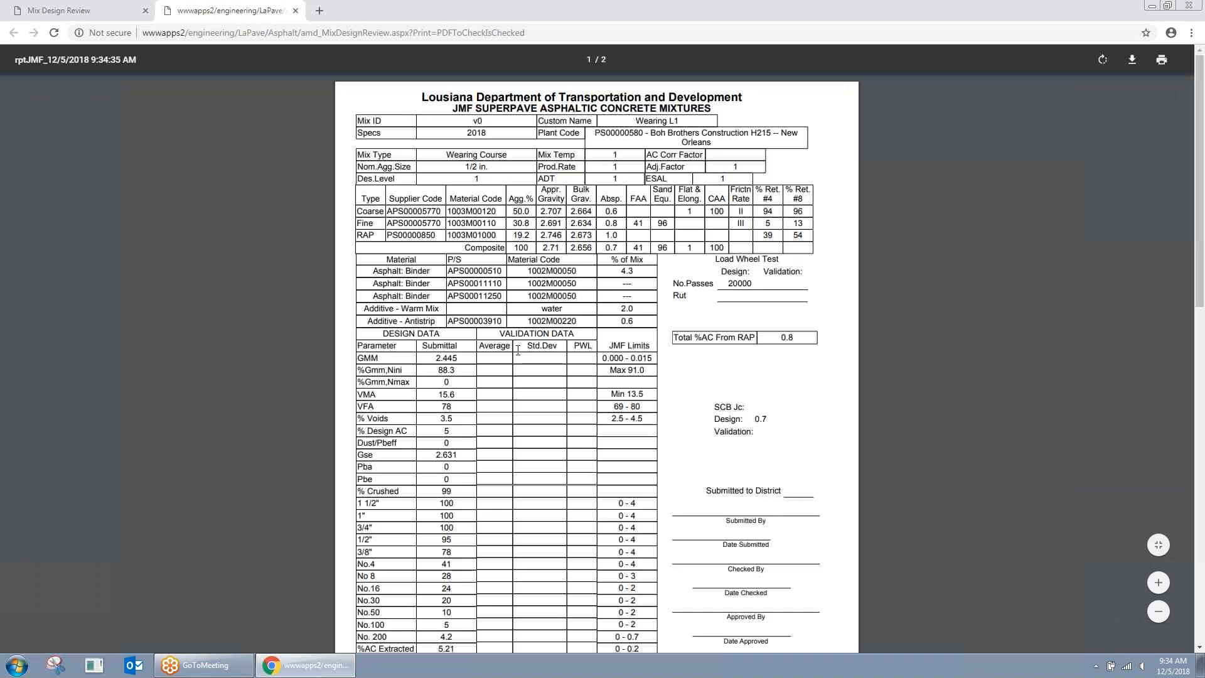
scroll(619, 321, down, 10)
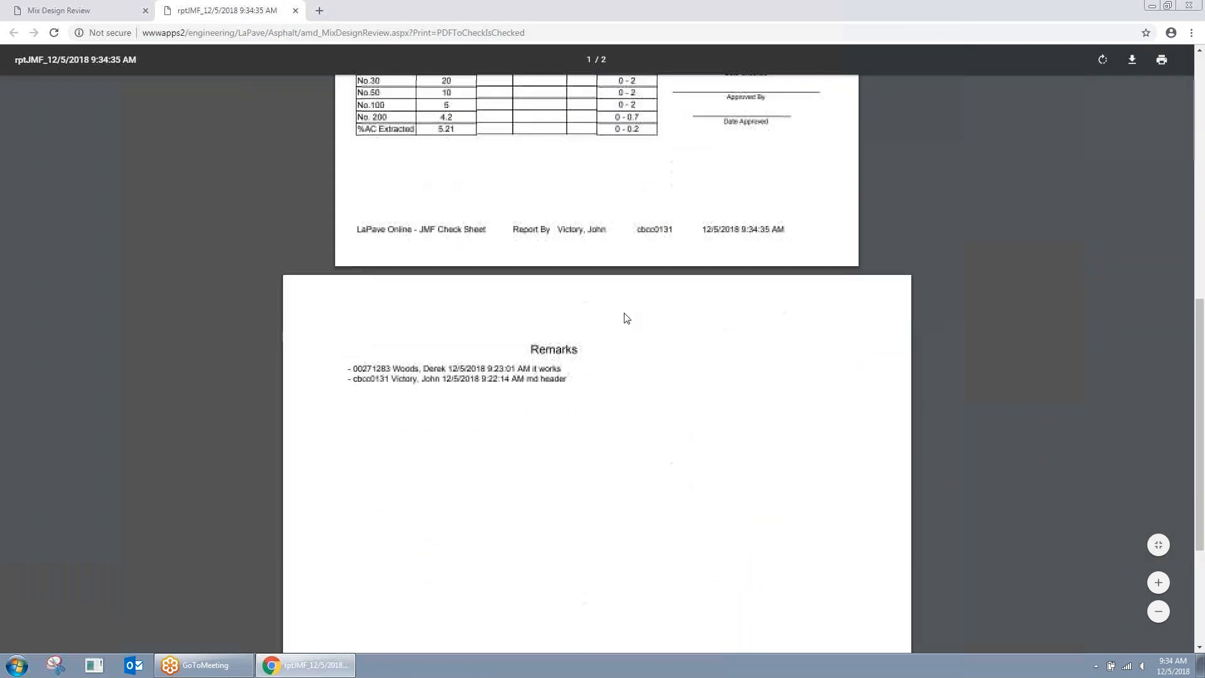
scroll(483, 275, up, 5)
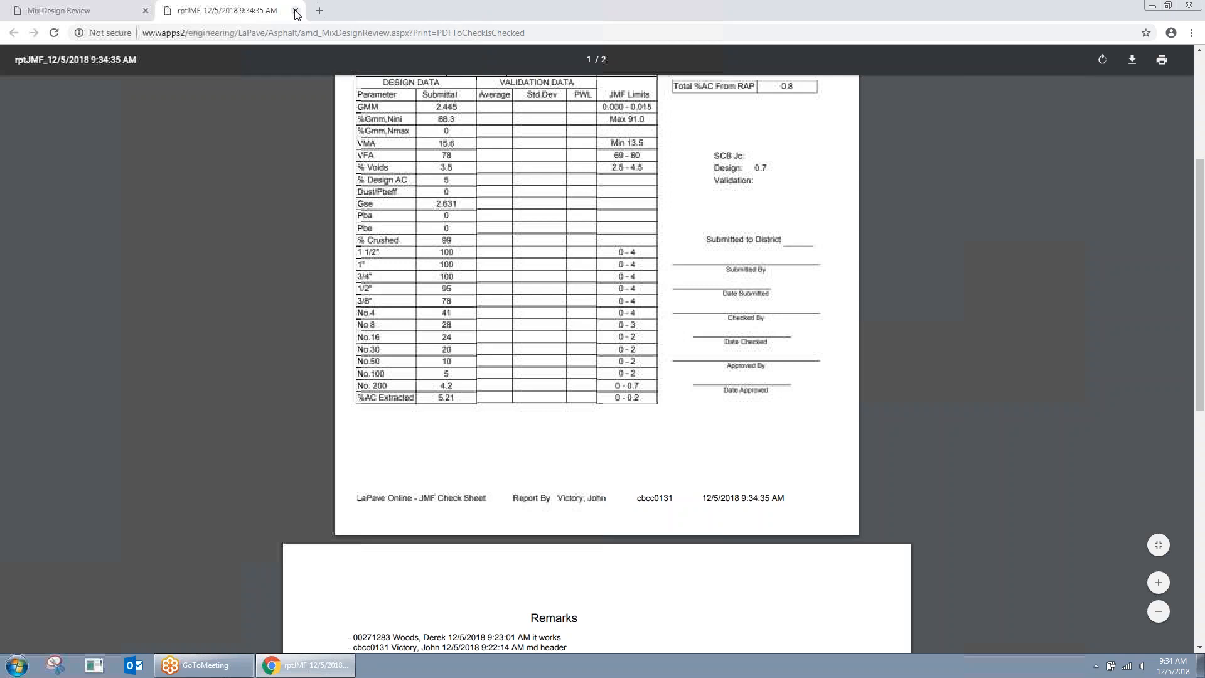
scroll(328, 463, down, 2)
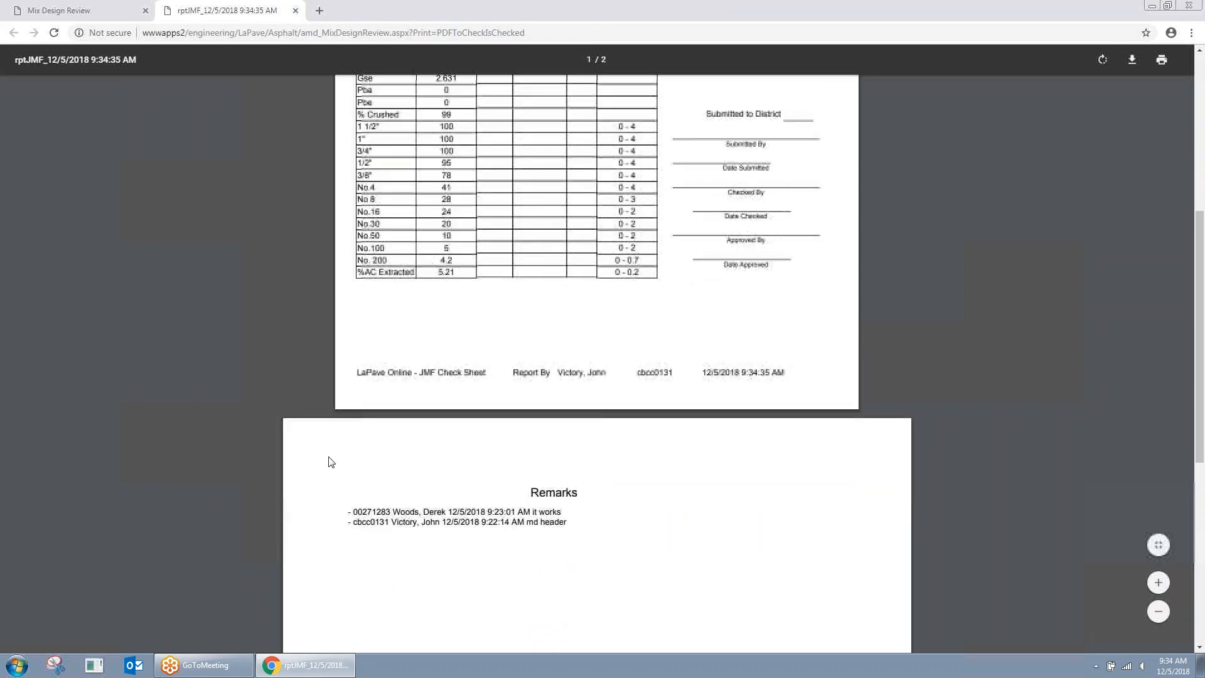
scroll(314, 304, up, 4)
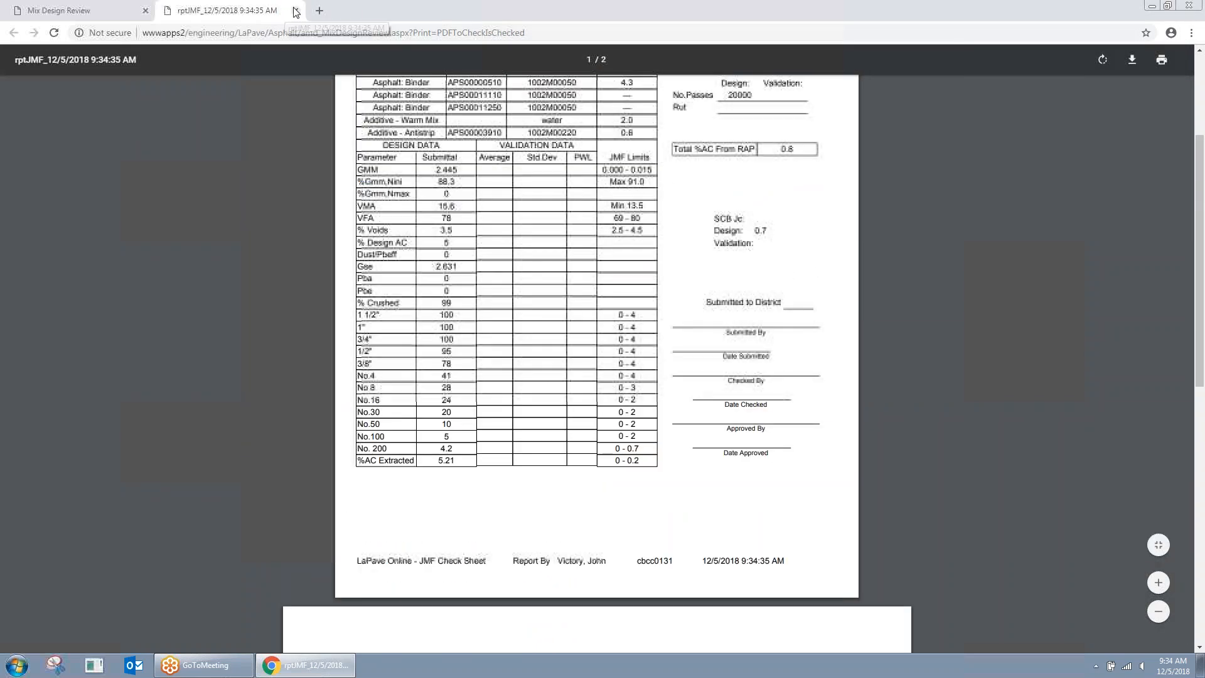
click(295, 10)
Step: Generate the JMF submittal PDF again, review it, and close its tab
scroll(452, 362, down, 4)
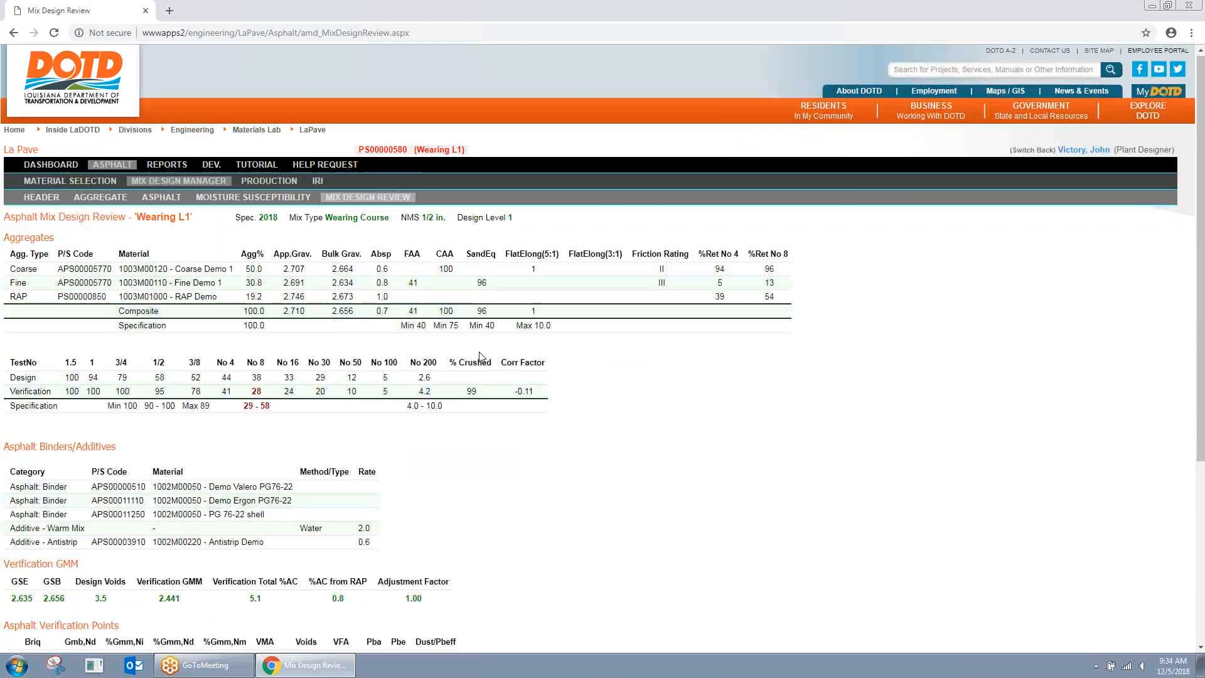
scroll(621, 373, up, 4)
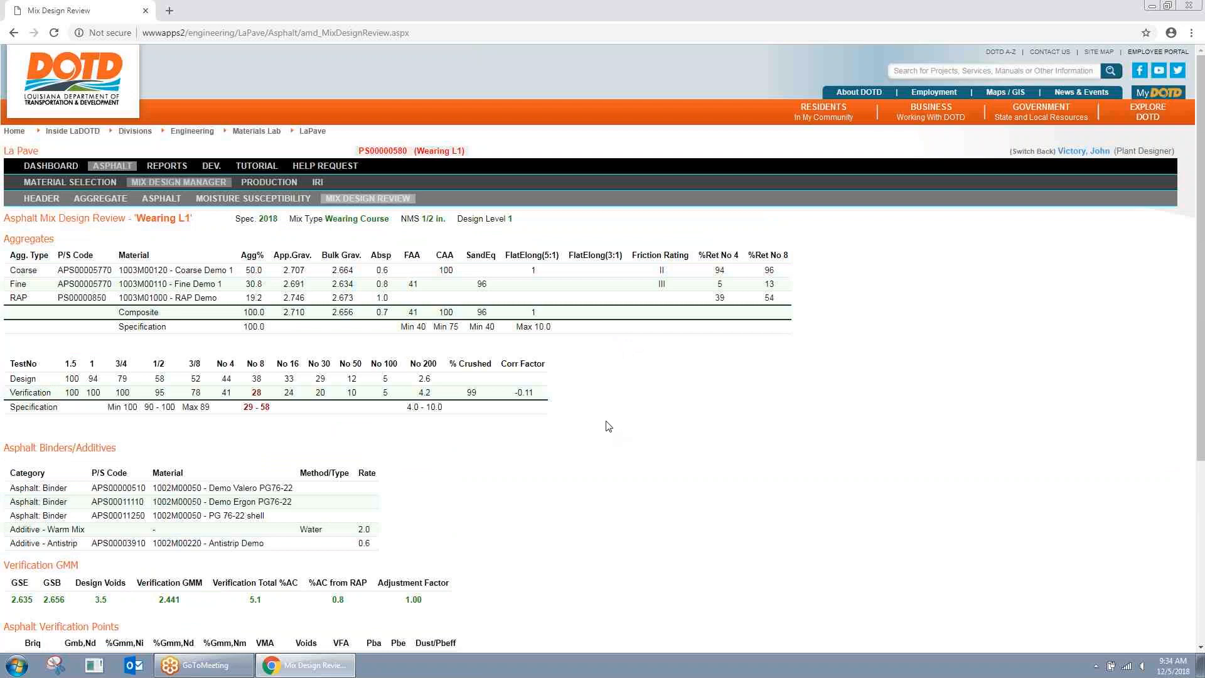
scroll(608, 426, down, 3)
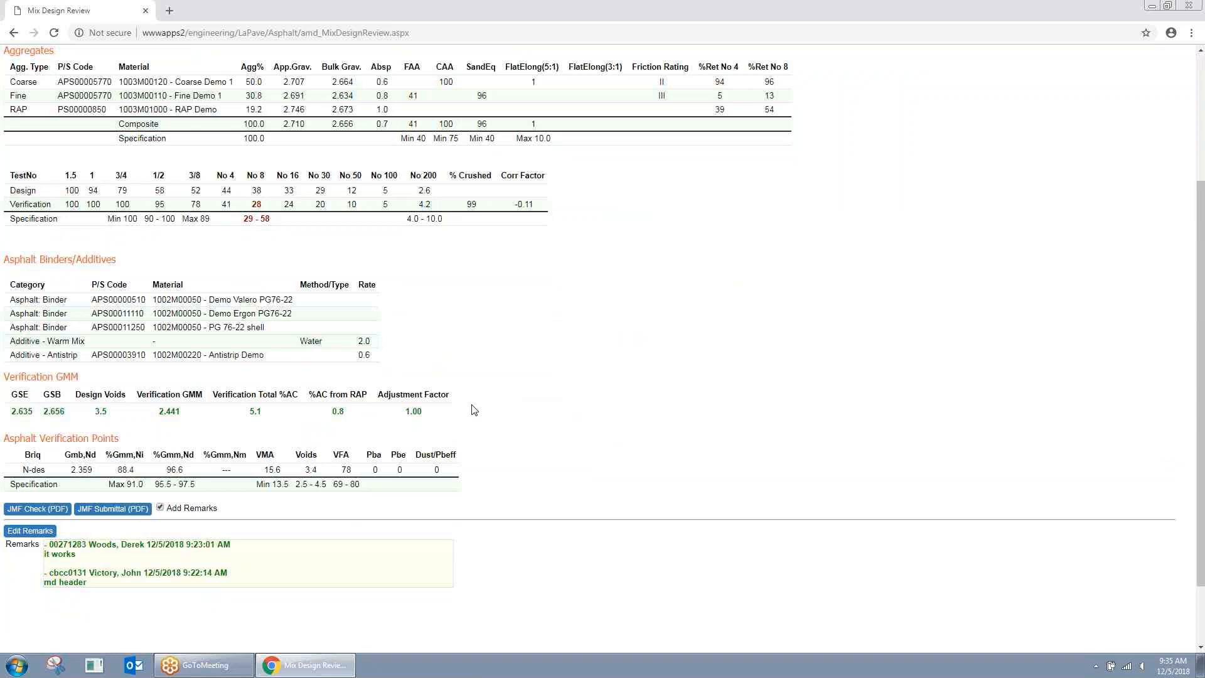
click(113, 509)
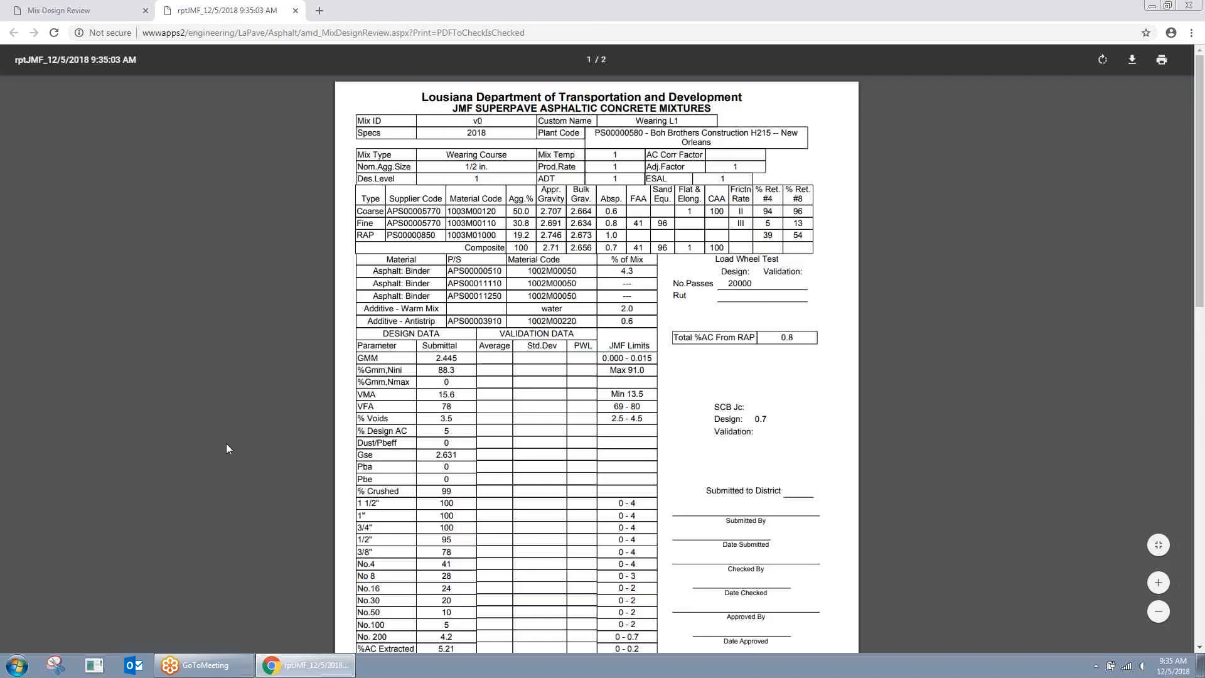
scroll(287, 397, down, 1)
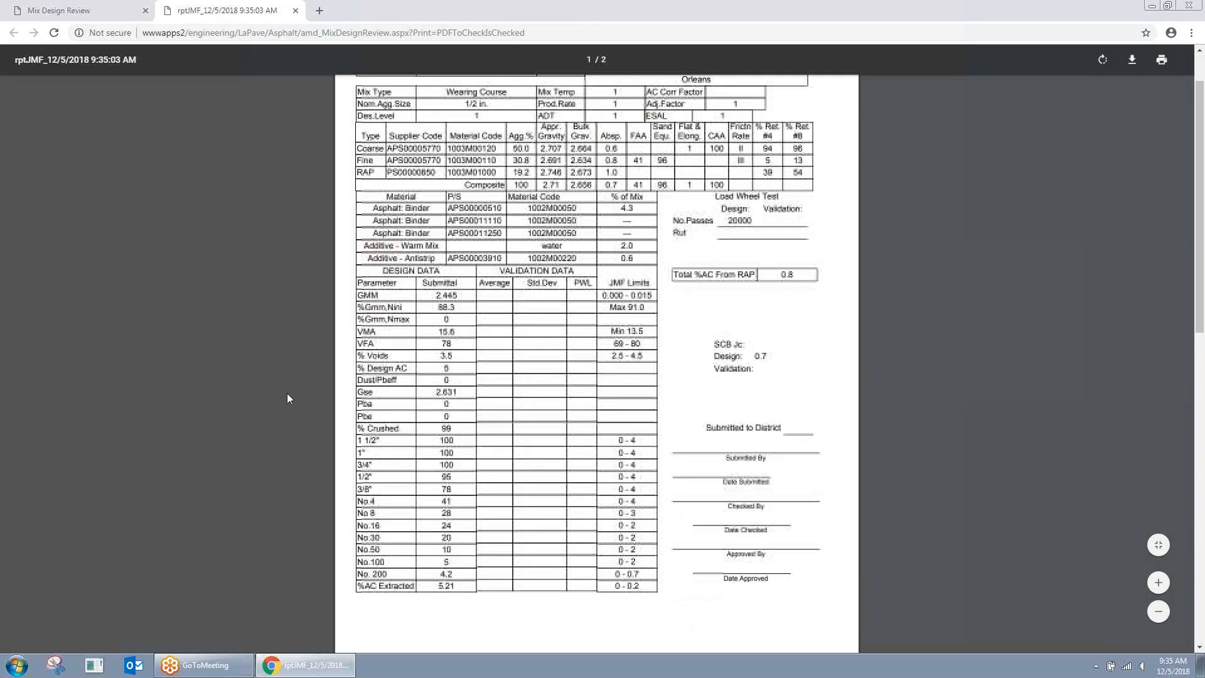
scroll(287, 392, up, 1)
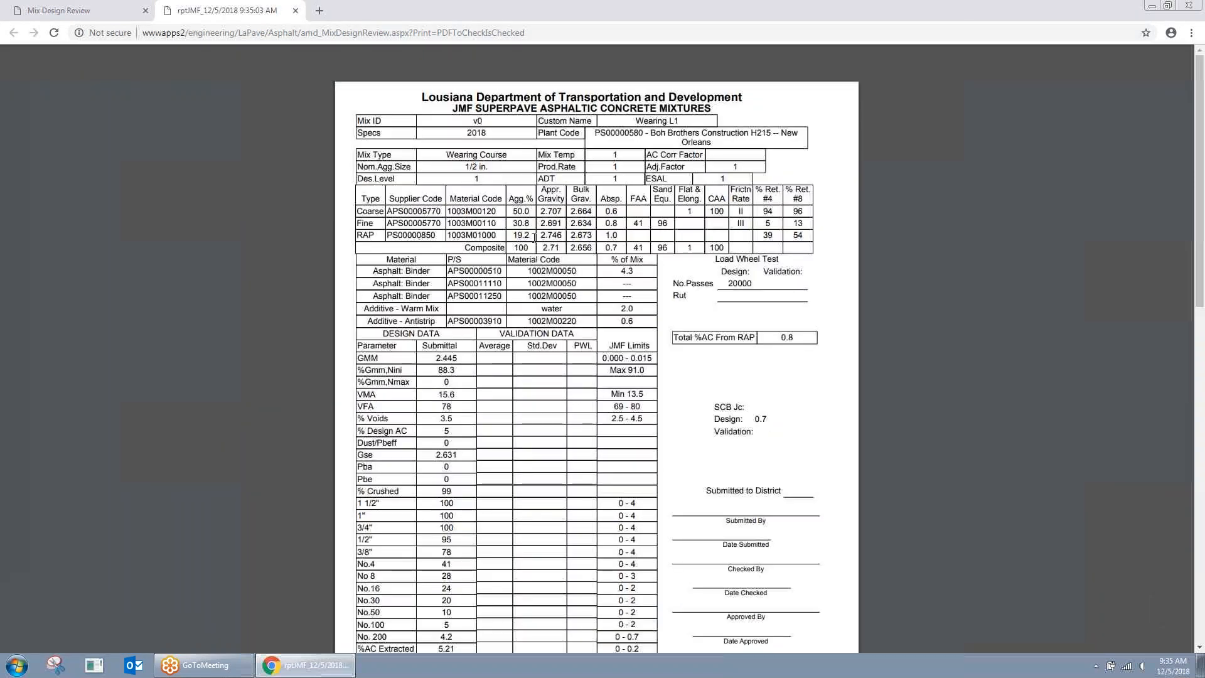
scroll(334, 378, down, 1)
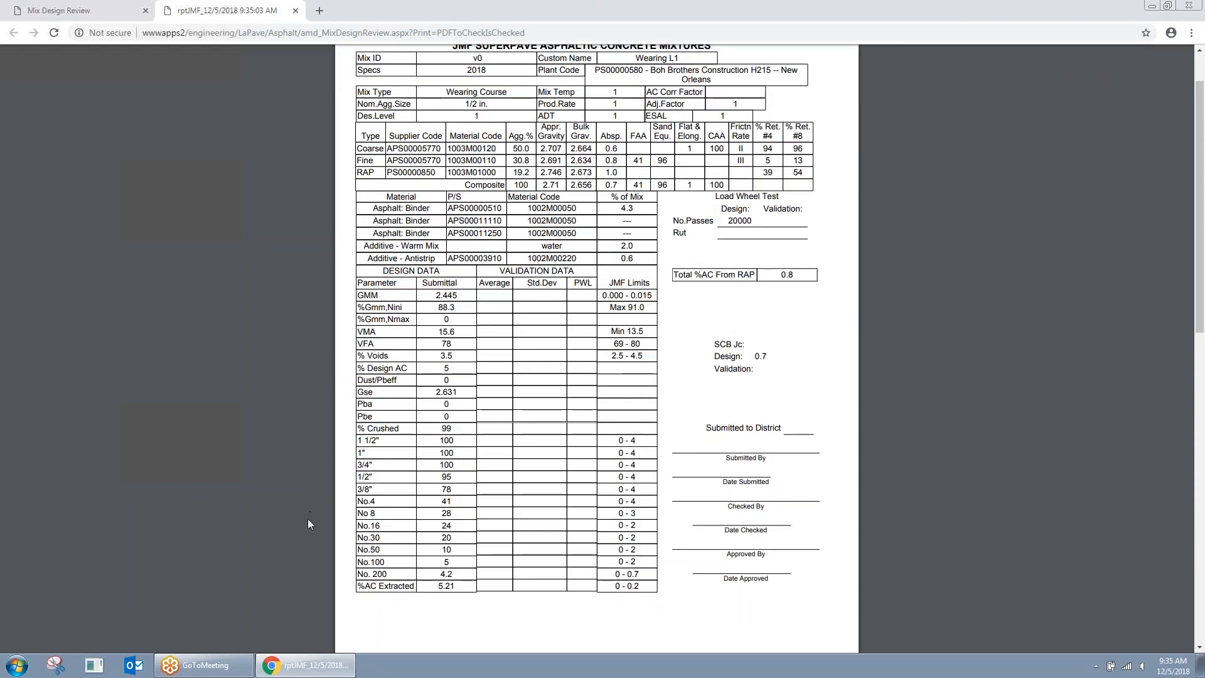
click(296, 12)
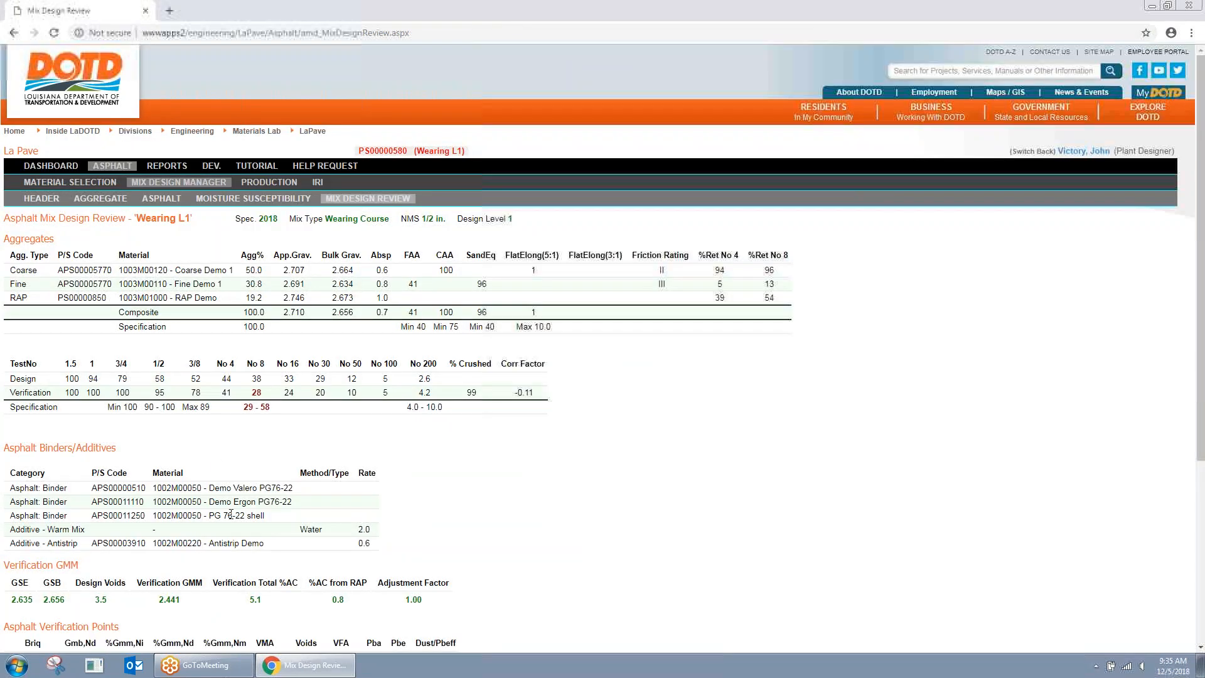
Step: Open the JMF Superpave Form report and look through it
scroll(209, 502, down, 3)
click(38, 511)
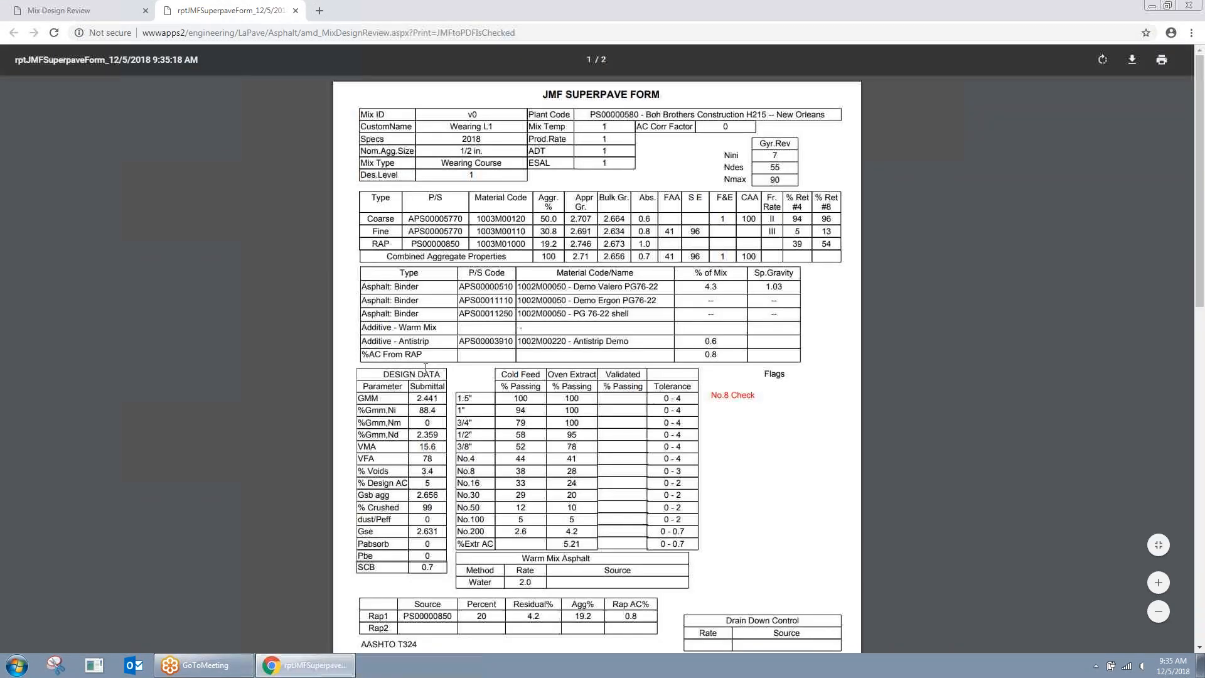
scroll(425, 367, down, 2)
scroll(426, 368, up, 2)
Step: Close the Superpave Form tab and review the N-des verification voids, VMA and VFA values
click(296, 11)
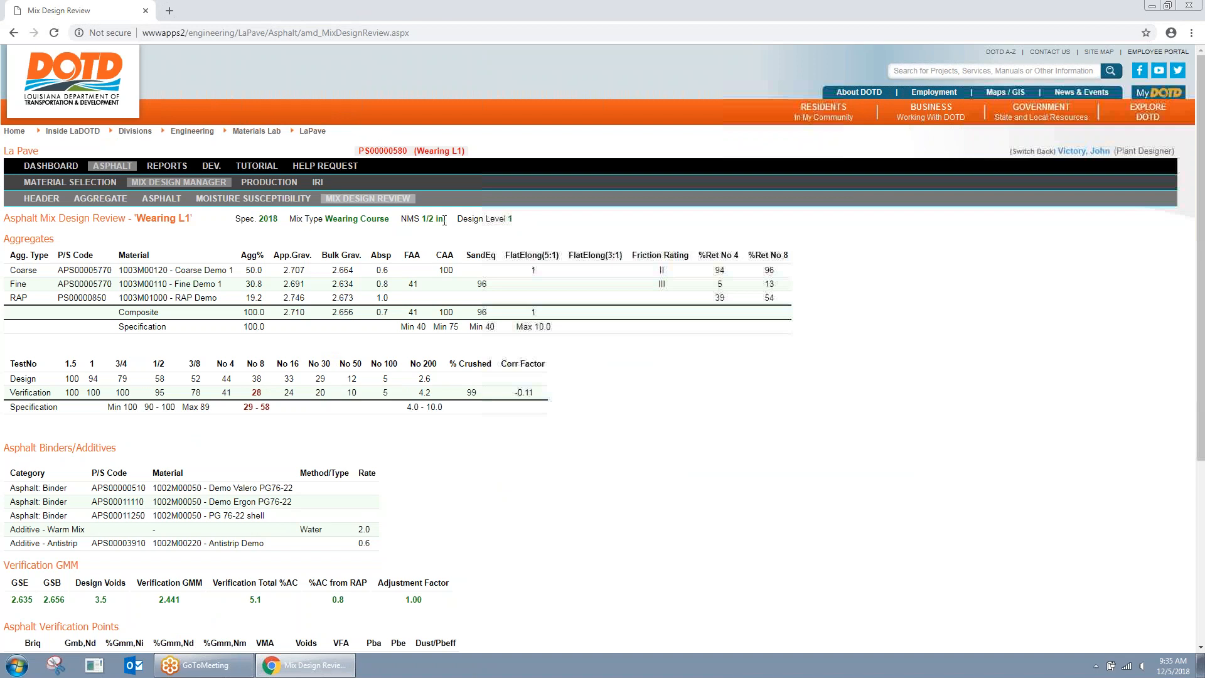
scroll(441, 220, down, 1)
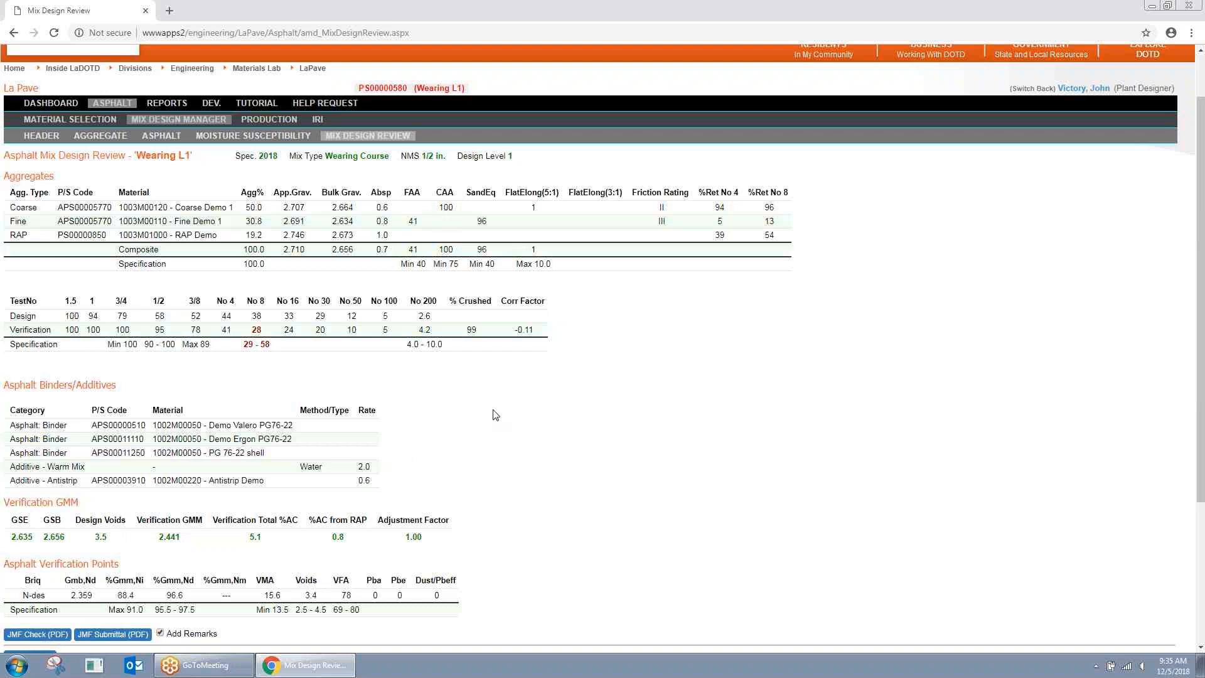
scroll(629, 393, down, 1)
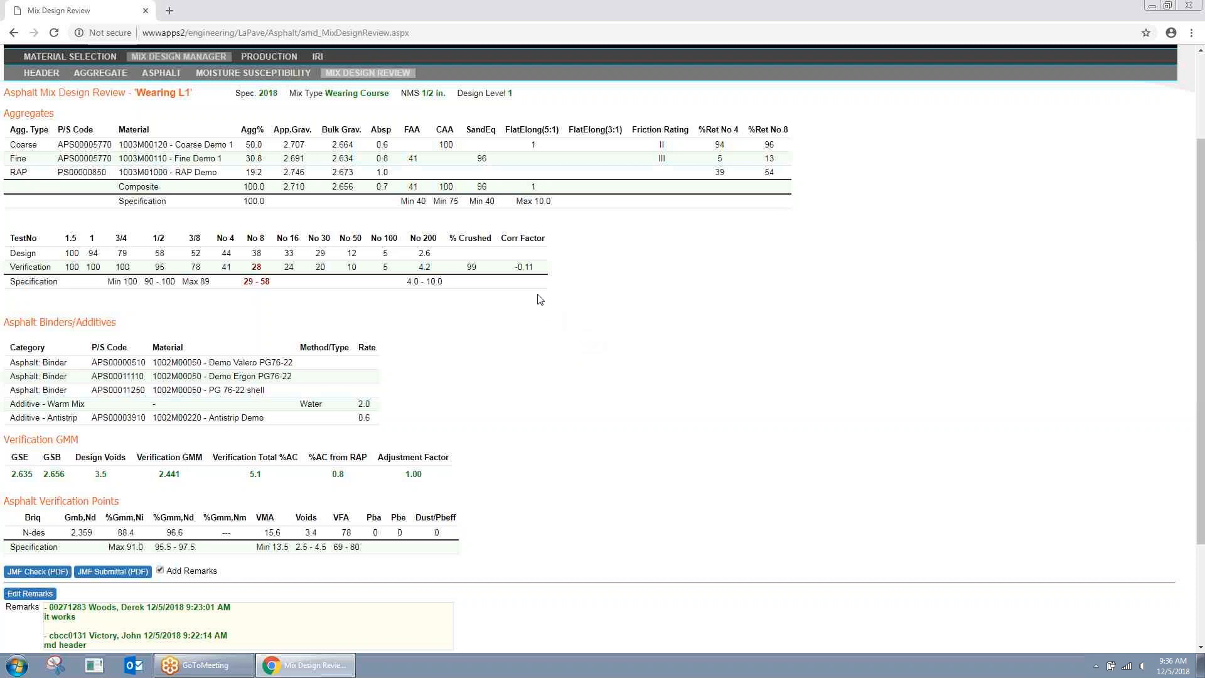
scroll(69, 118, up, 1)
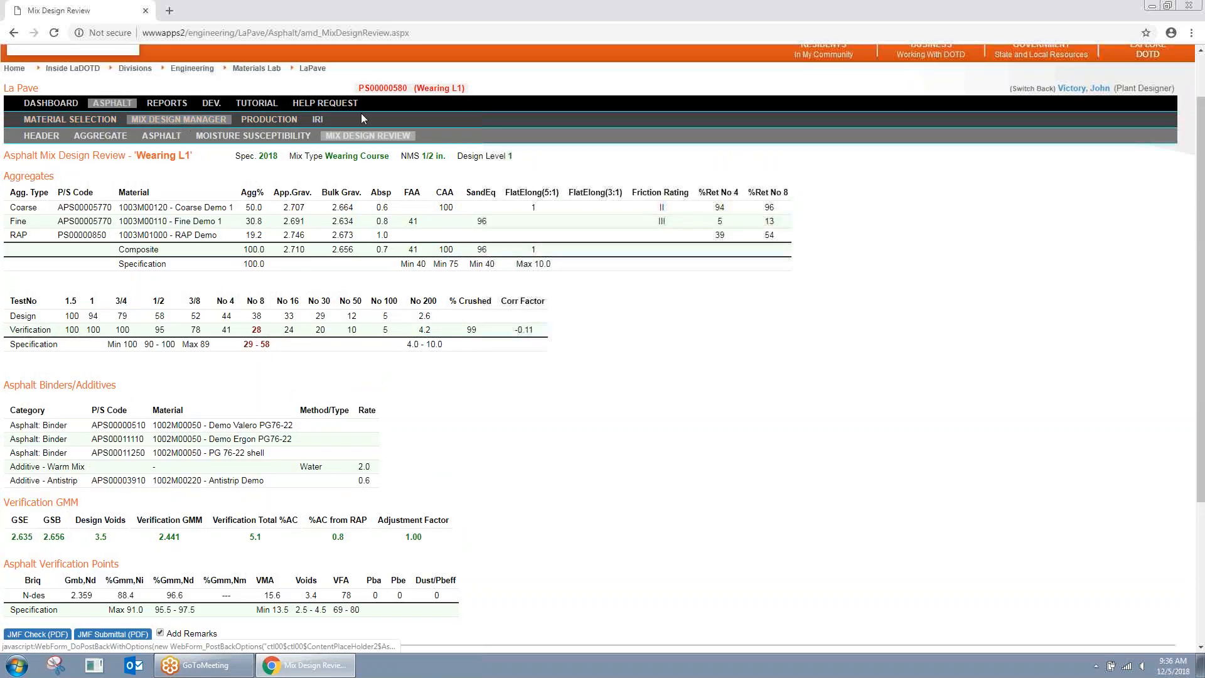
Step: Request District approval for Wearing L1 from the Header page with remarks 'first request'
click(53, 139)
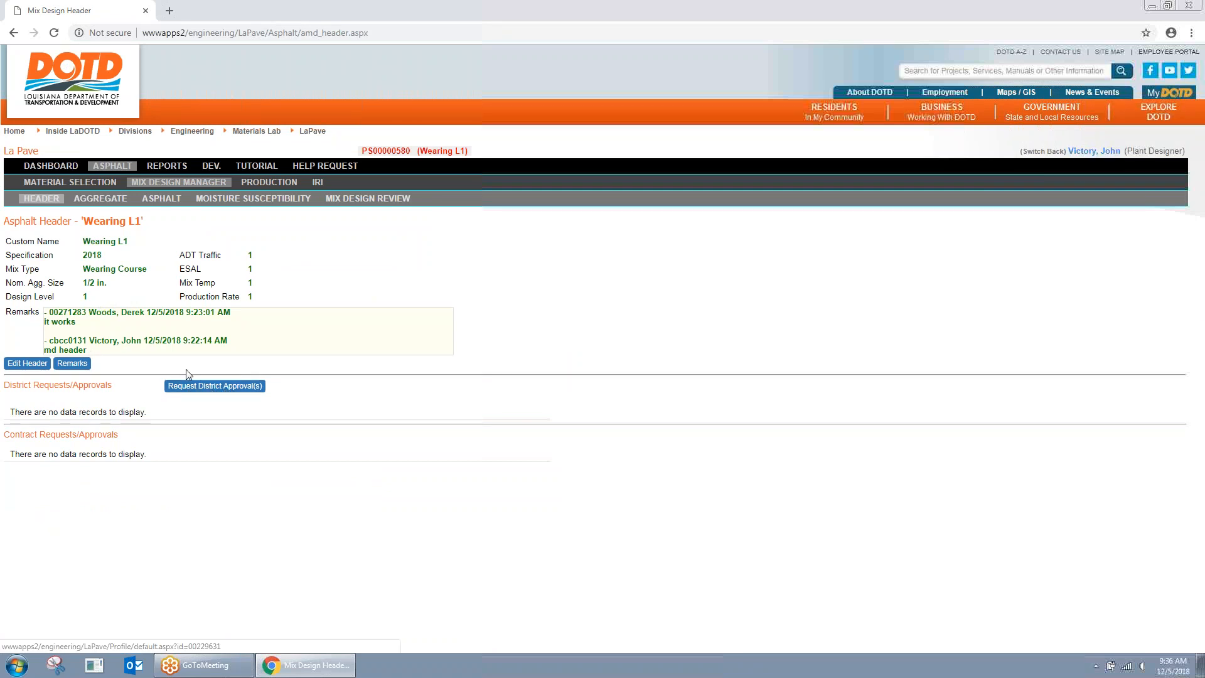
click(214, 395)
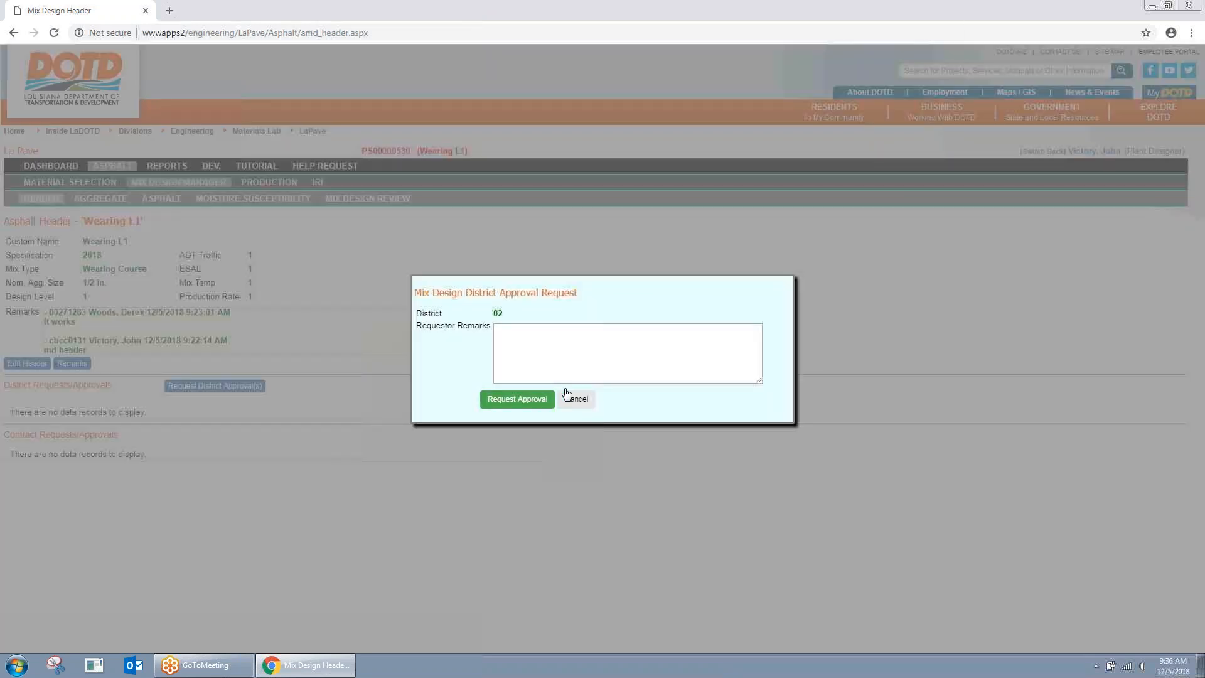
click(557, 353)
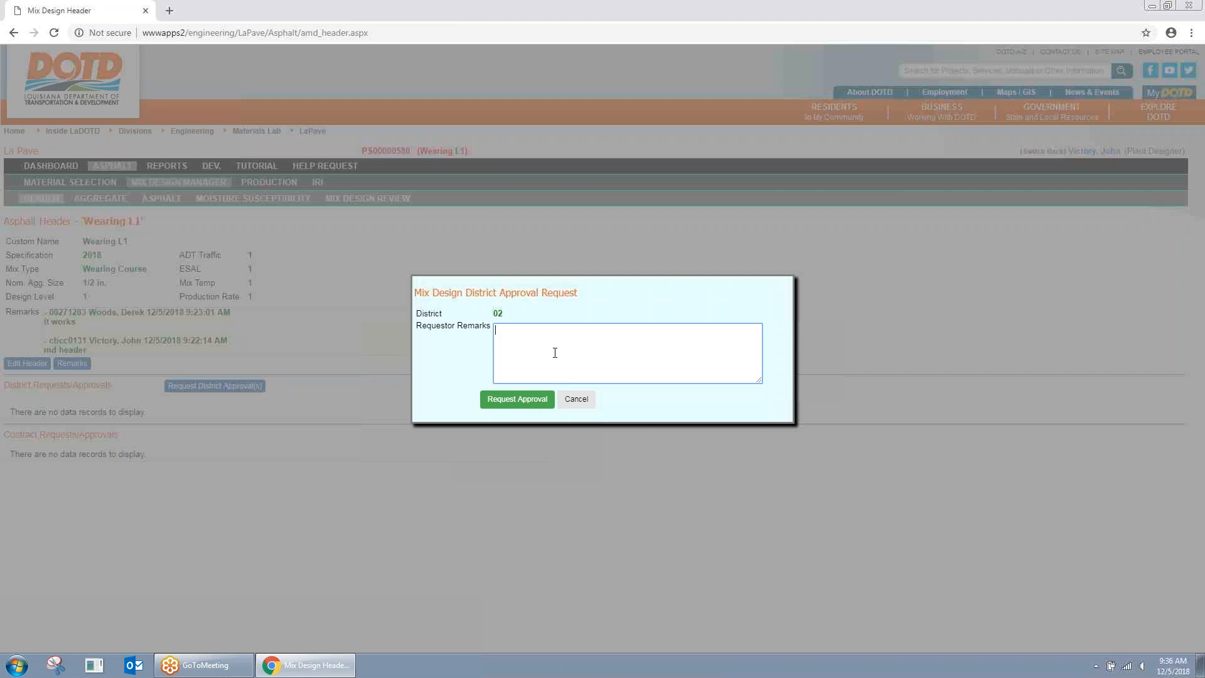
text(first request)
click(526, 401)
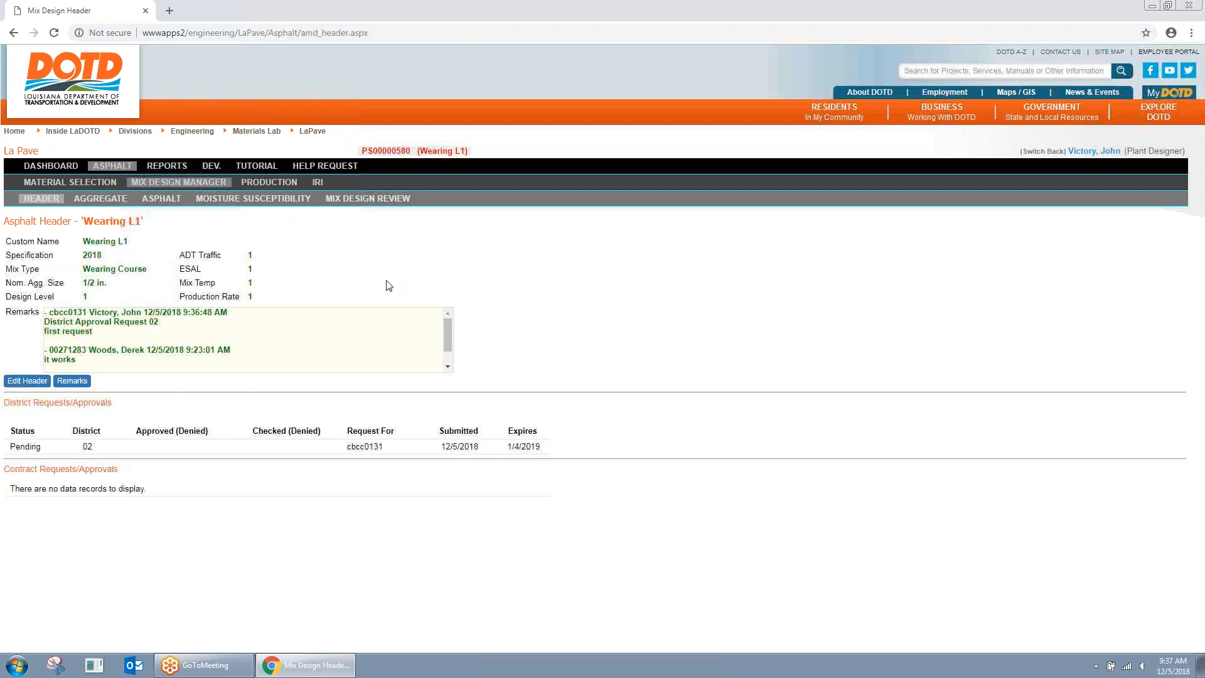
Step: From the administration dashboard, search Site Manager users by name and open the matching user's profile
click(60, 168)
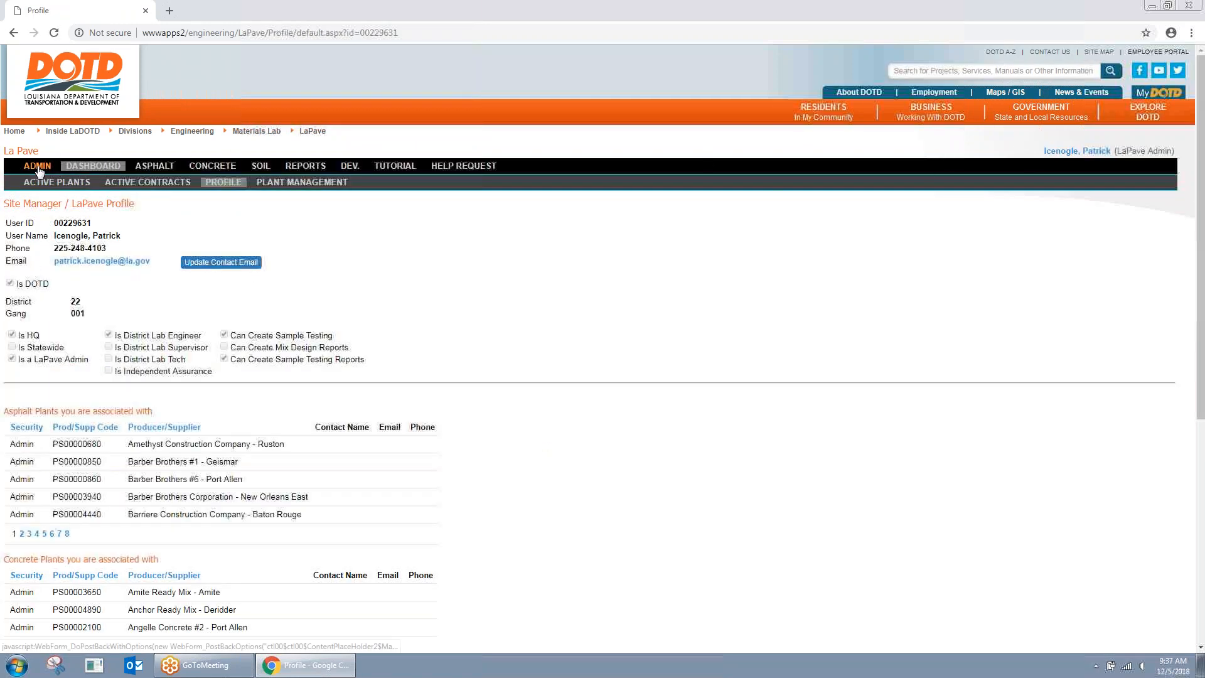
click(37, 167)
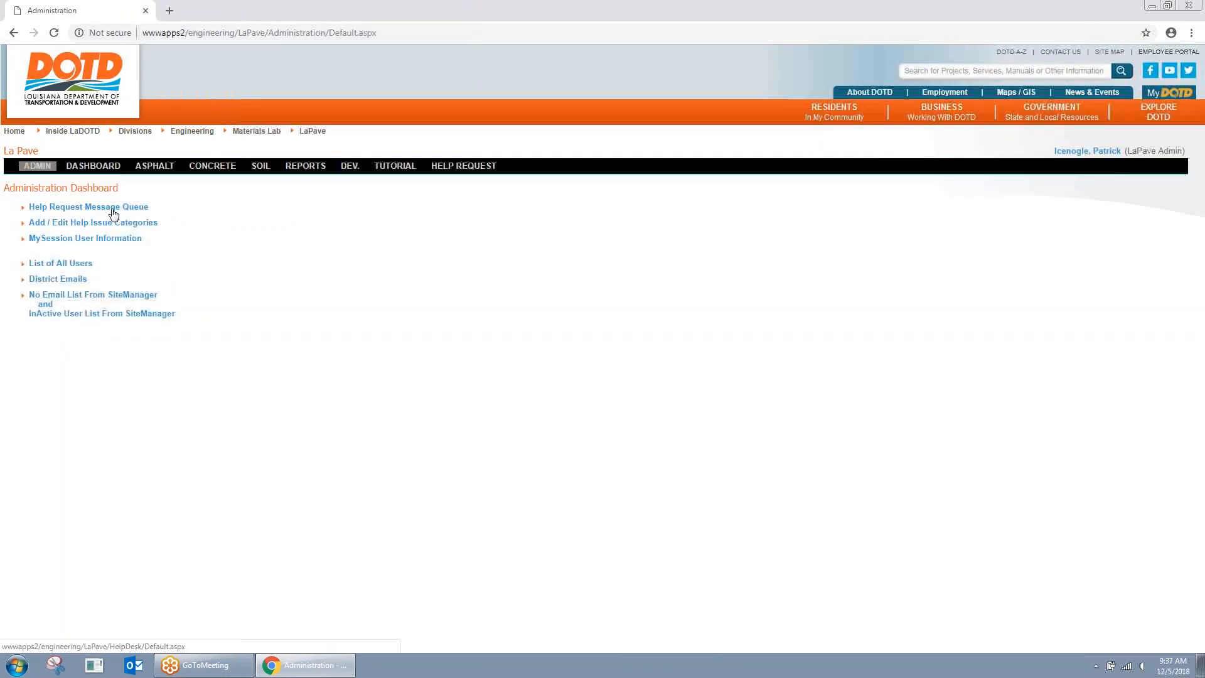
click(141, 211)
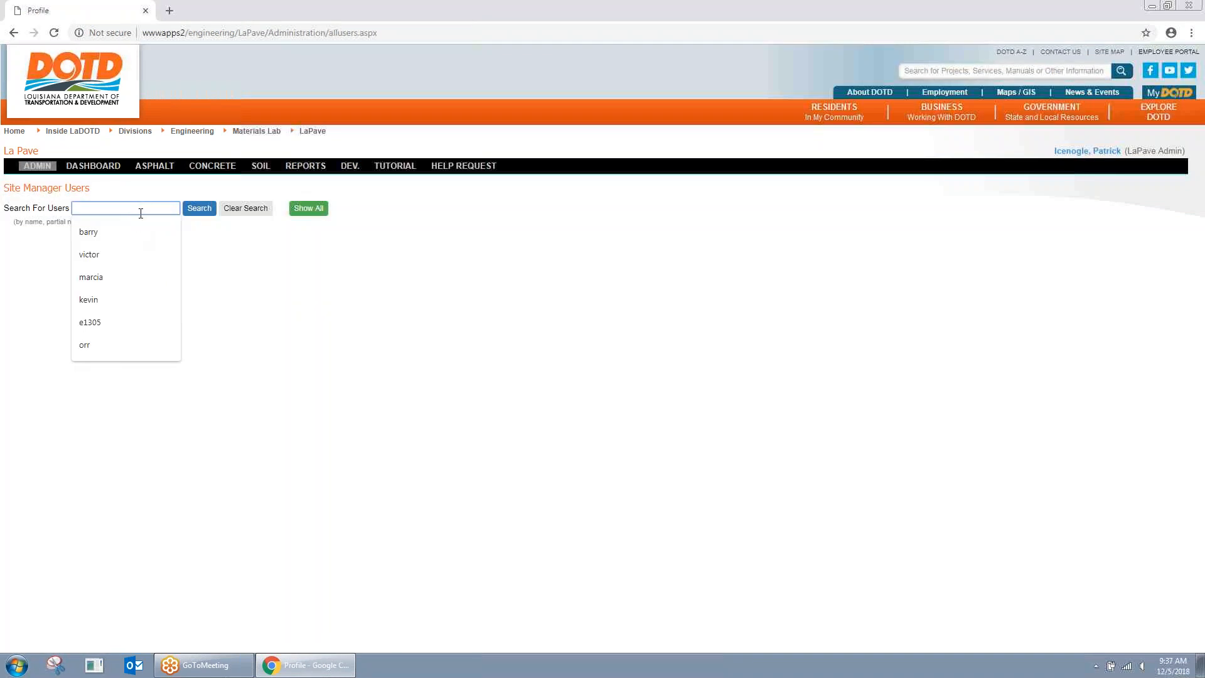
text(keven)
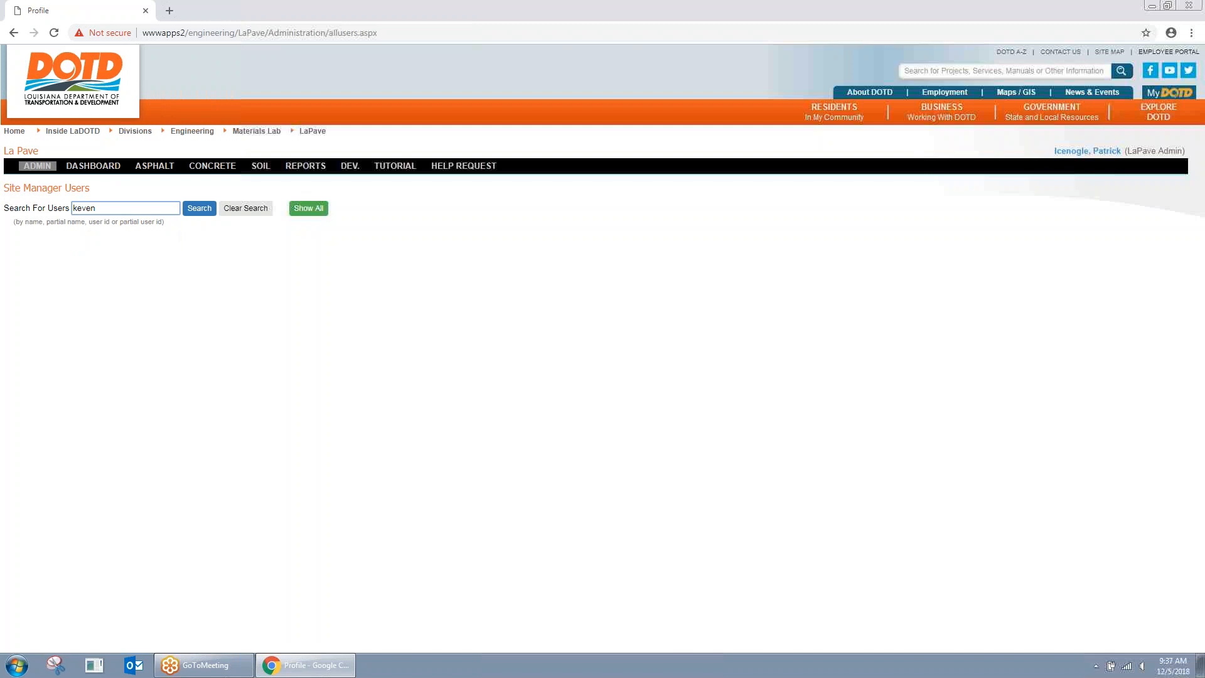
key(BackSpace)
click(190, 210)
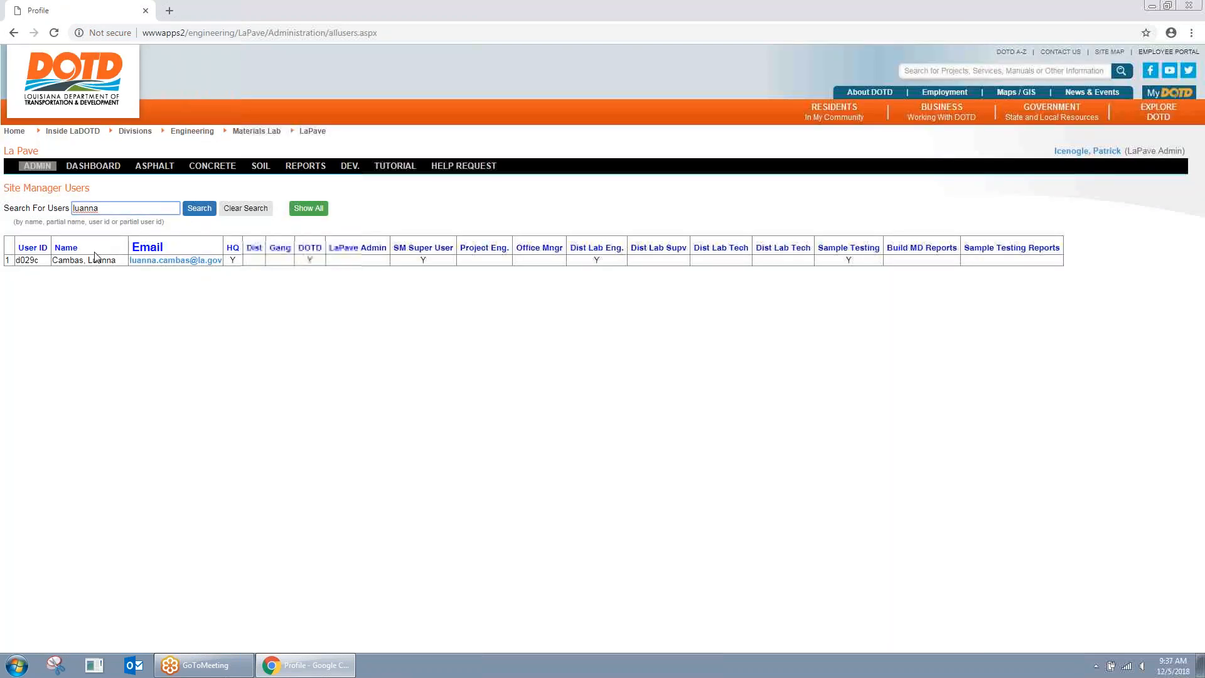
click(100, 259)
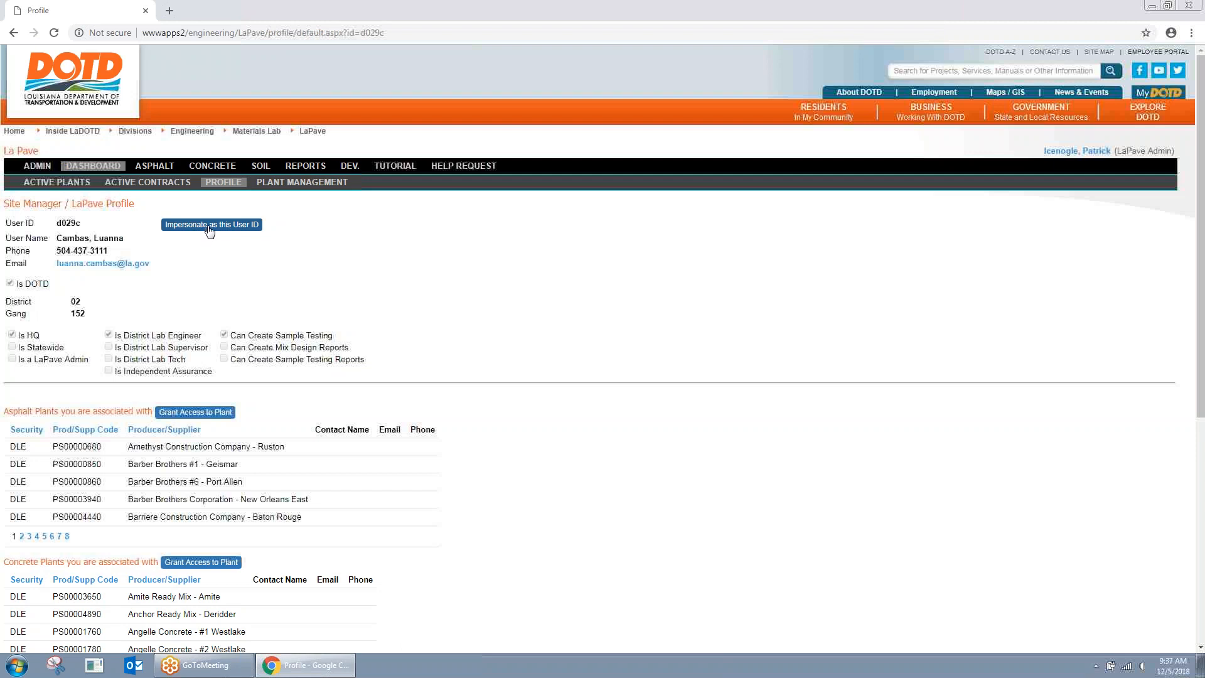
Step: Impersonate the district lab engineer, then return to the Administration Dashboard
click(228, 226)
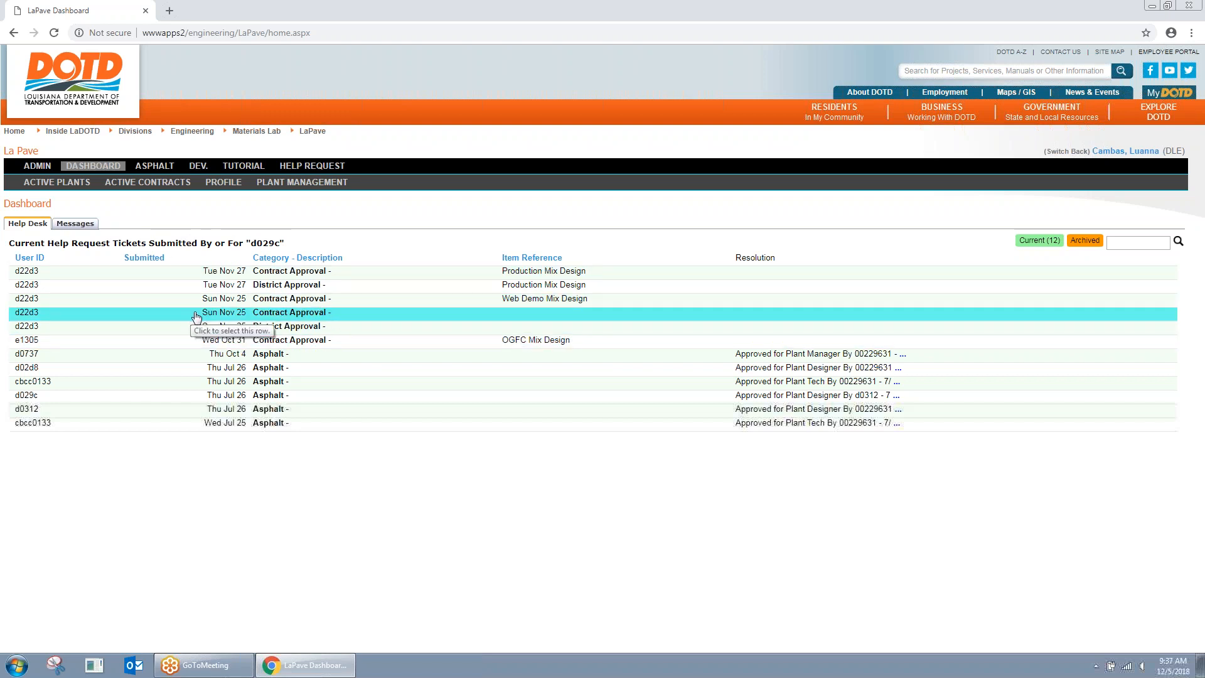
click(47, 167)
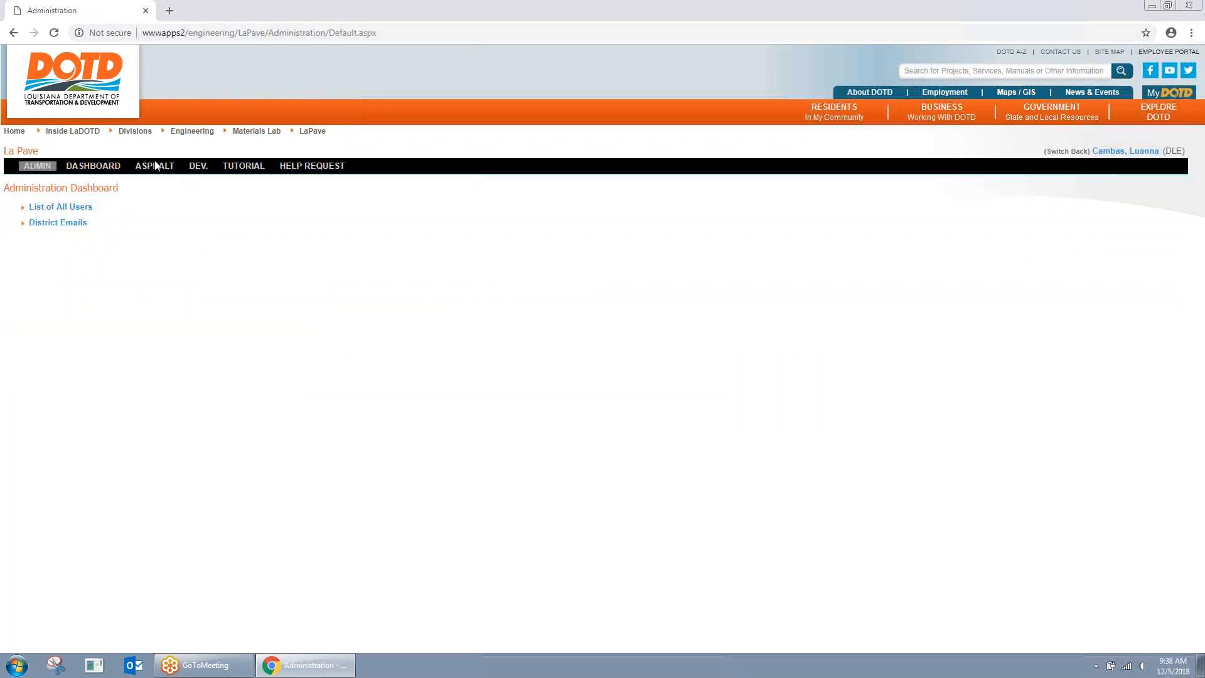
click(79, 167)
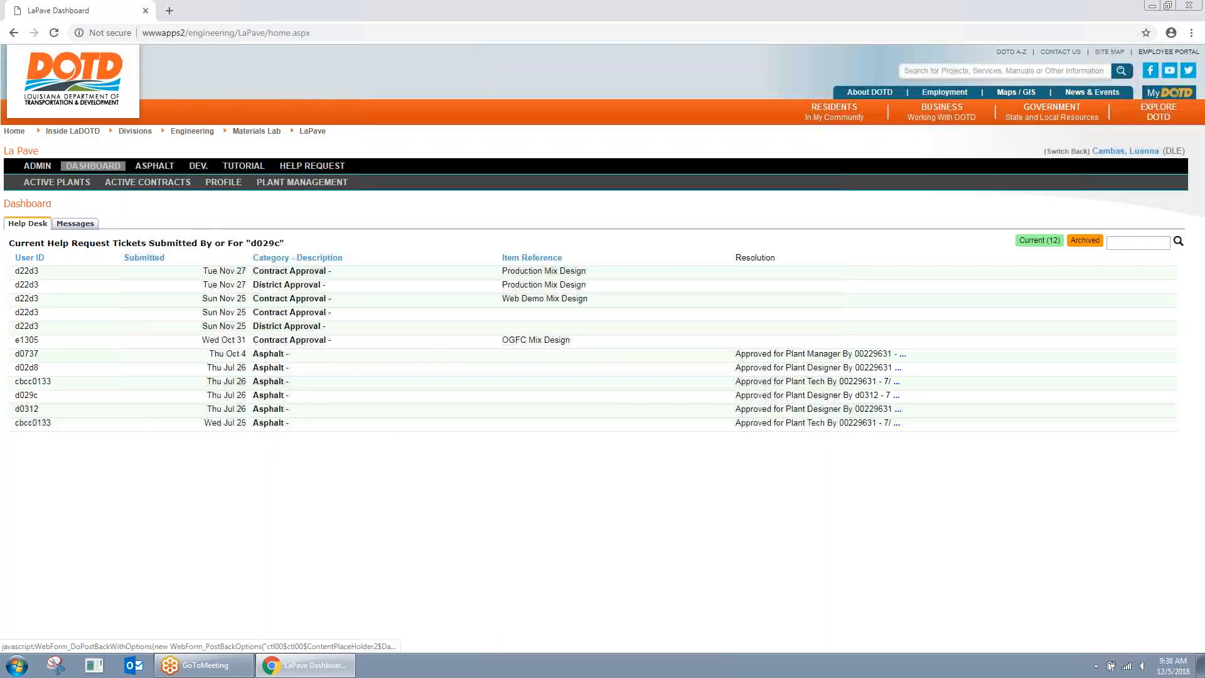
click(39, 168)
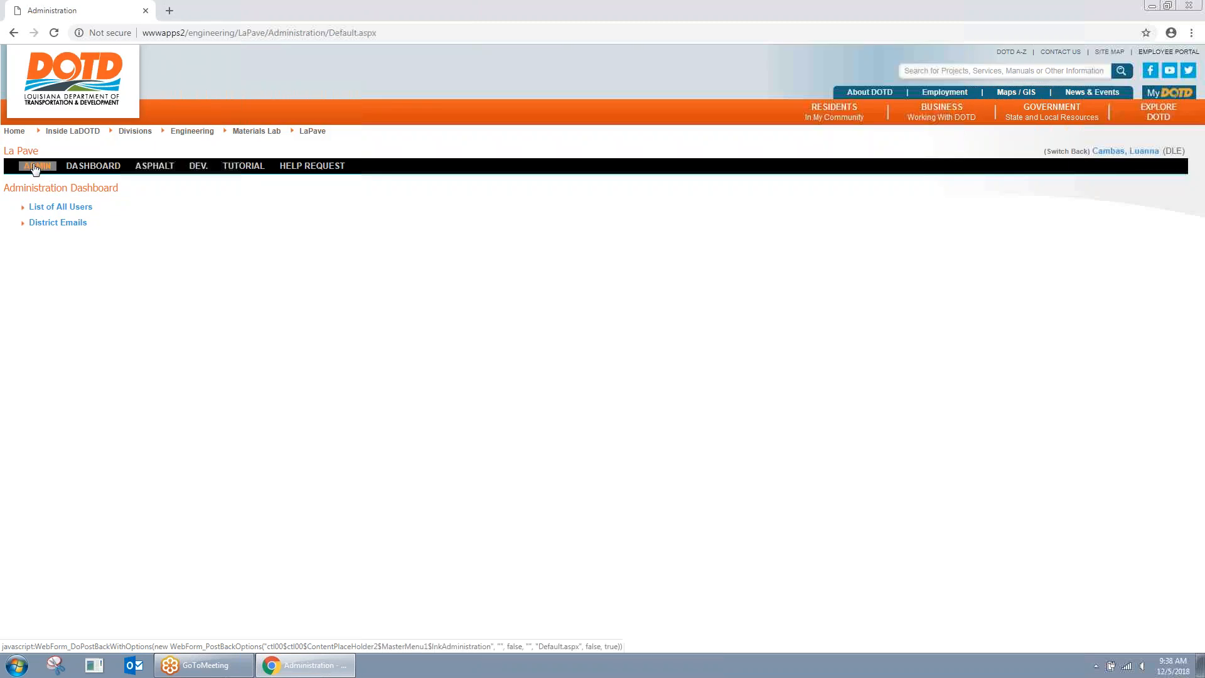
Step: Search users by a partial contractor name, view the matching profile, and return to the Administration Dashboard
click(67, 212)
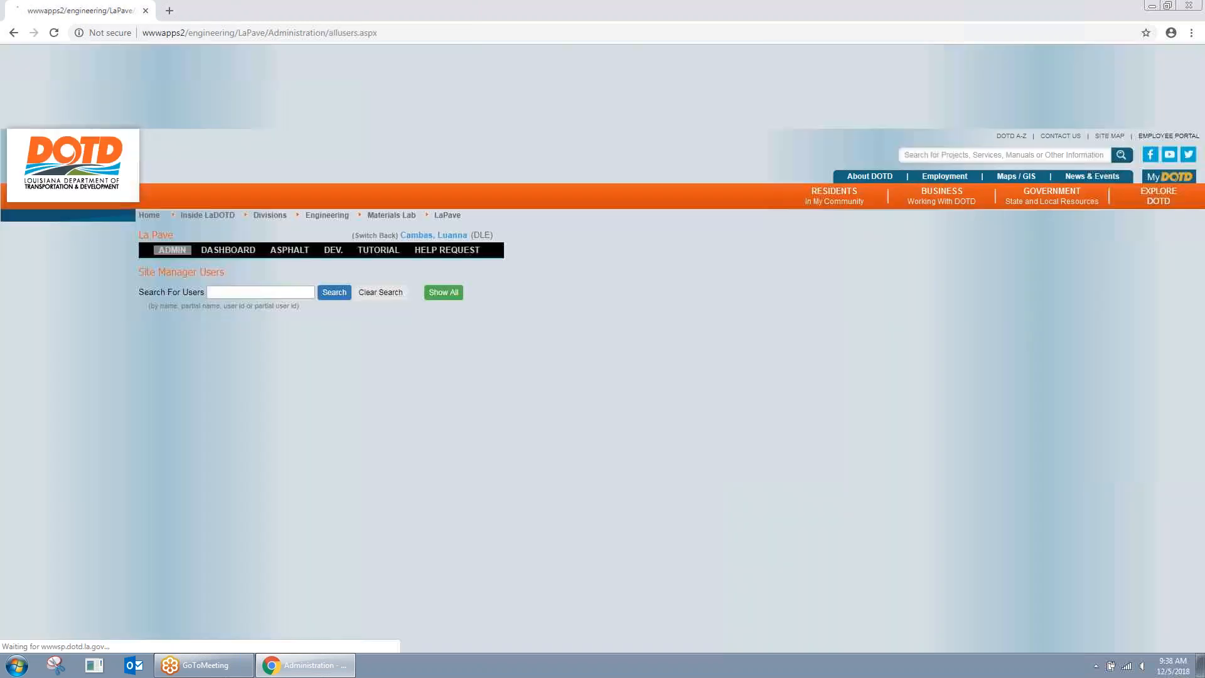
click(98, 210)
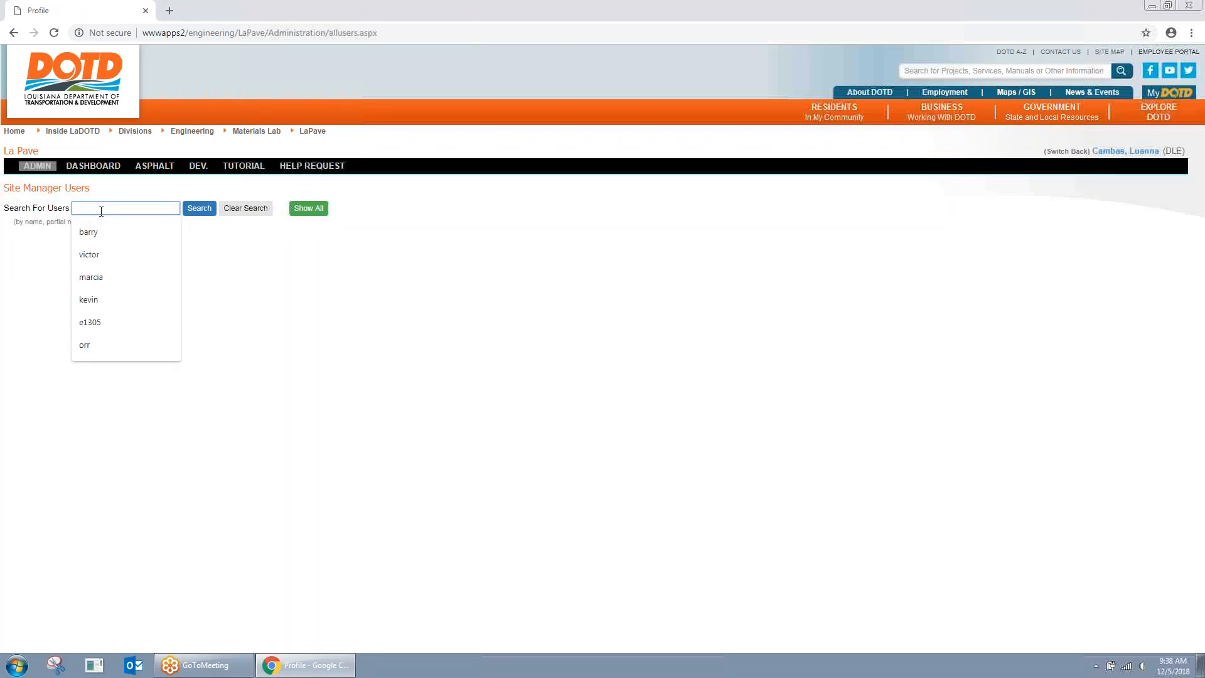
text(nunez)
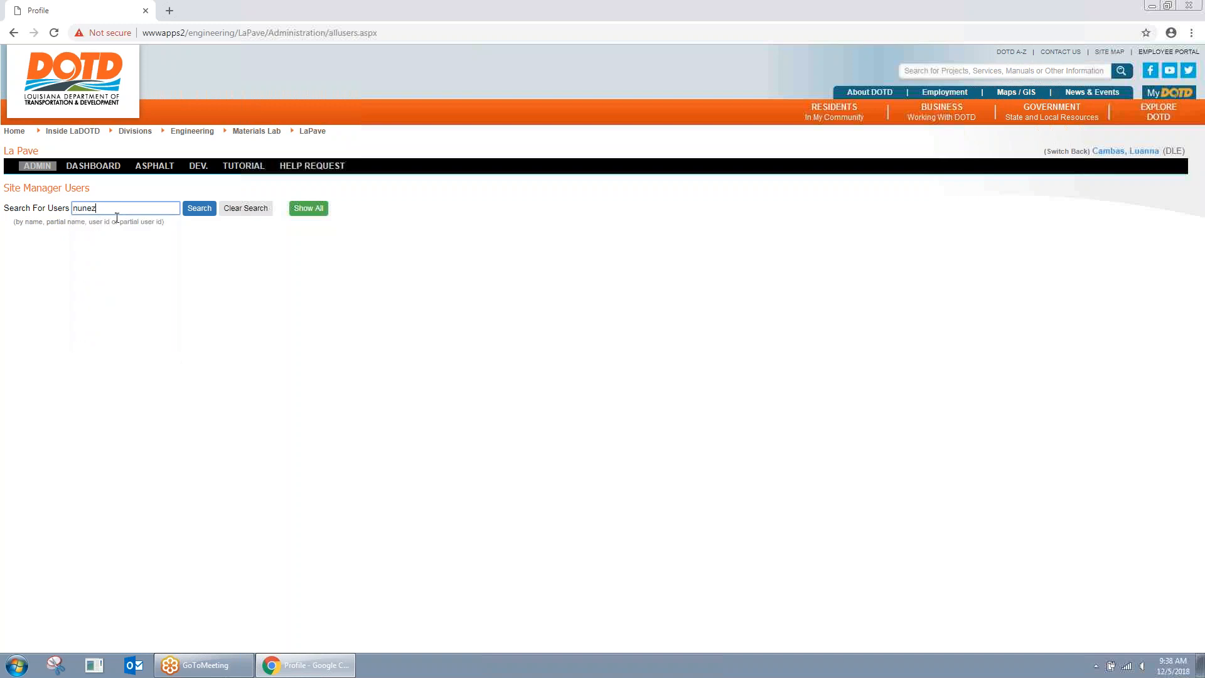
click(192, 211)
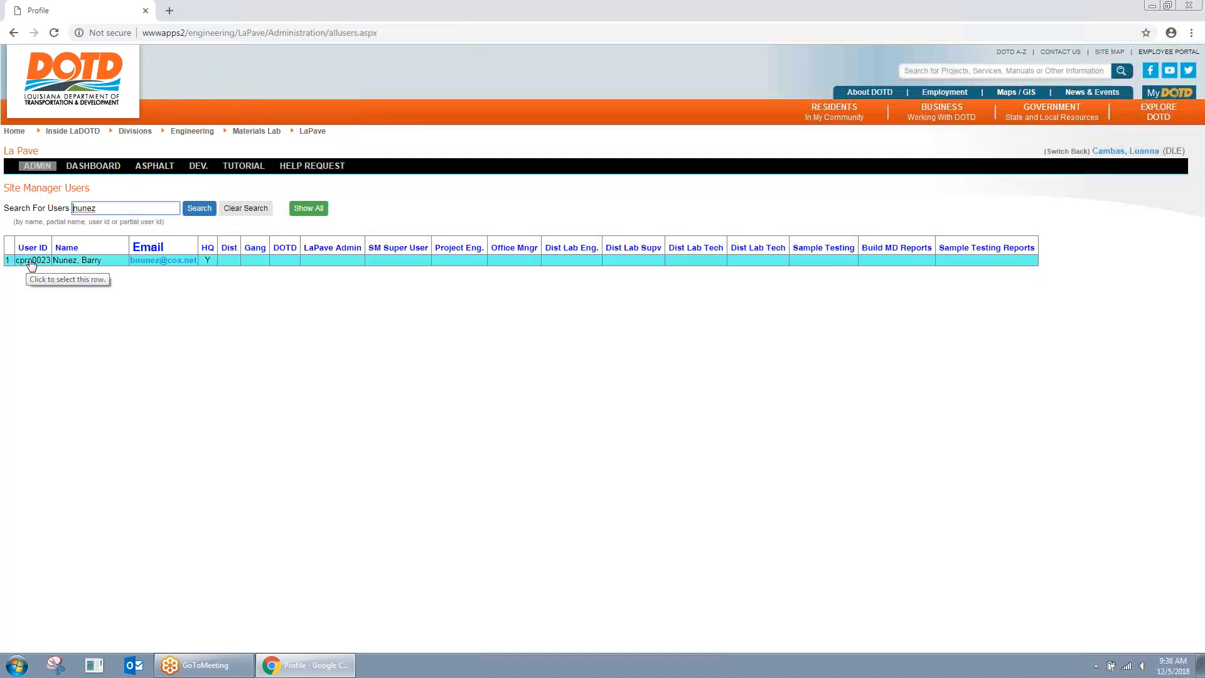
click(240, 262)
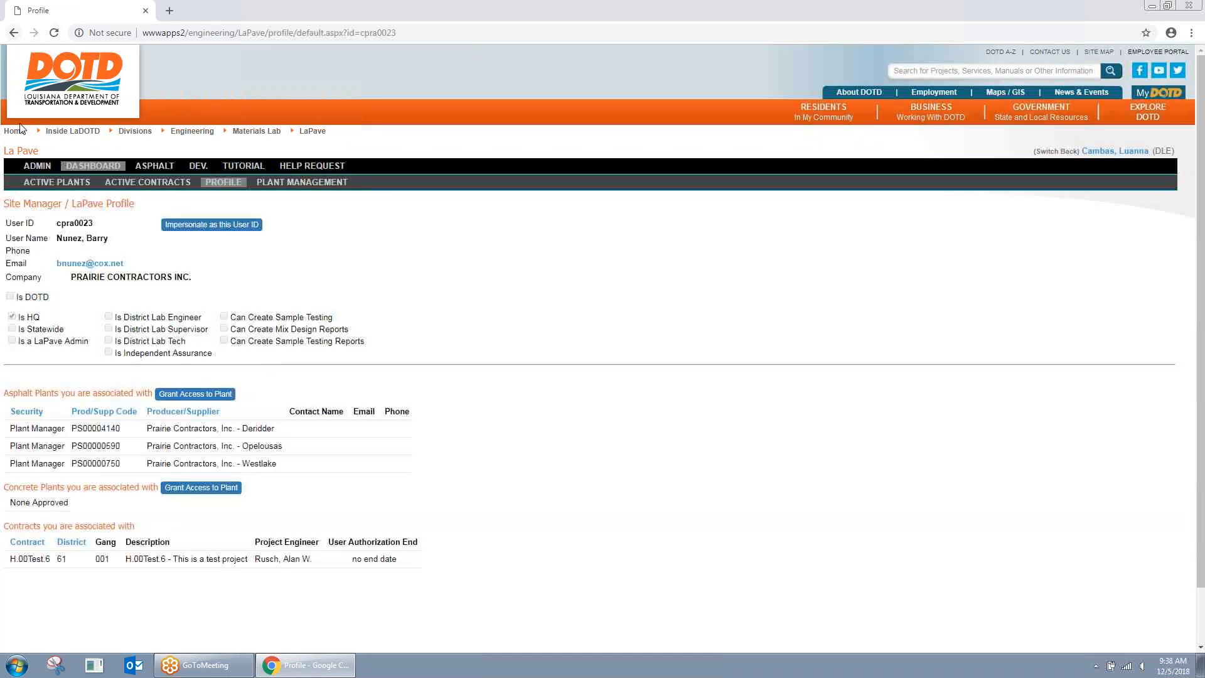
click(37, 167)
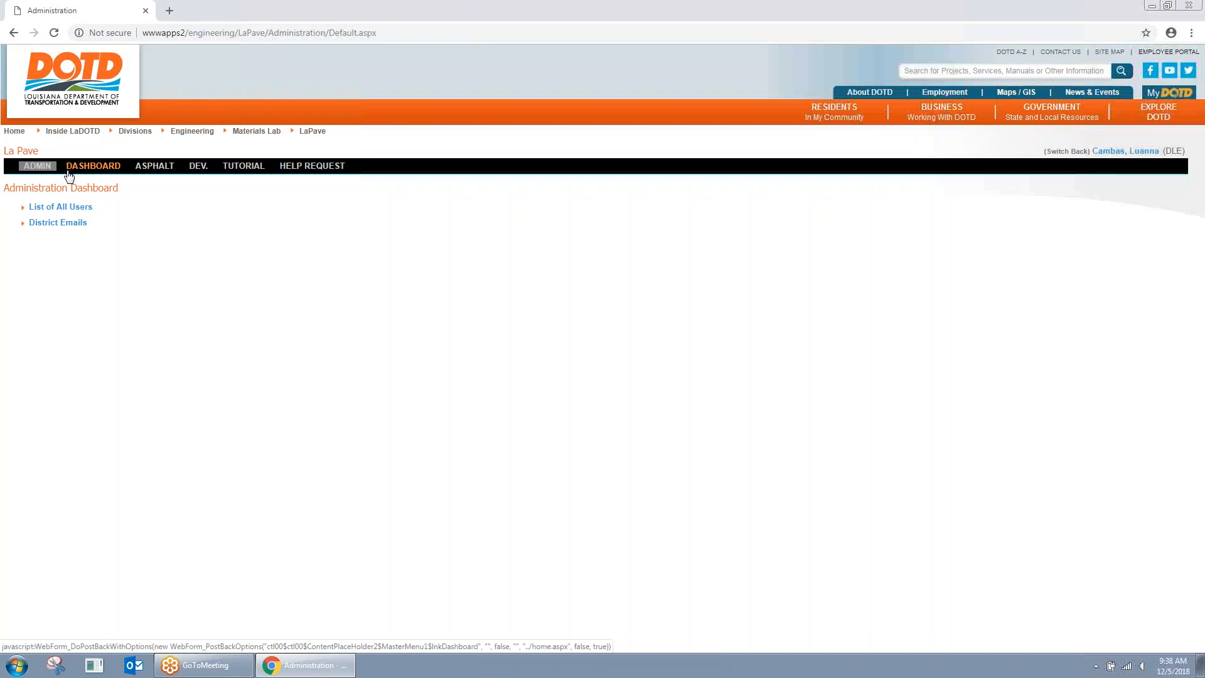
Step: Open district 02's contacts from District Emails and review its DLE user and backup IDs
click(58, 223)
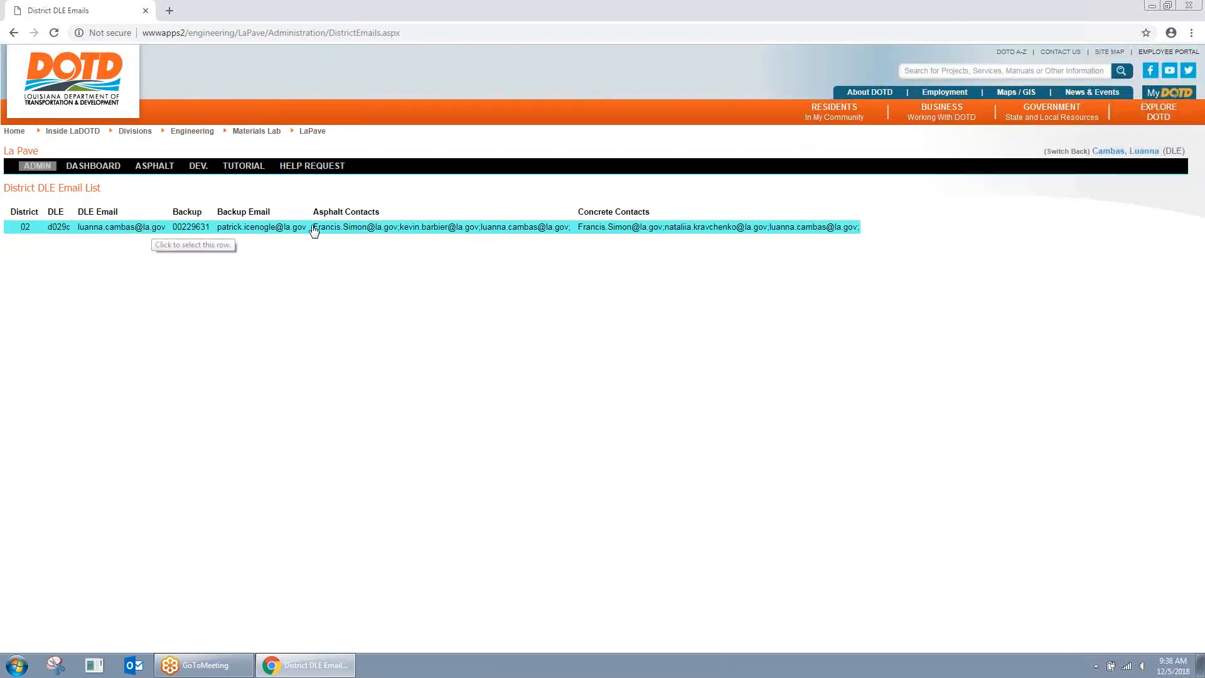
click(349, 228)
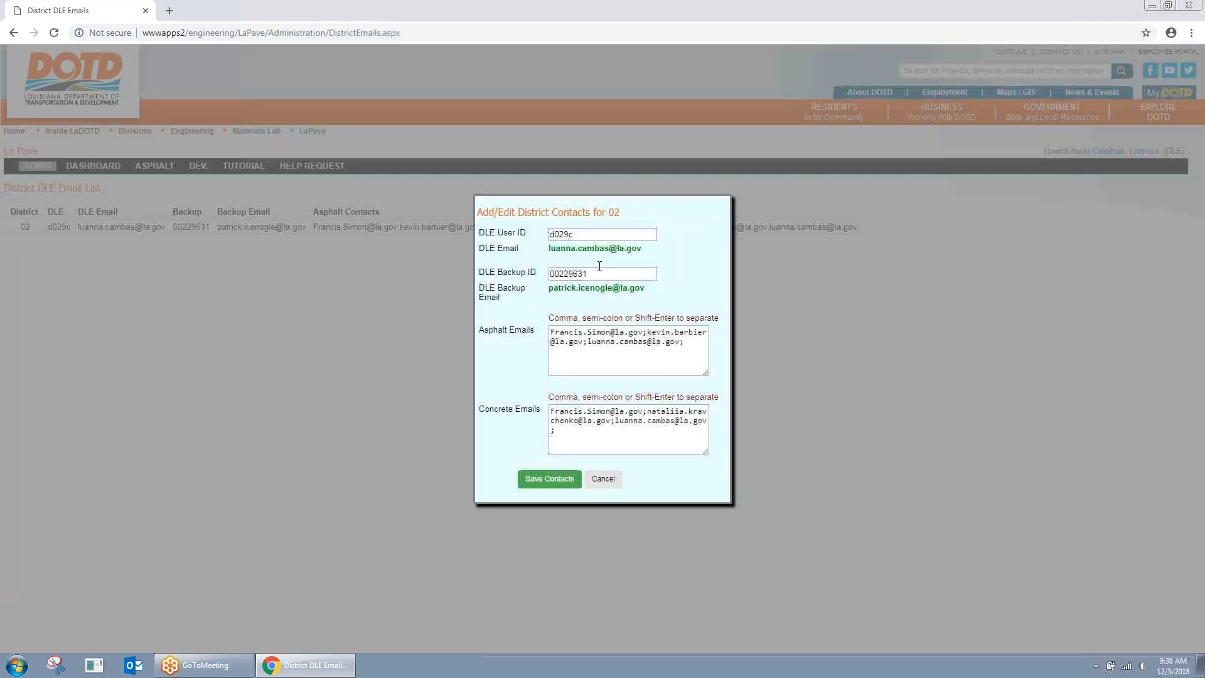
drag(592, 239, 513, 235)
click(553, 267)
double_click(558, 270)
Step: Review the Asphalt and Concrete email lists, then cancel the form without saving
click(691, 346)
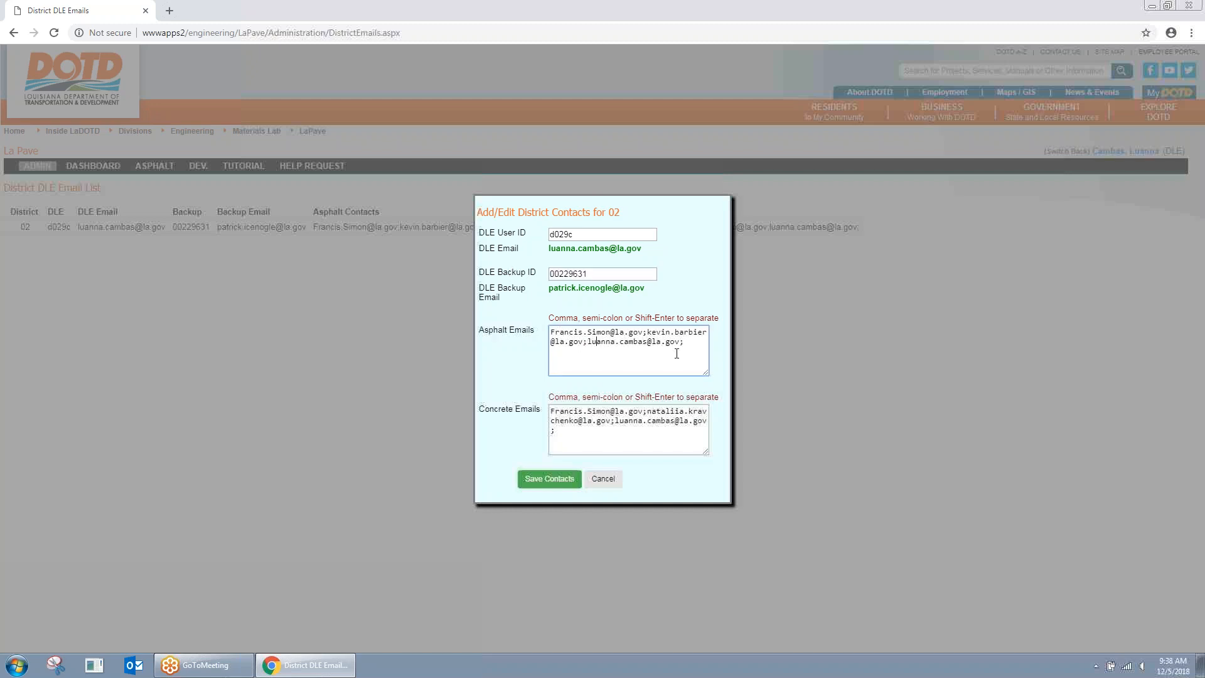
key(ctrl+a)
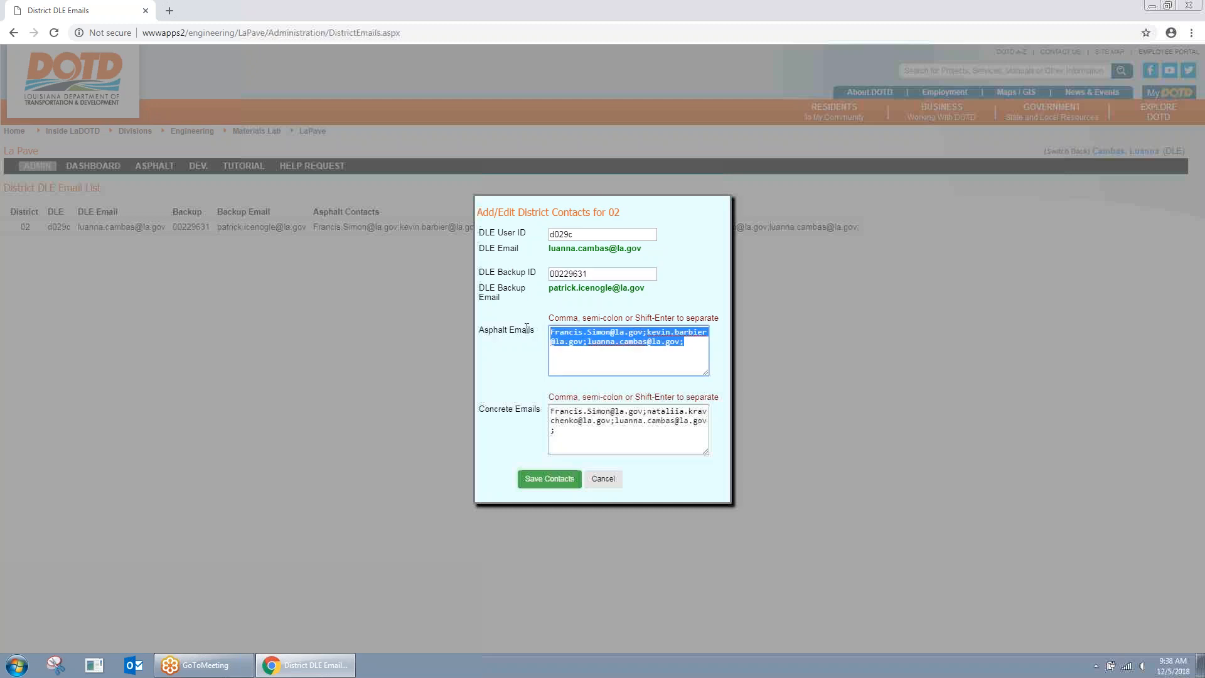
click(592, 353)
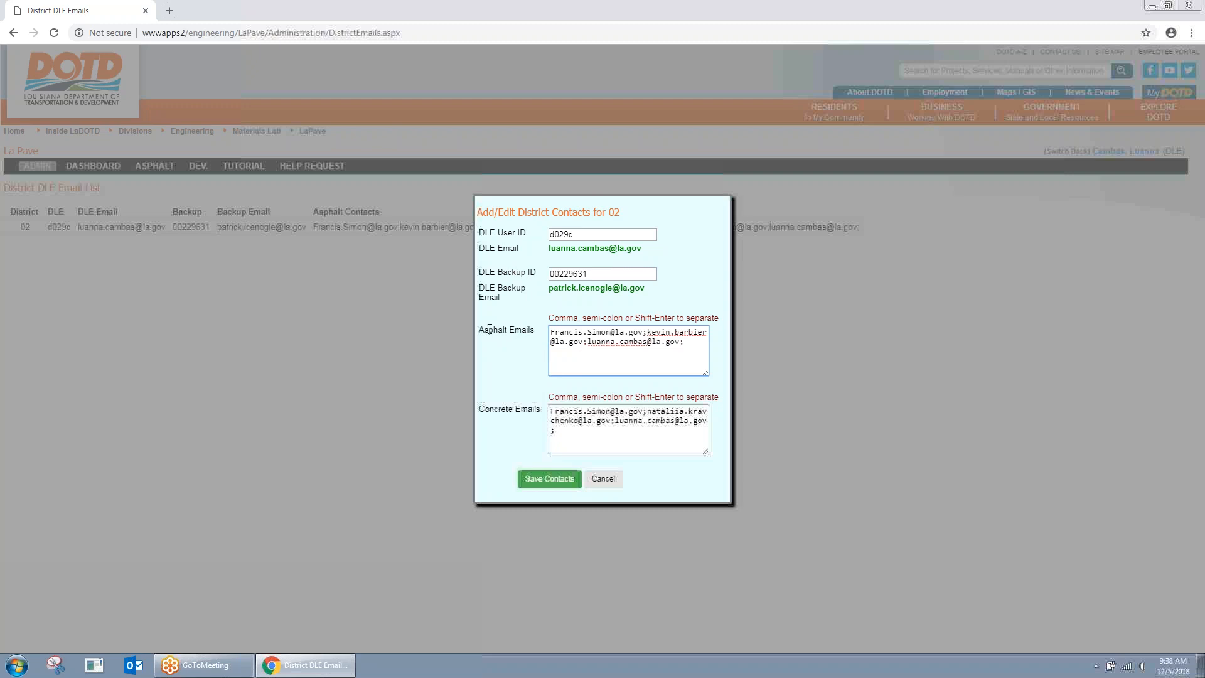
drag(483, 329, 537, 330)
click(524, 355)
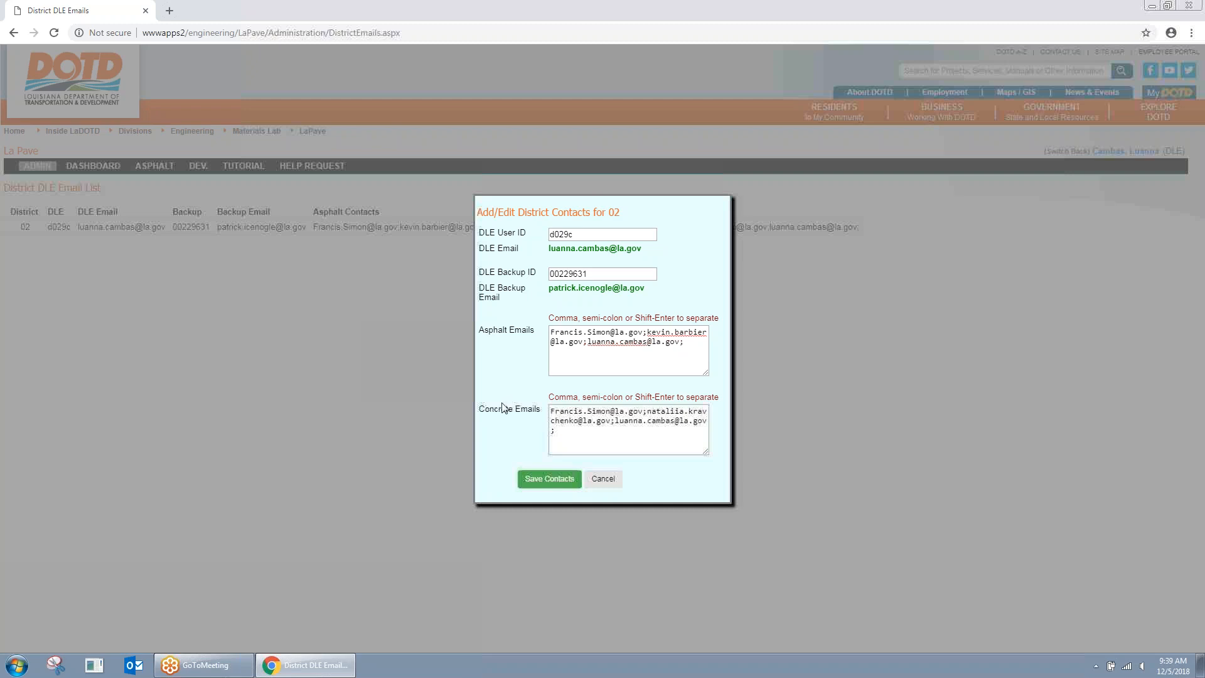
drag(482, 408, 532, 408)
click(514, 429)
click(603, 479)
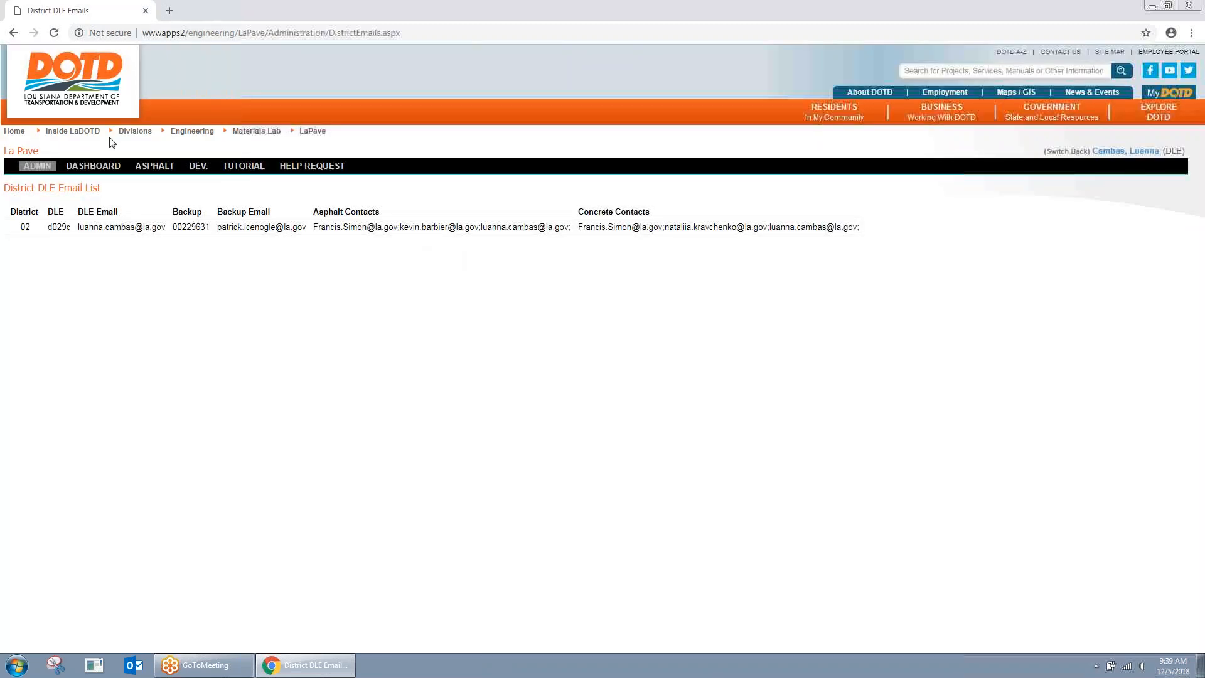
Step: Show the Dashboard's Messages table of plant and mix design requests and scroll through it
click(94, 166)
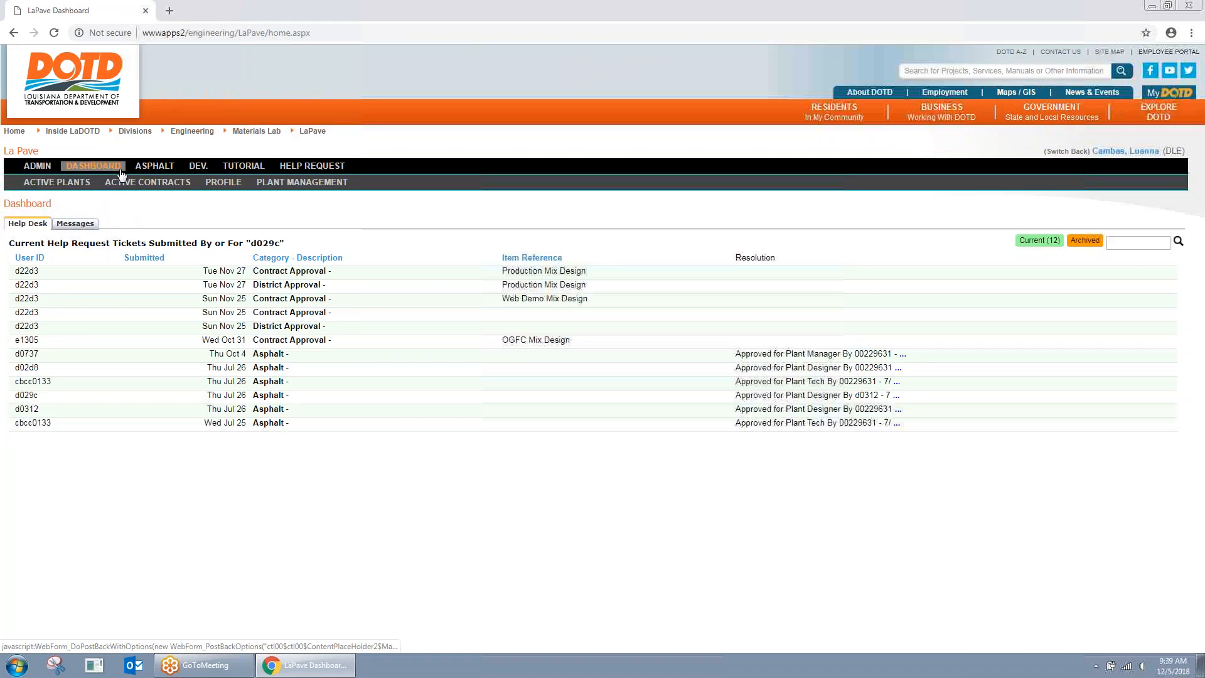
click(75, 224)
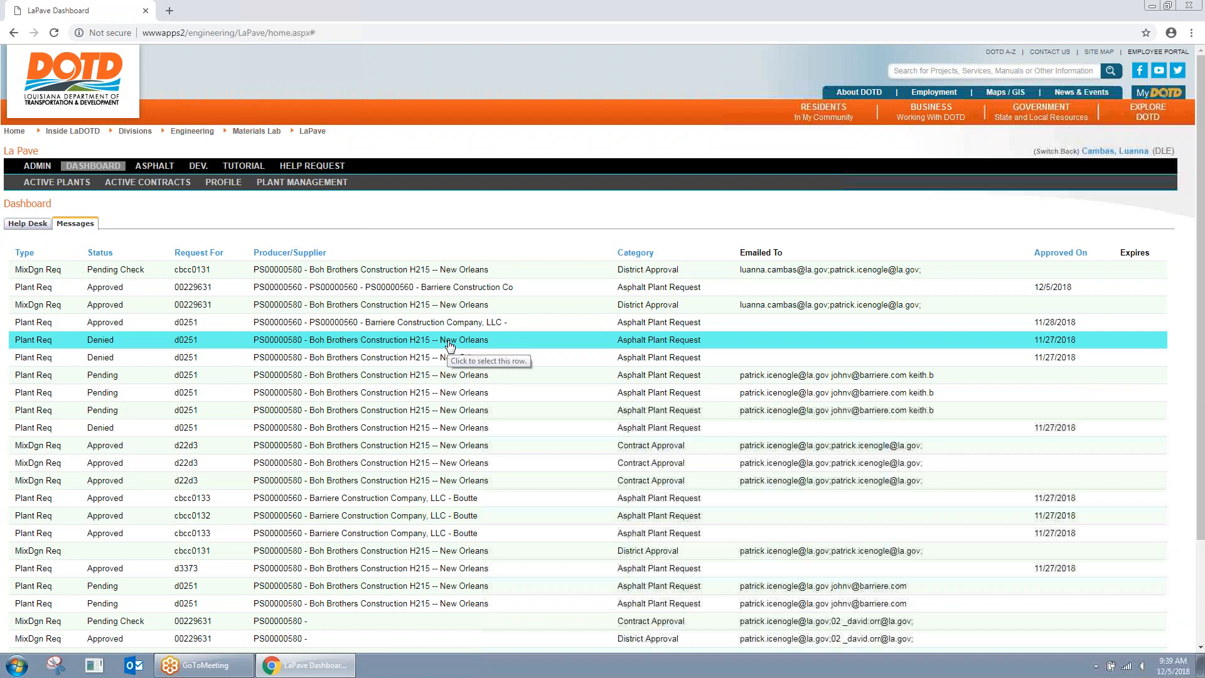
scroll(408, 377, down, 2)
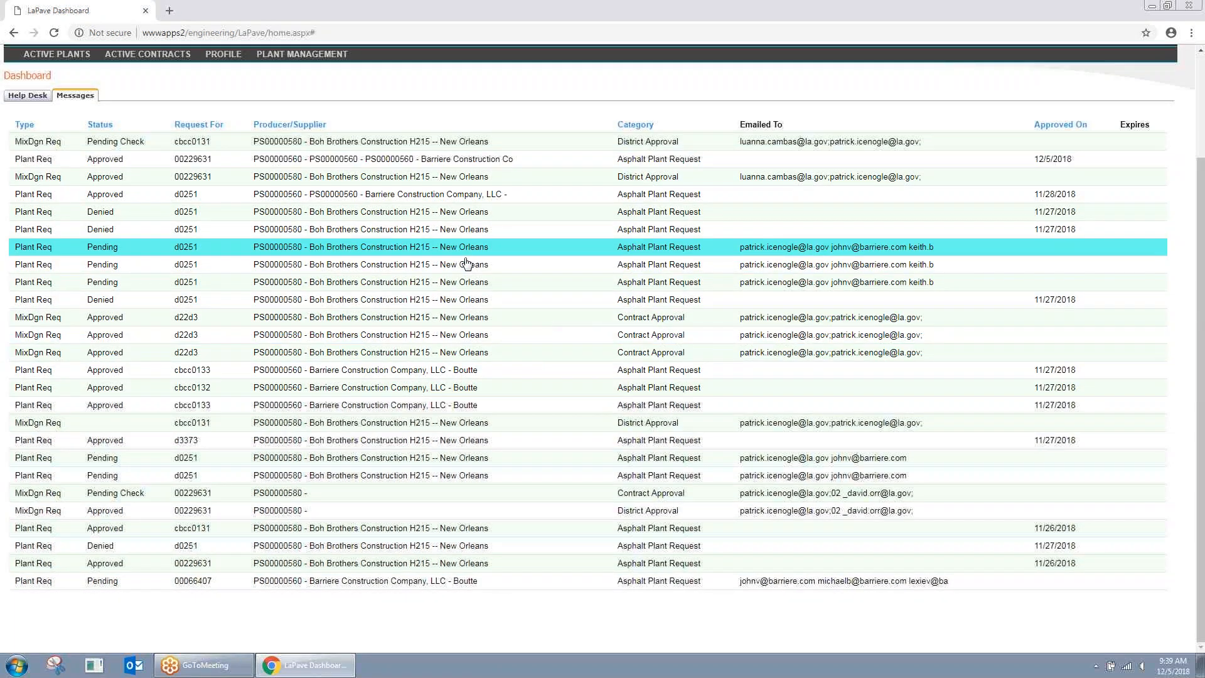
scroll(468, 270, up, 1)
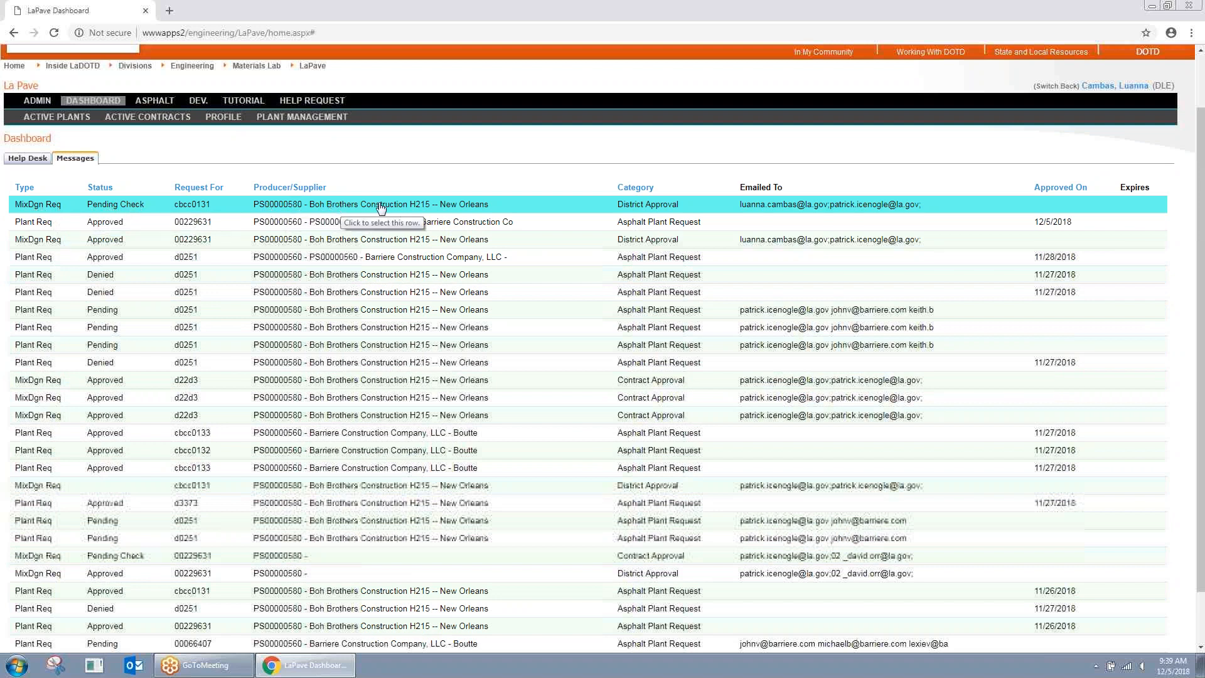
Step: Open the first MixDgn Req Pending Check message and scroll through the Wearing L1 review
click(336, 204)
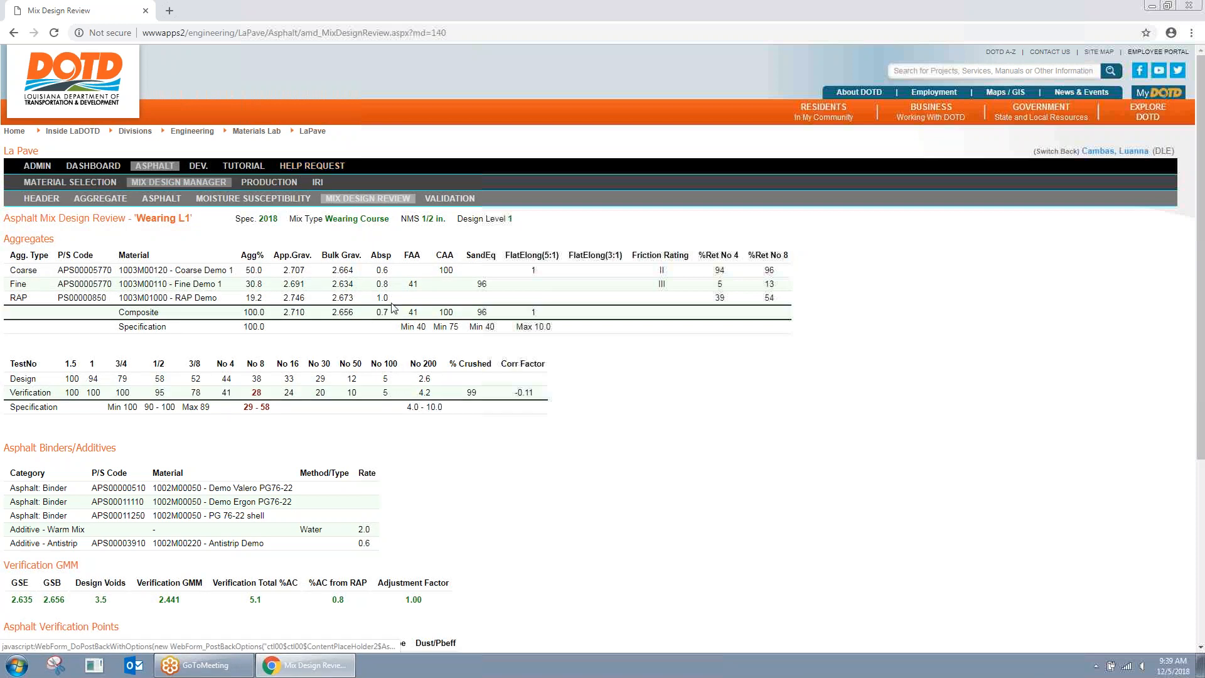
scroll(405, 301, down, 3)
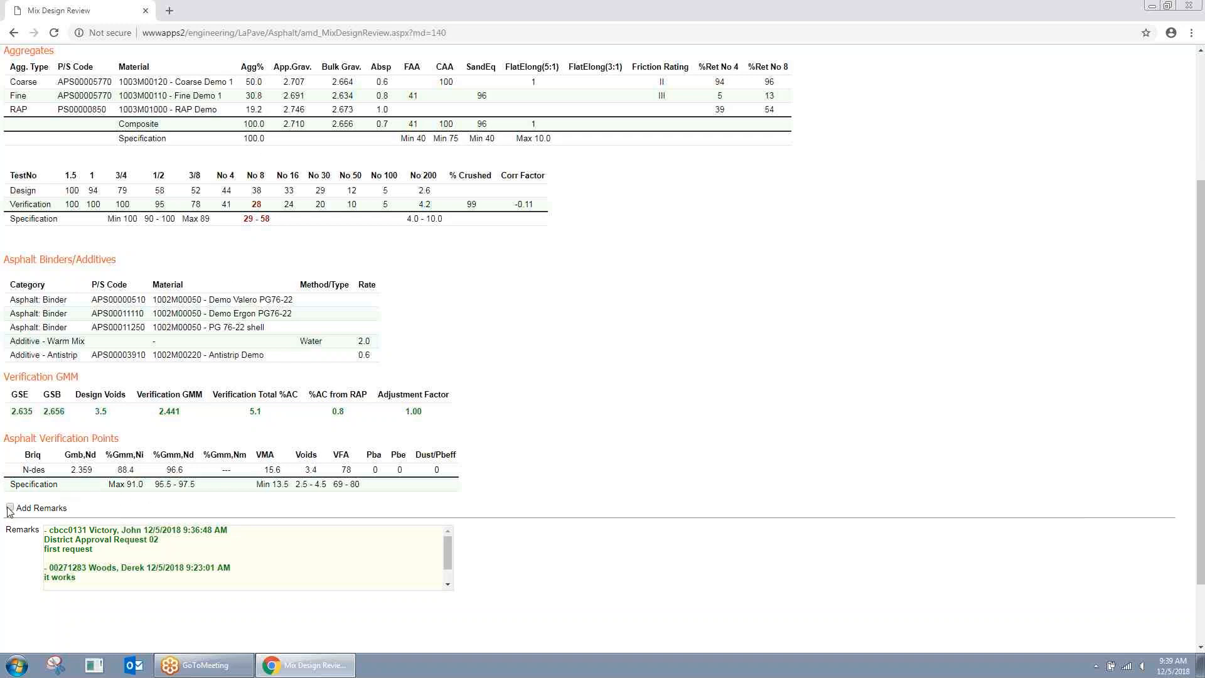
scroll(464, 424, up, 2)
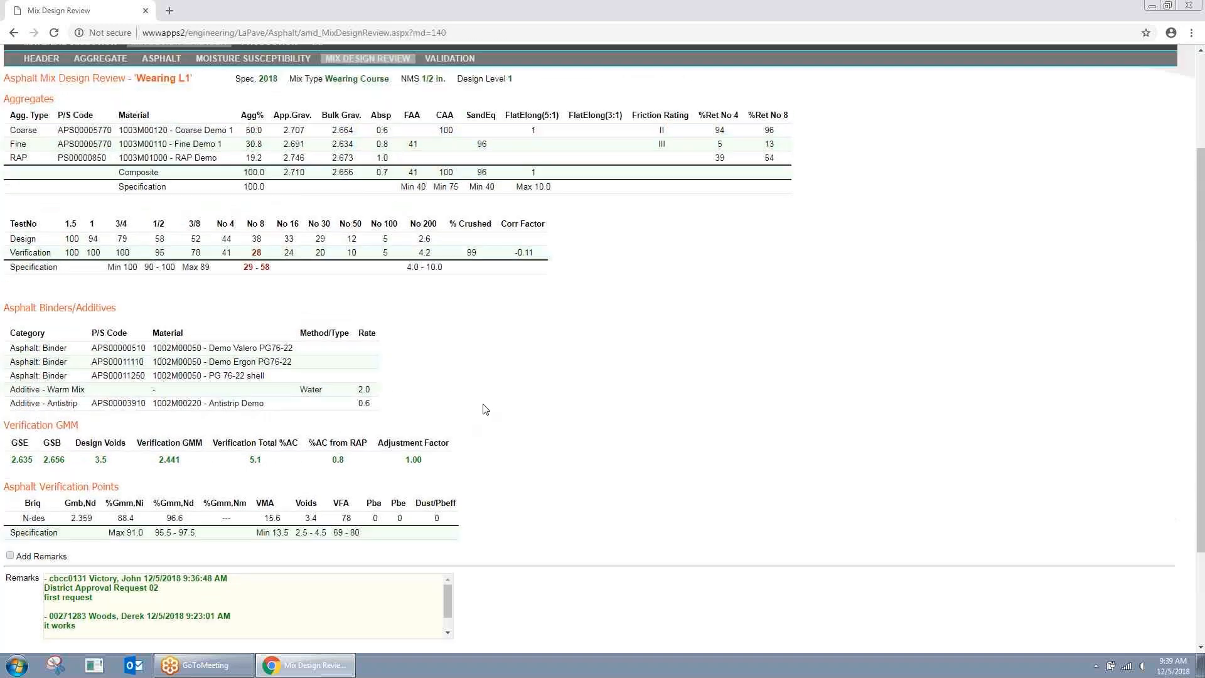
scroll(534, 347, up, 1)
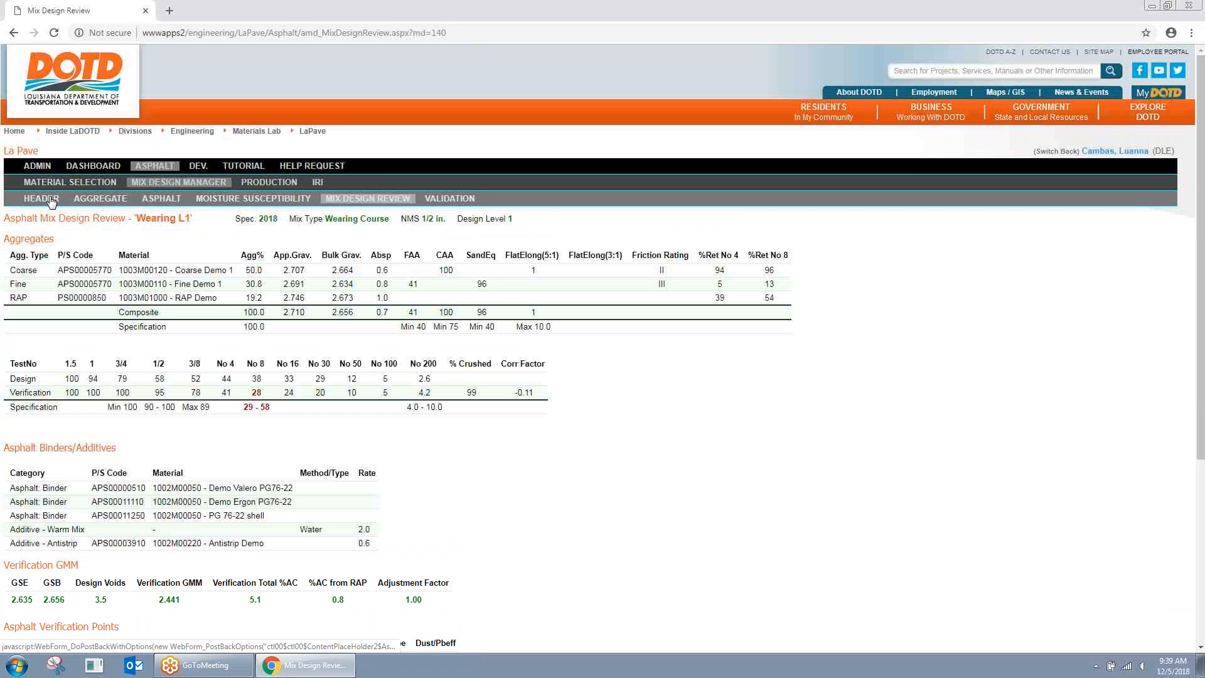
Step: Open the Wearing L1 header and review its remarks, including the District Approval Request 02 line
click(52, 201)
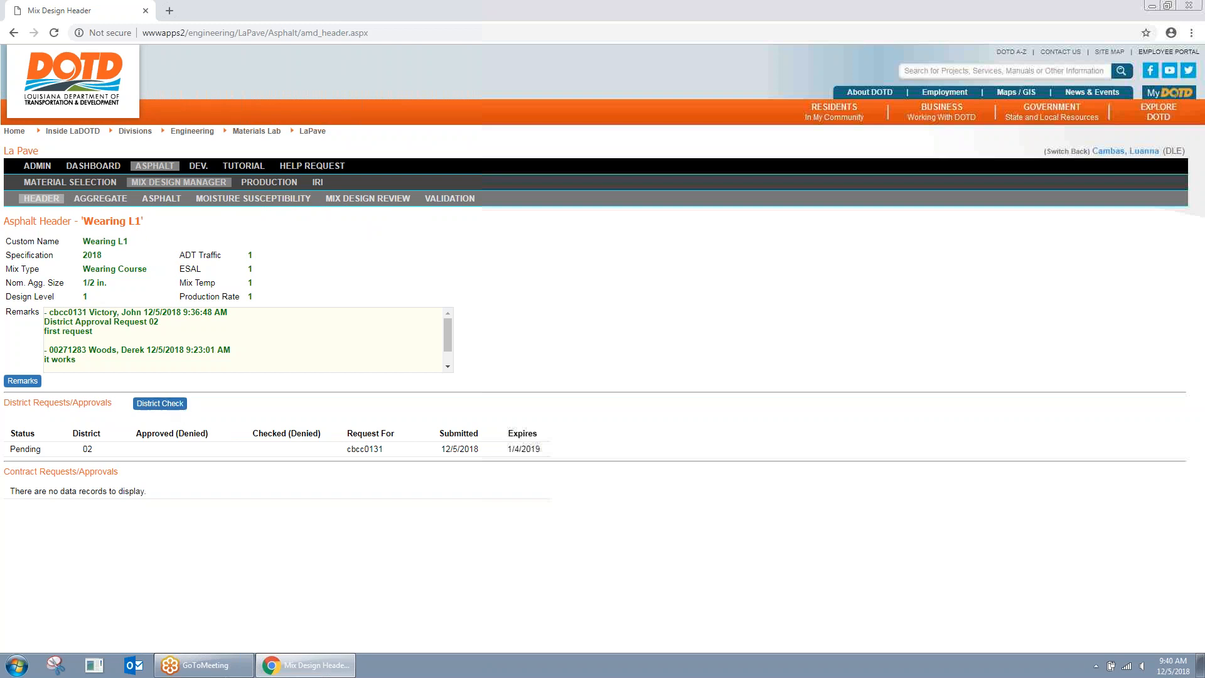
drag(52, 312, 238, 323)
click(238, 323)
drag(47, 321, 158, 323)
click(96, 331)
drag(45, 336, 104, 337)
click(248, 317)
Step: Mark the district request Checked with the checker remark 'checked'
click(165, 405)
click(511, 354)
text(checked)
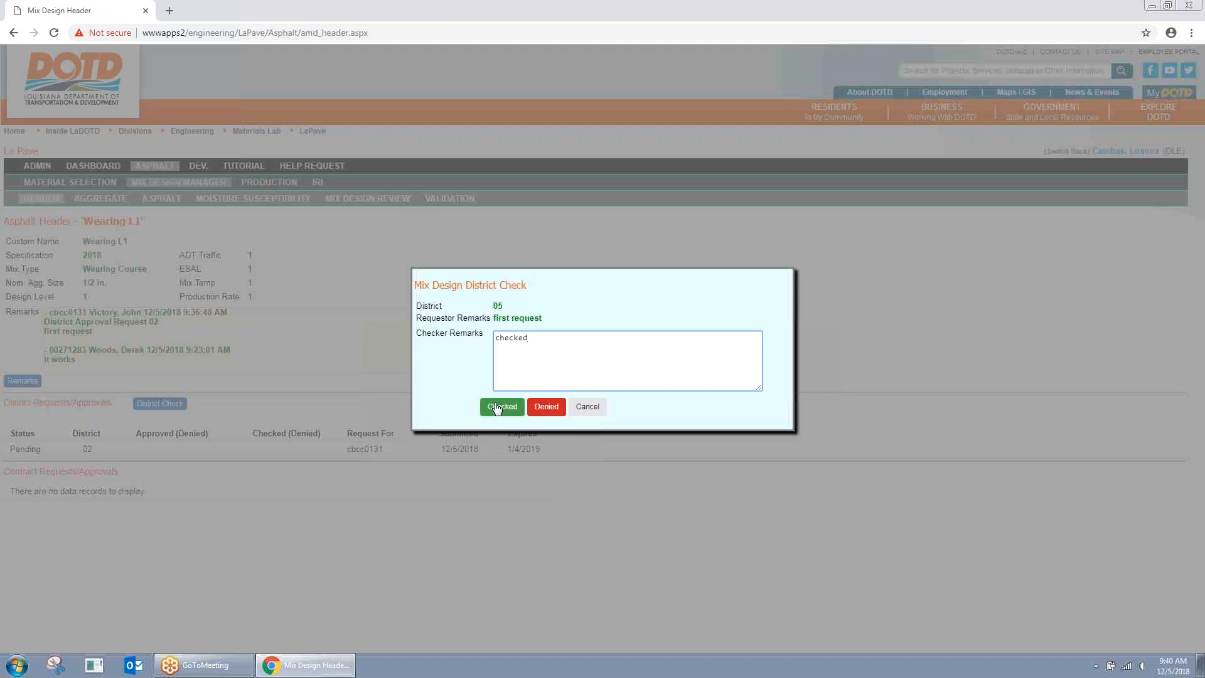
click(509, 411)
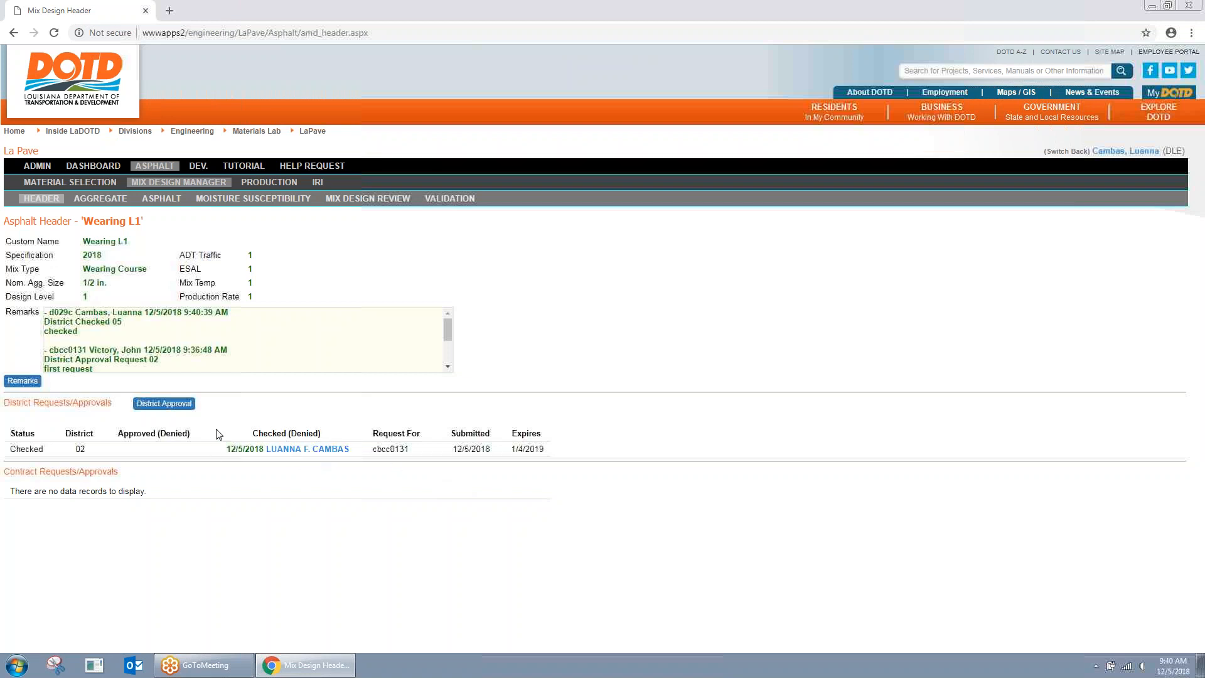
Step: Approve the District 02 request with the remark 'approved', then go to Mix Design Manager
click(174, 408)
click(591, 368)
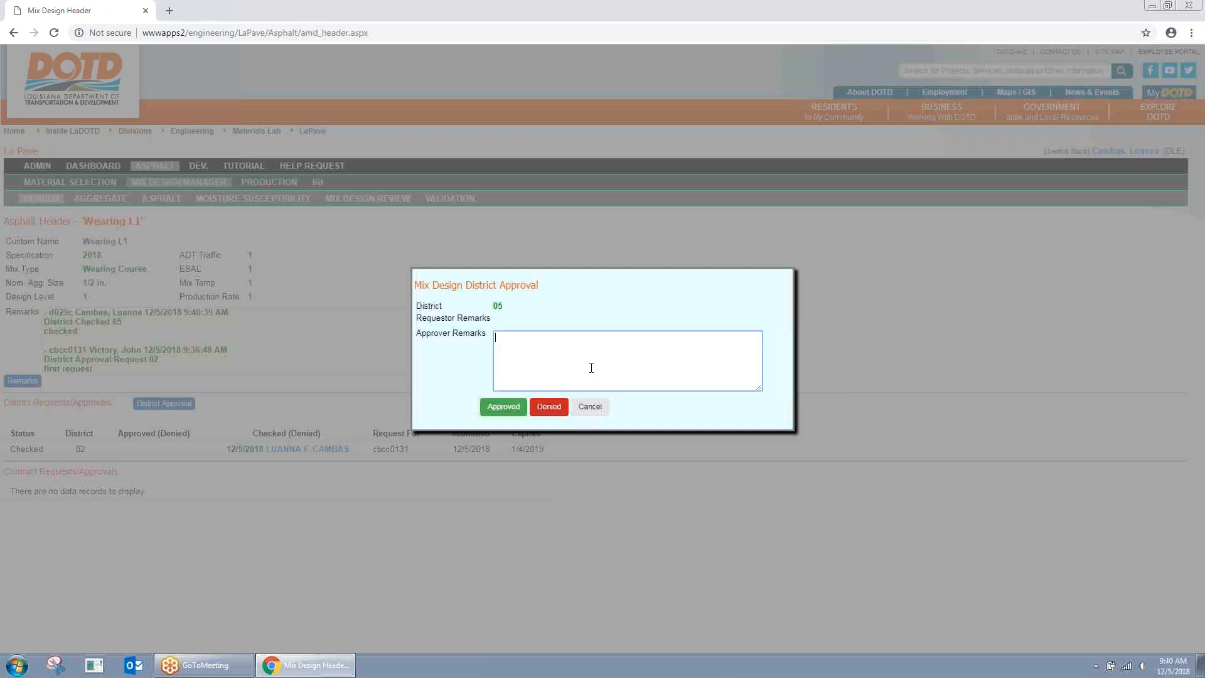
text(approved)
click(503, 408)
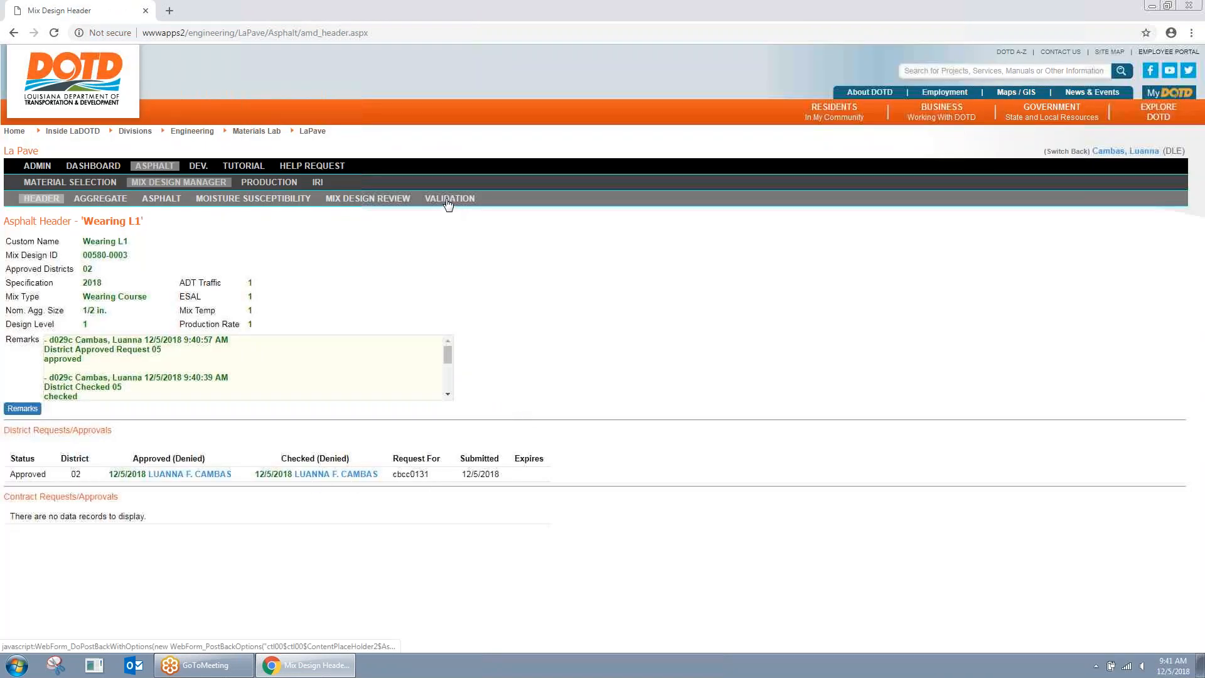
click(177, 182)
Step: Pick the Boh Brothers Construction H215 plant and view the Wearing L1 aggregate tables
click(170, 224)
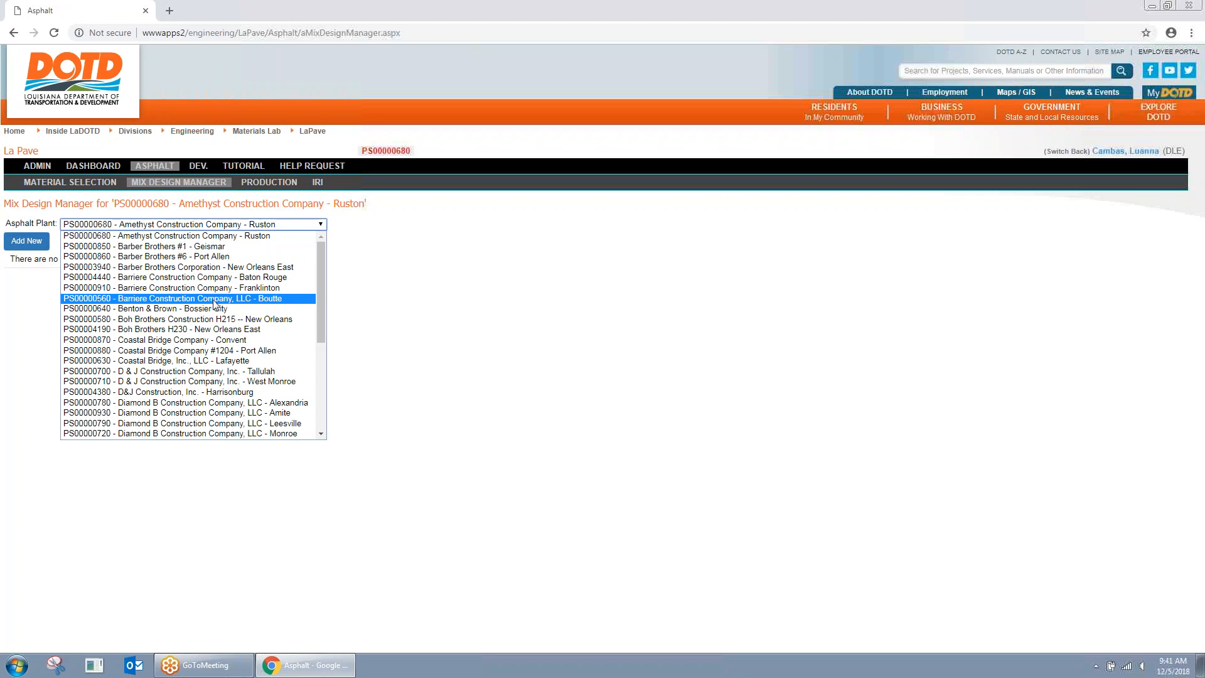
click(214, 319)
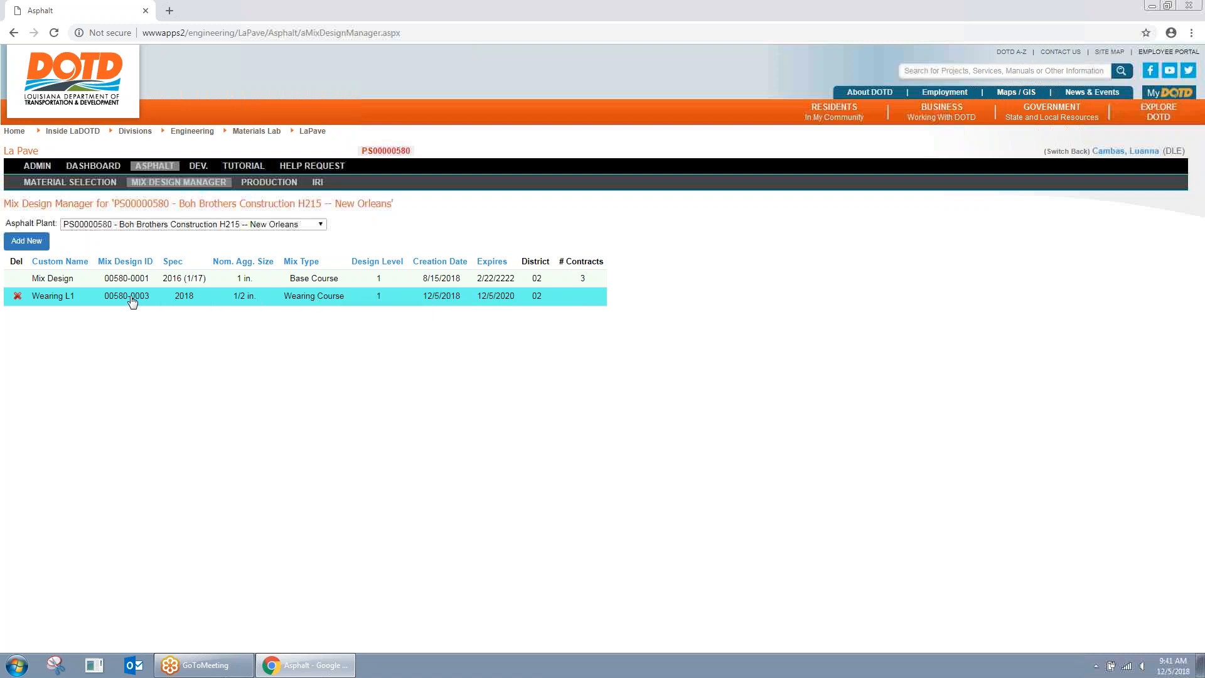
click(98, 300)
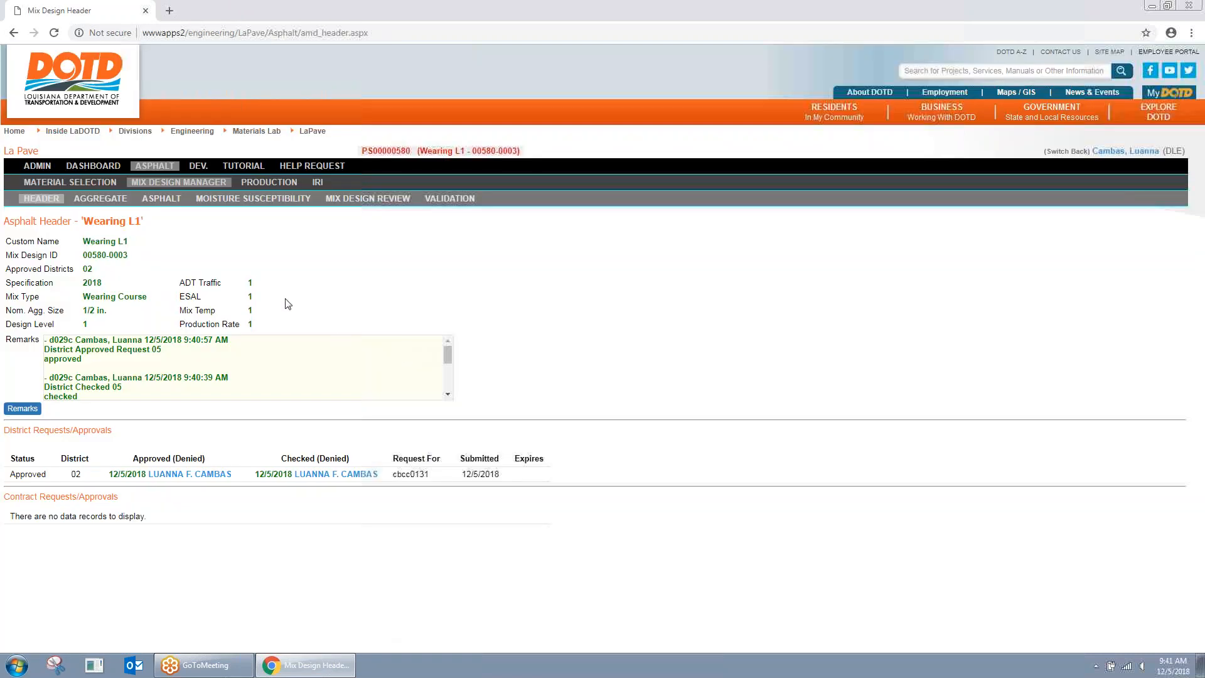
click(121, 199)
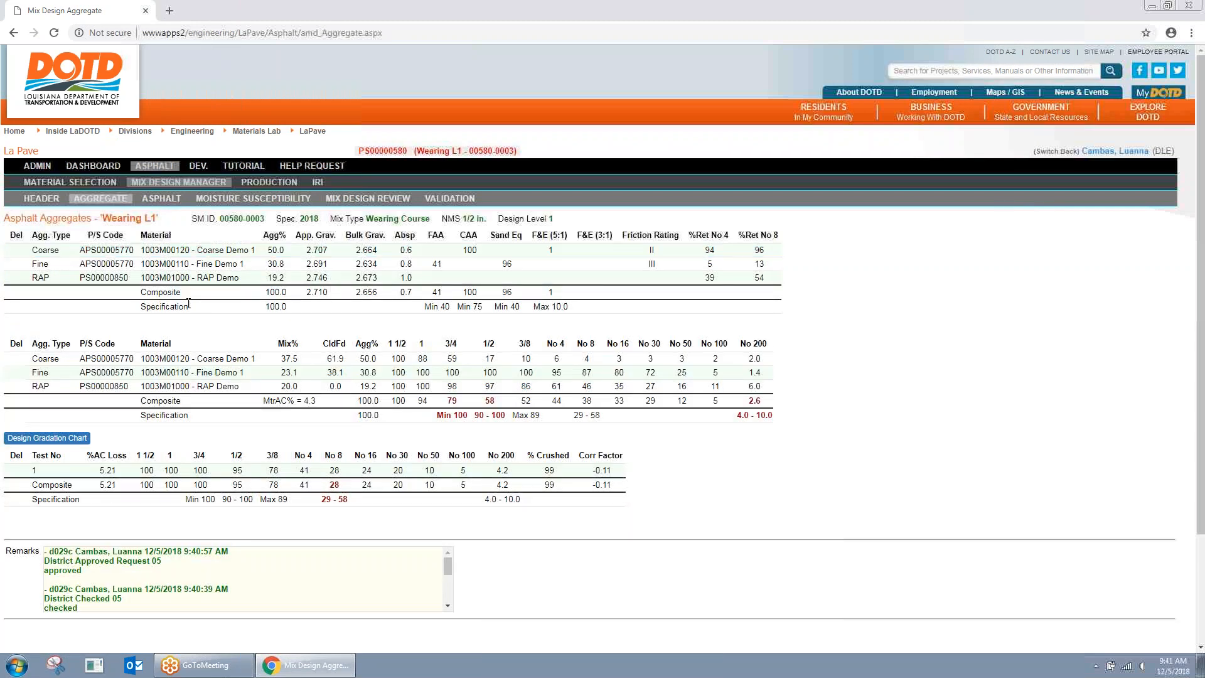
Step: Review the Coarse Demo 1 aggregate details, cancel, and return to the Wearing L1 header
click(221, 255)
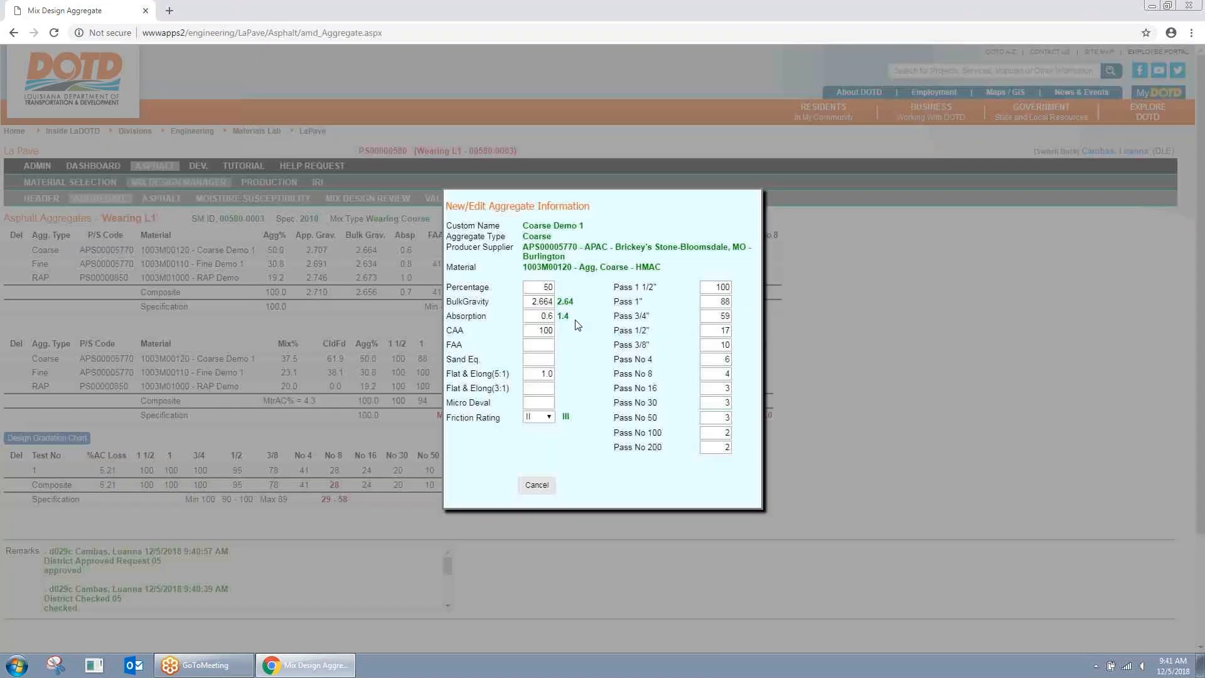
double_click(510, 482)
click(605, 374)
click(540, 485)
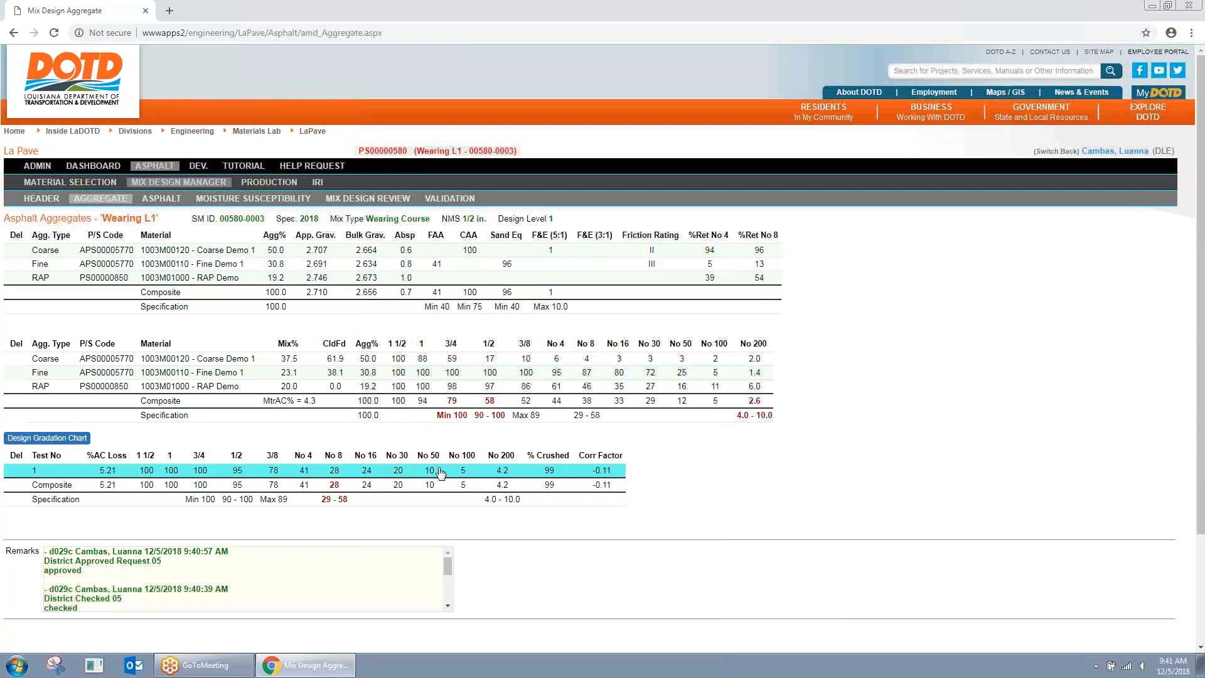
scroll(447, 471, down, 1)
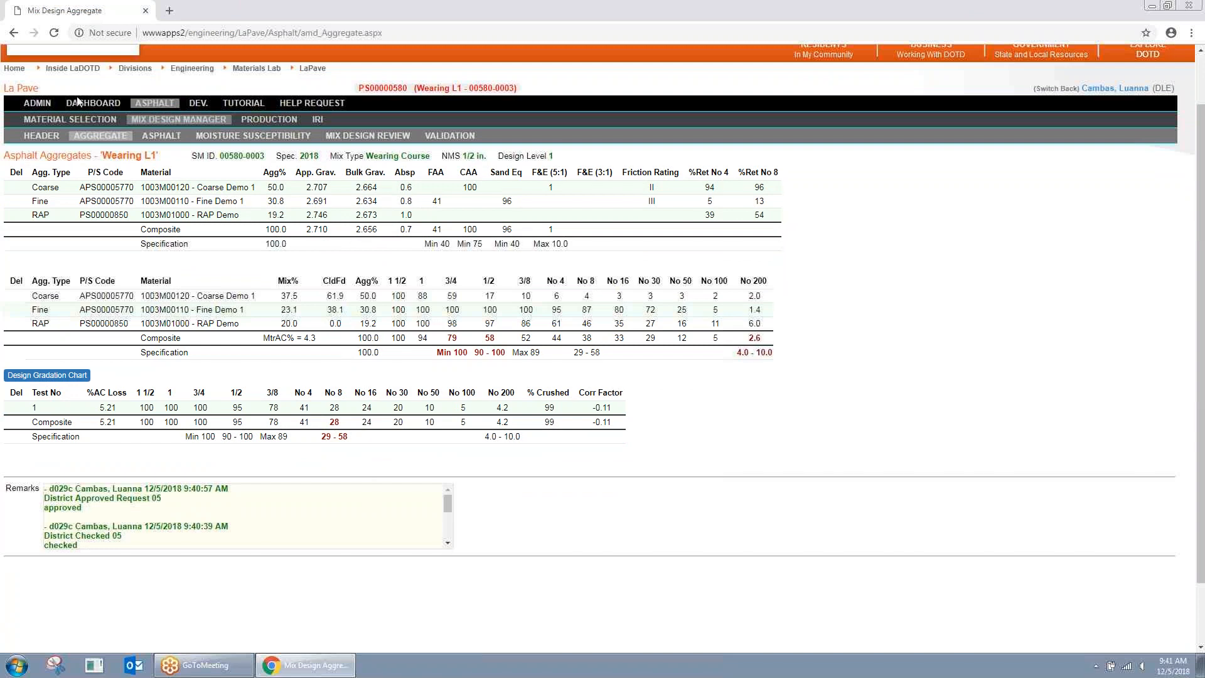
click(51, 136)
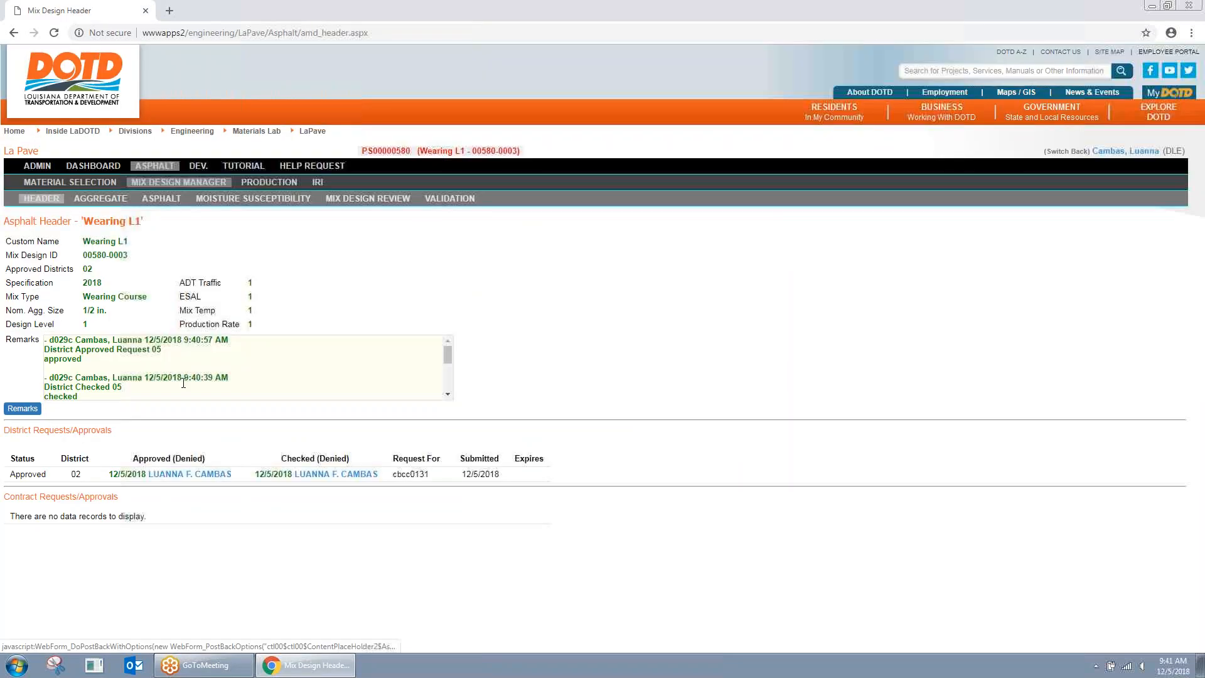
scroll(254, 379, down, 3)
scroll(219, 367, up, 3)
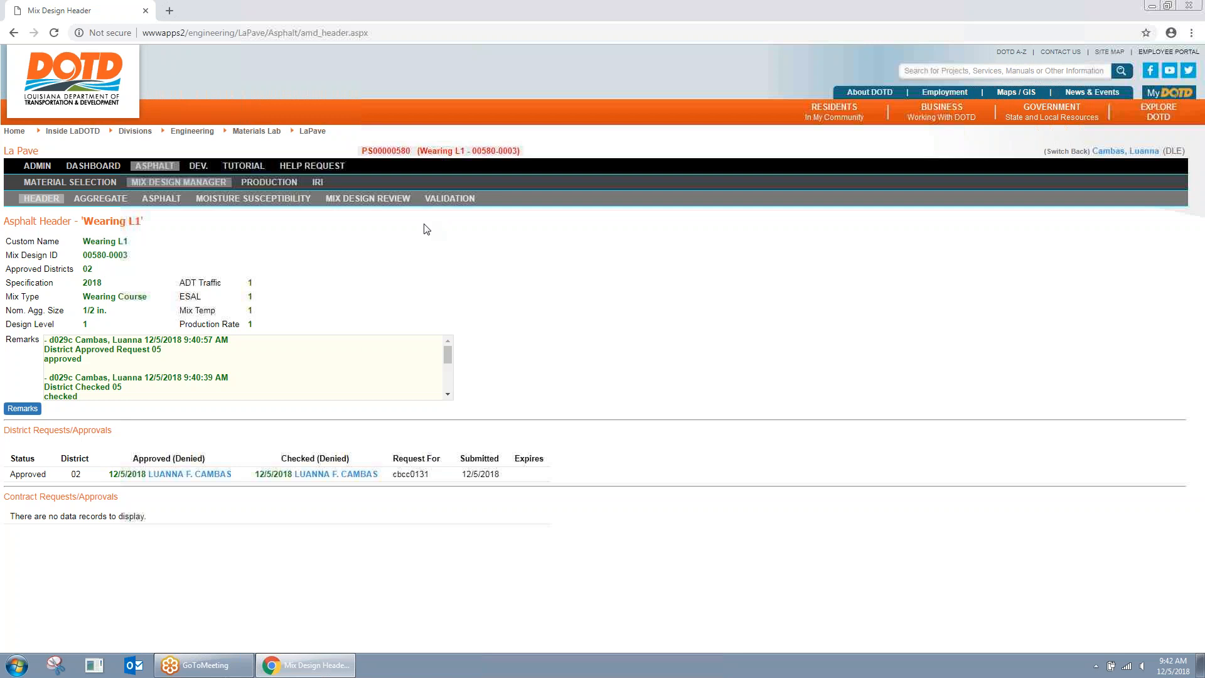
Step: Scroll through the Wearing L1 validation values, such as Gmm 2.441 and Air Voids 3.5
click(450, 200)
scroll(433, 270, down, 1)
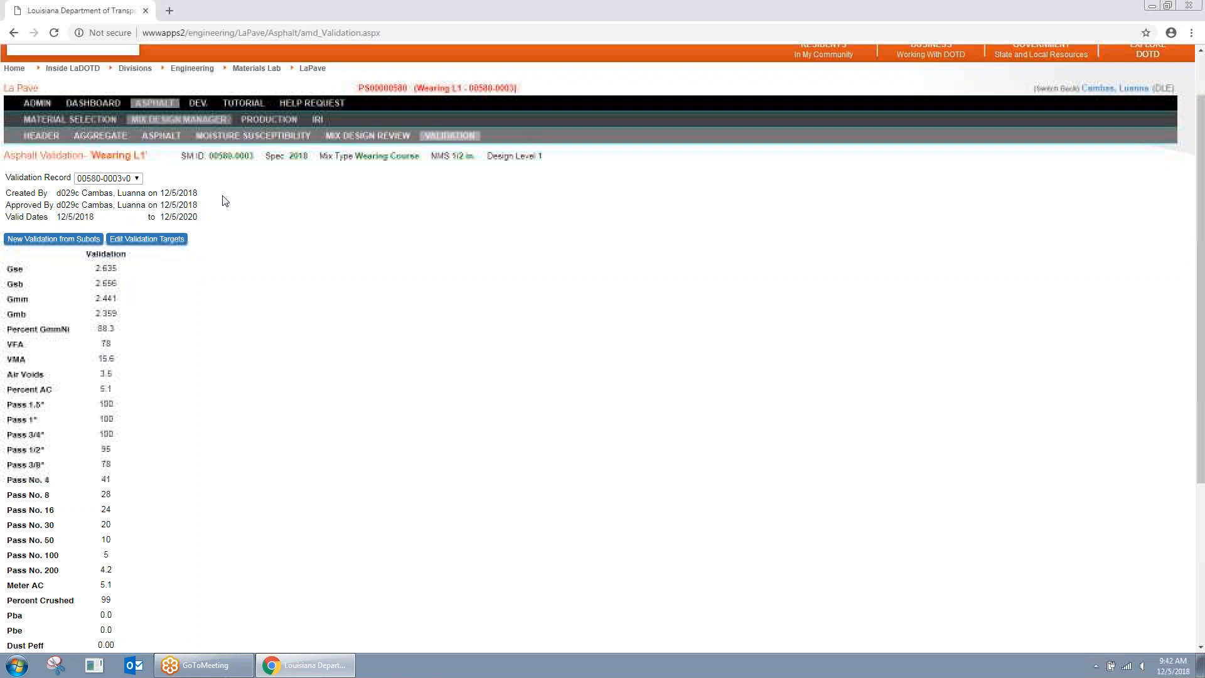
scroll(227, 215, down, 1)
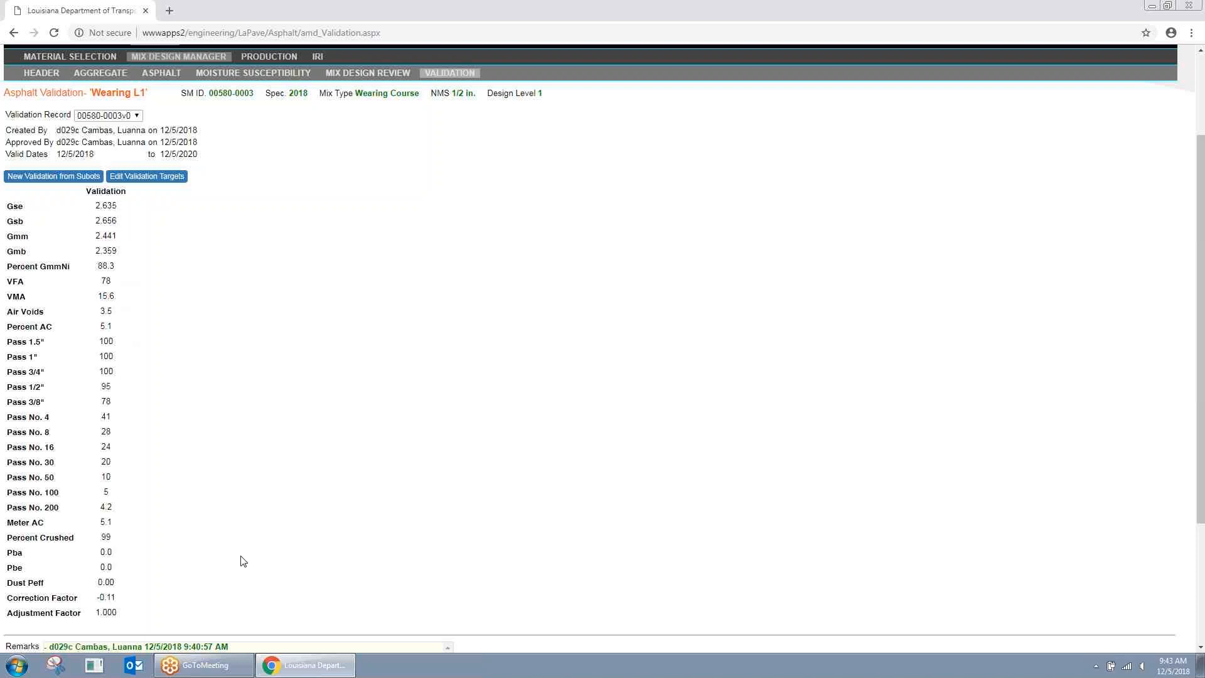
scroll(243, 561, up, 1)
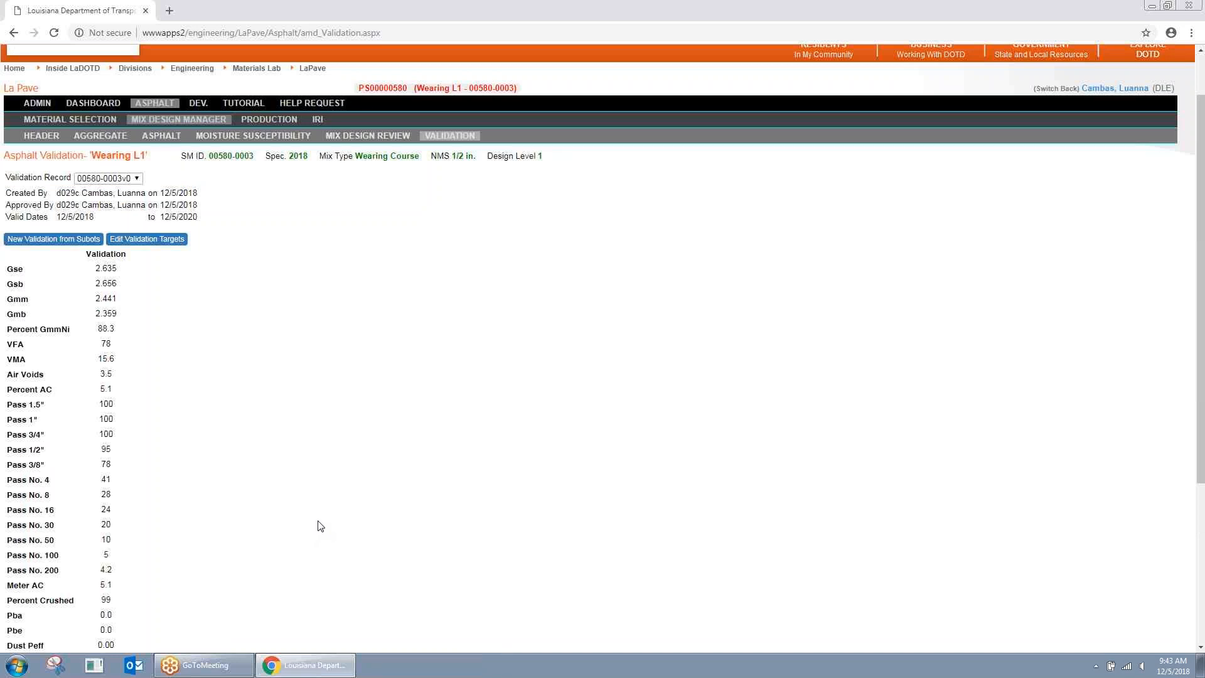
scroll(324, 525, up, 1)
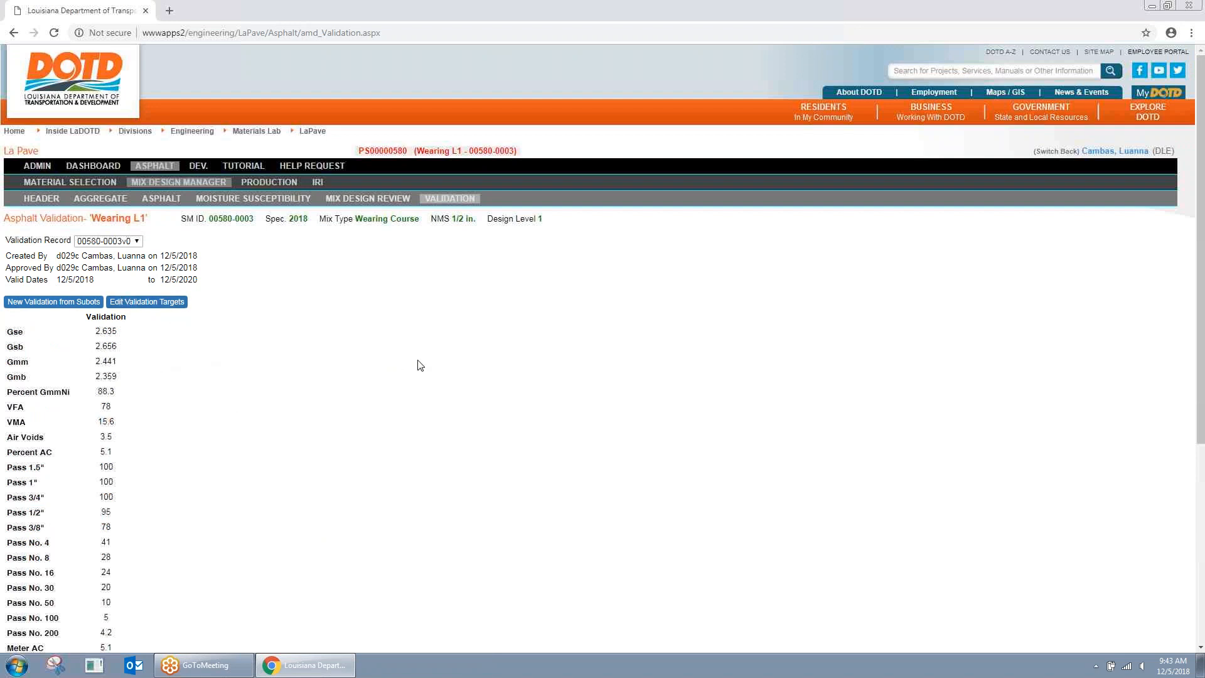
Step: Reopen Wearing L1 via Production and Mix Design Manager for the Boh Brothers H215 plant
click(268, 182)
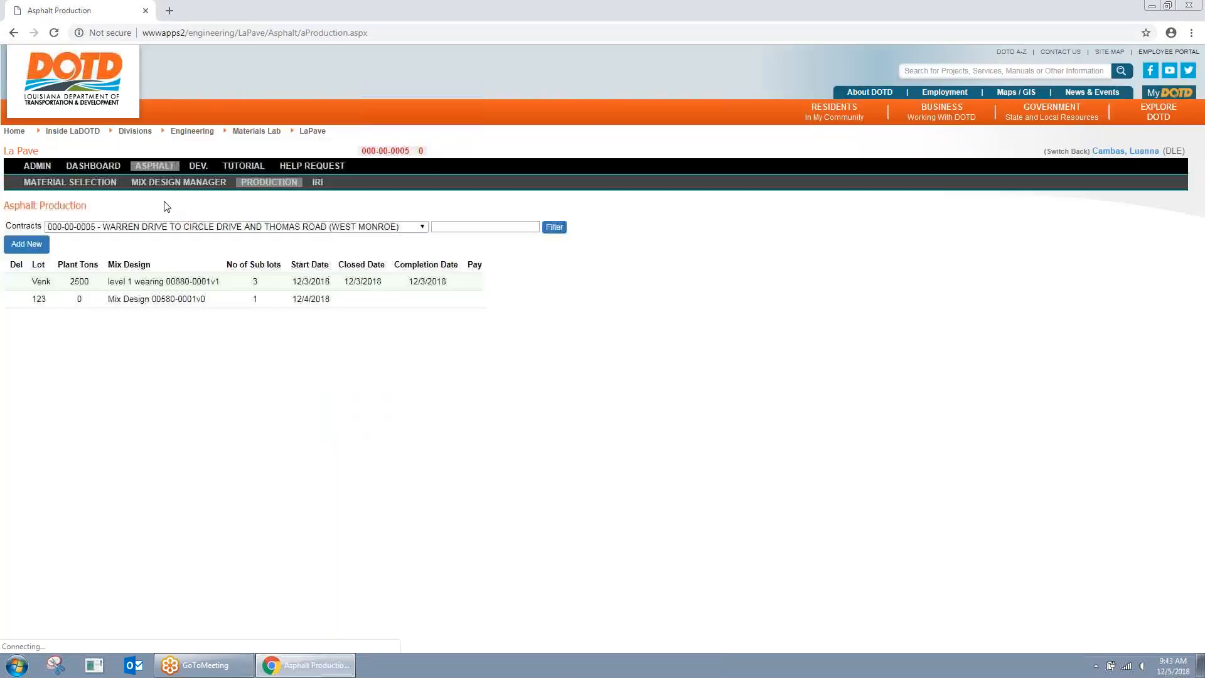
click(100, 190)
click(178, 184)
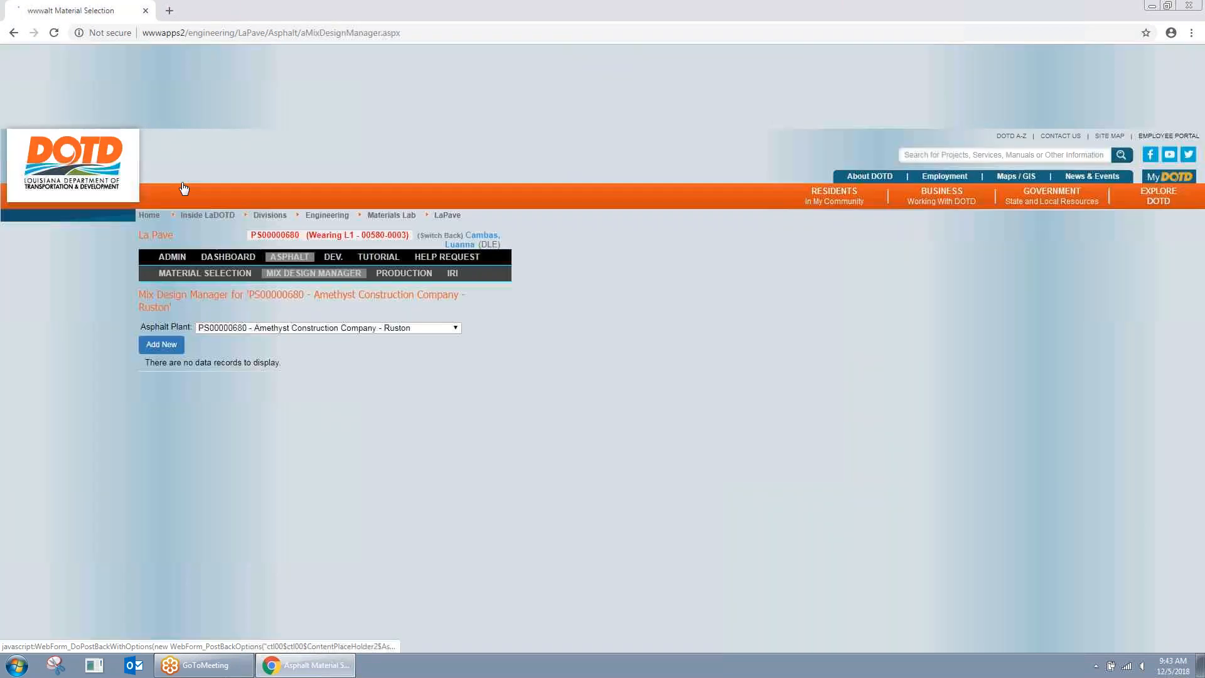
click(188, 225)
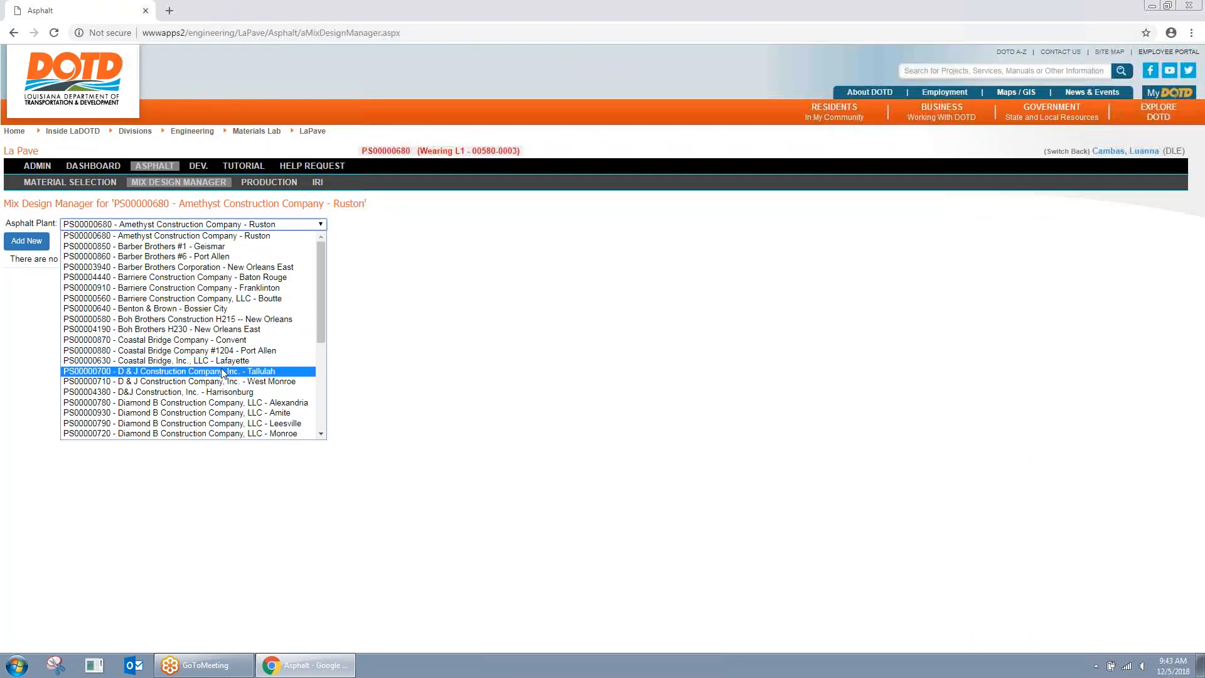
click(241, 320)
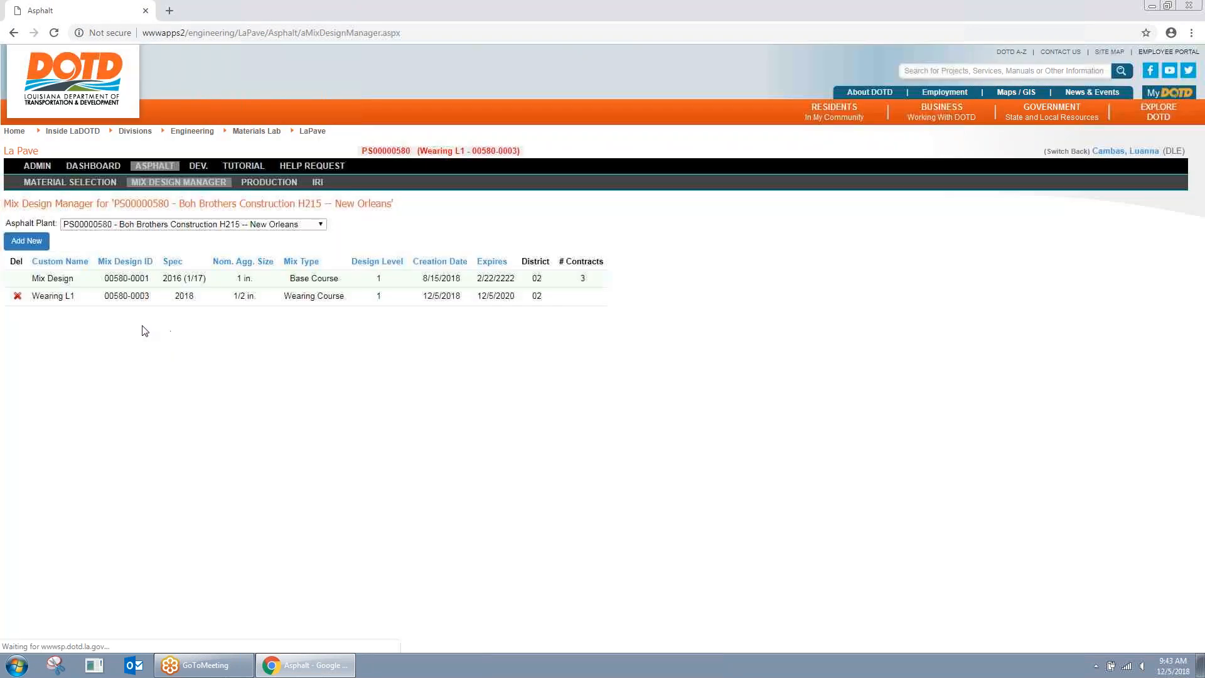
click(102, 297)
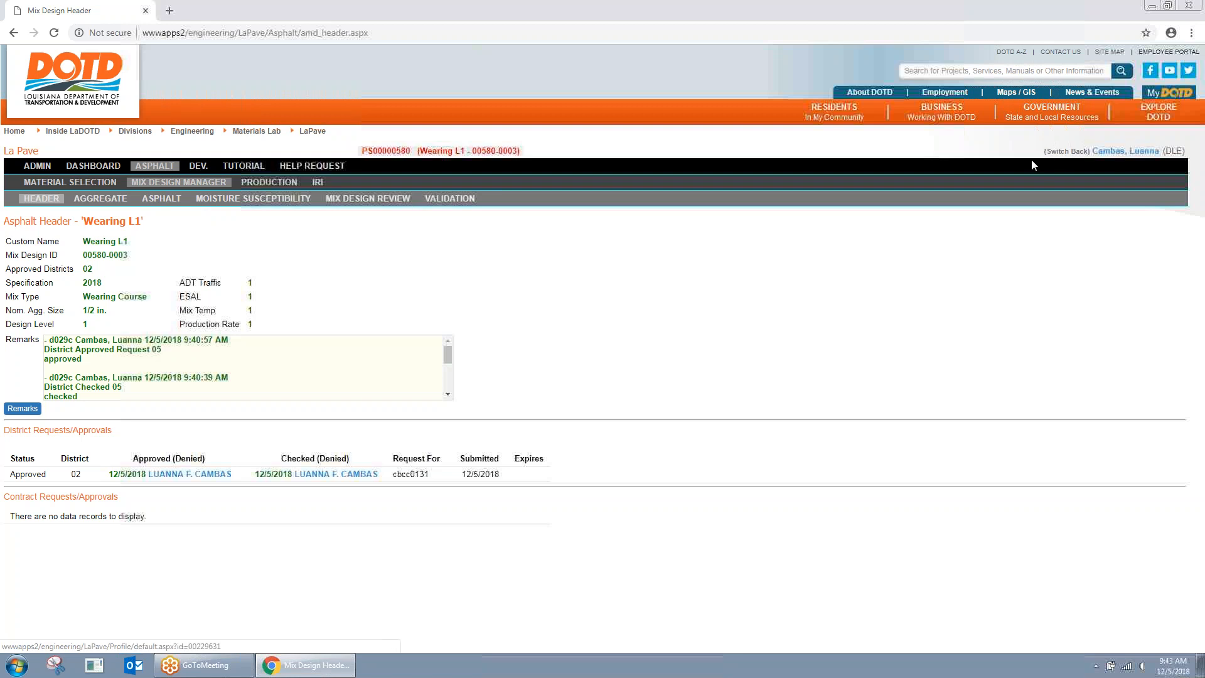
Step: Switch back to admin, impersonate the plant designer user, and open the Mix Design Manager
click(1067, 151)
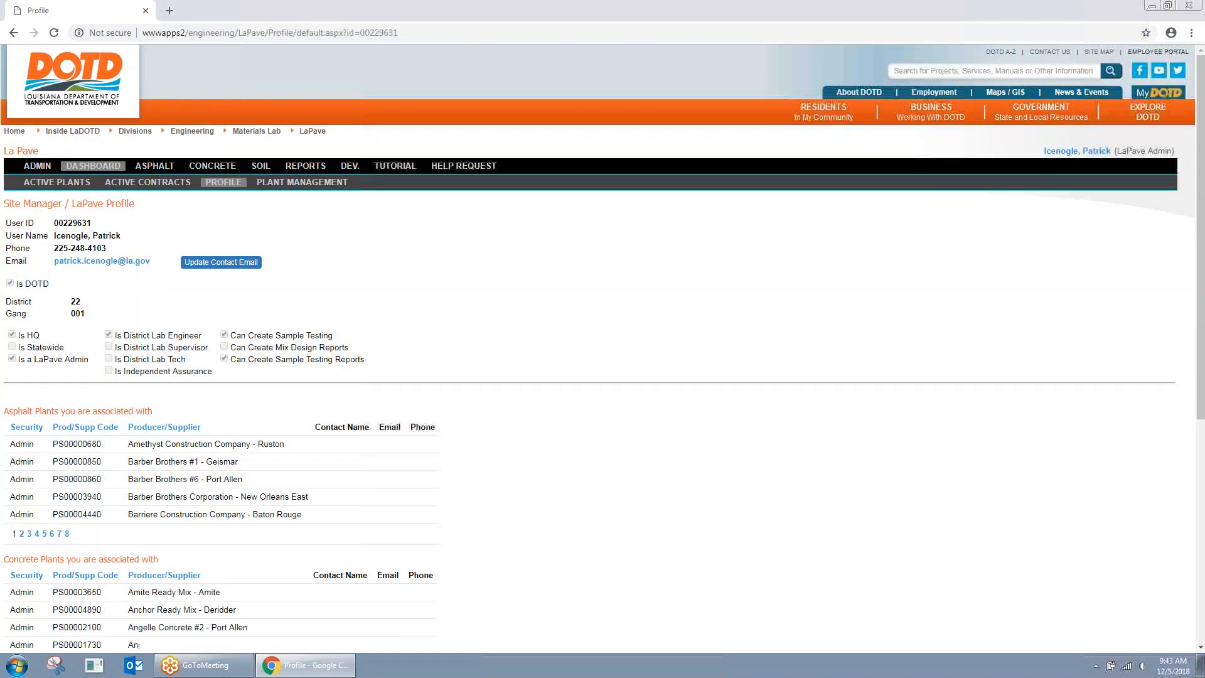
click(37, 166)
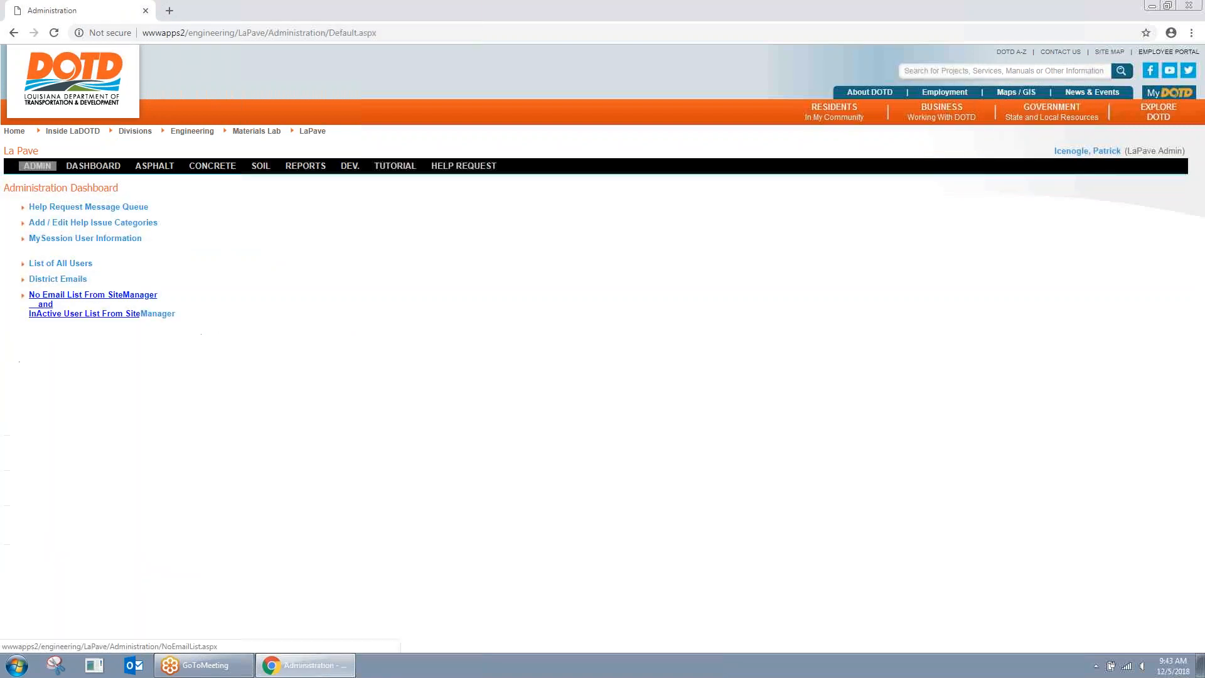
click(74, 266)
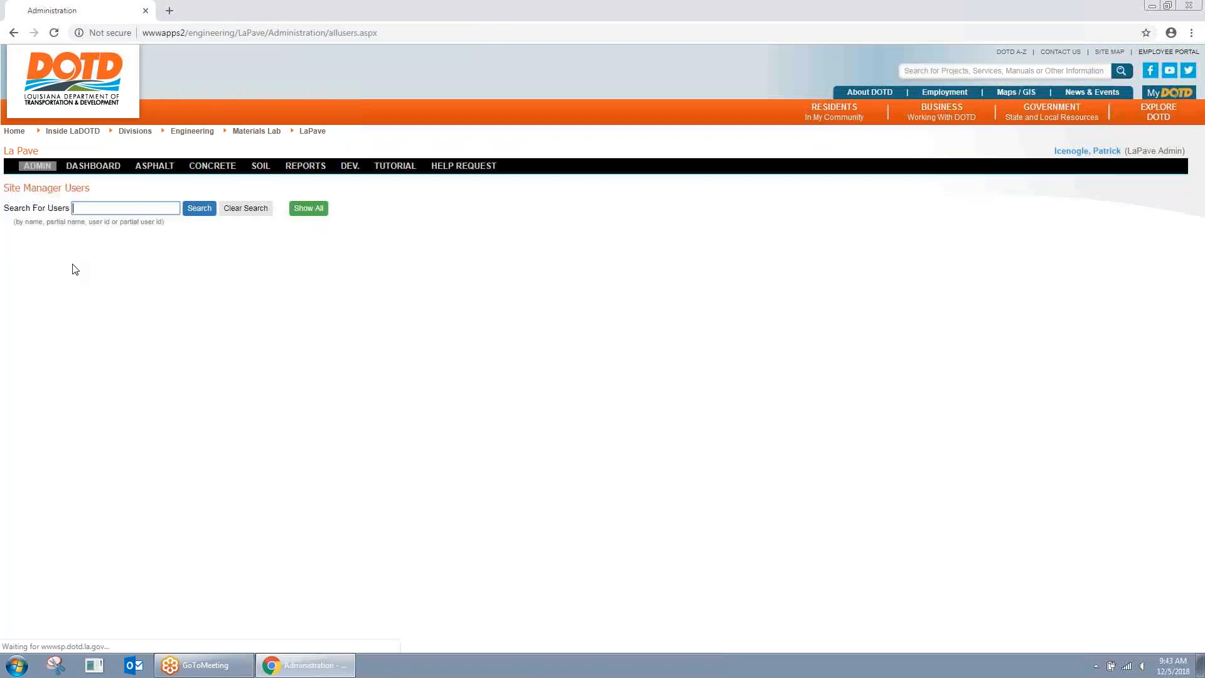
click(127, 208)
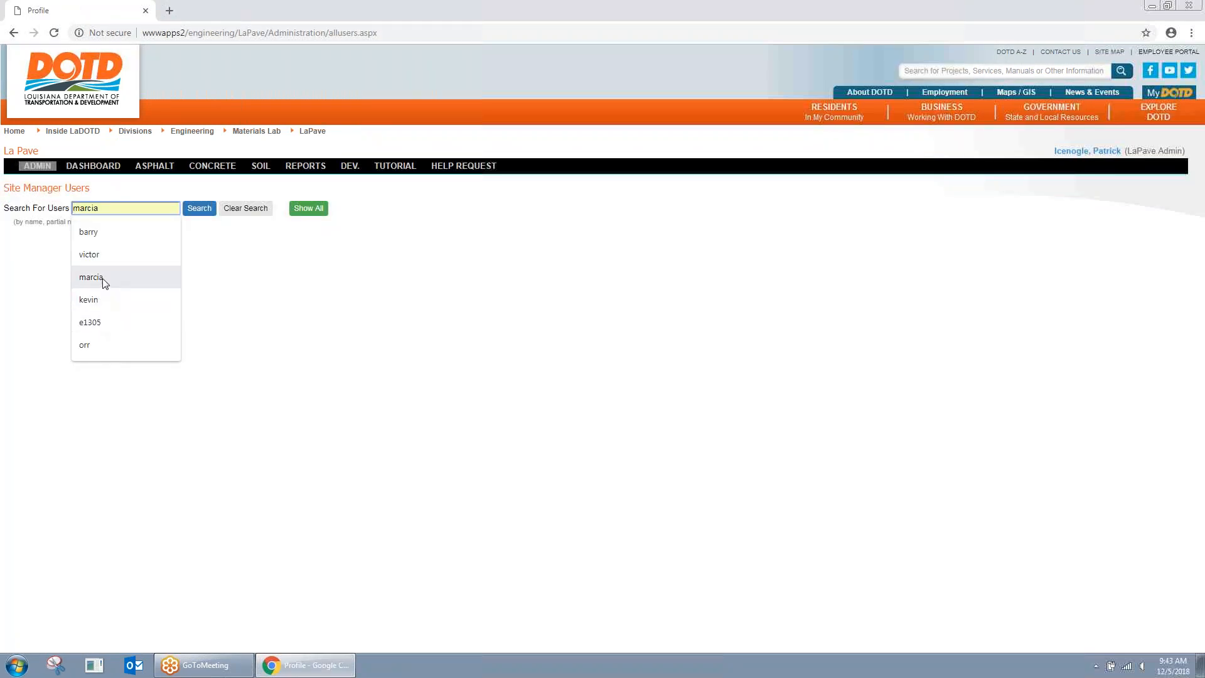
click(106, 255)
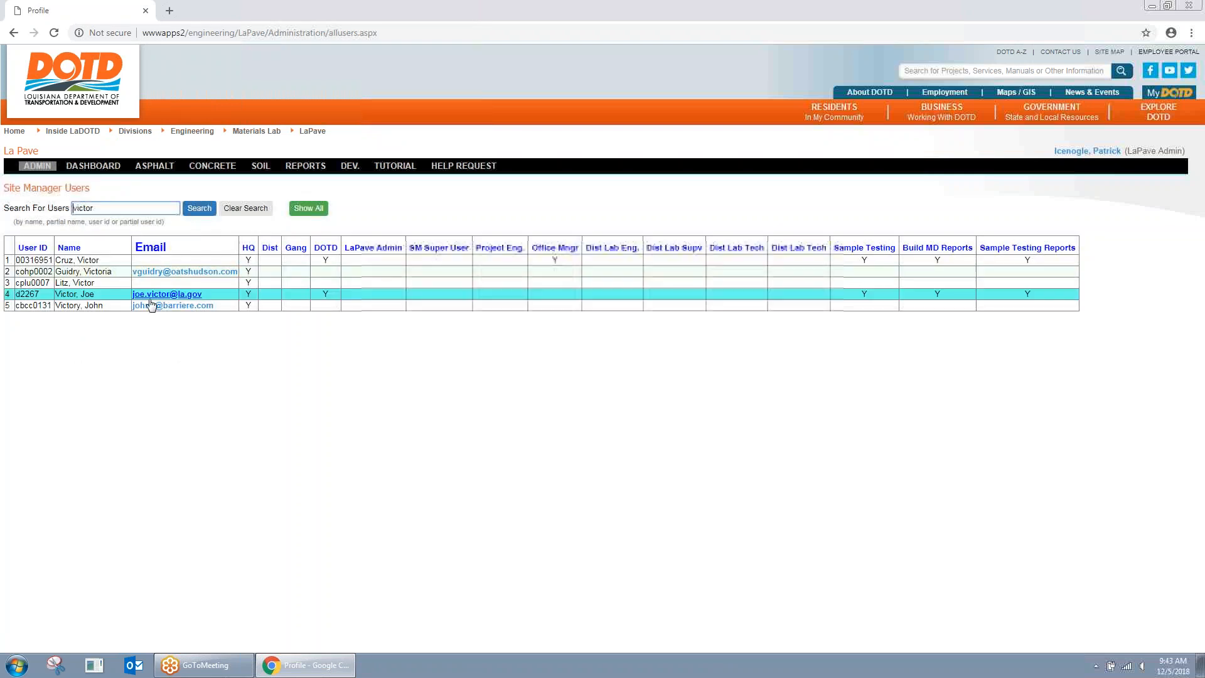
click(114, 307)
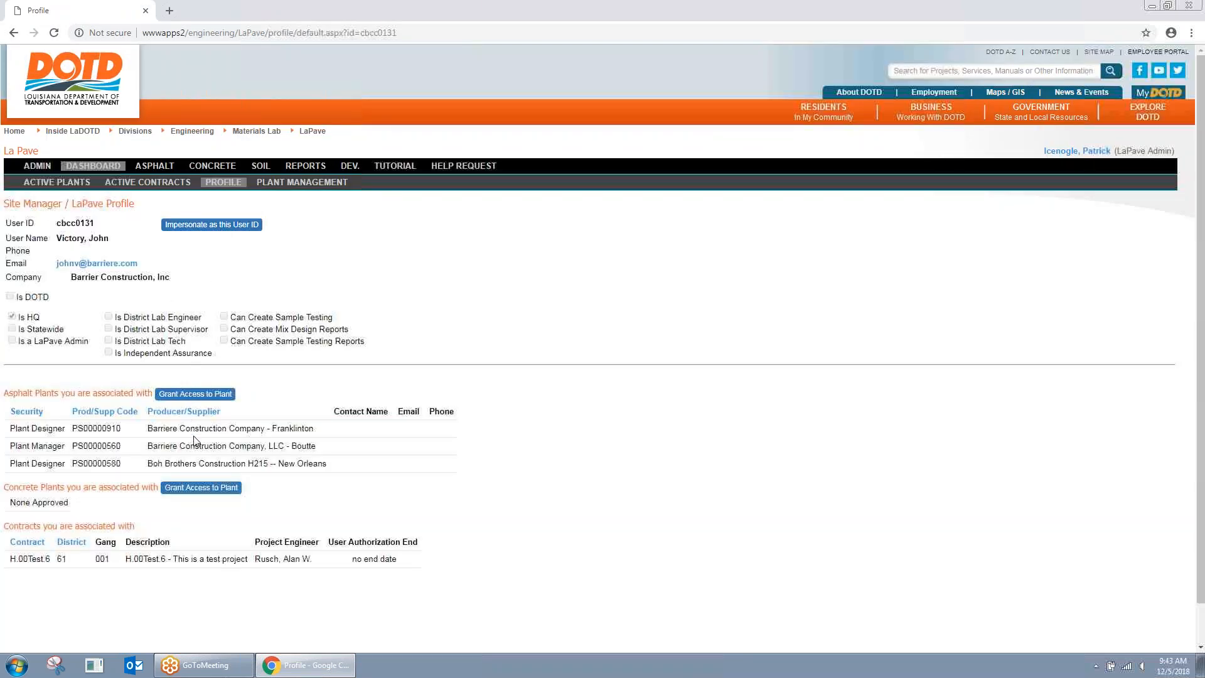
click(212, 226)
click(123, 166)
click(173, 183)
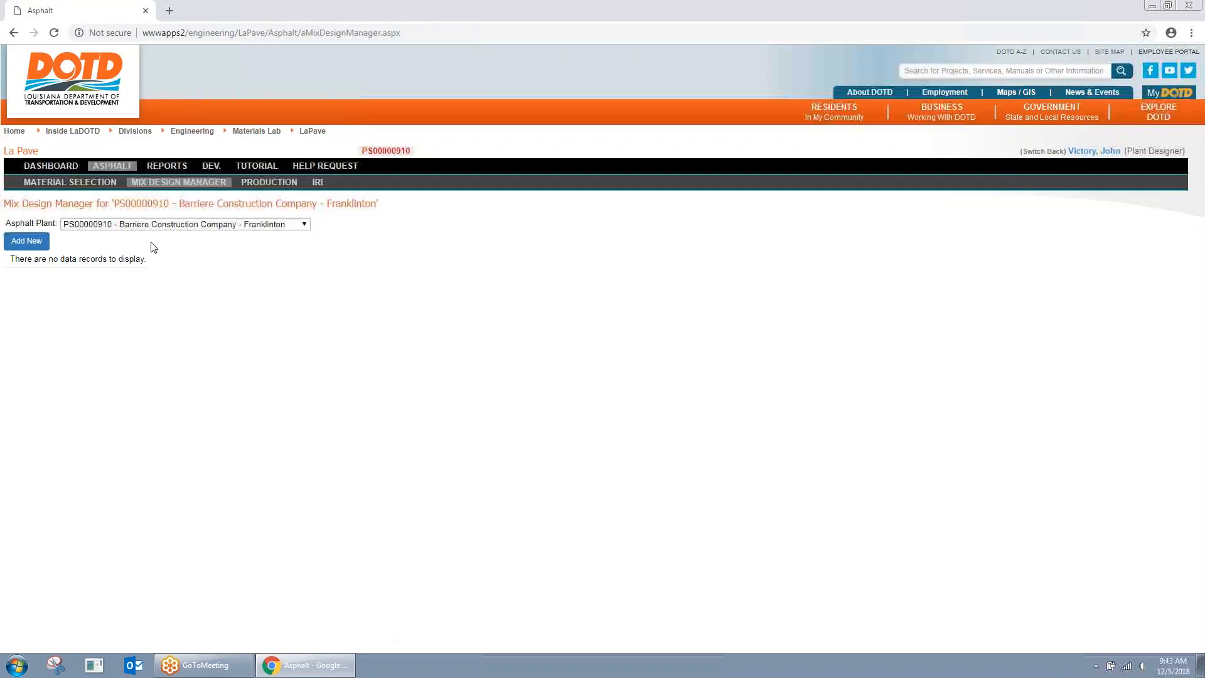
Step: Open the Wearing L1 mix design under the Boh Brothers H215 plant
click(176, 224)
click(190, 246)
click(207, 225)
click(207, 256)
click(164, 302)
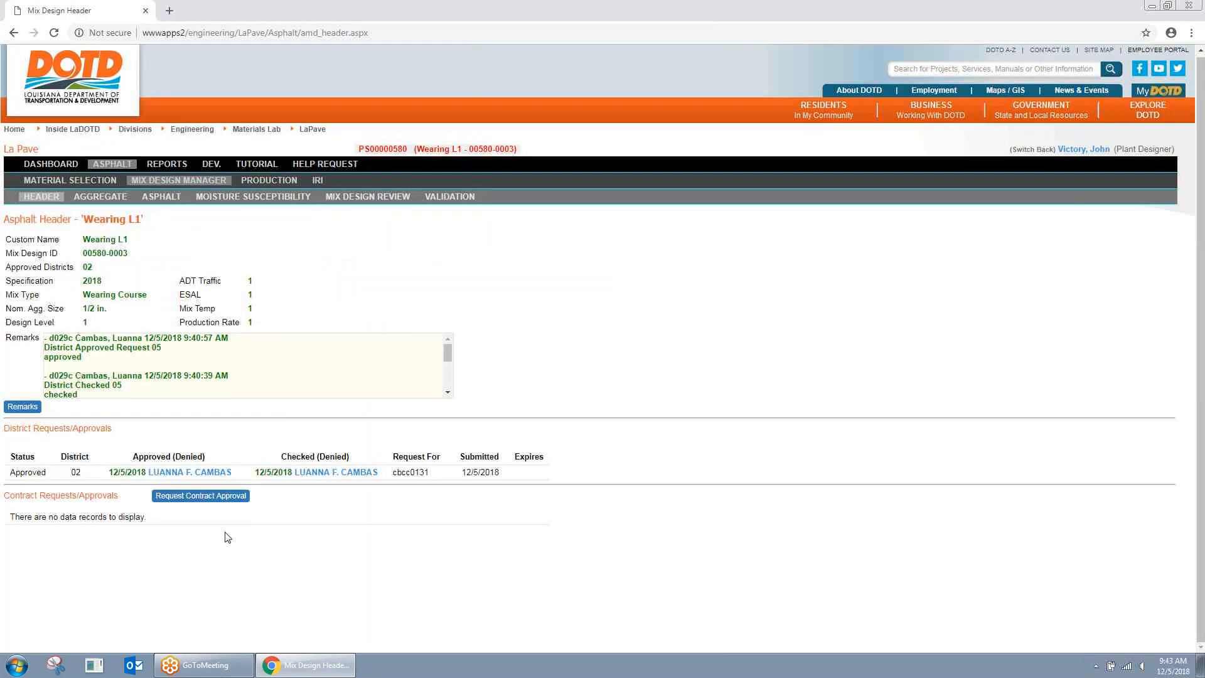
Step: Request contract approval for project H.00Test.6, then return to the admin account
click(208, 504)
click(469, 315)
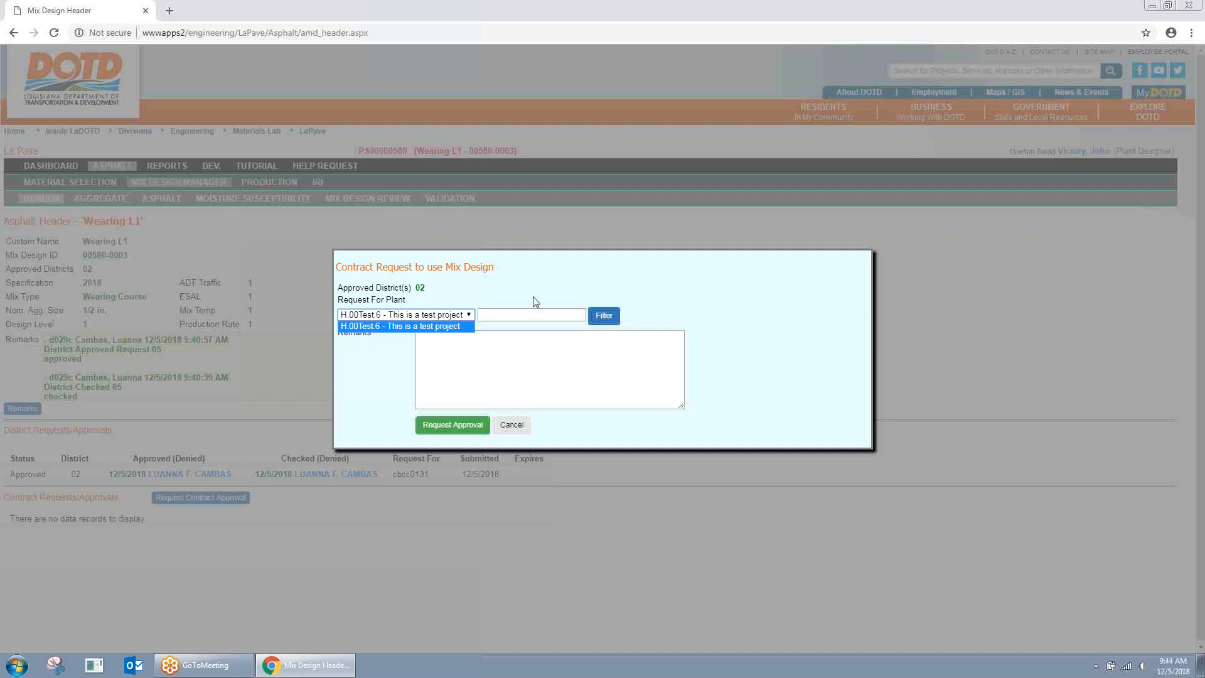
click(415, 326)
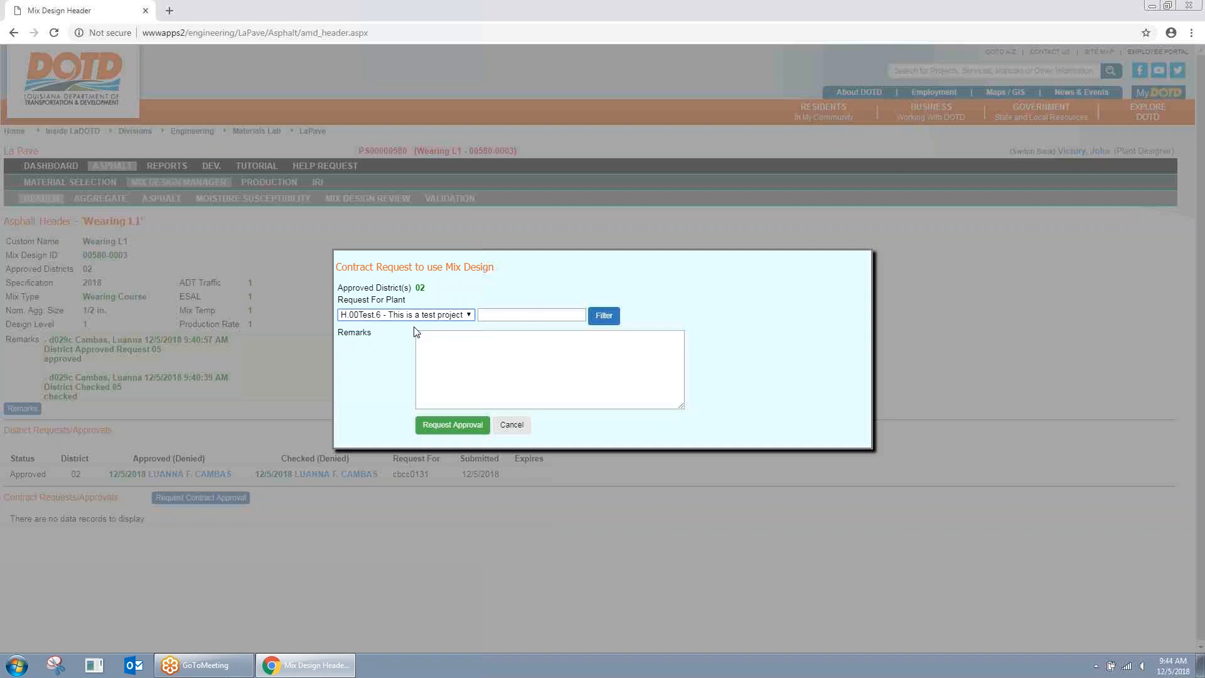
click(471, 425)
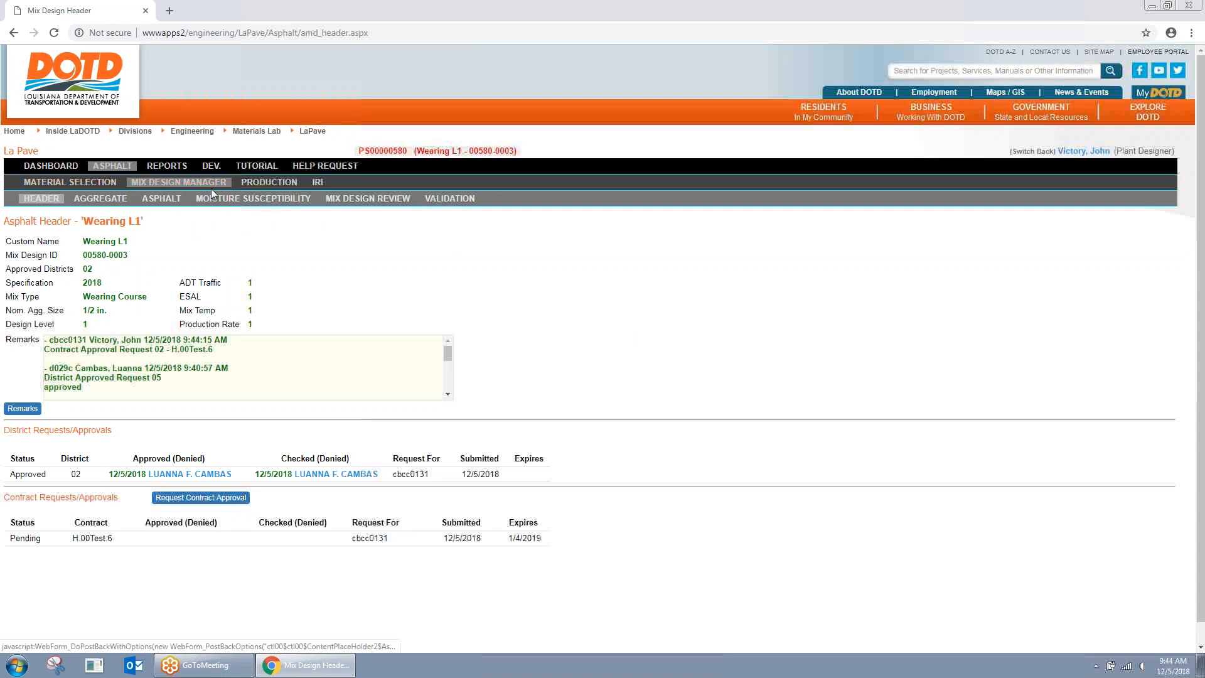
click(1020, 151)
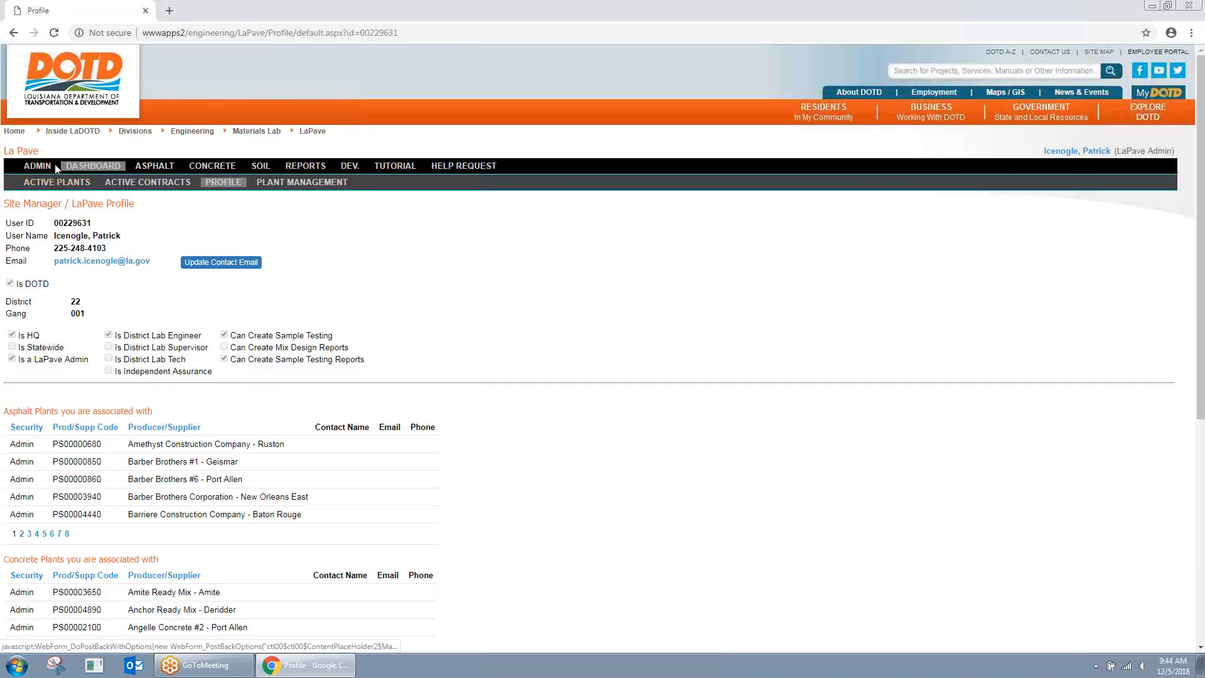
Step: Search users for 'kevin' and impersonate the District 02 lab supervisor
click(38, 166)
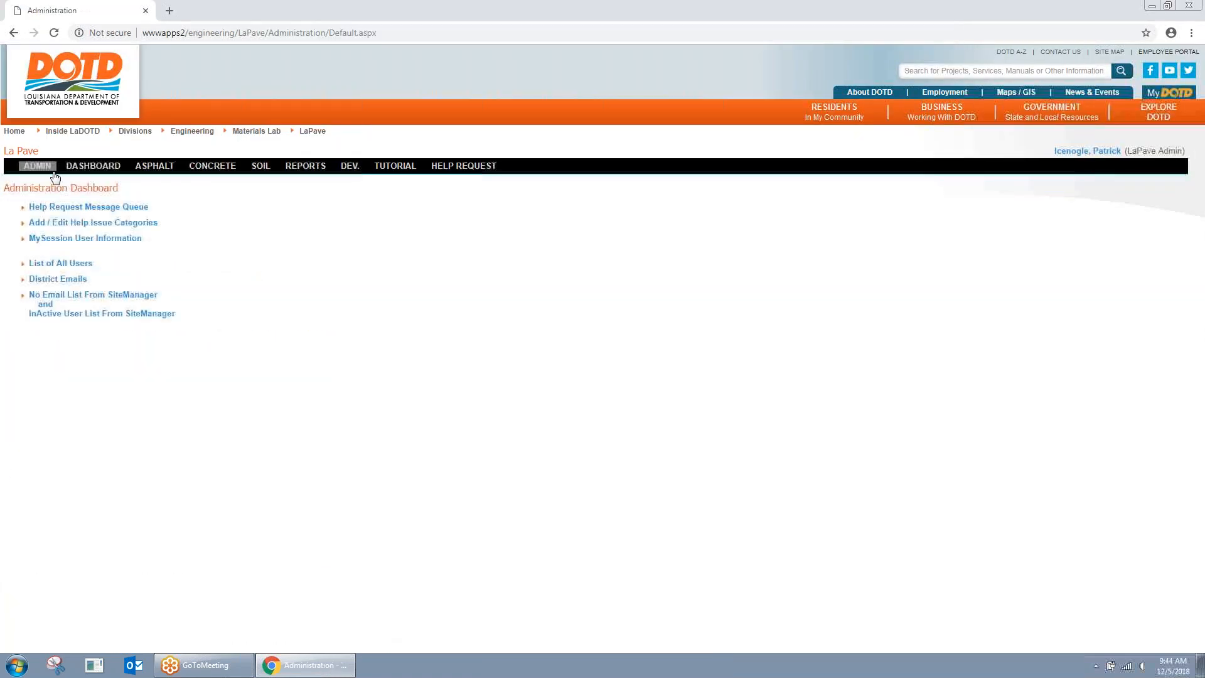
click(69, 262)
click(148, 208)
click(111, 302)
click(200, 210)
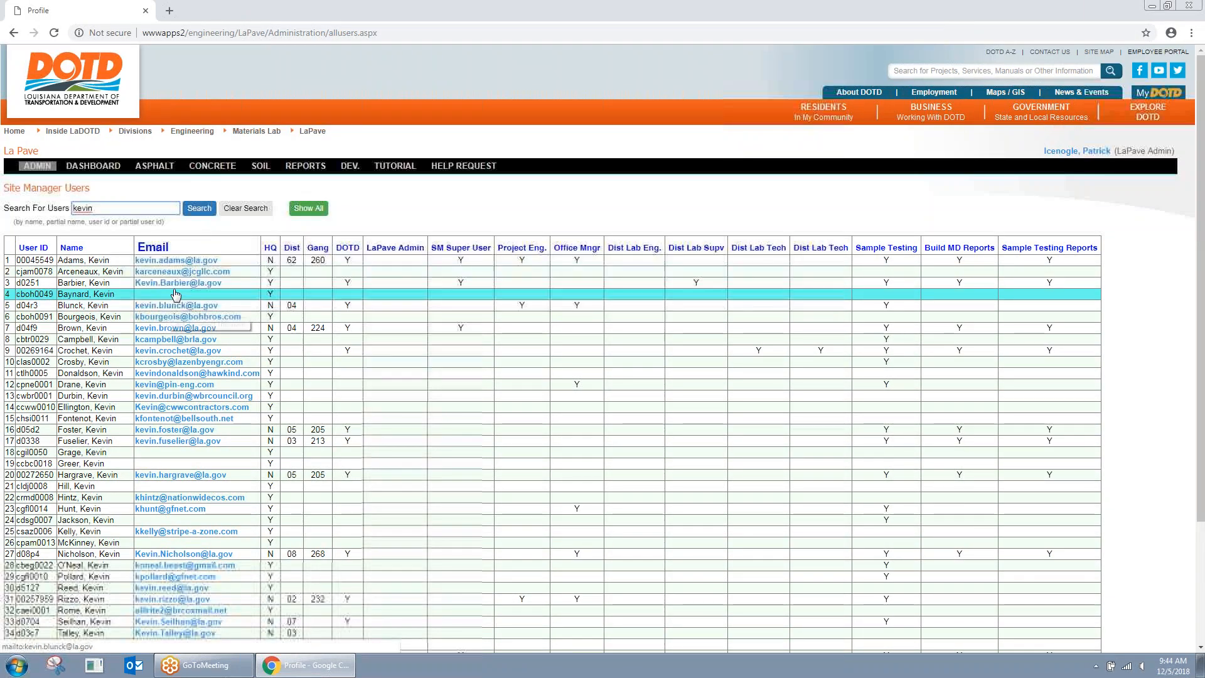
click(221, 295)
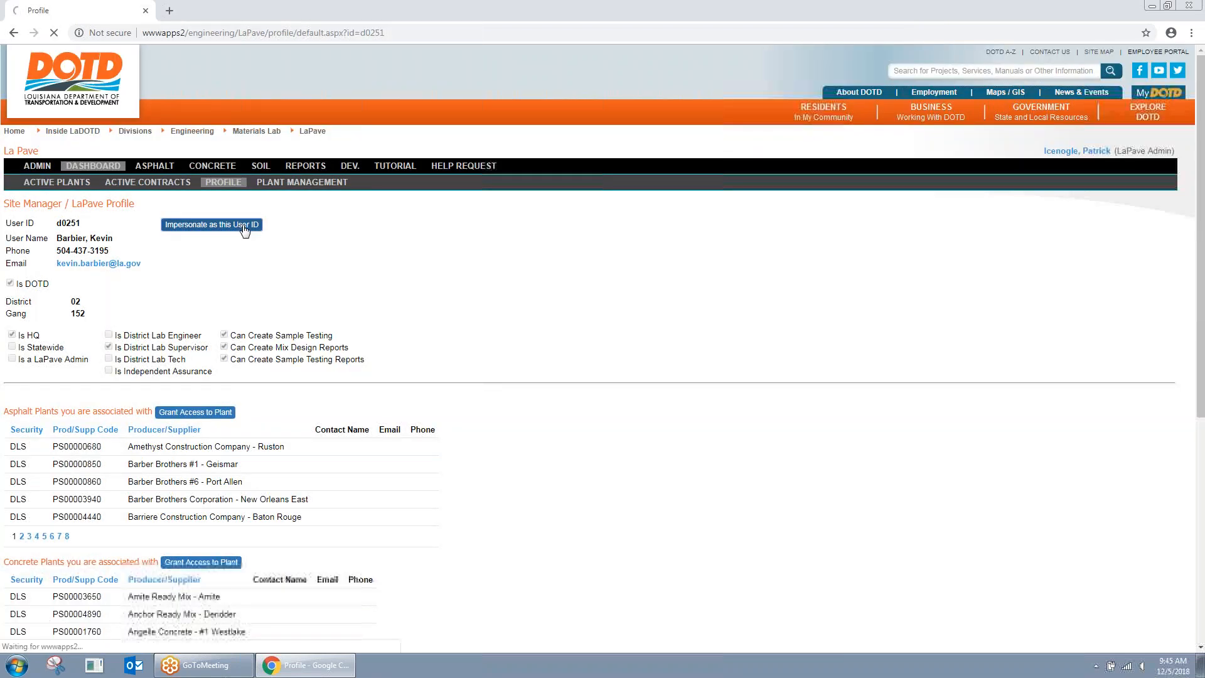
click(245, 227)
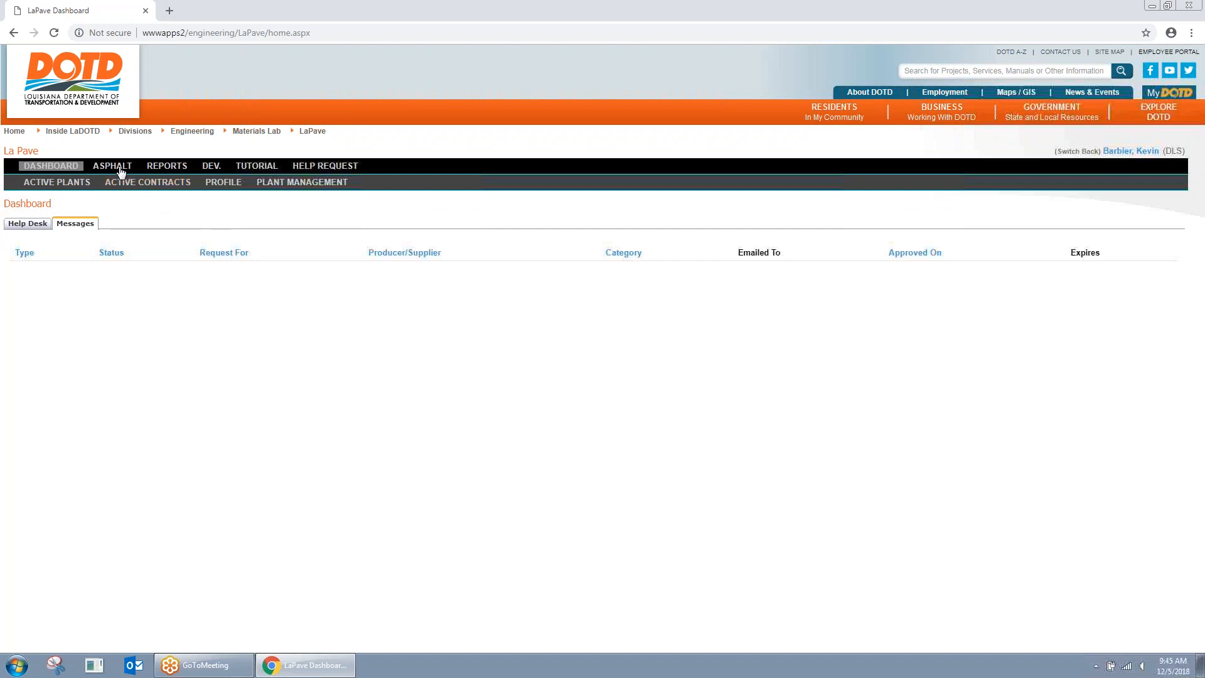
Step: Open the Wearing L1 mix design for the Boh Brothers H215 plant in Mix Design Manager
click(121, 170)
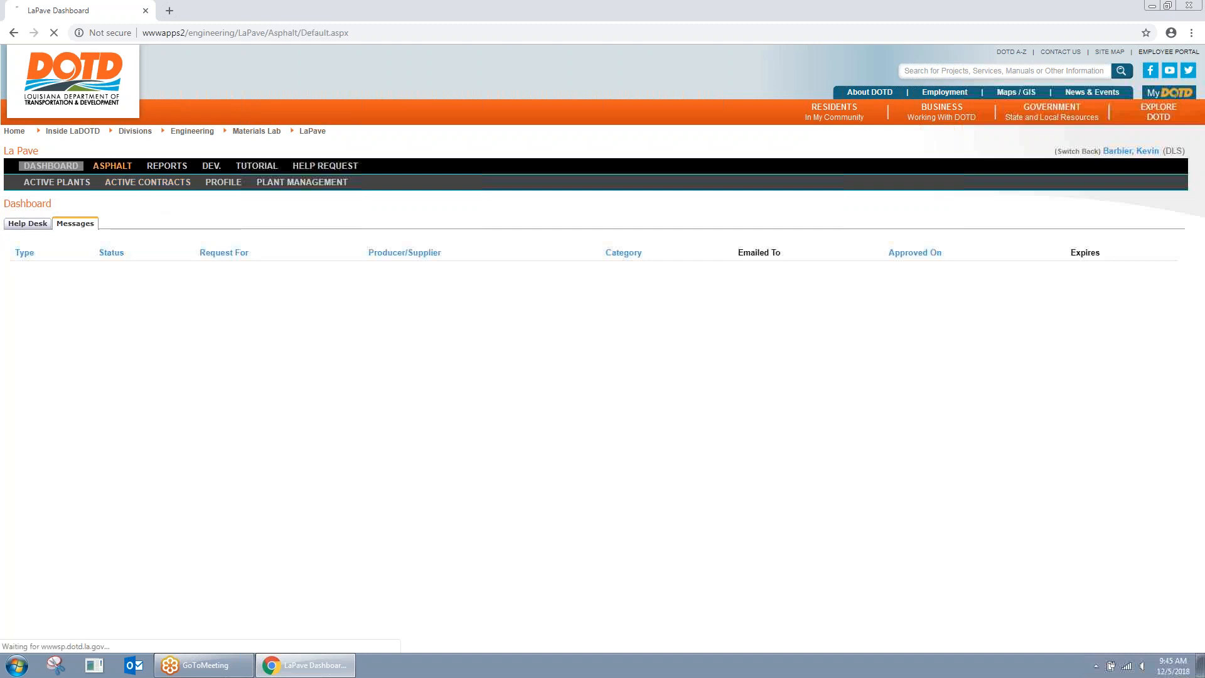
click(173, 187)
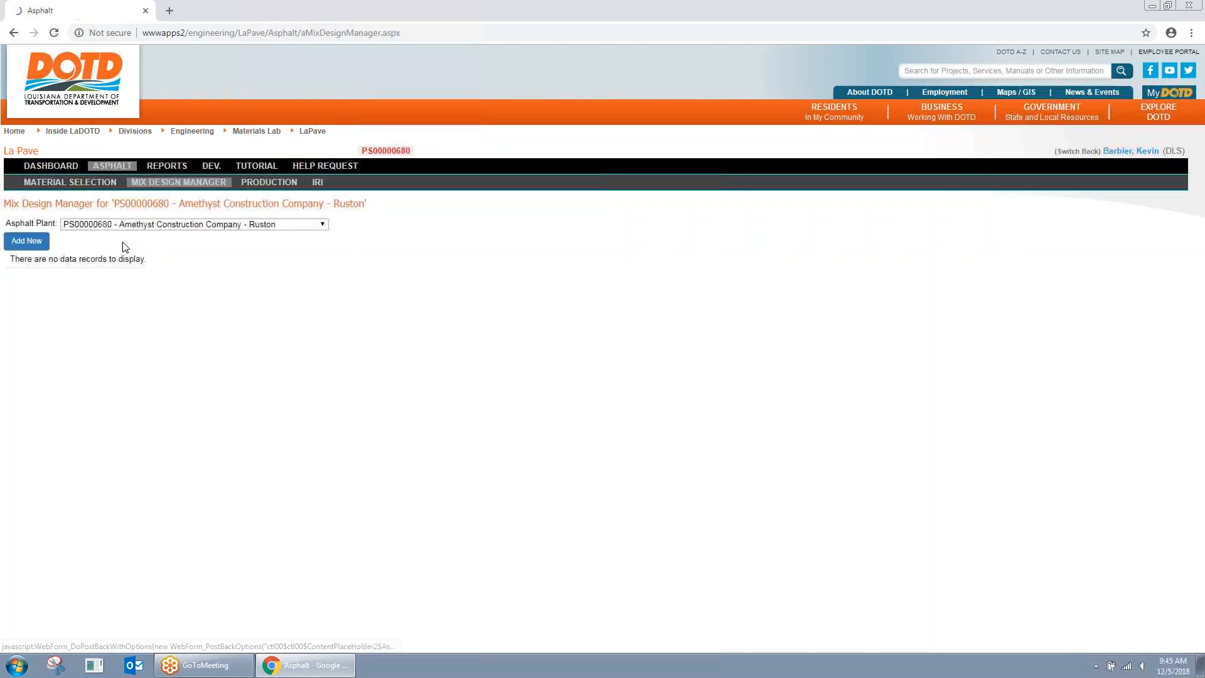
click(170, 225)
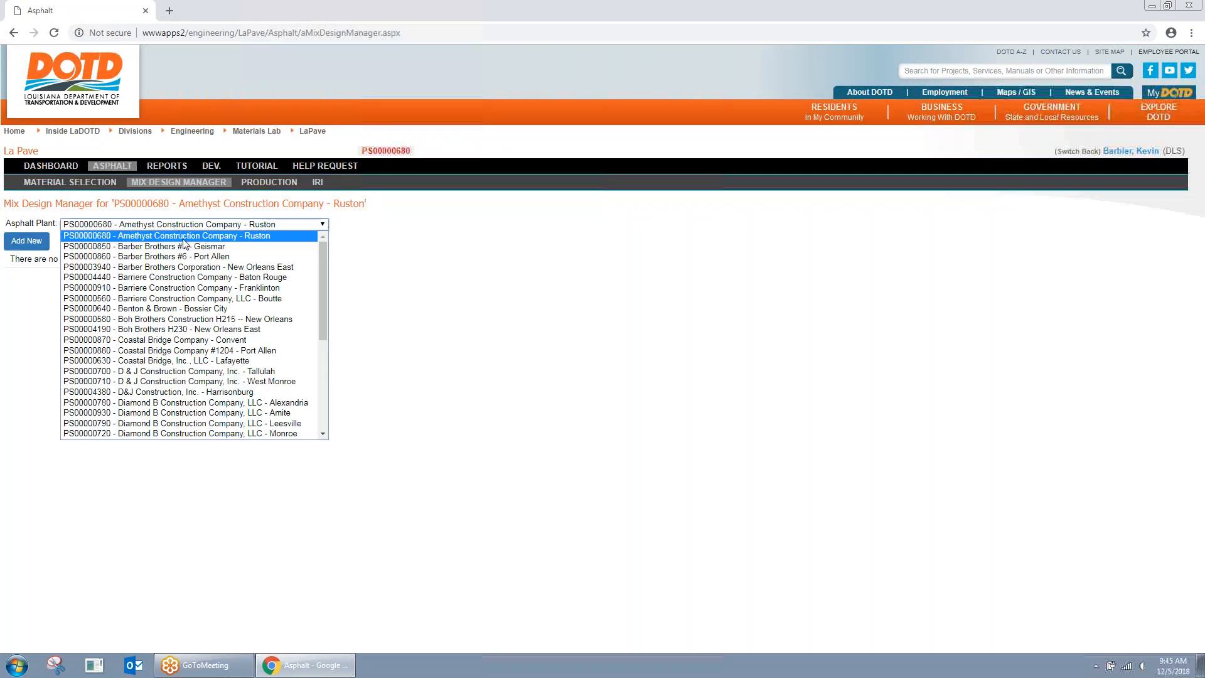
click(209, 319)
click(146, 304)
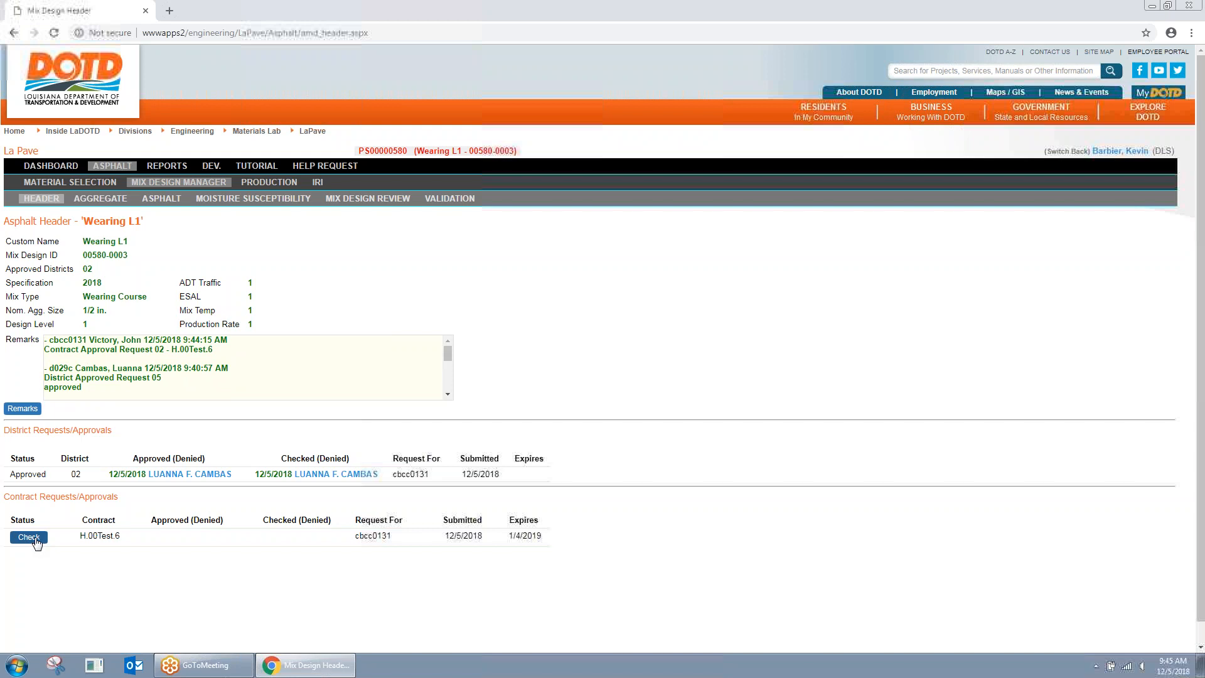
Step: Mark the pending H.00Test.6 contract request as Checked
click(29, 537)
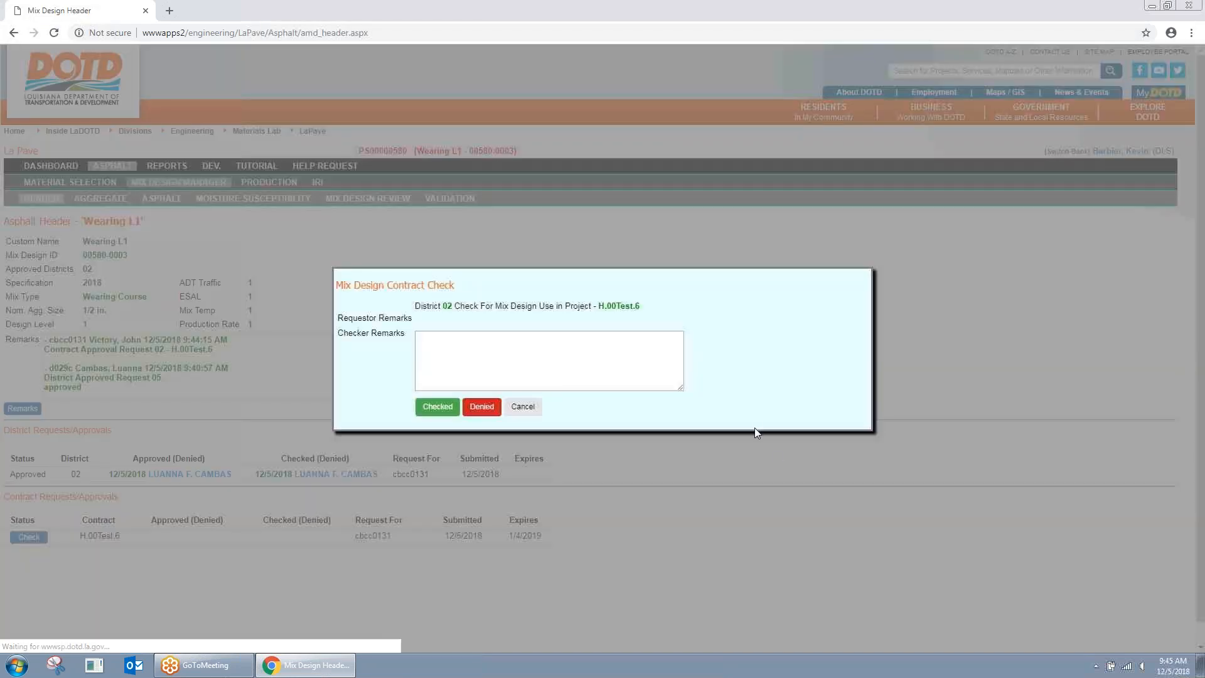
click(438, 407)
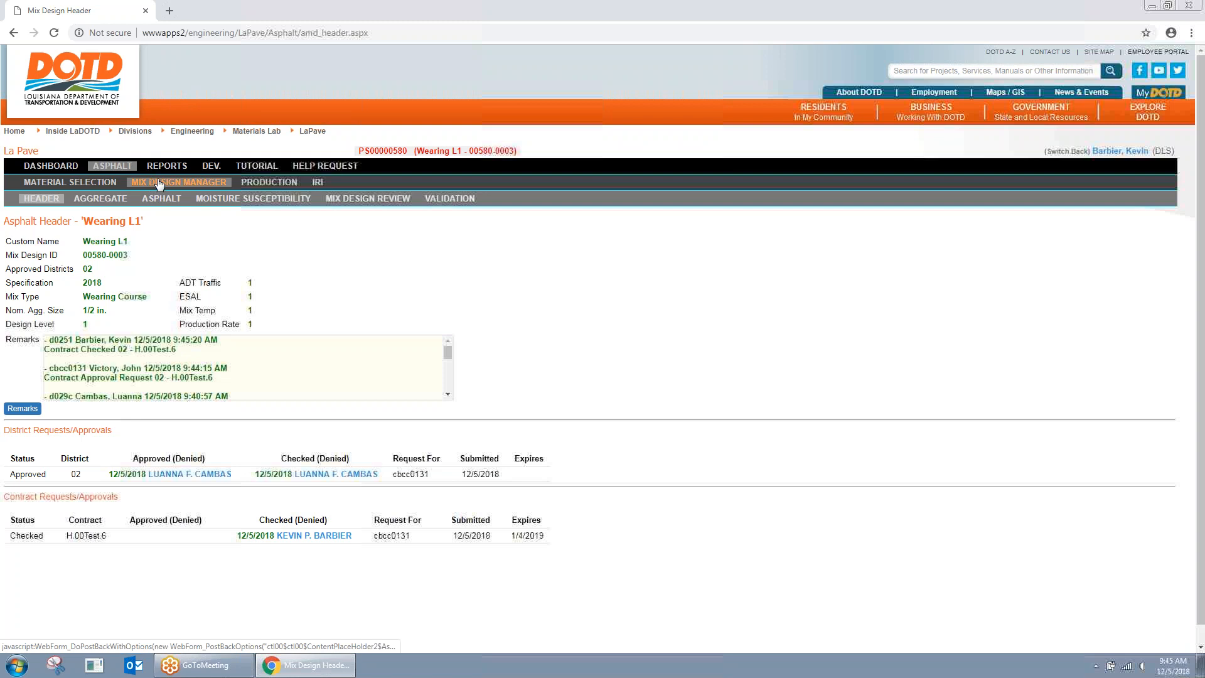
click(183, 181)
Step: Switch back to admin, search users for 'lua', and impersonate the District 02 lab engineer
click(1056, 160)
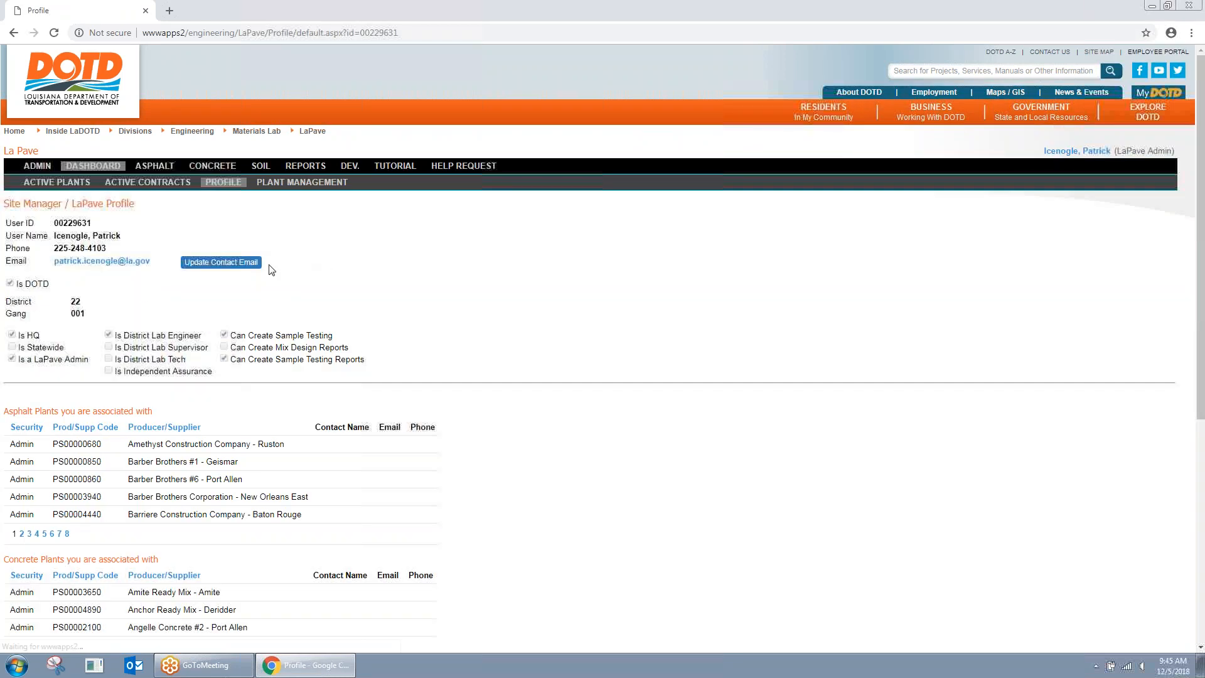
click(40, 167)
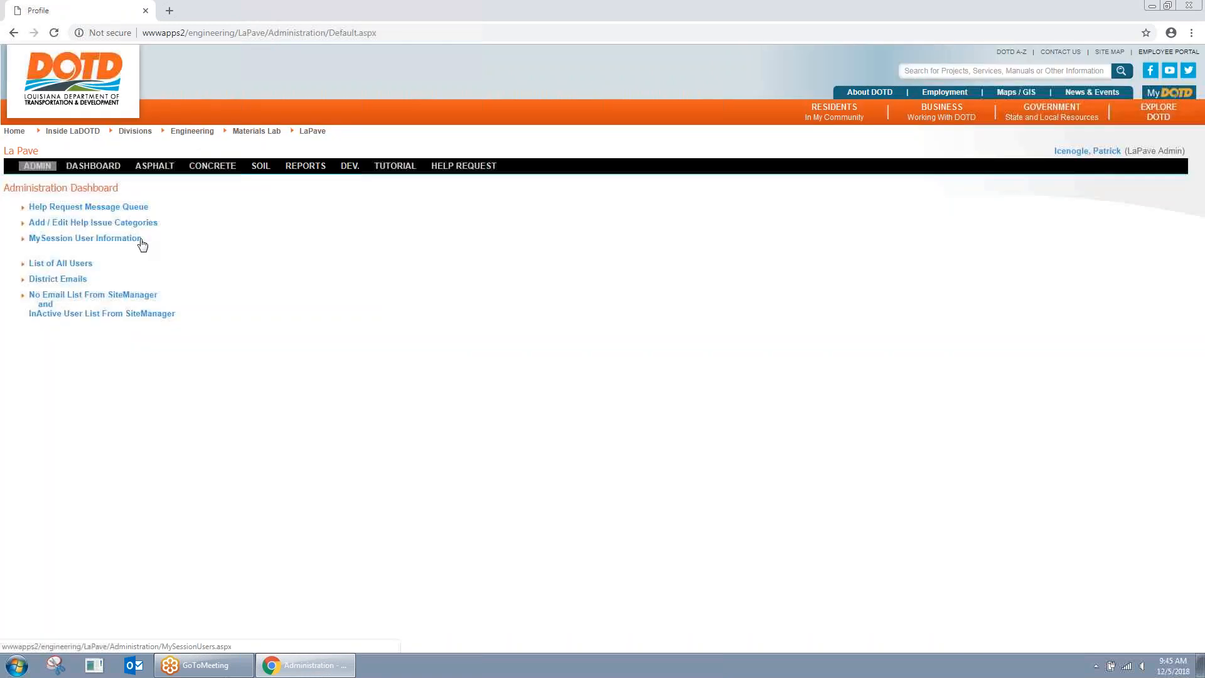
click(88, 263)
click(154, 207)
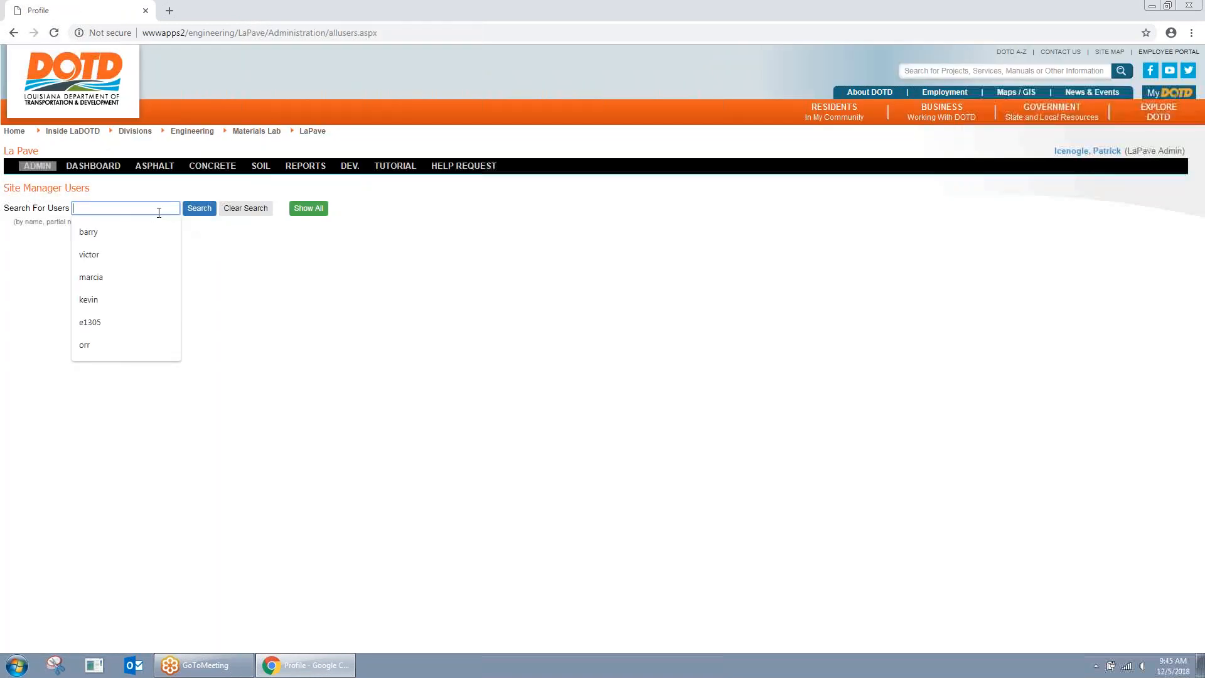
text(luanna)
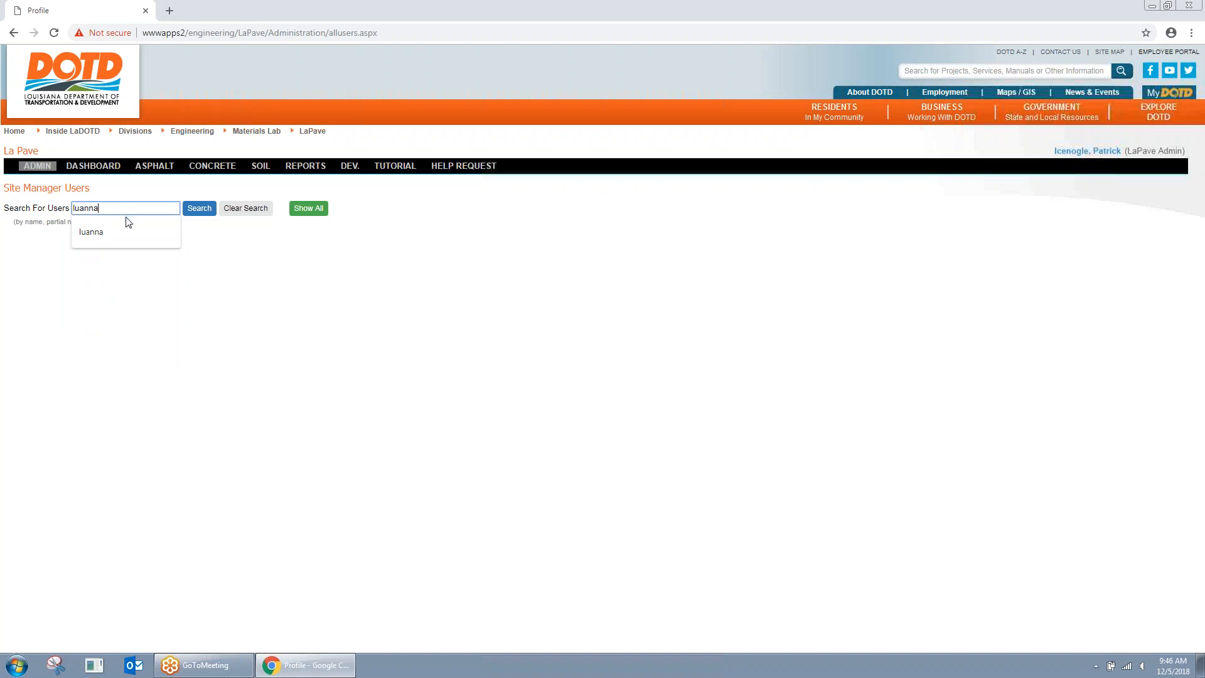
click(199, 208)
click(84, 263)
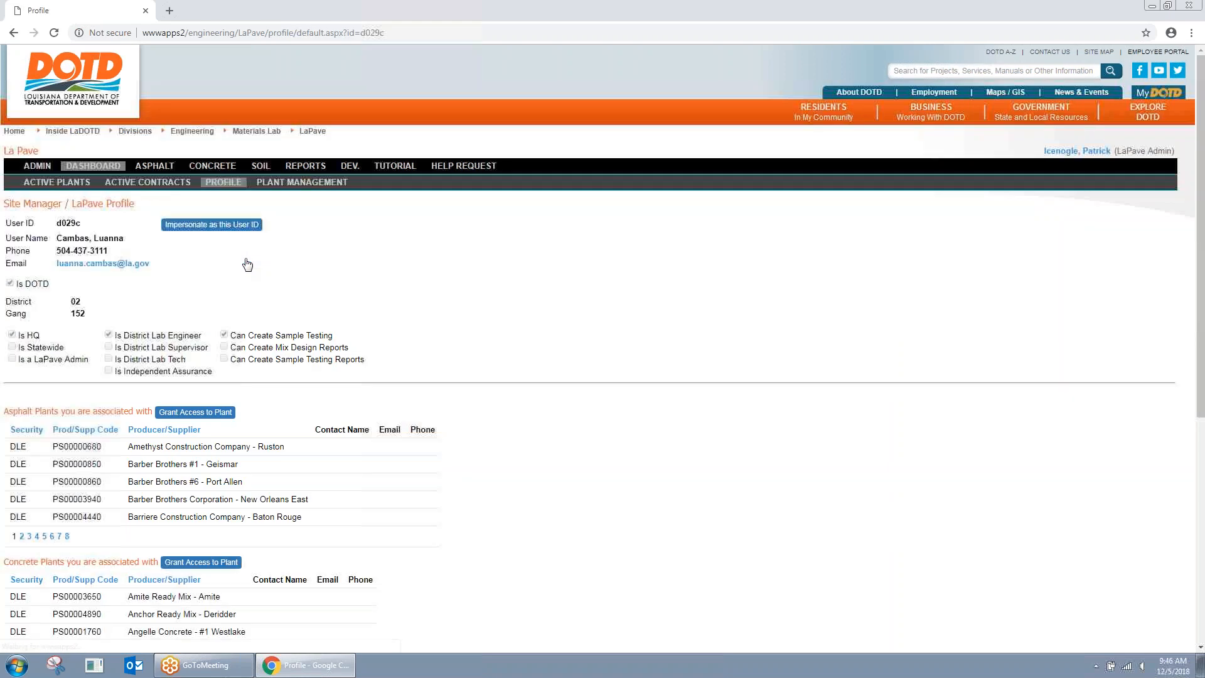
click(227, 230)
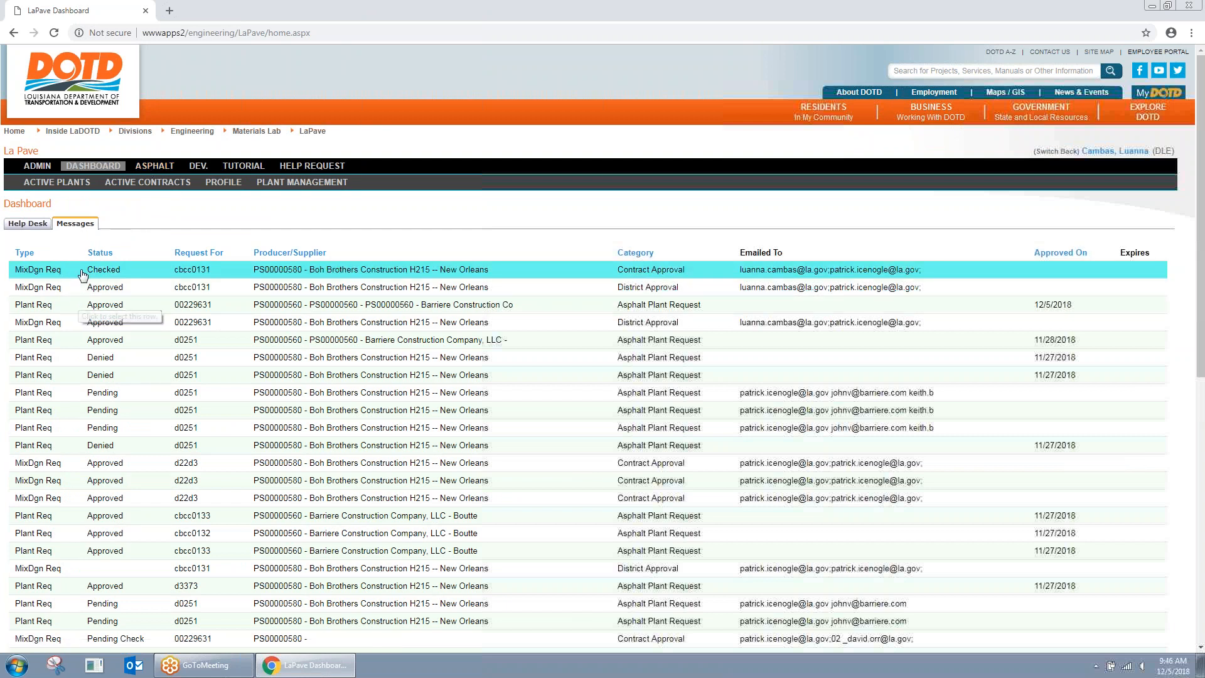
Step: Open Wearing L1 for the Boh Brothers H215 plant and approve its checked H.00Test.6 contract request
click(154, 167)
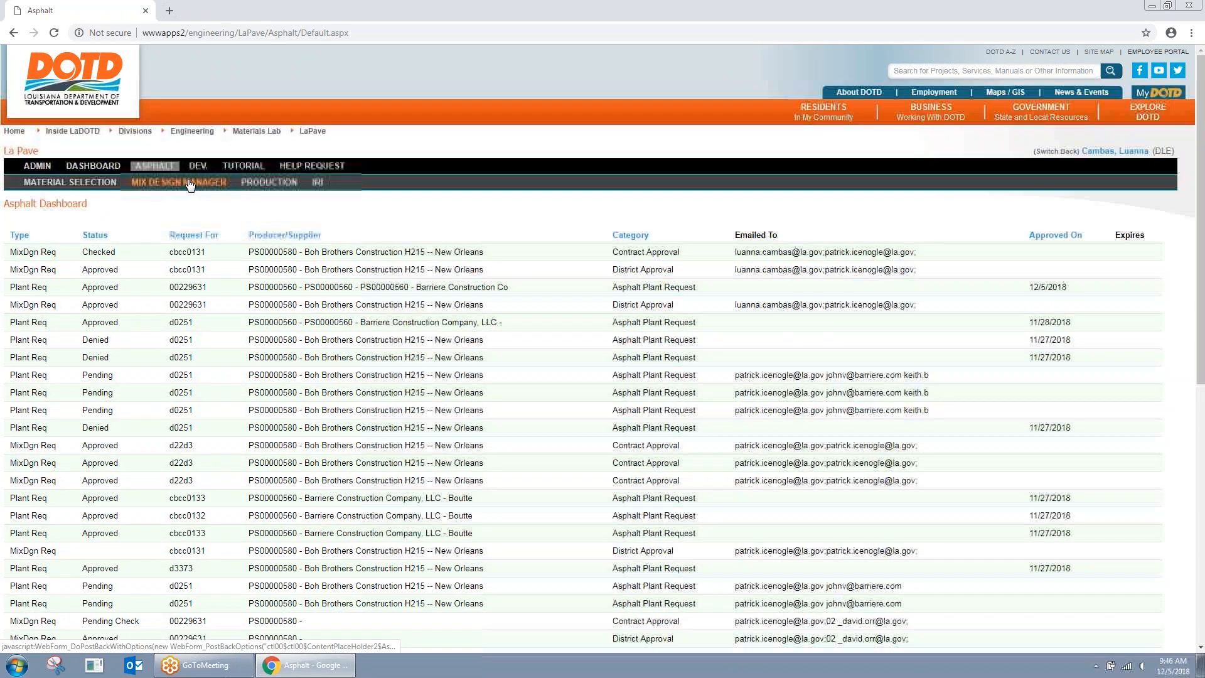
click(190, 183)
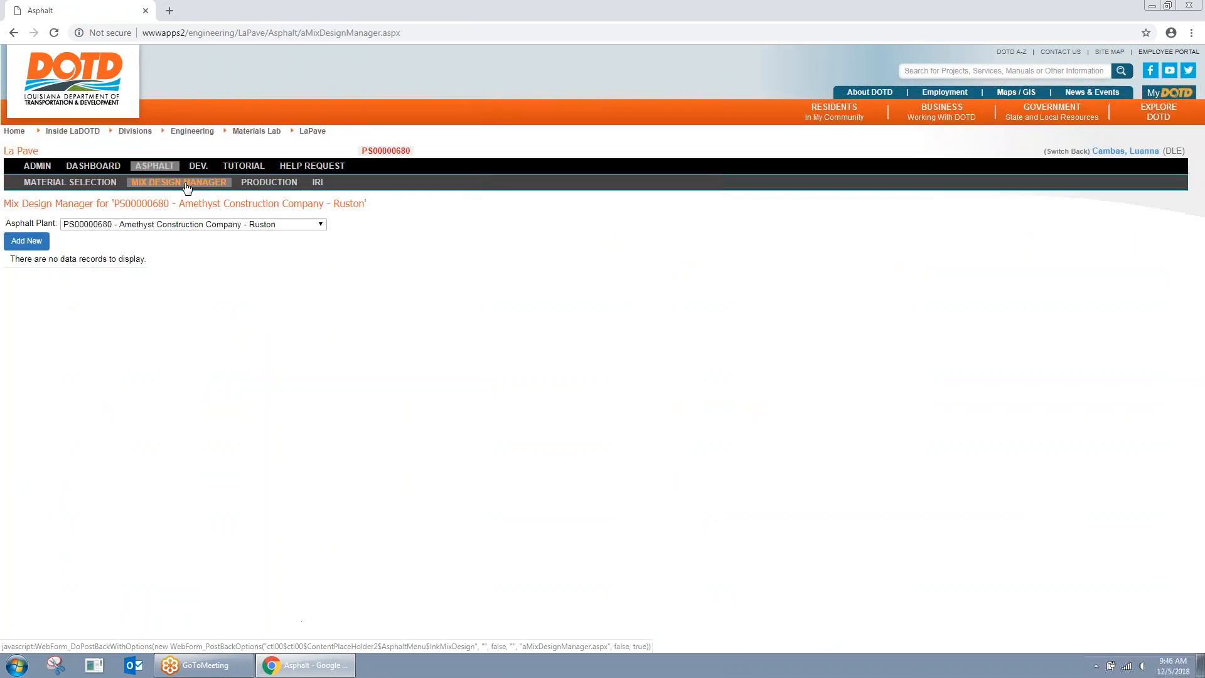
click(203, 224)
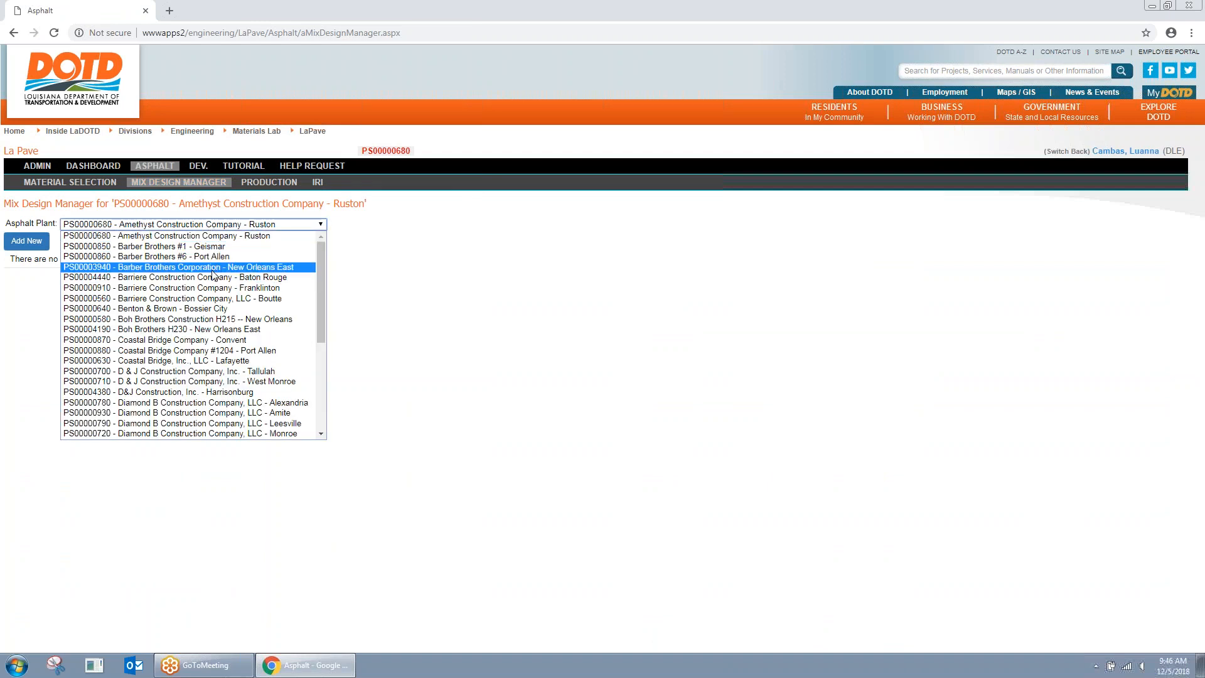
click(214, 319)
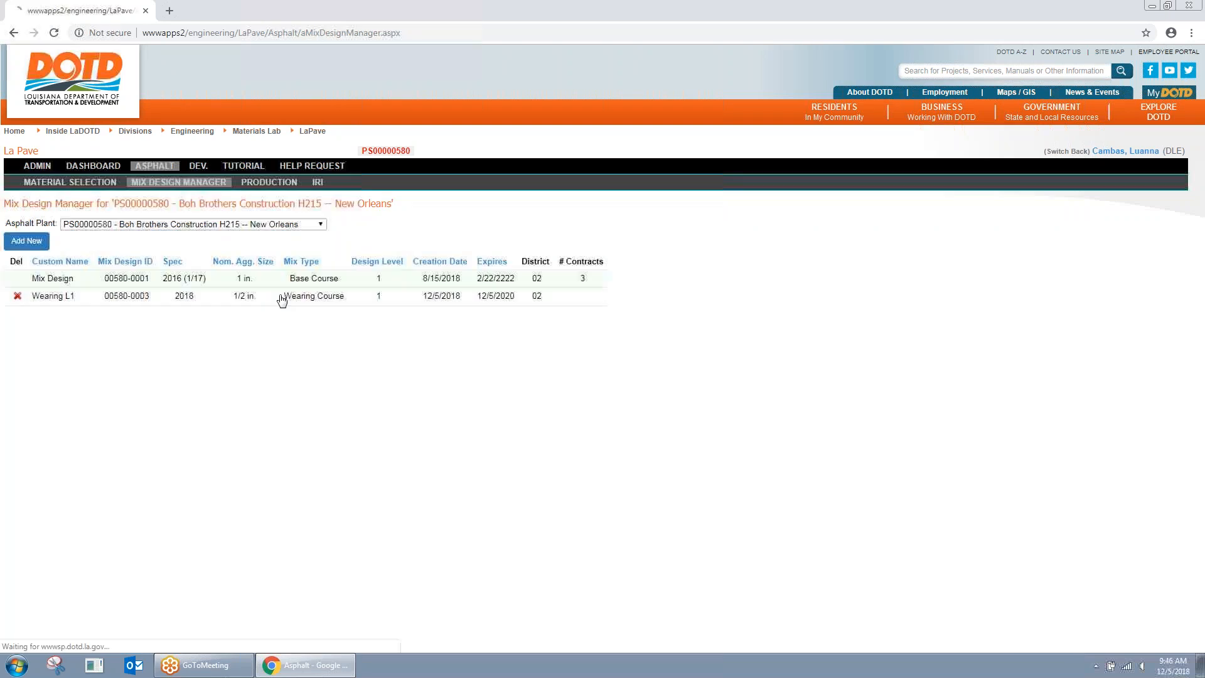
click(211, 304)
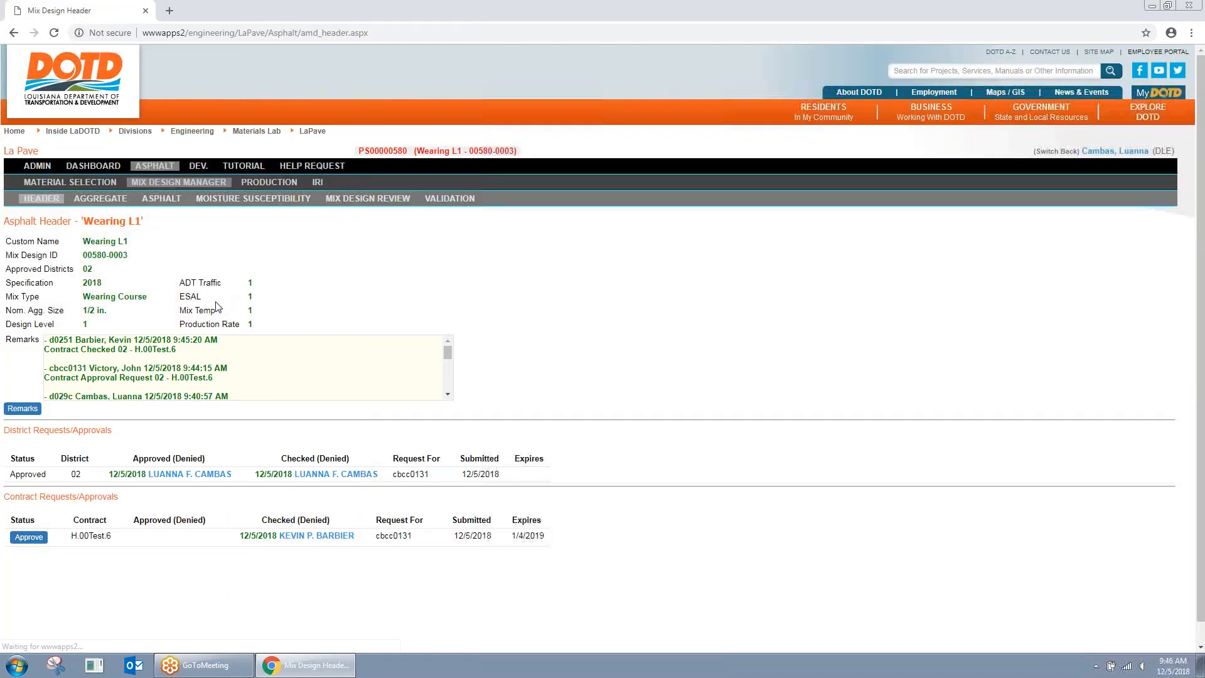
click(29, 538)
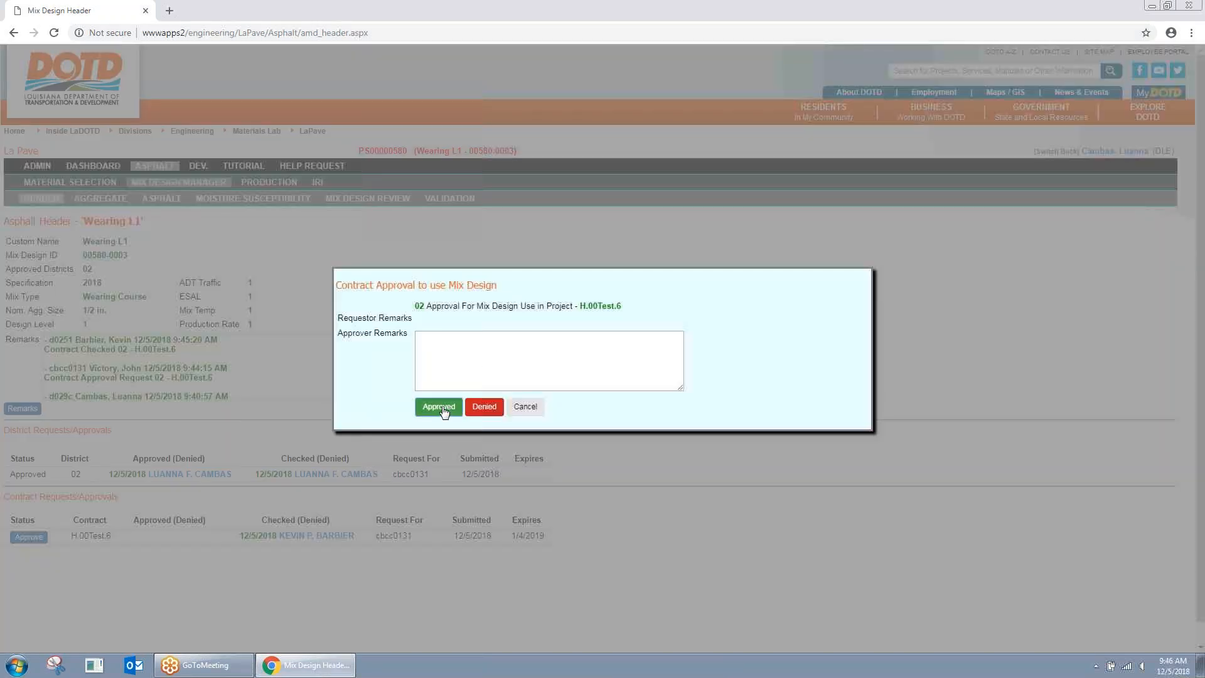
click(439, 407)
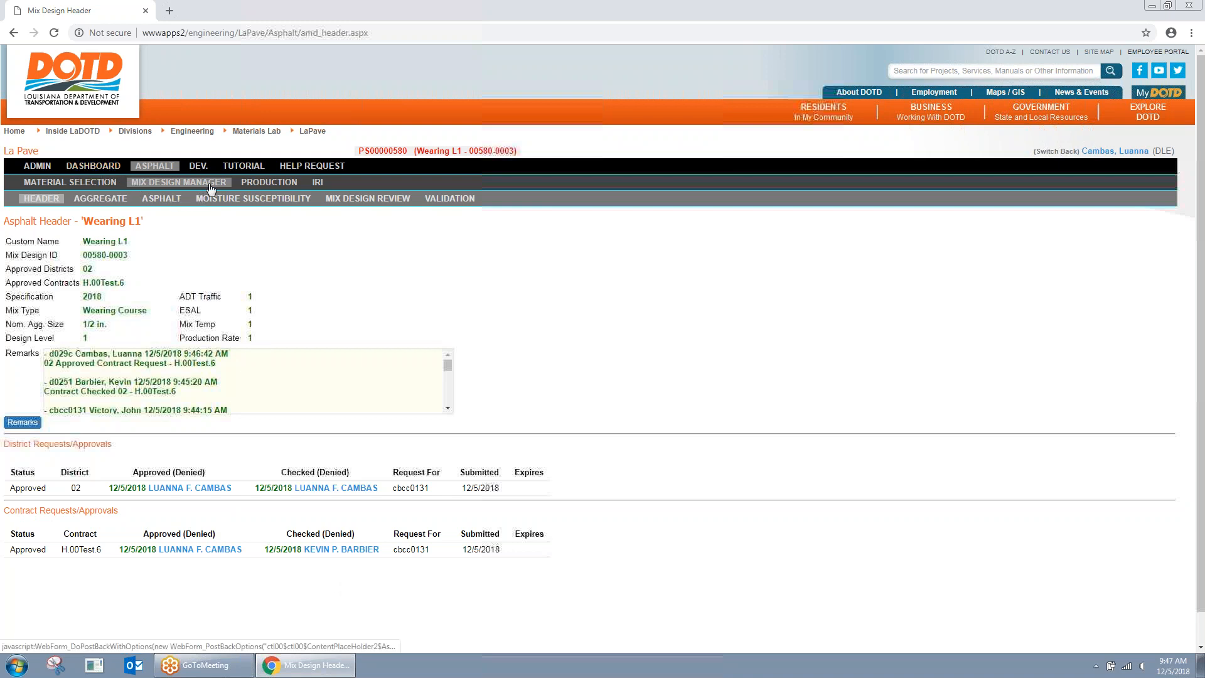
Step: Switch back to admin, search 'victor', impersonate the plant designer, and open the Asphalt dashboard
click(1044, 152)
click(44, 166)
click(68, 268)
click(125, 208)
click(110, 255)
click(200, 210)
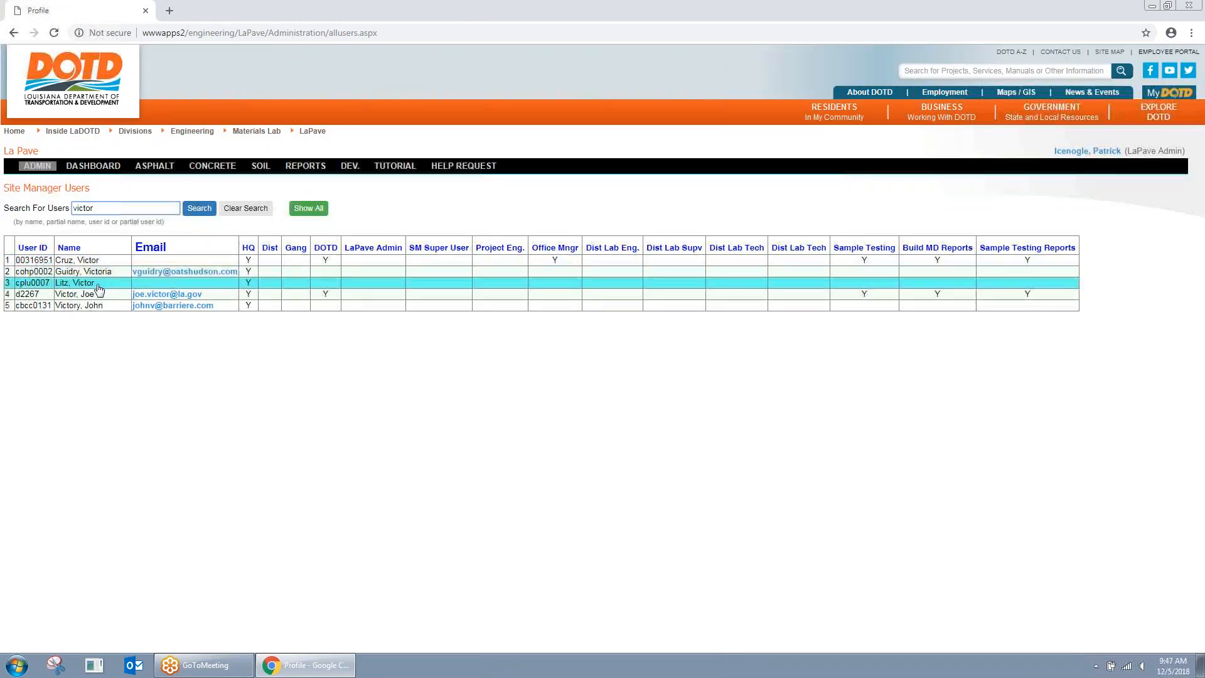
click(125, 306)
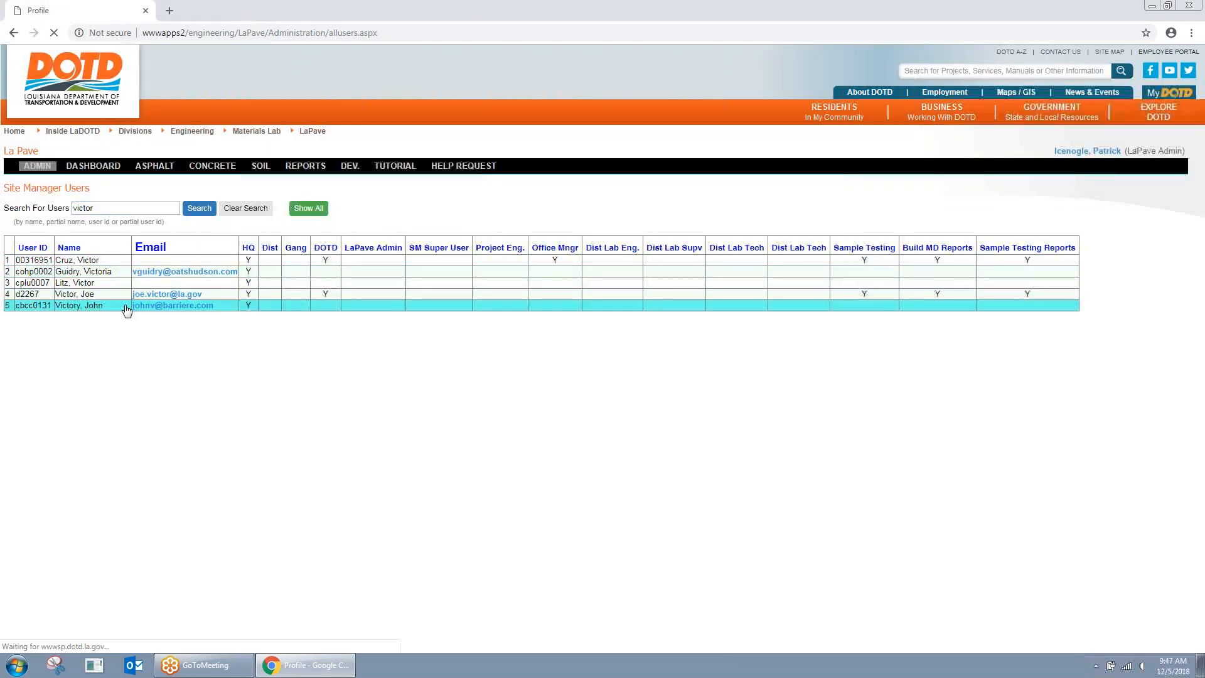
click(204, 226)
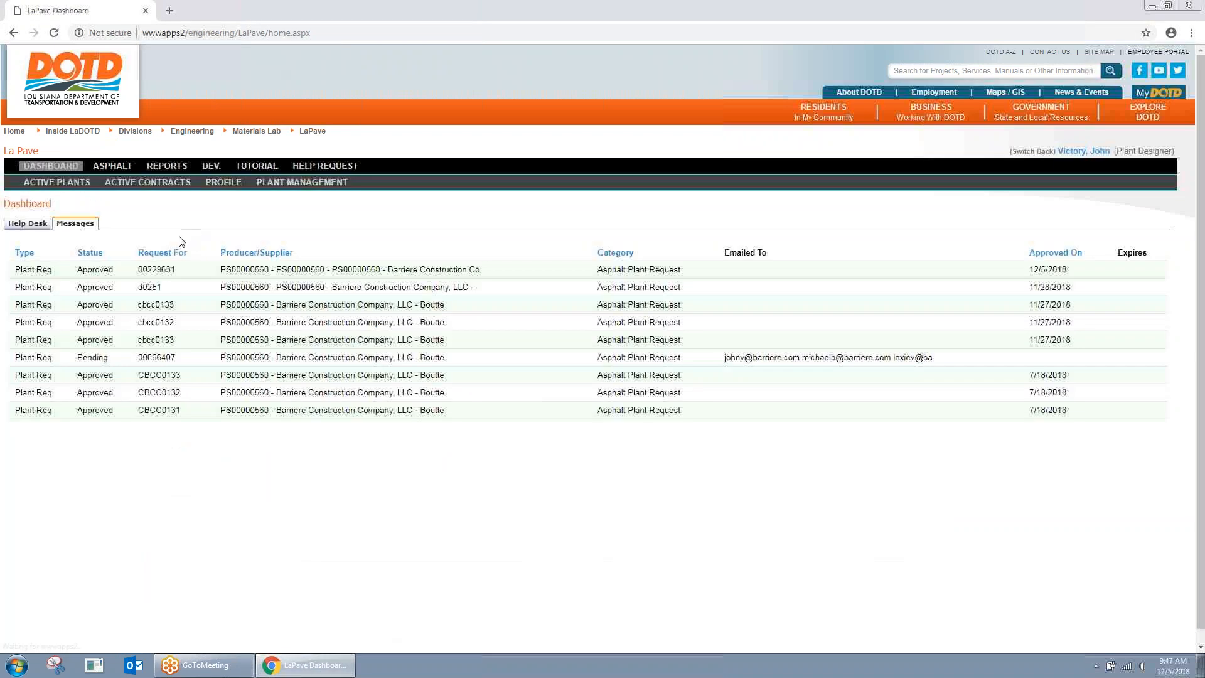
click(120, 167)
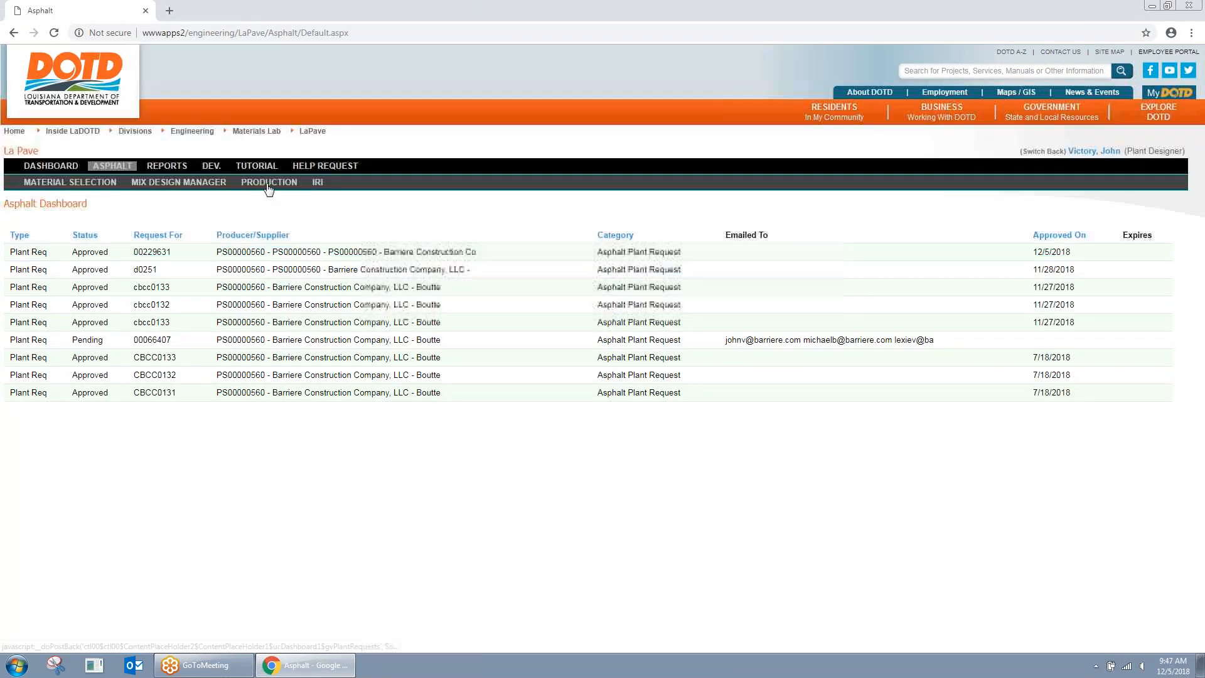
Step: Open Asphalt Production and filter contracts to H.00Test.6, showing lots 1 and 2
click(269, 186)
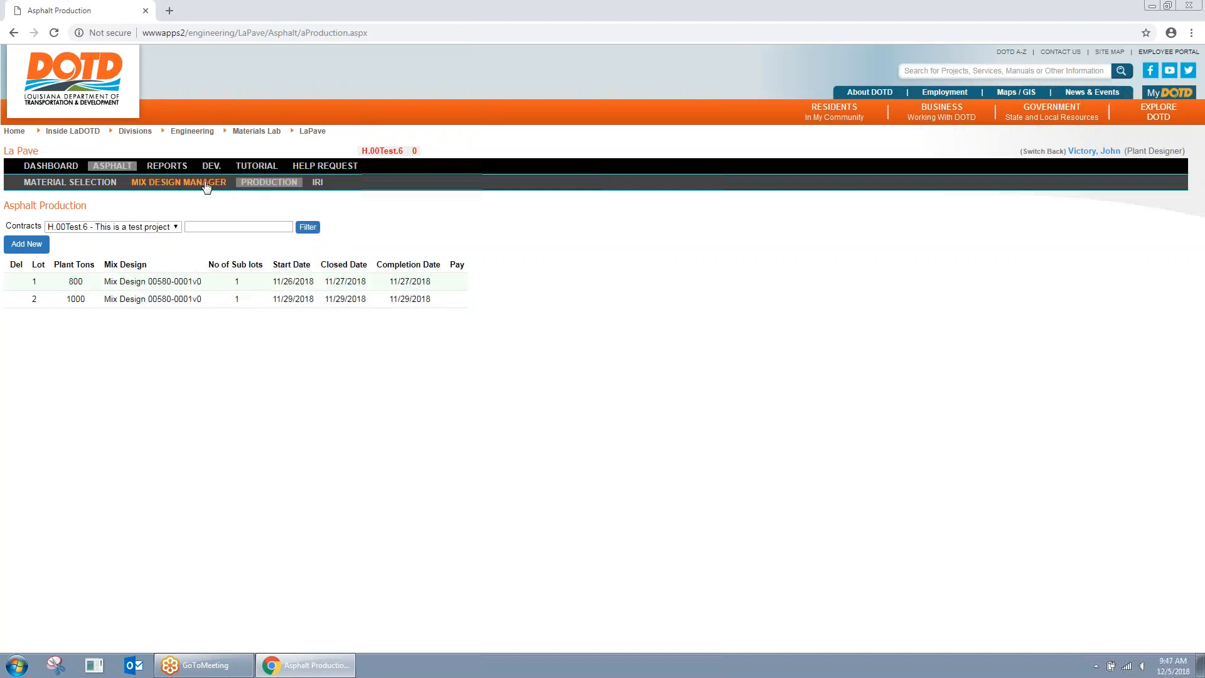
click(177, 229)
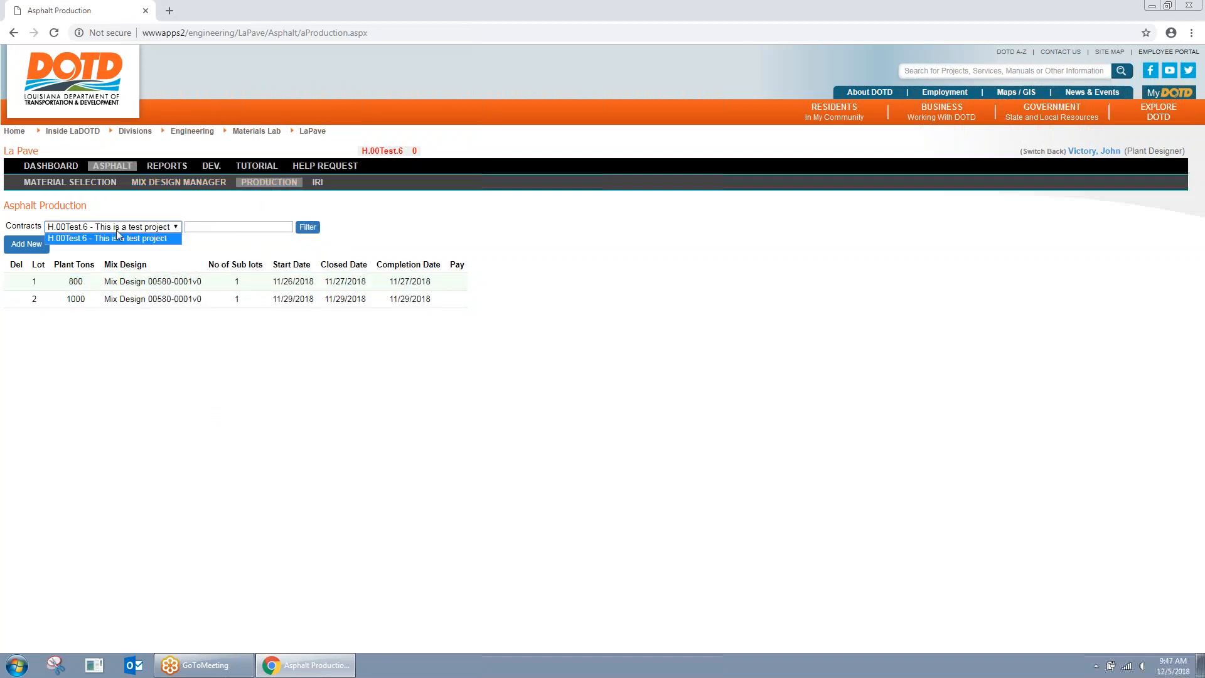
click(188, 228)
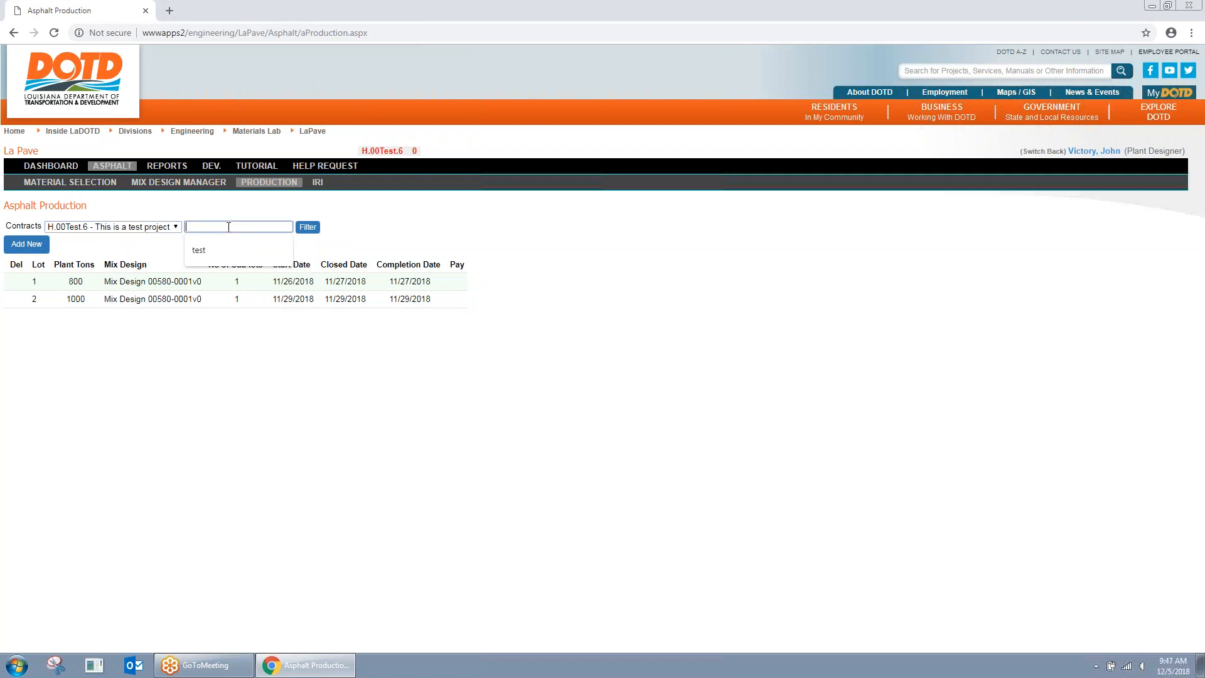
click(163, 229)
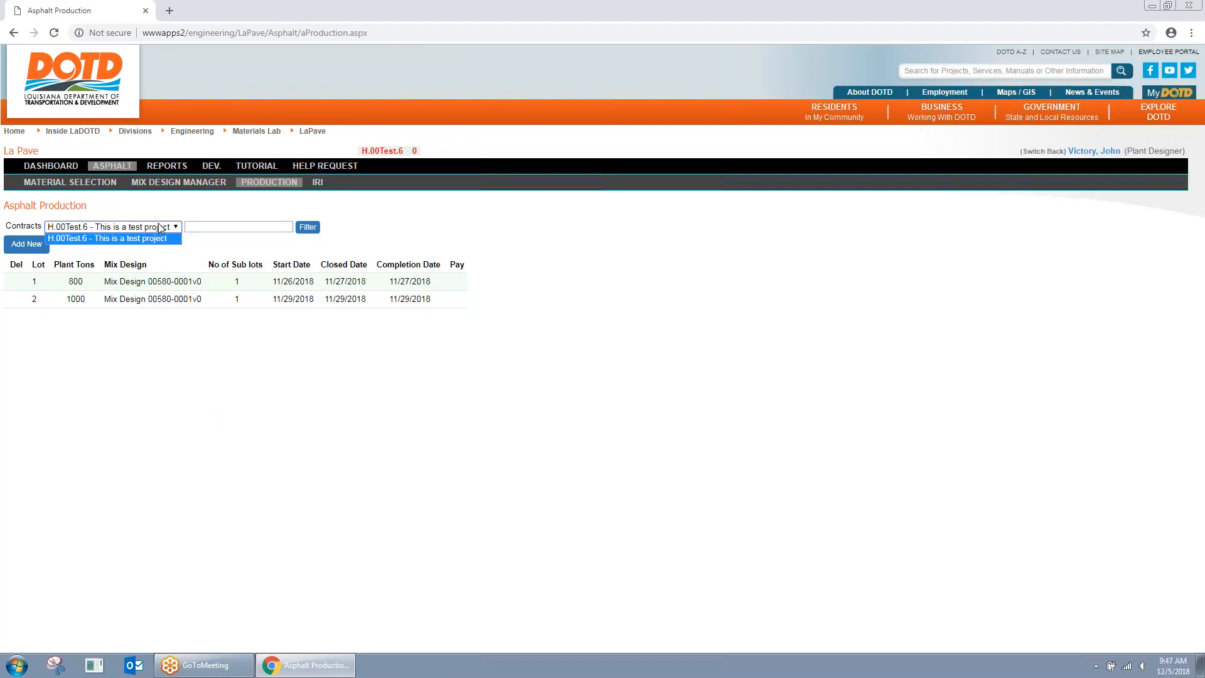
click(231, 226)
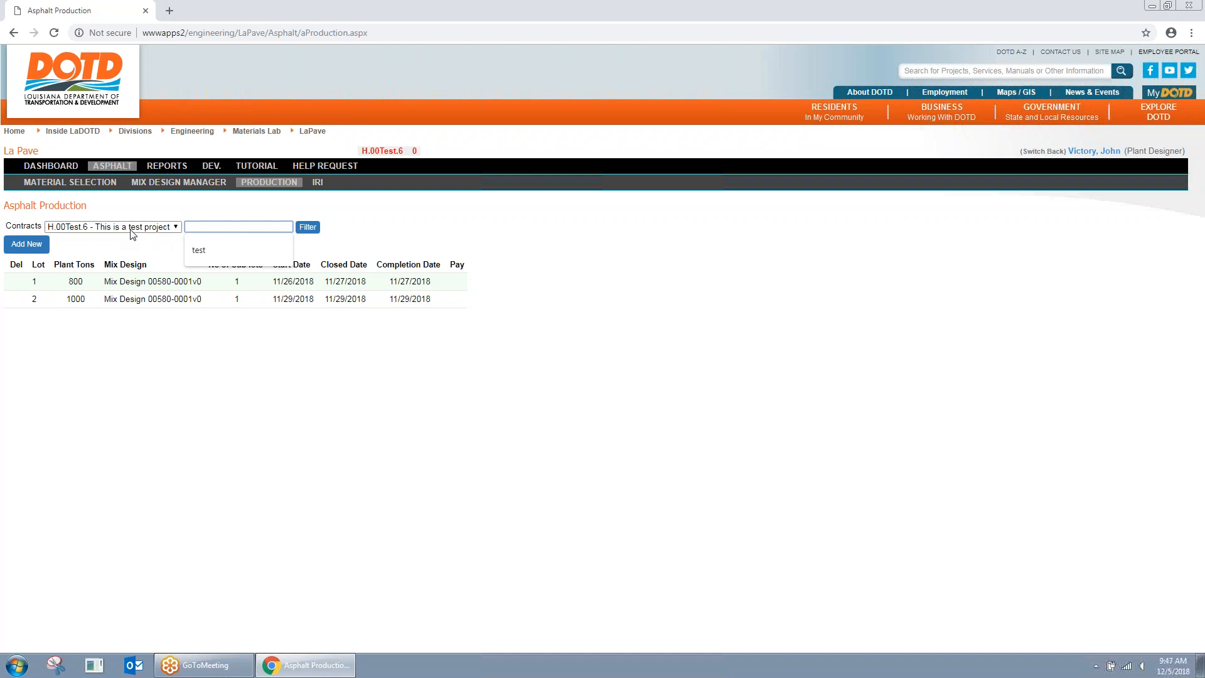
click(157, 252)
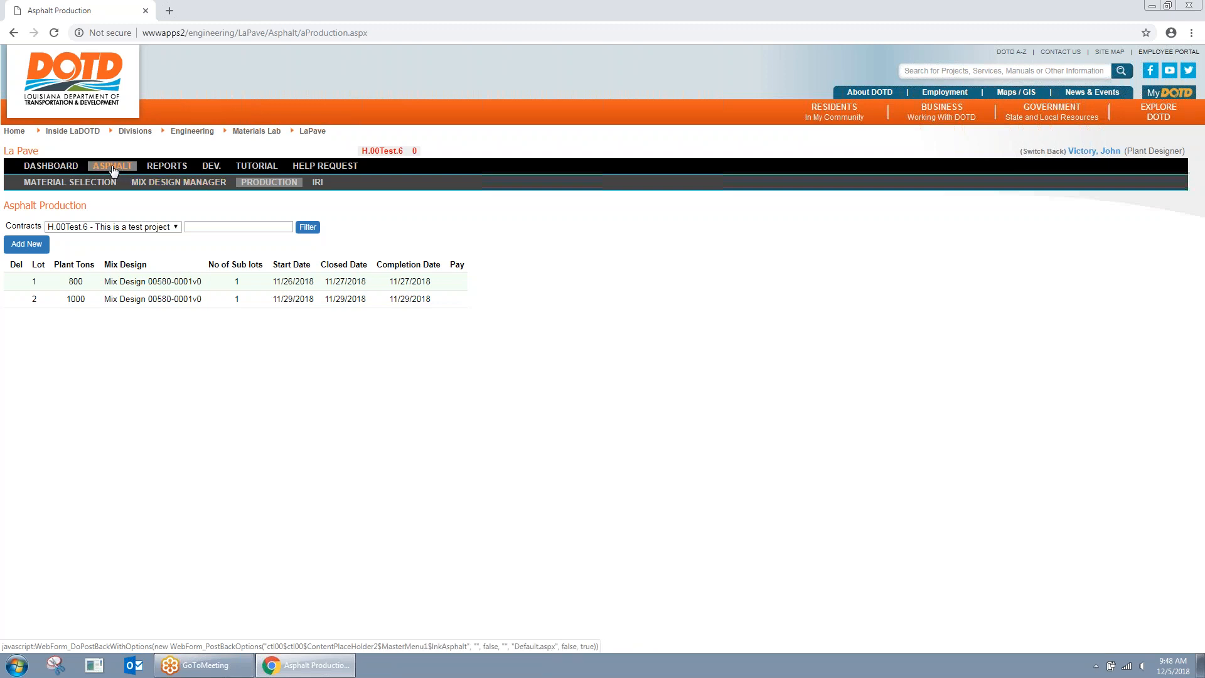
Step: Review the Barriere Construction Boutte plant's approved manager, designer and technician, then open Asphalt Production
click(75, 167)
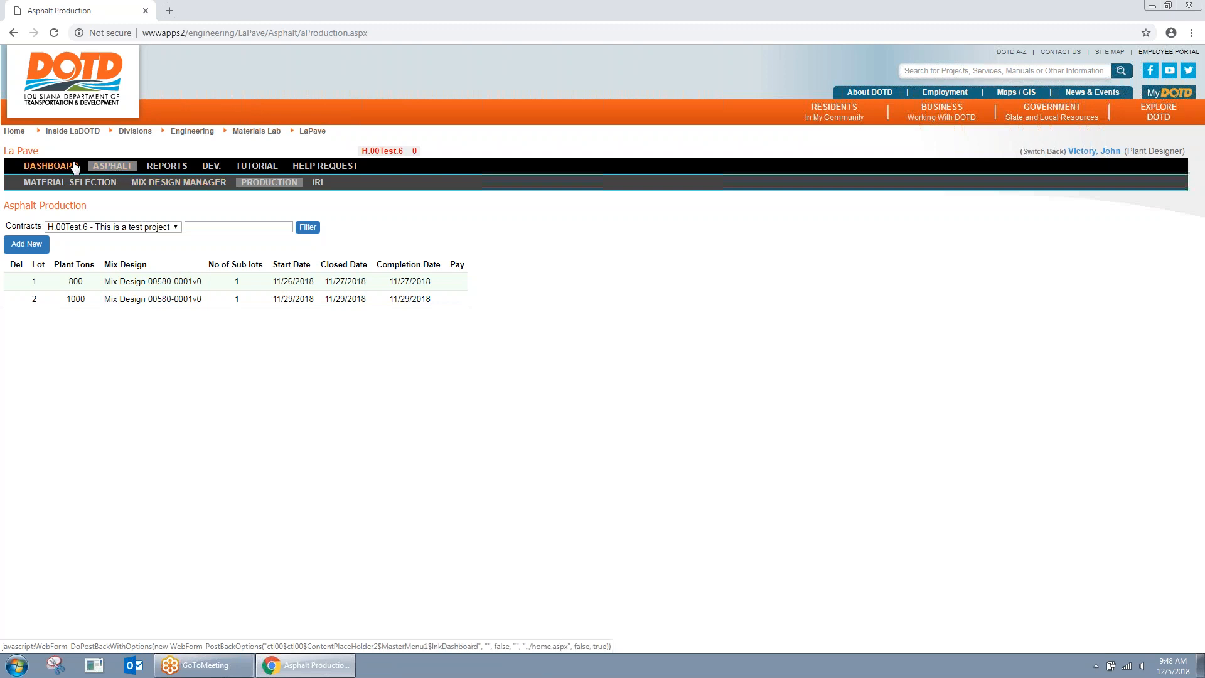
click(312, 183)
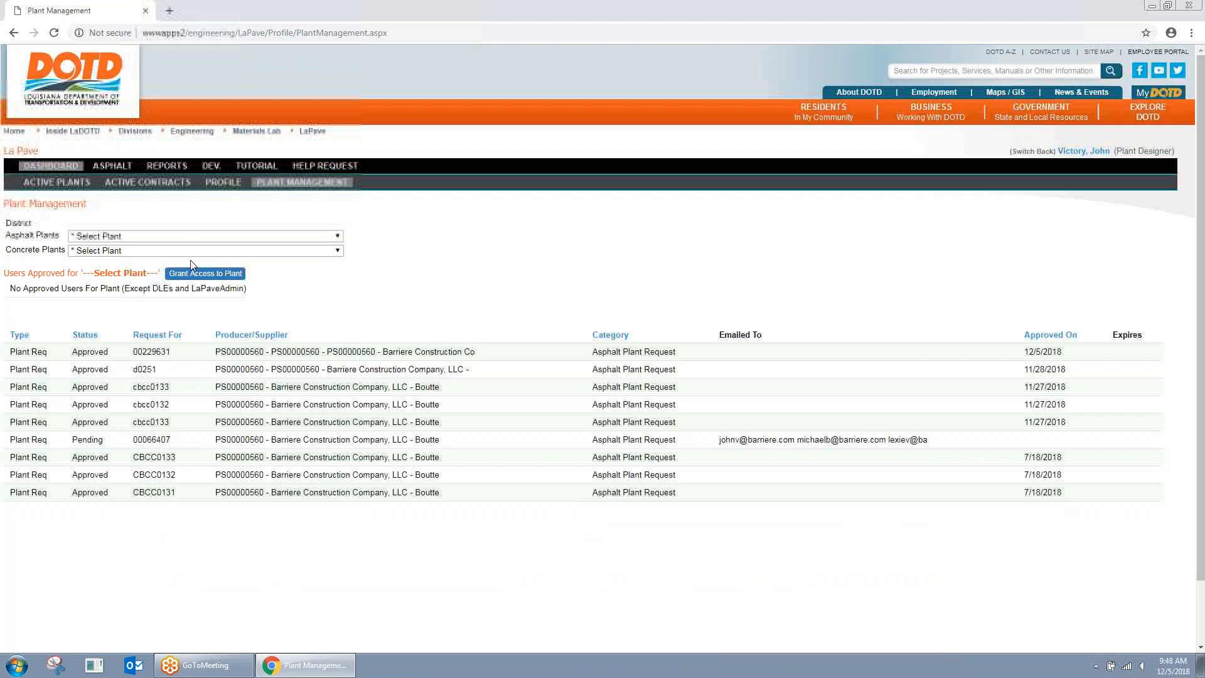
click(243, 236)
click(262, 258)
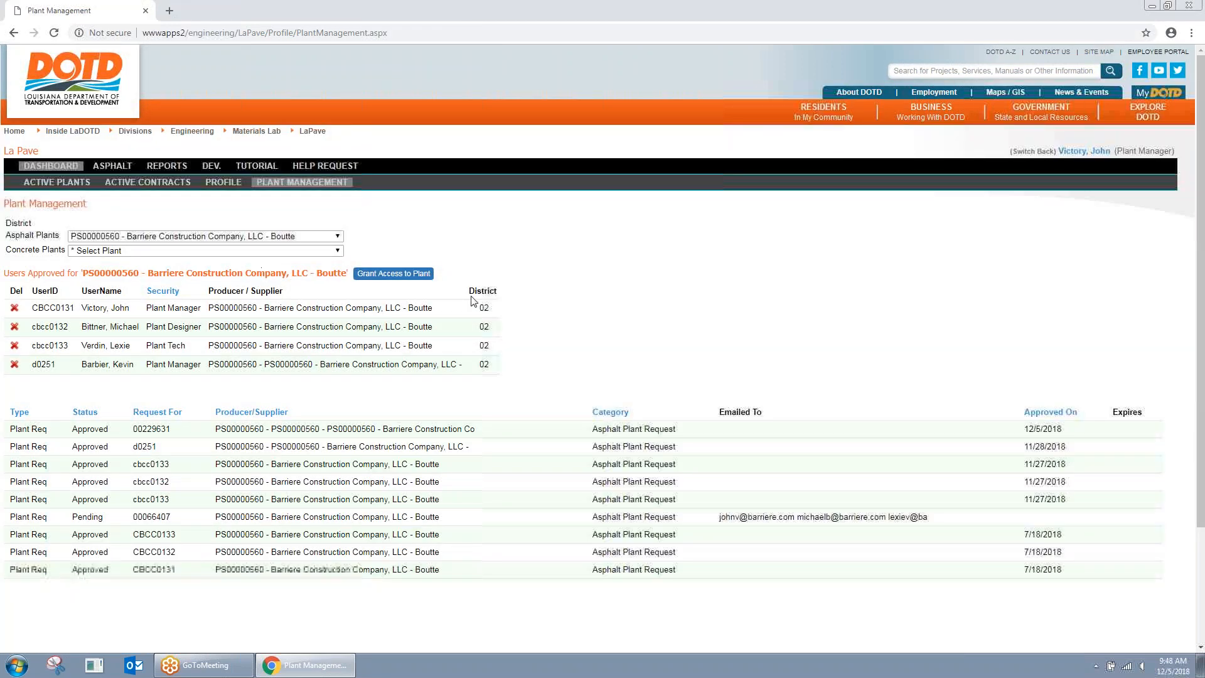
click(116, 319)
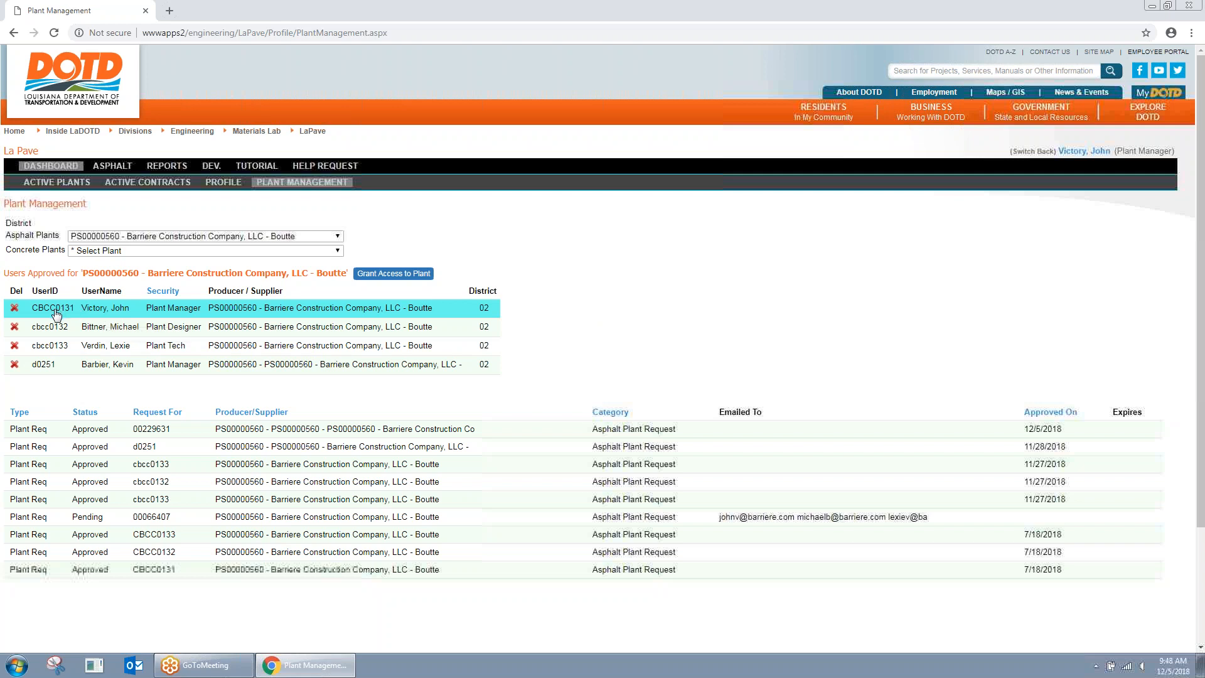
click(166, 325)
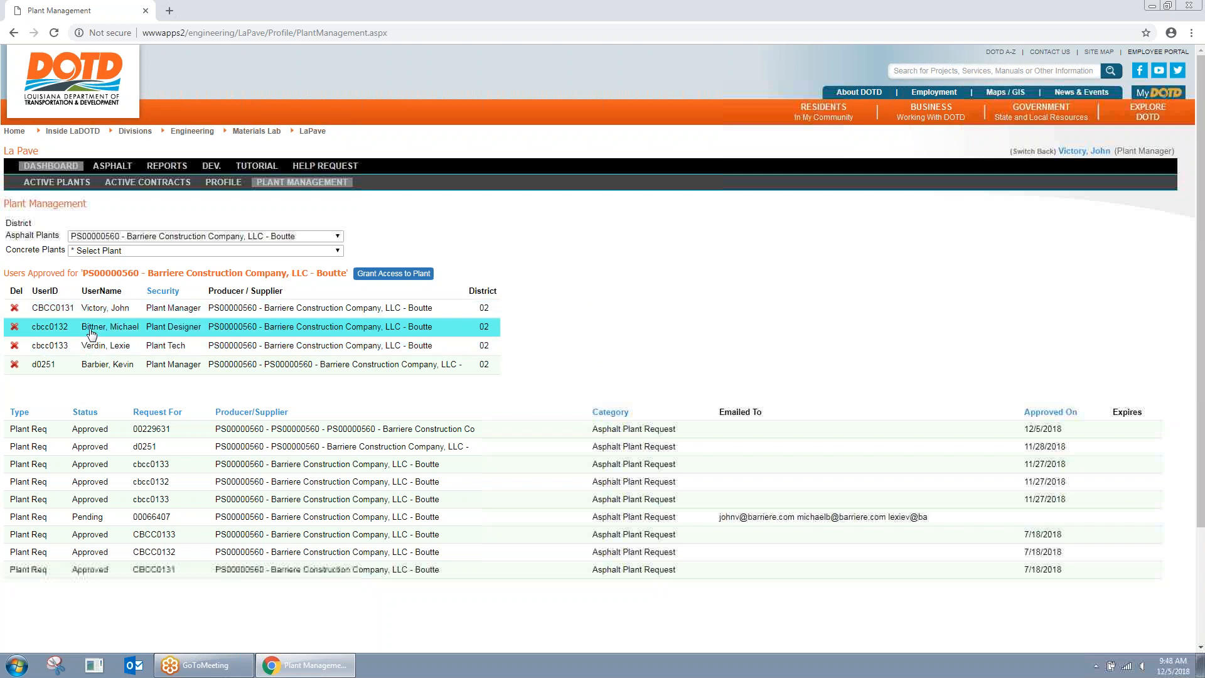
click(176, 344)
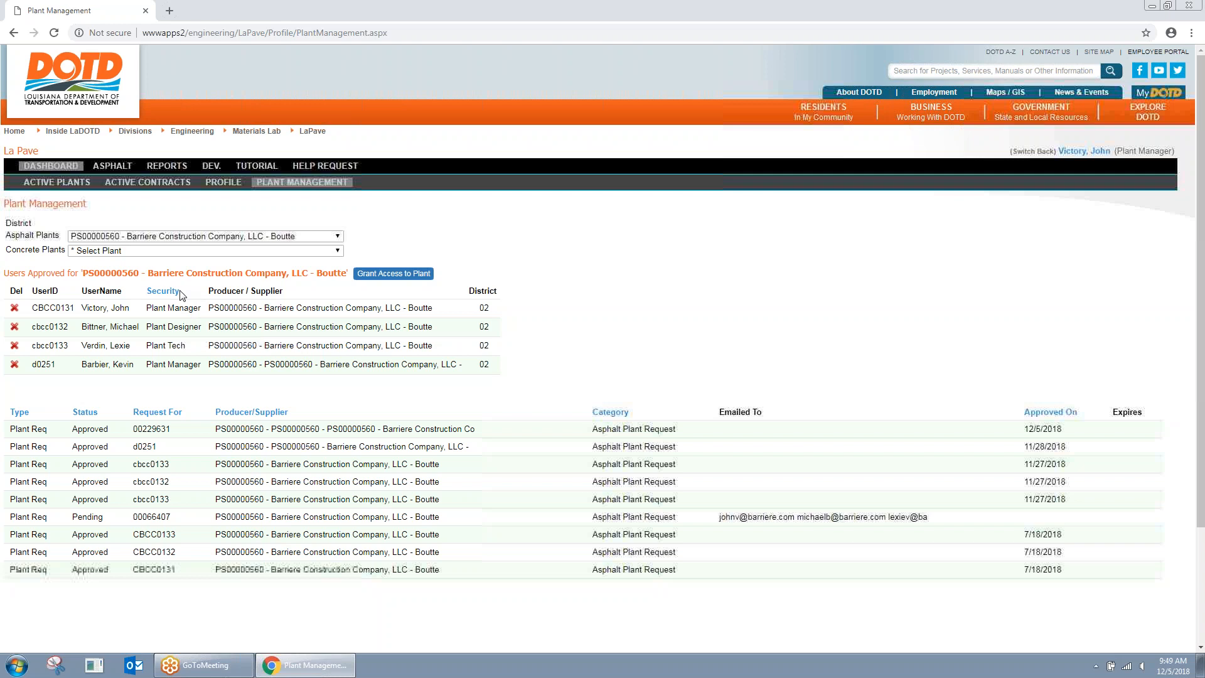
click(112, 167)
click(279, 184)
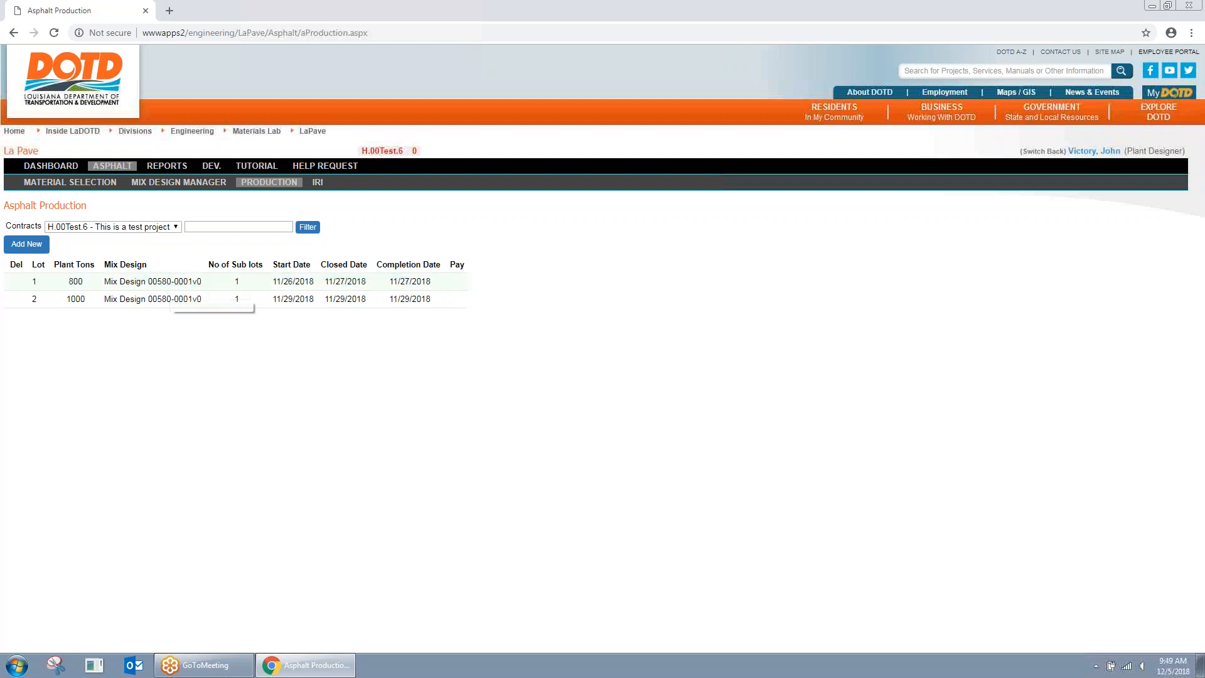
Step: Add a new production lot numbered 3, keeping start date 12/5/2018
click(41, 250)
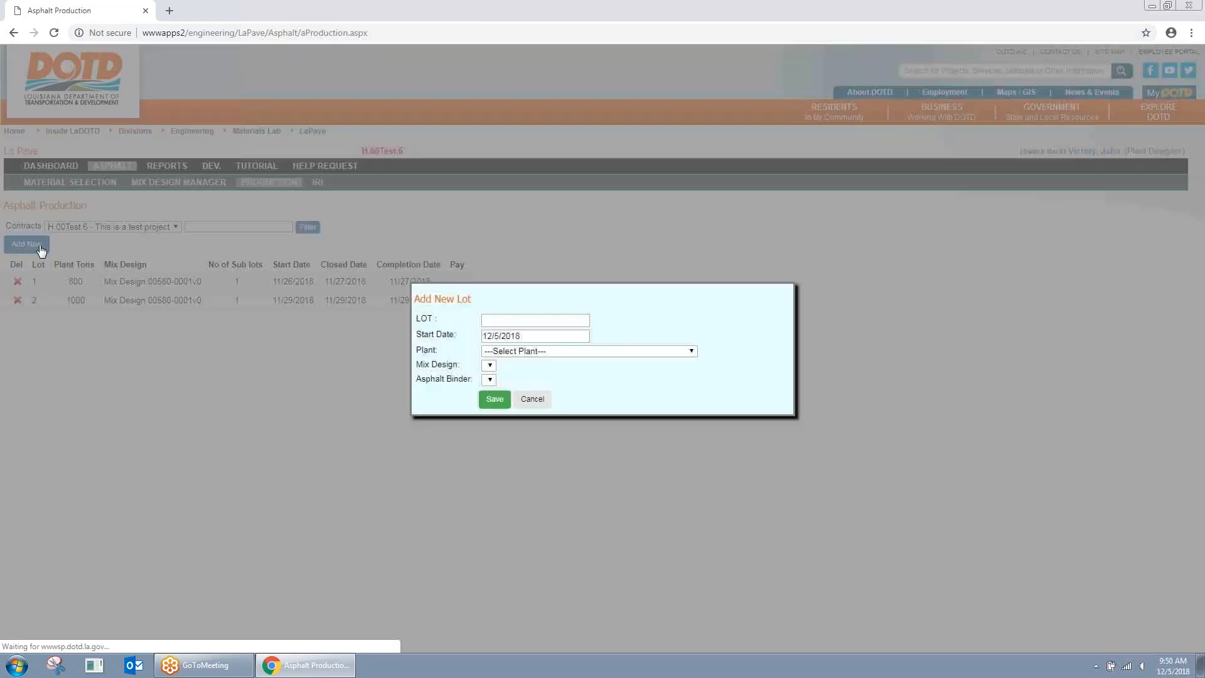
click(531, 319)
text(3)
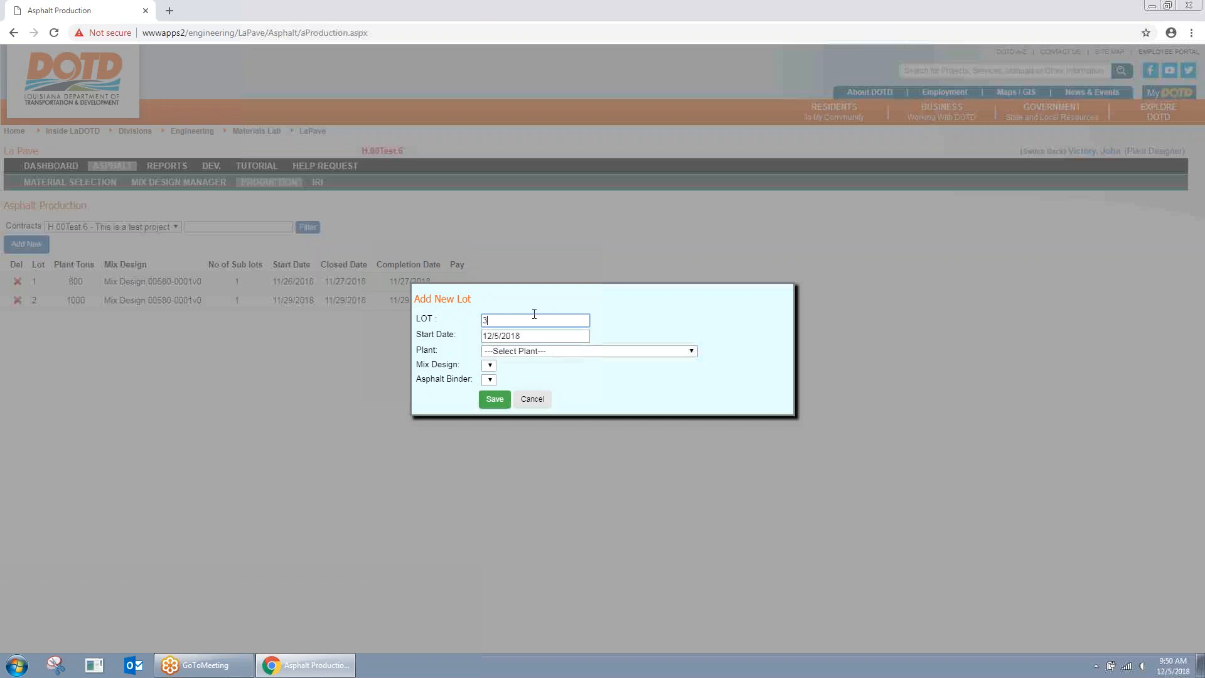
text(333)
key(BackSpace)
key(BackSpace)
click(537, 336)
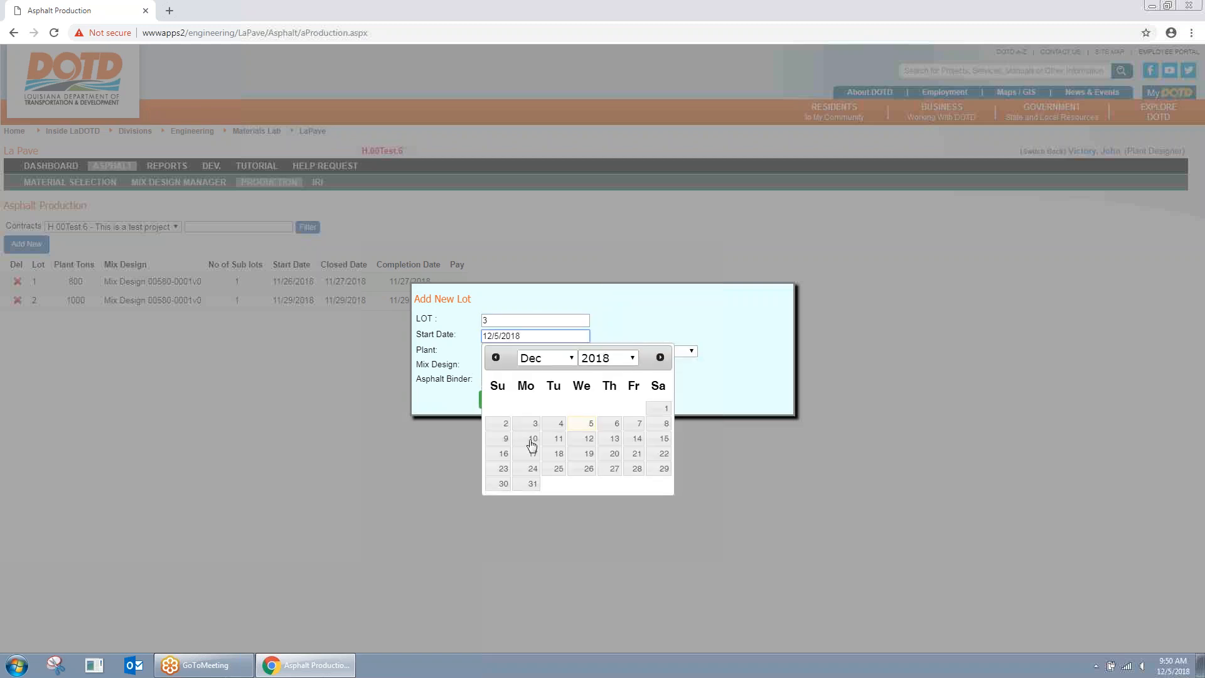
click(650, 320)
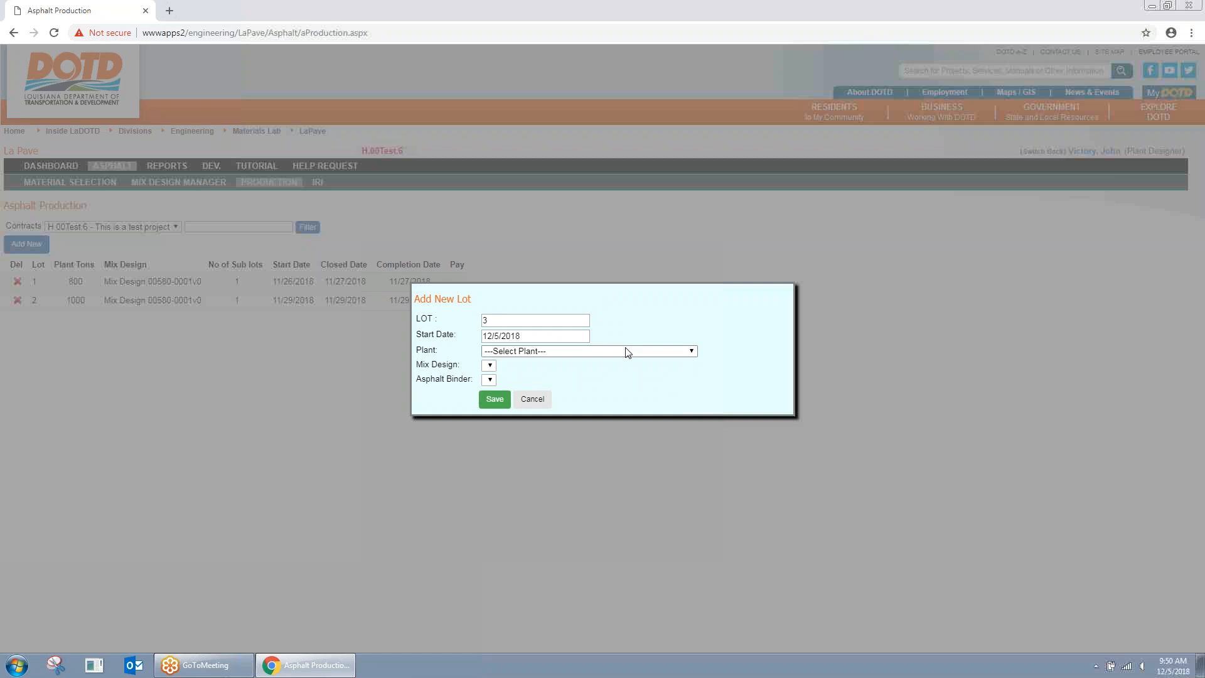
click(626, 350)
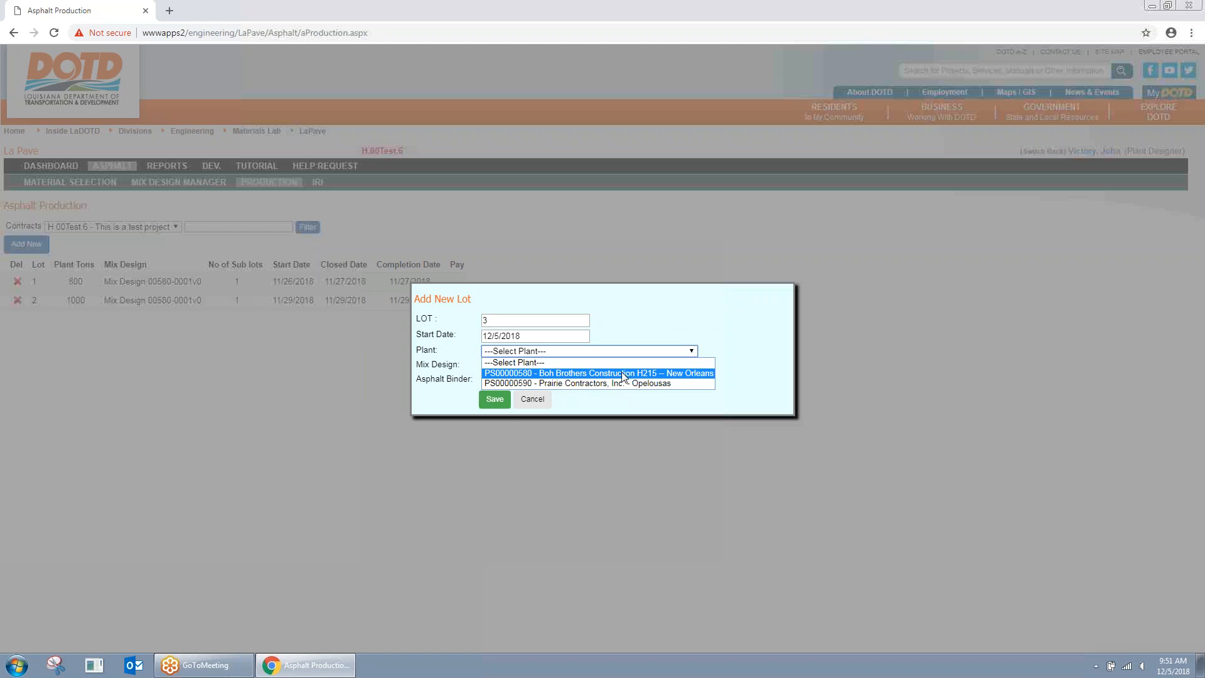
Step: Save lot 3 with plant Boh Brothers H215, Wearing L1 mix design and Demo Valero PG76-22 binder
click(626, 374)
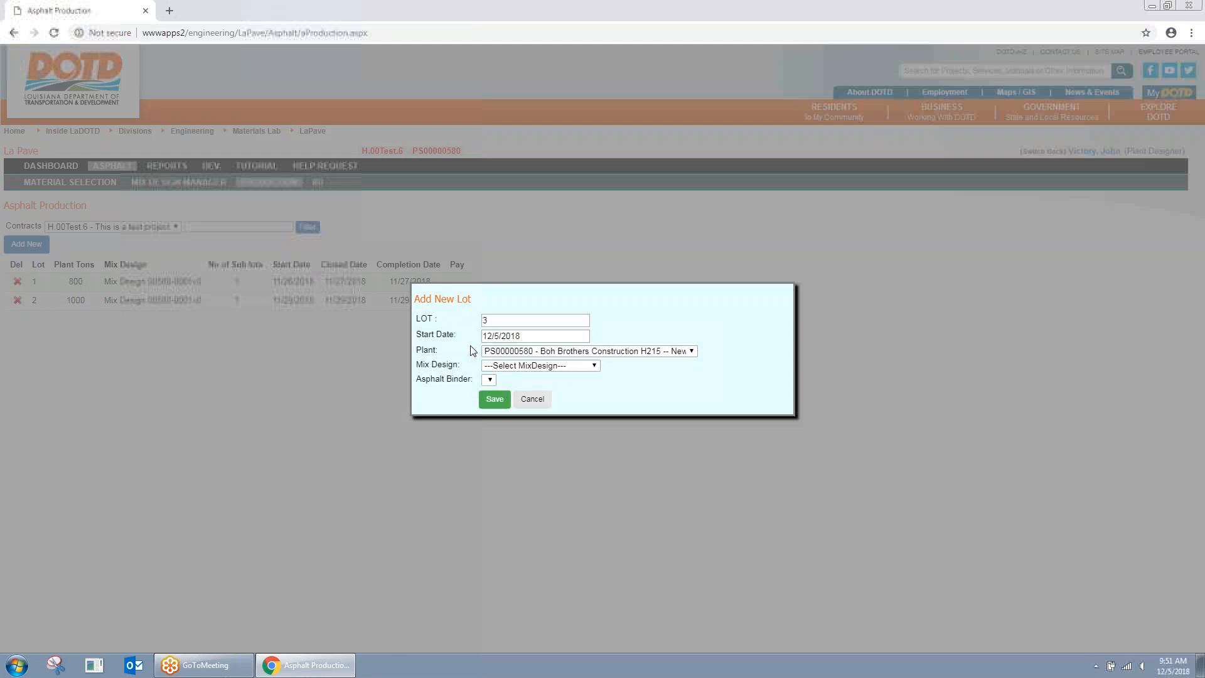
click(556, 367)
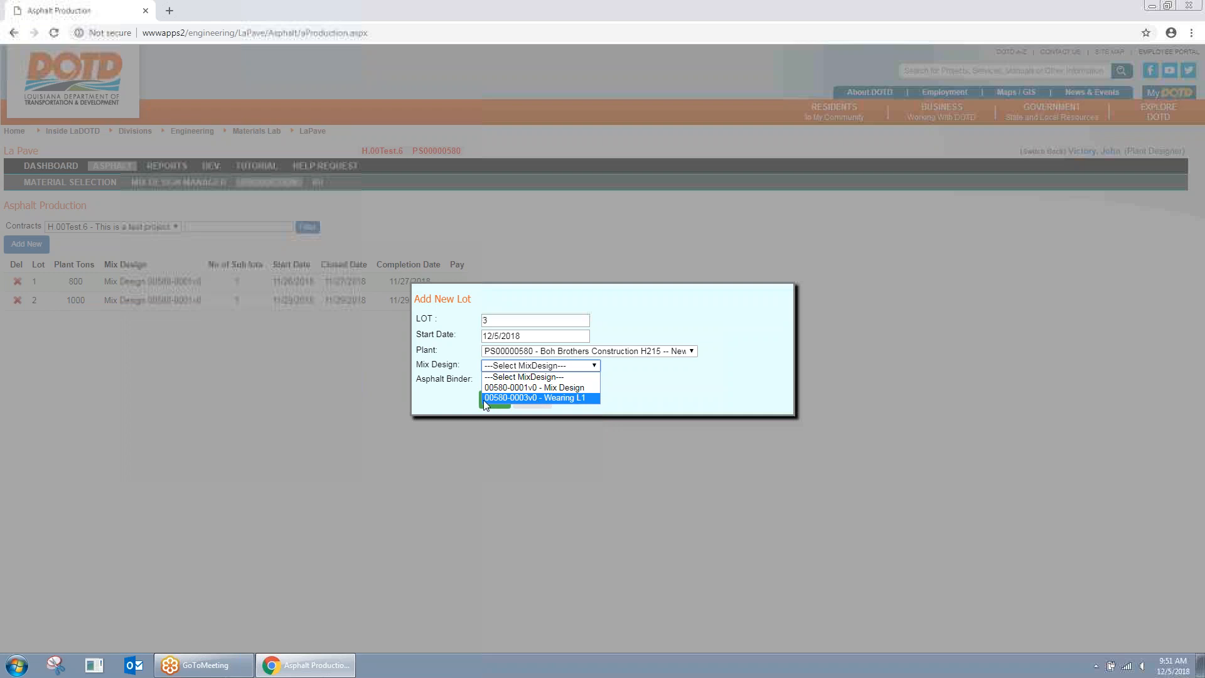
click(534, 398)
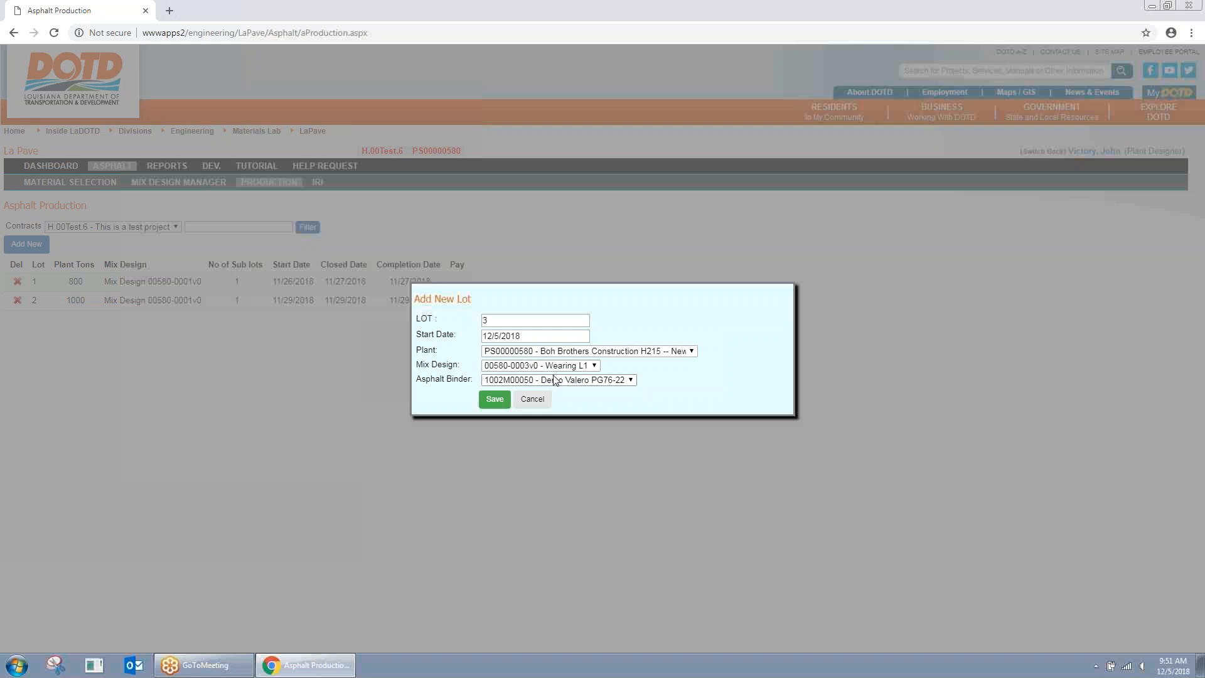
click(578, 381)
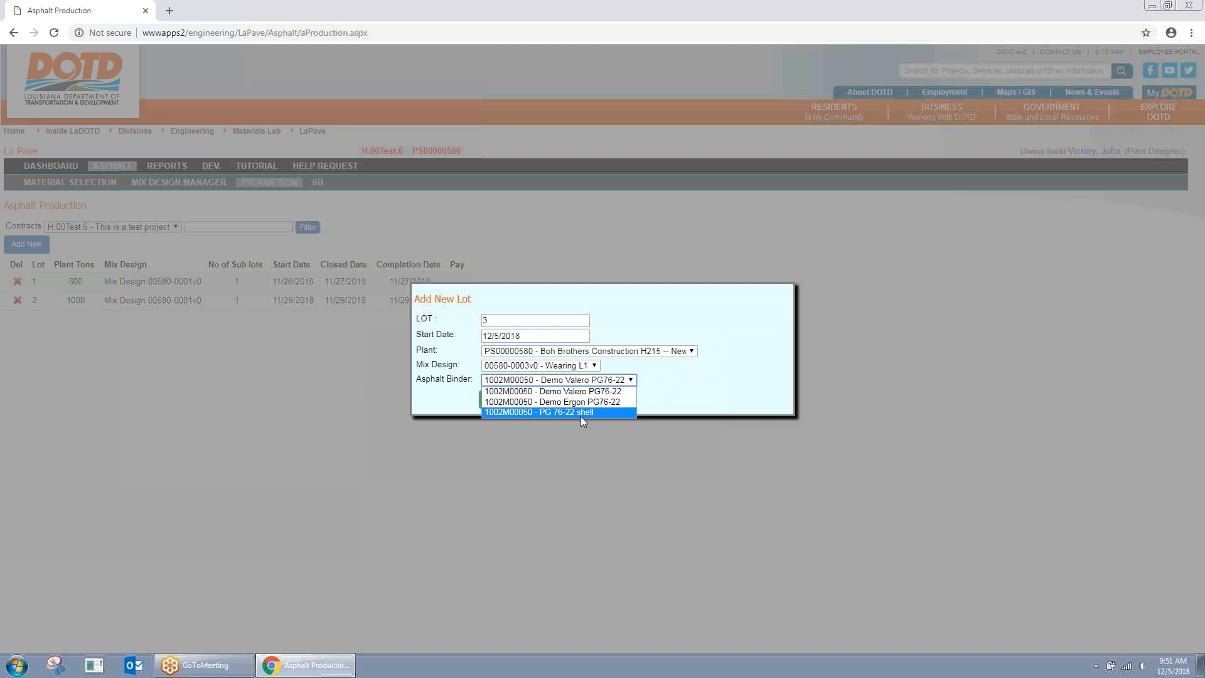
click(598, 383)
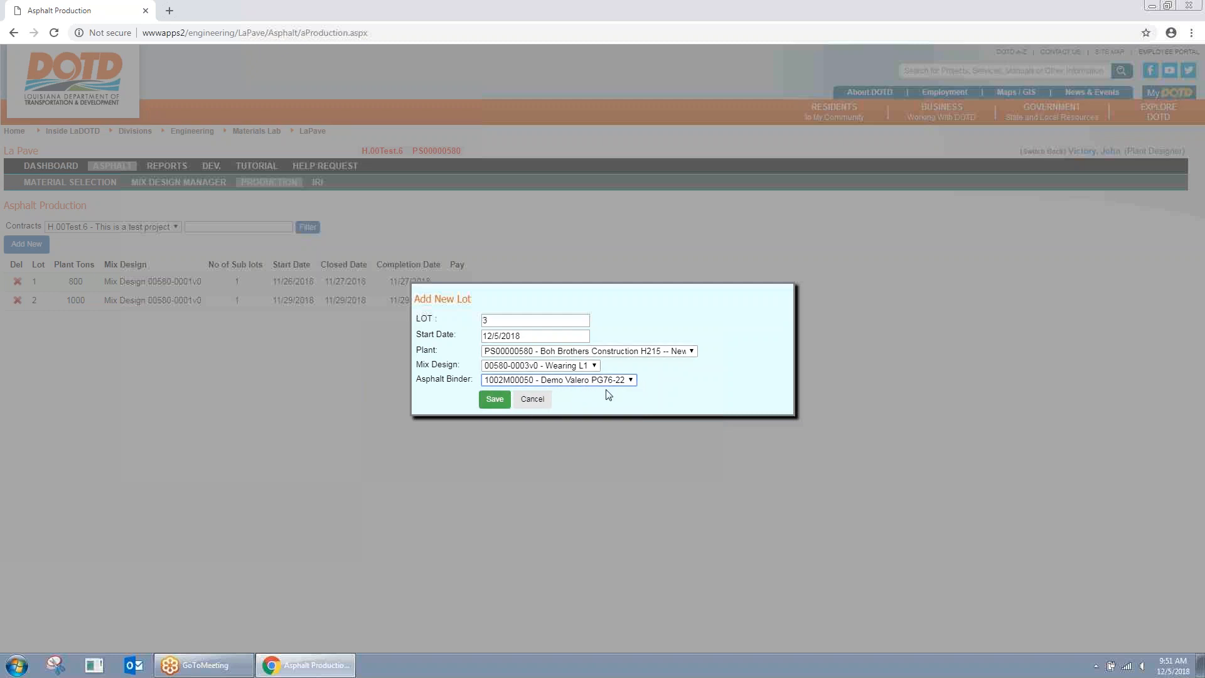
click(494, 399)
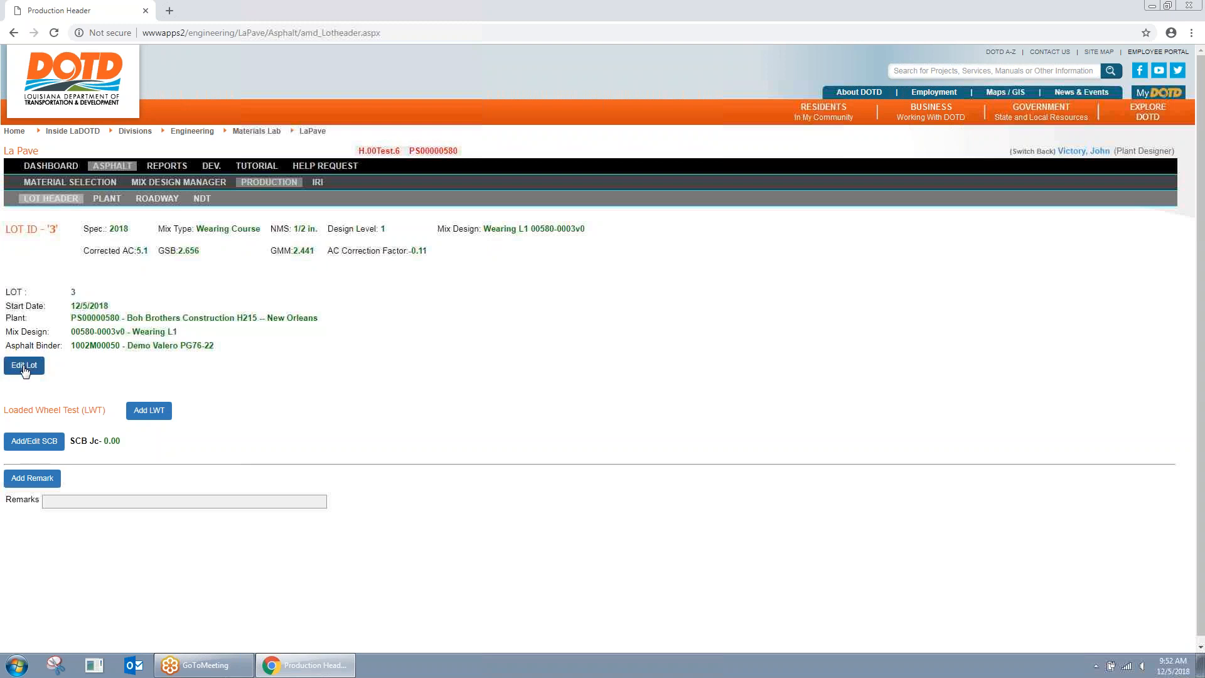
Step: Add the remark 'header' to lot 3 and bring up its Plant page
click(26, 370)
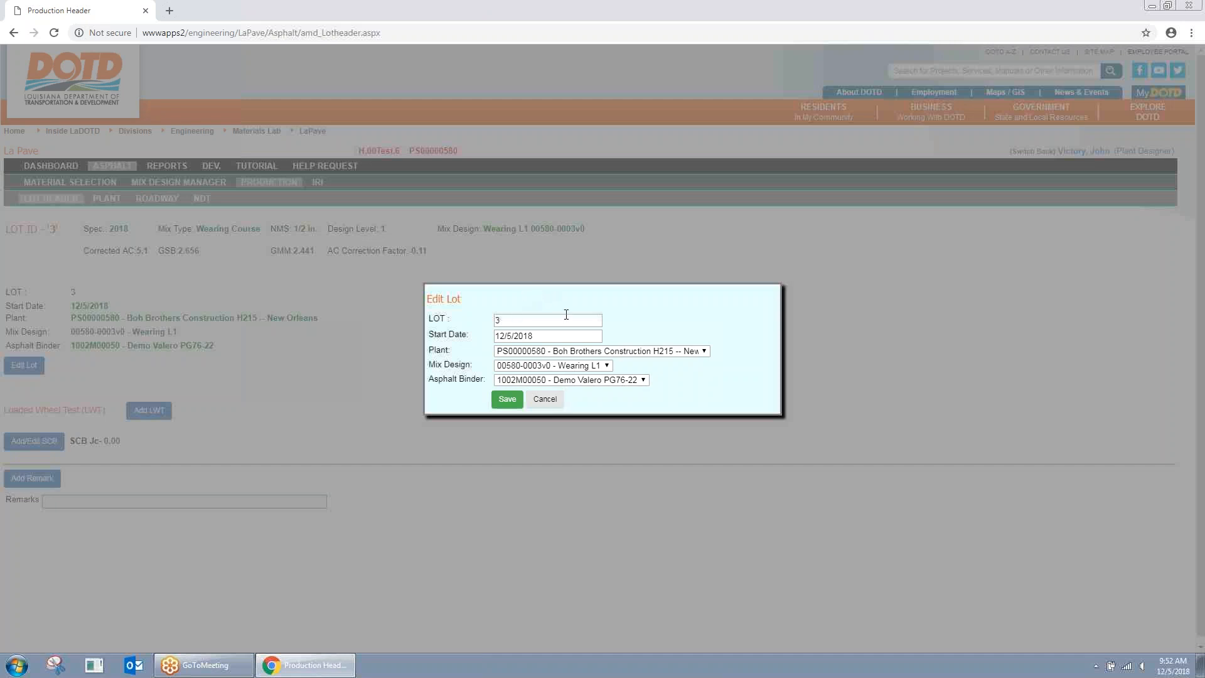
click(546, 399)
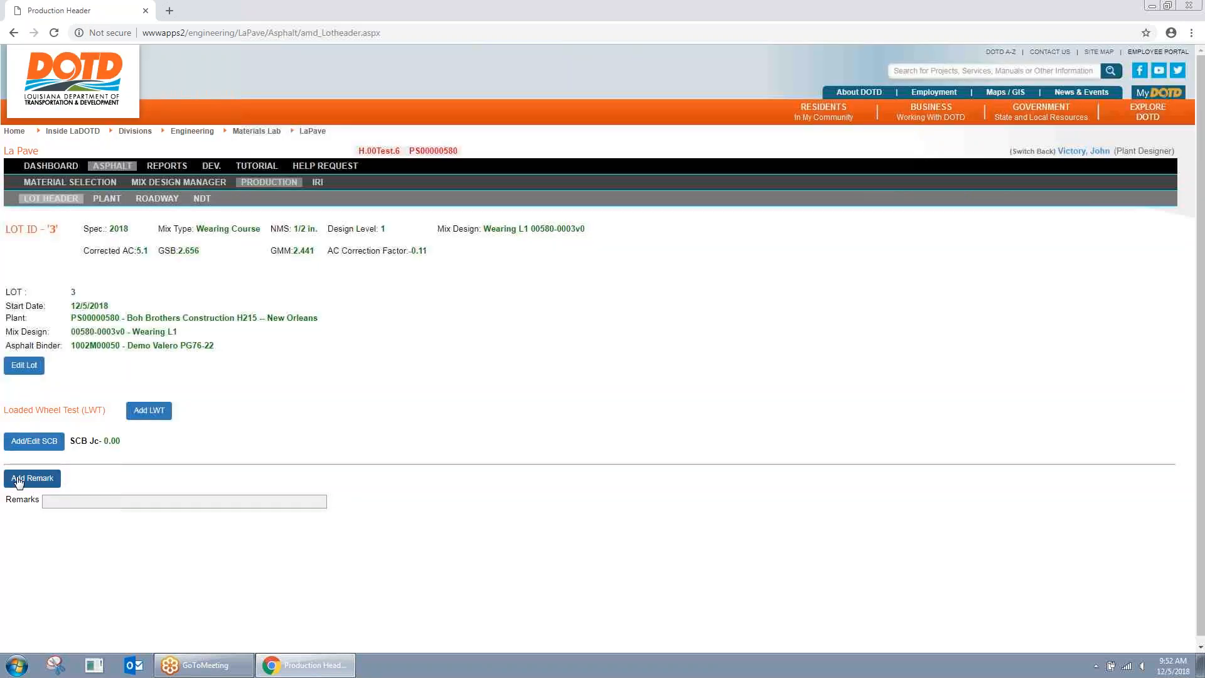
click(45, 482)
click(623, 328)
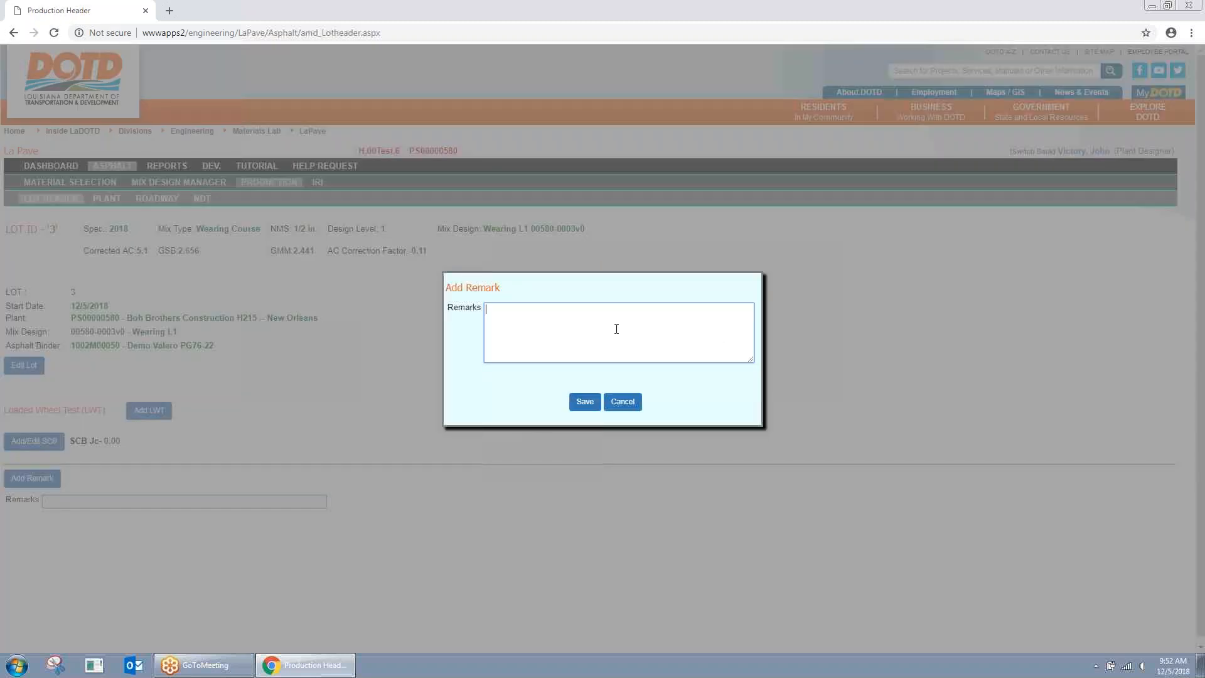
text(header)
click(581, 399)
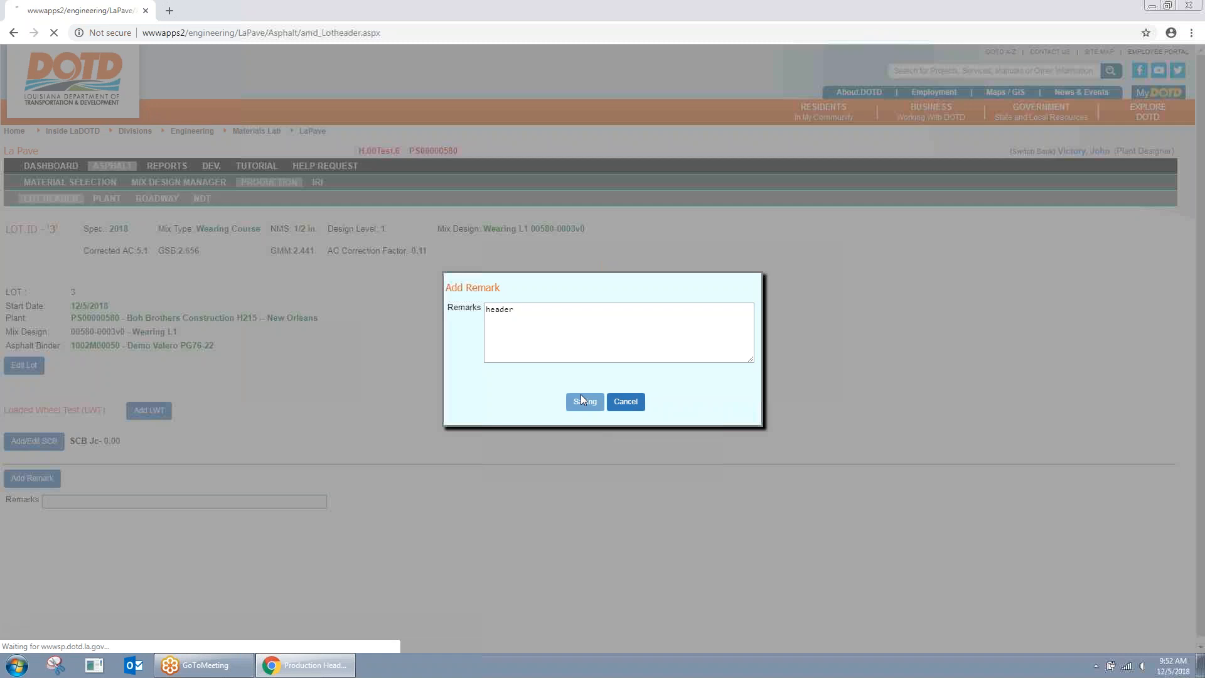
click(115, 205)
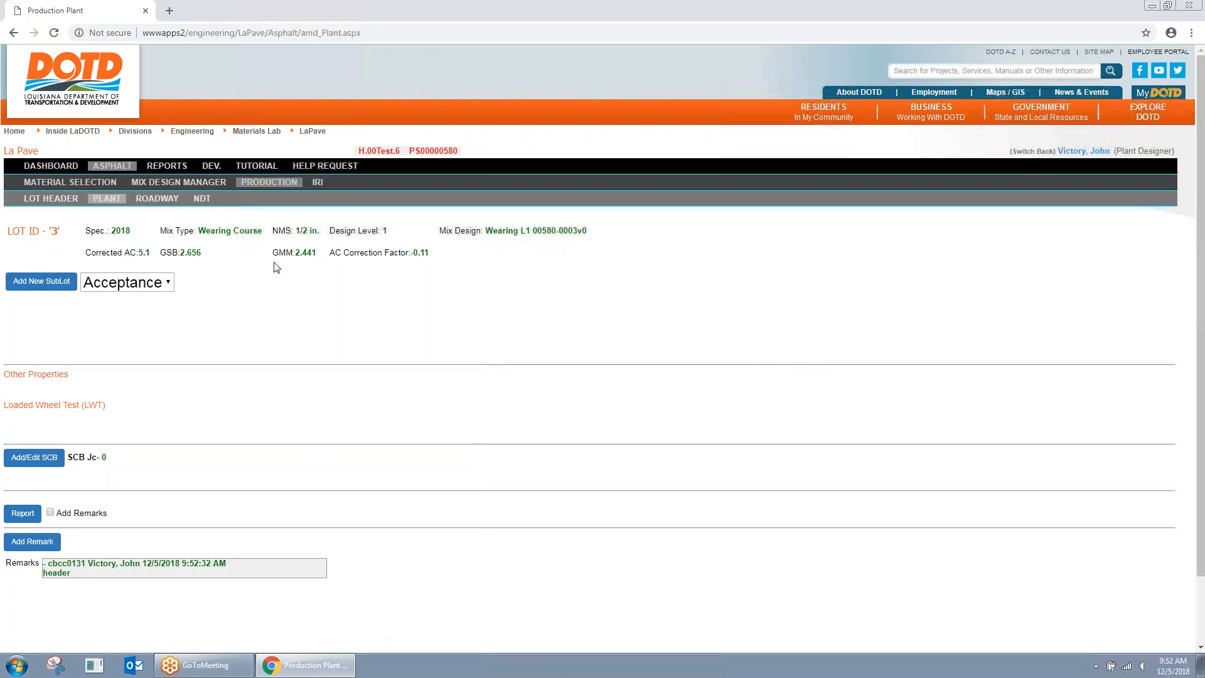
click(168, 283)
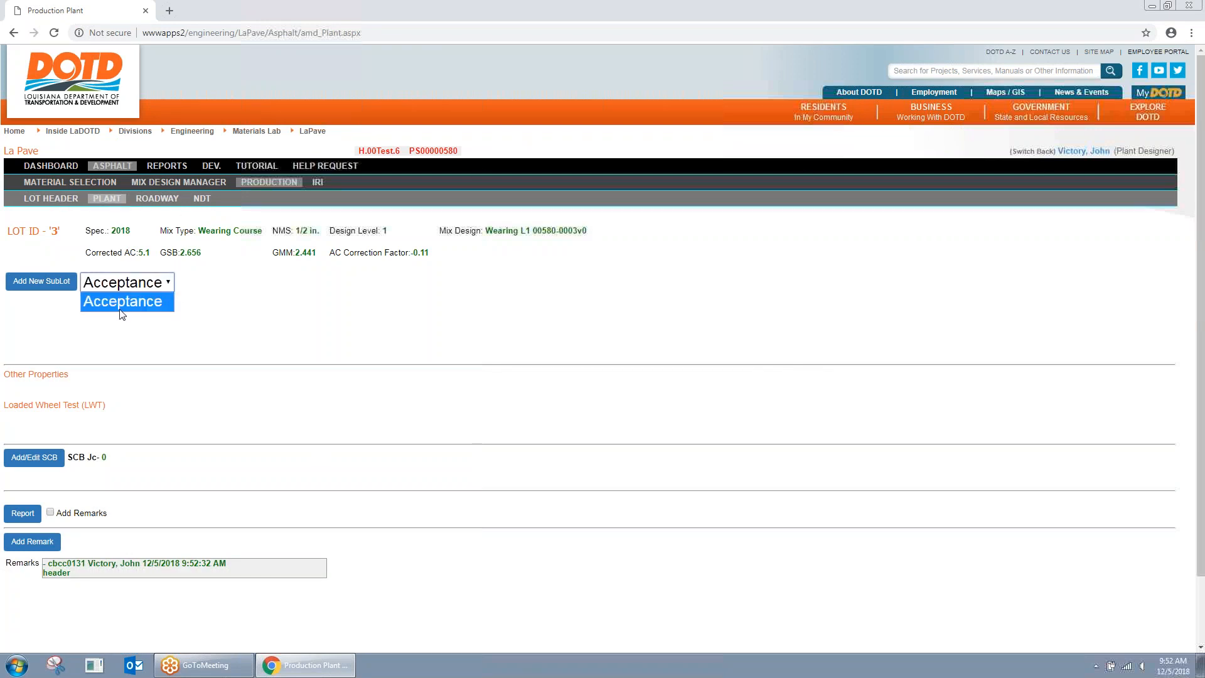
click(157, 287)
click(155, 289)
click(178, 303)
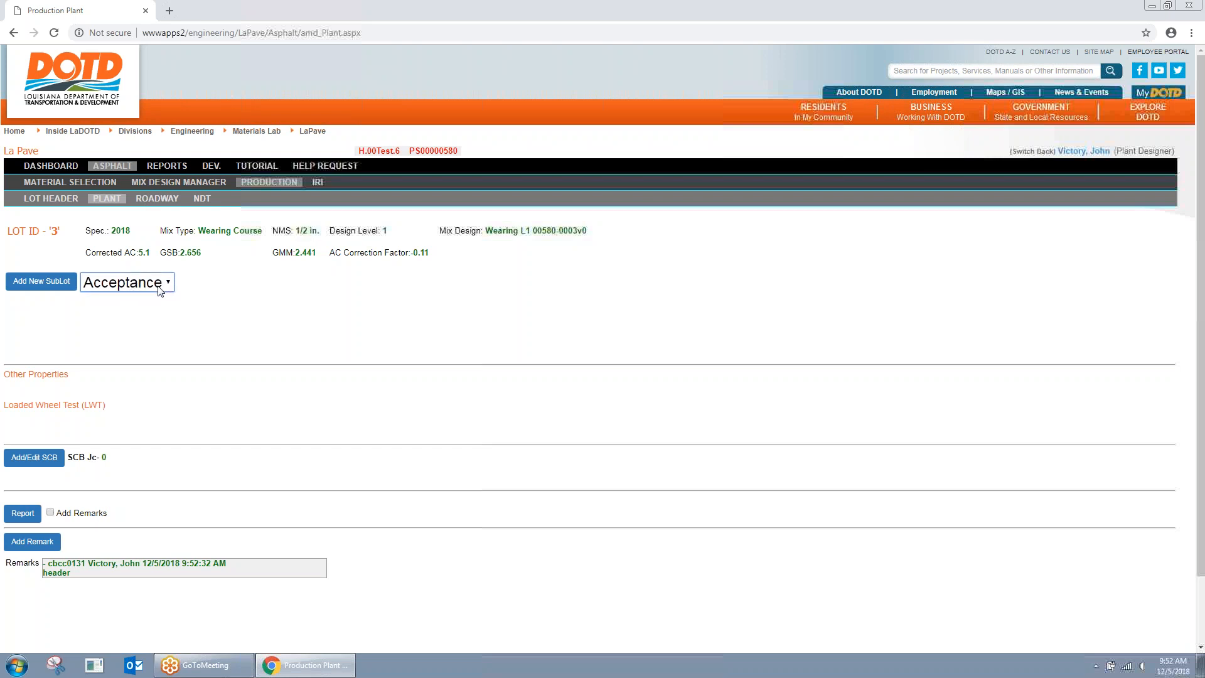
Step: Start a new Acceptance sublot with 400 plant tons and rice gravity weights 2000, 1500 and 2800
click(60, 293)
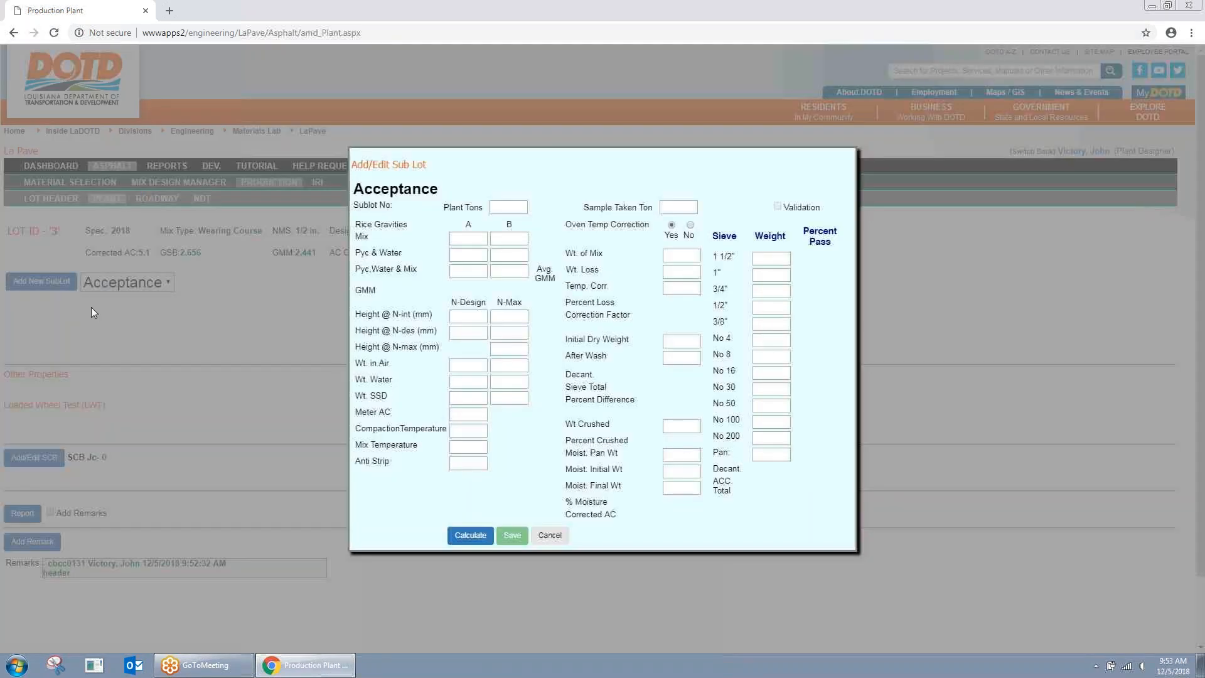
click(508, 207)
click(511, 225)
click(676, 208)
click(465, 239)
click(461, 268)
click(470, 254)
click(468, 271)
click(455, 295)
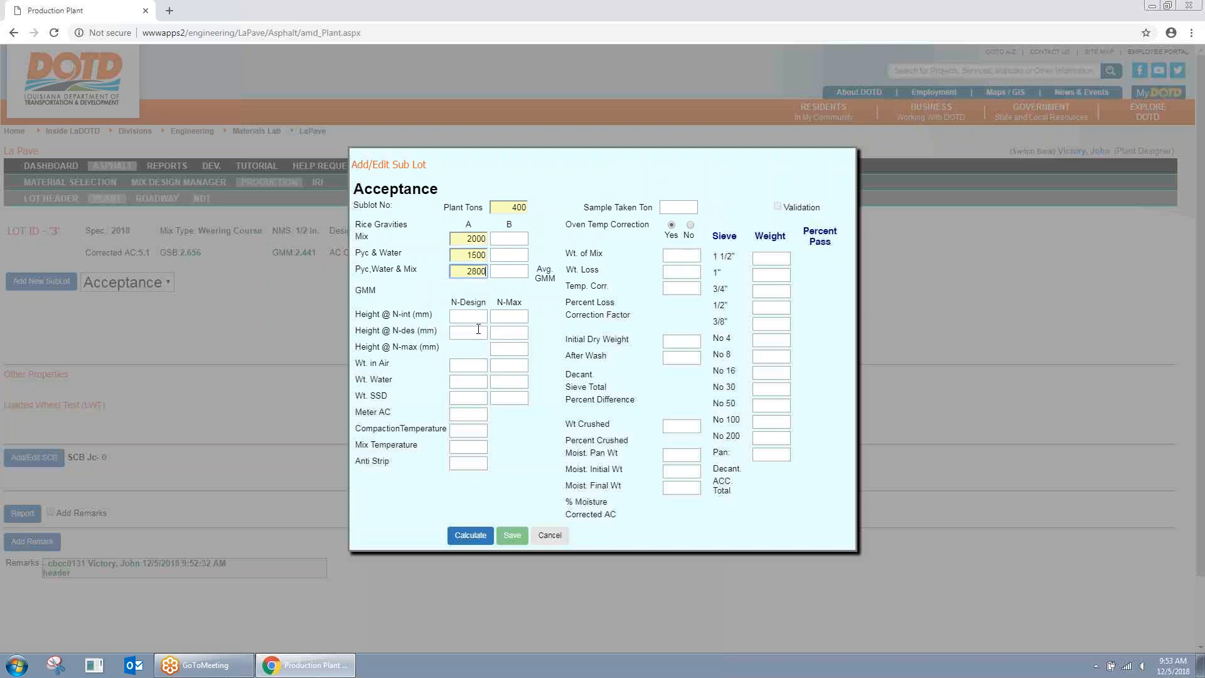
Step: Enter specimen A heights: N-int 130 and N-des 125
click(475, 336)
click(471, 317)
text(130)
click(474, 331)
click(511, 334)
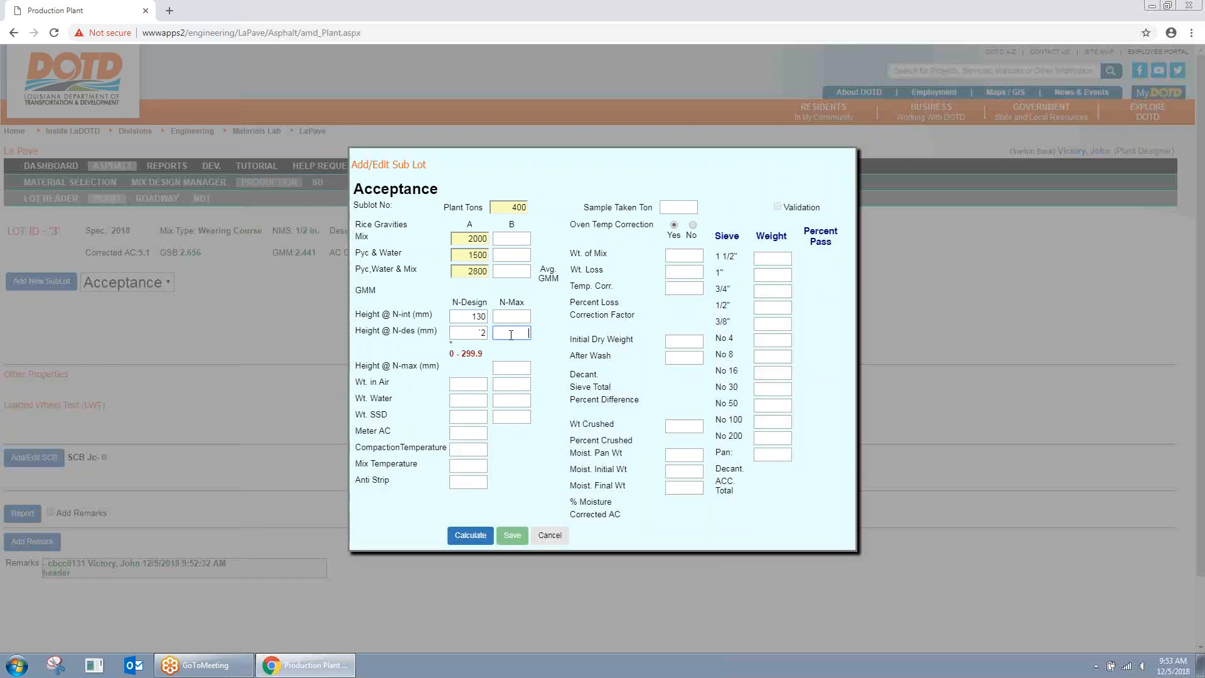
double_click(480, 333)
text(125)
Step: Enter specimen weights 4800, 2770 and 10, Meter AC 4, temperatures 300 and anti-strip 0.6
click(465, 383)
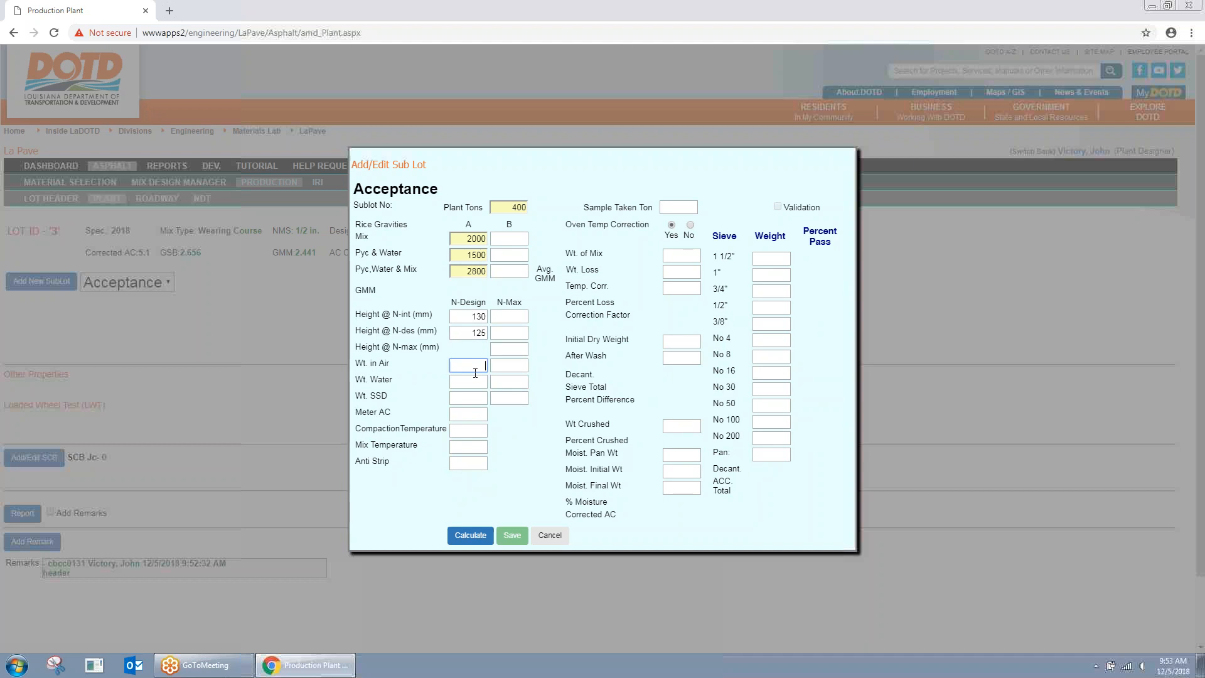
text(4800)
key(Tab)
text(2770)
key(Tab)
text(10)
key(Tab)
key(Tab)
key(Tab)
key(Tab)
key(Tab)
key(Tab)
key(Tab)
key(Tab)
text(300)
key(Tab)
key(Tab)
click(687, 258)
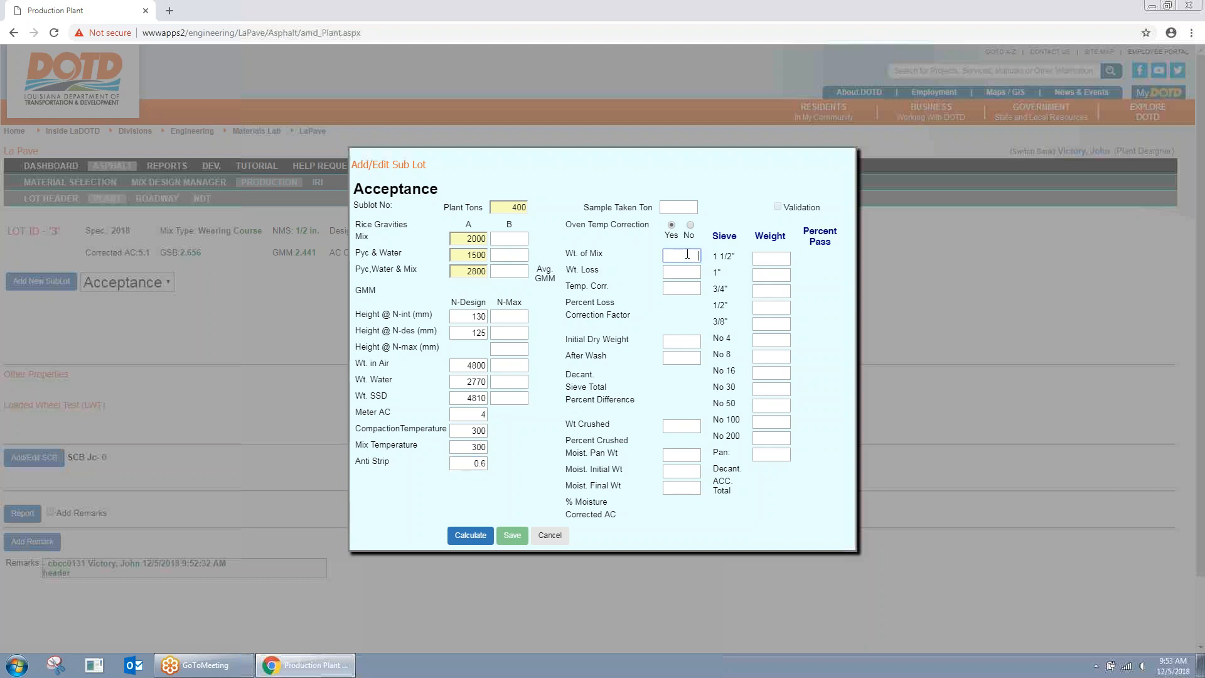
click(687, 211)
click(683, 254)
Step: Enter weight of mix 1606, loss 88, temperature correction 0.3, wash weights 1520/1500 and crushed 50
text(1606)
key(Tab)
text(88)
key(Tab)
text(0.3)
key(Tab)
text(1520)
key(Tab)
text(1500)
key(Tab)
text(50)
key(Tab)
key(Tab)
key(Tab)
key(Tab)
Step: Enter sieve weights 100, 100, 100, 500, 100, 50, 10, 10 and 5 through Pan
key(Tab)
key(Tab)
text(100)
key(Tab)
text(100)
key(Tab)
text(100)
key(Tab)
text(500)
key(Tab)
text(100)
key(Tab)
text(50)
key(Tab)
text(50)
key(Tab)
text(10)
key(Tab)
text(10)
key(Tab)
text(5)
key(Tab)
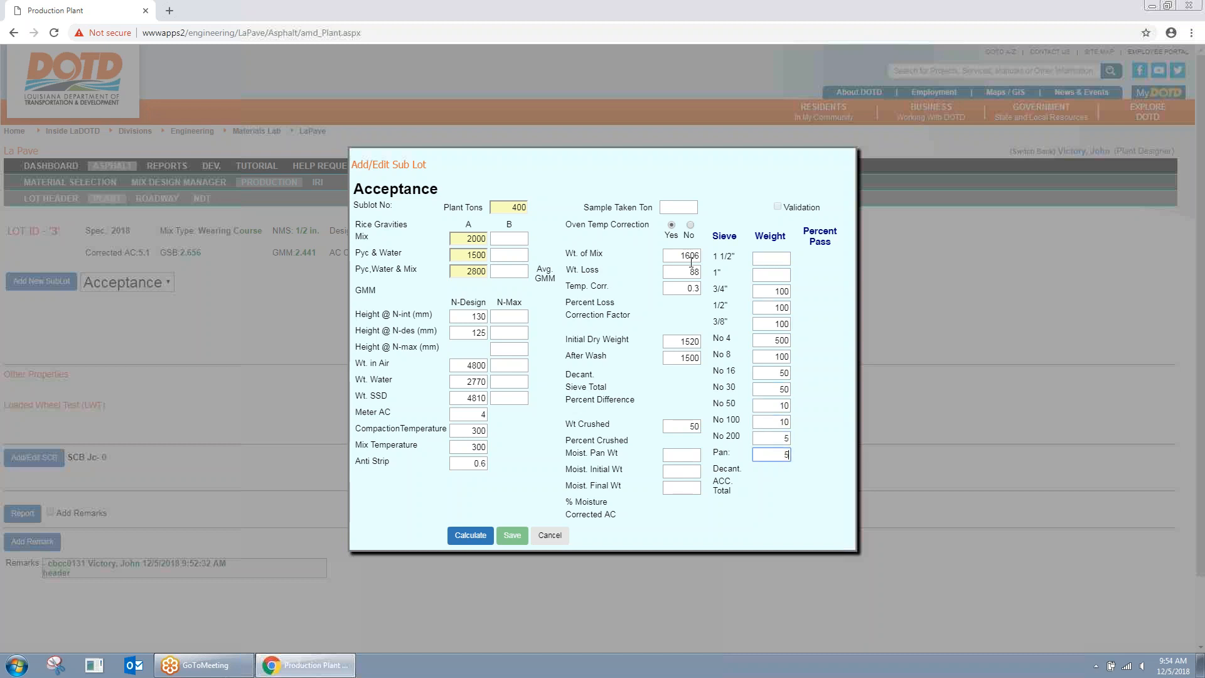
Step: Calculate the sublot results, giving Gmm 2.857 and corrected AC 5.07
click(476, 538)
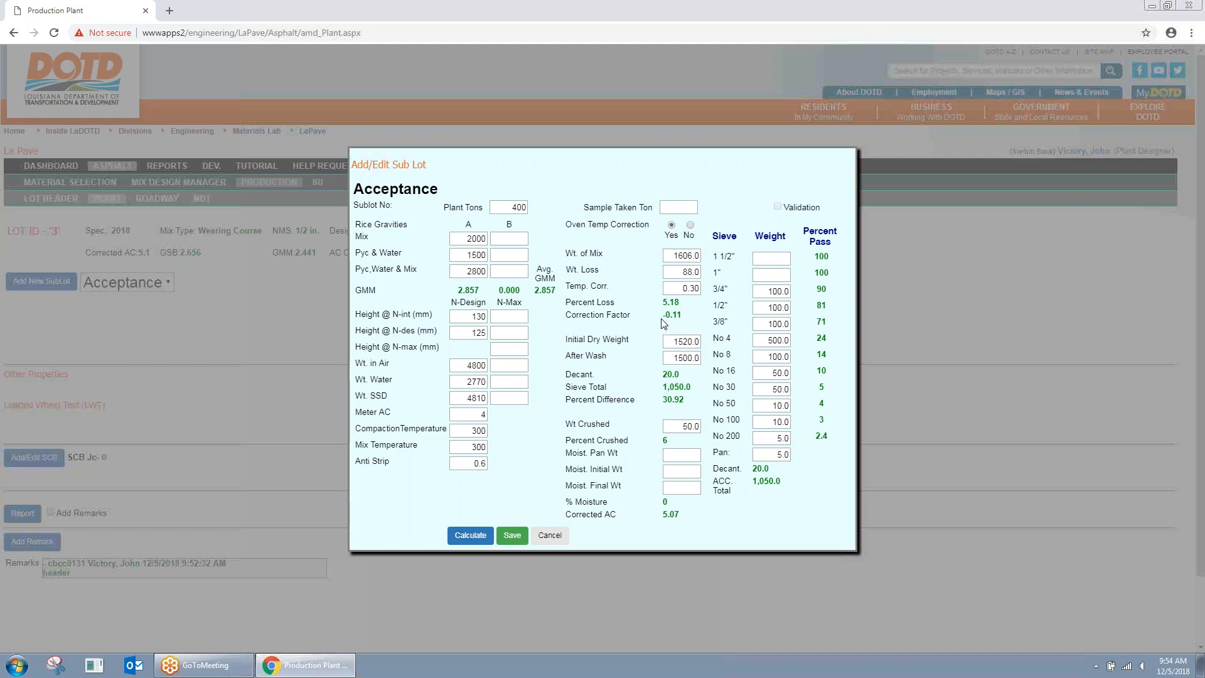
click(691, 323)
Step: Save acceptance sublot 1 to lot 3 and check its row on the Roadway cores page
click(514, 537)
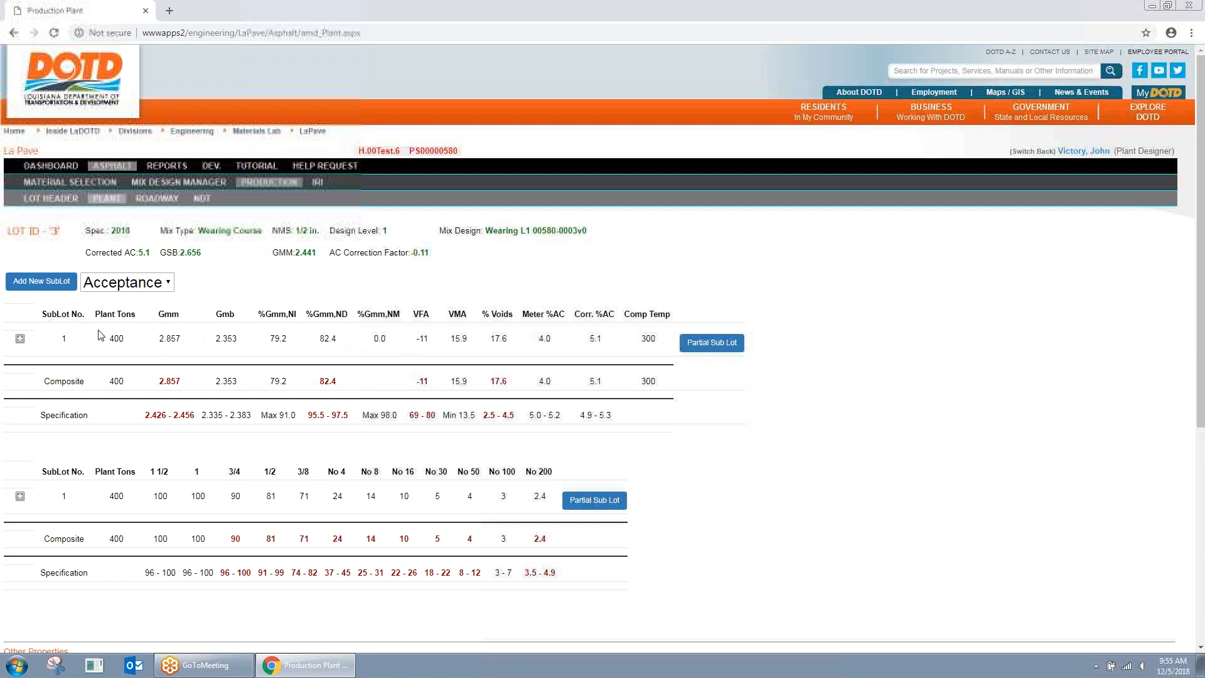
click(167, 287)
click(145, 303)
click(165, 200)
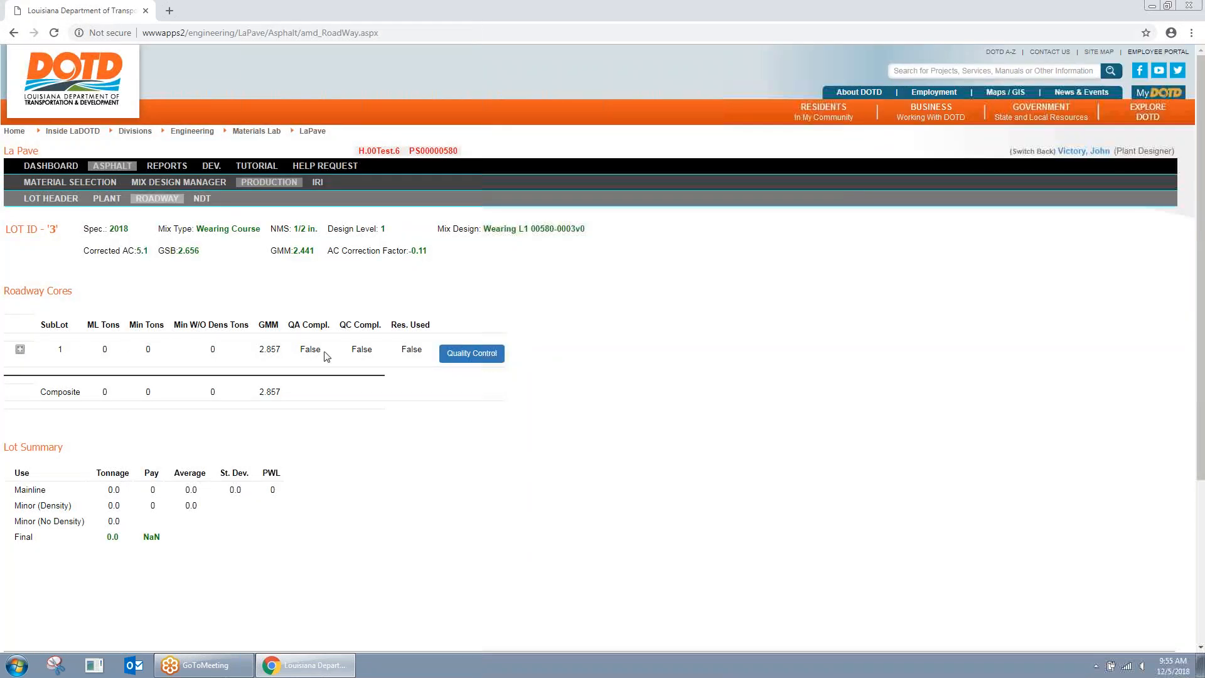
click(105, 200)
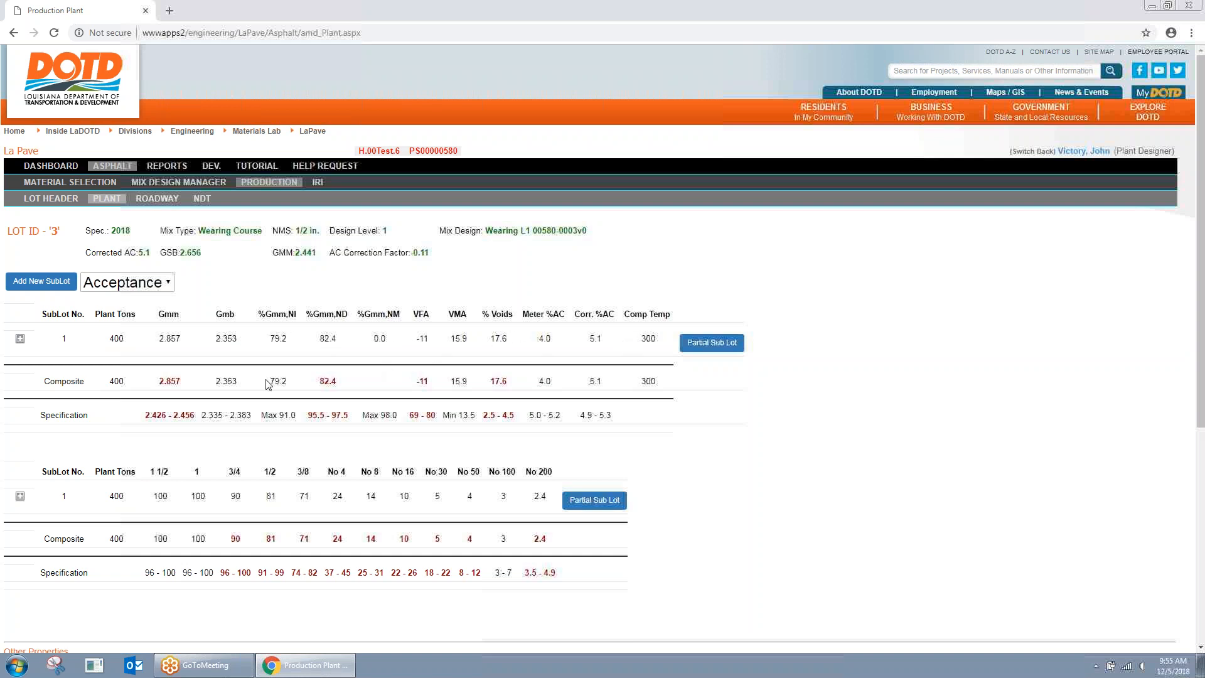
Step: Highlight the Composite row and the Gmm 2.426 - 2.456 and %Gmm,ND 95.5 - 97.5 ranges
drag(44, 382, 568, 381)
click(568, 381)
drag(145, 416, 194, 416)
click(189, 418)
drag(307, 415, 344, 415)
click(366, 420)
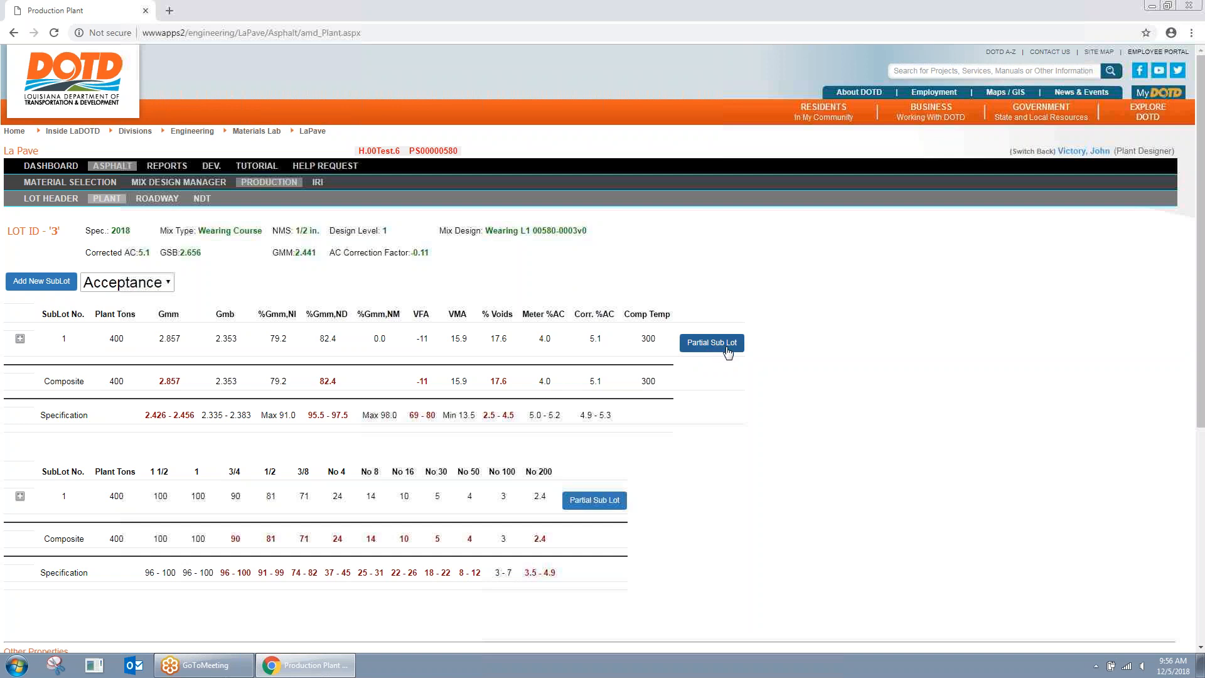
Step: Add, calculate and save partial sub-lot 1.1 under sublot 1, then verify rows 1.0 and 1.1
click(20, 339)
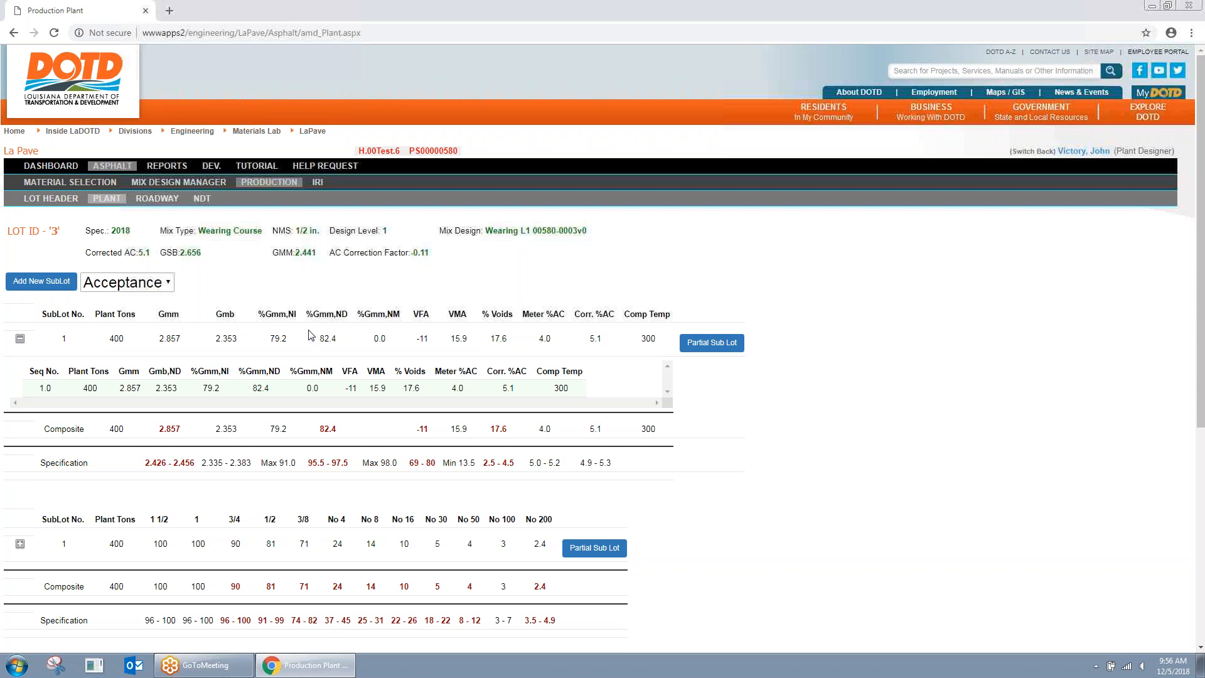
click(713, 343)
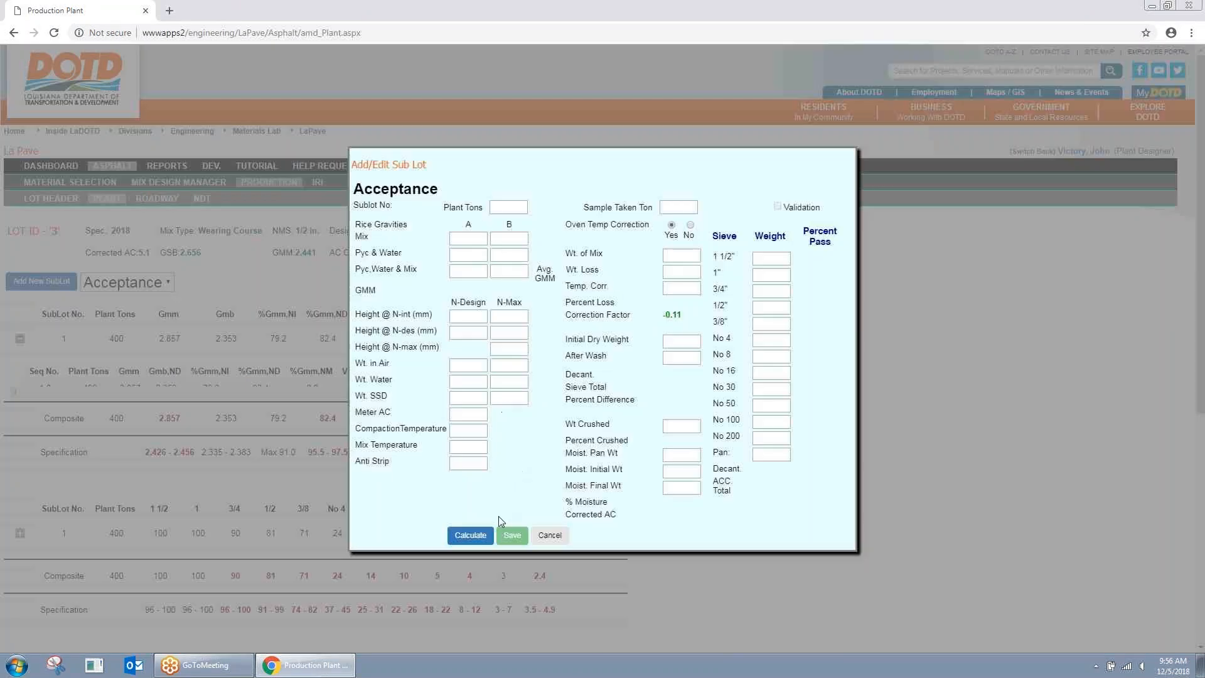
click(468, 534)
click(513, 537)
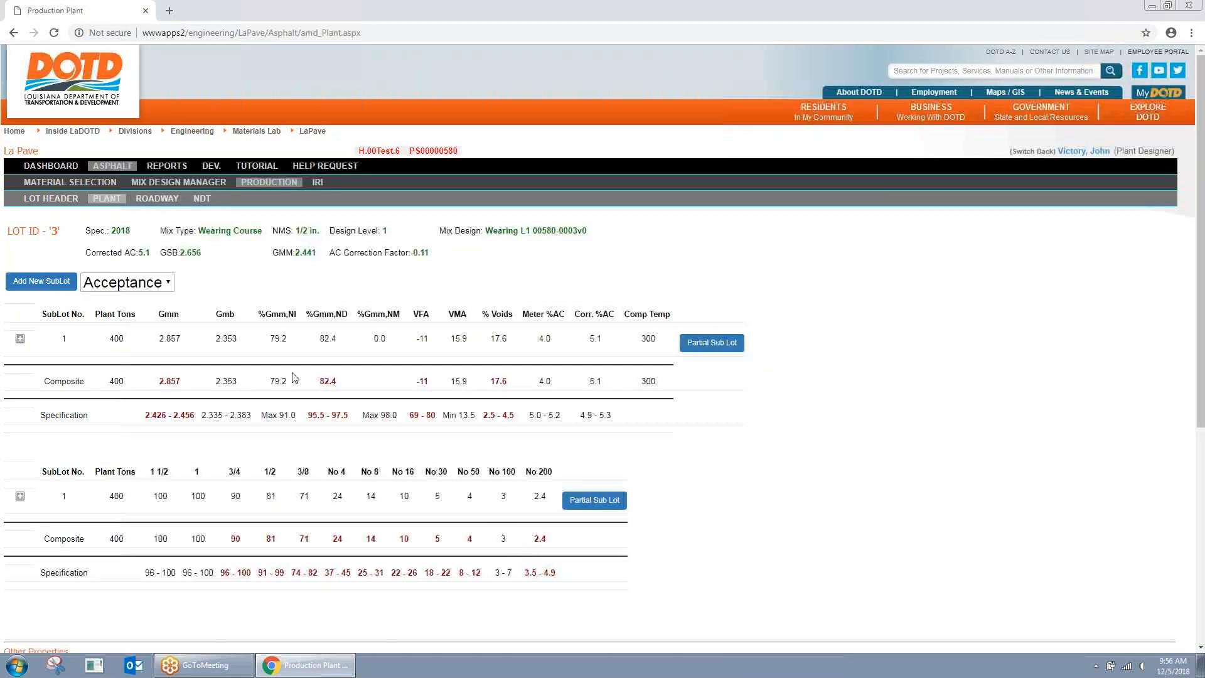
click(20, 339)
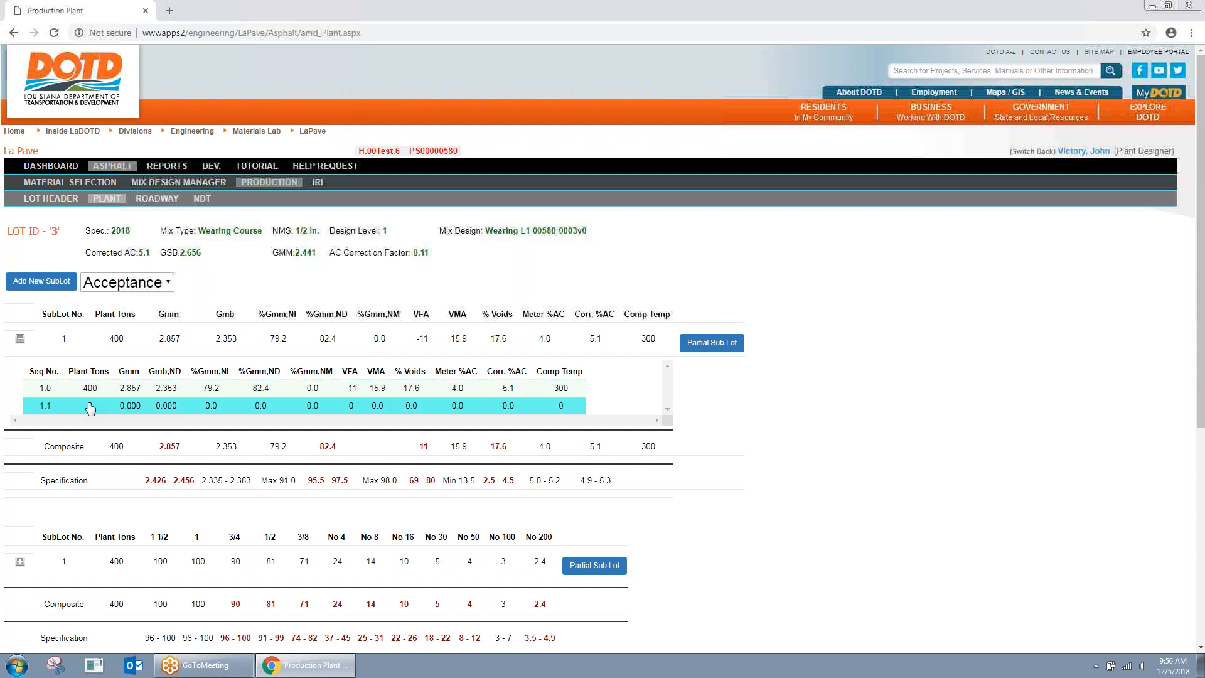
click(20, 339)
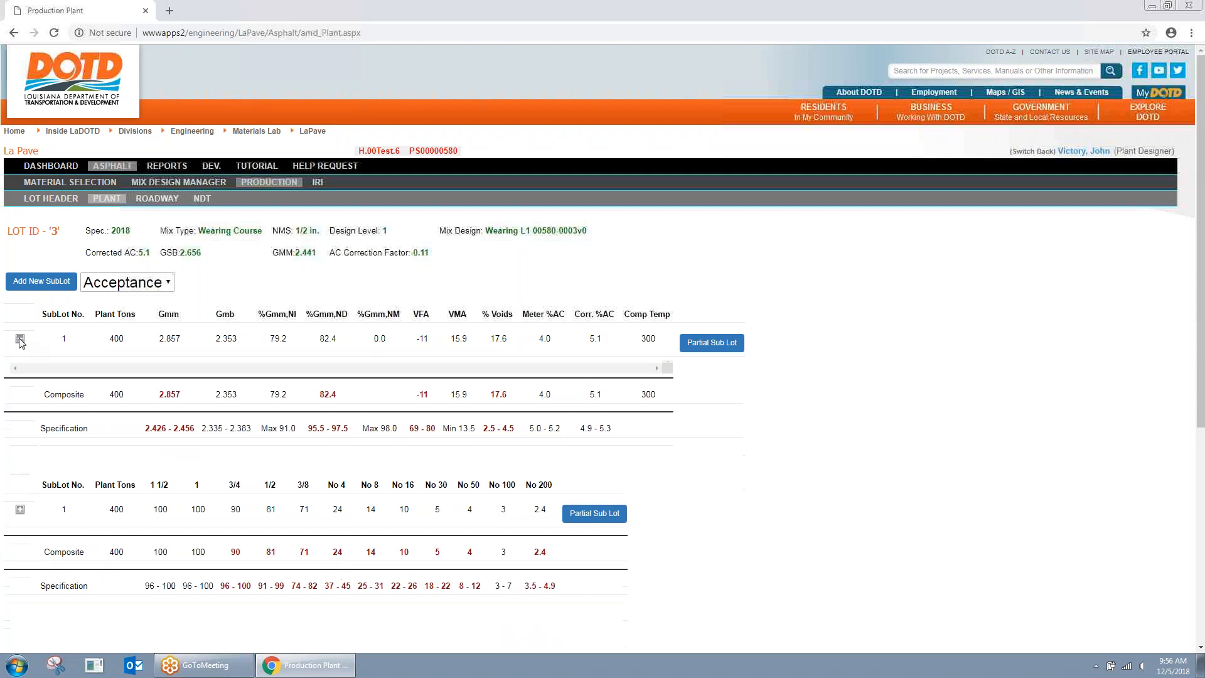
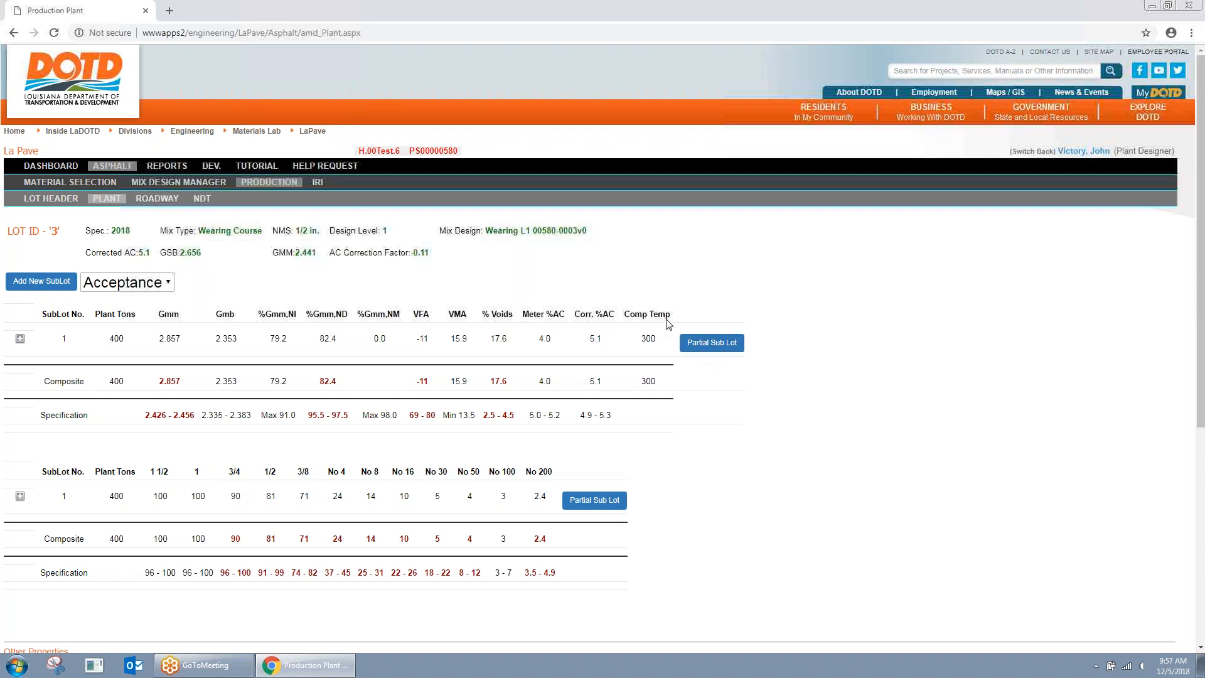
Step: Open the Roadway sub-tab for Lot 3
click(156, 199)
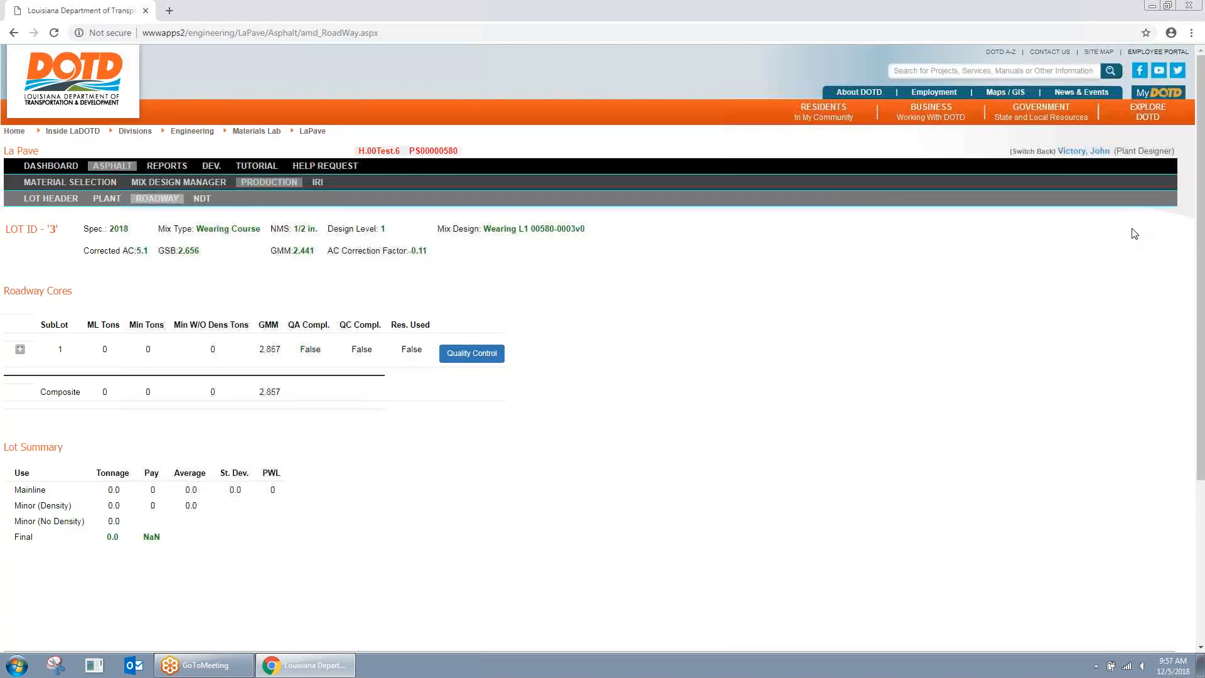
Step: Enter QC core 1 for sublot 1 (ML Wearing, CL, air 2700, water 1500, SSD 2720), calculate and save
click(478, 359)
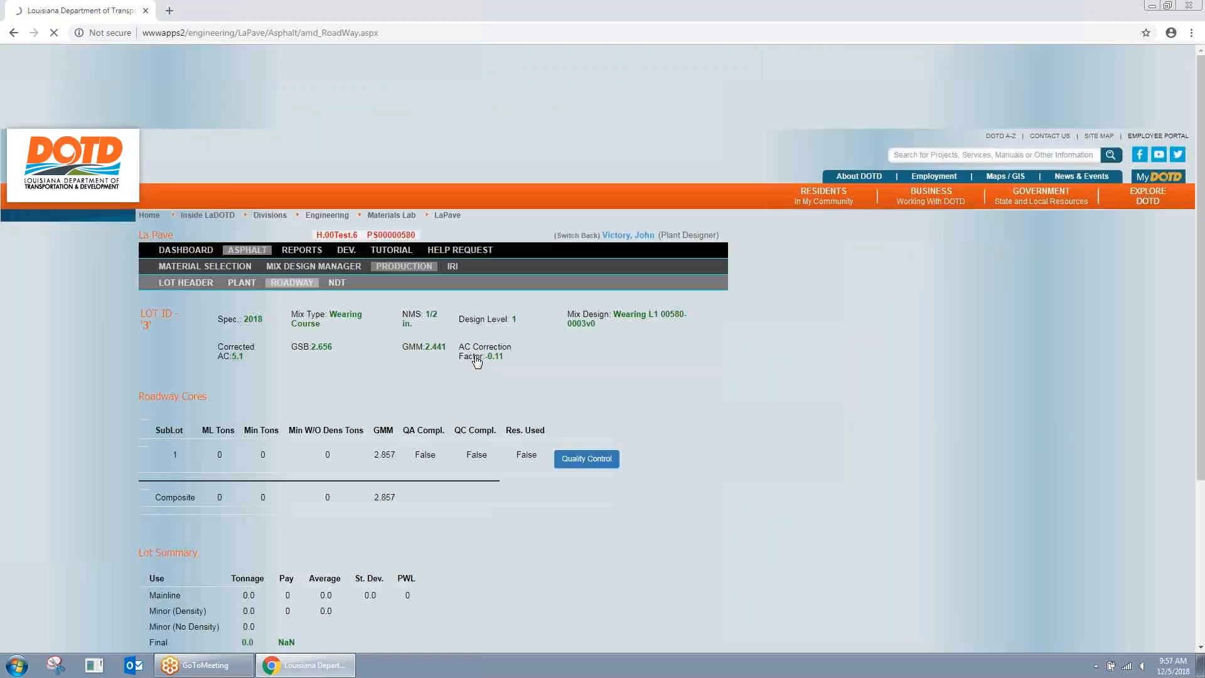
click(487, 277)
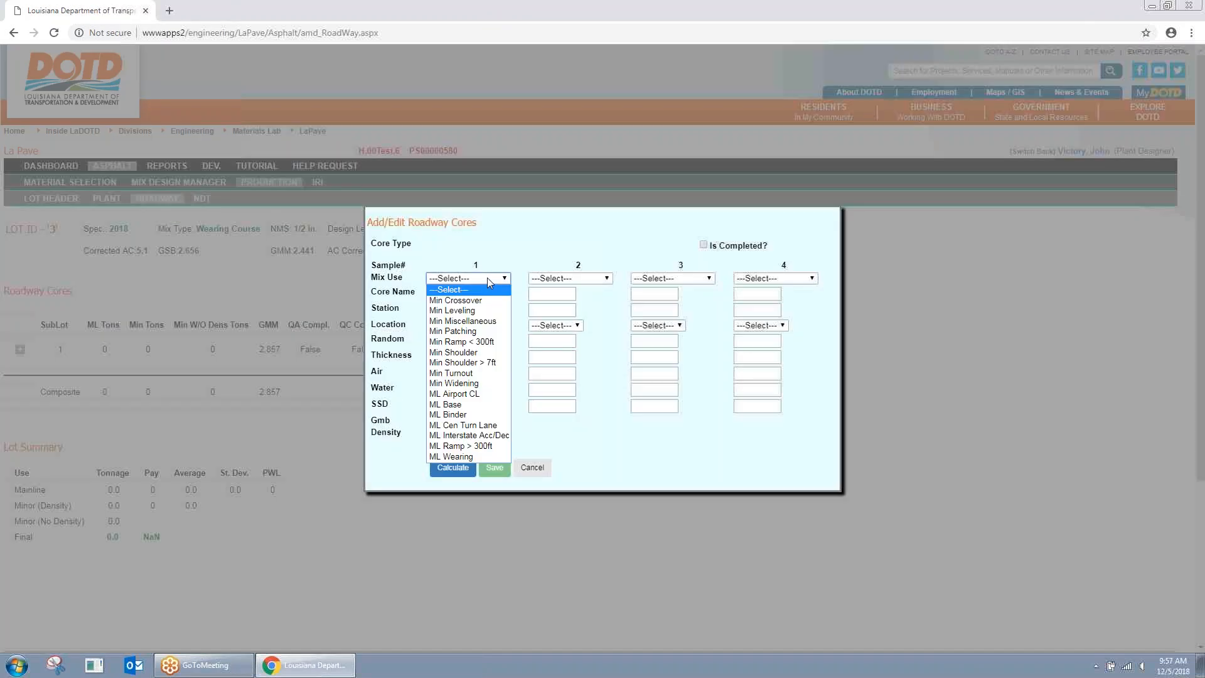
click(464, 457)
click(459, 294)
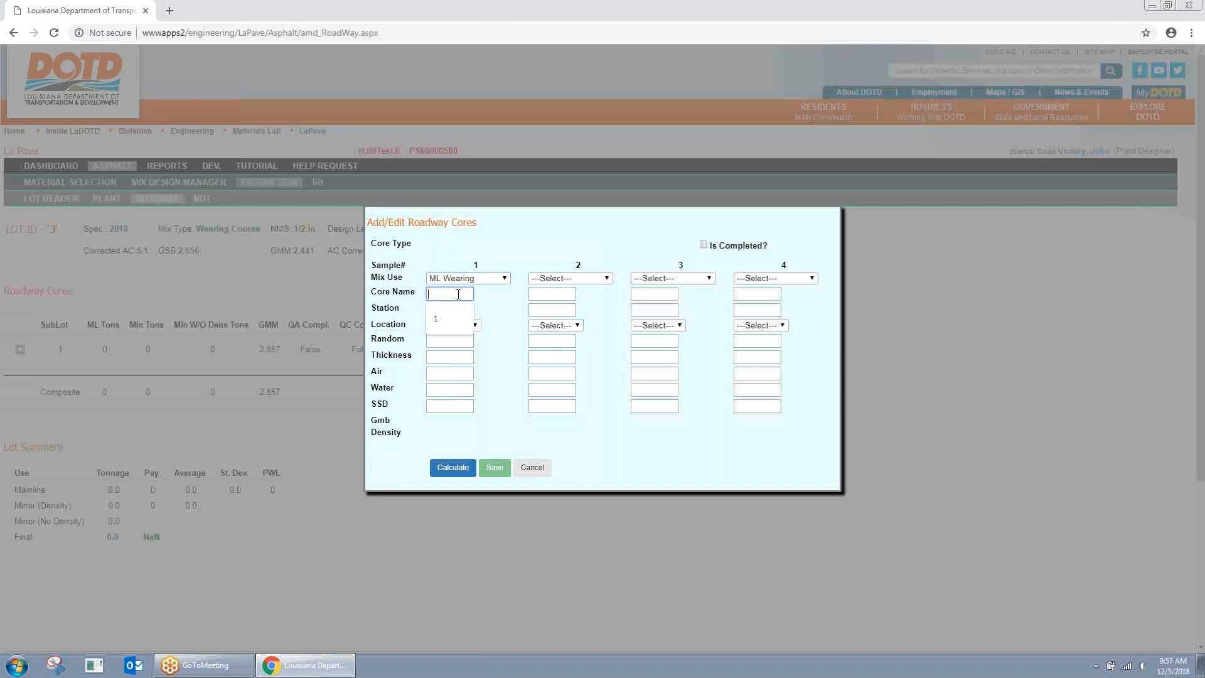
click(456, 308)
click(451, 312)
click(452, 324)
click(452, 325)
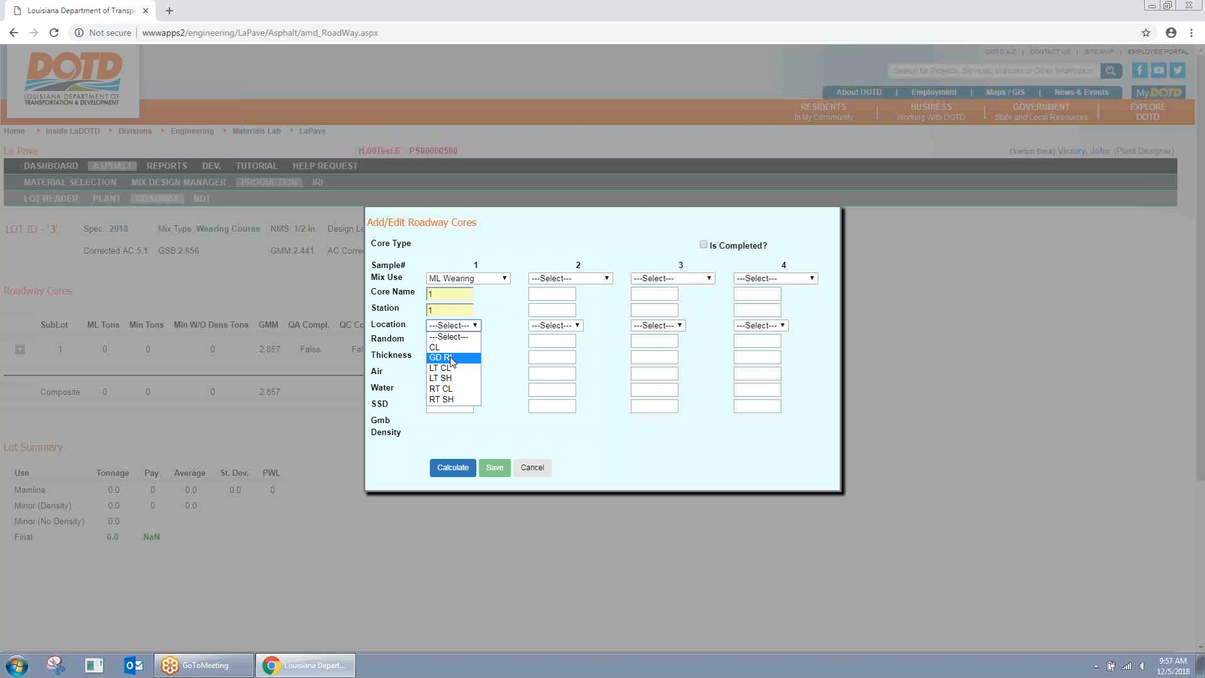
click(448, 344)
click(455, 356)
click(458, 382)
click(458, 376)
click(463, 392)
click(462, 391)
click(465, 410)
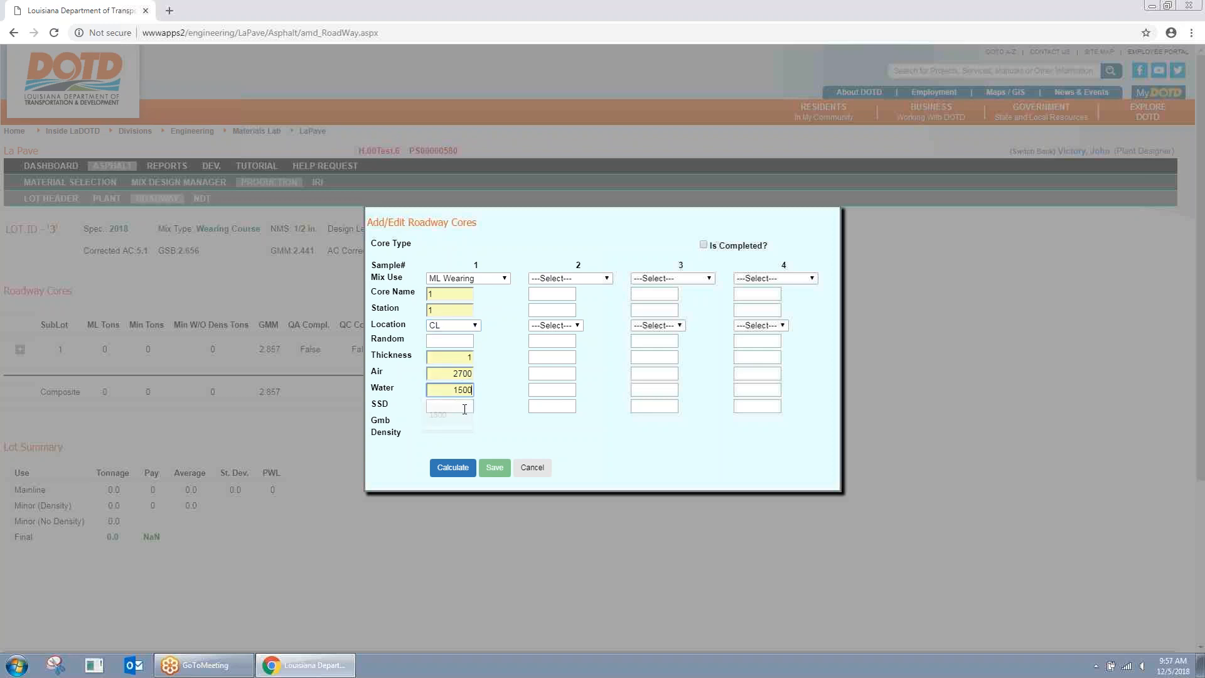
click(452, 427)
click(453, 466)
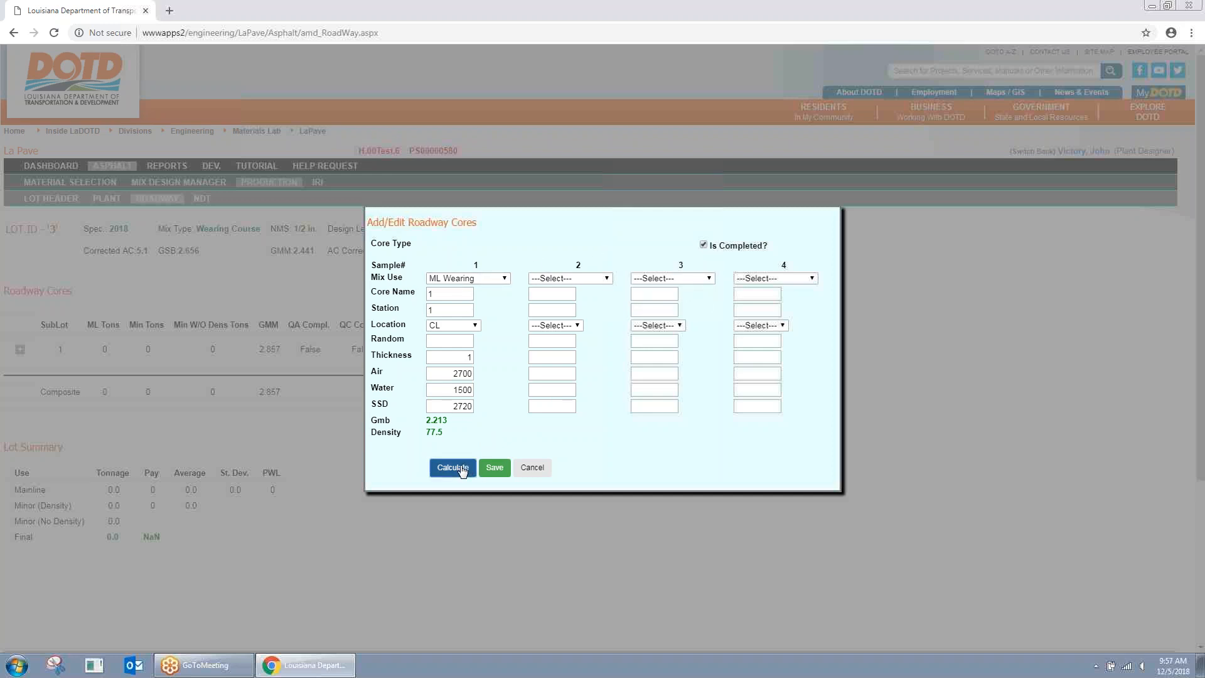
click(506, 468)
Step: Re-enter the same QC core values, recalculate Gmb 2.213 and density 77.5, and save again
click(463, 355)
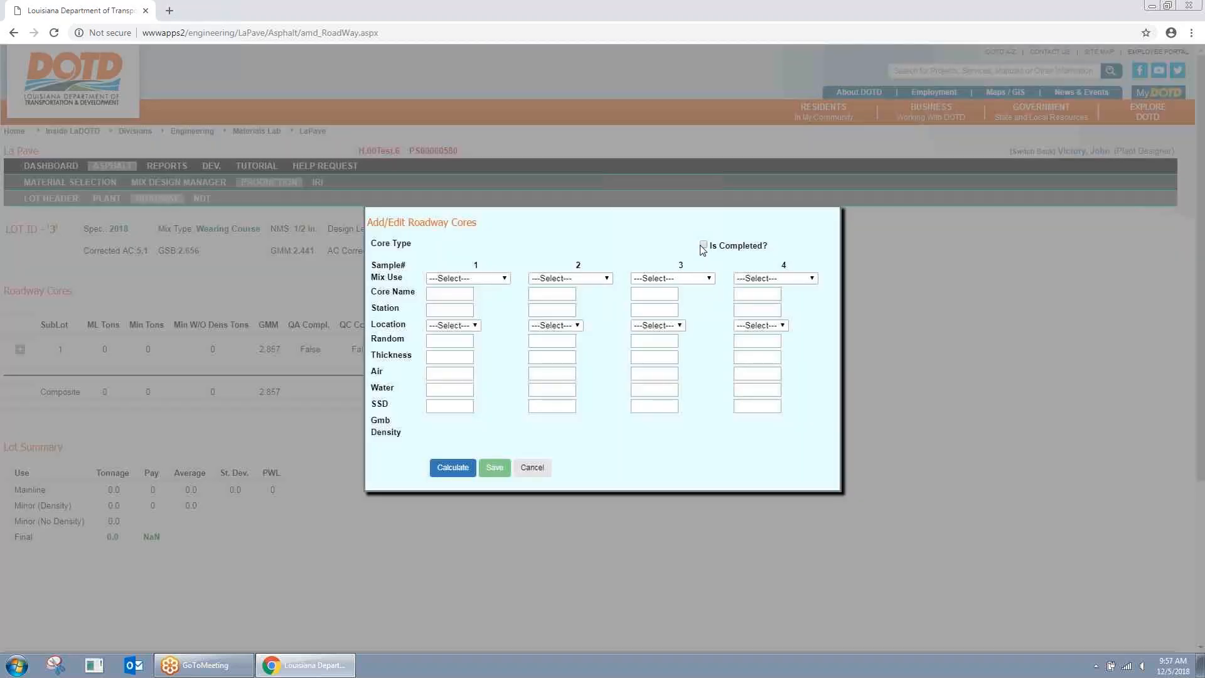
click(450, 293)
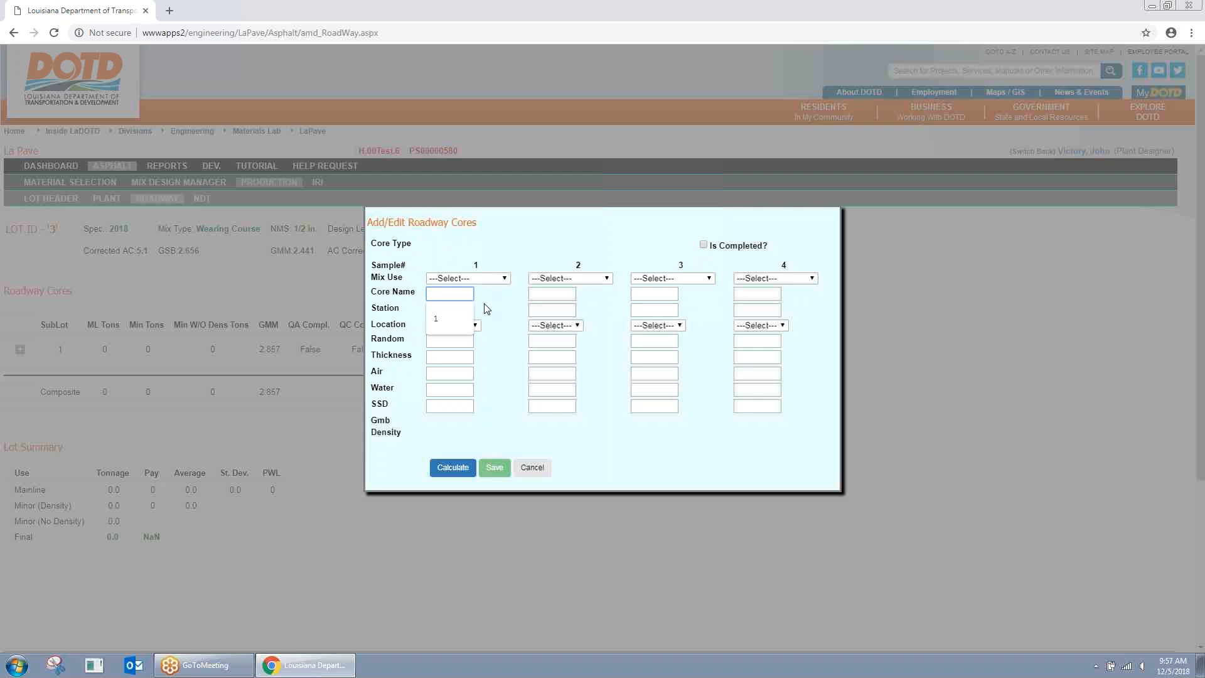
click(479, 279)
click(480, 289)
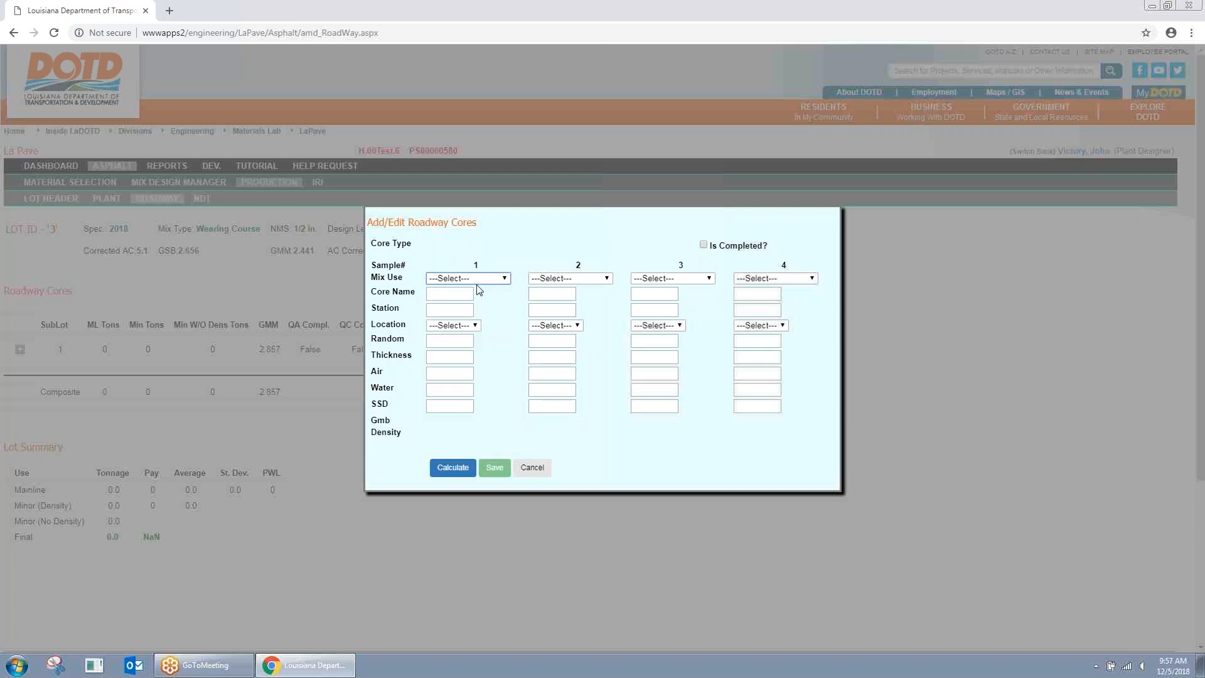
click(479, 280)
click(458, 457)
click(459, 307)
click(463, 328)
click(465, 327)
click(460, 353)
click(458, 357)
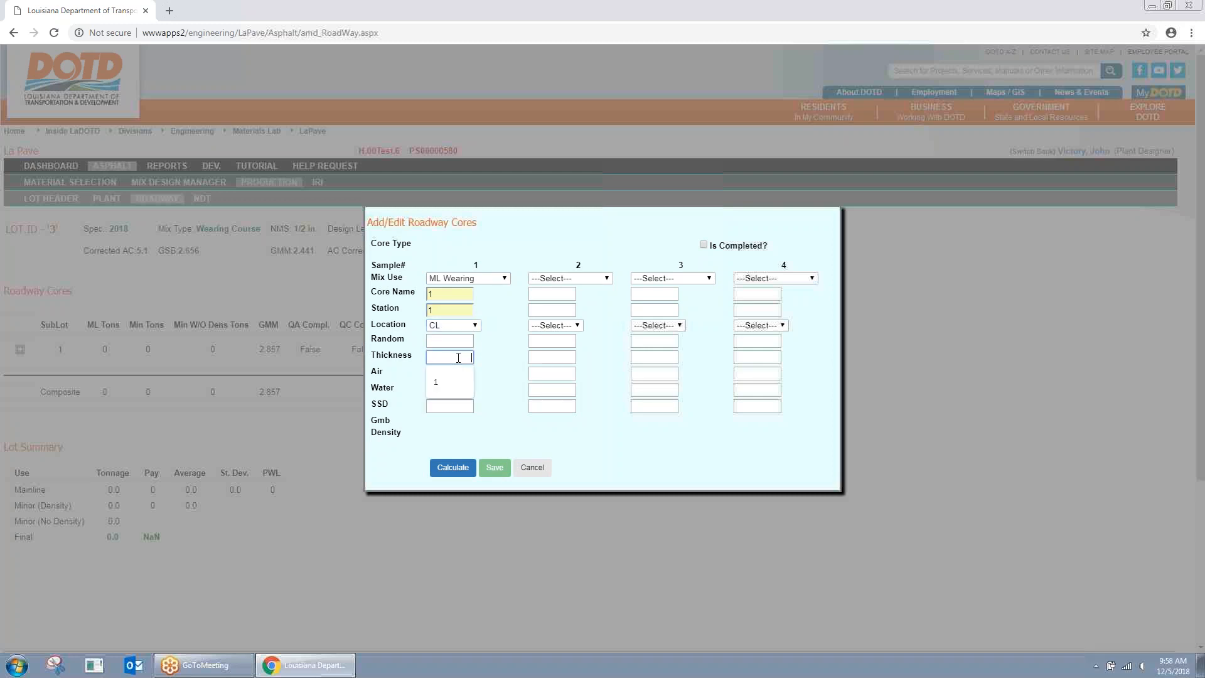
click(459, 379)
click(460, 374)
click(453, 400)
click(457, 391)
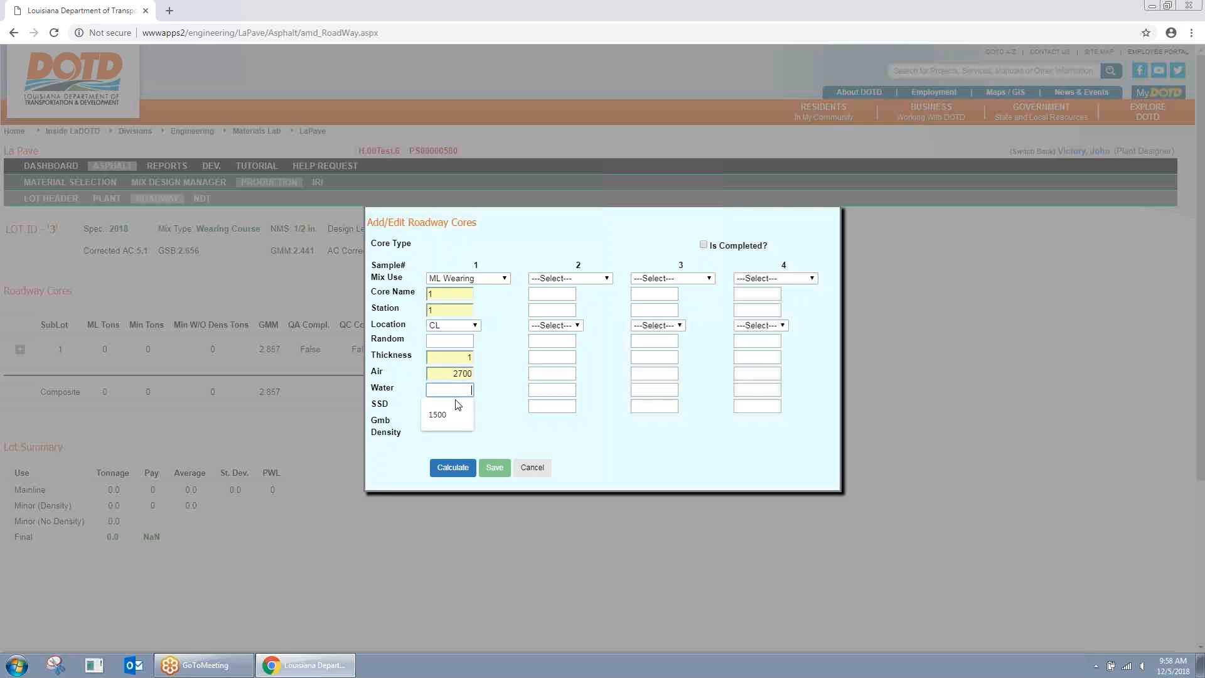
click(446, 415)
click(450, 406)
click(455, 425)
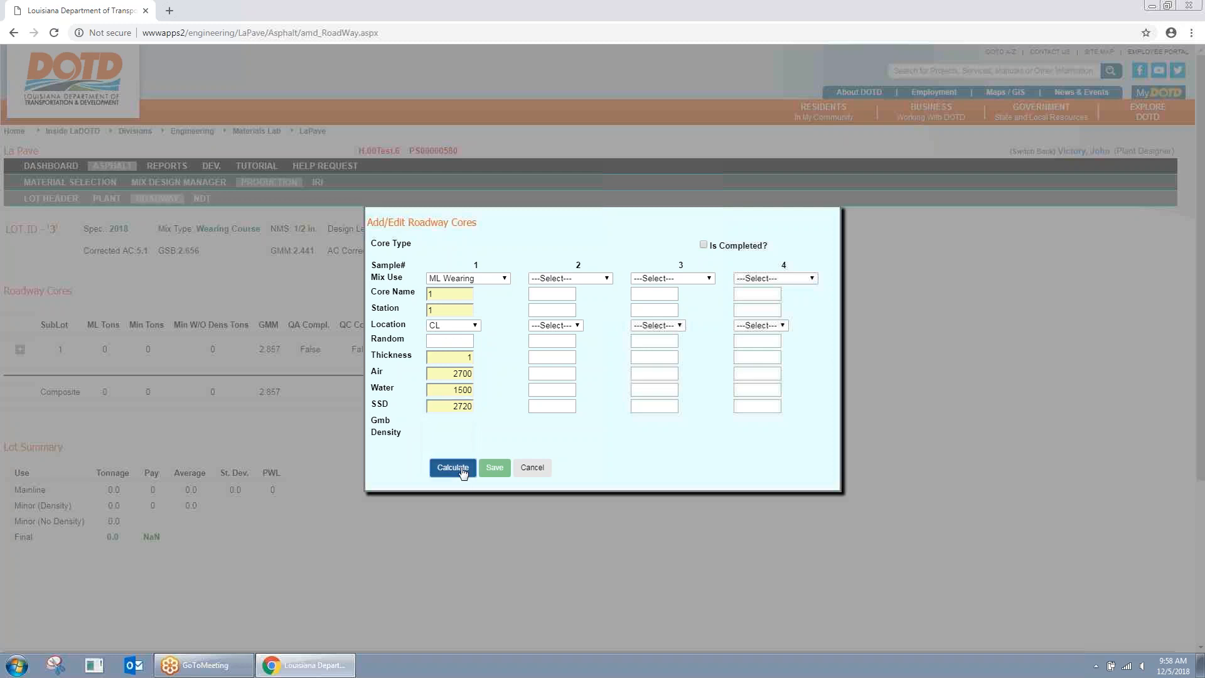
click(452, 467)
click(495, 469)
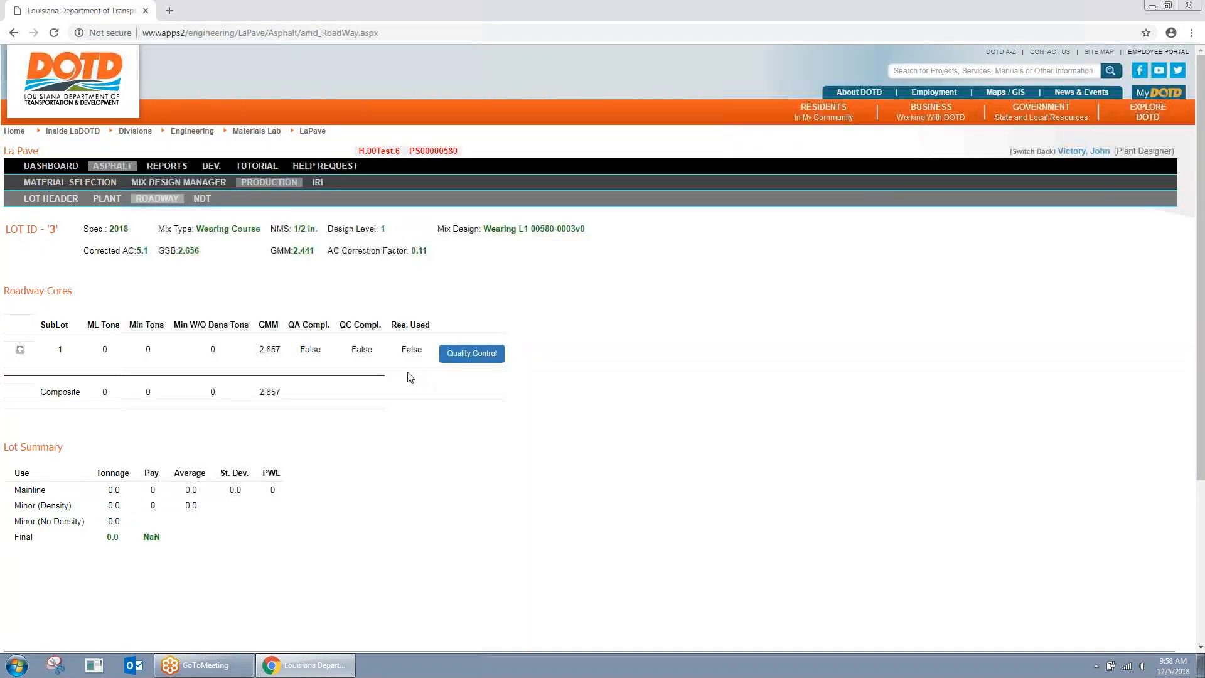
Step: Switch back to the admin view and open the Asphalt Production lot list
click(1032, 151)
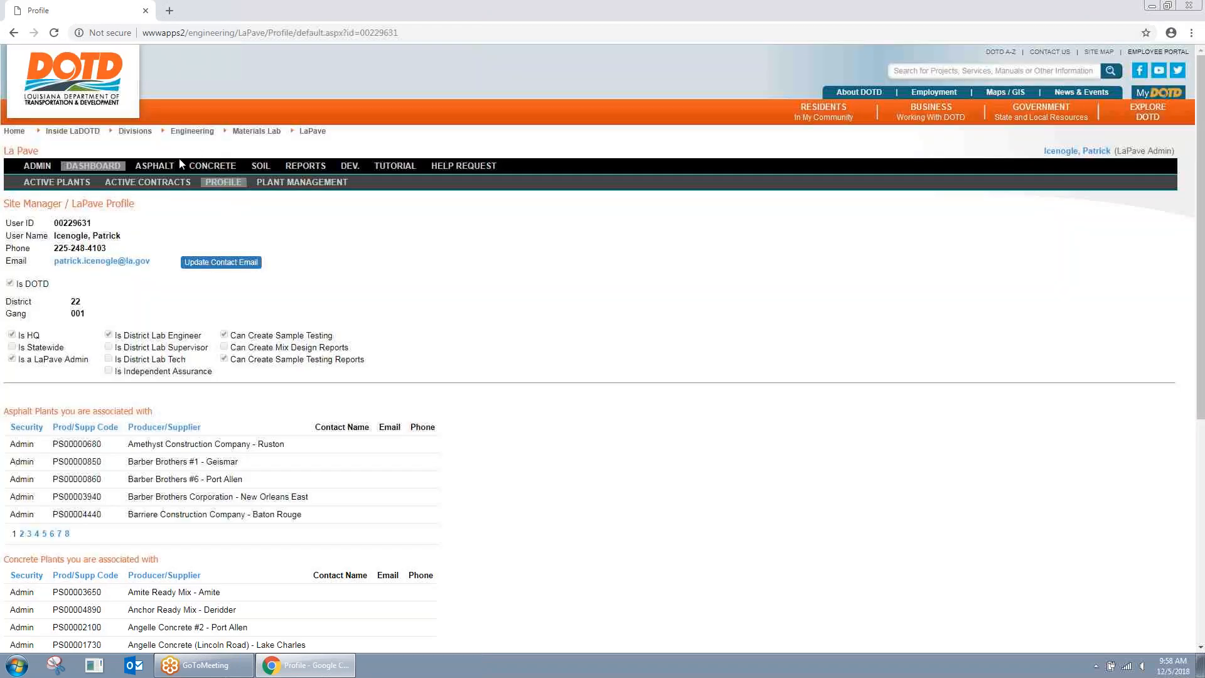
click(166, 166)
click(202, 184)
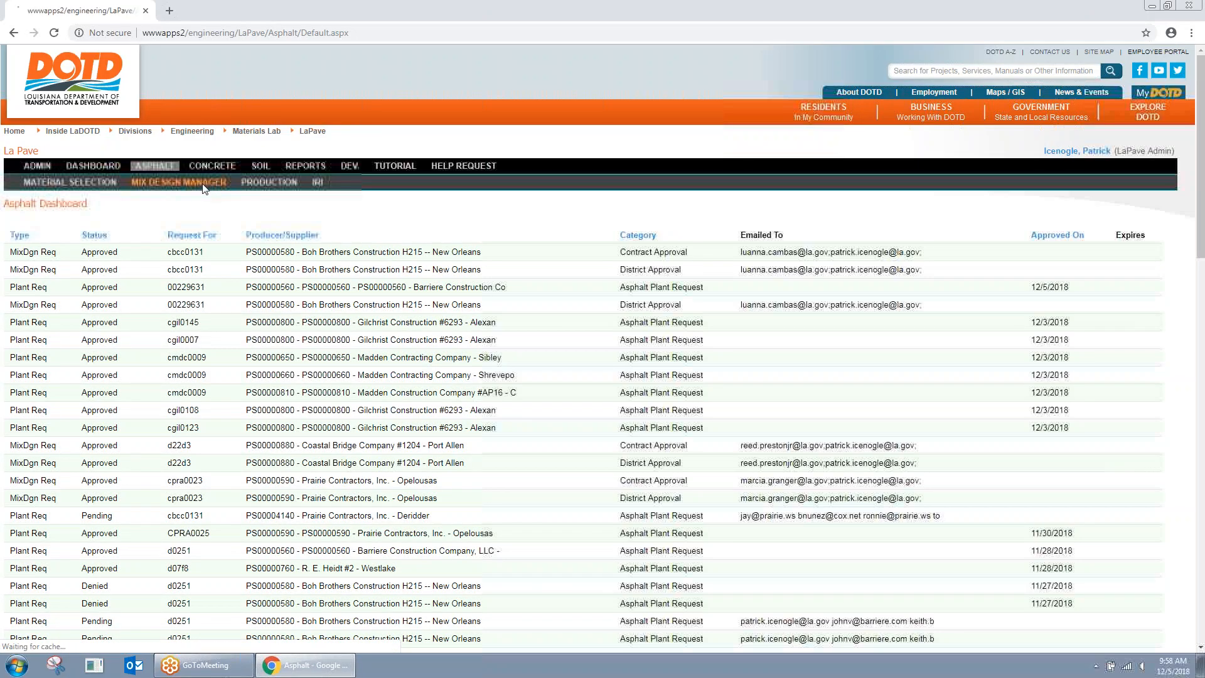
click(269, 183)
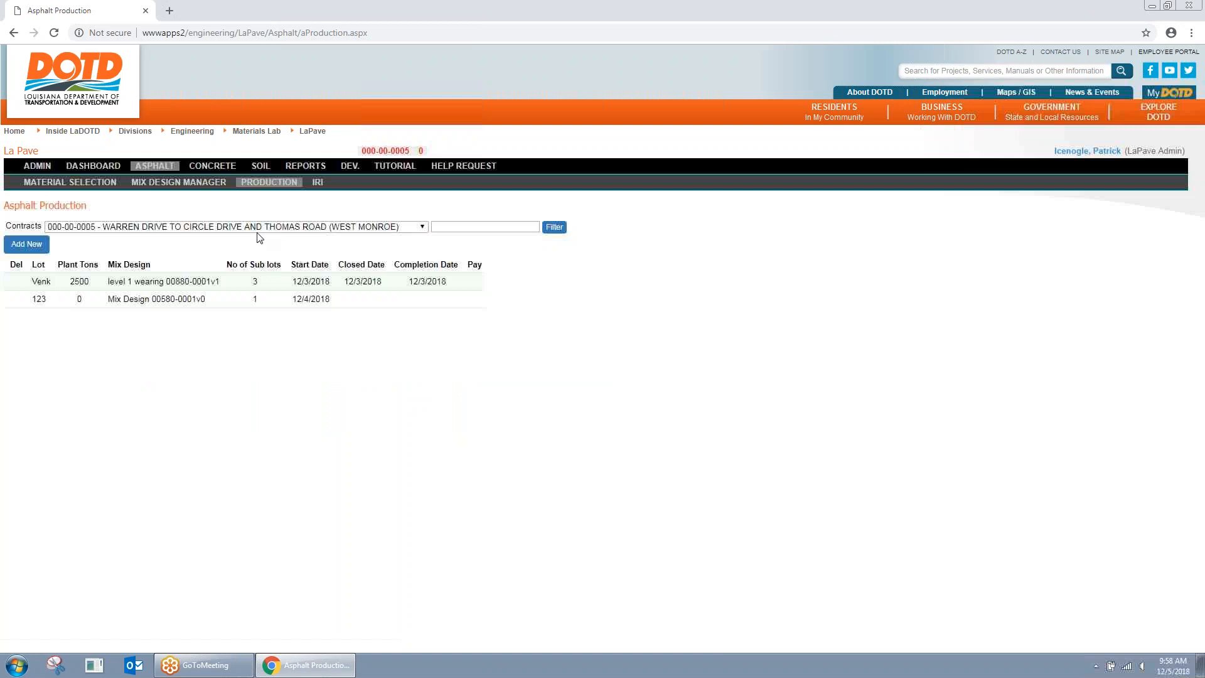
Step: Filter contracts by 'test', select H.00Test.6 and open Lot 3
click(263, 228)
click(456, 233)
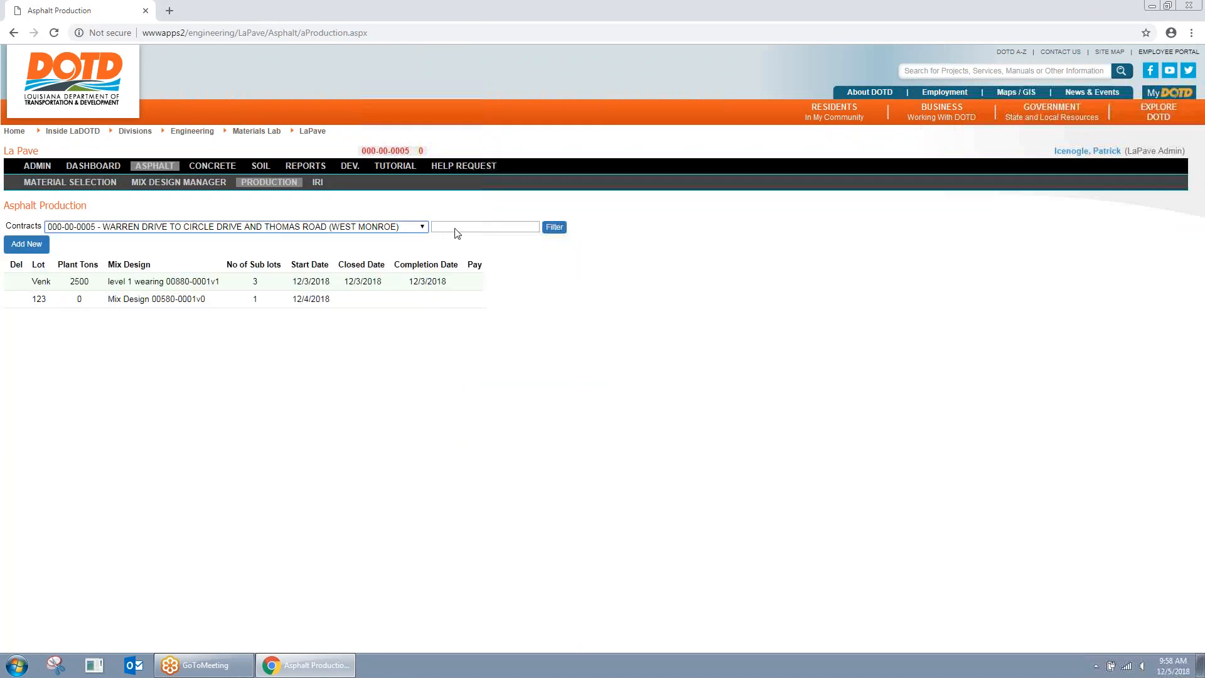
click(395, 229)
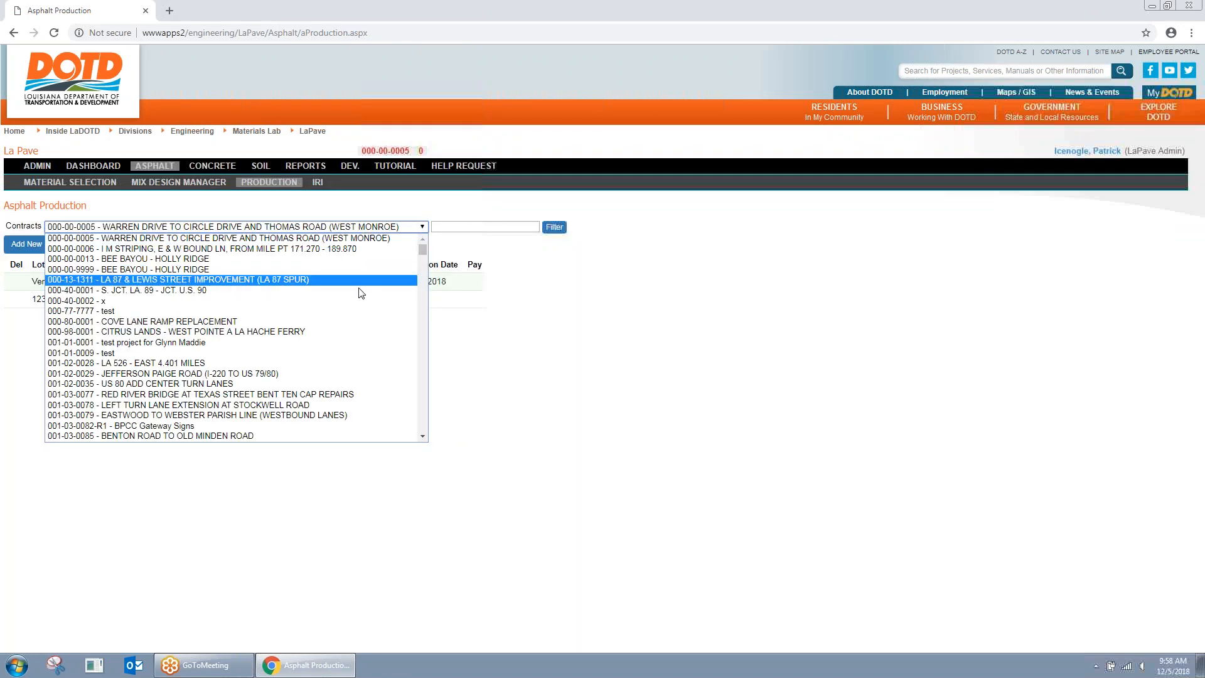
click(455, 227)
click(455, 227)
text(test)
click(555, 227)
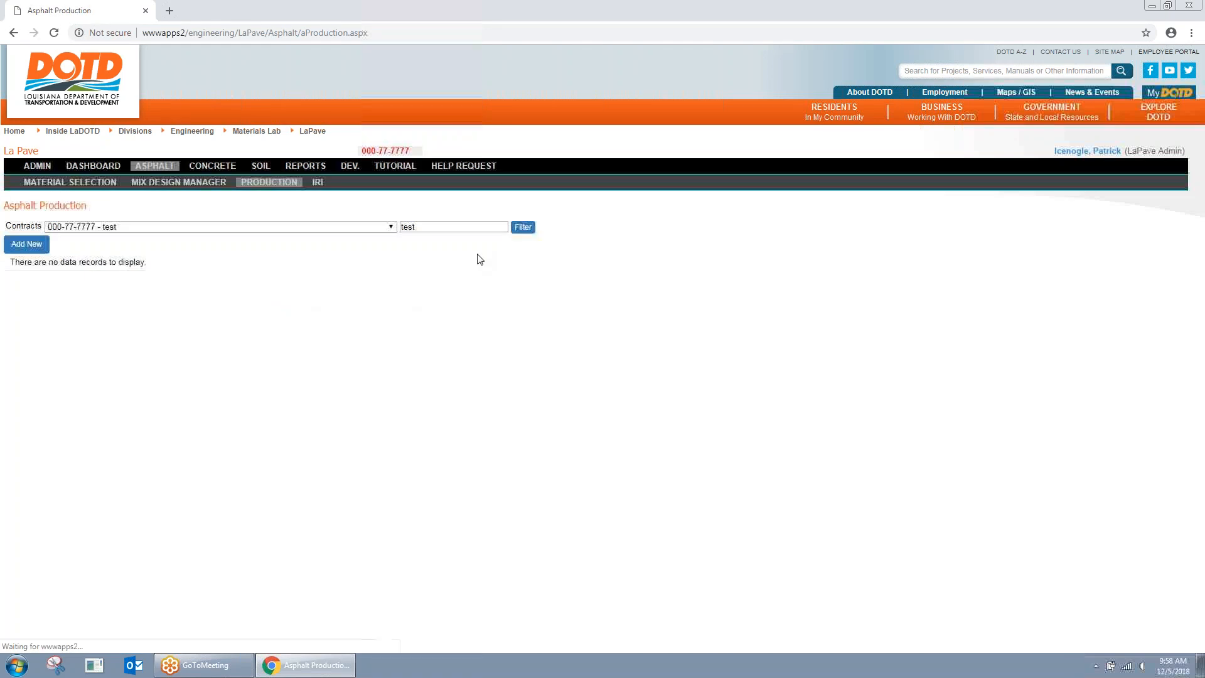
click(391, 227)
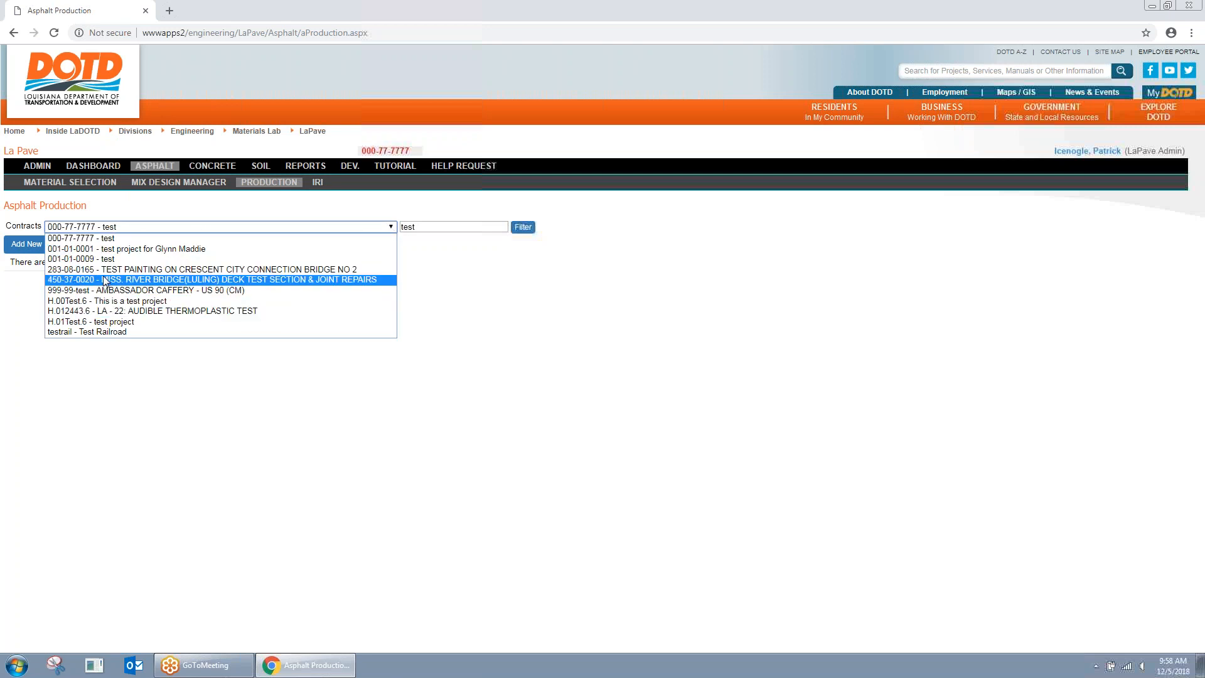
click(100, 301)
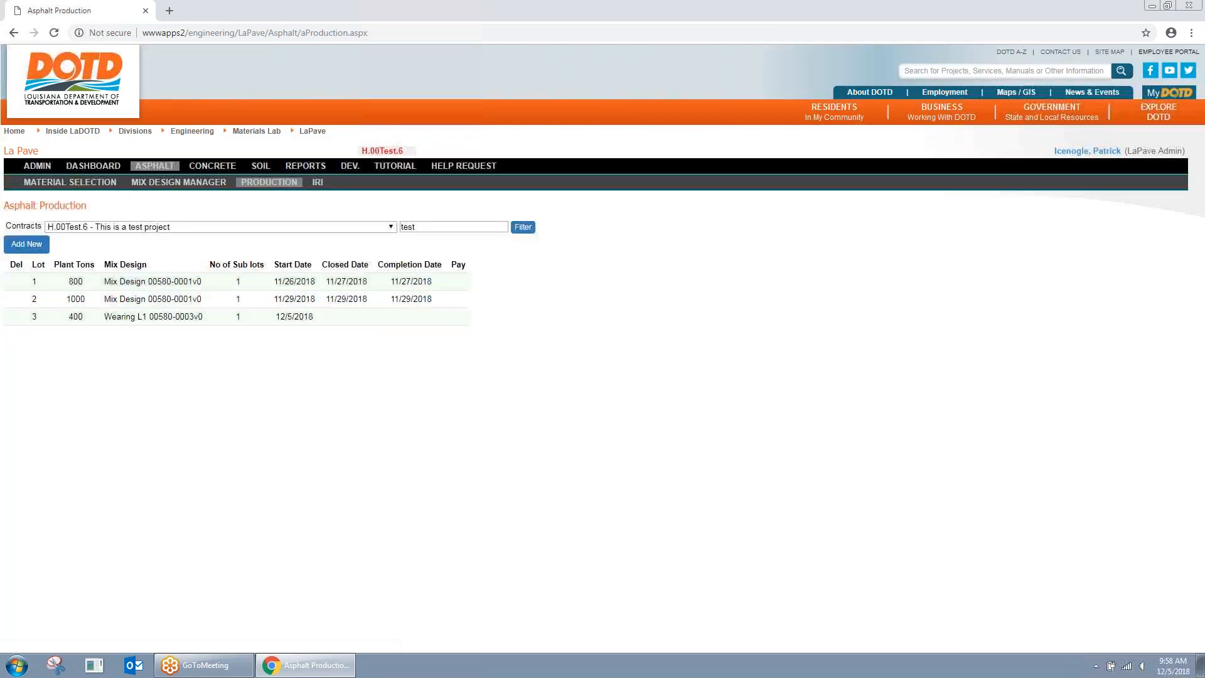
click(153, 318)
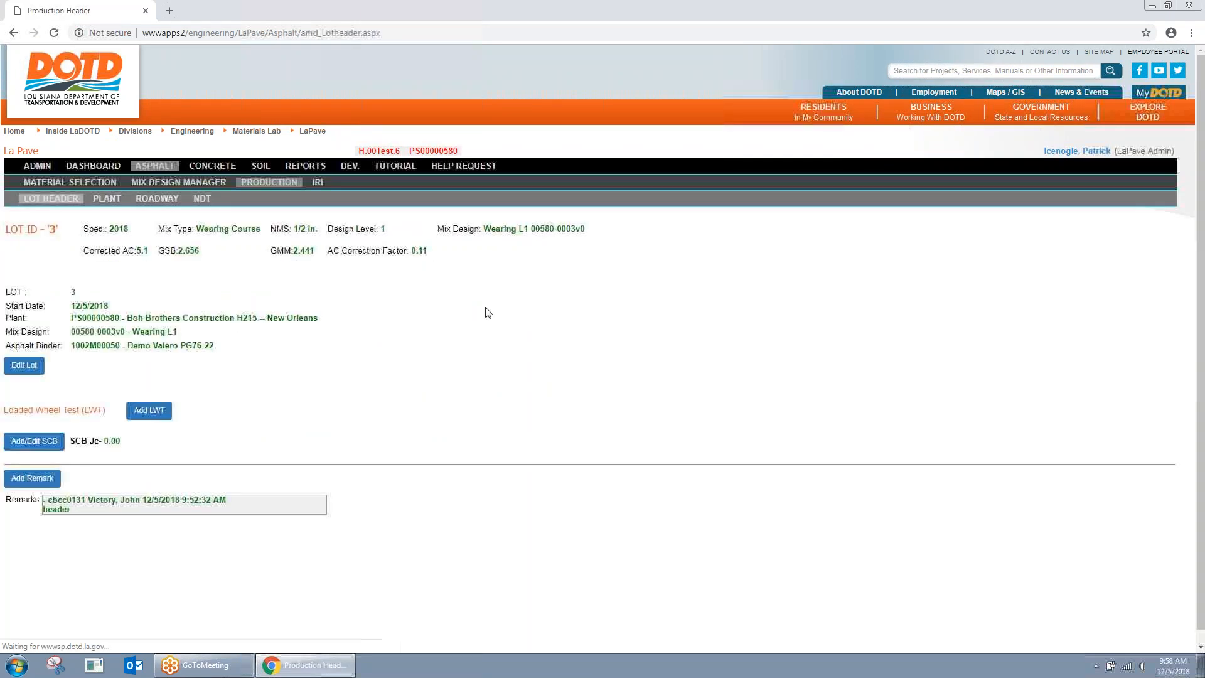
Step: On Lot 3's Roadway page, start a QC core: ML Wearing, core 1, station 1, location CL
click(166, 197)
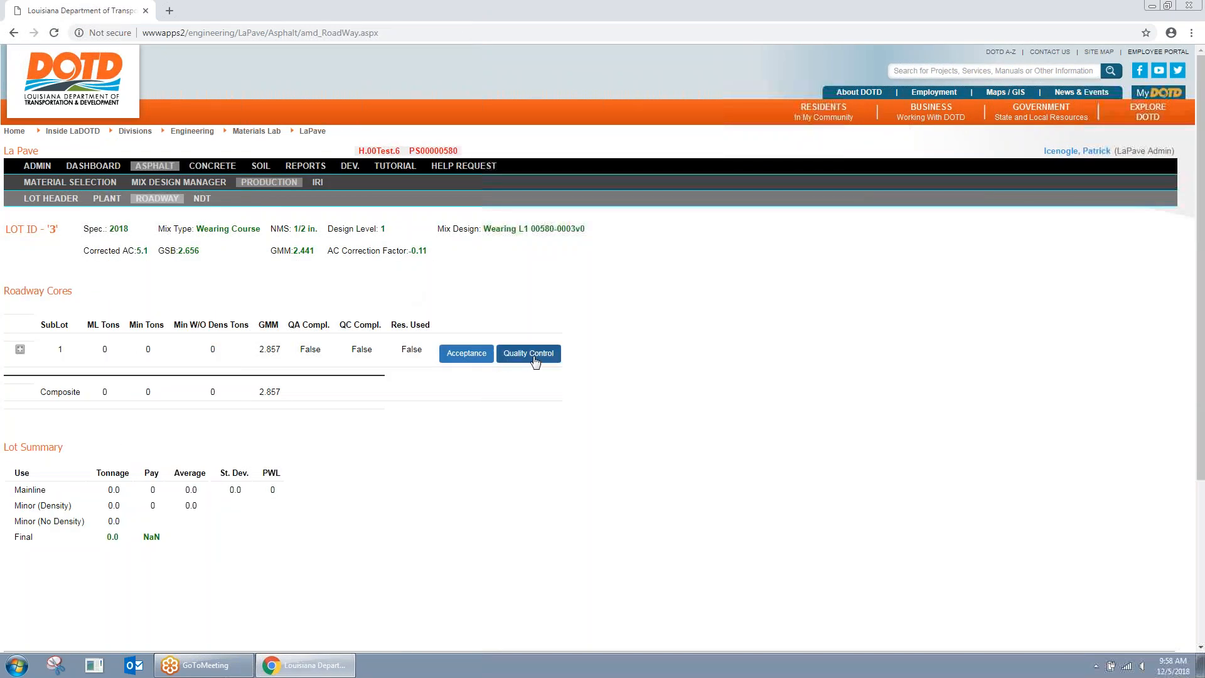
click(533, 354)
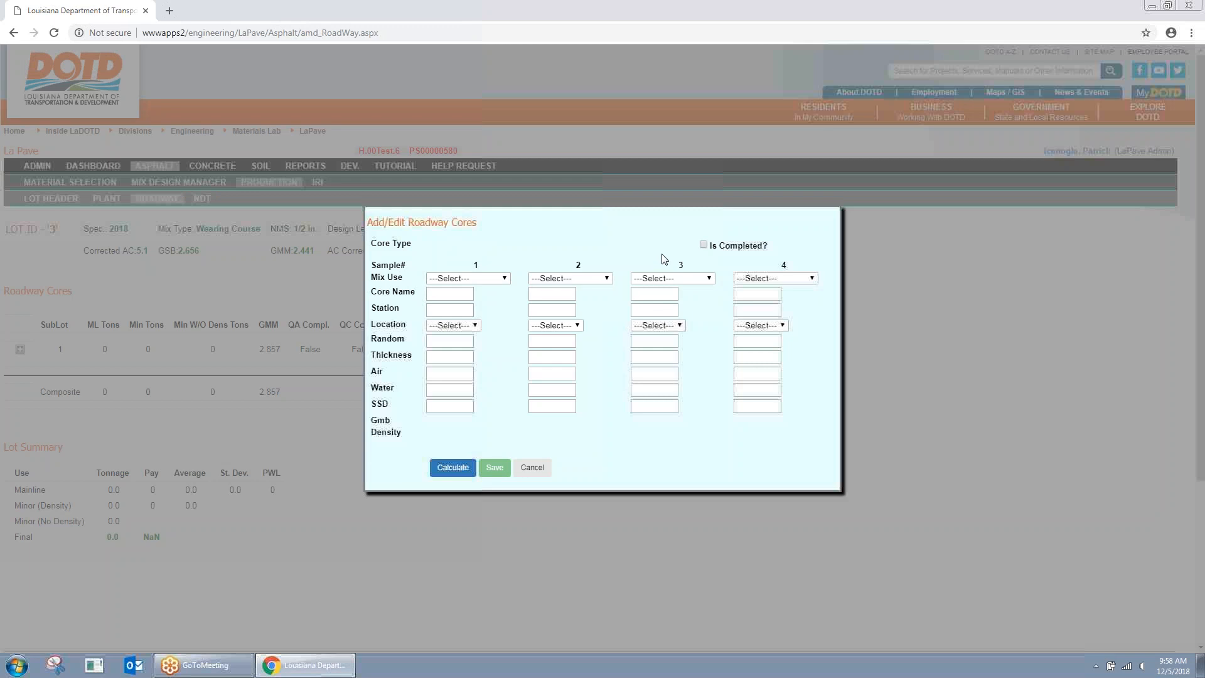
click(477, 278)
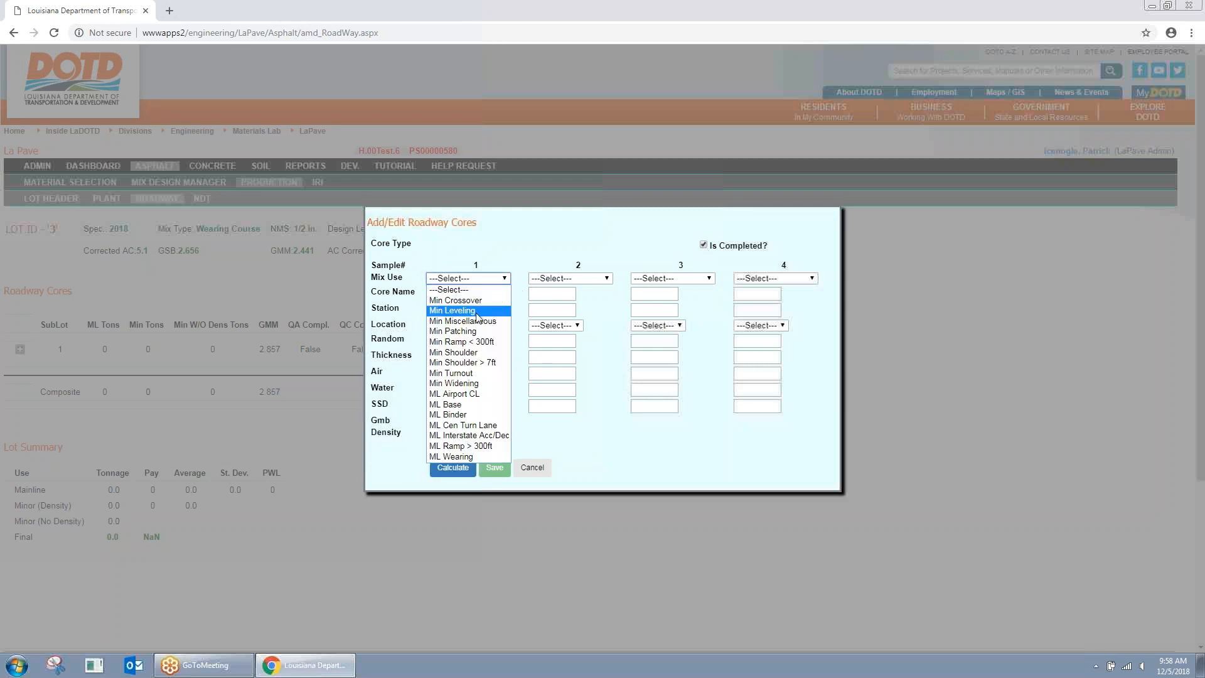
click(457, 456)
click(458, 310)
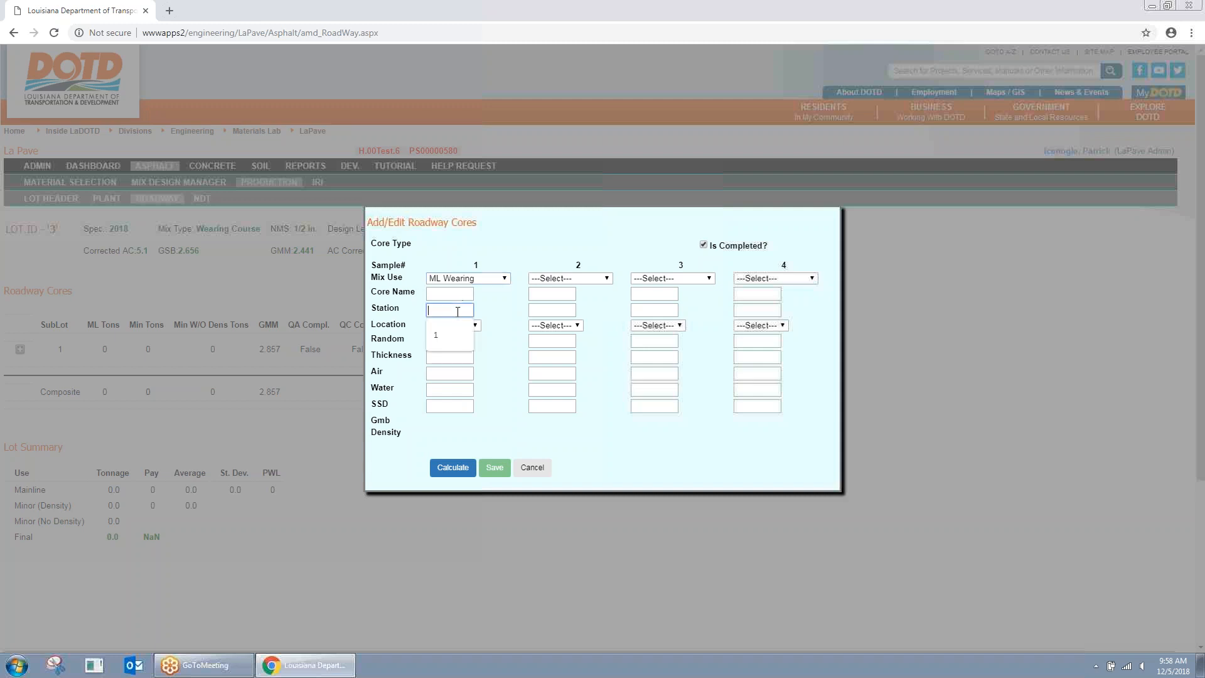
click(448, 327)
click(457, 294)
click(459, 316)
click(473, 326)
click(459, 347)
Step: Enter random and thickness 1, weights 2700/1500/2720, calculate Gmb 2.213 and density 77.5, and save
click(458, 341)
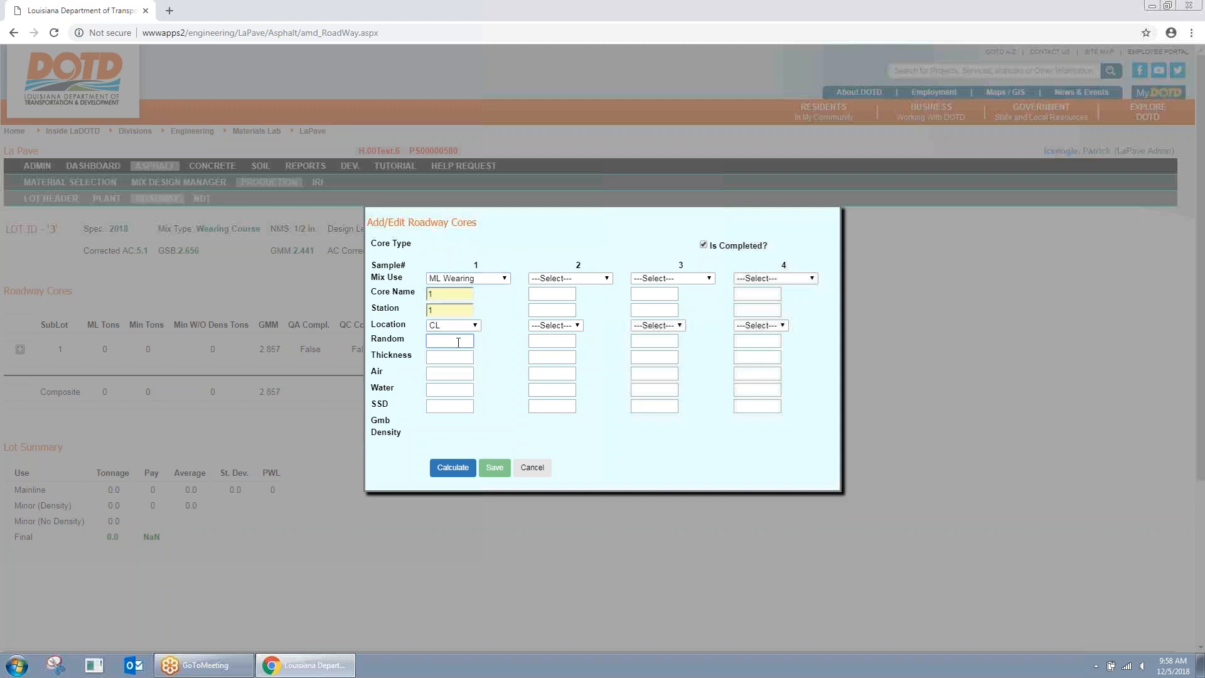
text(1)
click(458, 356)
click(460, 369)
click(455, 389)
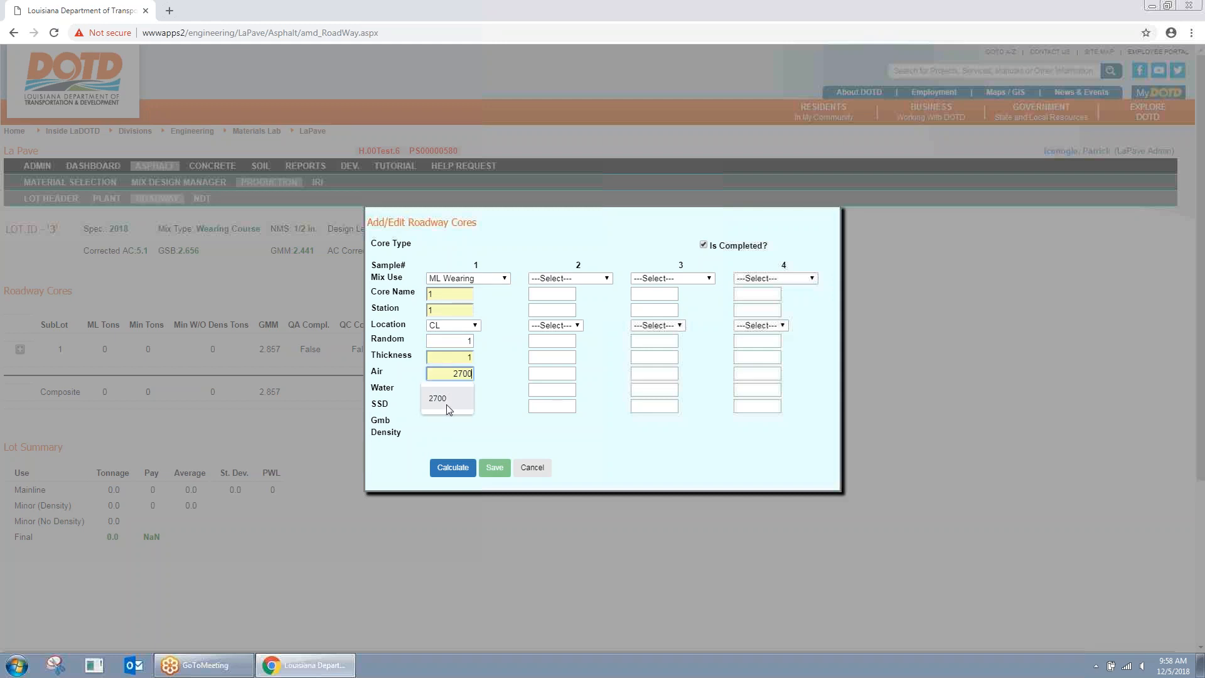
click(440, 414)
click(450, 405)
click(438, 431)
click(453, 467)
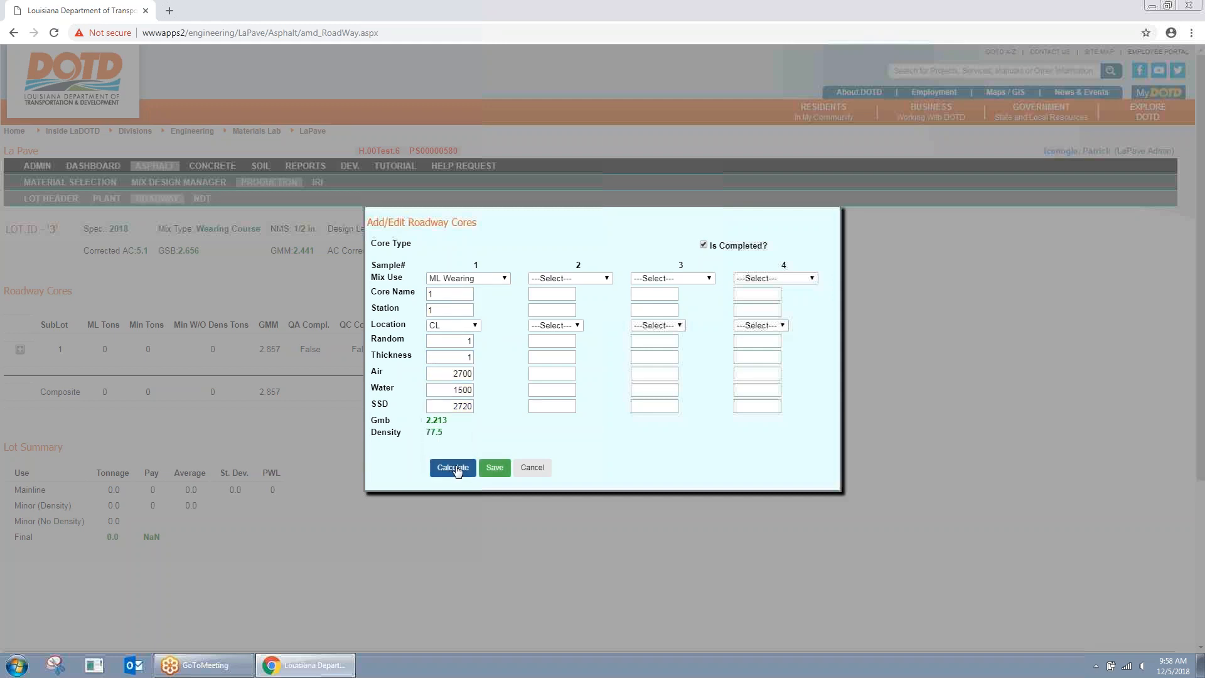
click(490, 469)
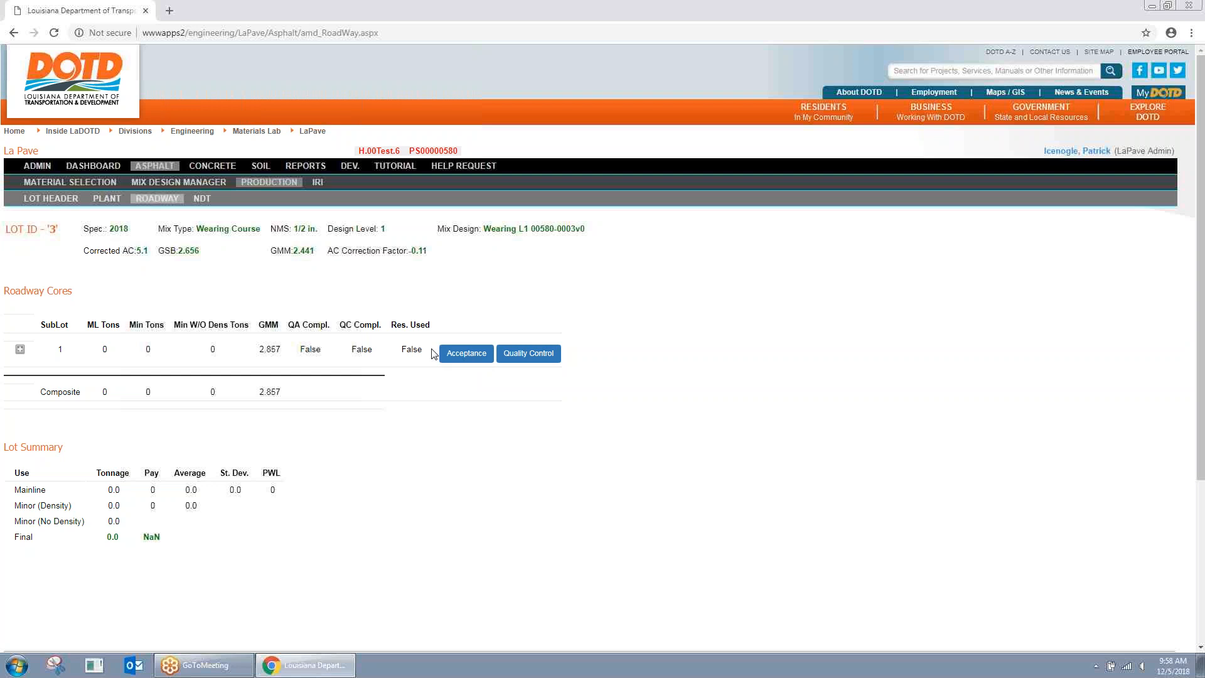
Step: Start the sublot 1 acceptance core: 400 tons, ML Wearing, core and station 1, CL, random and thickness 1
click(466, 353)
click(495, 260)
click(477, 280)
click(474, 288)
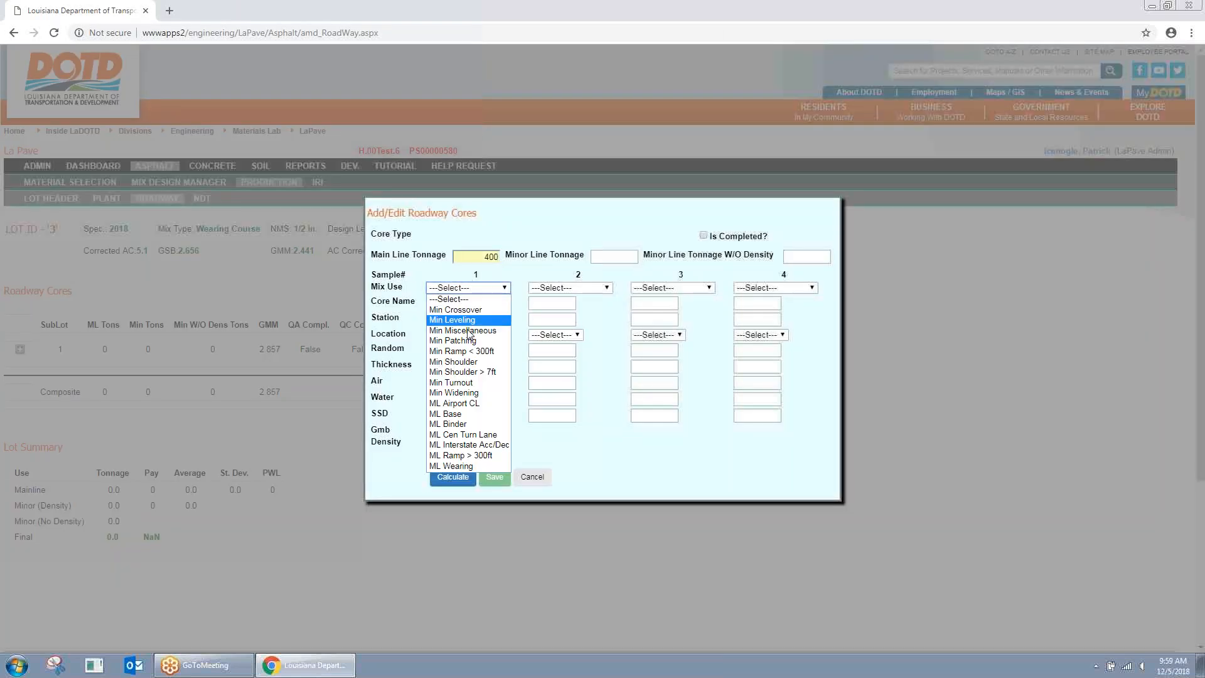
click(469, 466)
click(450, 301)
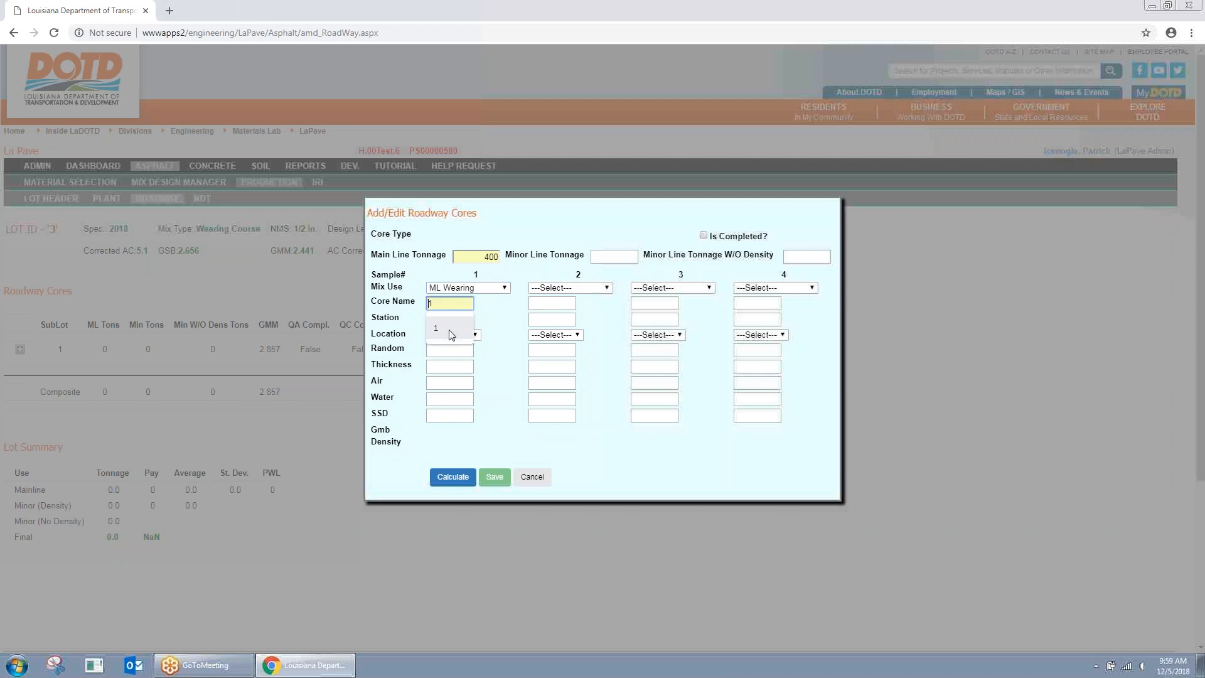
click(451, 333)
click(465, 336)
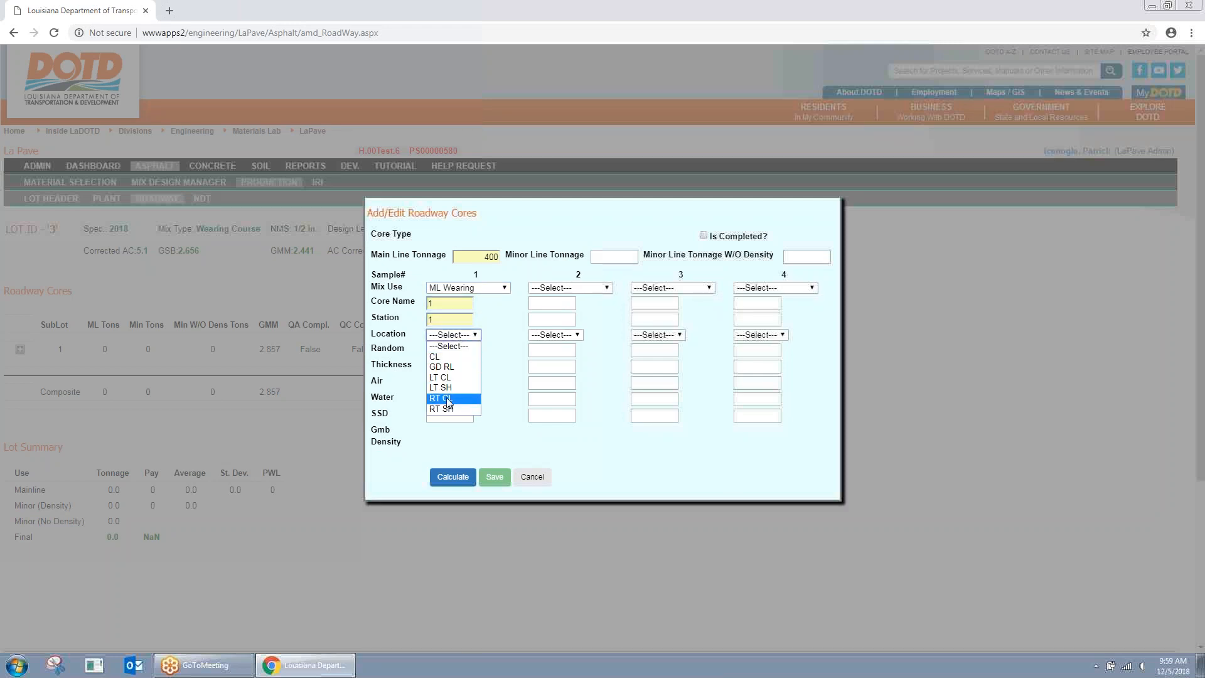
click(452, 362)
click(456, 351)
click(439, 375)
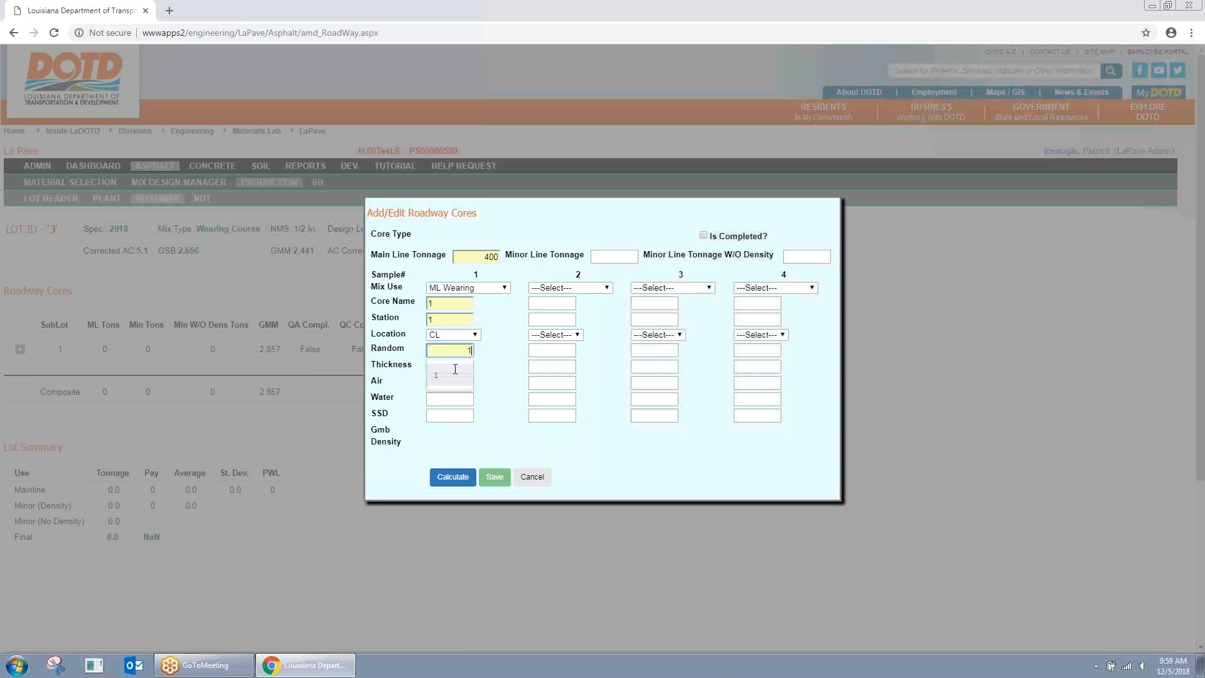
Step: Enter air 2700, water 1500, SSD 2720, calculate density and save the acceptance core
click(449, 383)
click(448, 408)
click(449, 400)
click(449, 424)
click(453, 416)
click(451, 443)
click(465, 484)
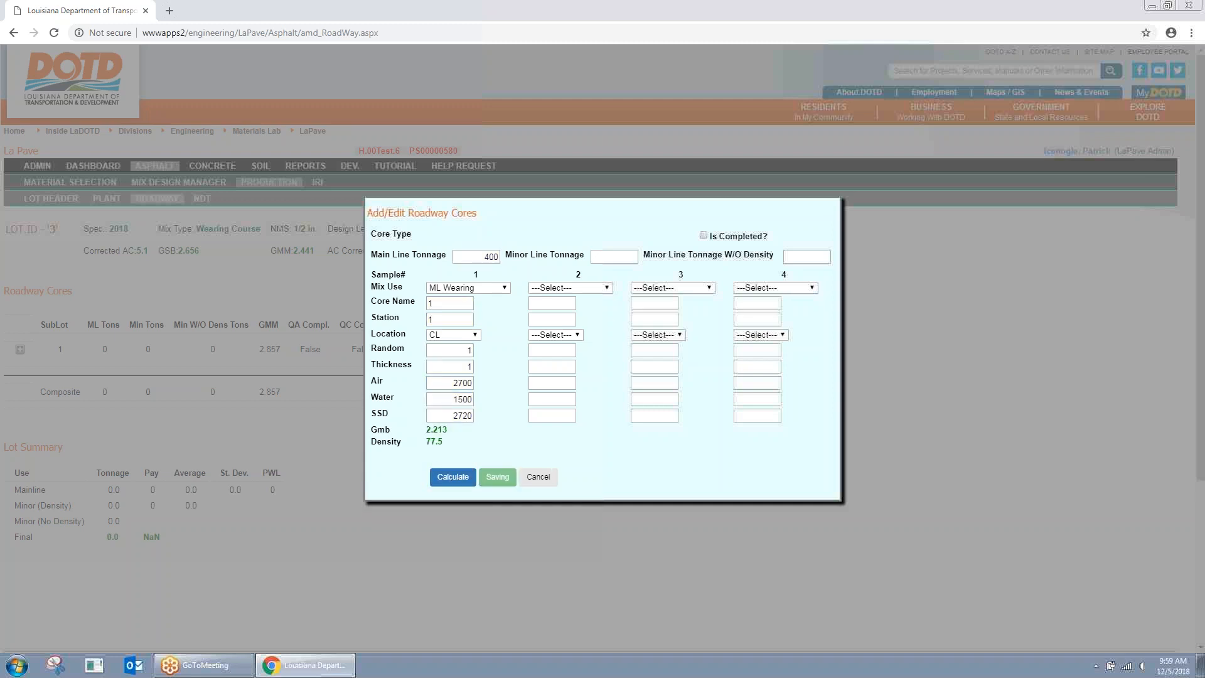
click(493, 477)
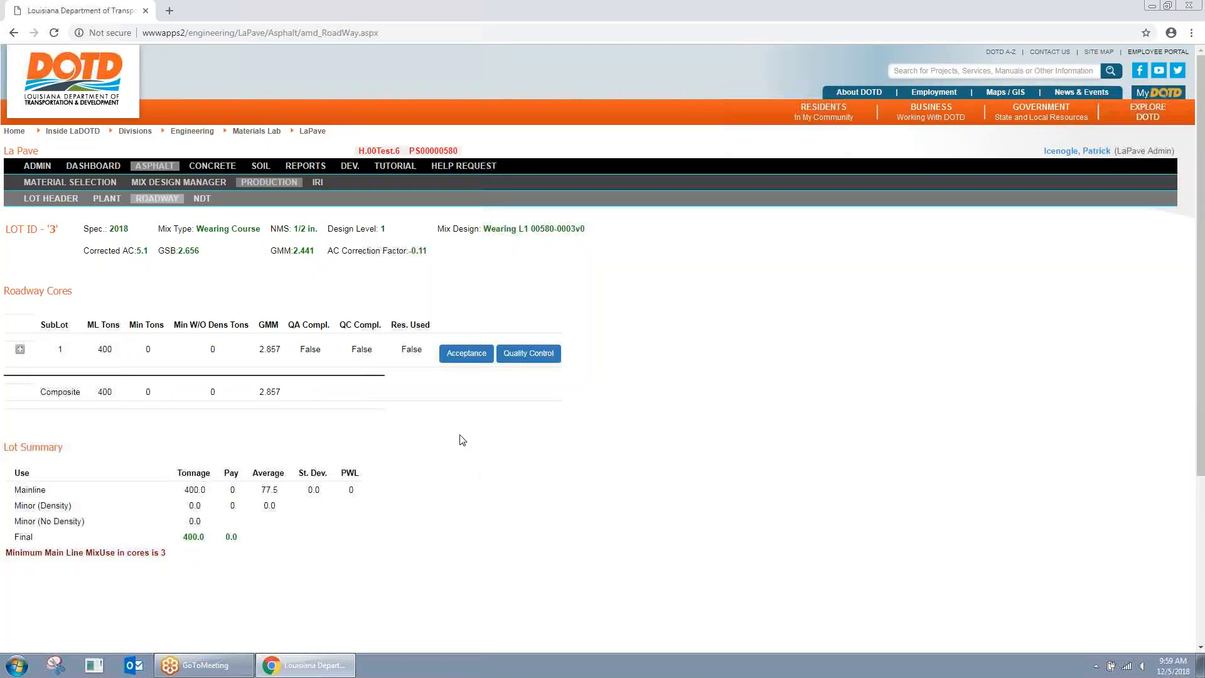
Step: Reopen the acceptance core, mark it completed and save
click(466, 353)
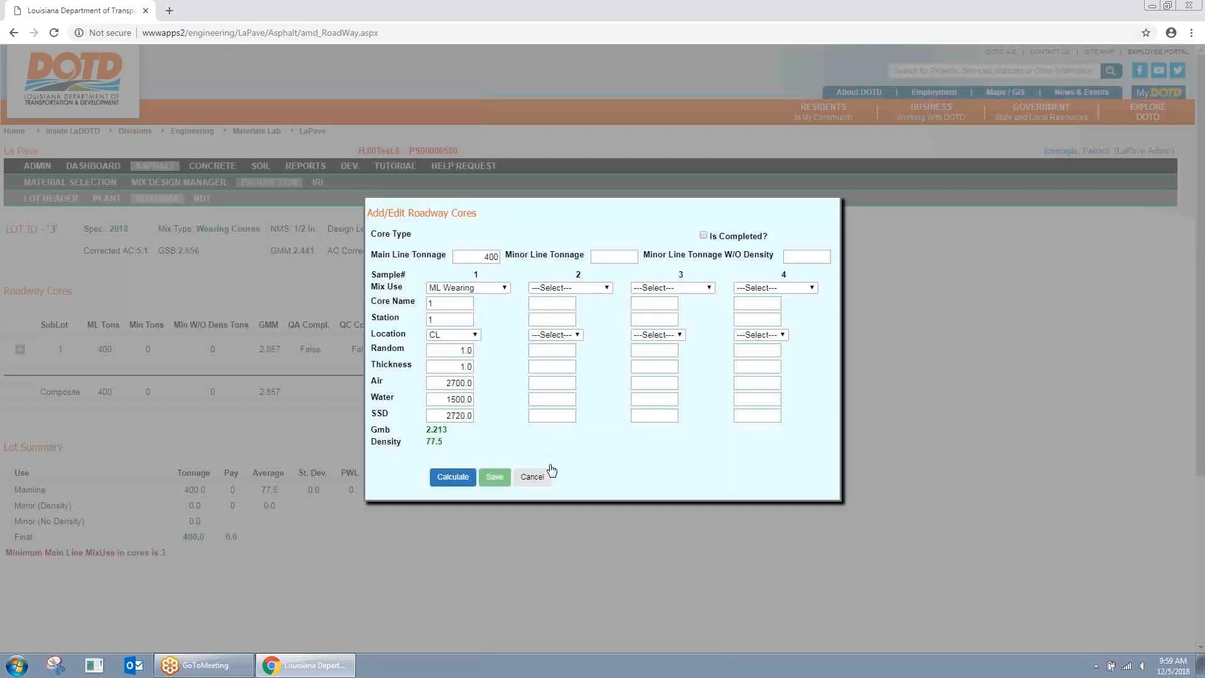
click(703, 234)
click(494, 476)
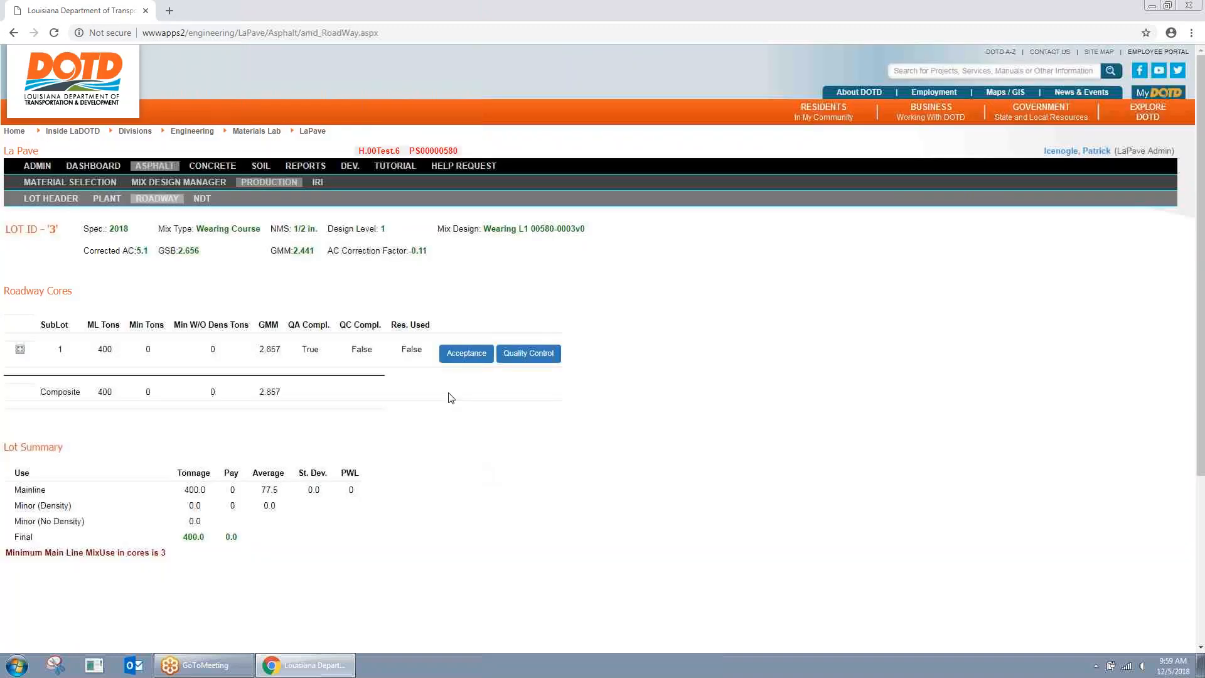
click(530, 354)
Step: Start the sublot 1 QC core: ML Wearing, core 1, station 1, CL, random and thickness 1
click(484, 279)
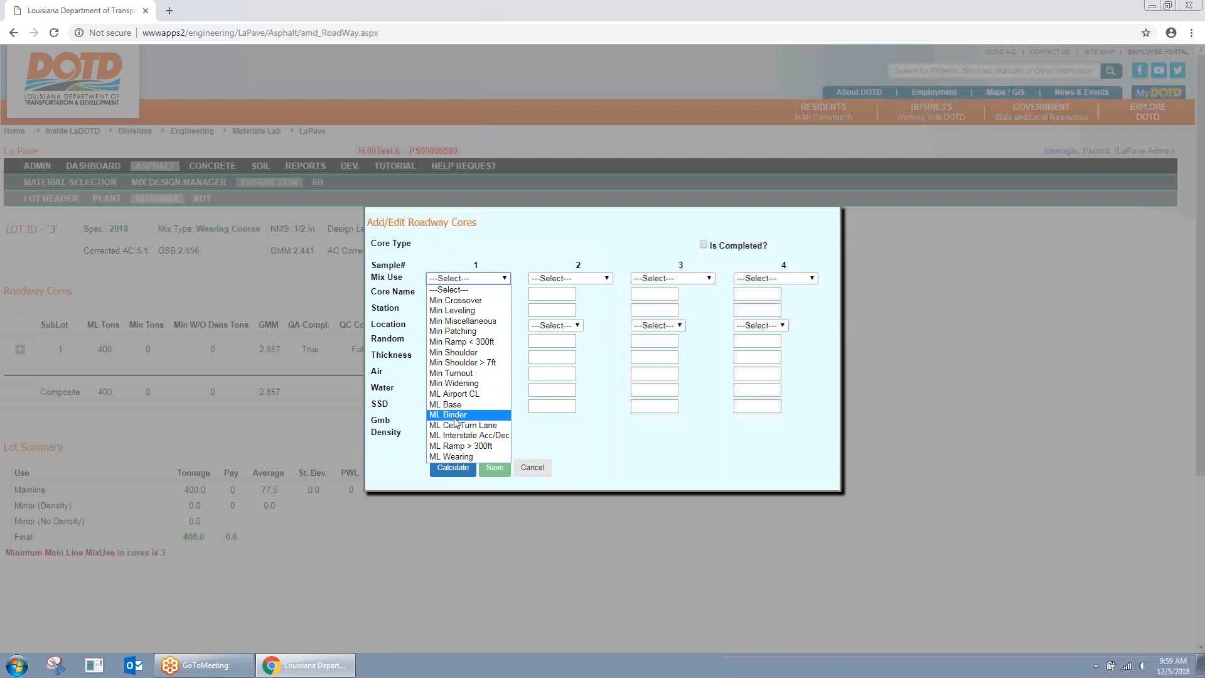
click(452, 456)
click(455, 295)
click(453, 319)
click(453, 309)
click(453, 327)
click(452, 338)
click(452, 328)
click(453, 347)
click(453, 372)
click(456, 358)
Step: Enter the QC core weights: air 2700, water 1500, SSD 2720
click(460, 380)
click(463, 374)
click(455, 401)
click(457, 390)
click(458, 412)
click(460, 408)
click(463, 429)
Step: Mark the QC core completed, calculate and save, then highlight QA and QC Compl. True
click(704, 245)
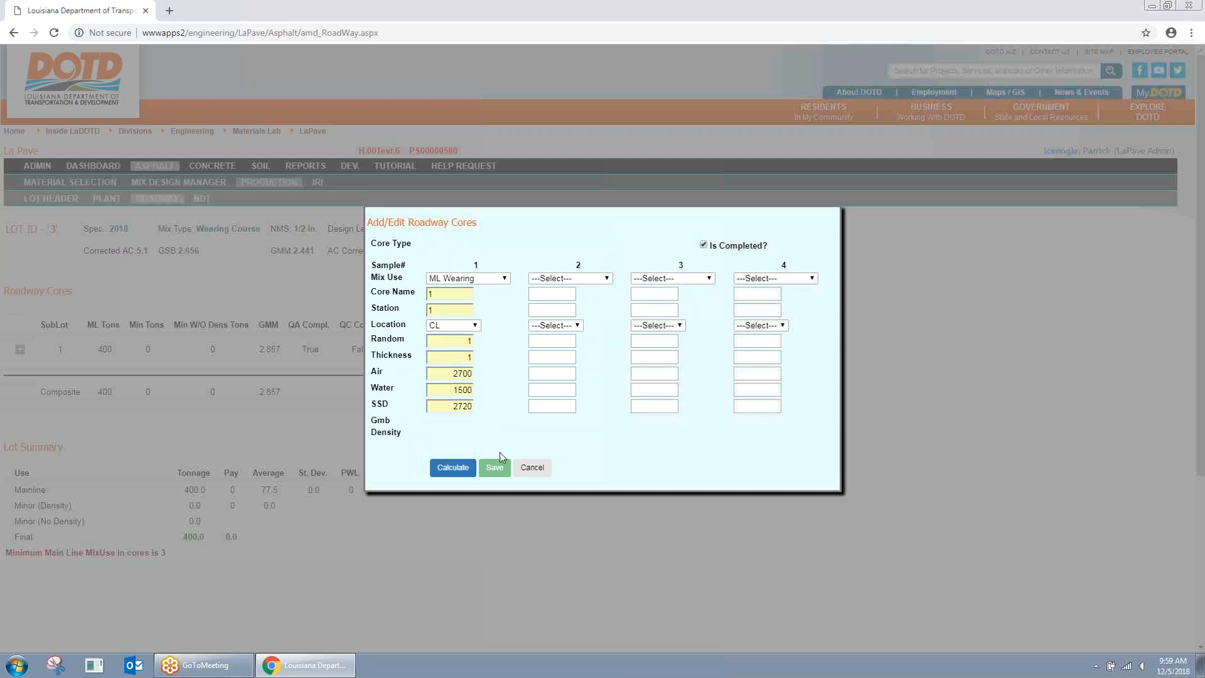
click(462, 470)
click(487, 467)
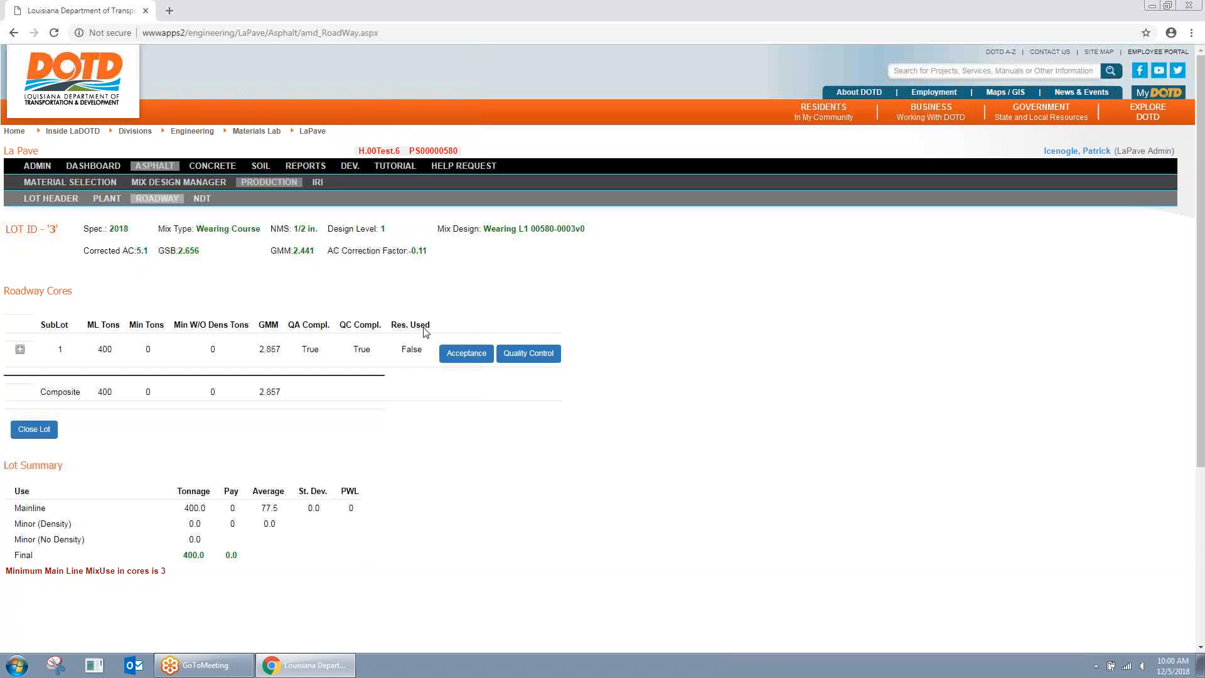
double_click(308, 349)
double_click(361, 349)
Step: Search the list of all users for the plant designer and open that user's profile
click(411, 466)
click(50, 168)
click(66, 264)
click(108, 253)
click(199, 208)
click(77, 307)
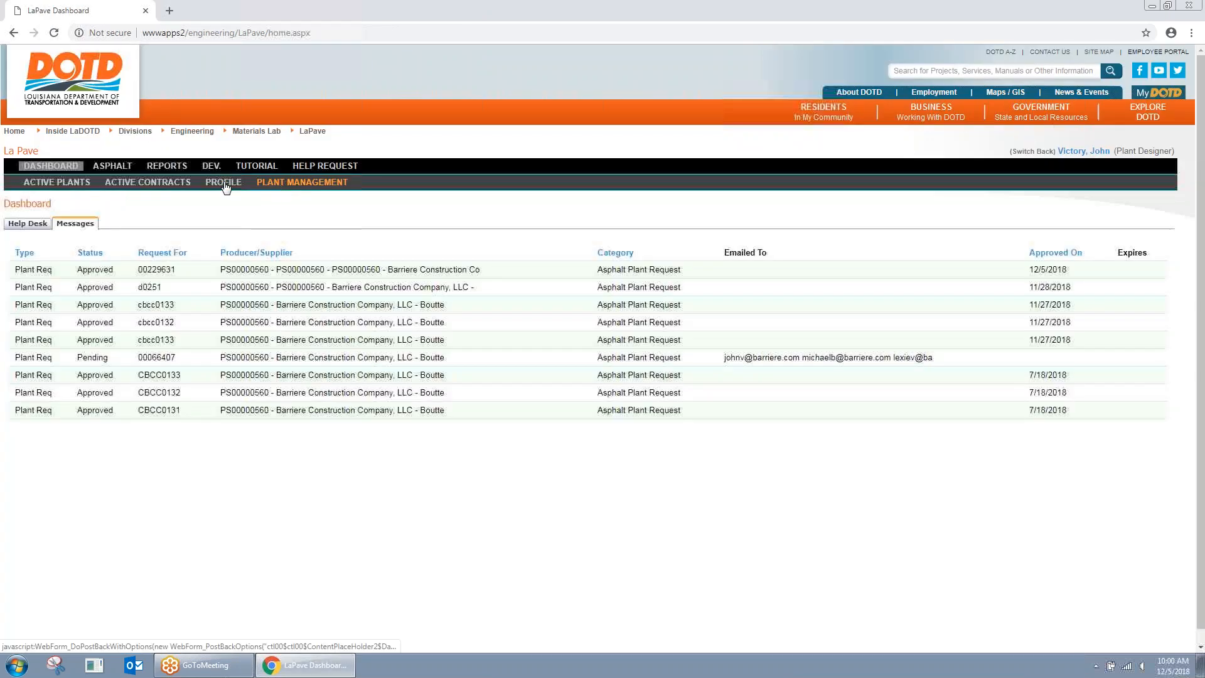
Step: As the Plant Designer, open Lot 3 from Asphalt Production and view its roadway cores
click(290, 183)
click(113, 165)
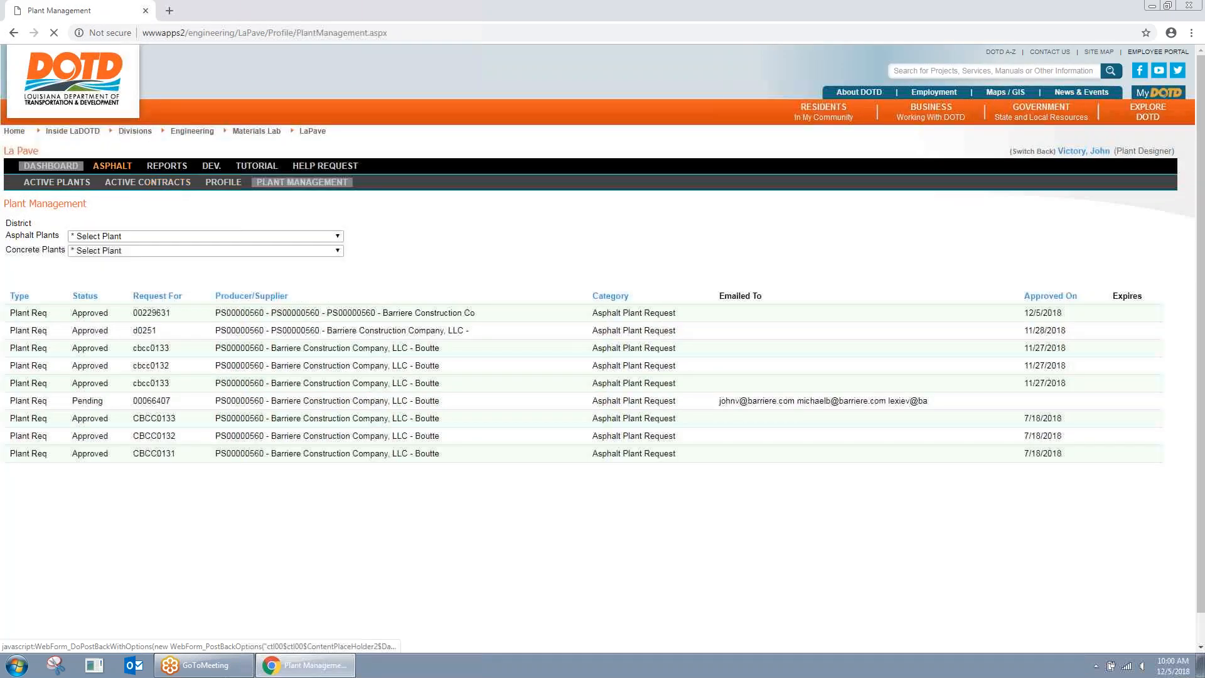
click(269, 183)
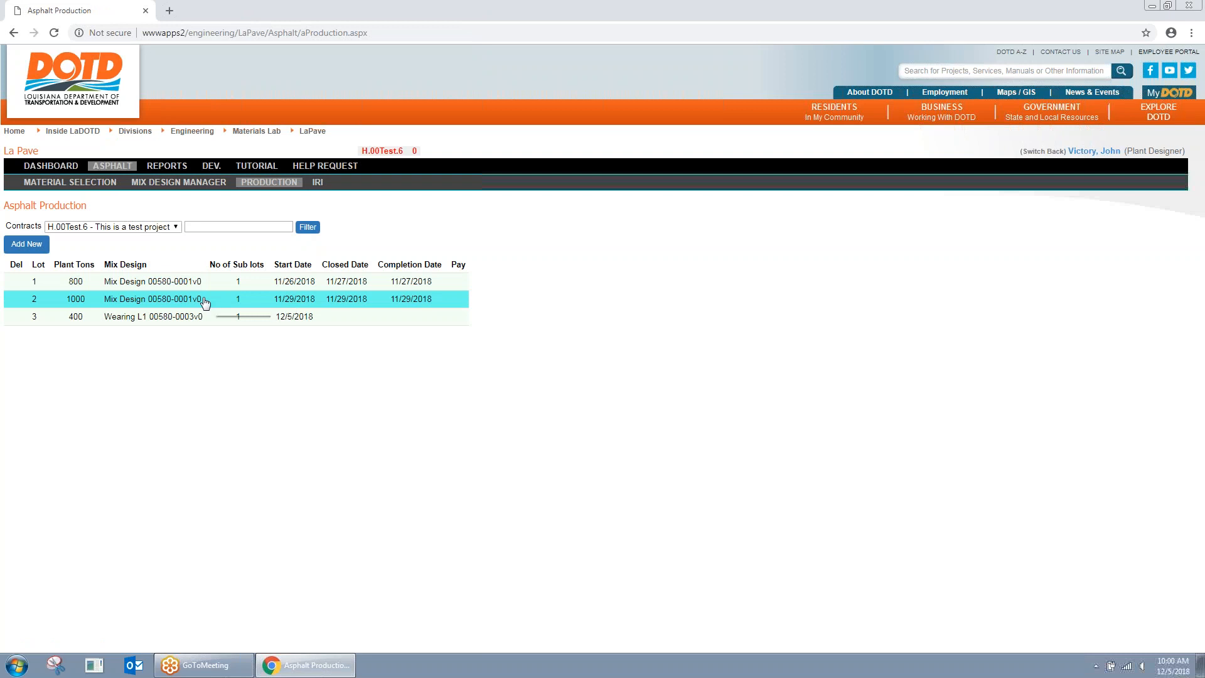
click(195, 317)
click(152, 198)
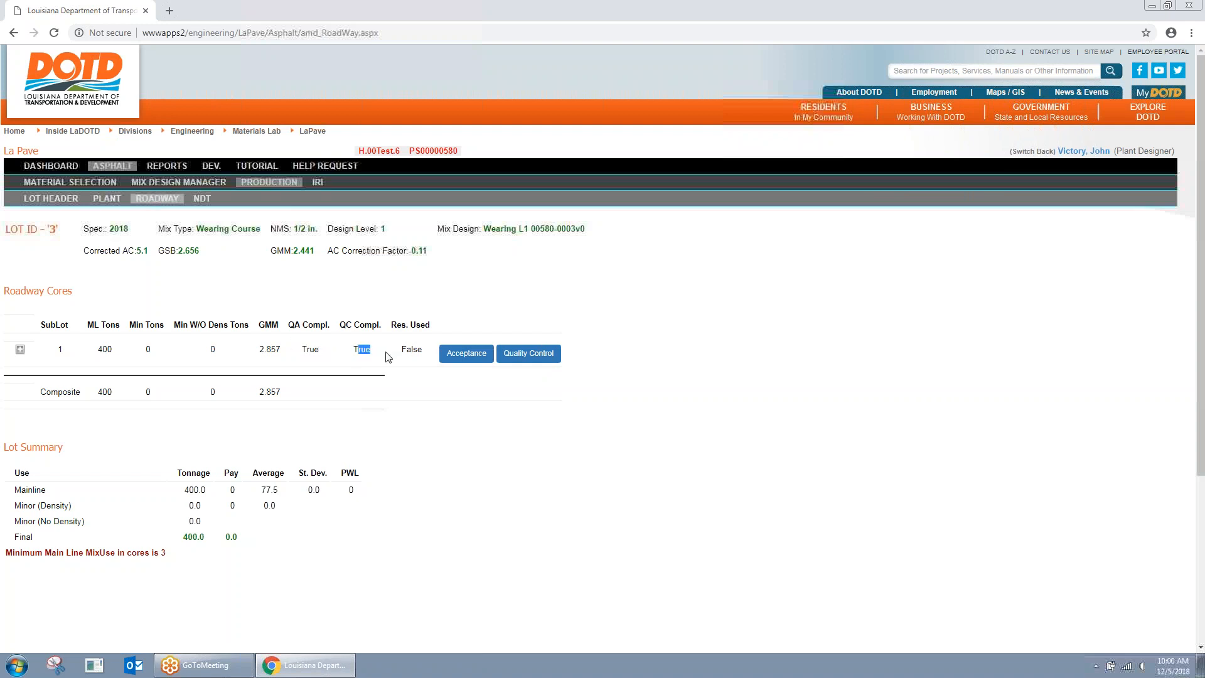
click(480, 357)
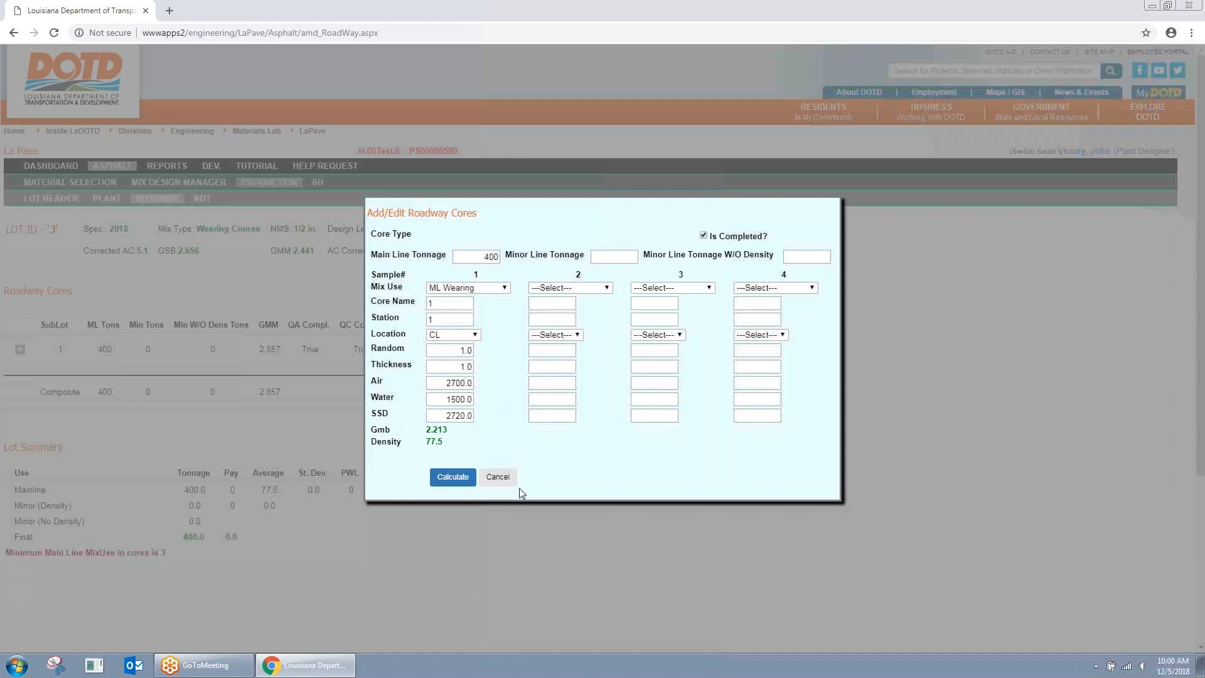
click(506, 477)
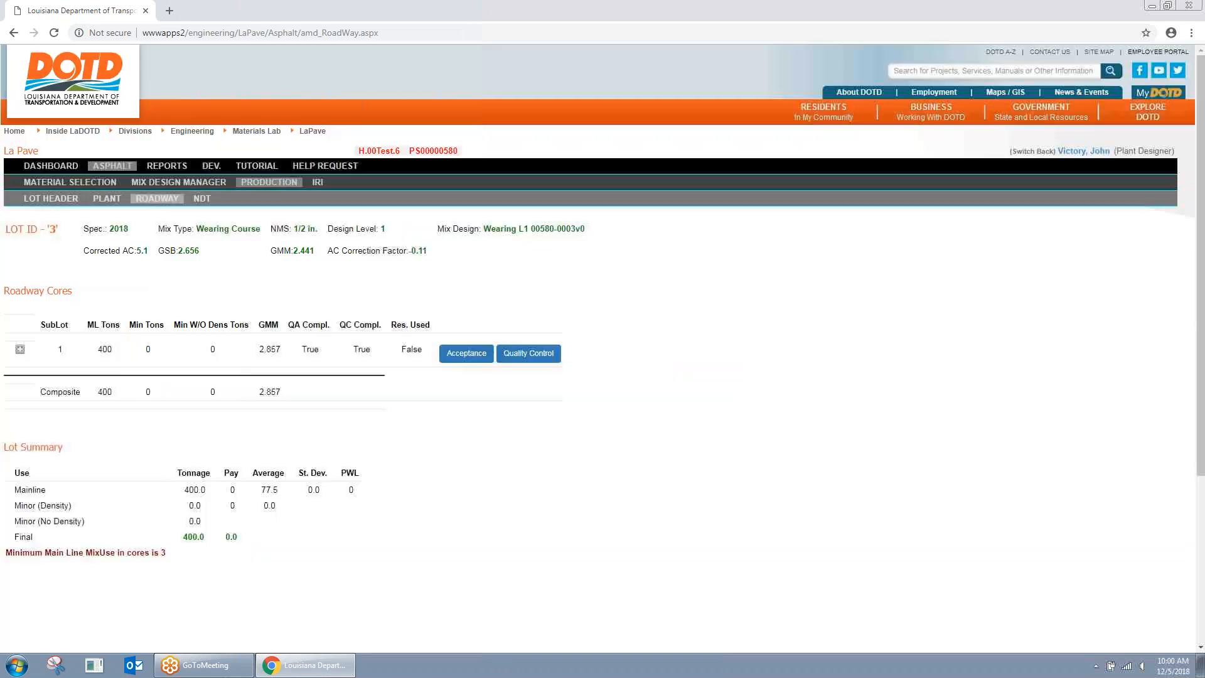
click(21, 349)
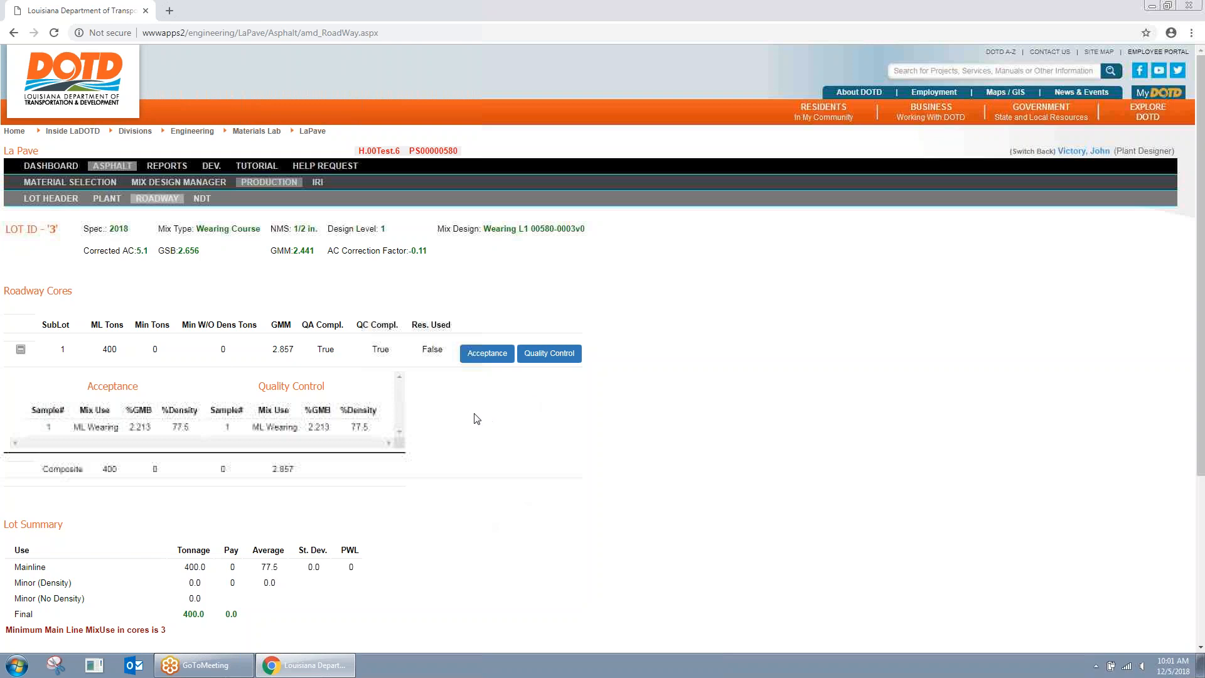
click(20, 349)
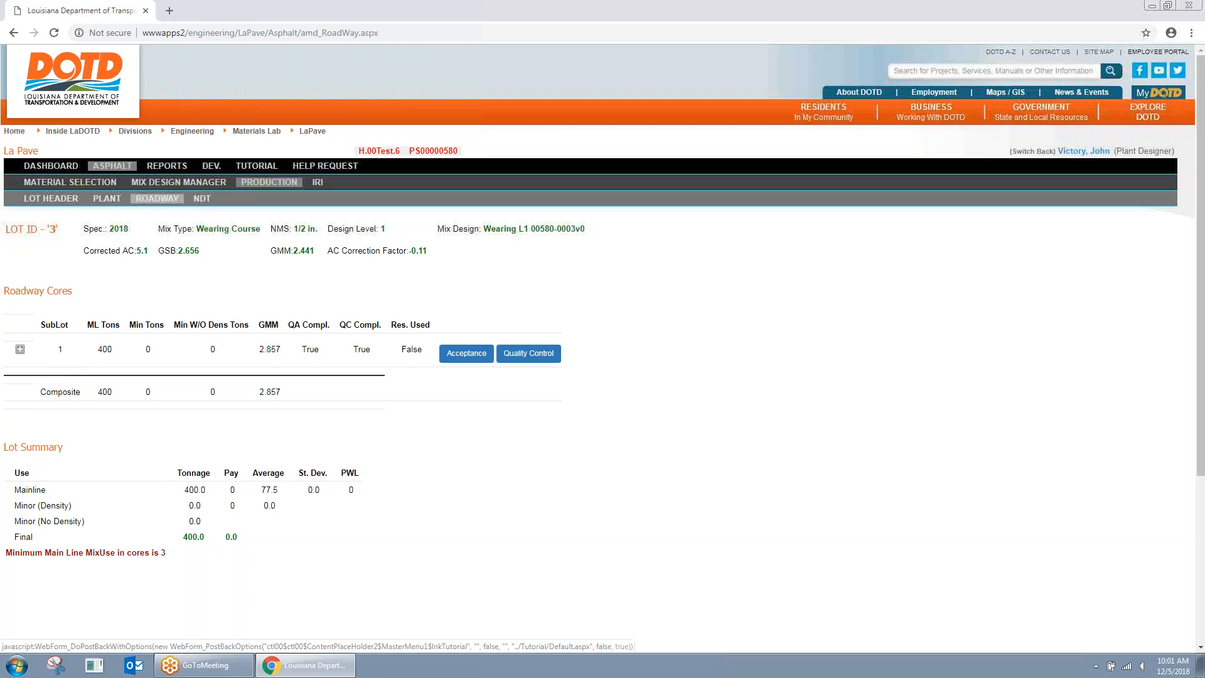
Step: View Lot 3's plant test results, then switch back to the admin account
click(114, 202)
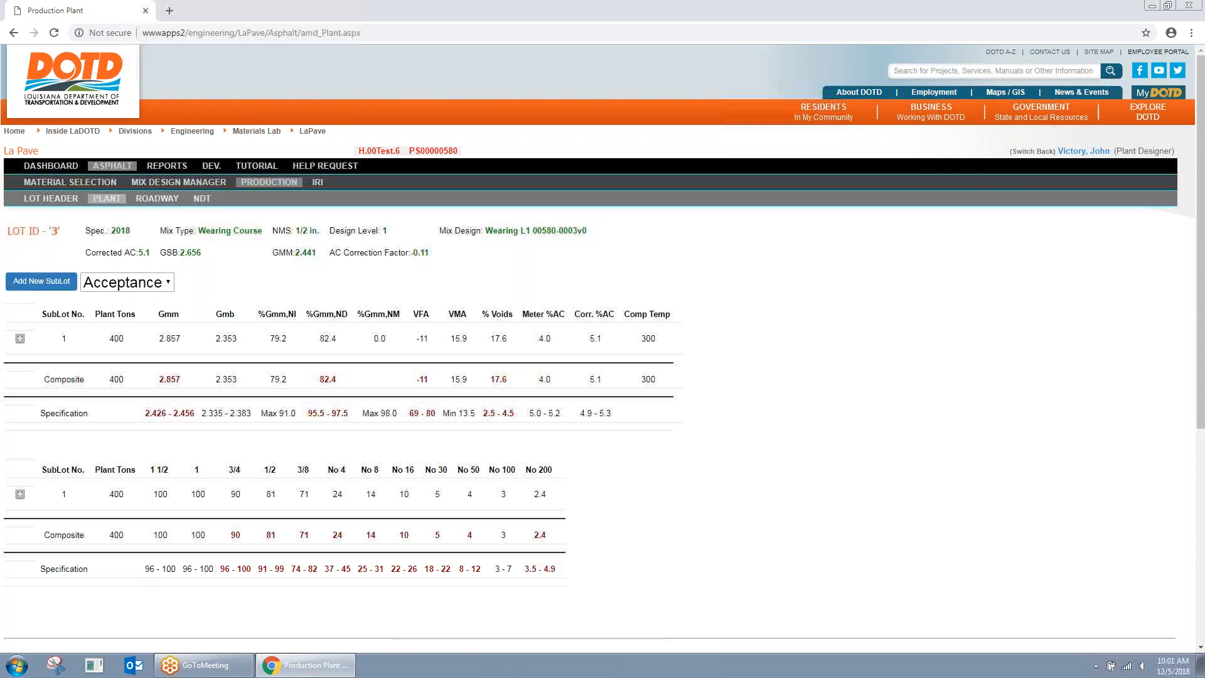
click(1033, 153)
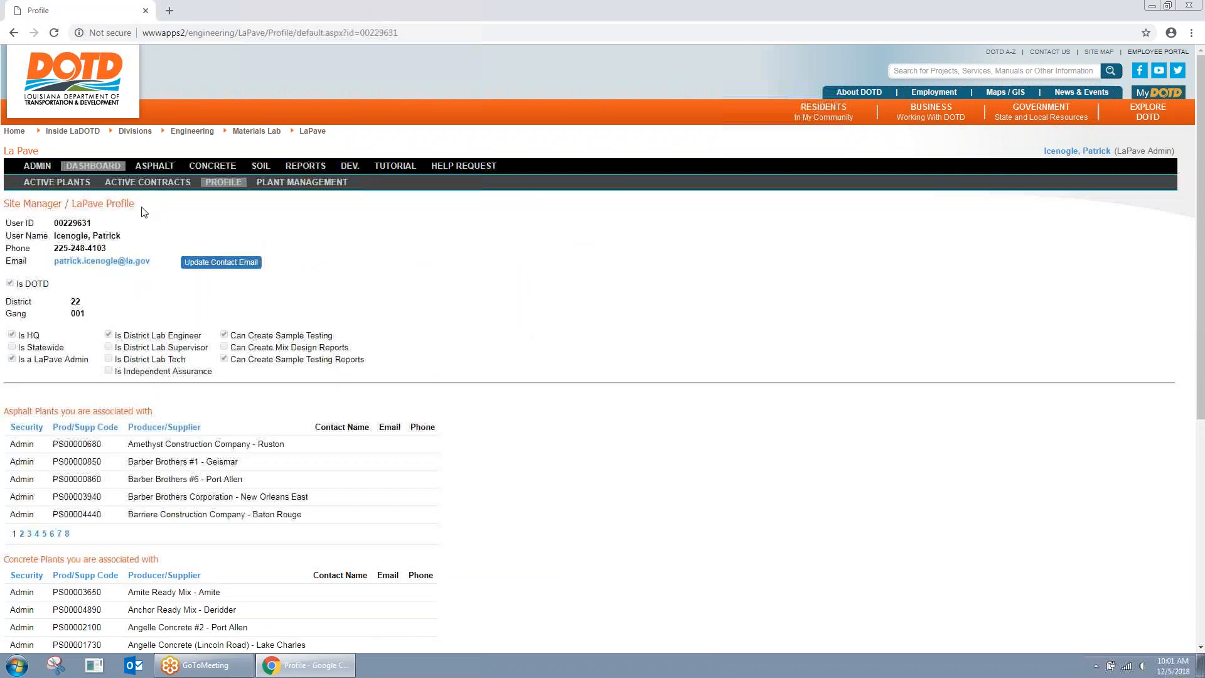
Step: Search the list of all users for the District Lab Engineer and impersonate that user
click(40, 167)
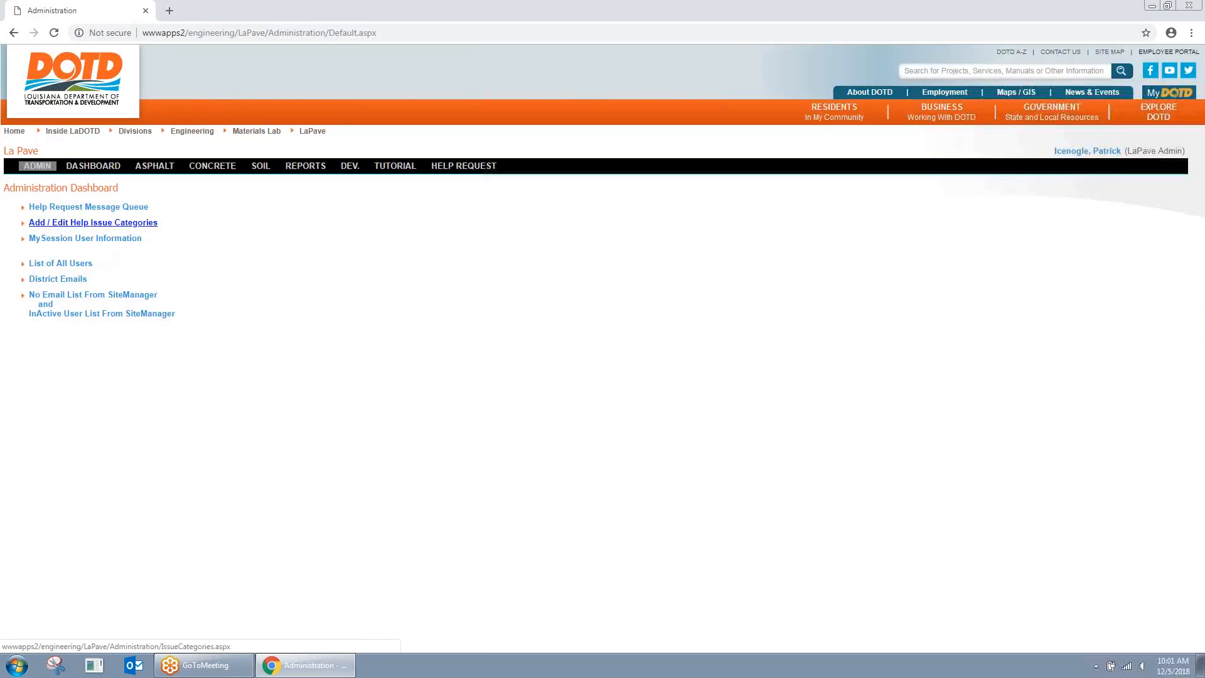
click(74, 264)
click(155, 213)
text(luanna)
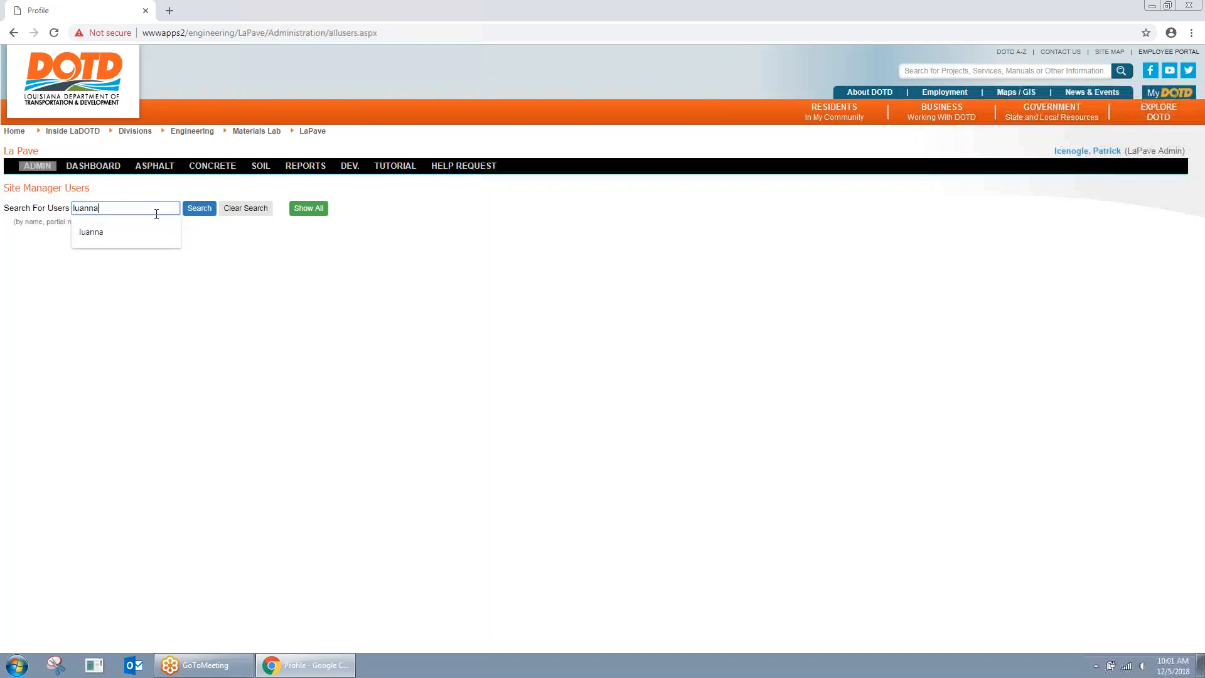
click(192, 210)
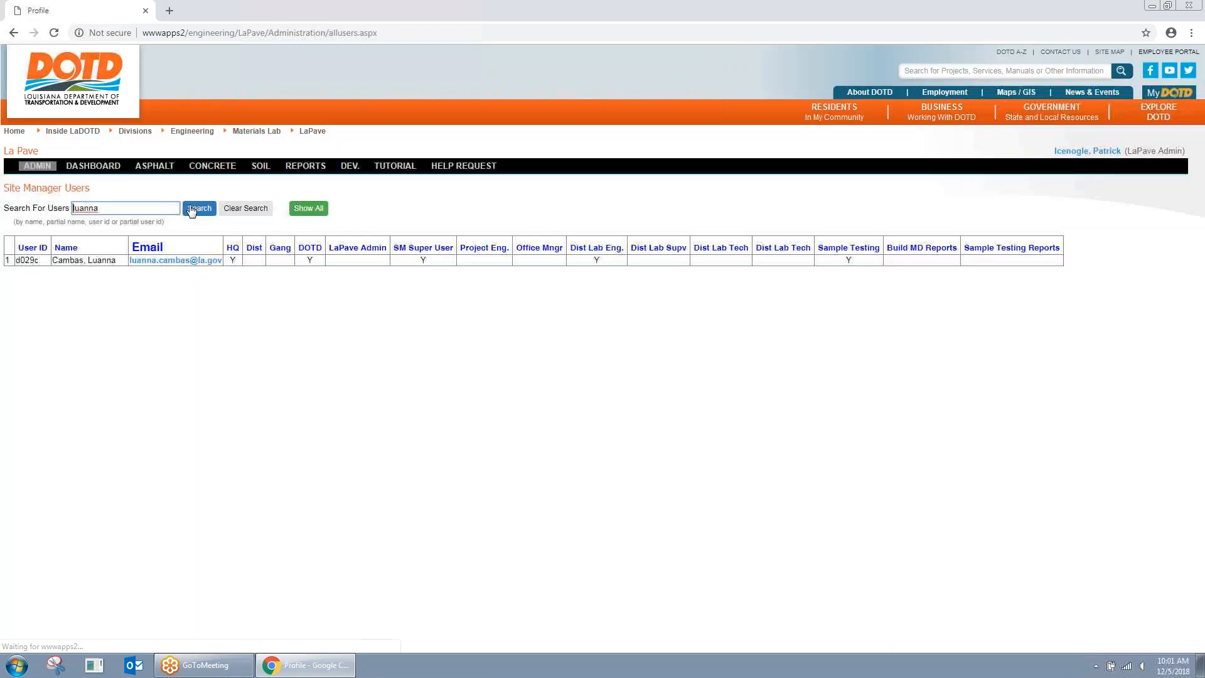
click(263, 263)
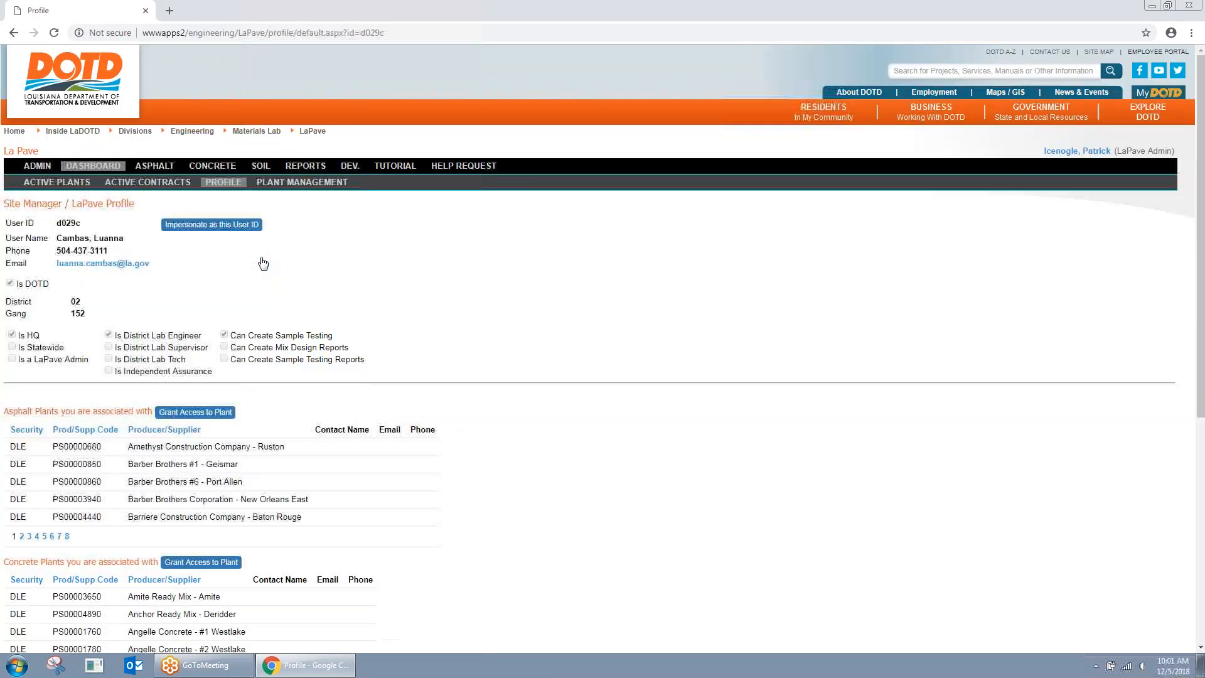
click(234, 231)
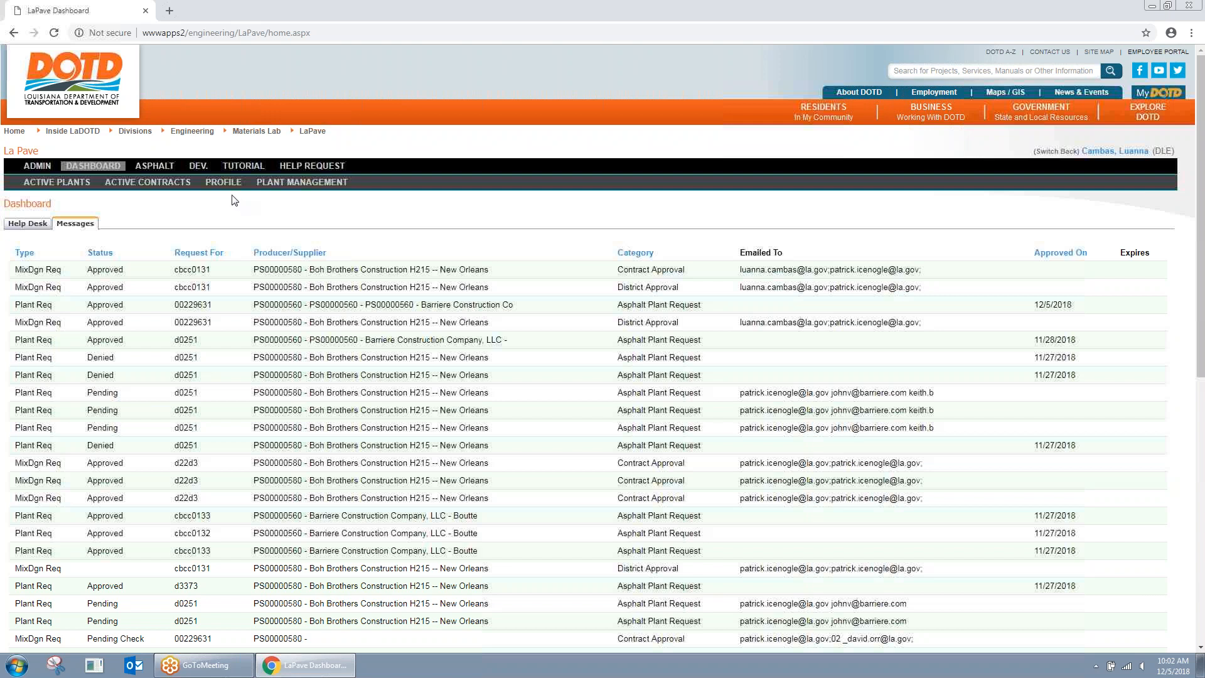
Step: Launch SiteManager from the installed programs and submit the logon password
click(17, 665)
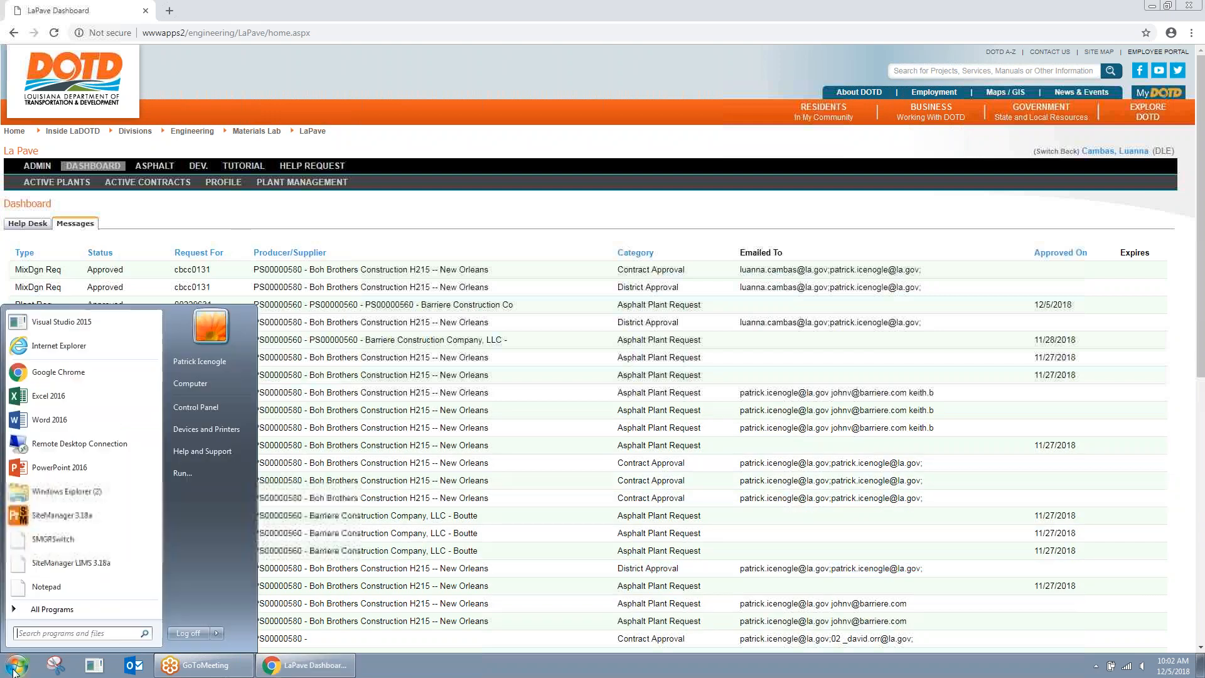
click(54, 516)
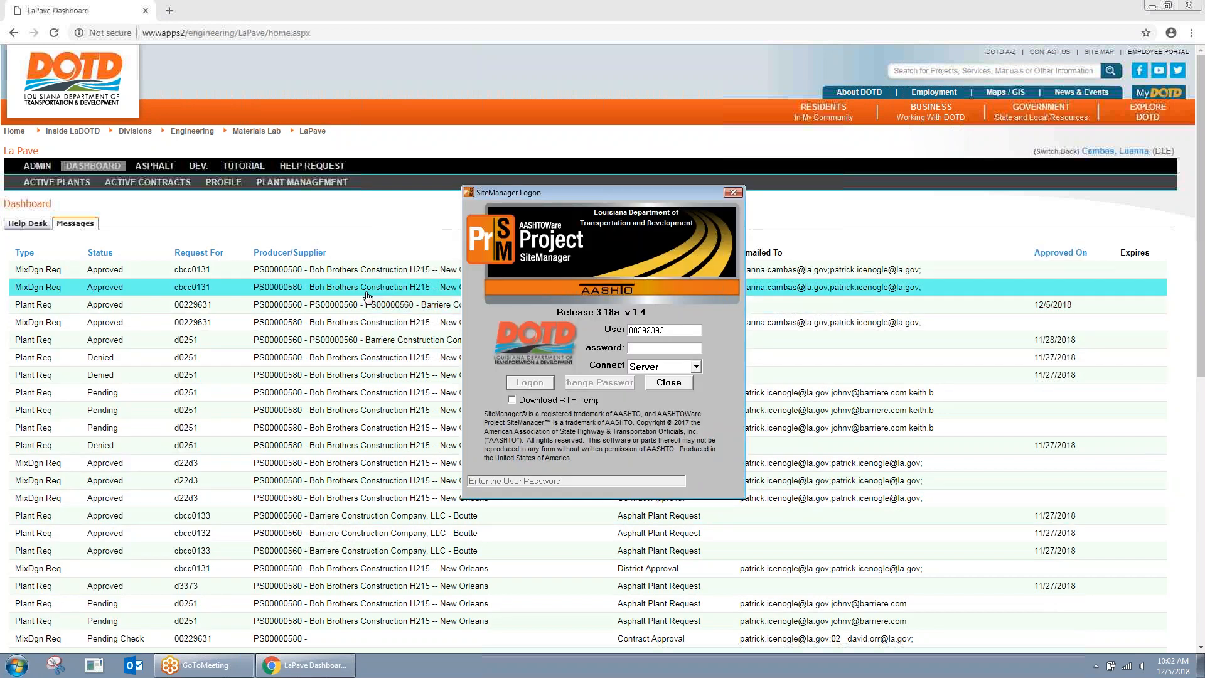
text(*)
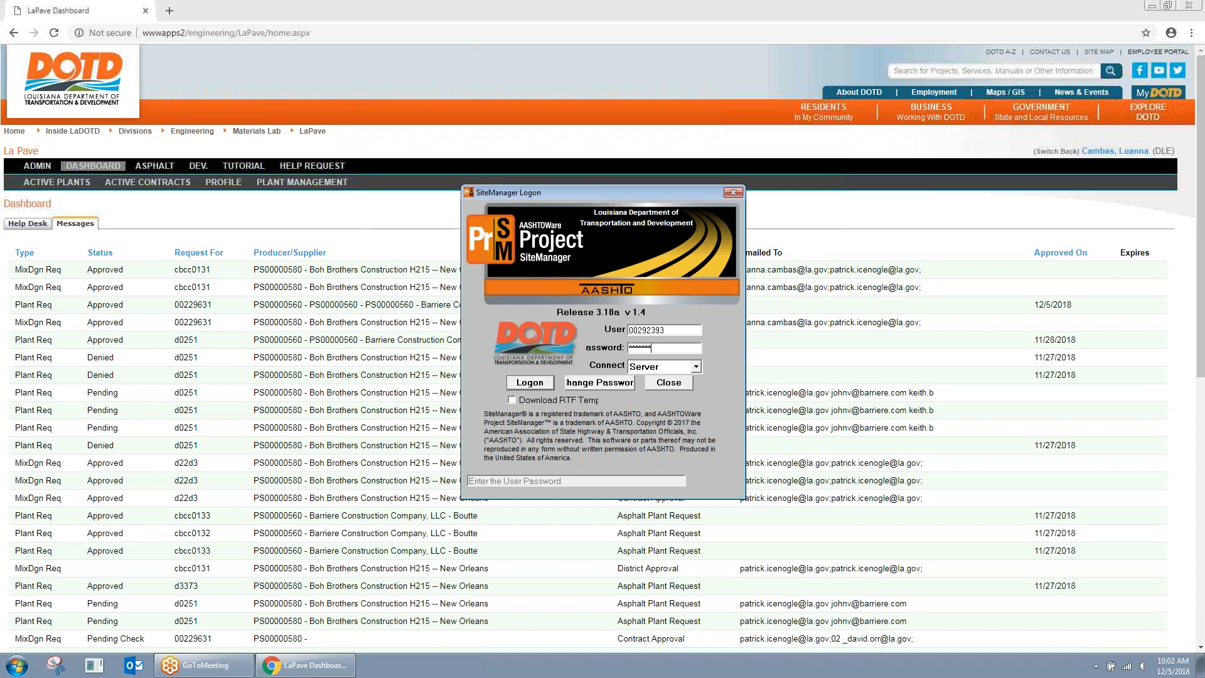
key(Return)
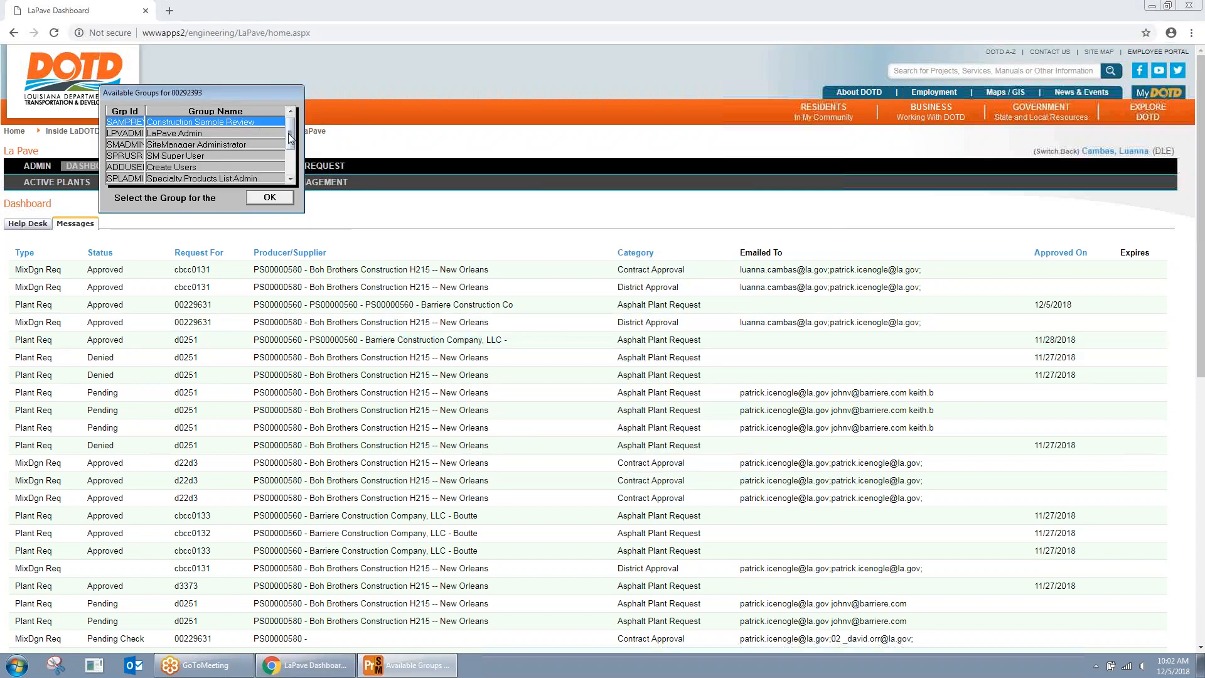
Step: Choose the SiteManager Administrator group in Available Groups and confirm it
drag(291, 137, 293, 182)
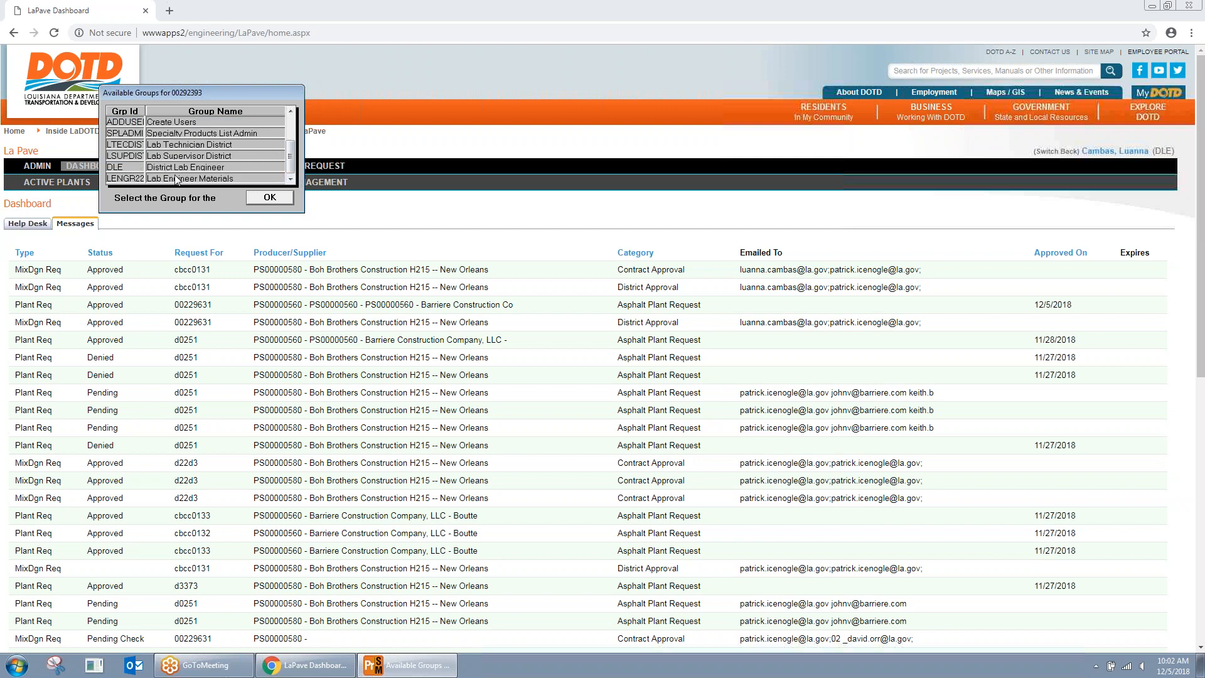
scroll(182, 179, up, 2)
scroll(189, 135, down, 2)
scroll(209, 157, up, 2)
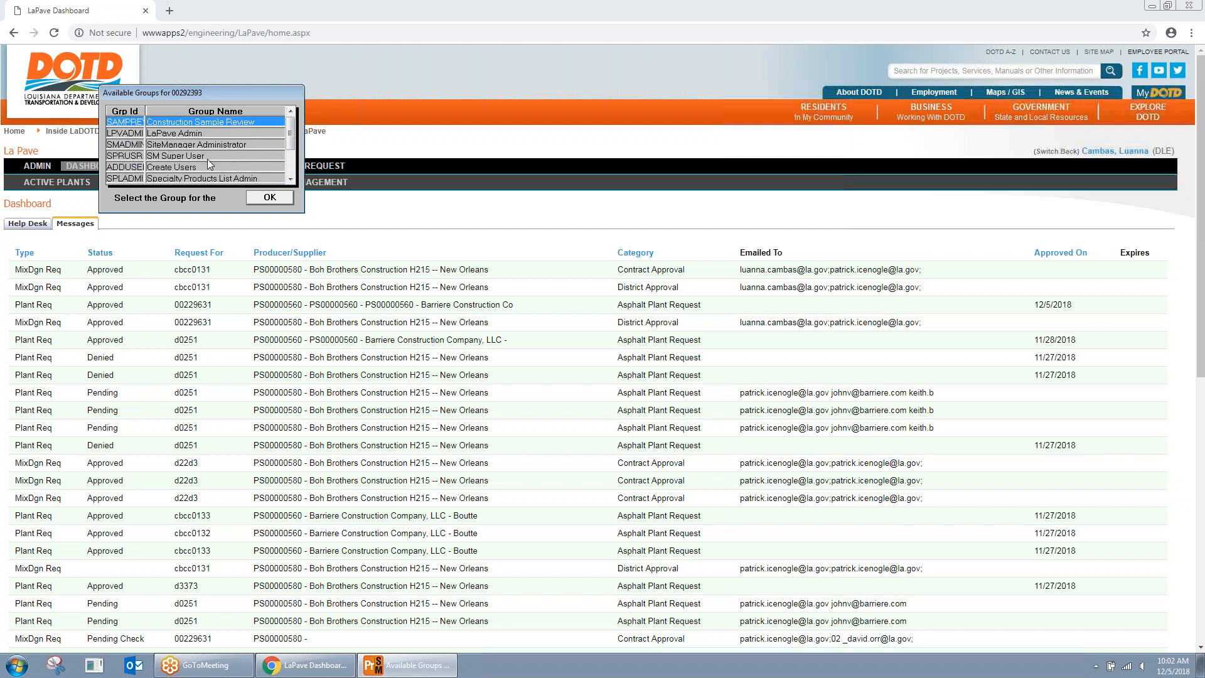
click(202, 146)
click(270, 198)
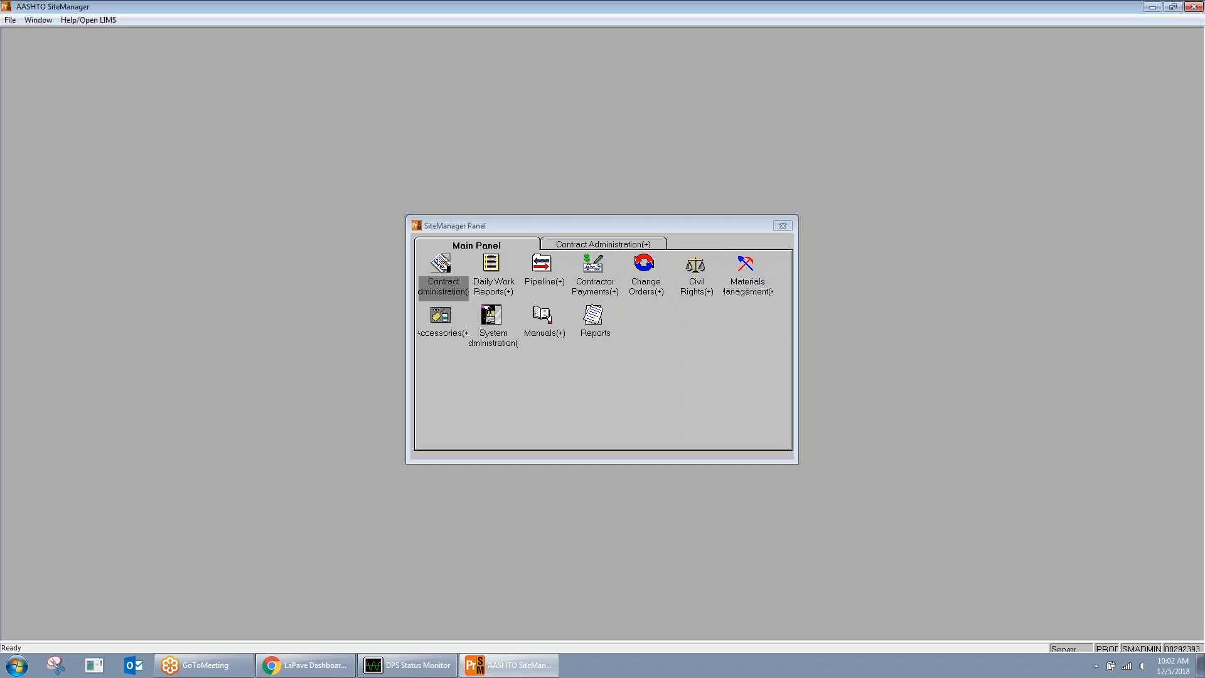
Step: Open Materials Management > Mix Design > SUPERPAVE Mix Design
double_click(745, 264)
double_click(639, 271)
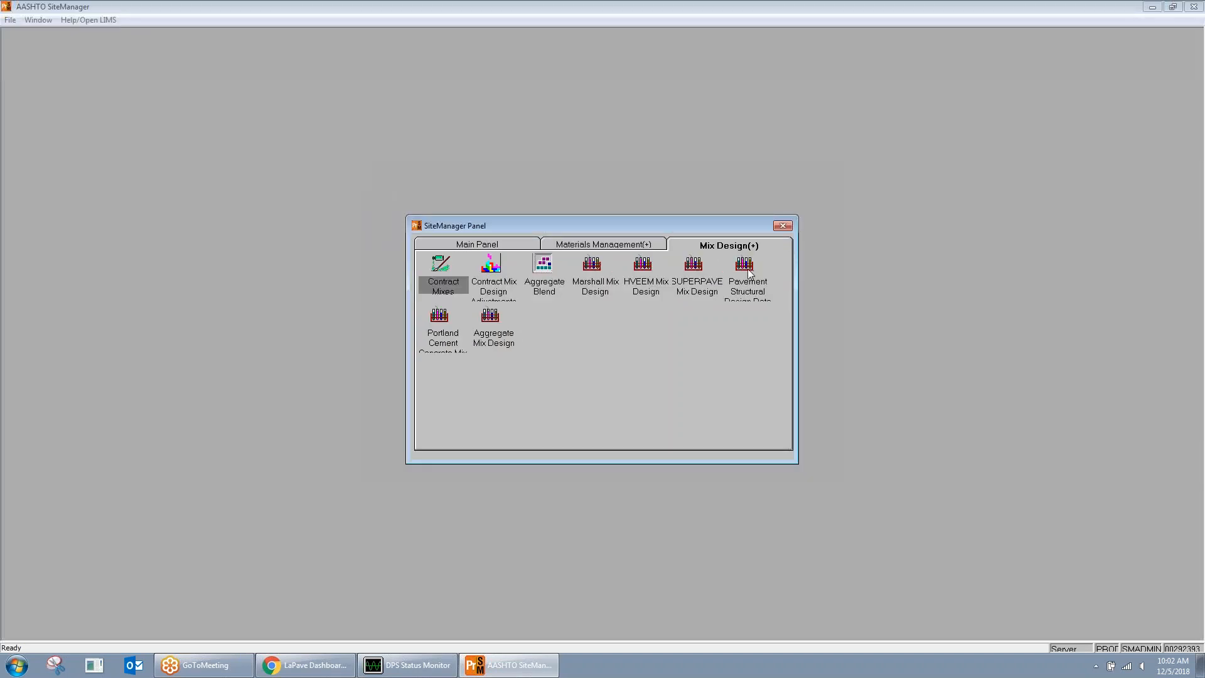
double_click(694, 264)
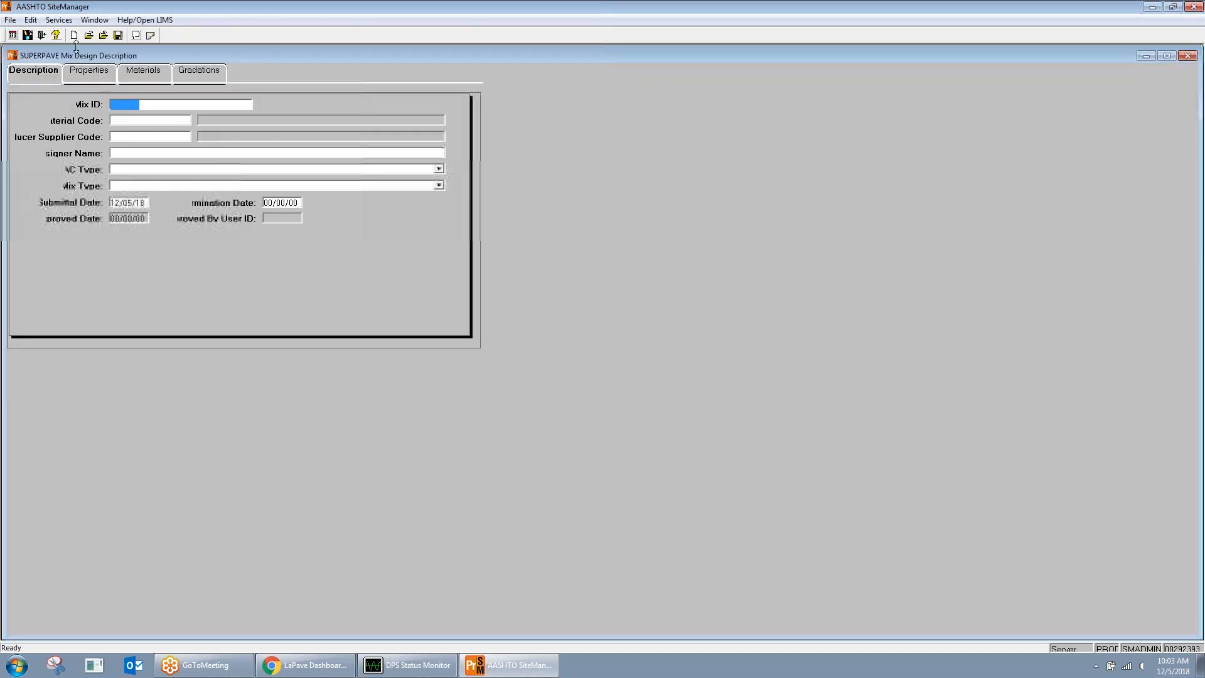
Step: Search the SUPERPAVE mix design list by Mix ID for 00580
click(89, 35)
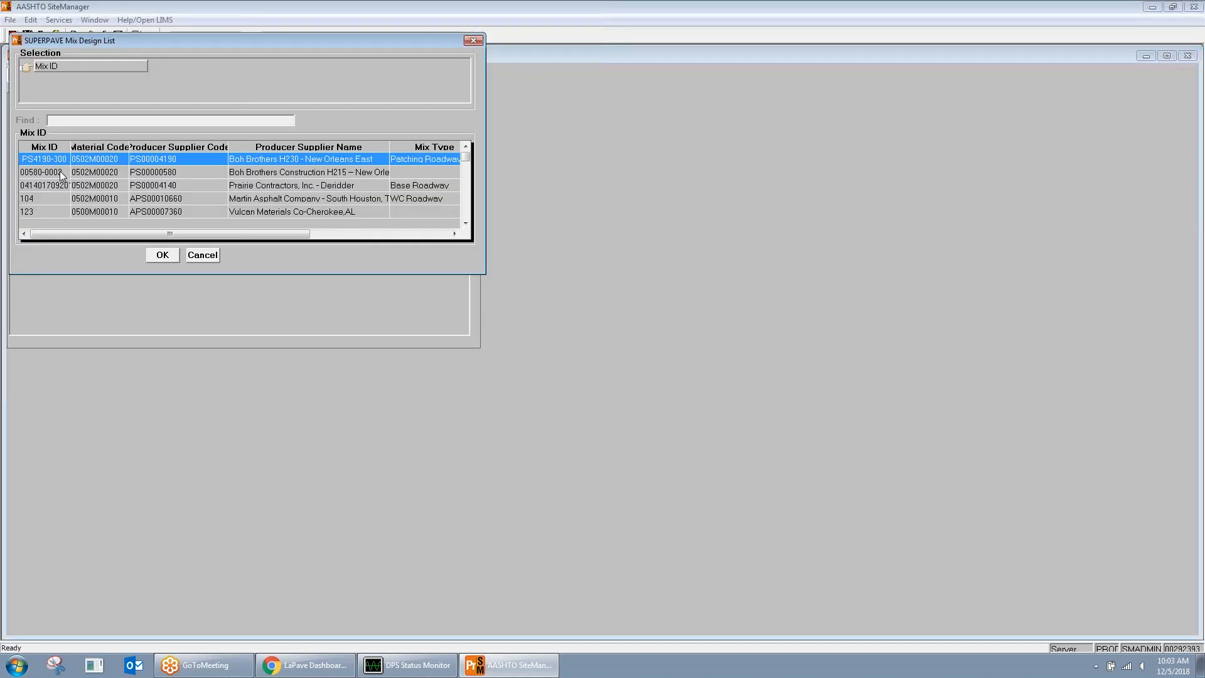
click(63, 172)
click(44, 148)
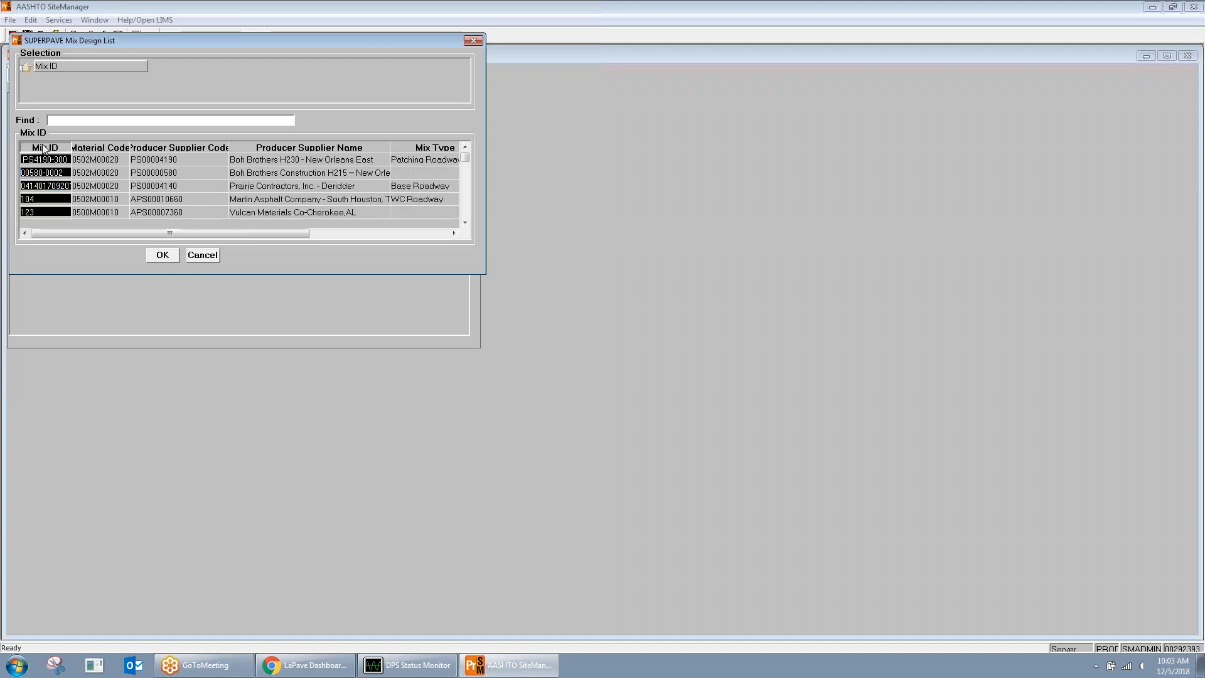
text(00580)
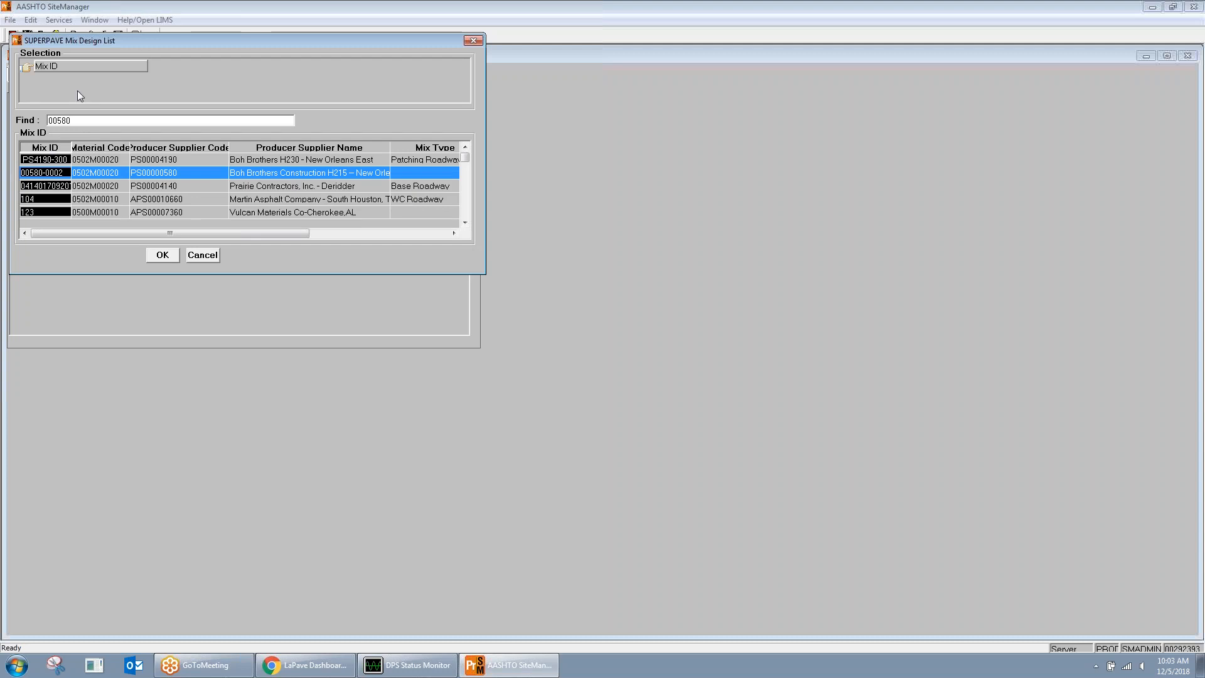
click(54, 172)
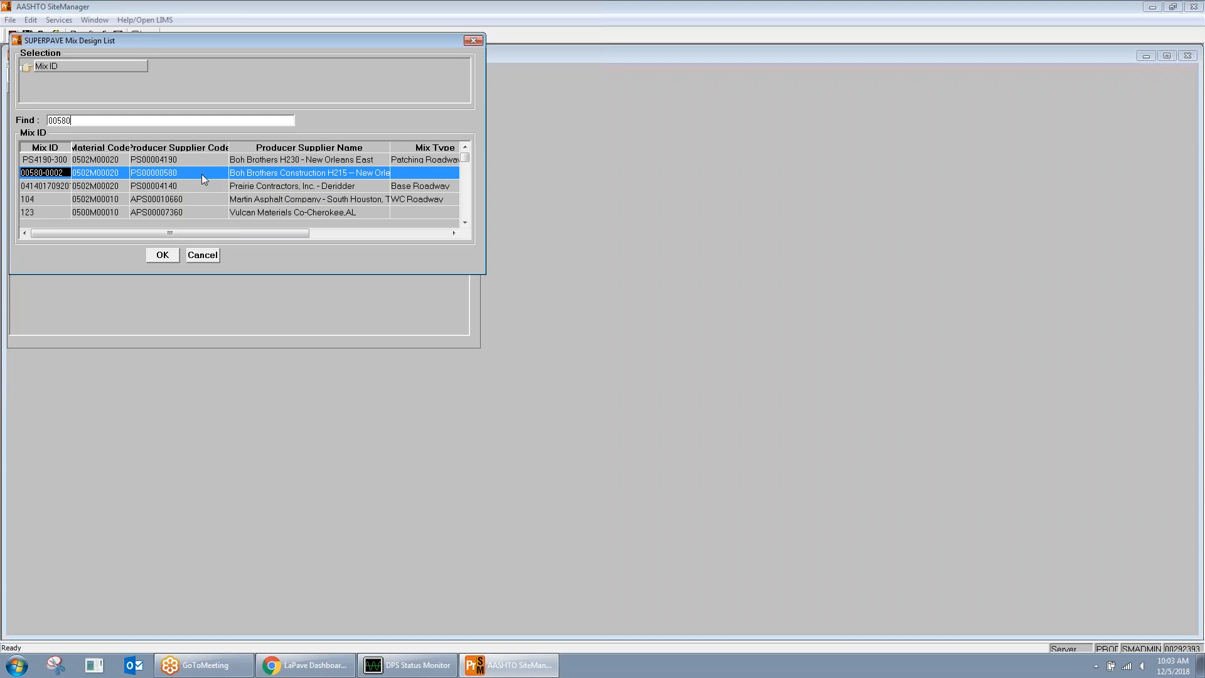
Step: Browse the list, reselect mix 00580-0002, then close the mix design list
click(463, 222)
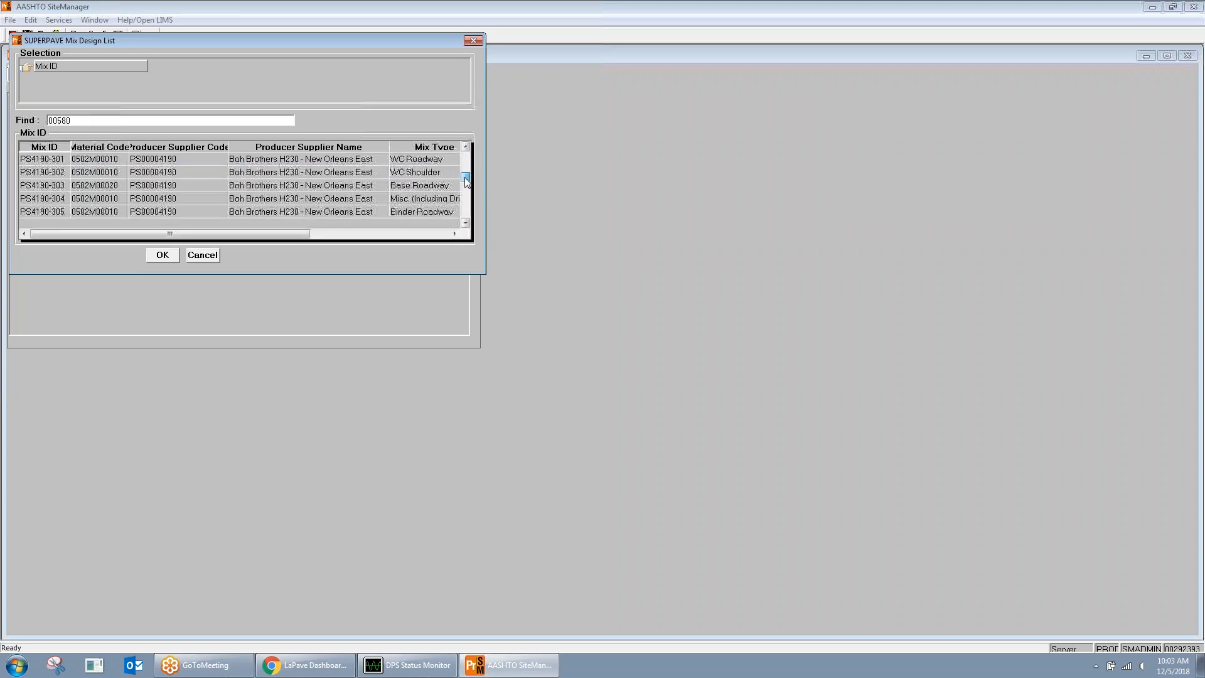
drag(465, 213, 466, 157)
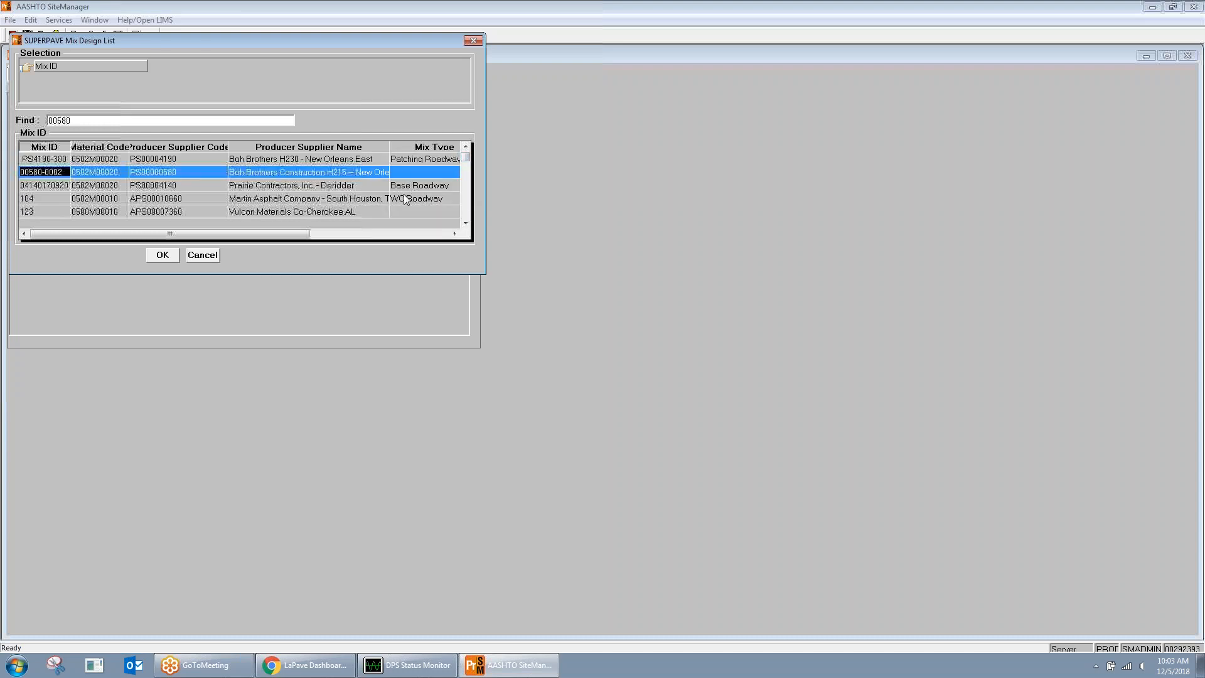
scroll(377, 198, down, 2)
scroll(347, 198, down, 10)
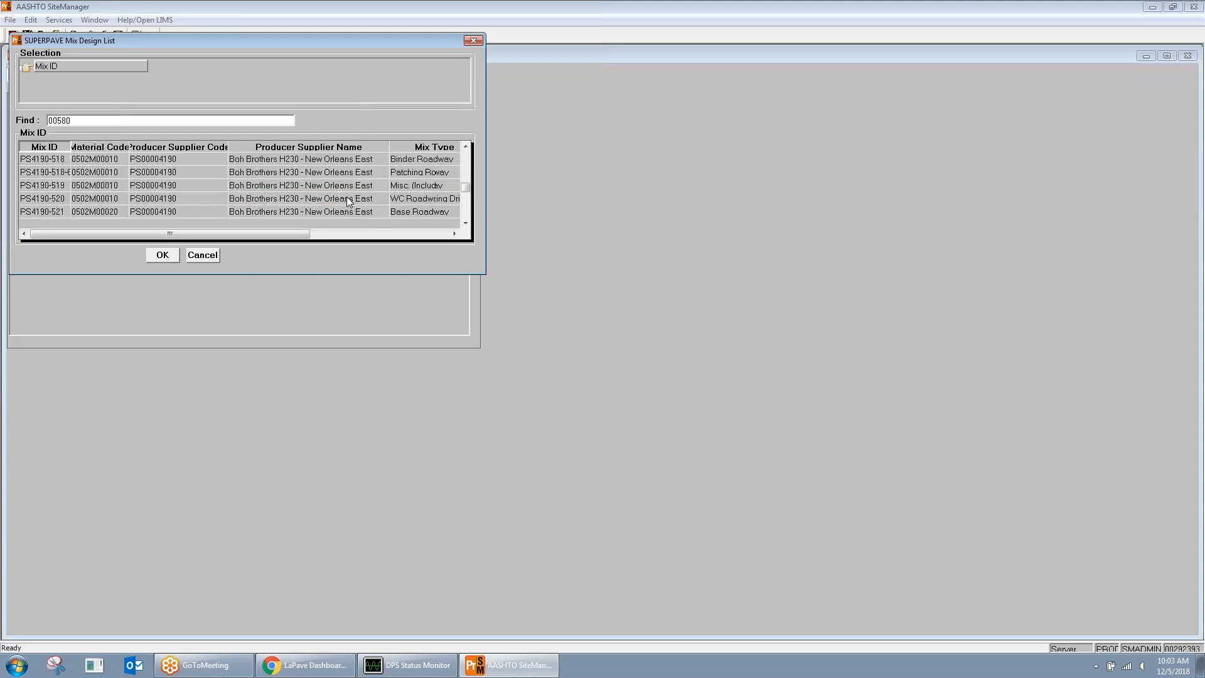
scroll(348, 201, up, 5)
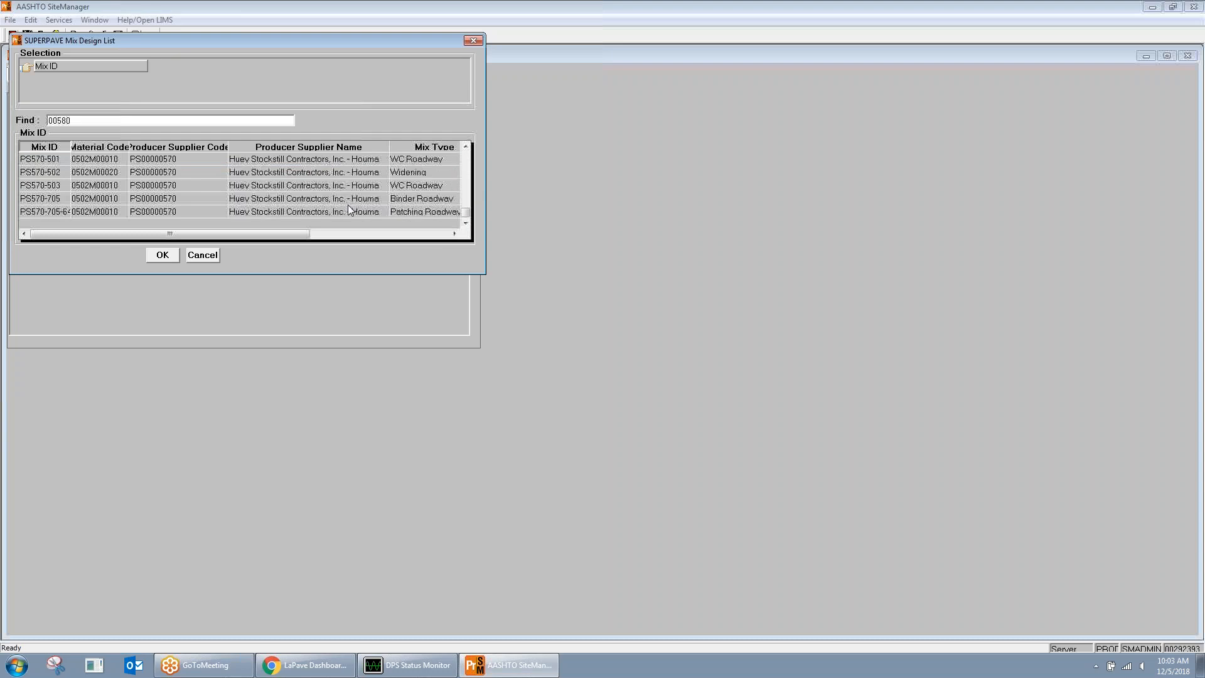
scroll(348, 204, up, 10)
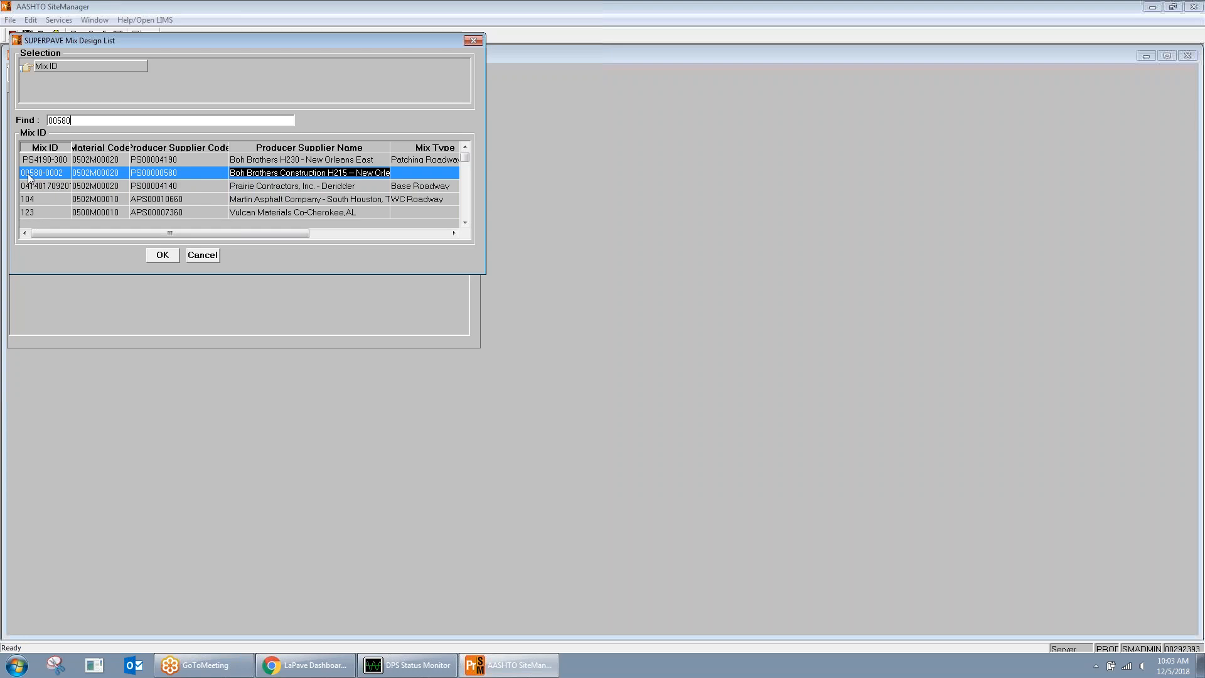
click(53, 159)
click(270, 172)
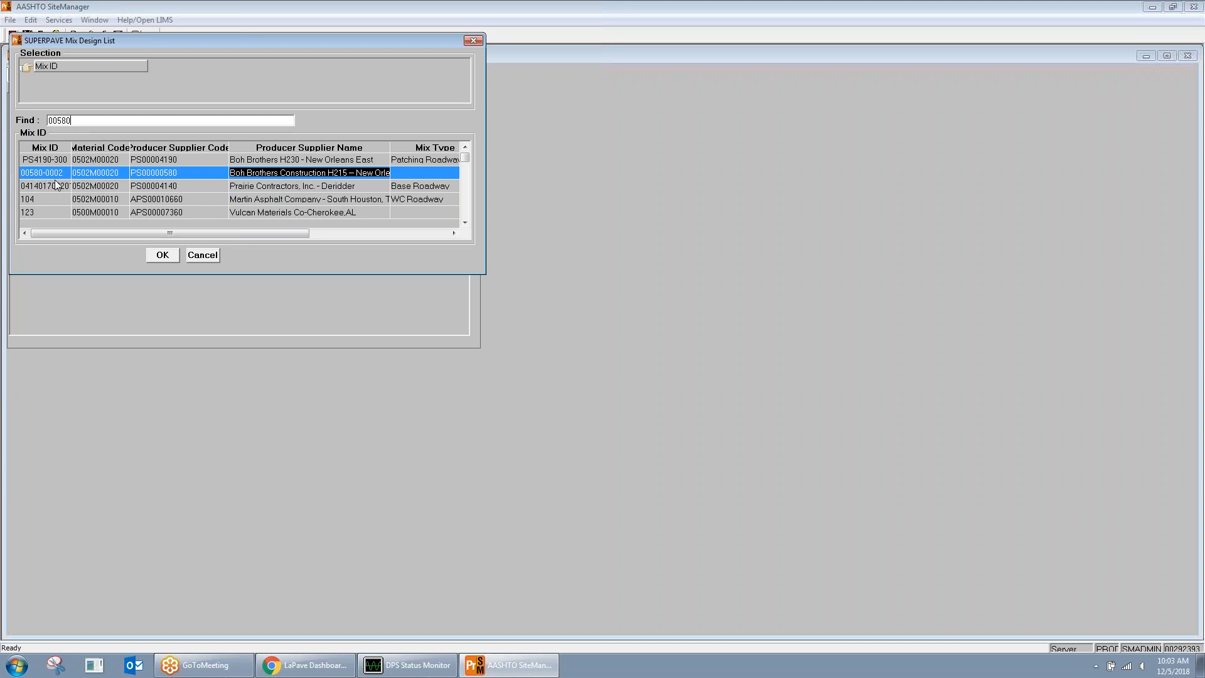
click(473, 41)
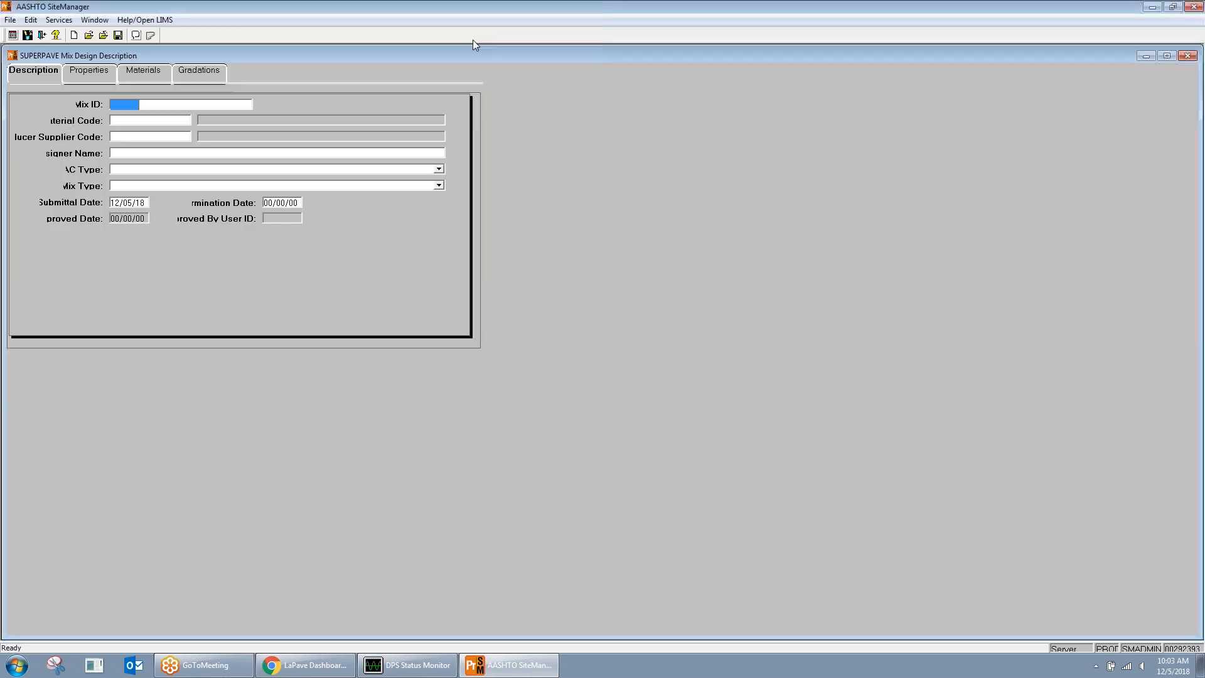
Step: Close the SiteManager window to return to the LaPave dashboard in Chrome
click(1194, 9)
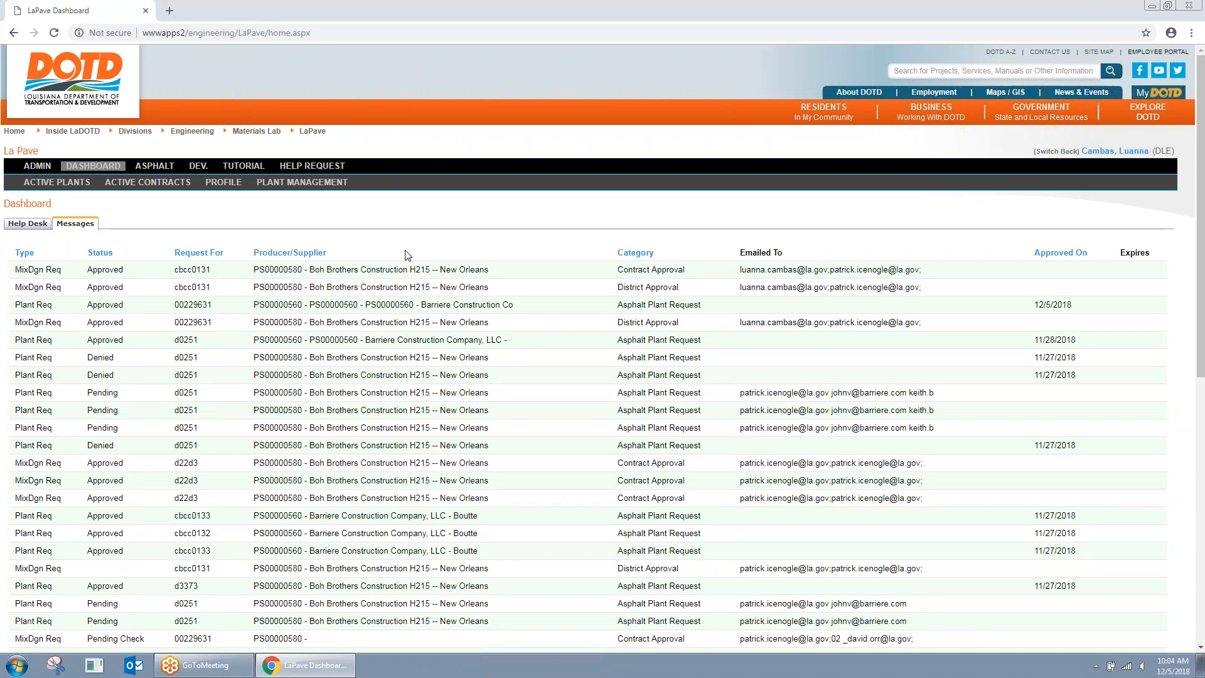
Step: In Asphalt Production, filter contracts by 'test' and choose H.00Test.6
click(154, 168)
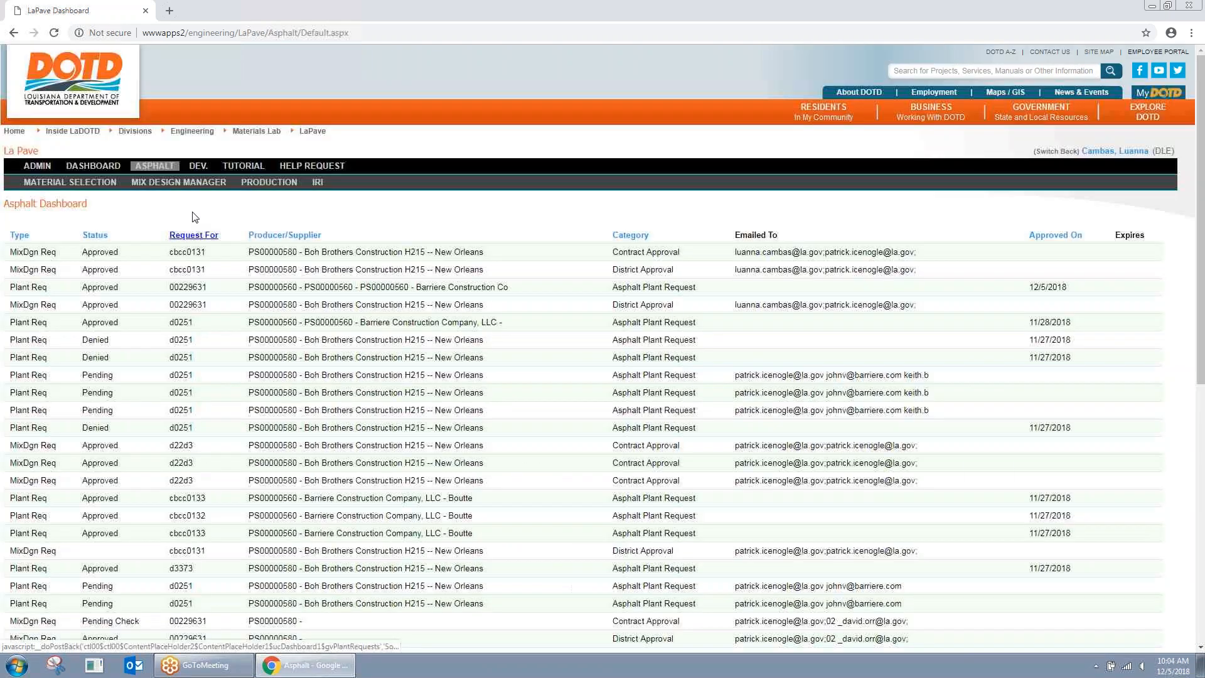
click(270, 182)
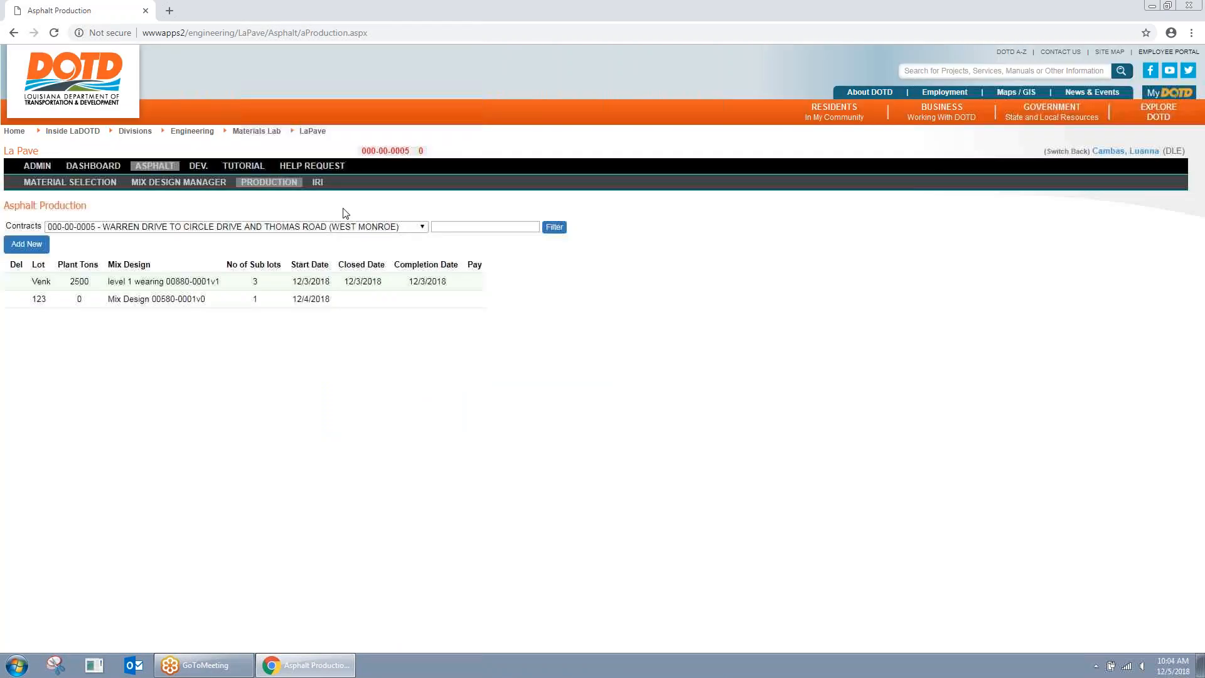
click(492, 227)
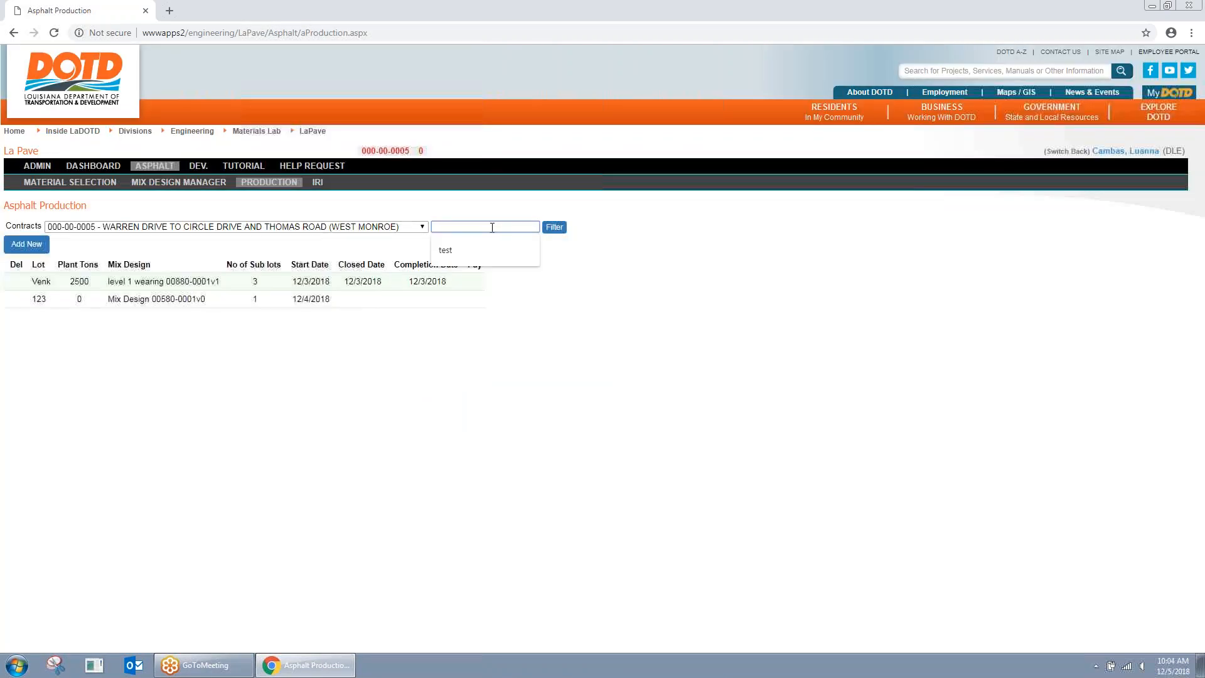
click(486, 258)
click(559, 230)
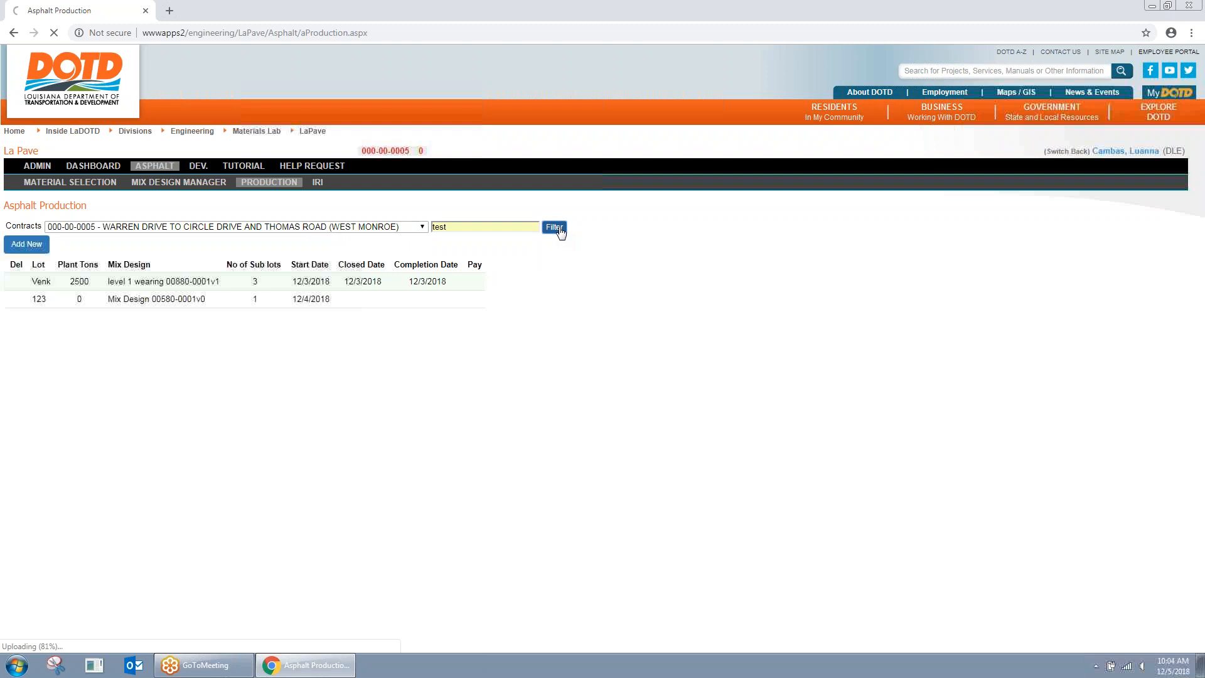
click(167, 227)
click(152, 297)
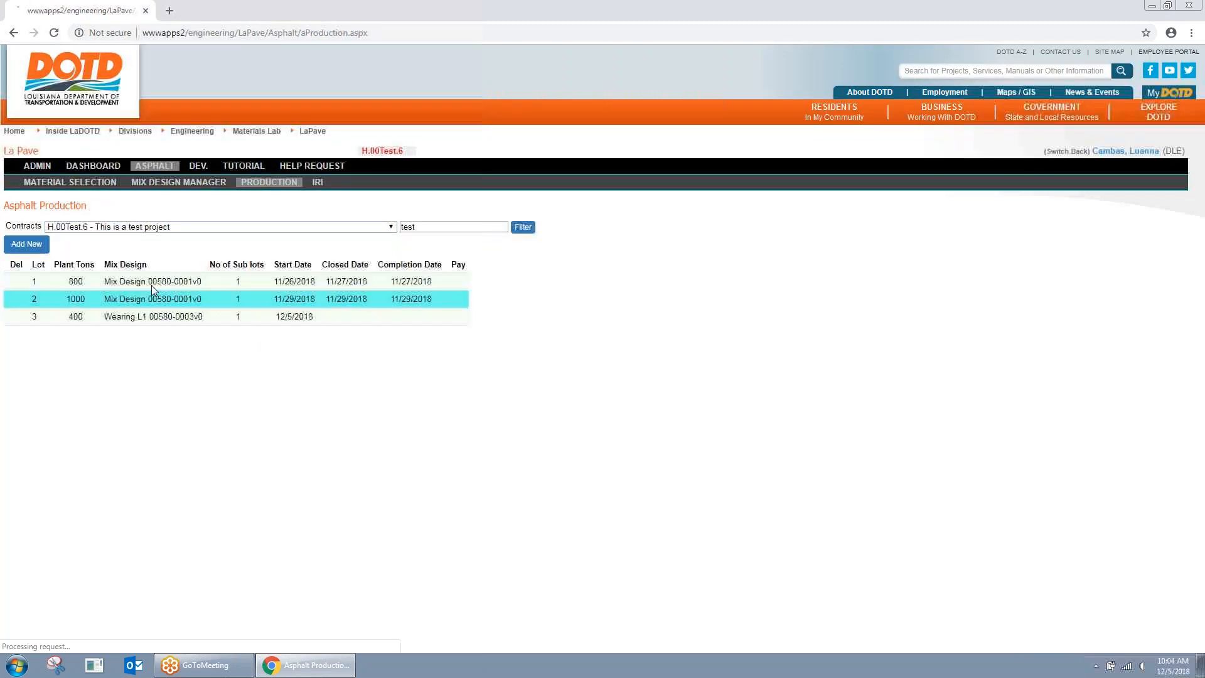
Step: Open lot 3, view its Roadway results, then its Plant results
click(139, 317)
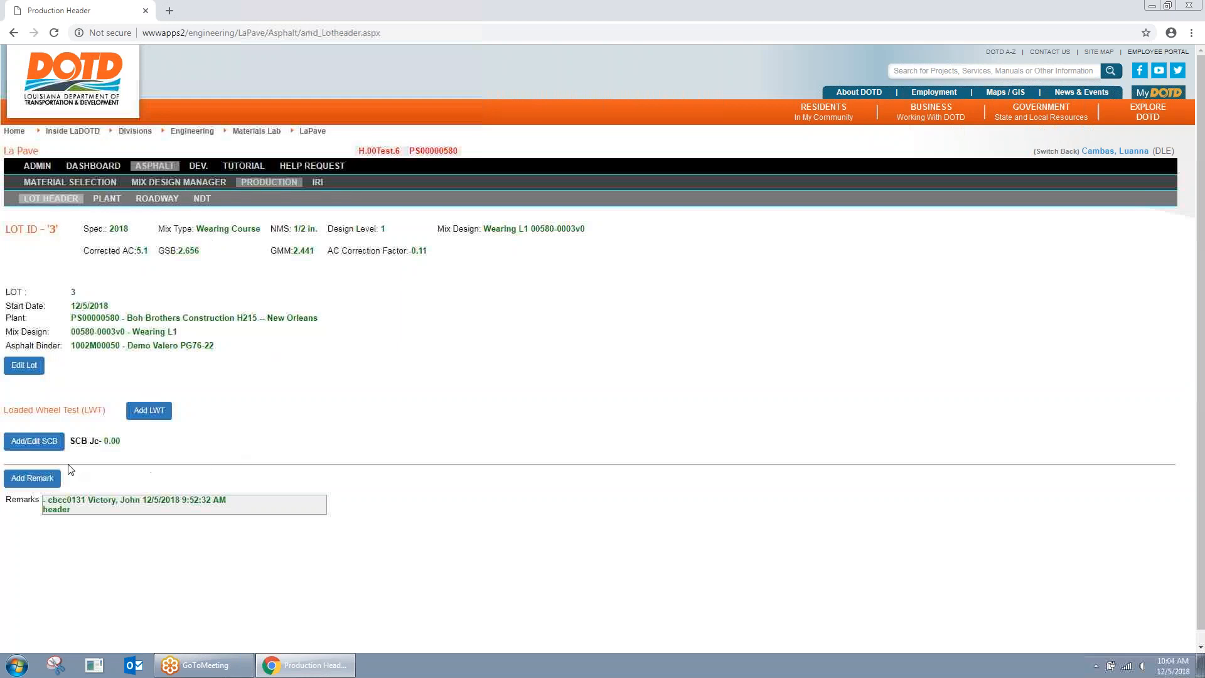
click(161, 199)
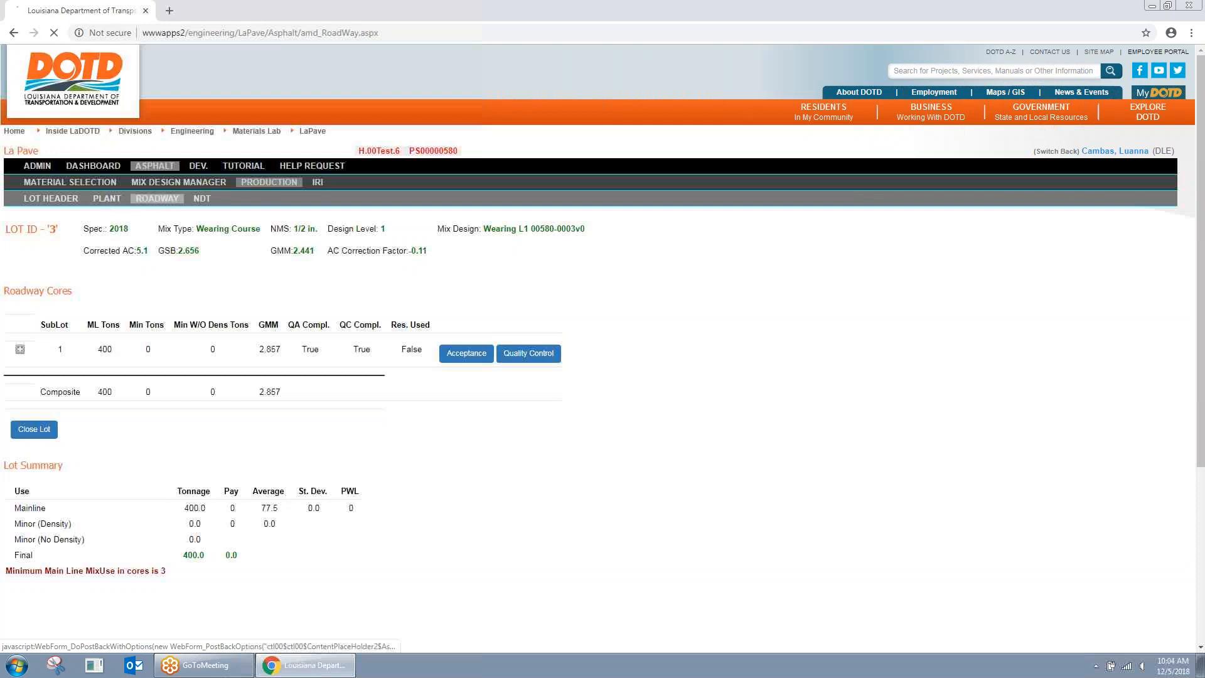
click(107, 198)
click(104, 283)
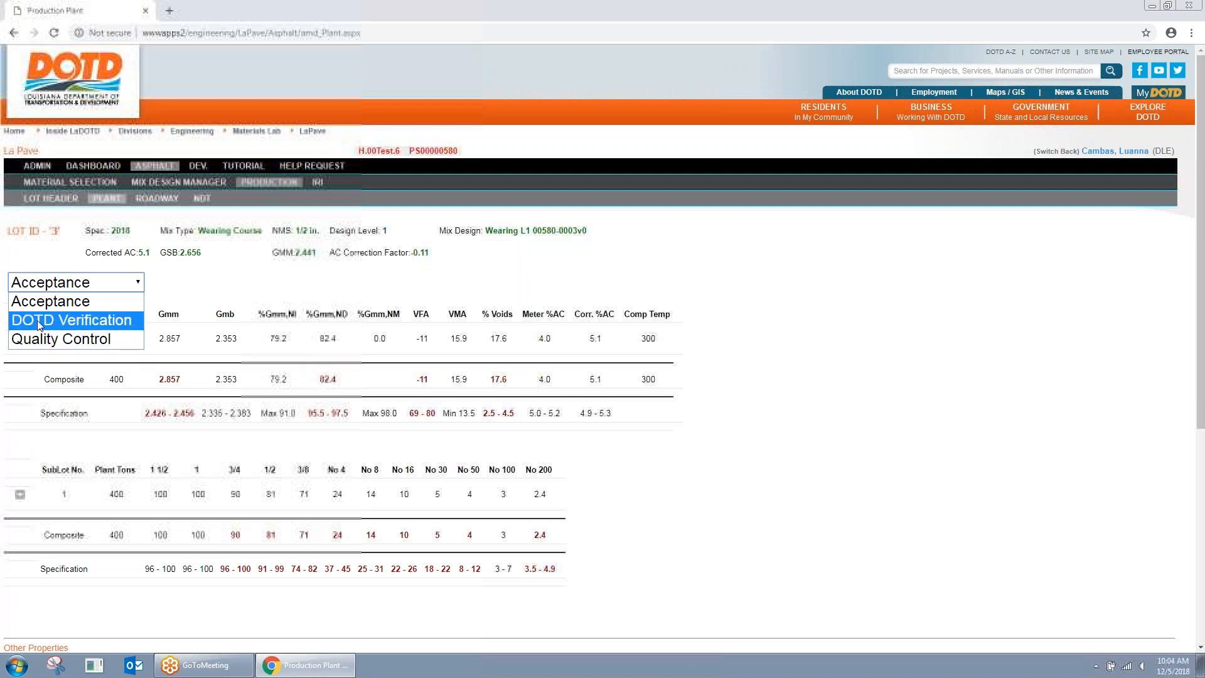
Step: Show the DOTD Verification data set, expand sublot 1, then switch back to the admin account
click(92, 322)
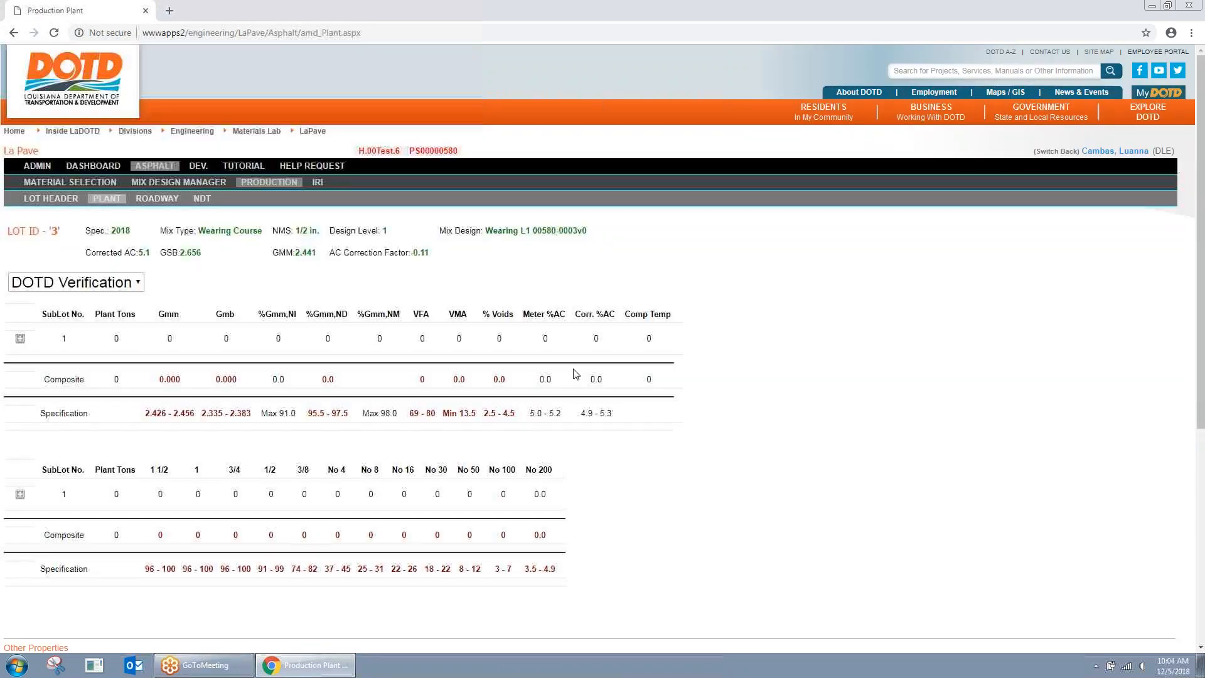
click(20, 339)
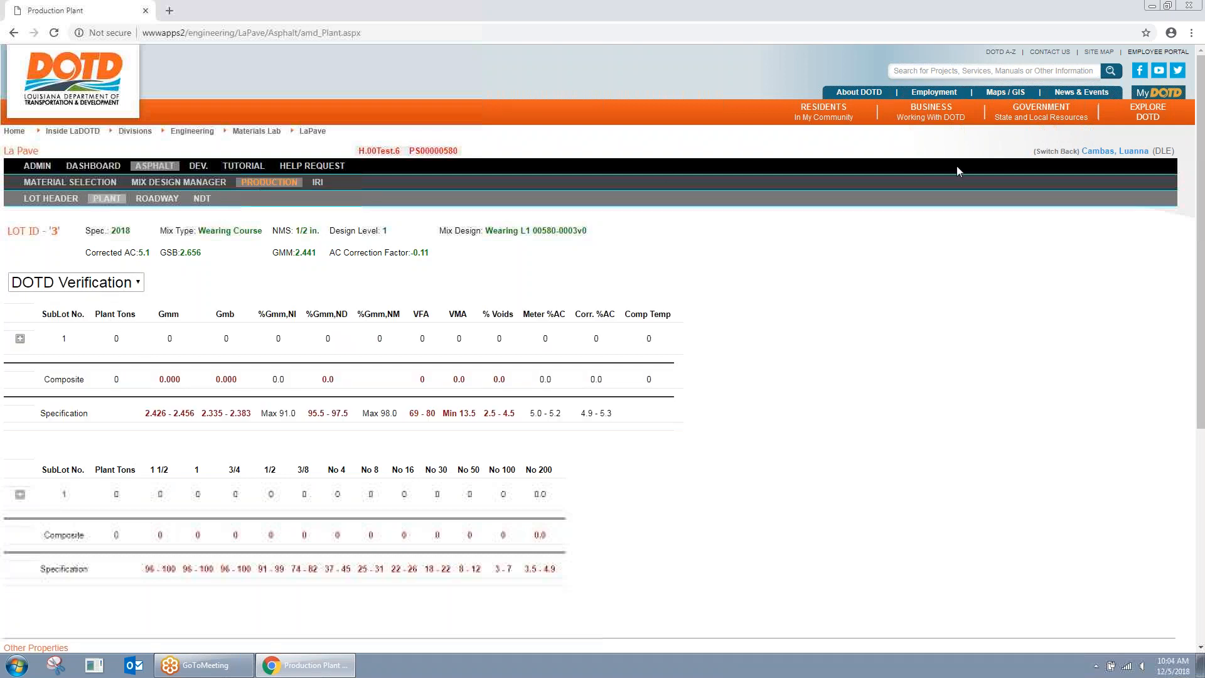
click(1057, 151)
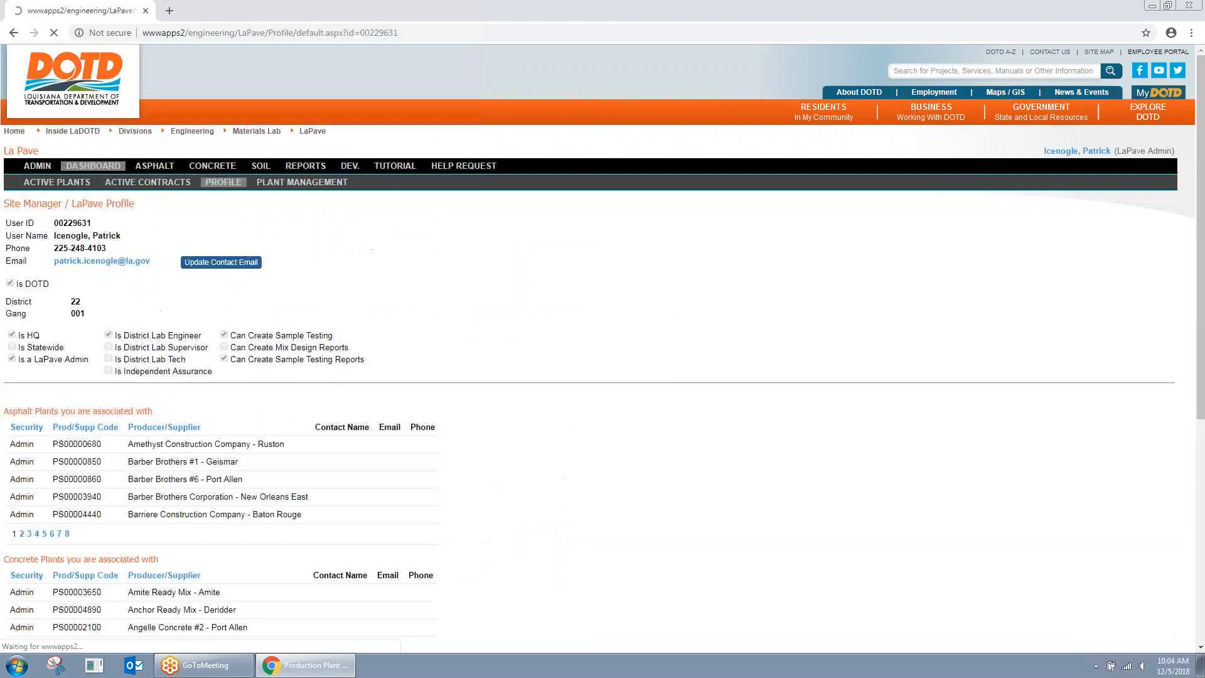
Step: As admin, open Asphalt Production filtered by 'test', choose contract H.00Test.6 and open lot 3
click(157, 166)
click(277, 182)
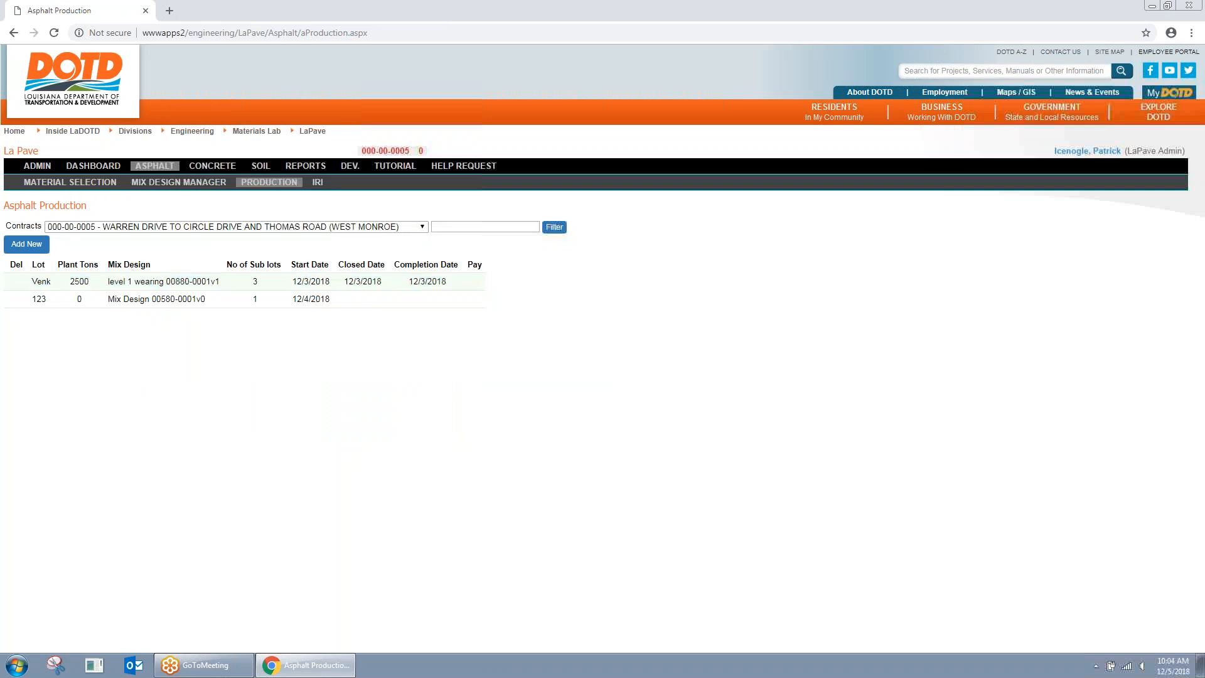
click(480, 226)
click(452, 250)
click(553, 227)
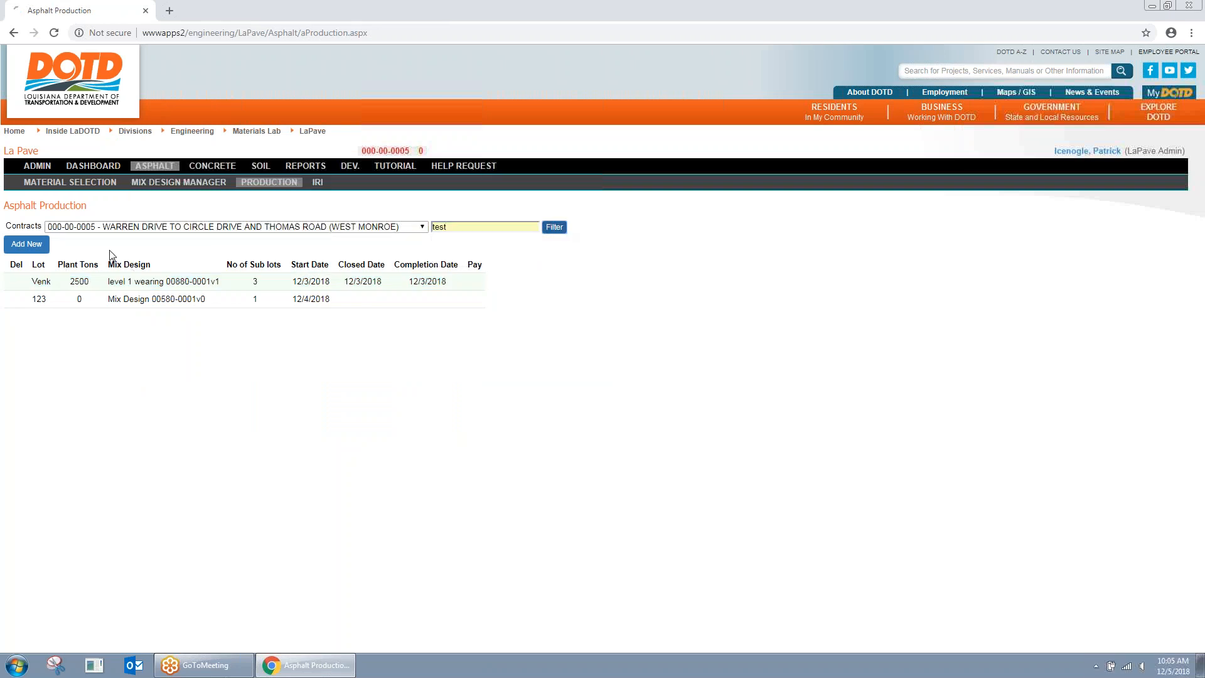
click(137, 226)
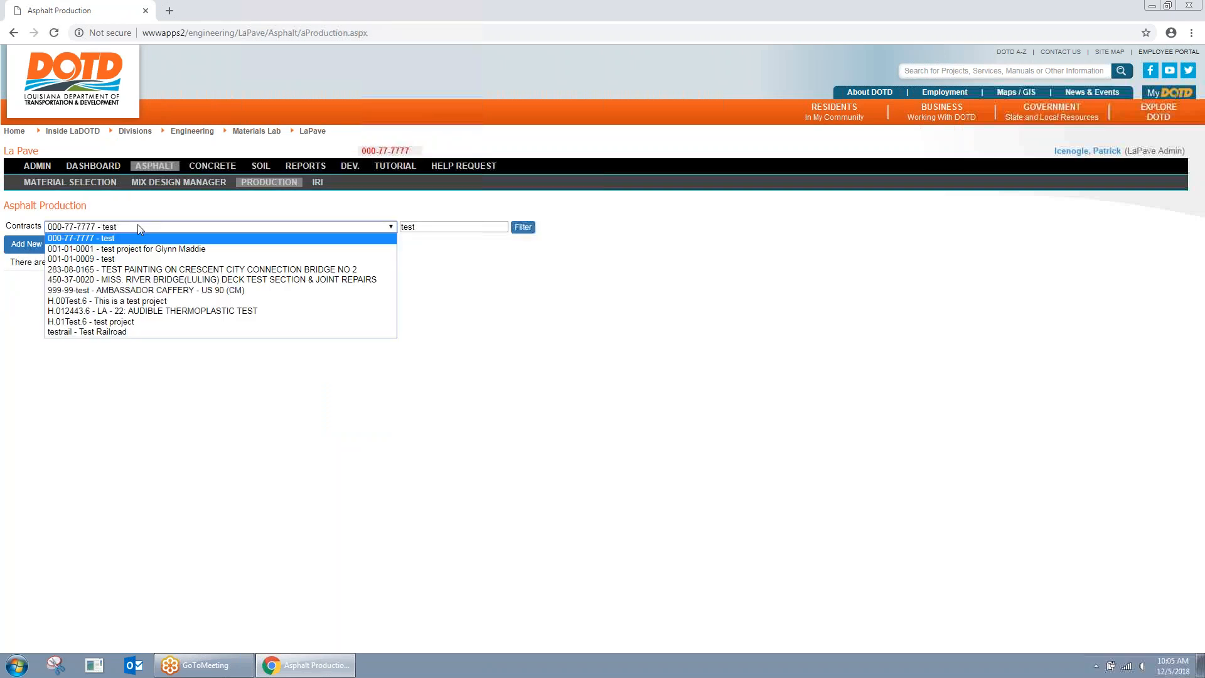
click(122, 301)
click(126, 315)
click(106, 198)
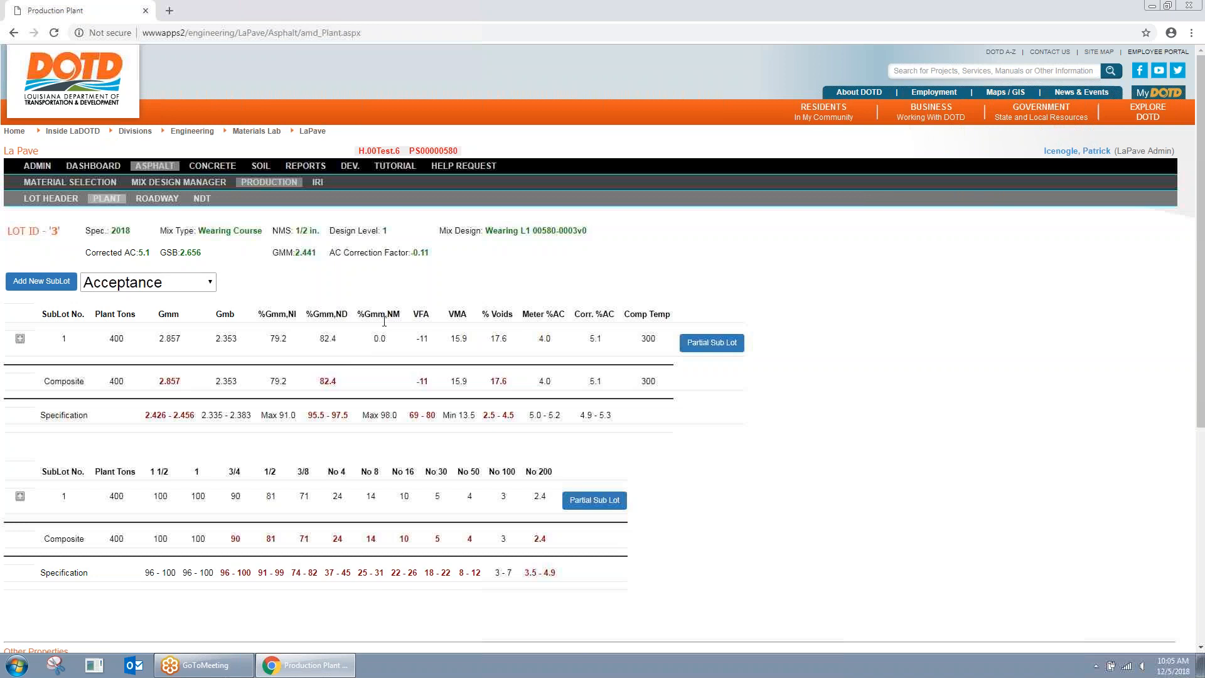
click(177, 284)
click(161, 326)
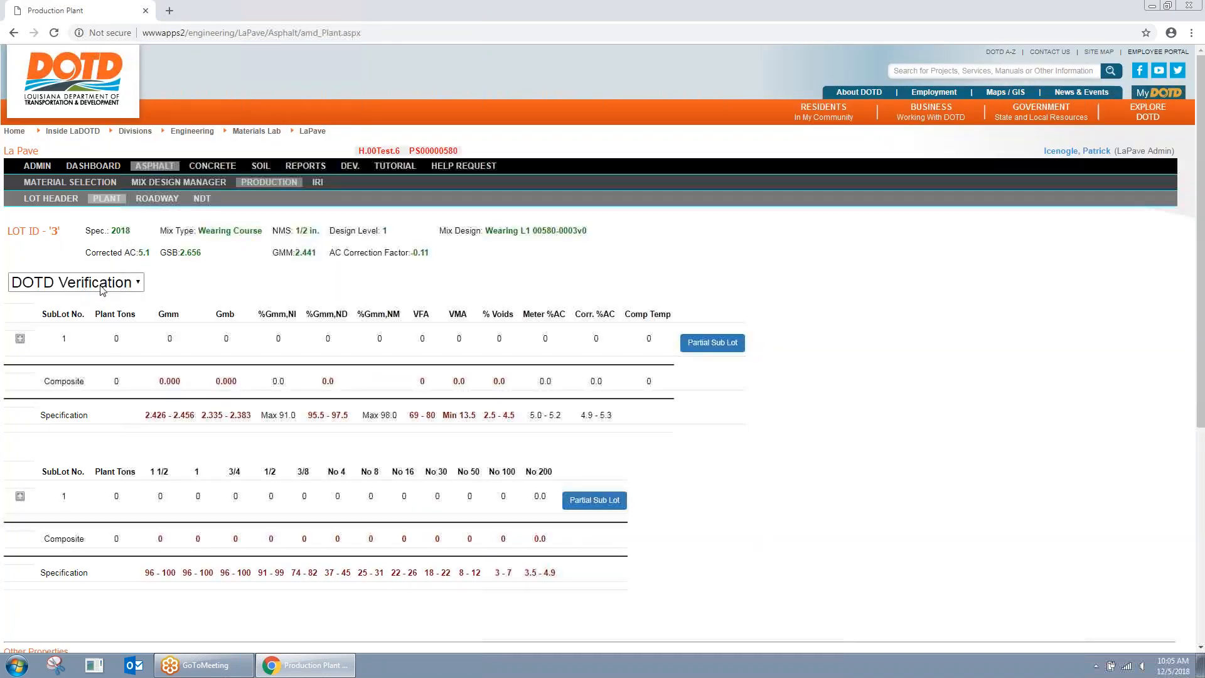
click(700, 346)
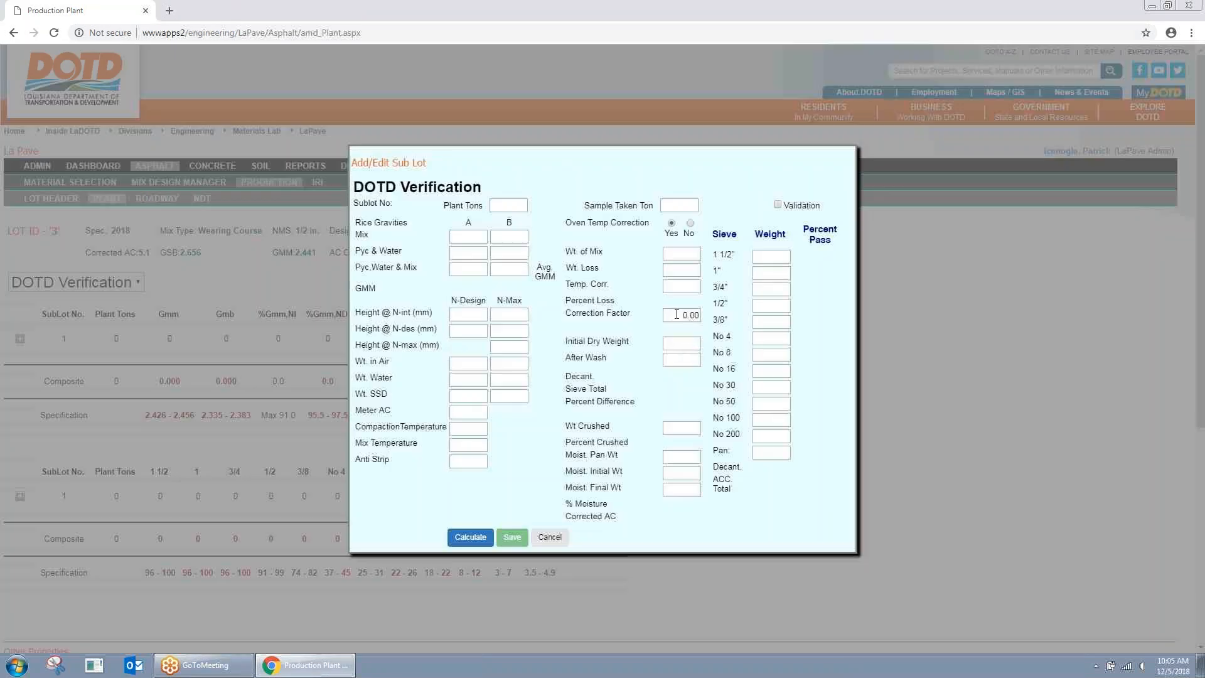
drag(569, 314, 707, 324)
click(699, 336)
click(550, 538)
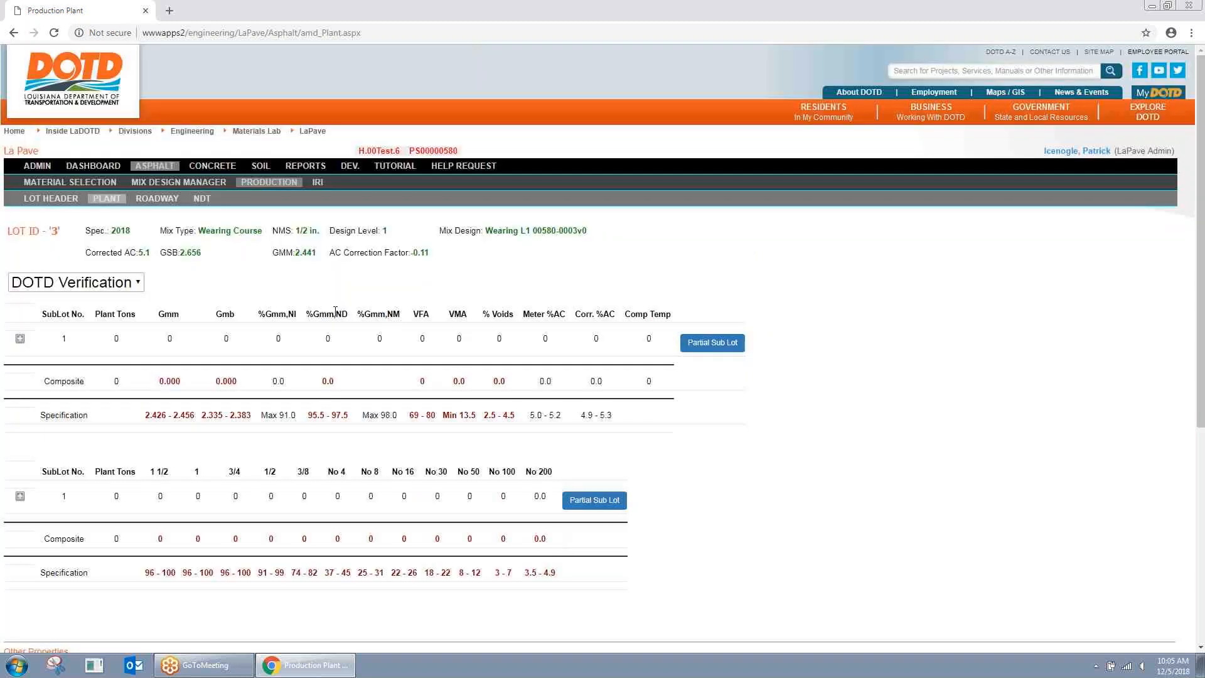
click(20, 339)
click(20, 340)
click(75, 283)
Step: Review sublot 1's Acceptance entry and close it without changes
click(81, 302)
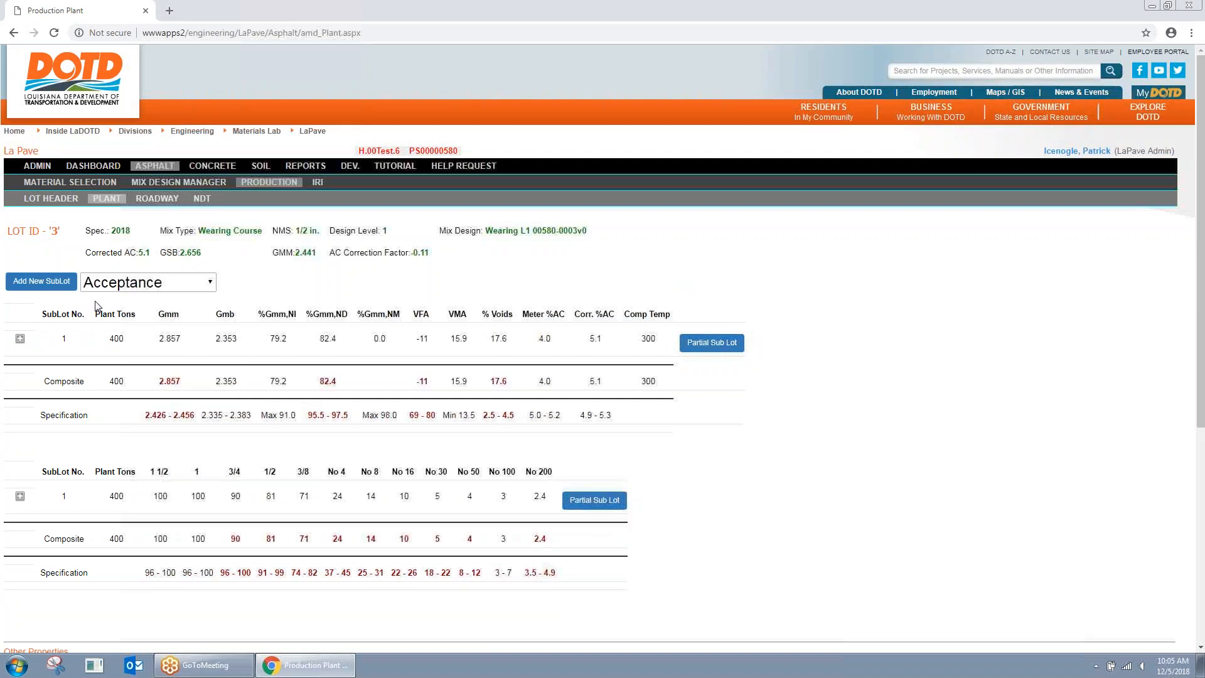
click(20, 340)
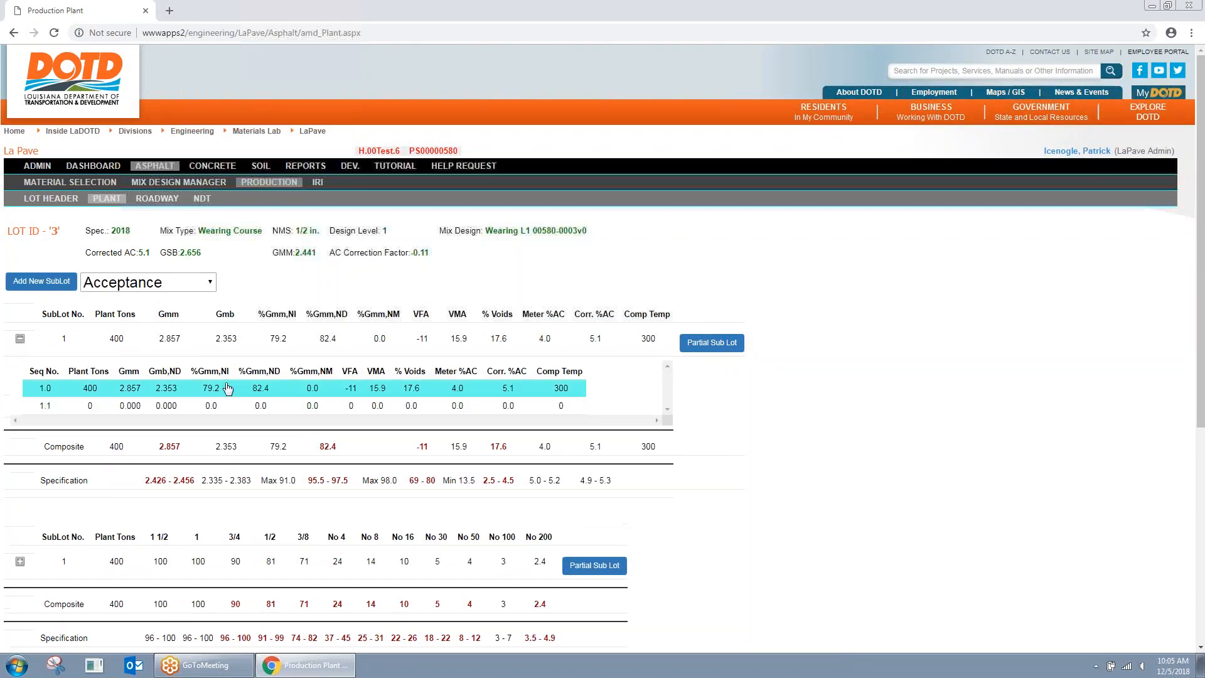
click(231, 390)
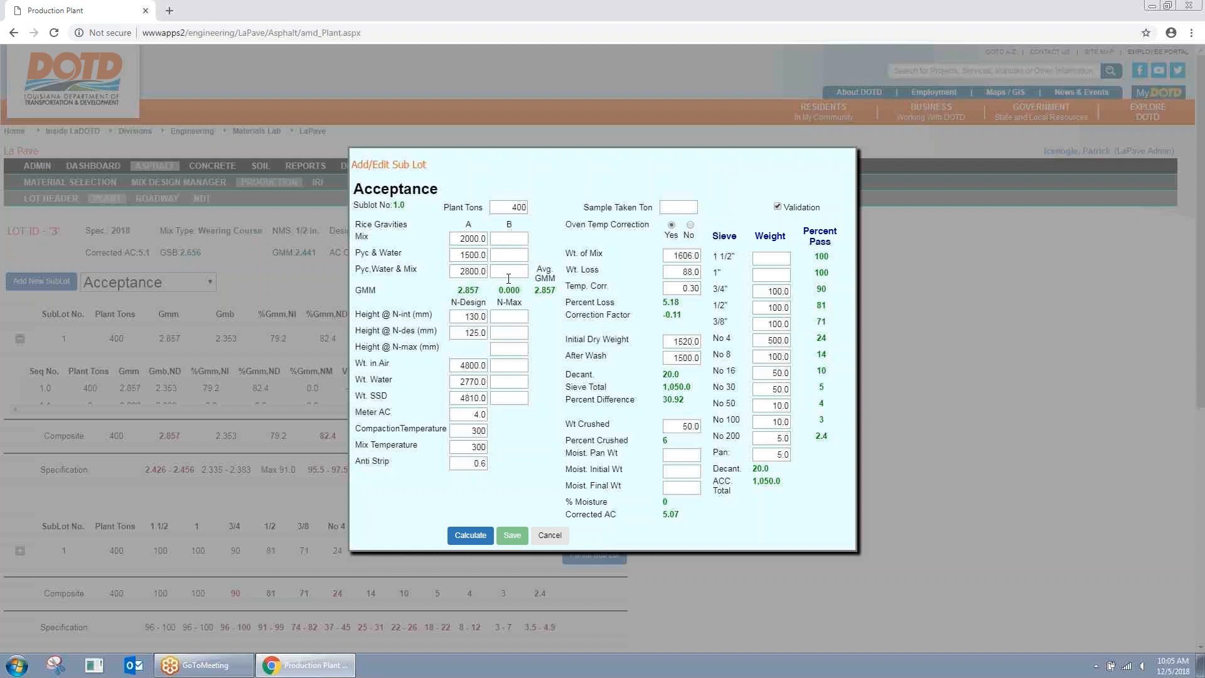
click(550, 535)
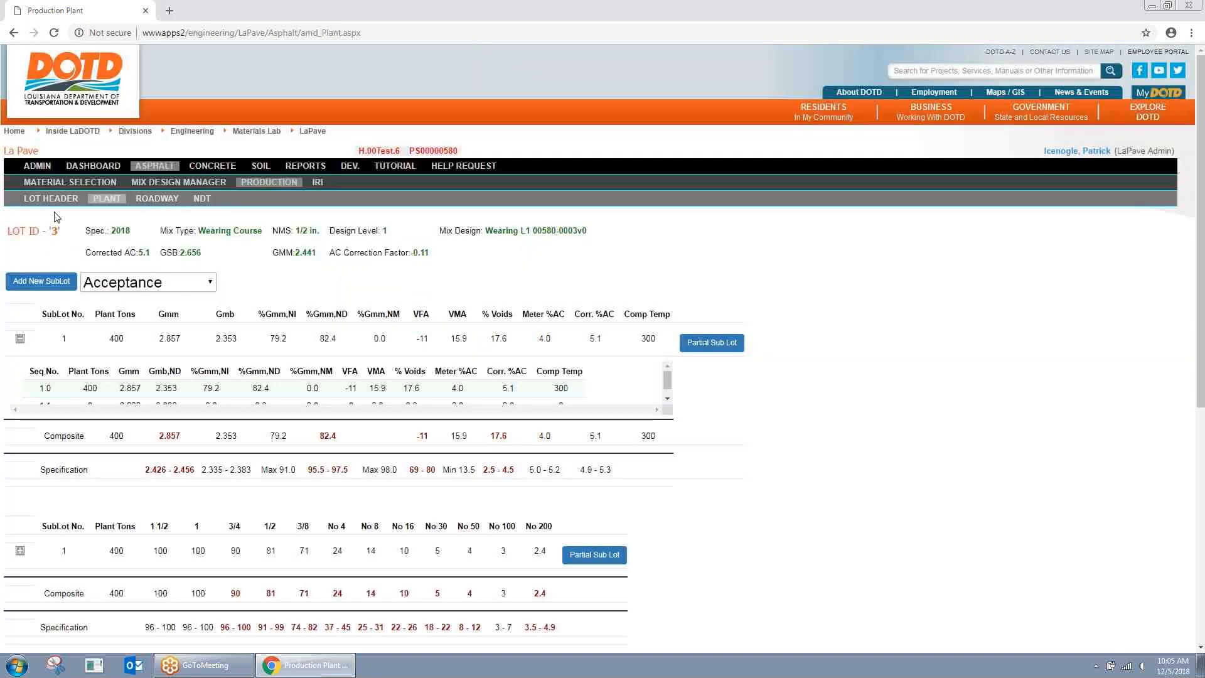
Step: Add a new sublot with 400 Plant Tons, calculate and save it
click(37, 280)
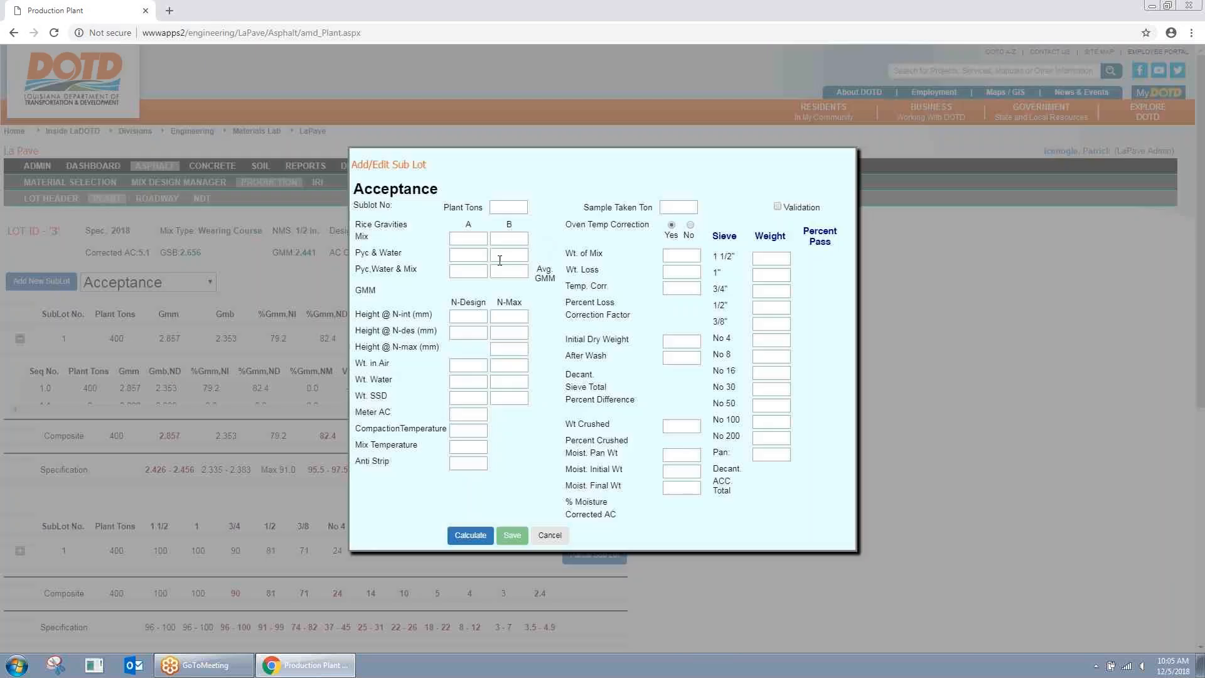
click(505, 207)
click(470, 535)
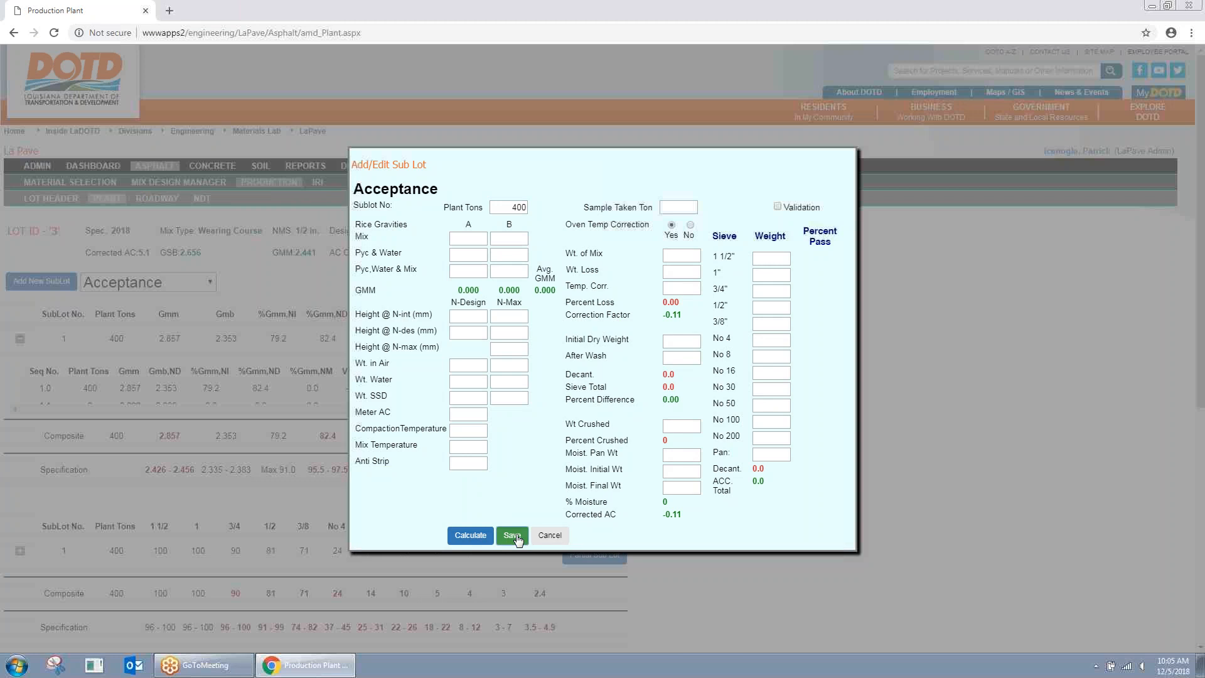
click(512, 535)
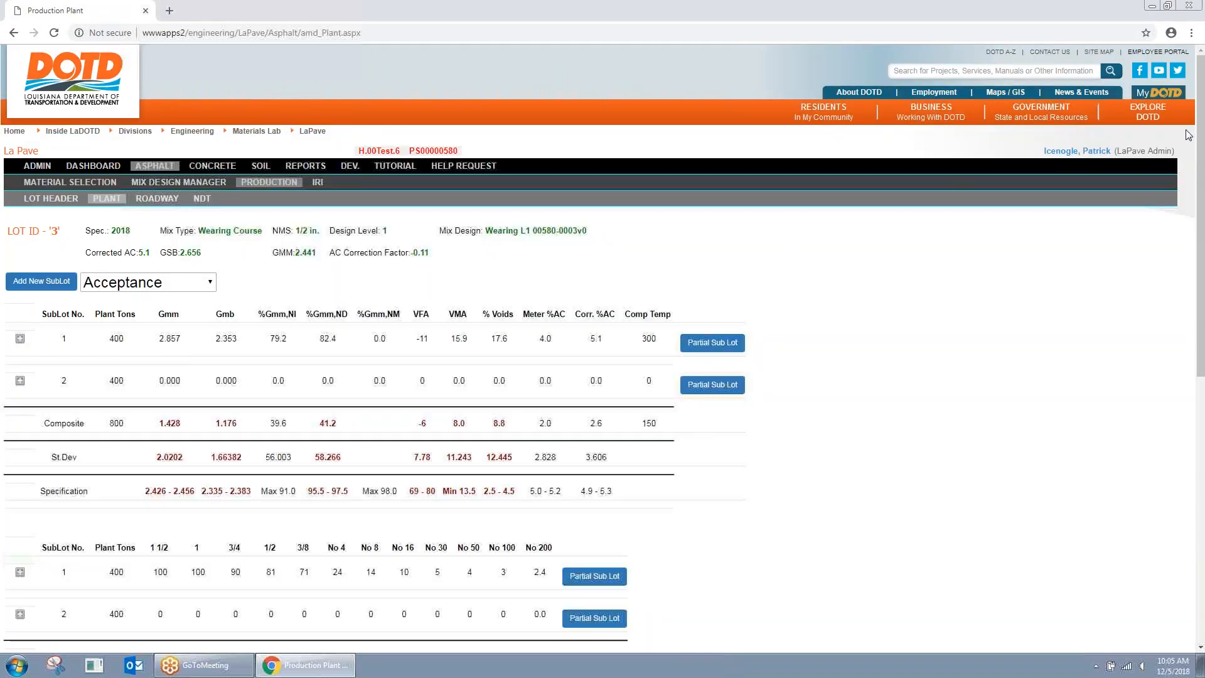
Step: Find the district lab engineer in List of All Users and impersonate them
click(30, 168)
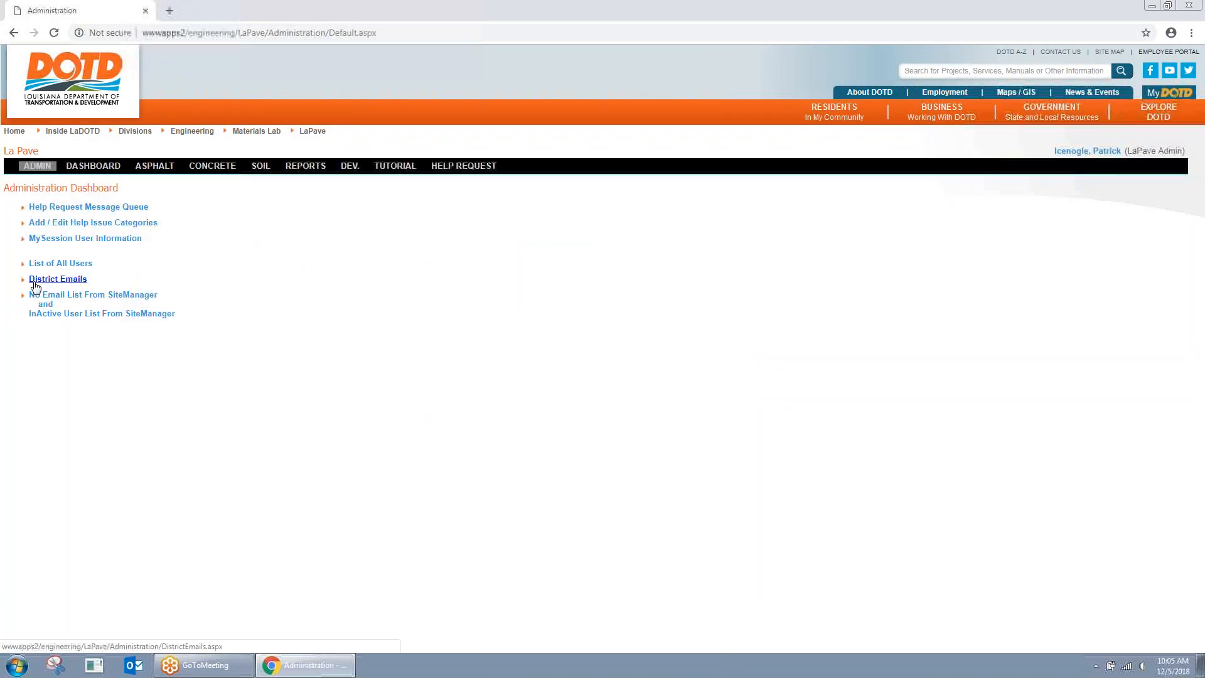
click(55, 264)
click(151, 209)
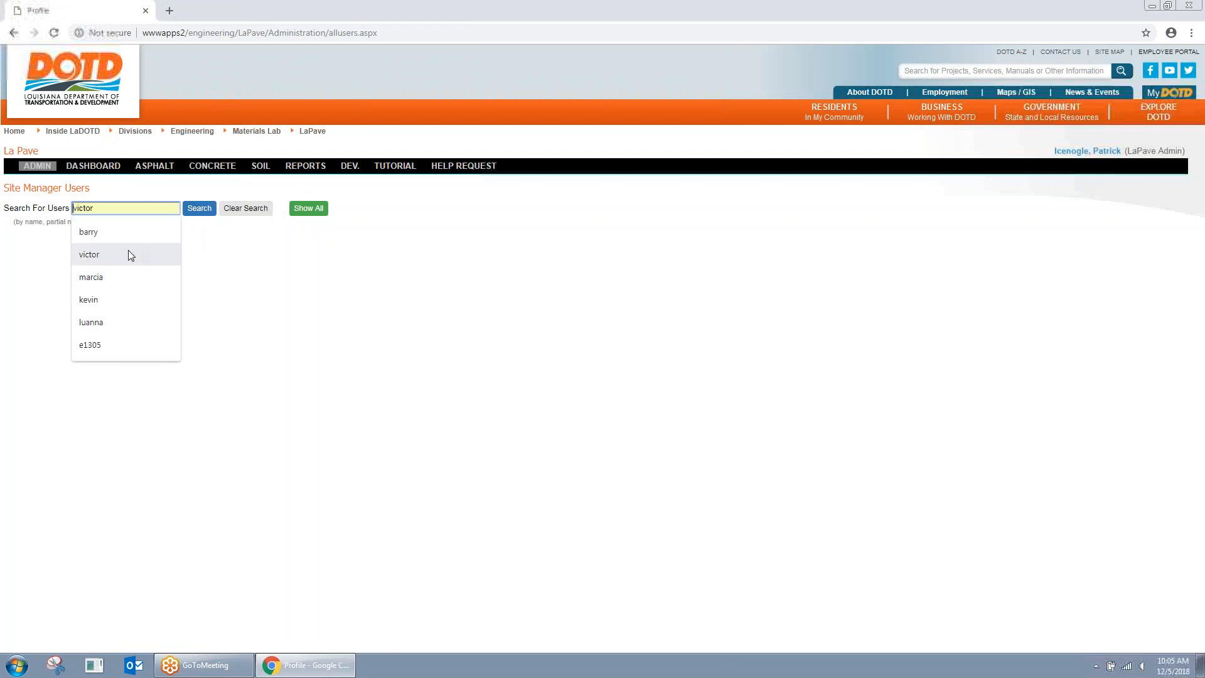
click(112, 321)
click(198, 208)
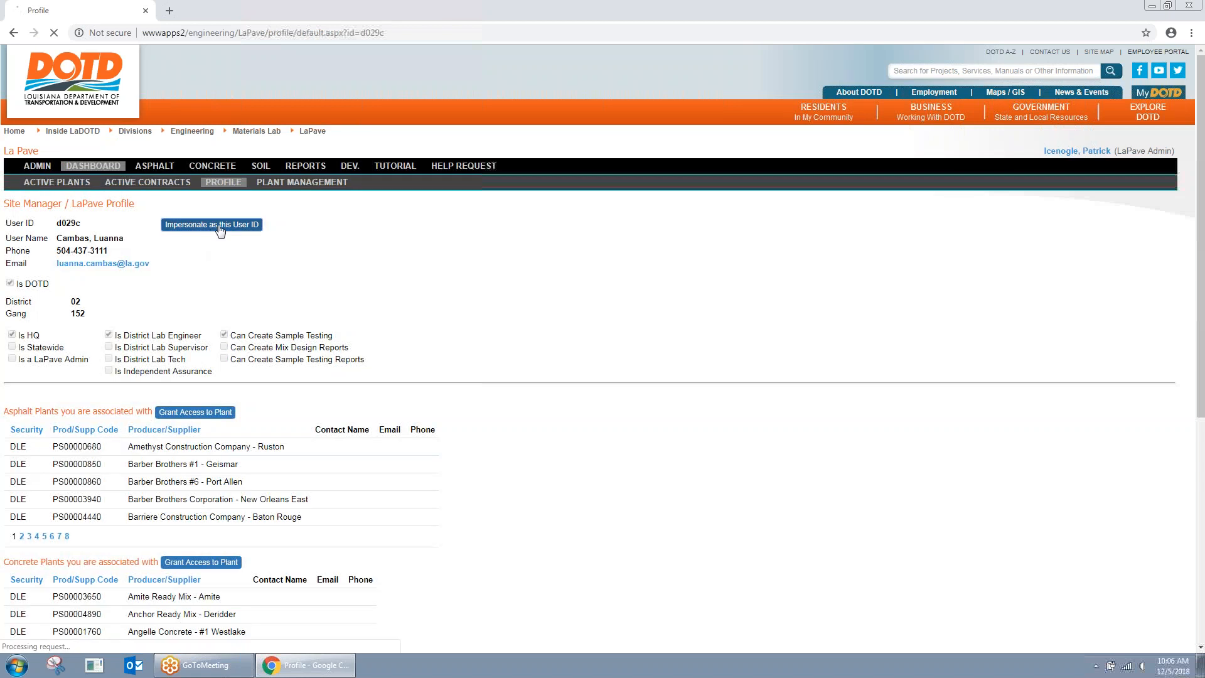
click(227, 230)
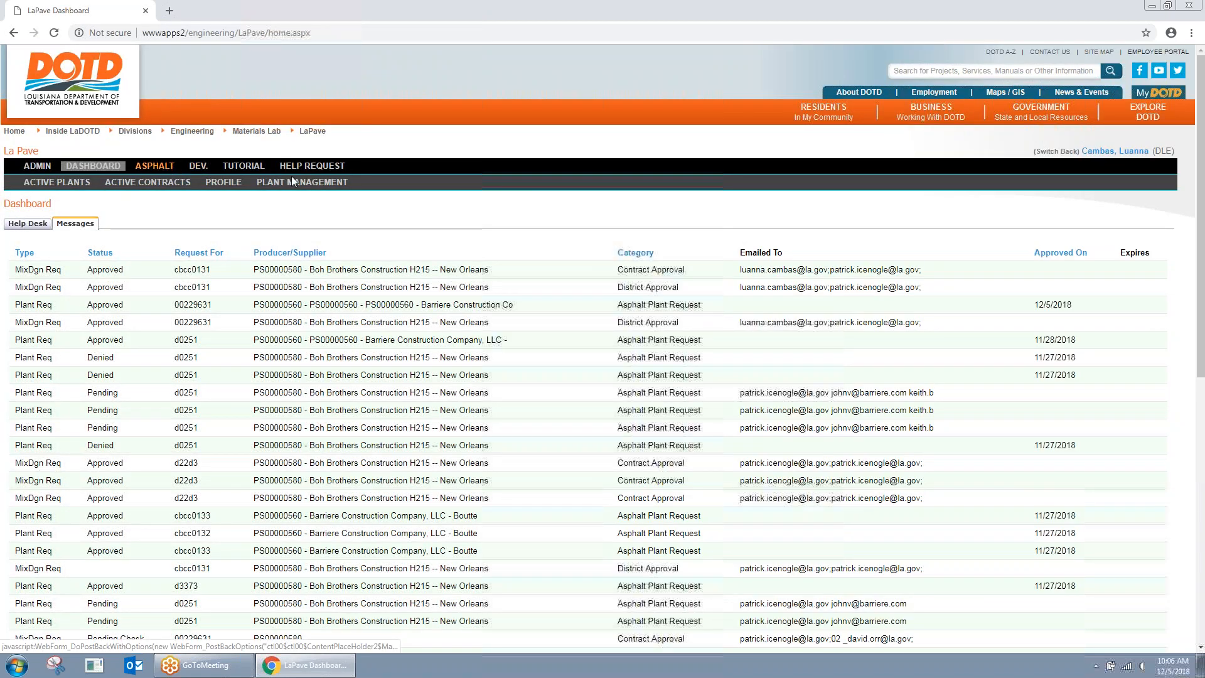
Step: Open Asphalt Production, filter by 'test', choose contract H.00Test.6 and open lot 3's header
click(155, 166)
click(276, 182)
click(501, 227)
click(468, 249)
click(553, 228)
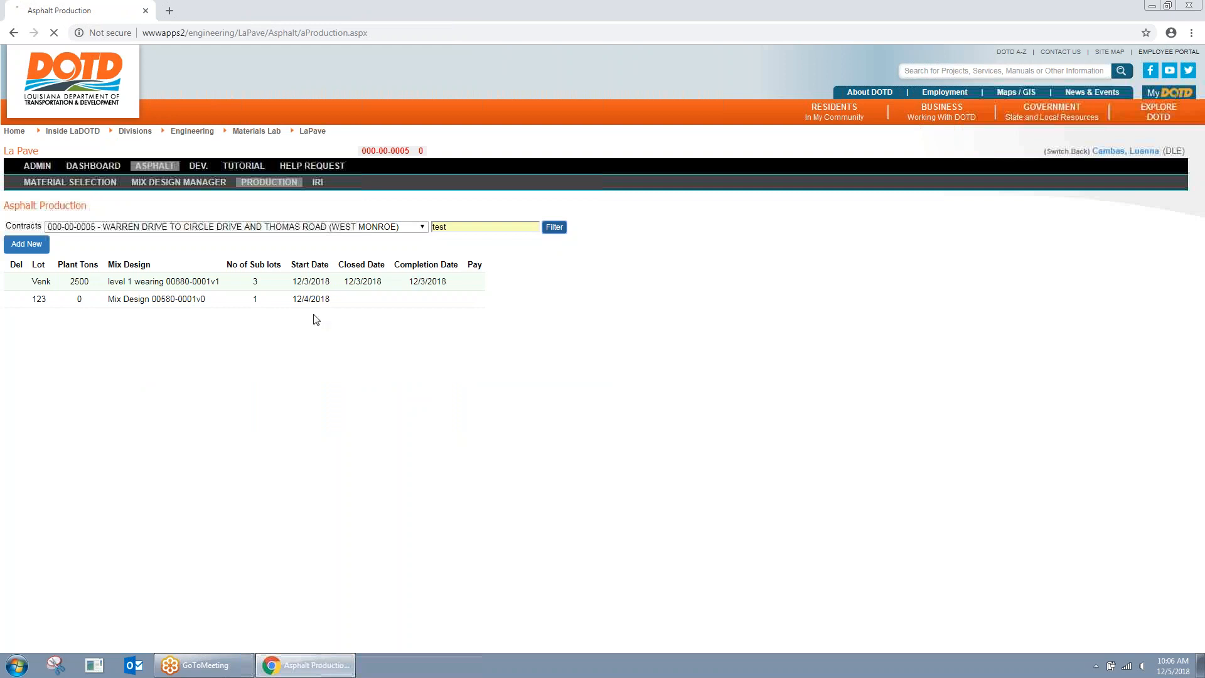
click(164, 234)
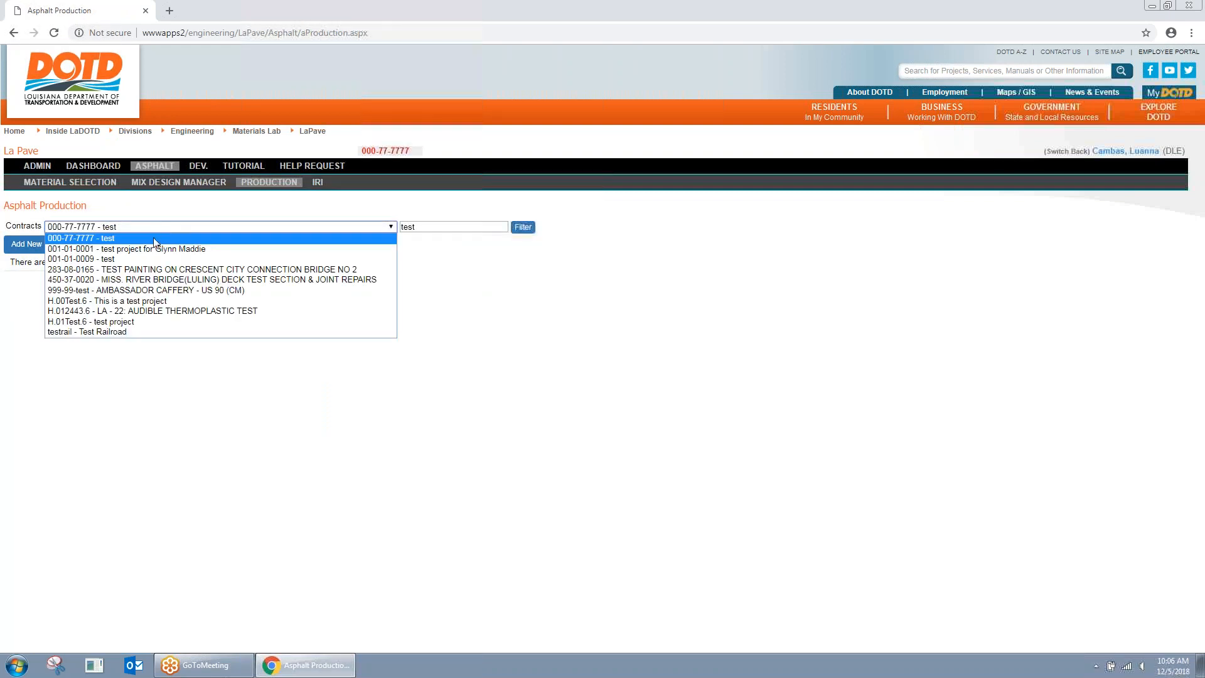
click(126, 304)
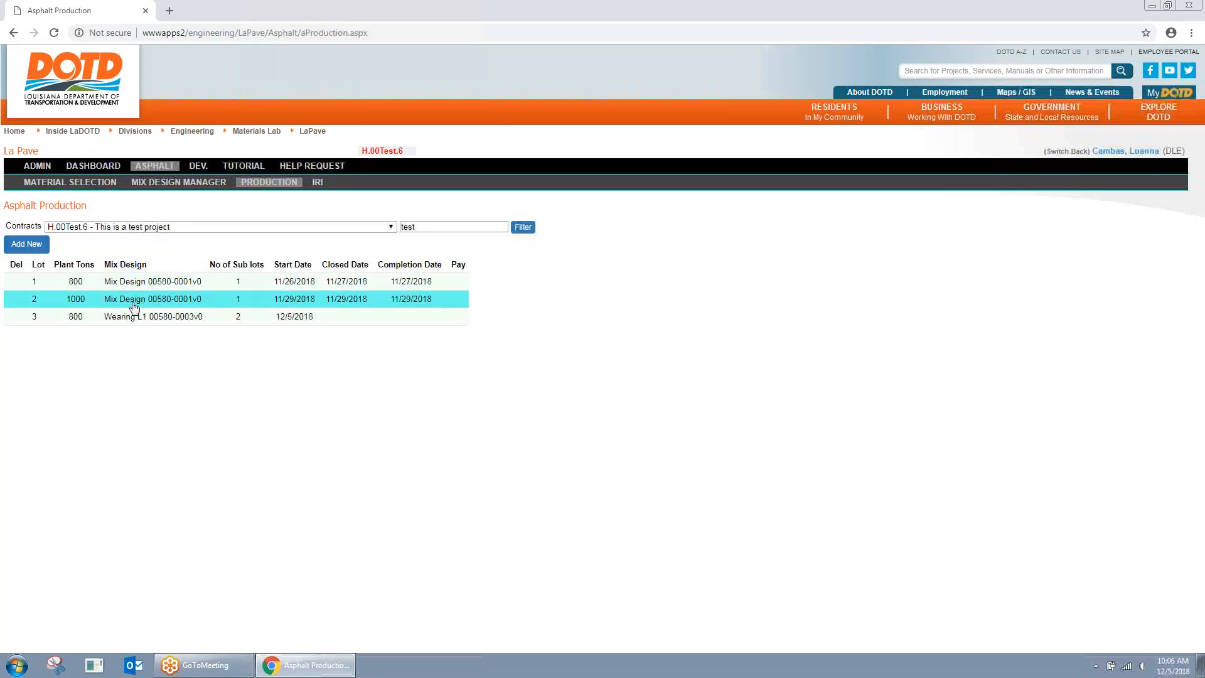
click(135, 320)
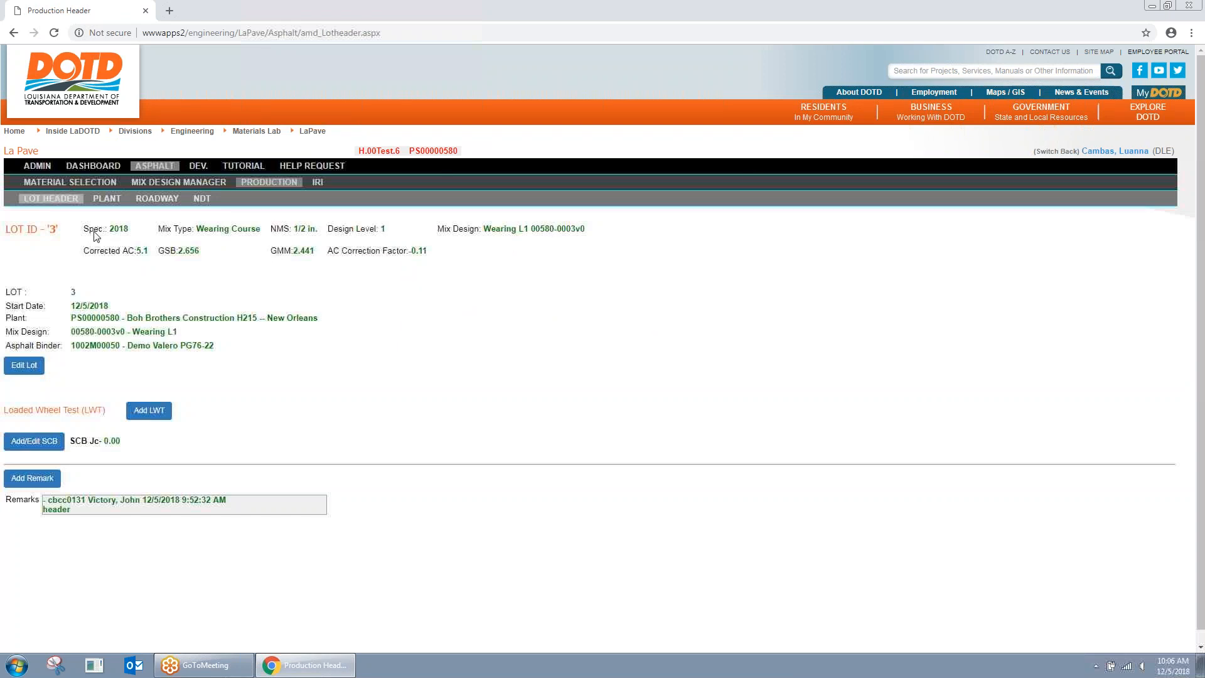
Step: Open SubLot 2's acceptance entry on the Plant tab and enable Validation
click(104, 199)
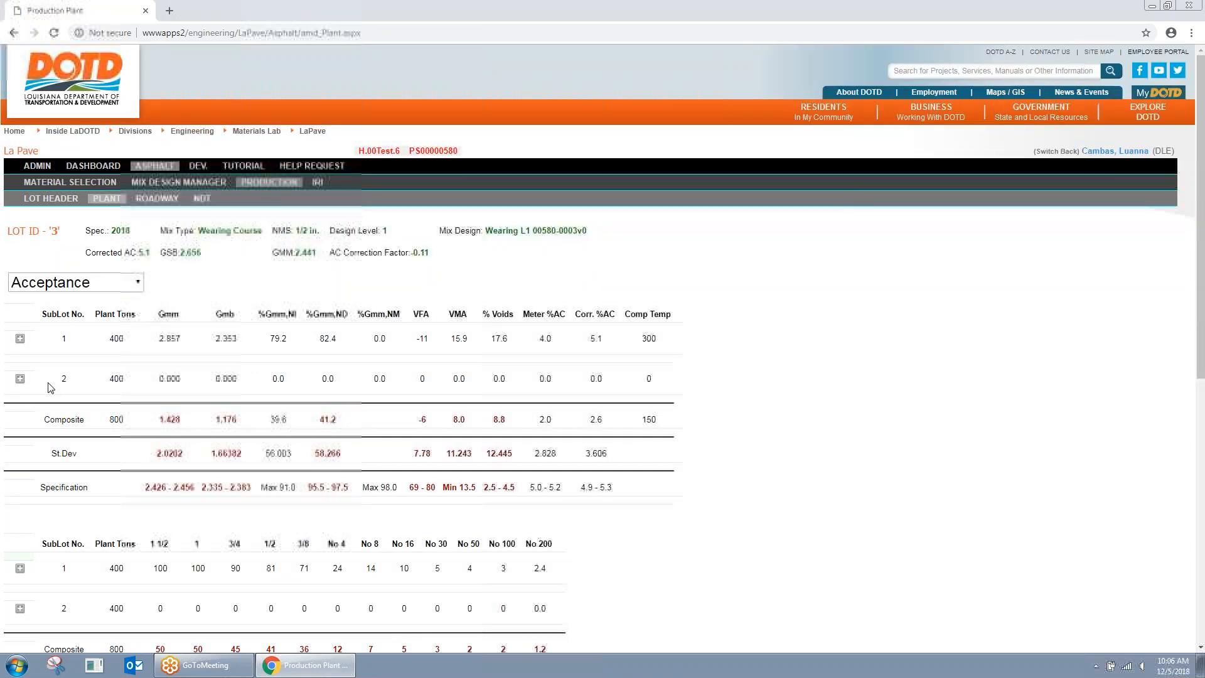
click(20, 379)
click(262, 427)
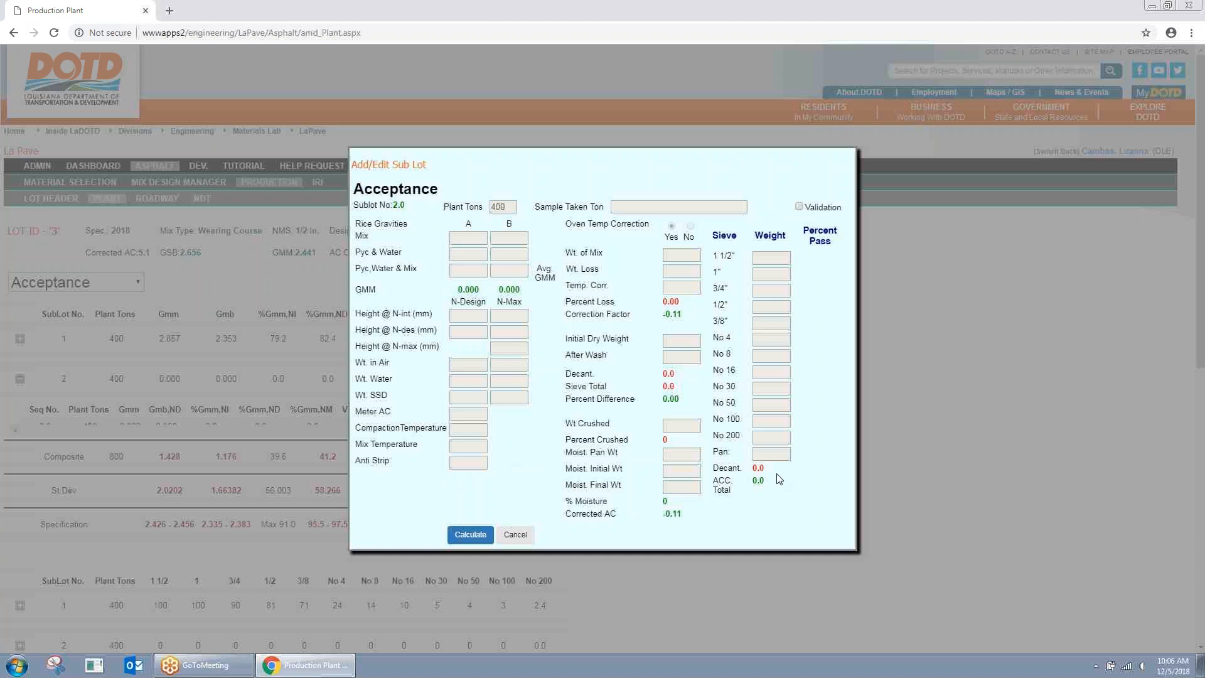
click(799, 207)
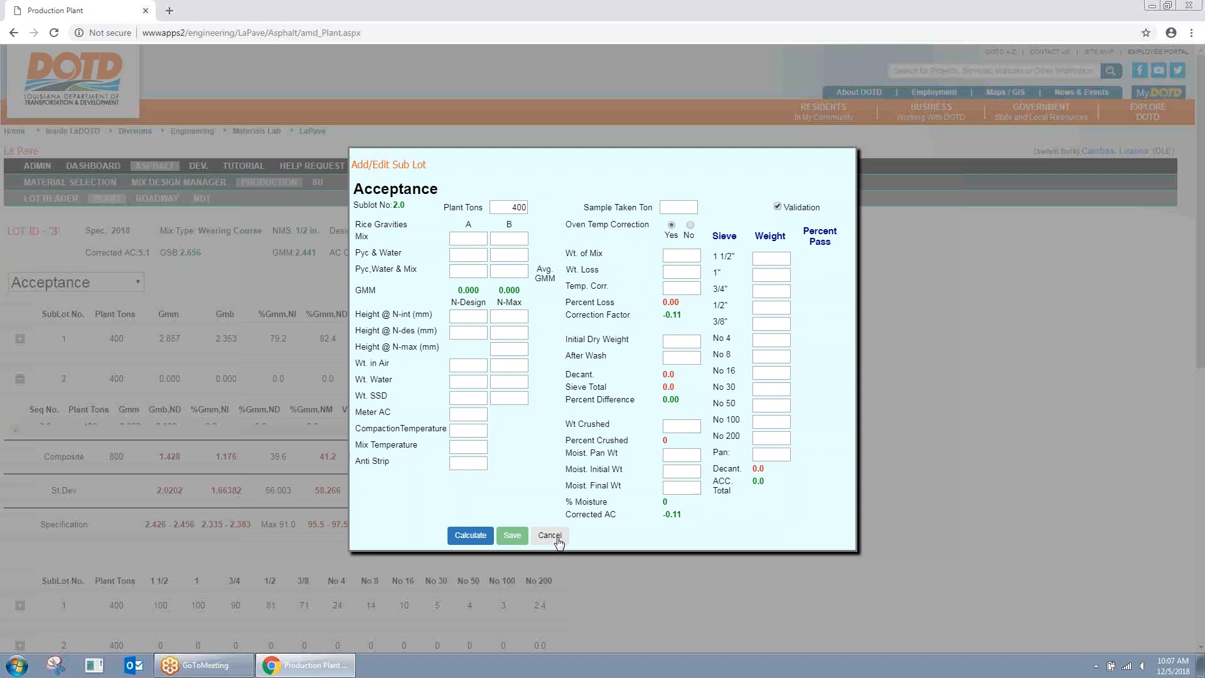
Step: Enter Mix A 2000, Pyc/Water 1500/2800, heights 130/125, weights 4800/2770/4810, AC 4, temperatures 300, Anti Strip 0.6
click(461, 239)
click(479, 253)
click(479, 253)
click(468, 271)
click(458, 295)
click(481, 314)
click(470, 339)
click(467, 355)
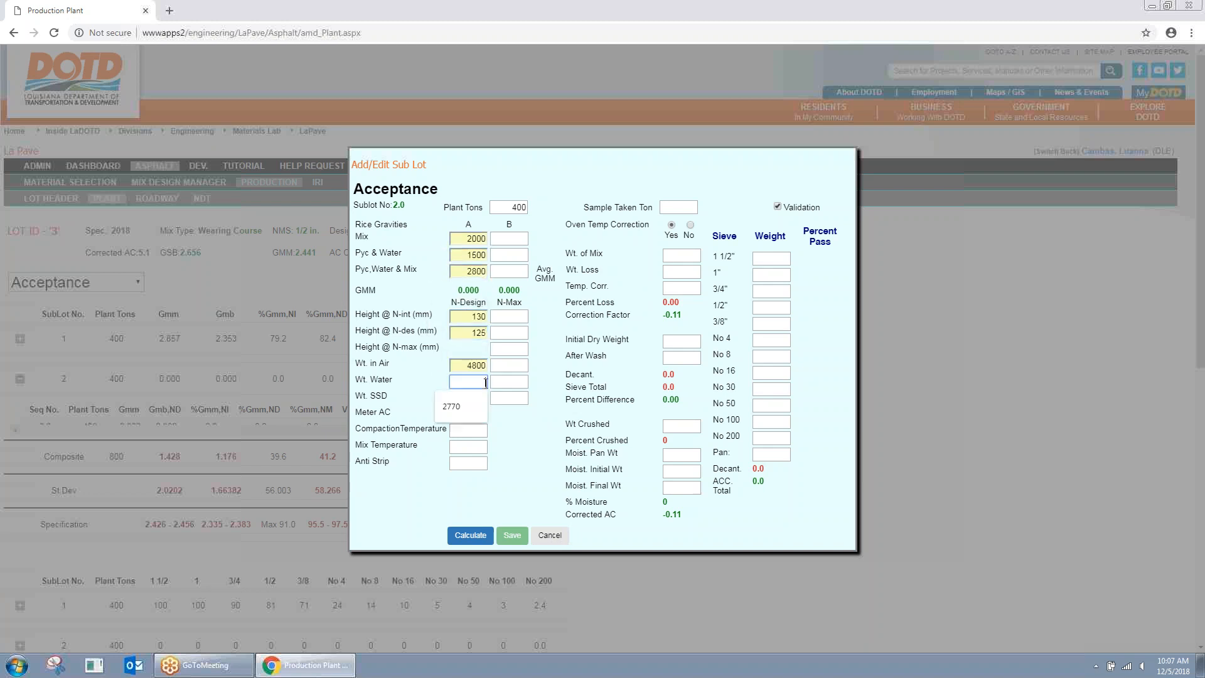
click(478, 399)
click(469, 420)
click(469, 415)
click(466, 440)
click(471, 432)
click(476, 452)
click(467, 456)
click(468, 463)
Step: Enter Wt. of Mix 1606, Loss 88, Temp. Corr. 0.3, dry/wash 1520/1500, Crushed 50, sieves 100; calculate and save
click(681, 255)
click(674, 280)
click(684, 295)
click(686, 312)
click(683, 341)
click(687, 365)
click(685, 358)
click(667, 383)
click(681, 426)
click(676, 447)
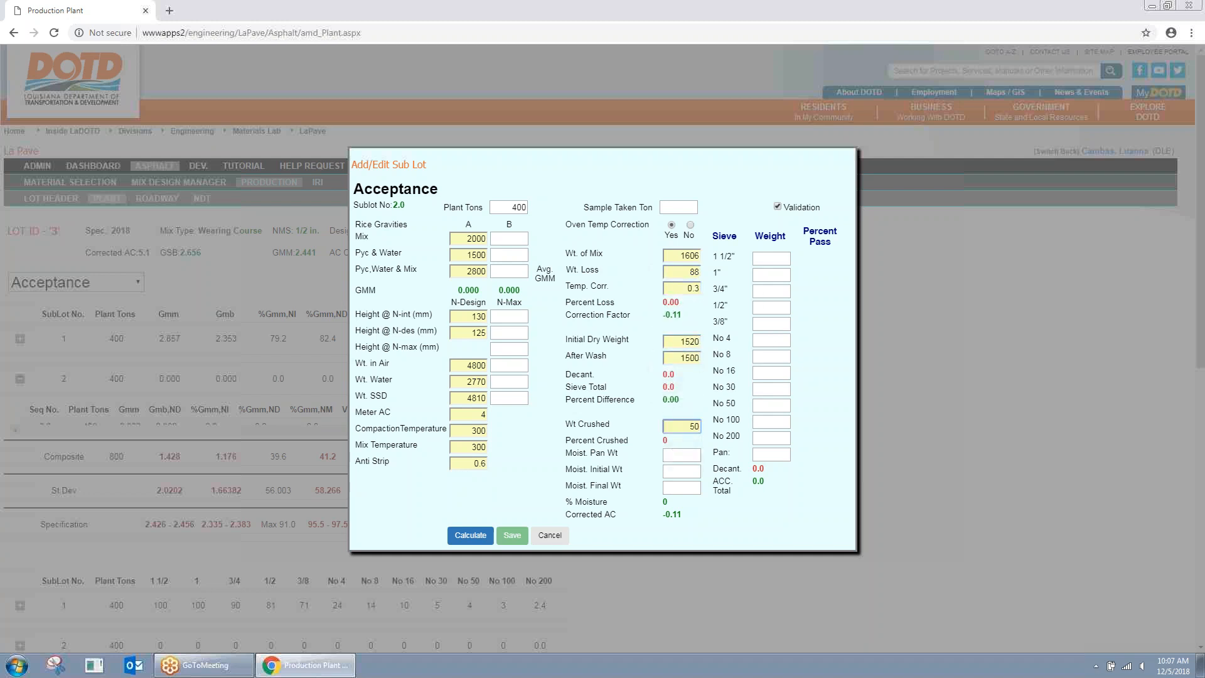
click(767, 292)
click(769, 317)
click(771, 324)
click(770, 349)
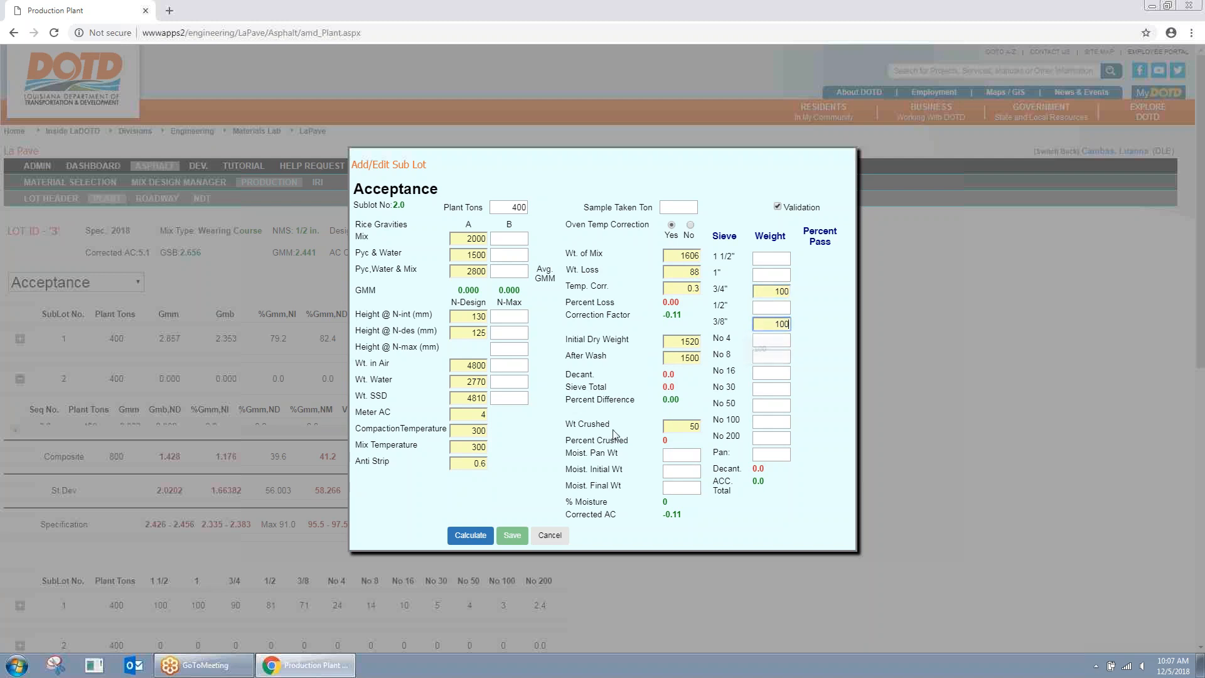
click(464, 538)
click(512, 535)
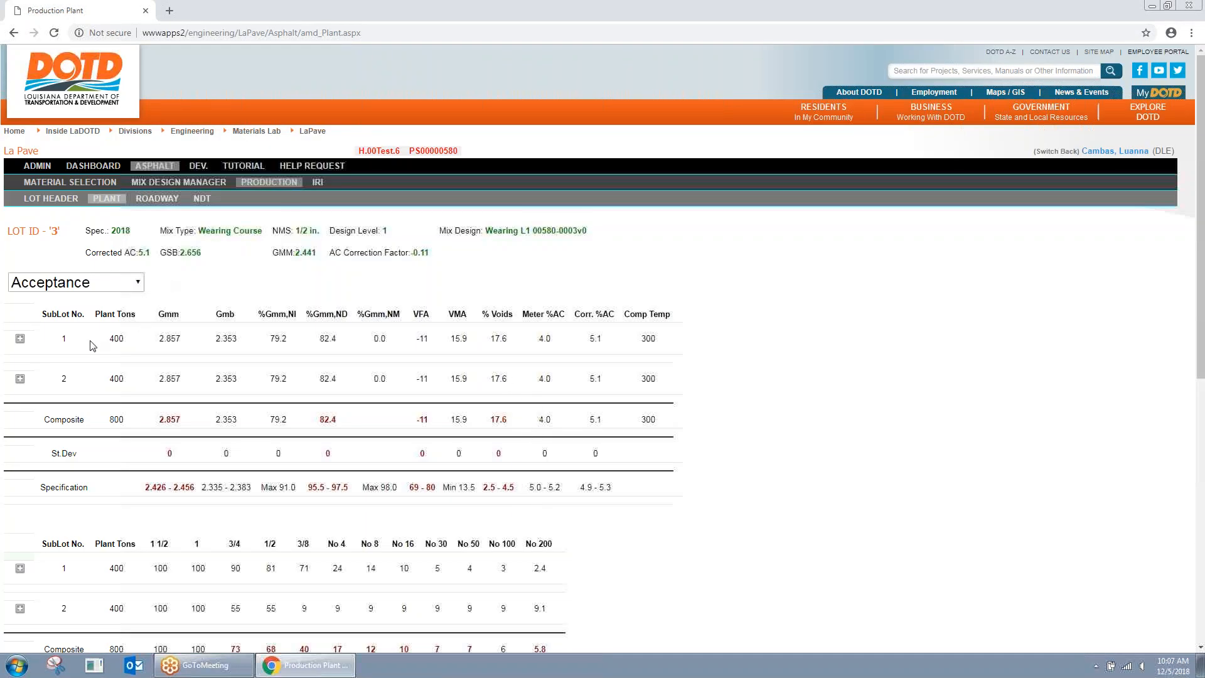
Step: Review SubLot 1's entry toggling Validation, cancel without saving, then show lot 3's Roadway cores
click(20, 338)
click(177, 394)
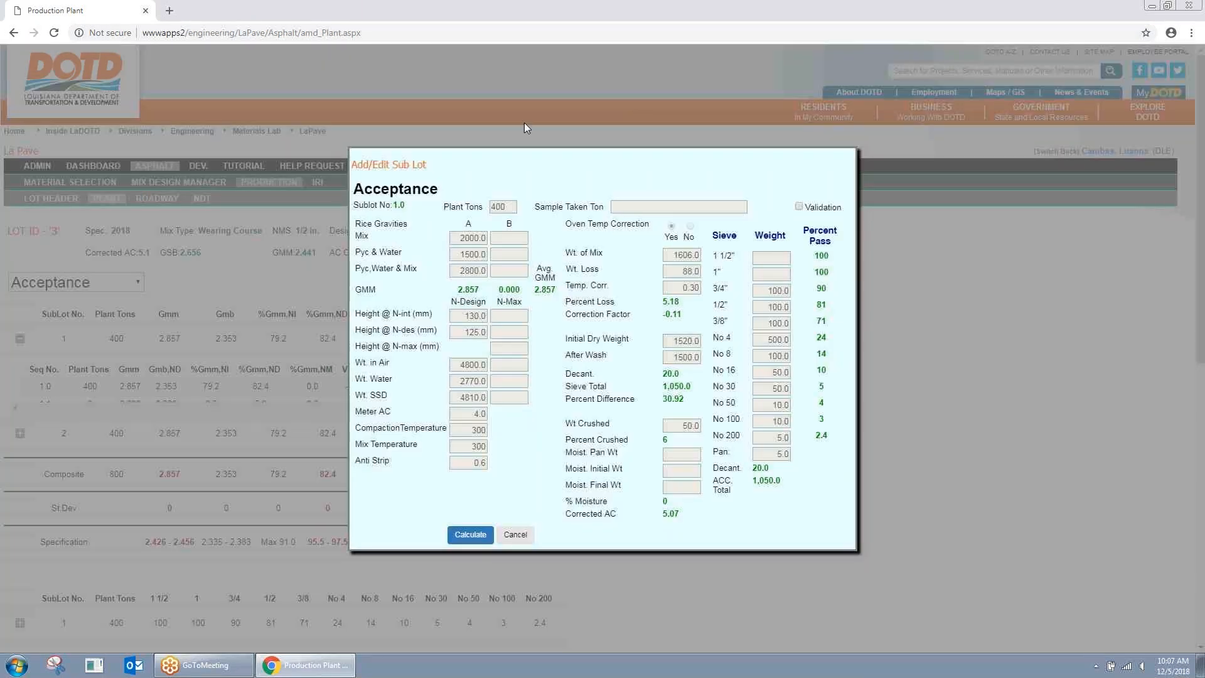
click(798, 207)
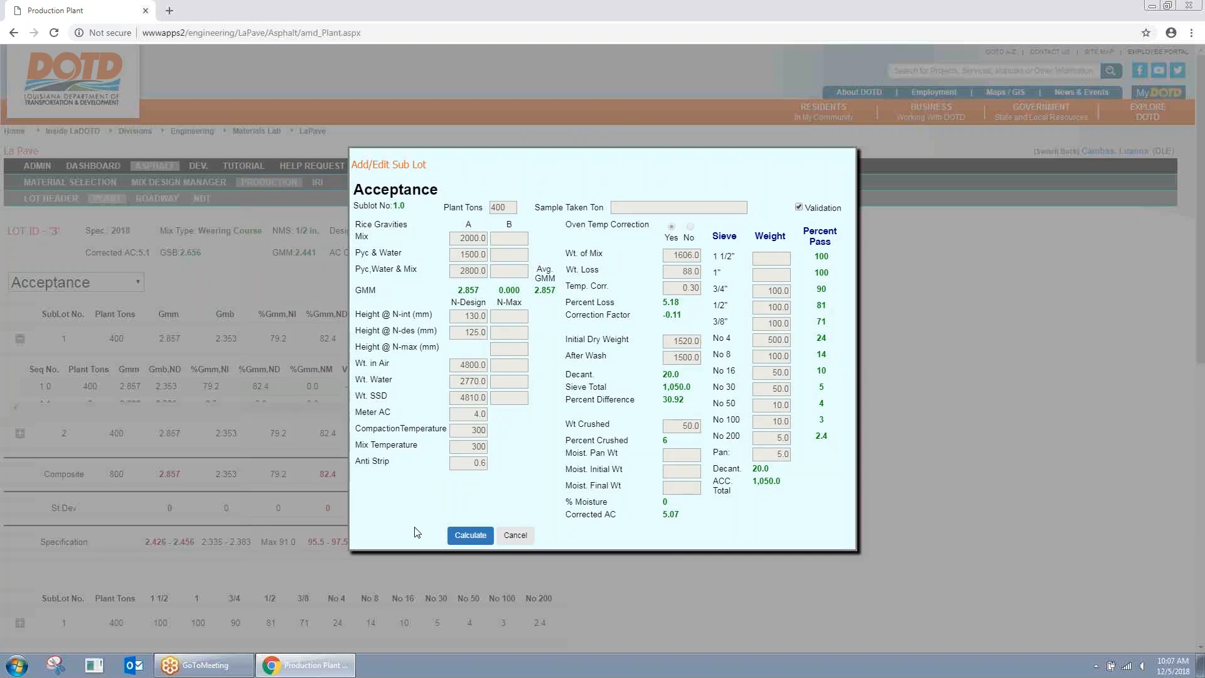
click(798, 207)
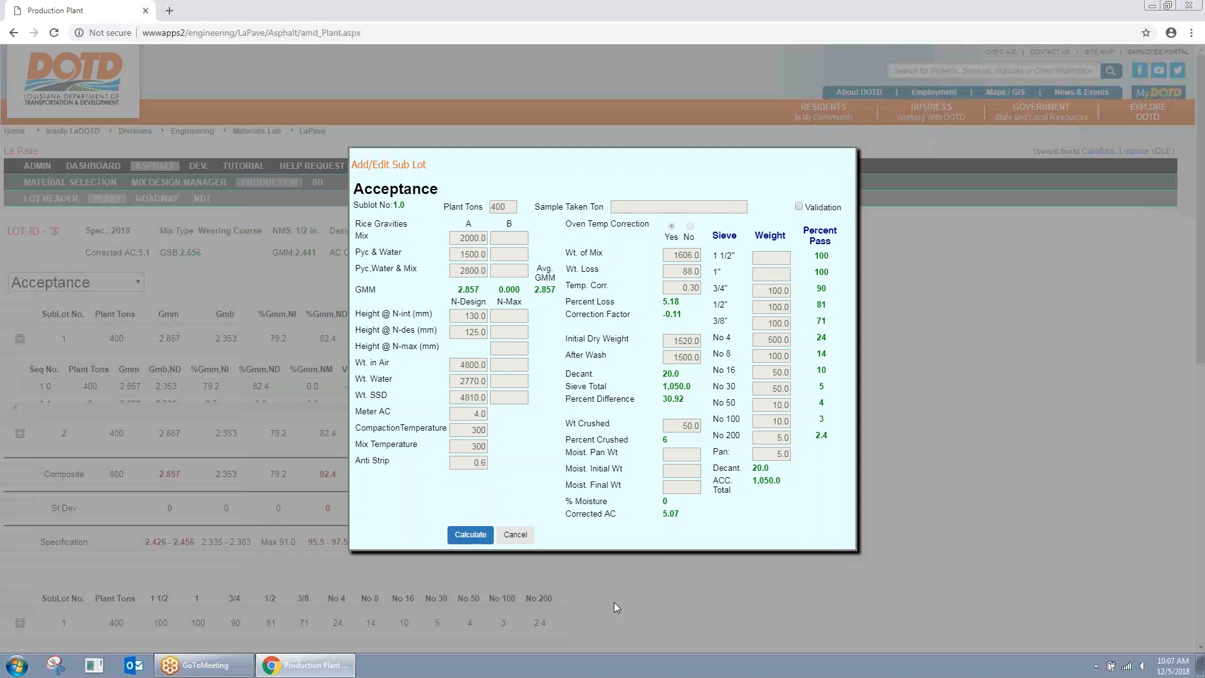
click(523, 542)
click(19, 339)
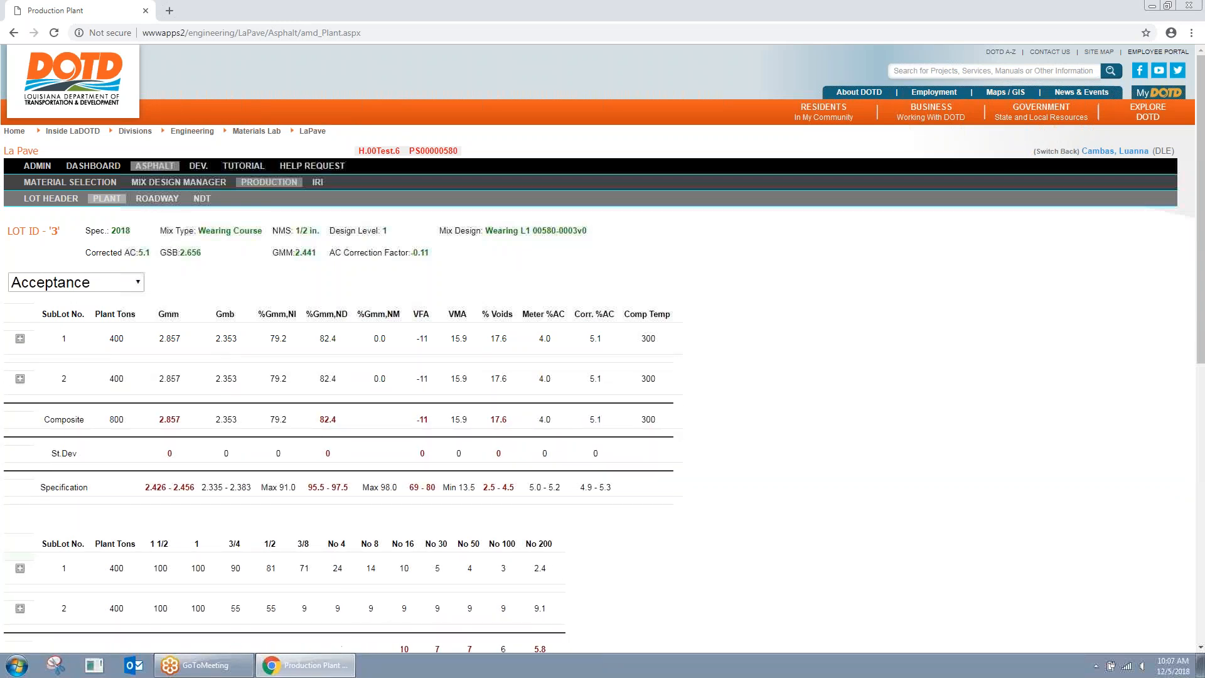
click(155, 199)
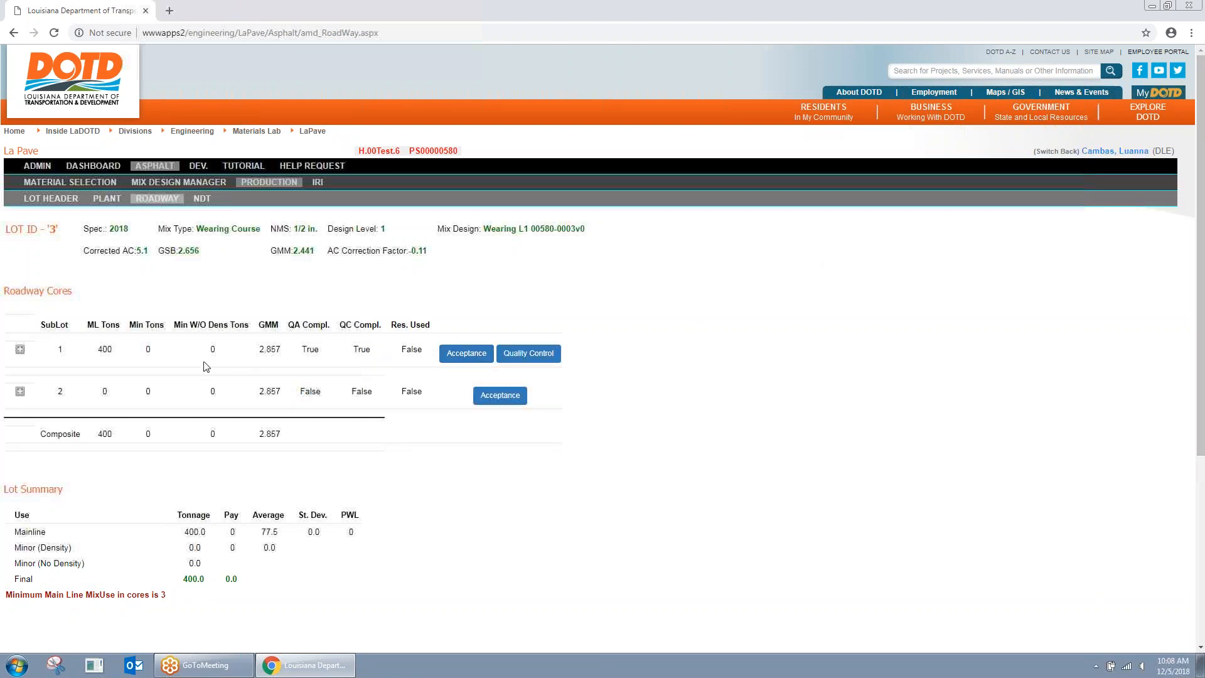
Step: Open sublot 2's acceptance core with 400 main line tons, ML Wearing, core name 1 and station 1
click(475, 358)
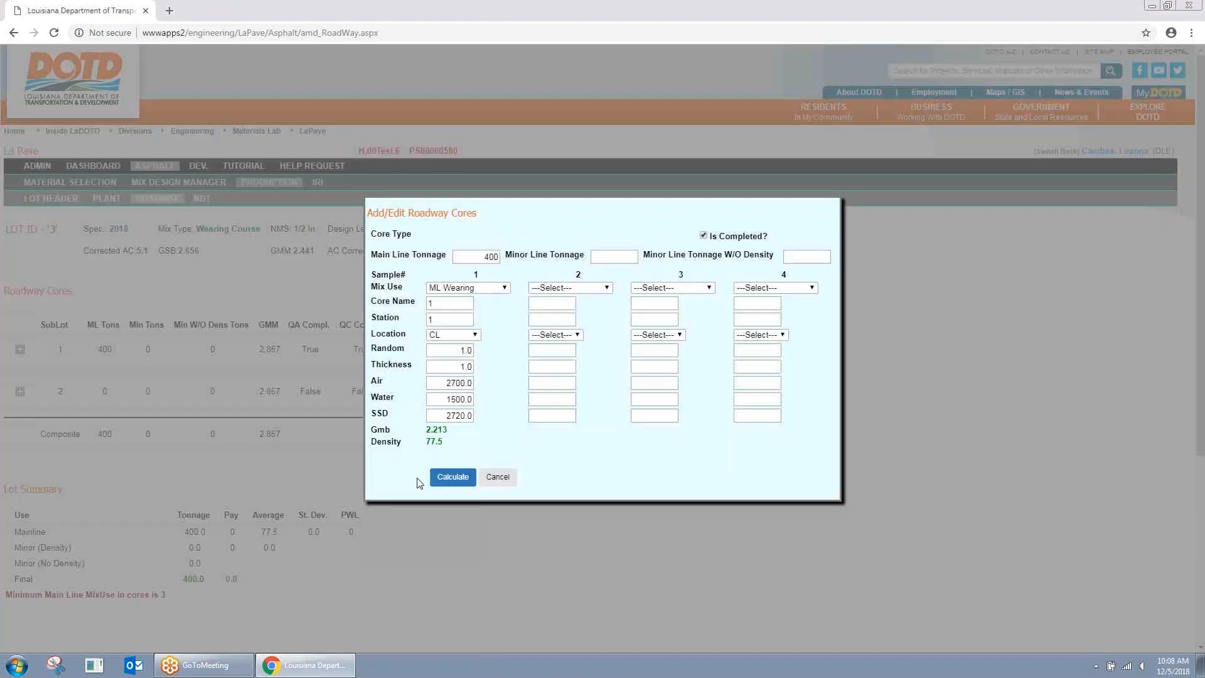
click(498, 479)
click(509, 402)
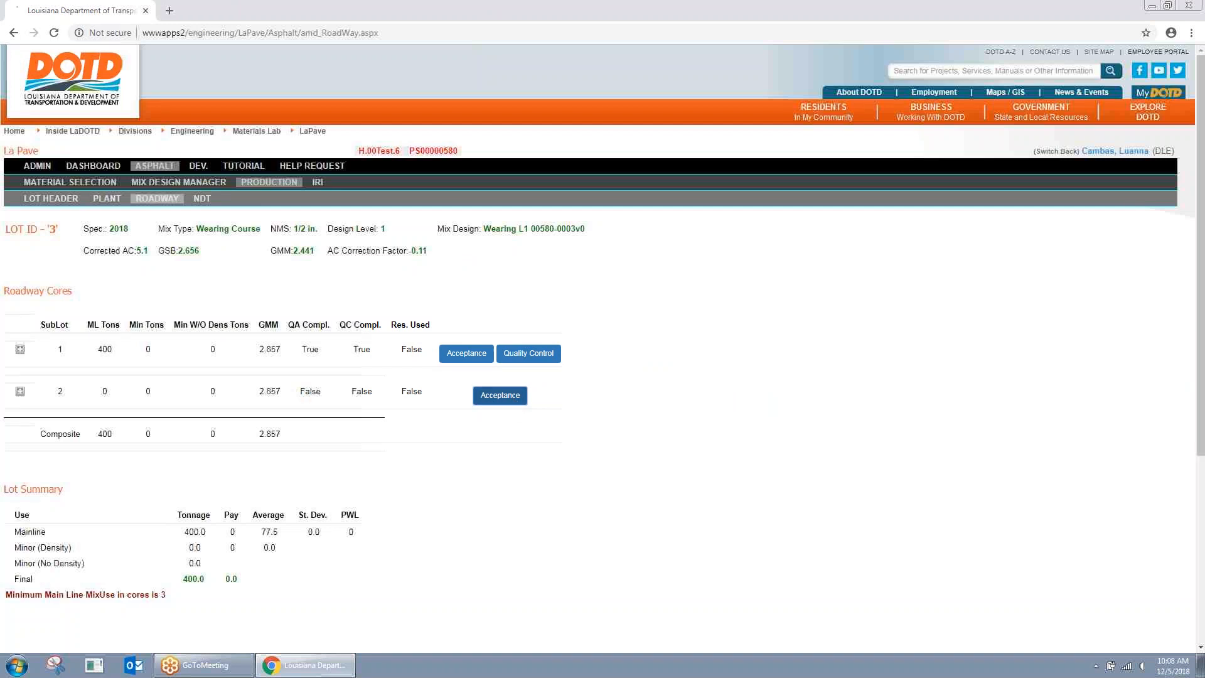
click(487, 256)
click(484, 290)
click(477, 287)
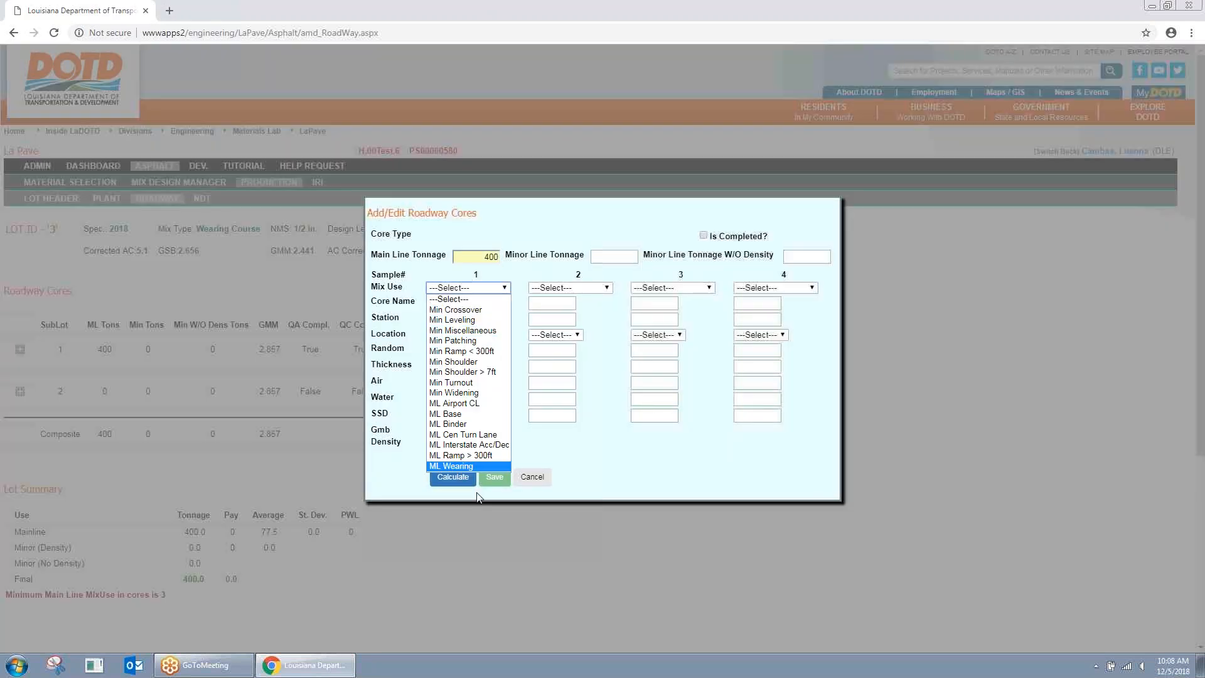
click(473, 465)
click(458, 301)
click(451, 332)
click(451, 320)
click(446, 350)
Step: Finish sample 1: CL, random 1, thickness 1, weights 2700/1500/2720; calculate and save
click(458, 336)
click(457, 356)
click(462, 355)
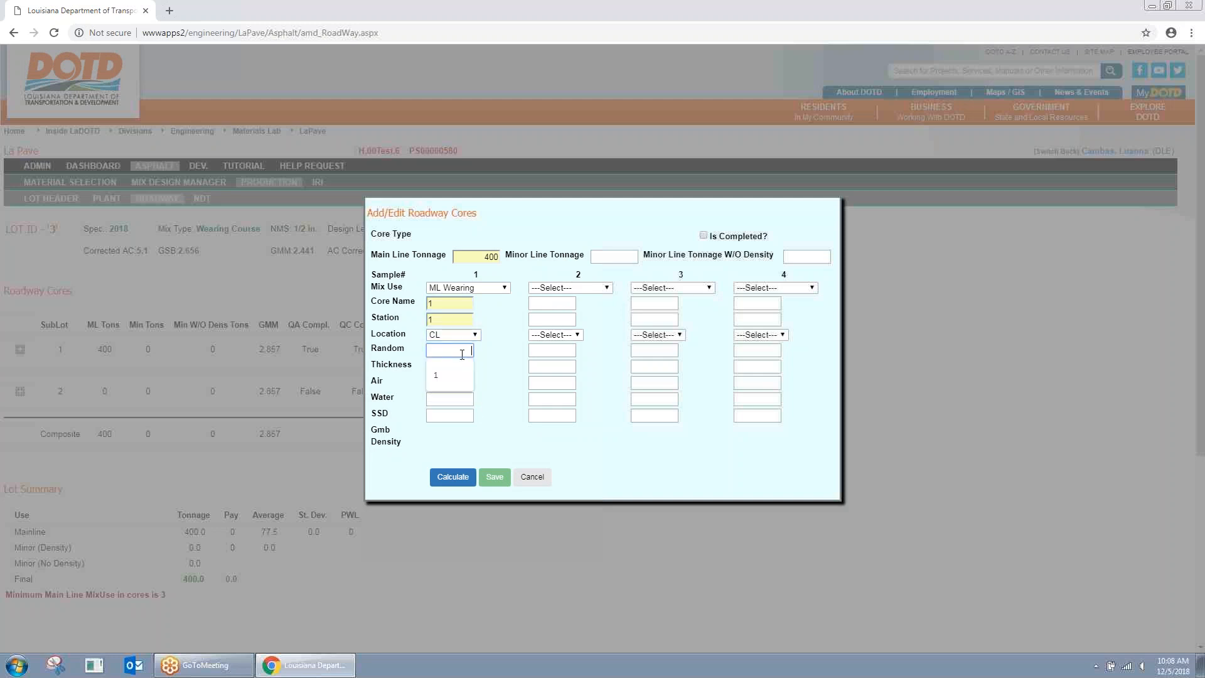
click(458, 391)
click(457, 383)
click(451, 412)
click(460, 400)
click(460, 421)
click(459, 417)
click(448, 448)
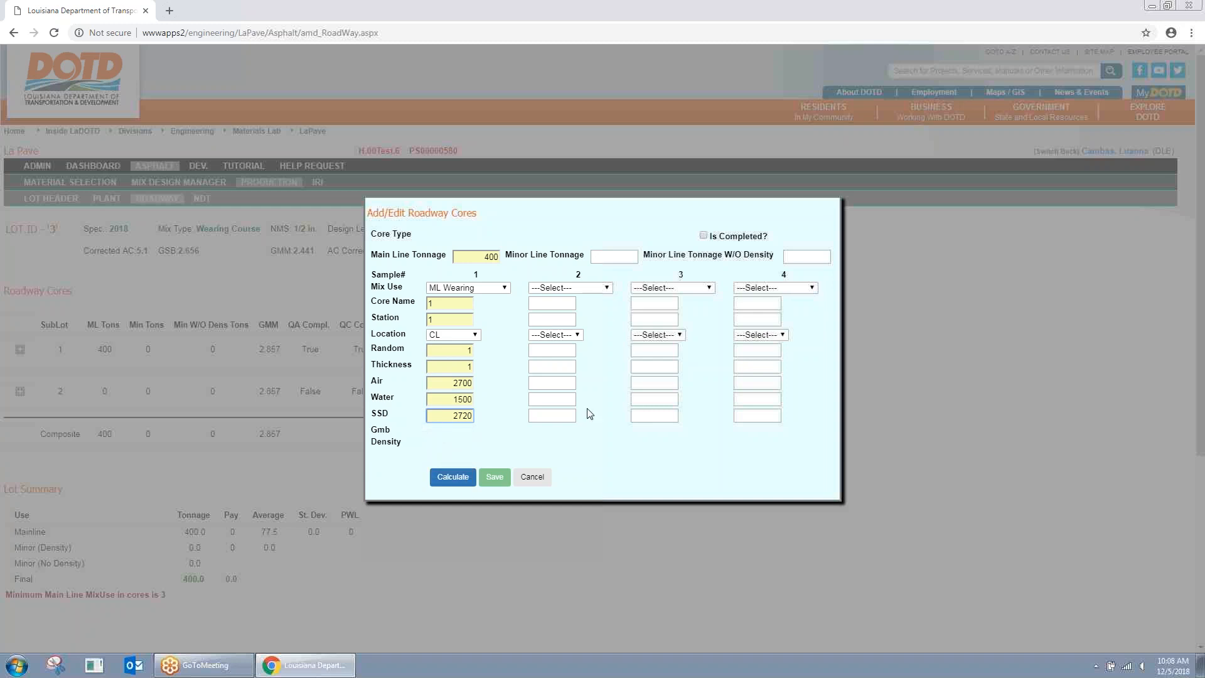
click(452, 477)
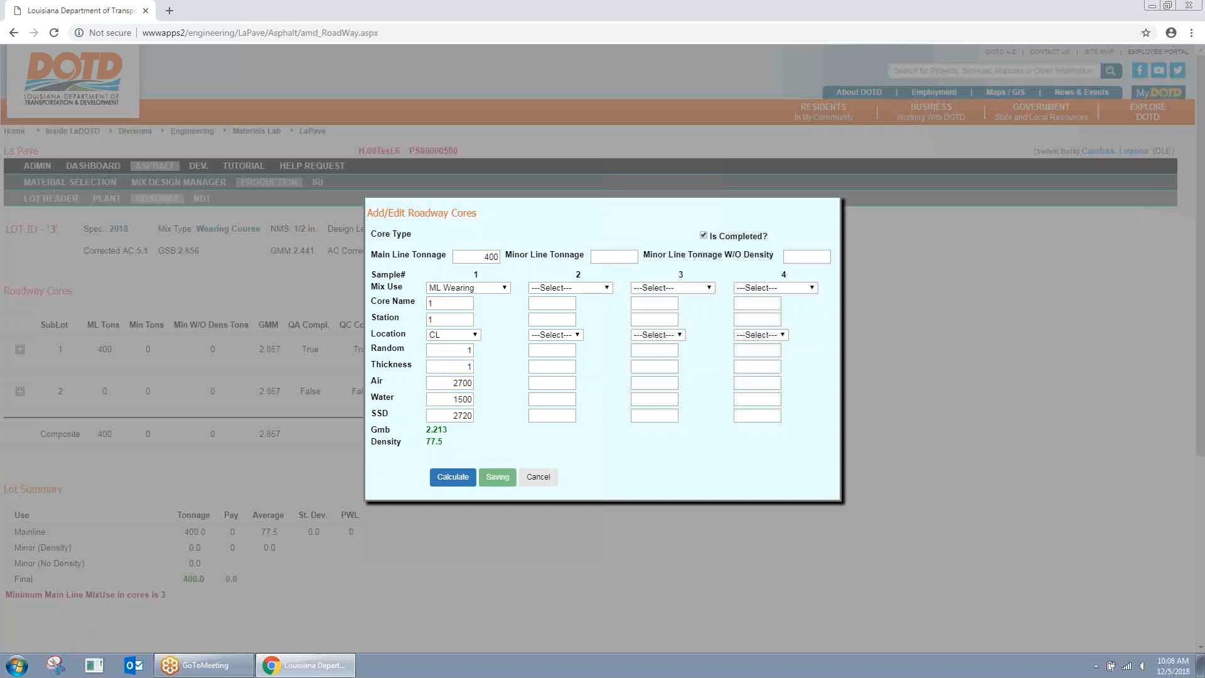
click(495, 477)
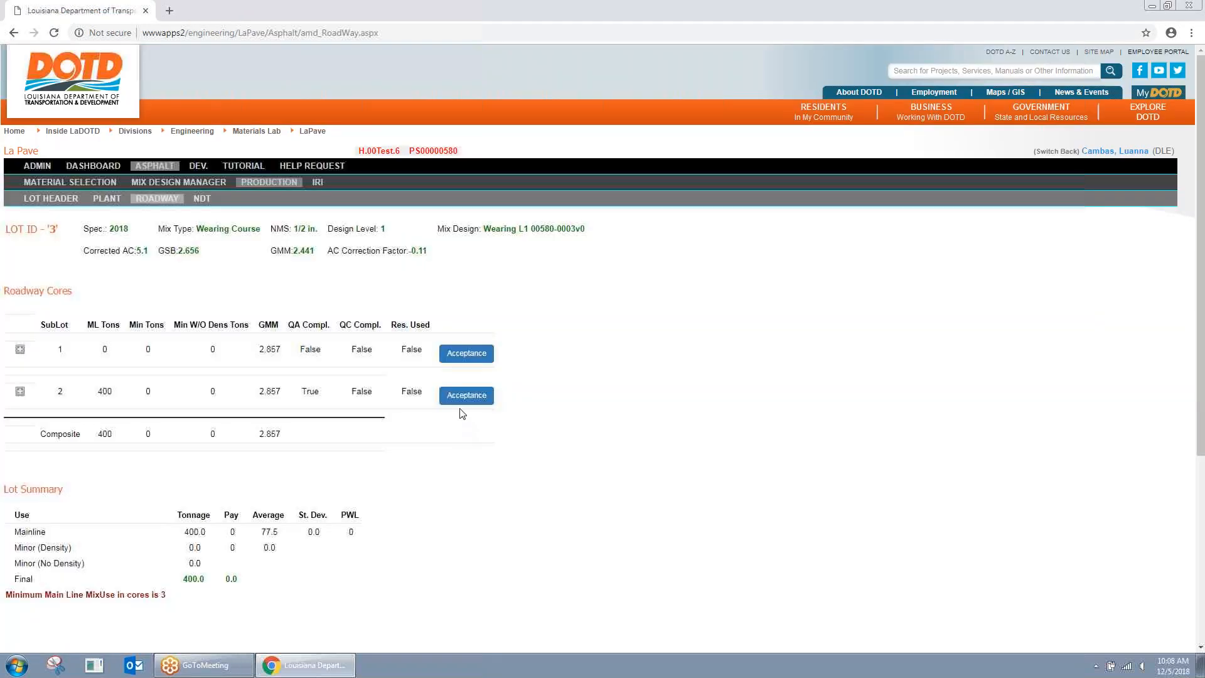
Step: Start an ML Wearing sample 2 on sublot 2, abandon it, and review the minimum main line cores message
scroll(371, 535, down, 1)
click(467, 336)
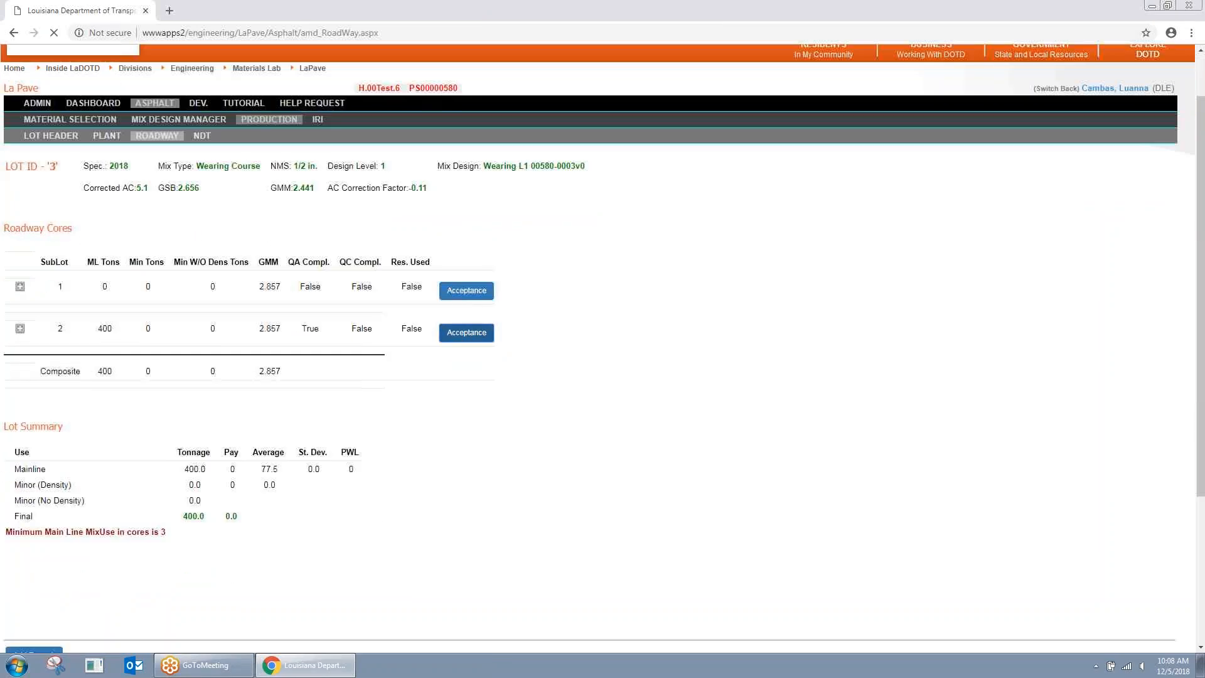
click(570, 287)
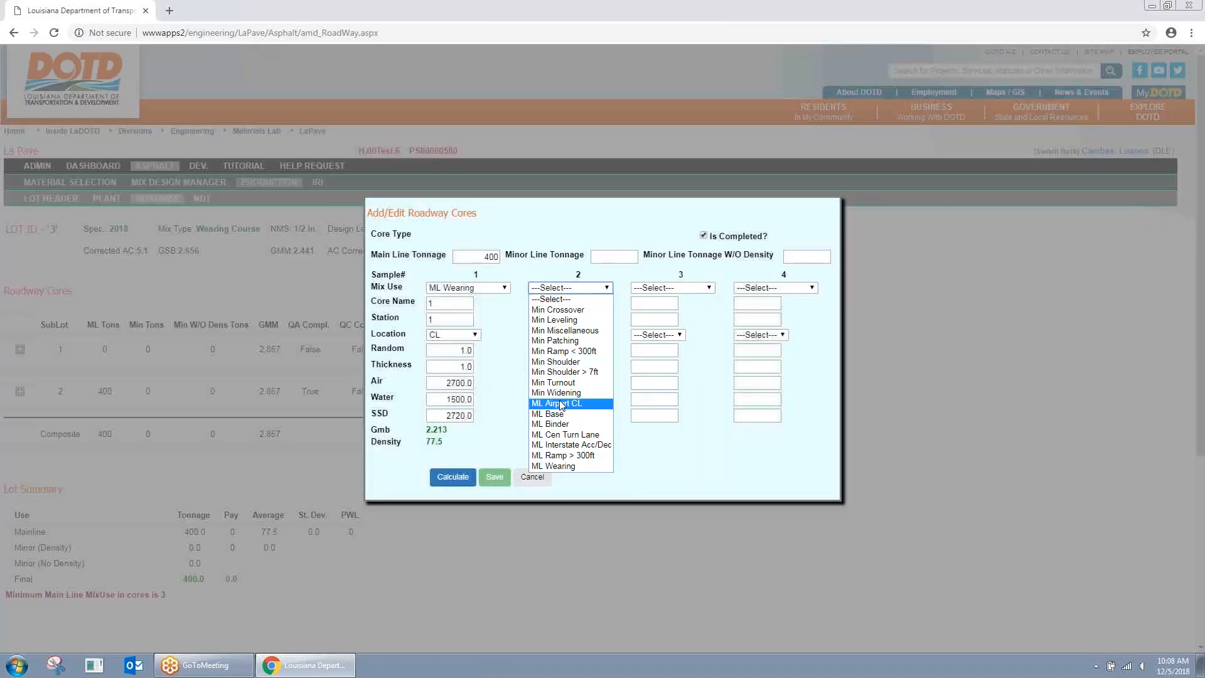
click(560, 466)
click(562, 303)
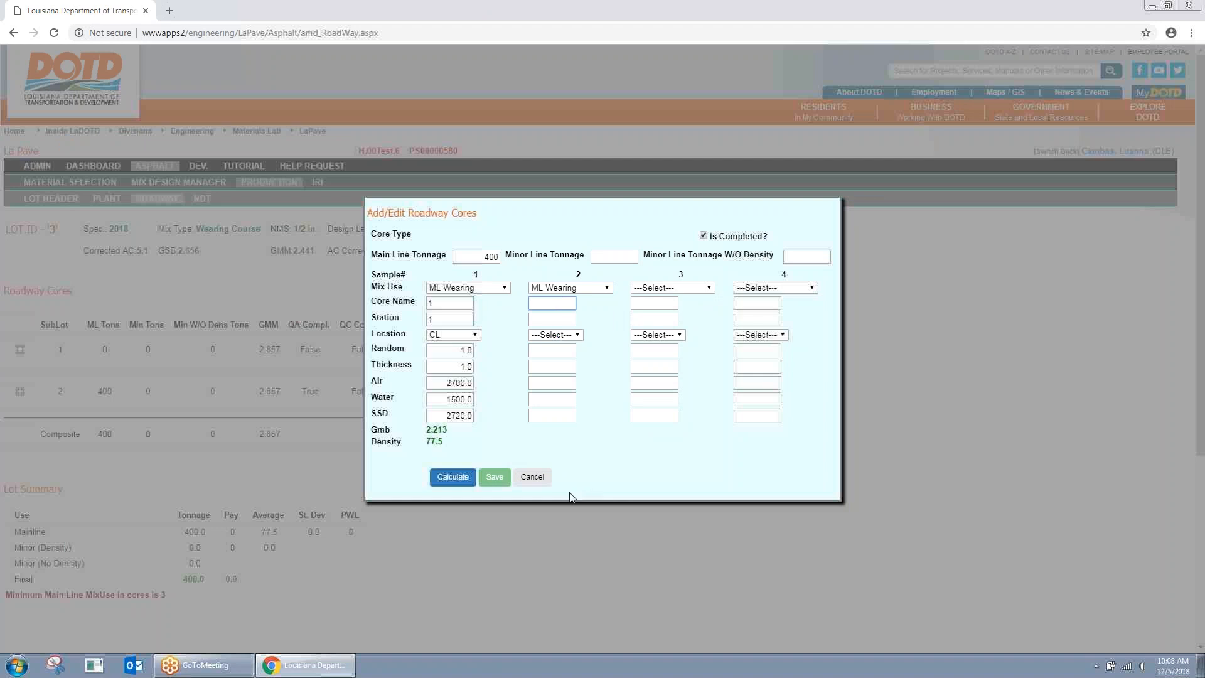
click(532, 477)
scroll(191, 457, down, 3)
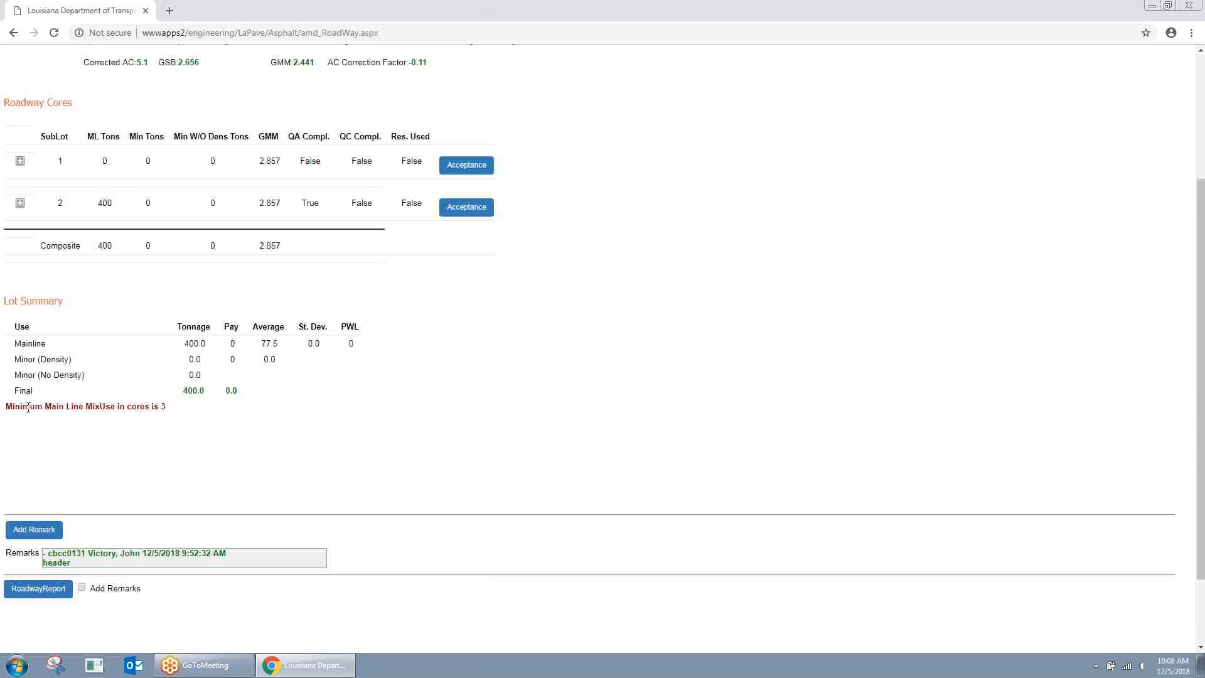
drag(4, 406, 176, 409)
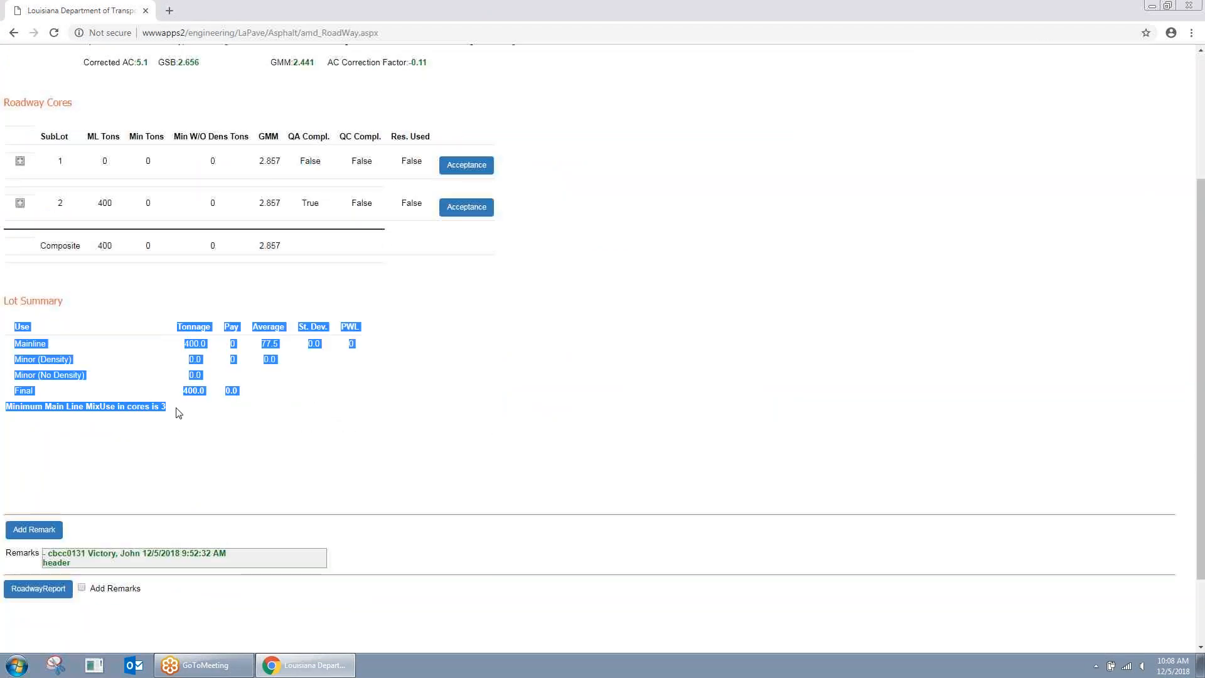
click(165, 406)
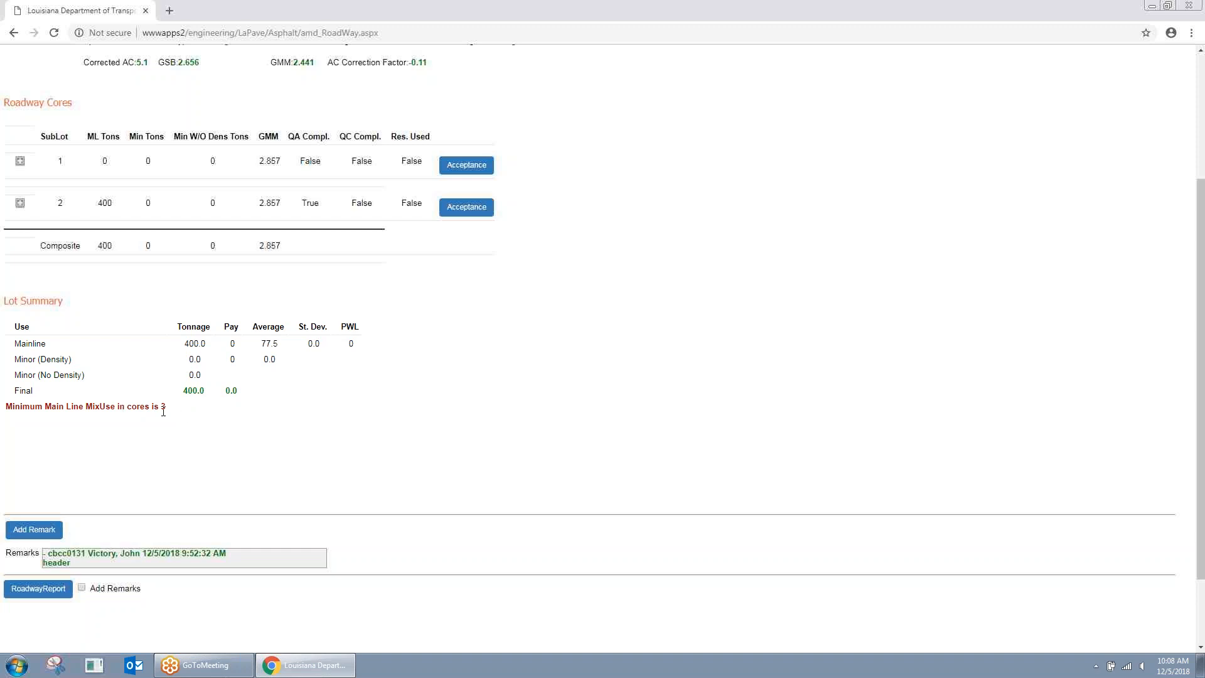
scroll(326, 461, up, 1)
Step: Enter sublot 2's sample 2: ML Wearing, CL, random 1, thickness 1, SSD weight 2715
click(466, 272)
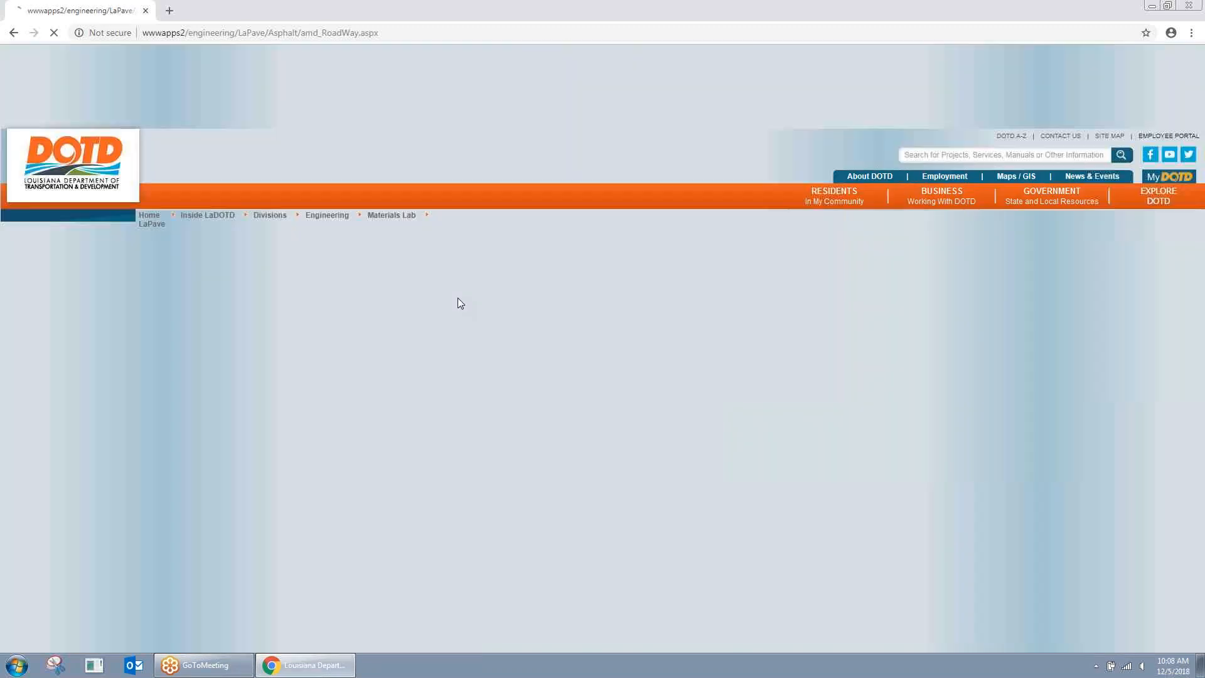
click(570, 287)
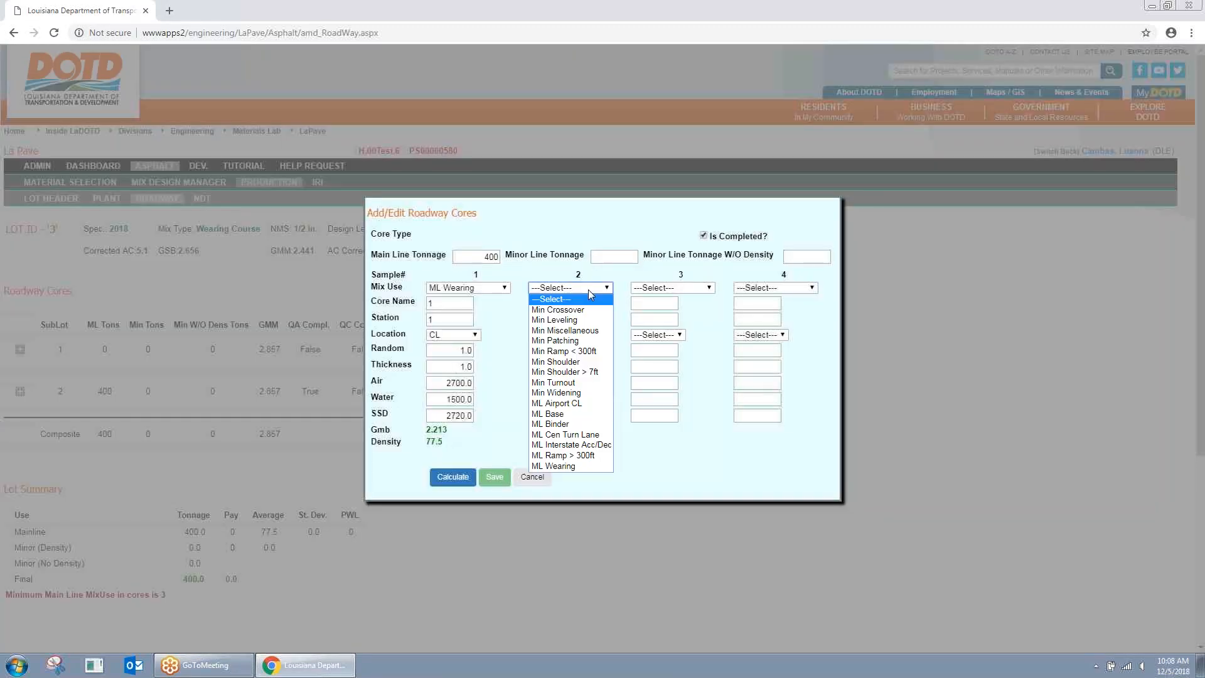
click(553, 464)
click(565, 301)
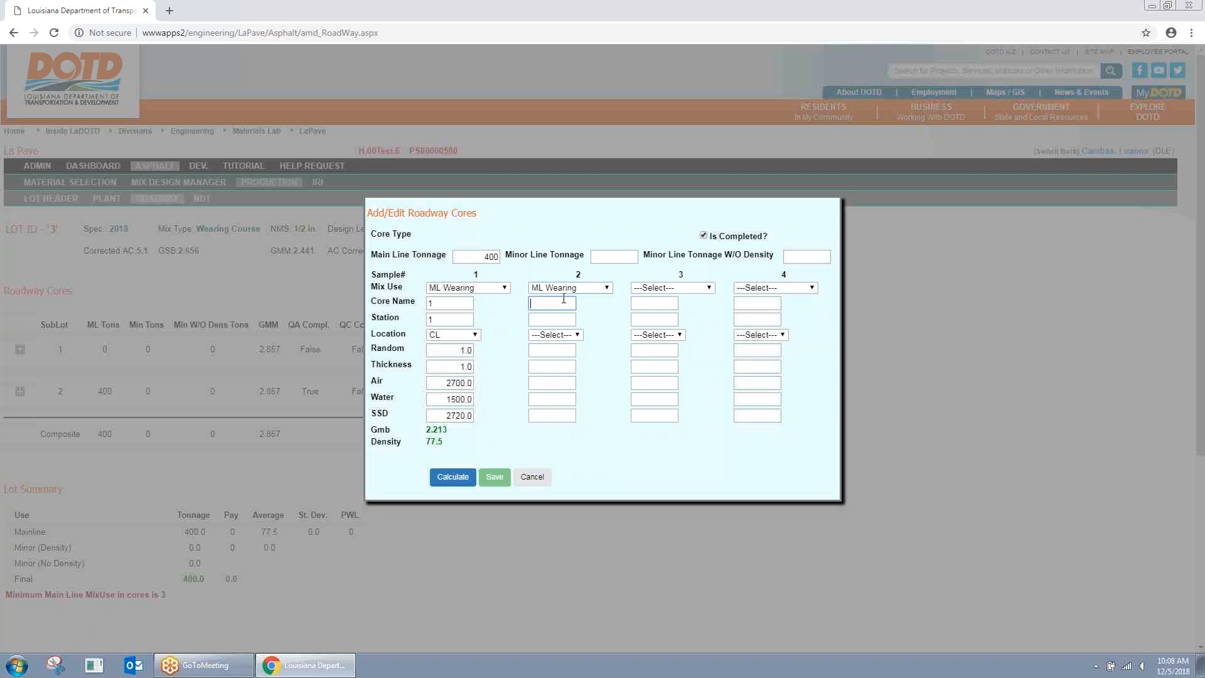
click(554, 321)
click(560, 306)
click(598, 259)
click(558, 318)
click(568, 334)
click(555, 353)
click(561, 351)
click(560, 365)
text(1)
click(562, 383)
click(556, 399)
click(555, 415)
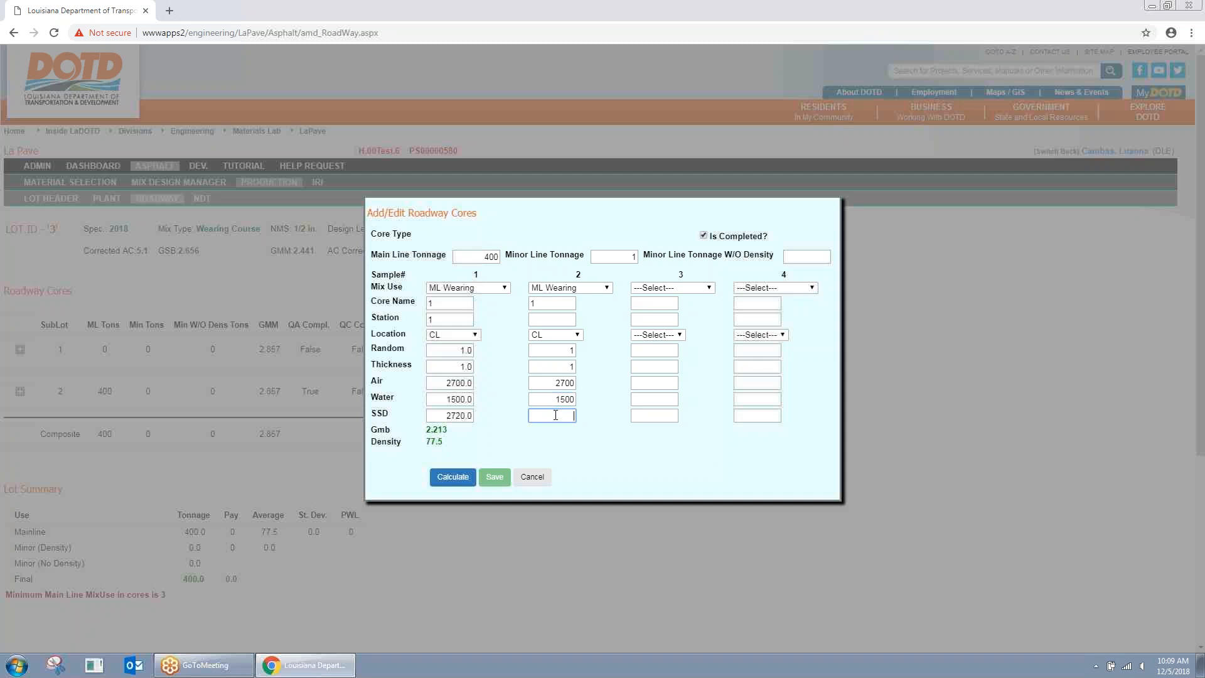
text(2715)
Step: Clear the minor line tonnage, recalculate both samples, and save sublot 2's cores
click(448, 476)
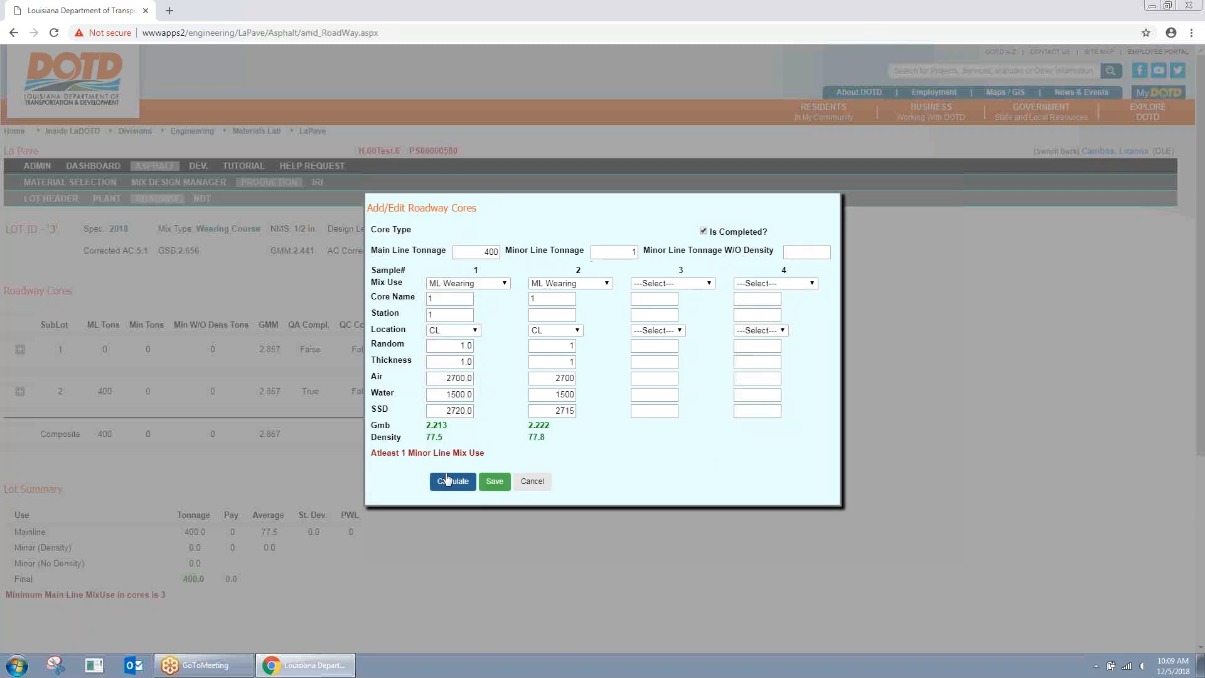
drag(373, 454, 484, 453)
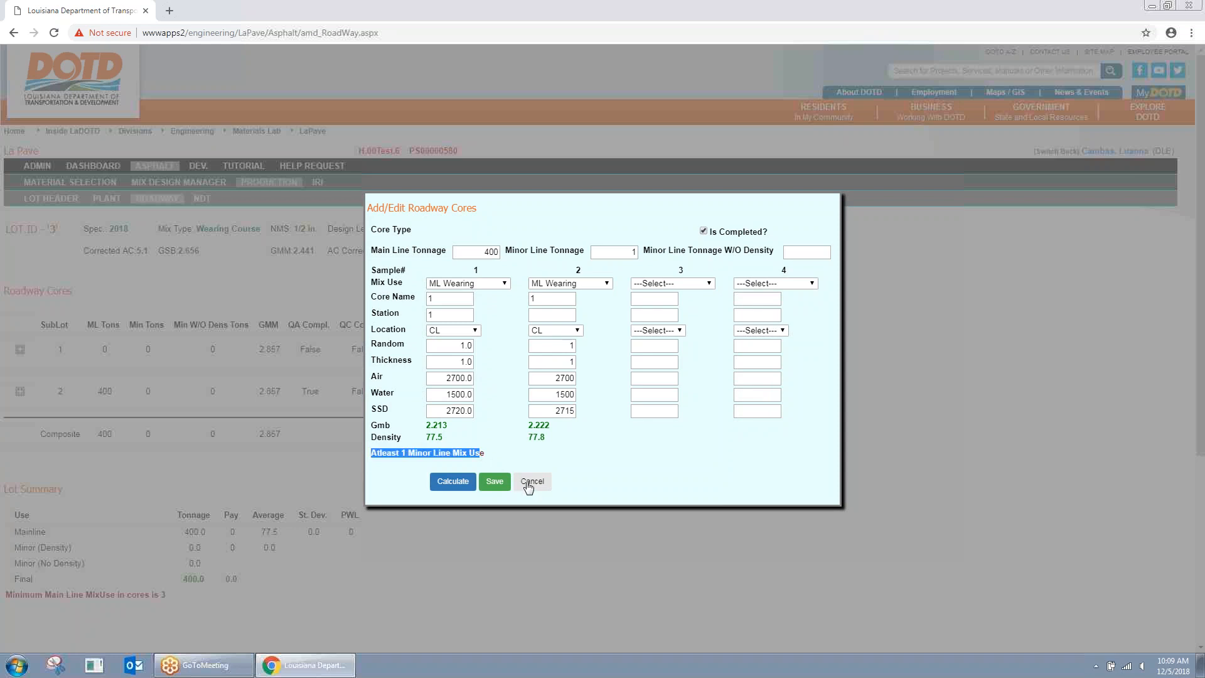
click(626, 252)
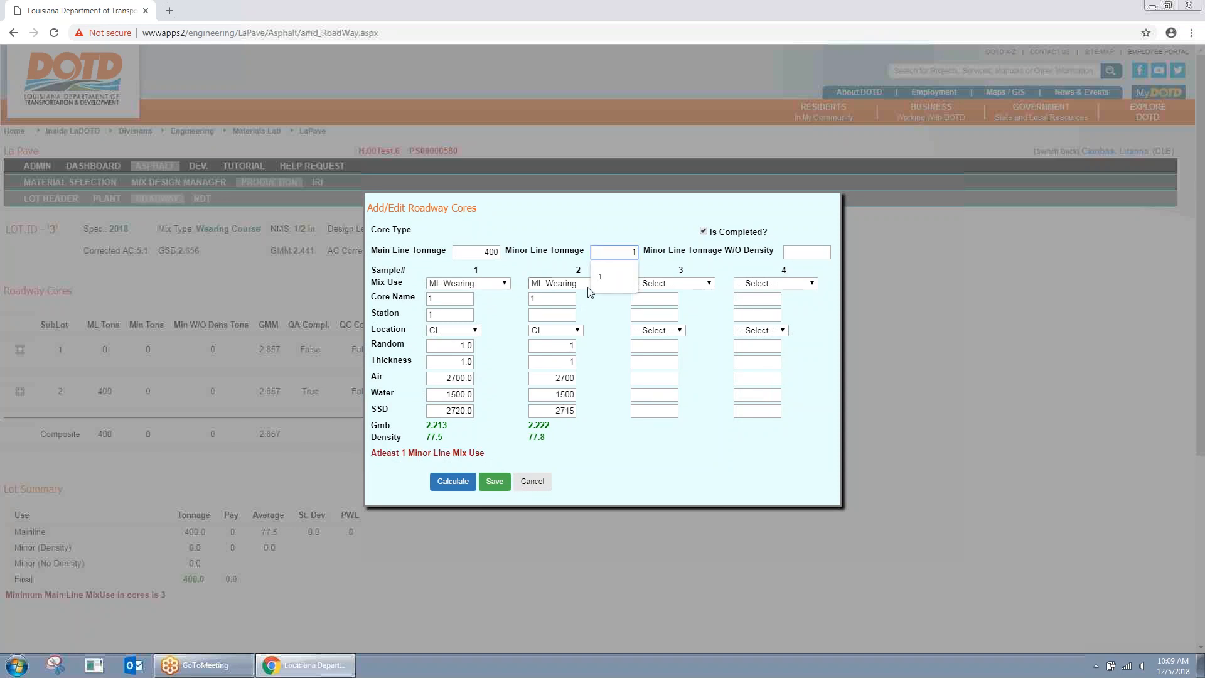
text(1)
key(BackSpace)
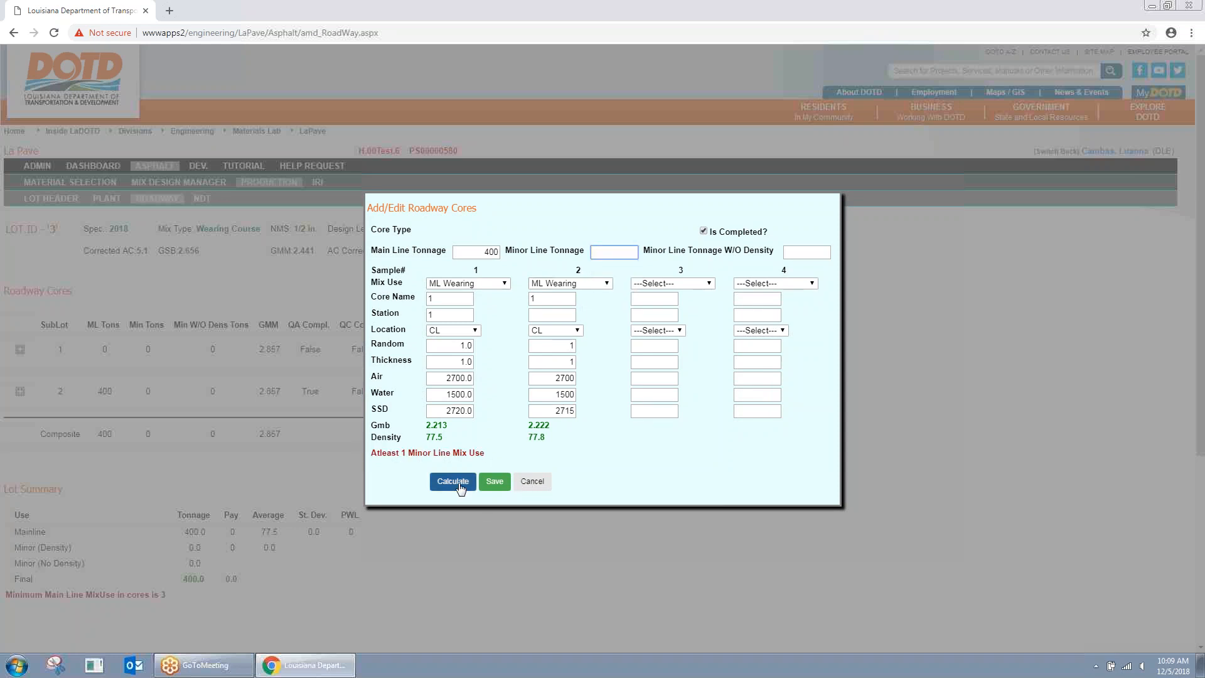
click(460, 486)
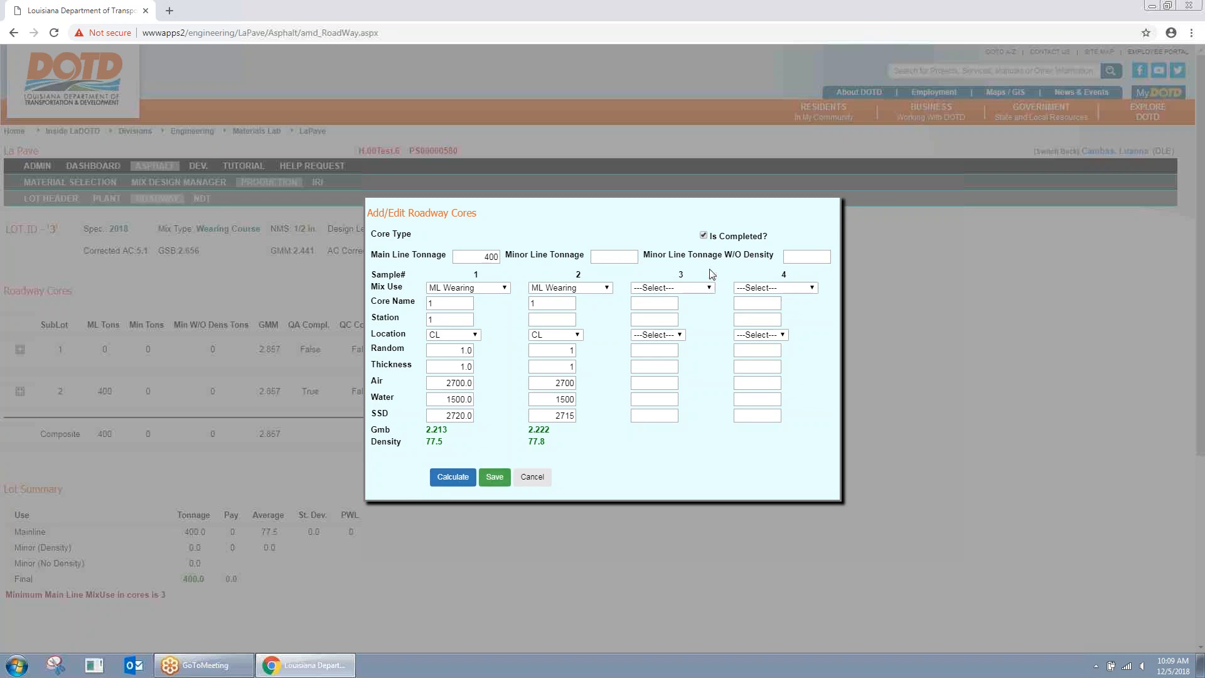
click(495, 477)
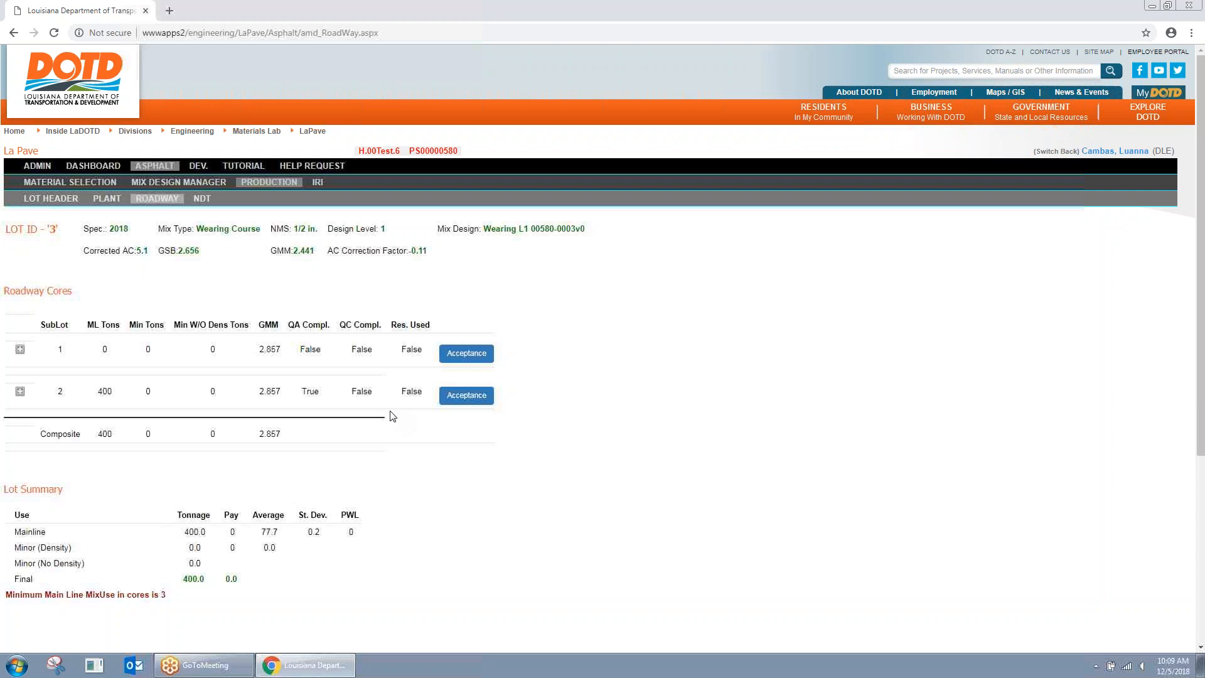
Step: Check sublot 1's completion flags and switch back to the administrator account
drag(301, 349, 397, 349)
click(409, 452)
click(1055, 157)
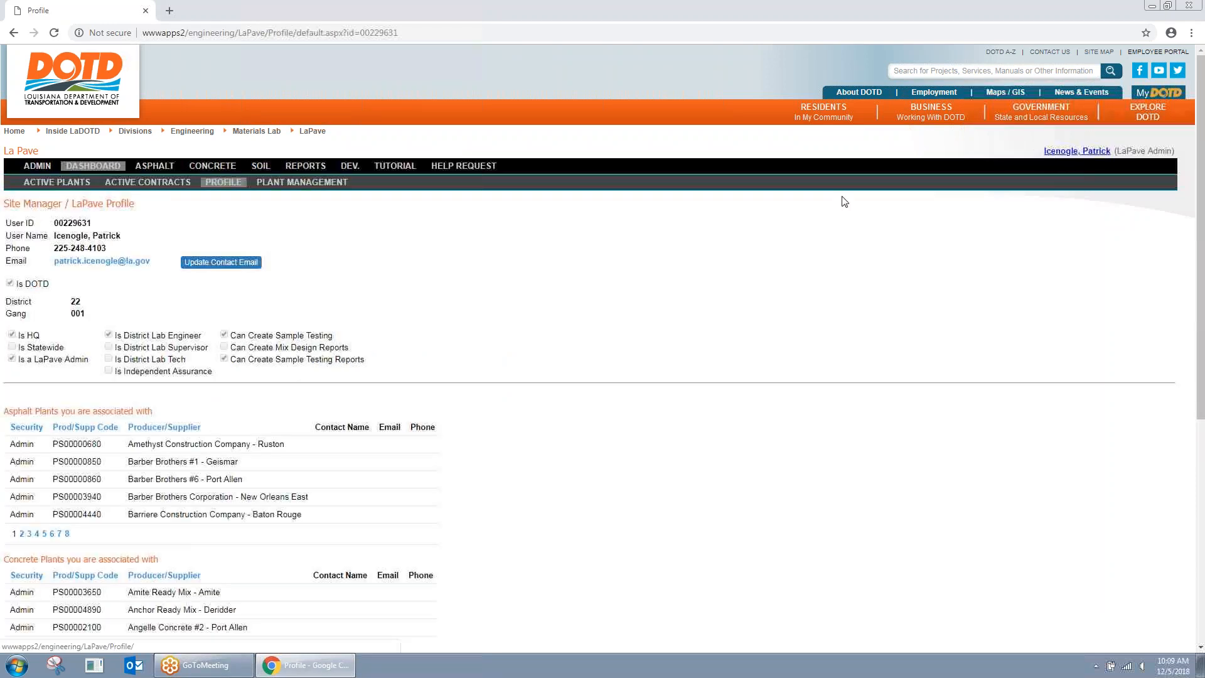
Step: Filter production contracts by 'test', choose H.00Test.6, and open lot 3's Roadway page
click(155, 167)
click(269, 107)
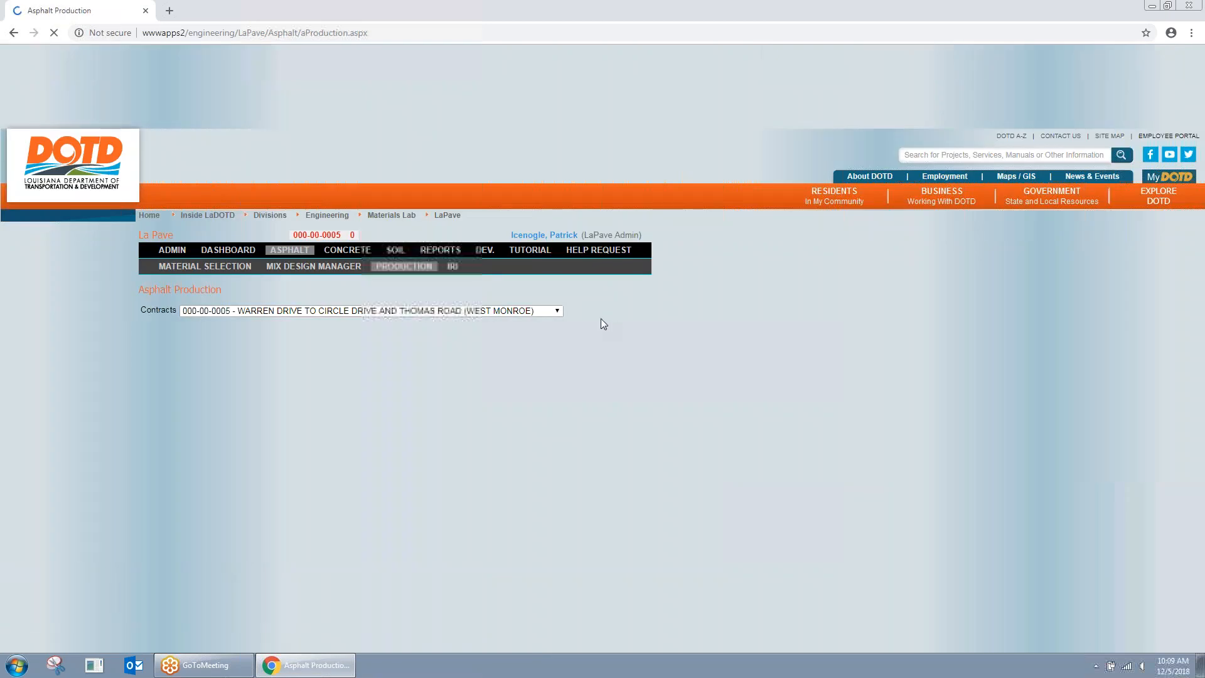
click(472, 227)
click(457, 249)
click(551, 230)
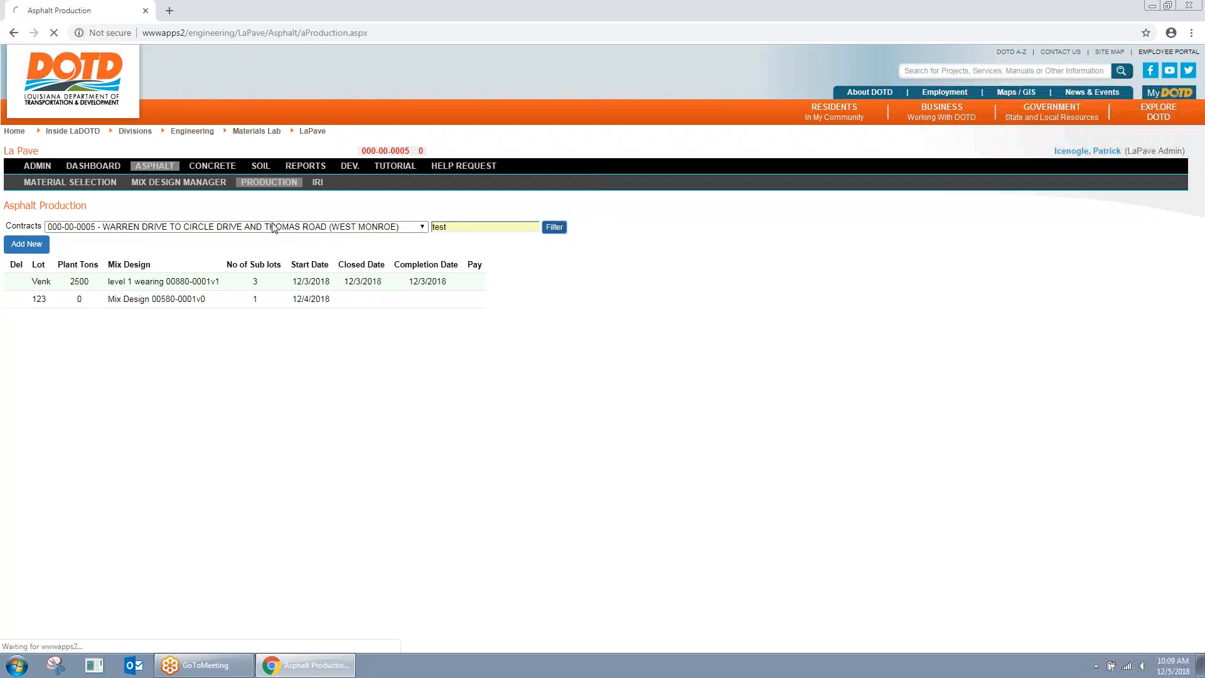
click(207, 228)
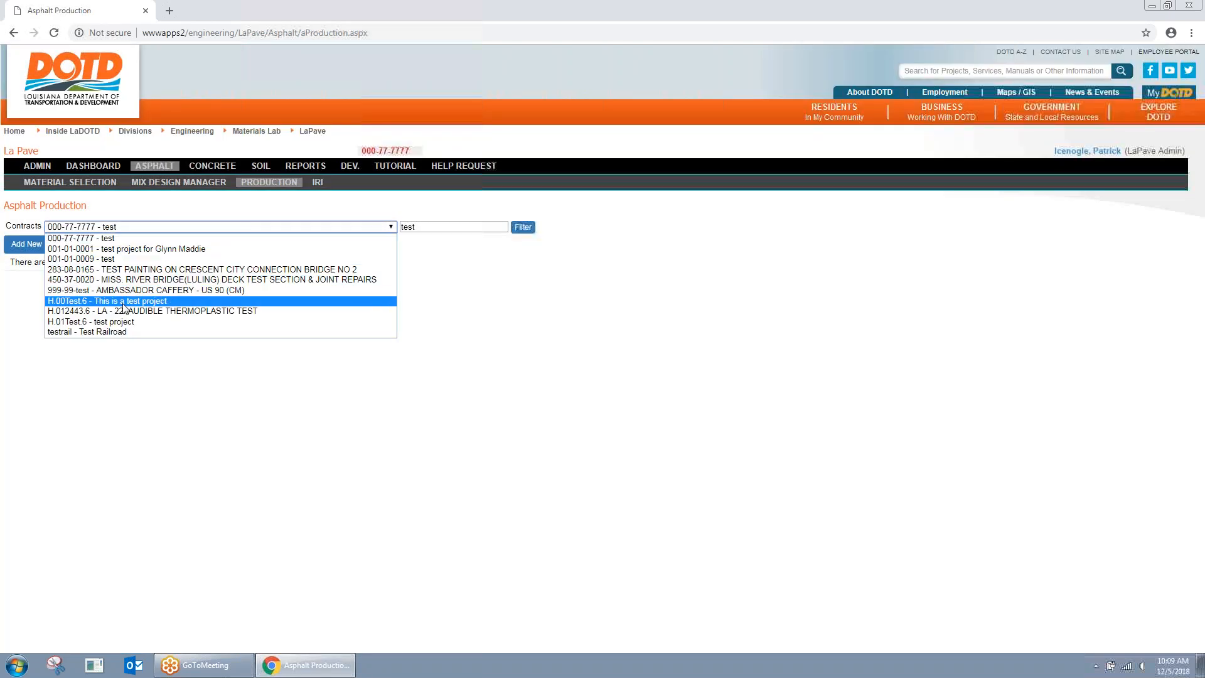
click(63, 301)
click(62, 315)
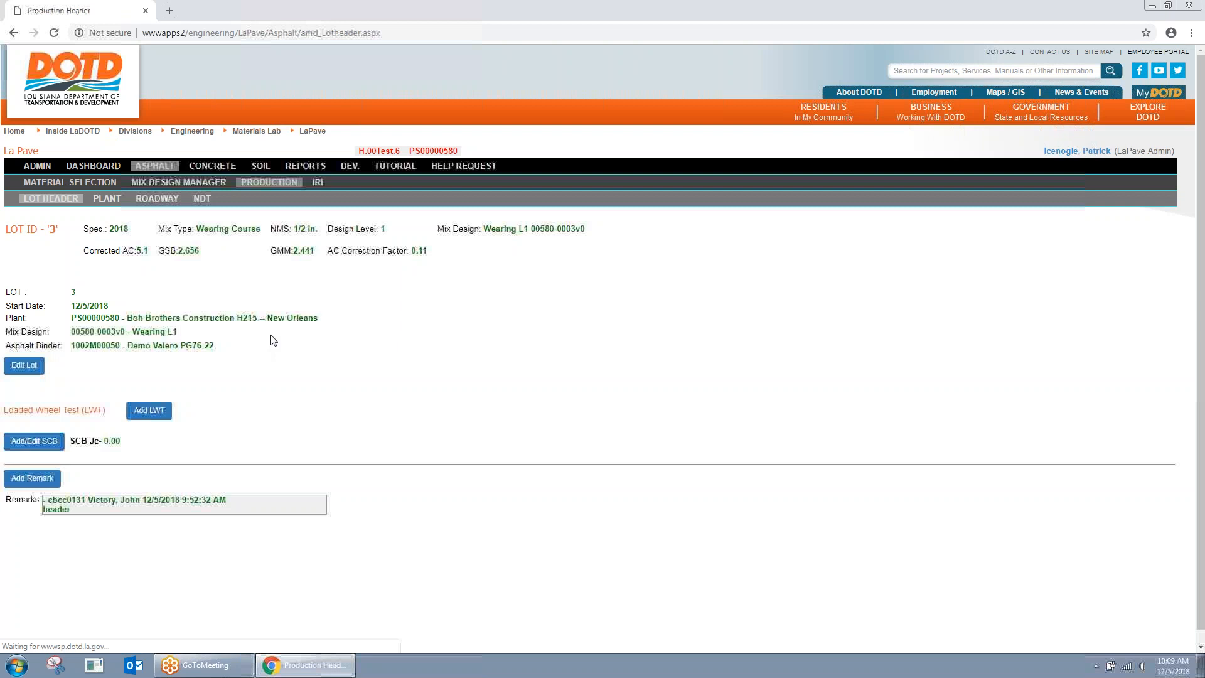
click(172, 199)
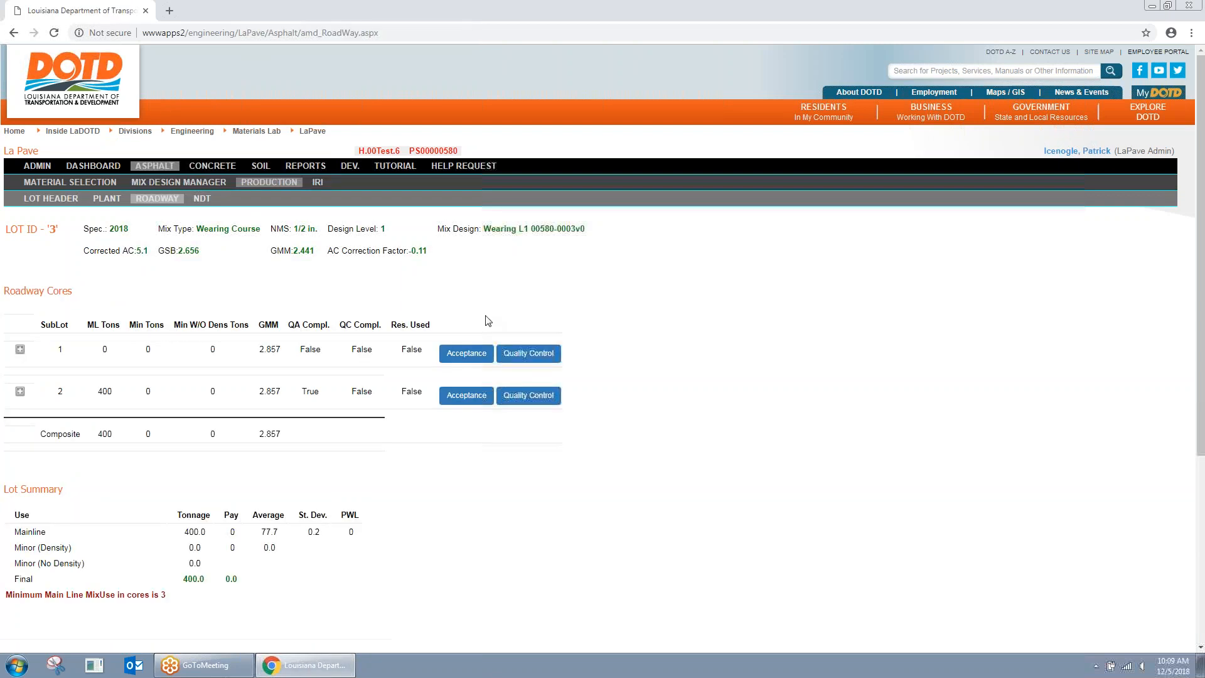
Step: Fill sublot 1's acceptance sample 1: core 1, ML Ramp > 300ft, station 1, CL
click(466, 356)
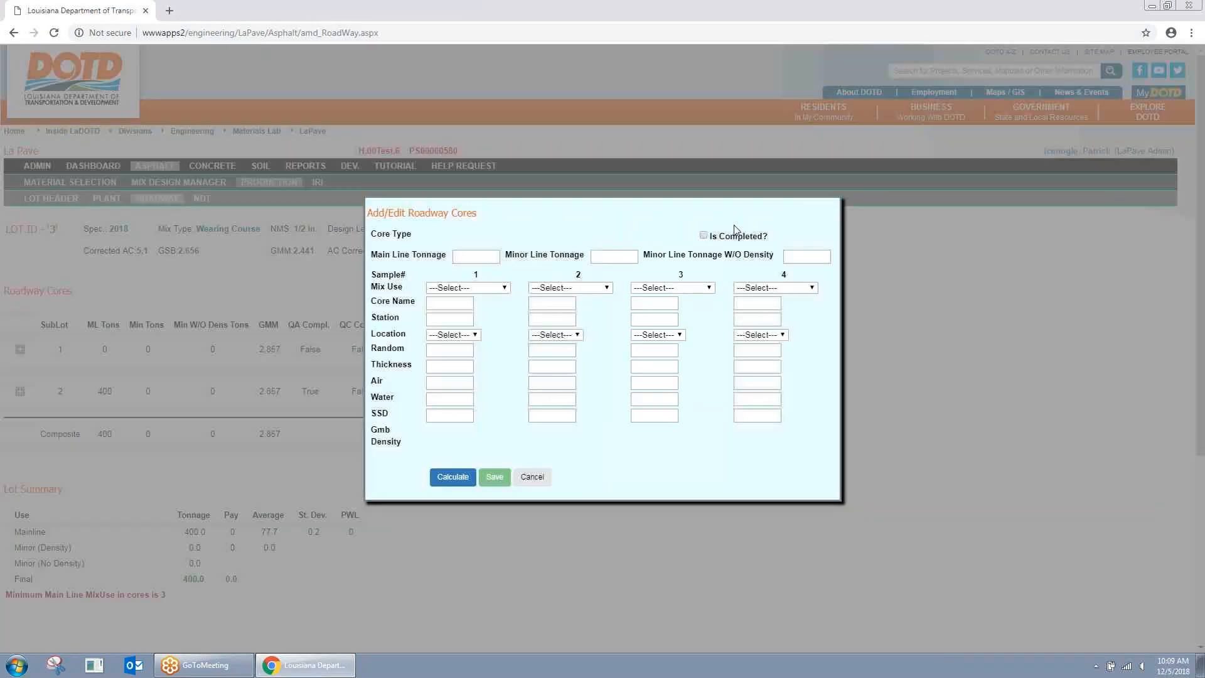
click(456, 306)
text(1)
click(477, 289)
click(448, 457)
click(449, 320)
text(1)
click(452, 335)
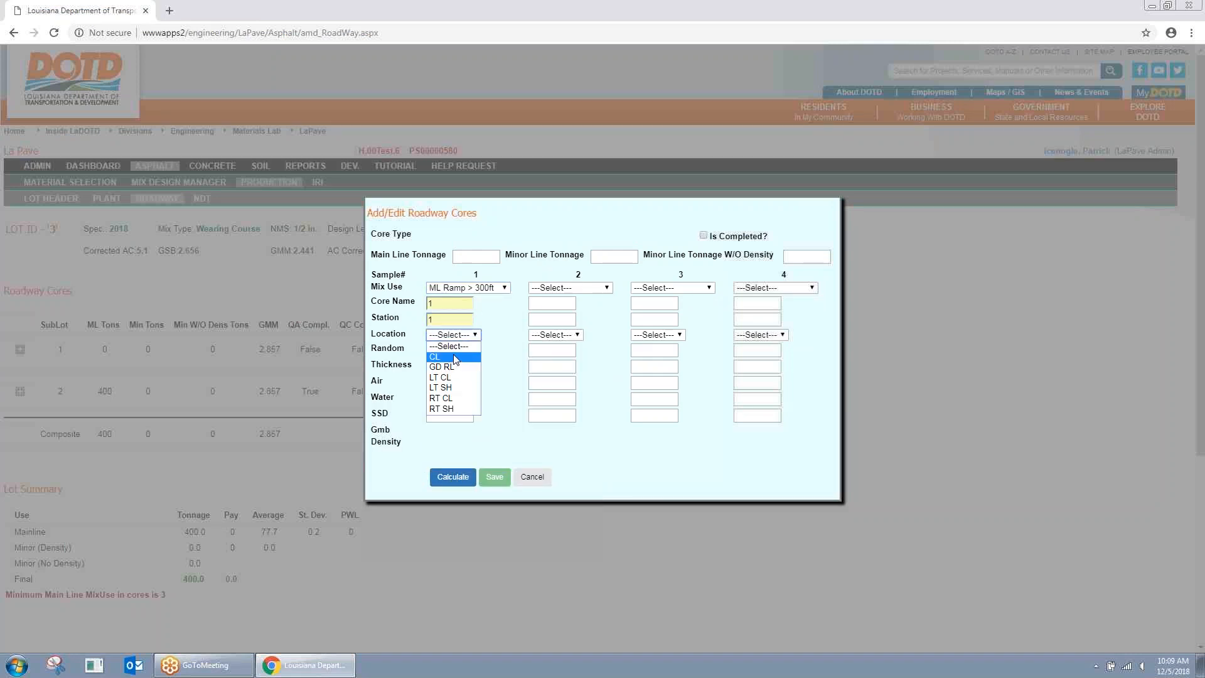
click(453, 357)
click(449, 350)
text(11)
Step: Enter weights 2700/1500/2720 and 400 main line tons, then calculate and save sublot 1's core
key(Tab)
text(2700)
key(Tab)
text(1500)
key(Tab)
text(2720)
click(476, 257)
text(400)
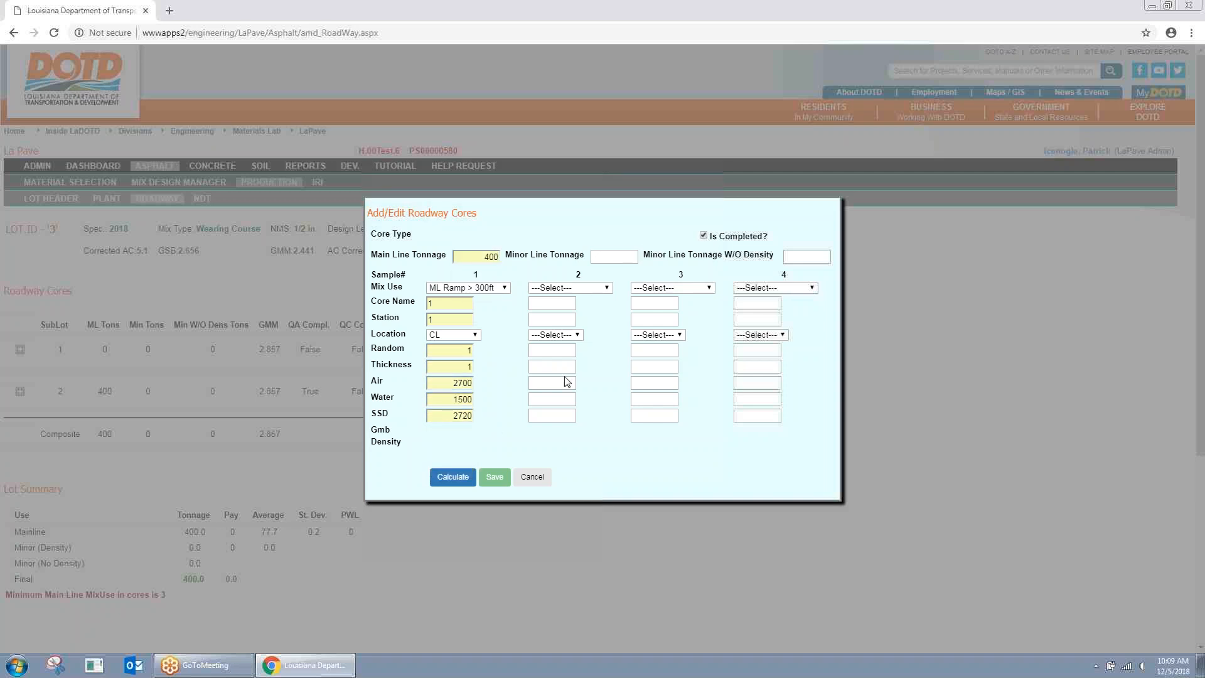
click(451, 477)
click(494, 477)
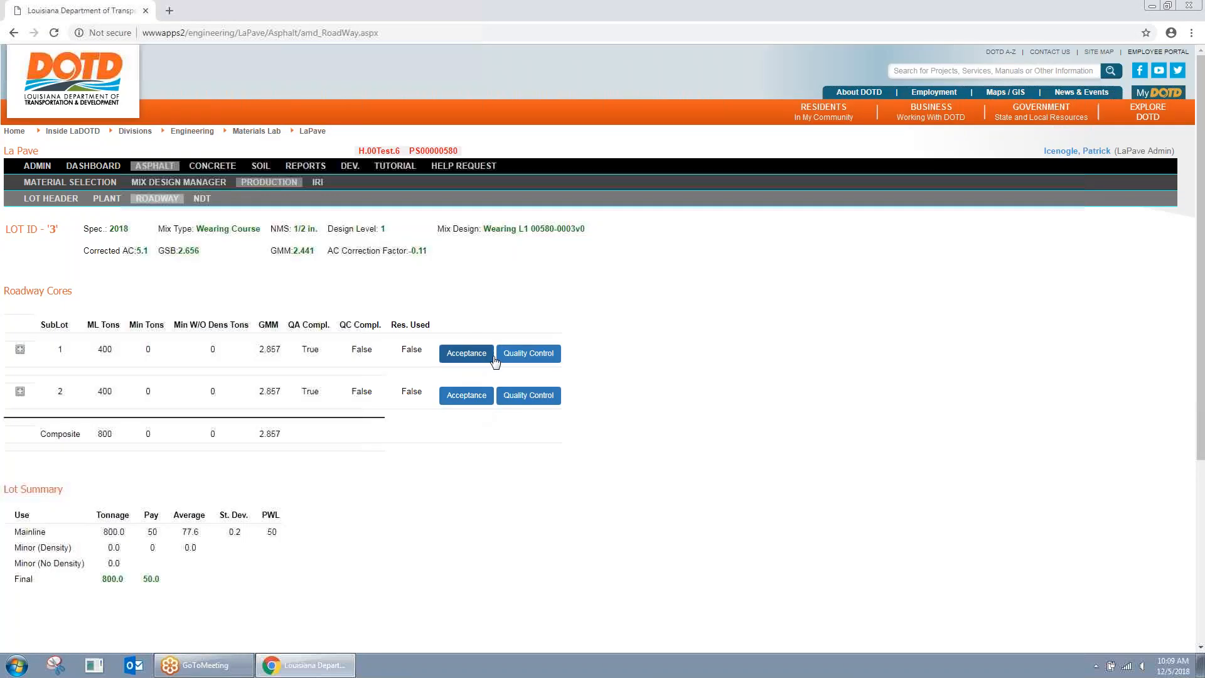
Step: Mark sublot 1's quality control cores as completed and save
click(527, 355)
click(704, 244)
click(499, 468)
click(500, 471)
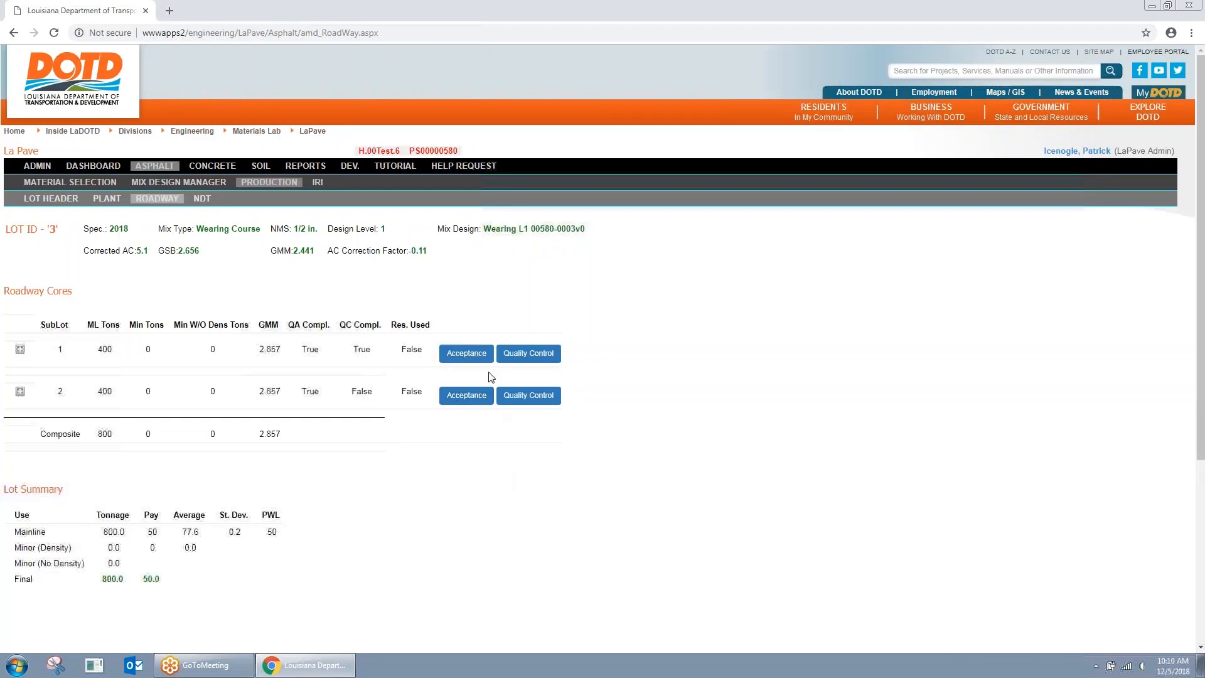
Step: Save sublot 2's quality control cores as completed, then view lot 3's Plant results
click(533, 394)
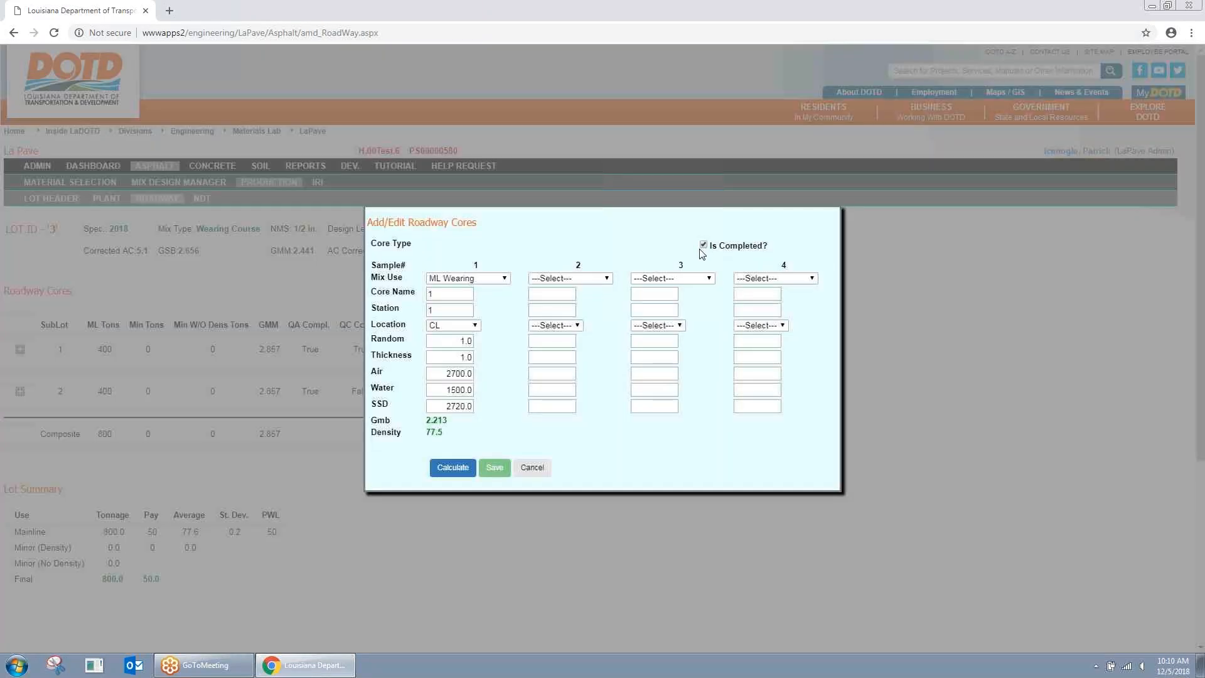
click(491, 467)
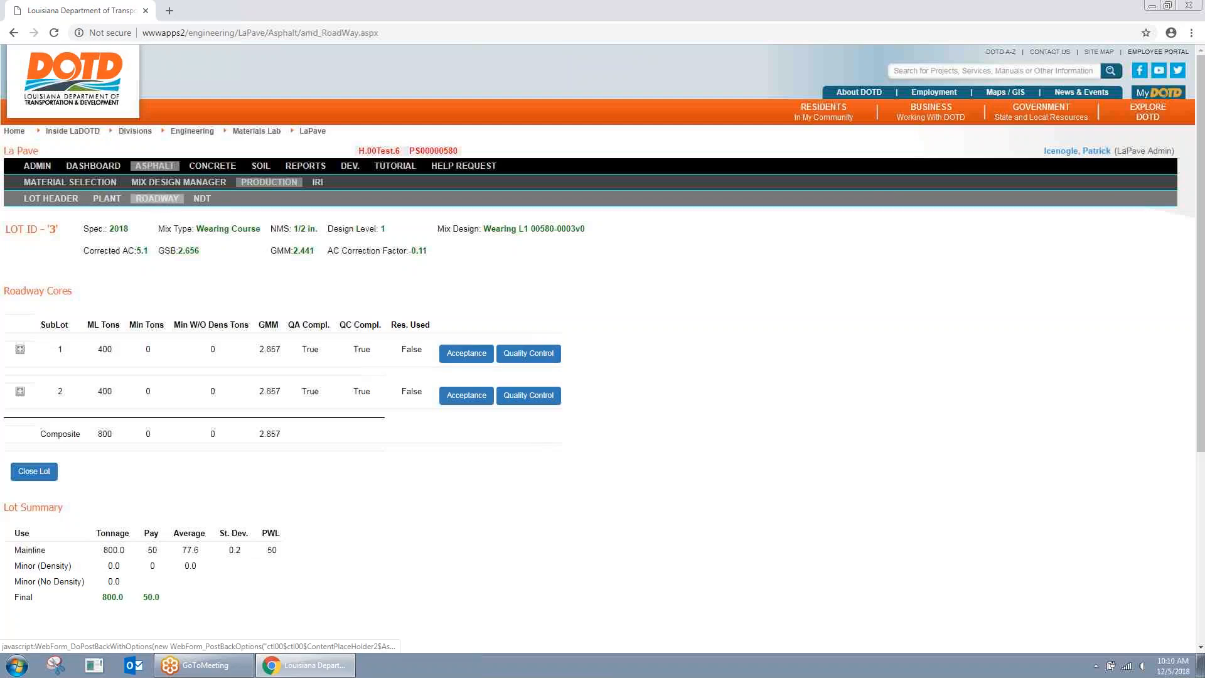
click(106, 198)
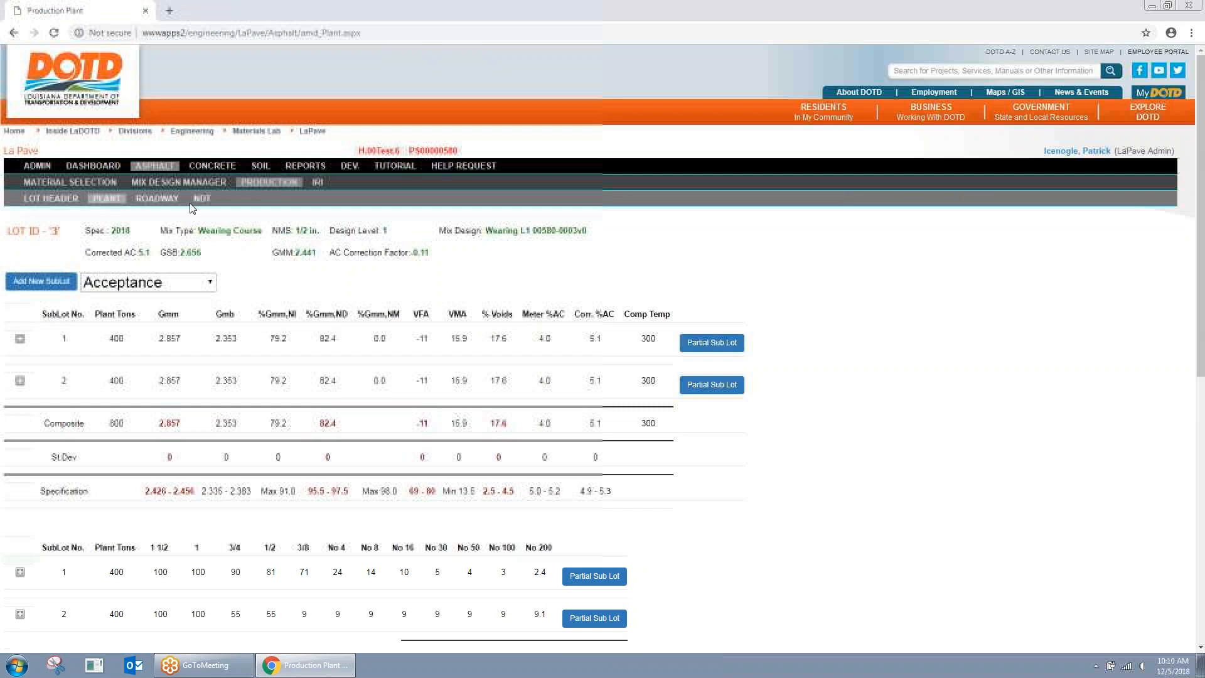
Step: Return to the production lots list and reopen lot 3's Roadway cores page
click(255, 186)
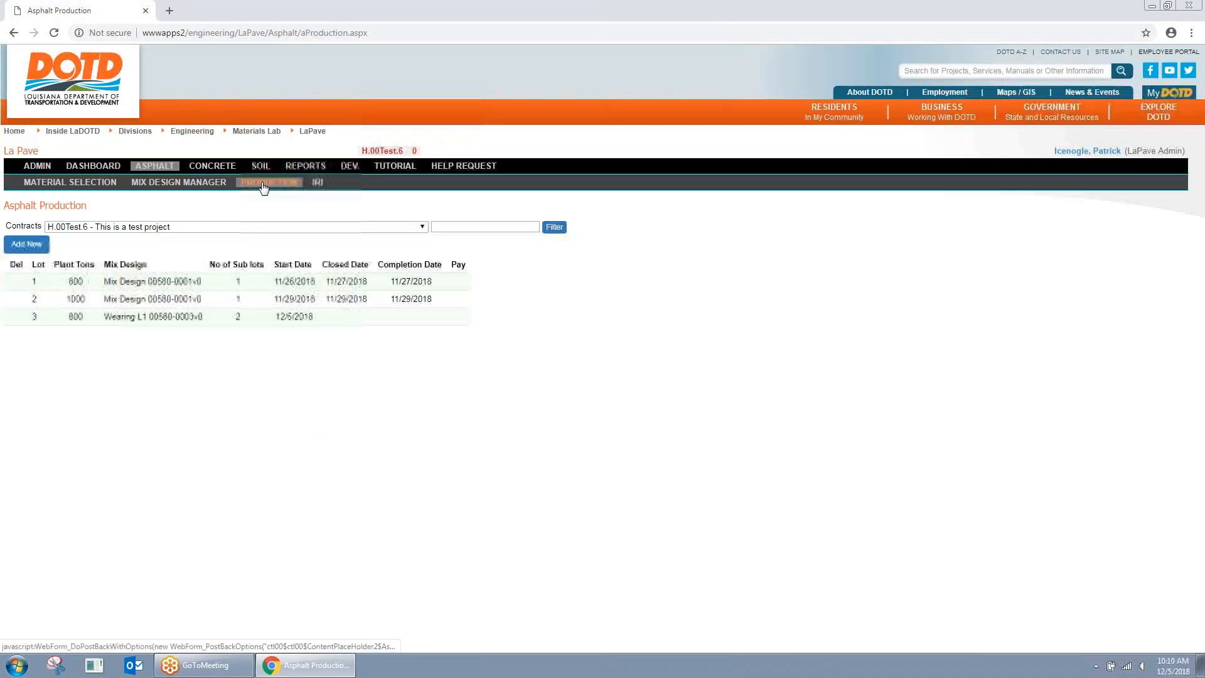
click(148, 322)
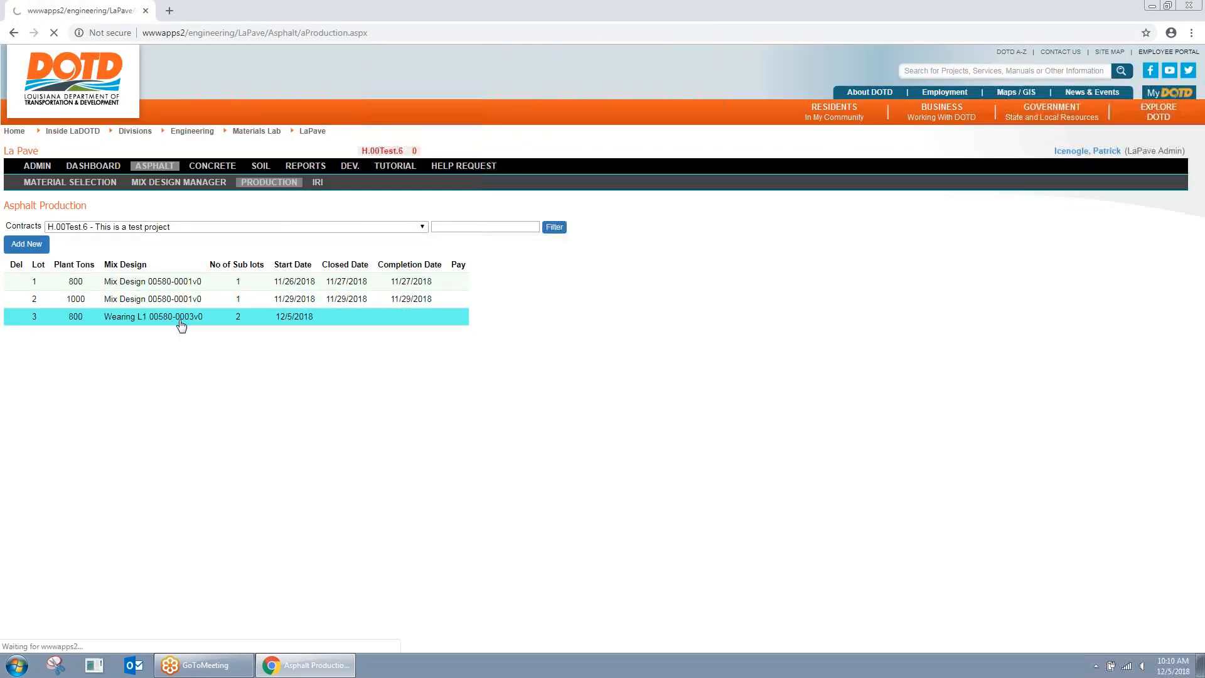
click(158, 199)
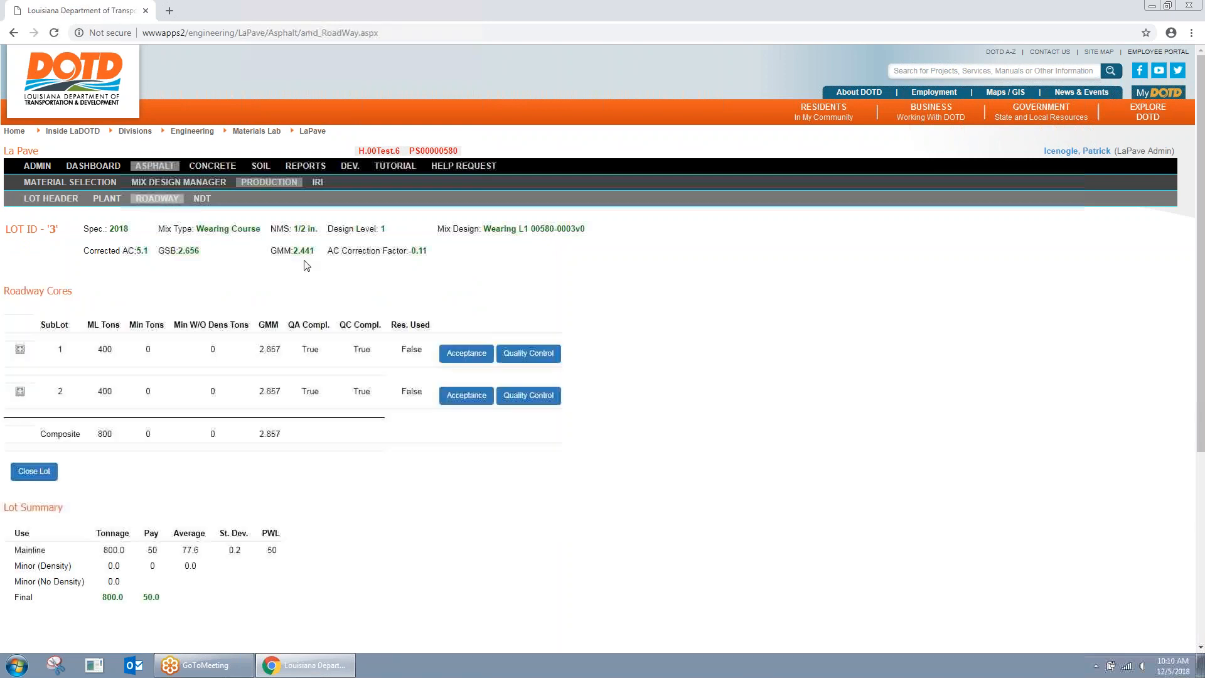
scroll(301, 261, down, 2)
scroll(302, 260, up, 1)
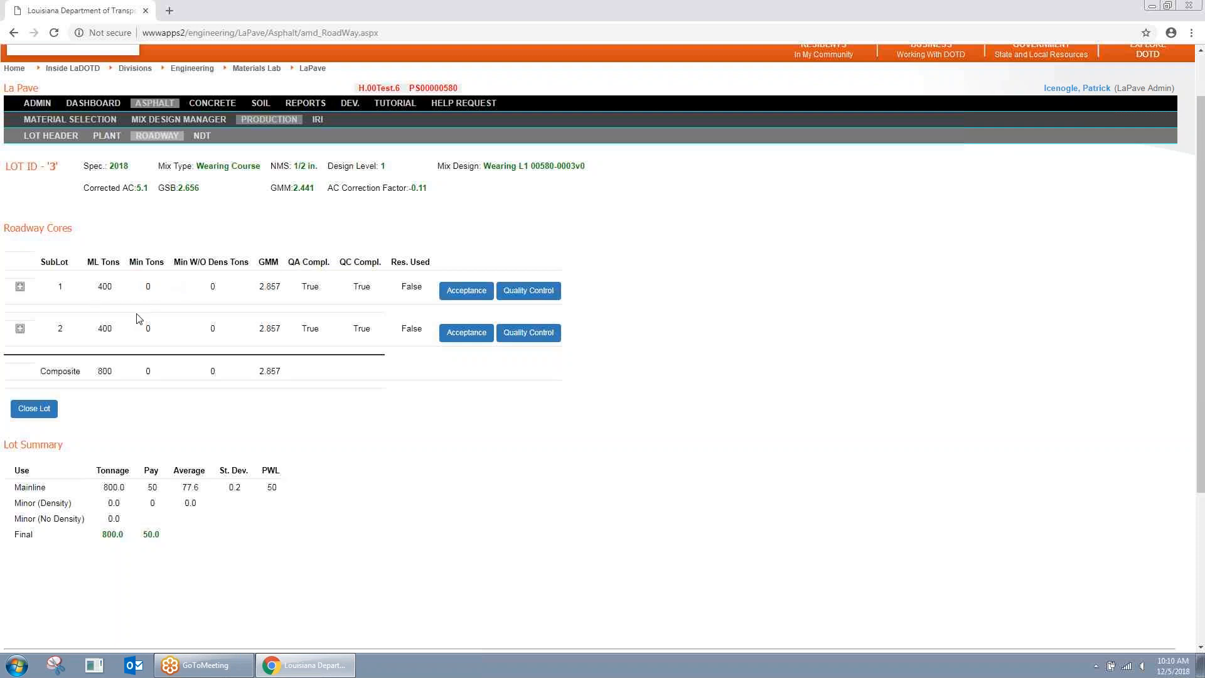
Step: Restore and resize the Chrome window, then maximize it again
drag(416, 16, 1, 32)
drag(598, 205, 923, 237)
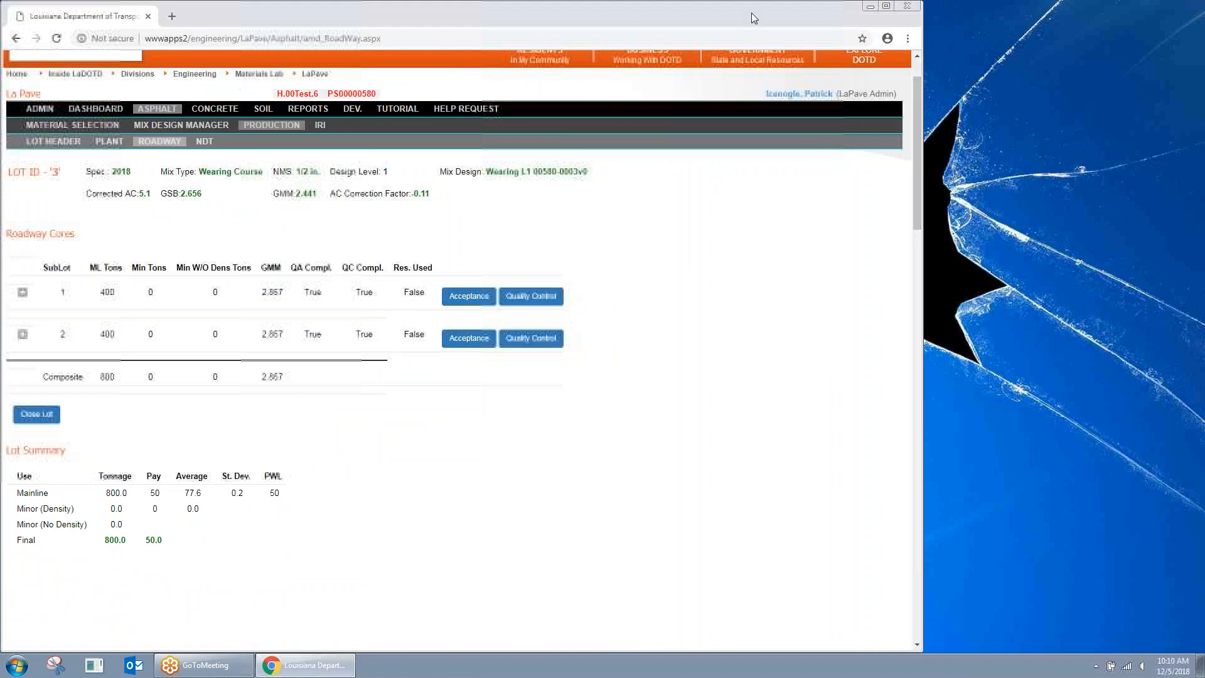
drag(751, 12, 1202, 15)
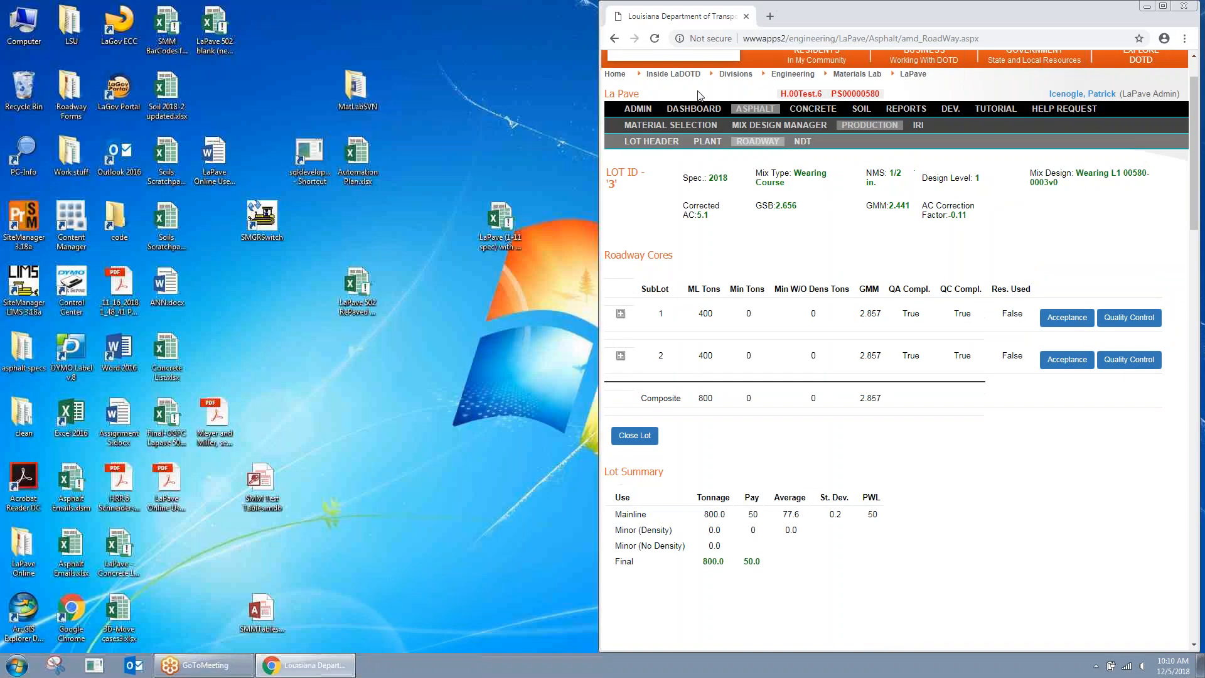
double_click(920, 14)
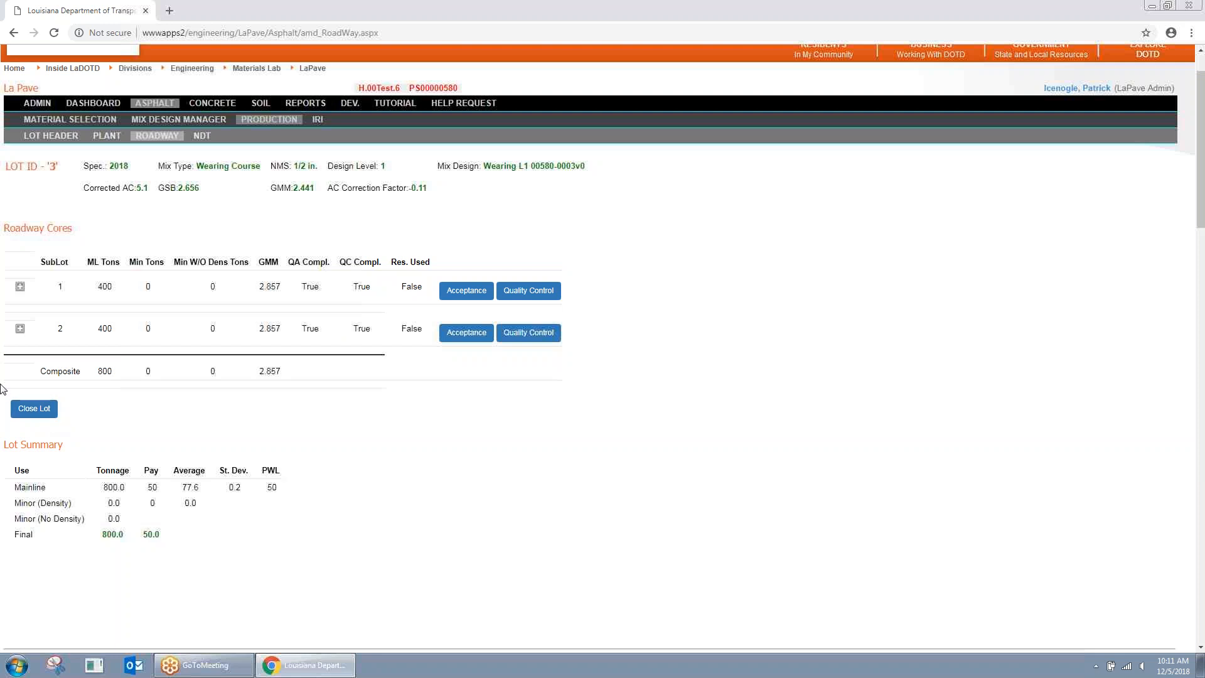
Step: Close lot 3 with blank remarks
click(39, 416)
click(39, 347)
click(602, 336)
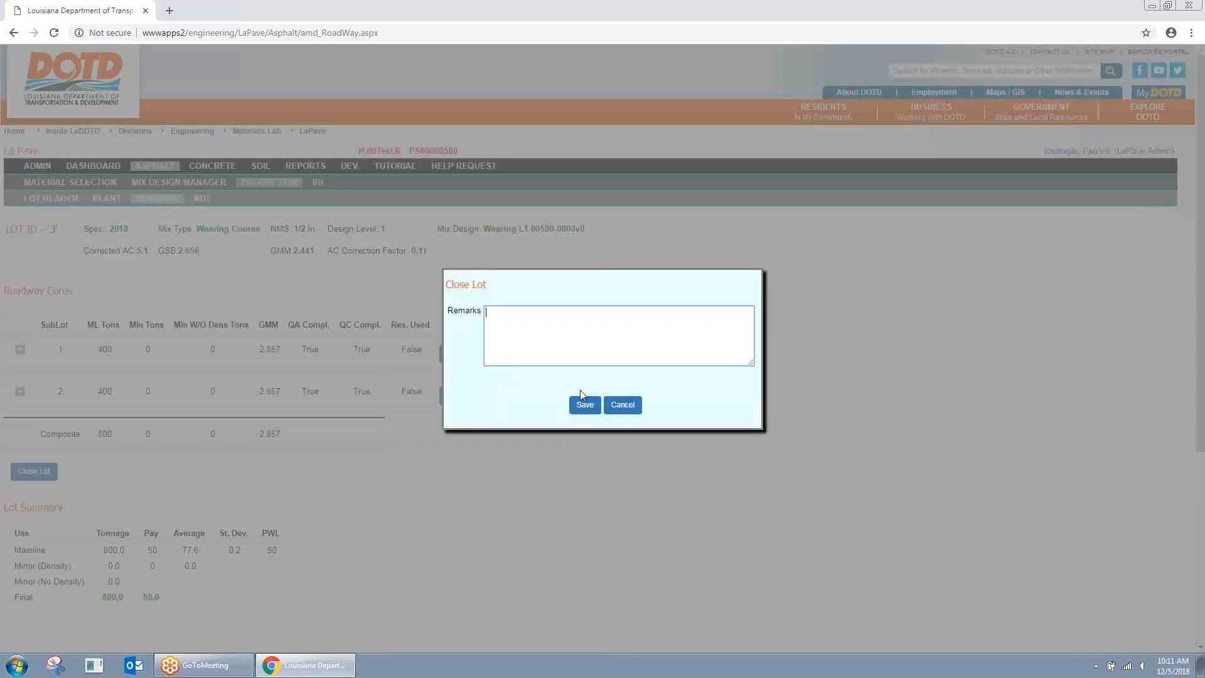
click(583, 405)
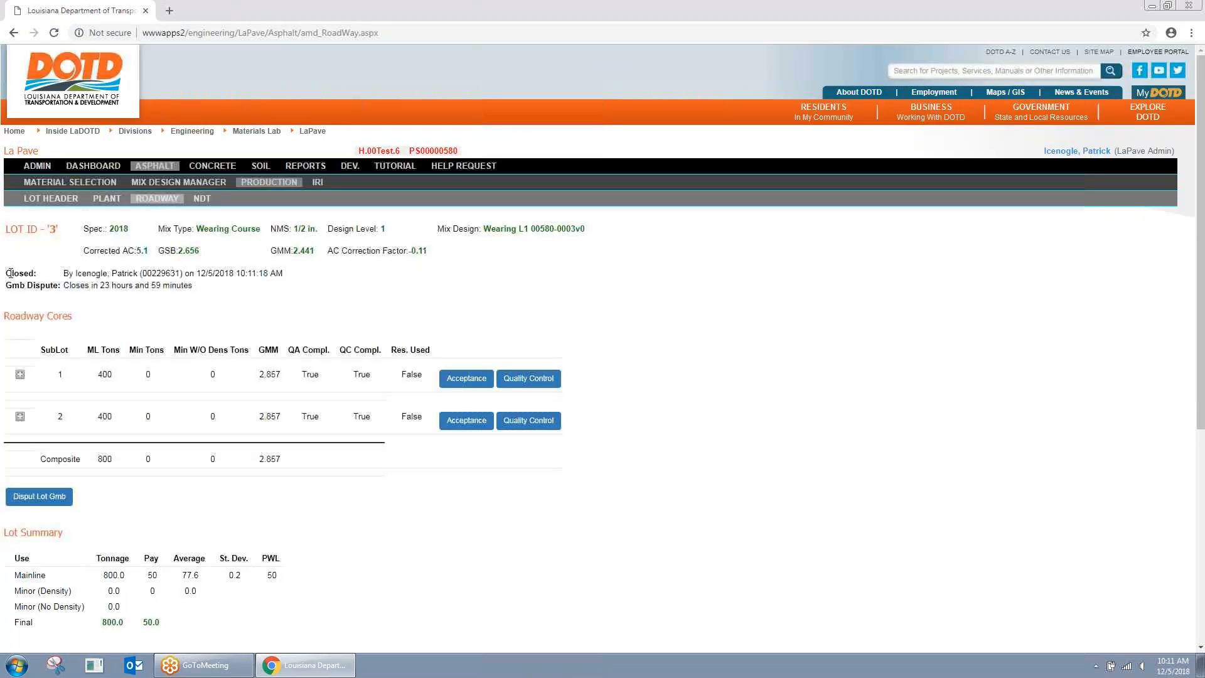
Step: Review lot 3's closed timestamp and Gmb dispute window details
drag(7, 273, 309, 278)
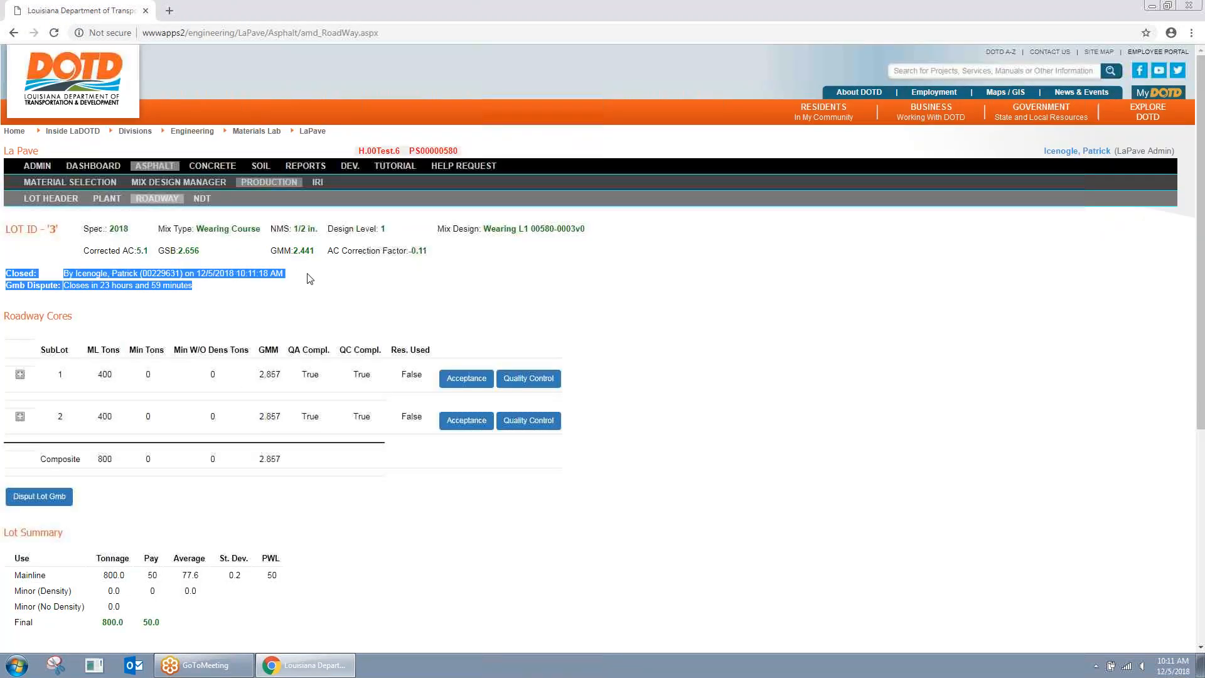
click(165, 279)
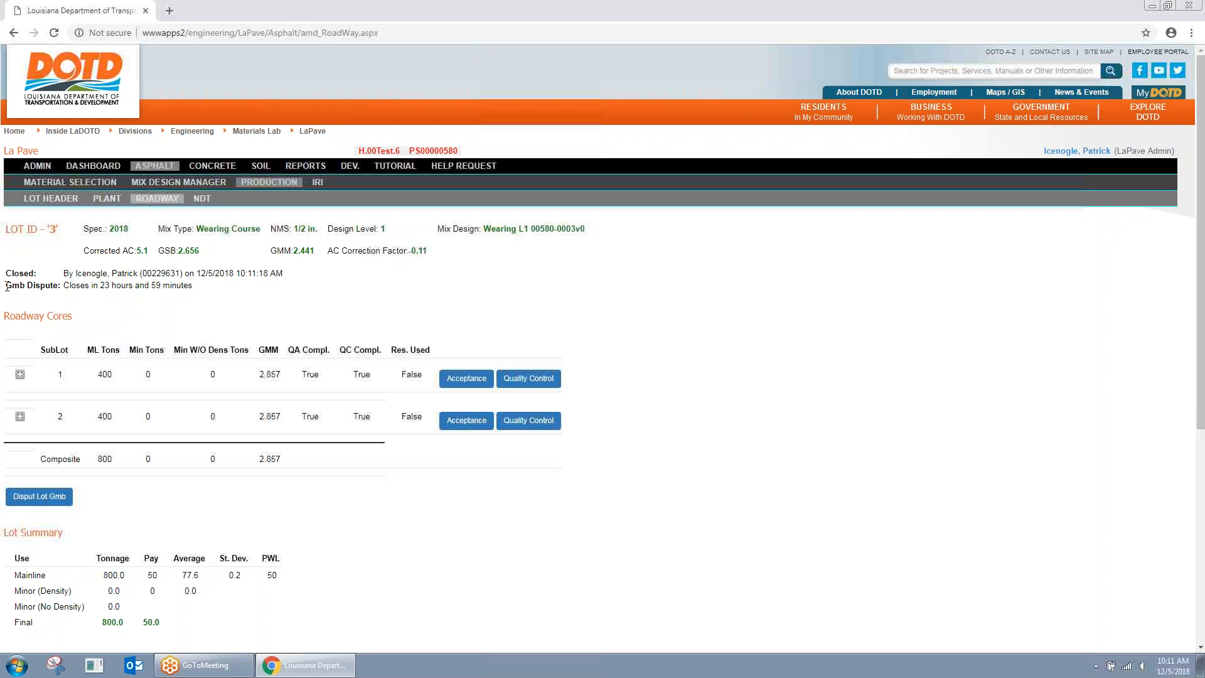
drag(6, 286, 53, 285)
click(57, 307)
Step: File a Gmb dispute on lot 3 for sublot 1 and check its recorded timestamp
drag(67, 286, 185, 289)
click(188, 317)
scroll(117, 290, down, 1)
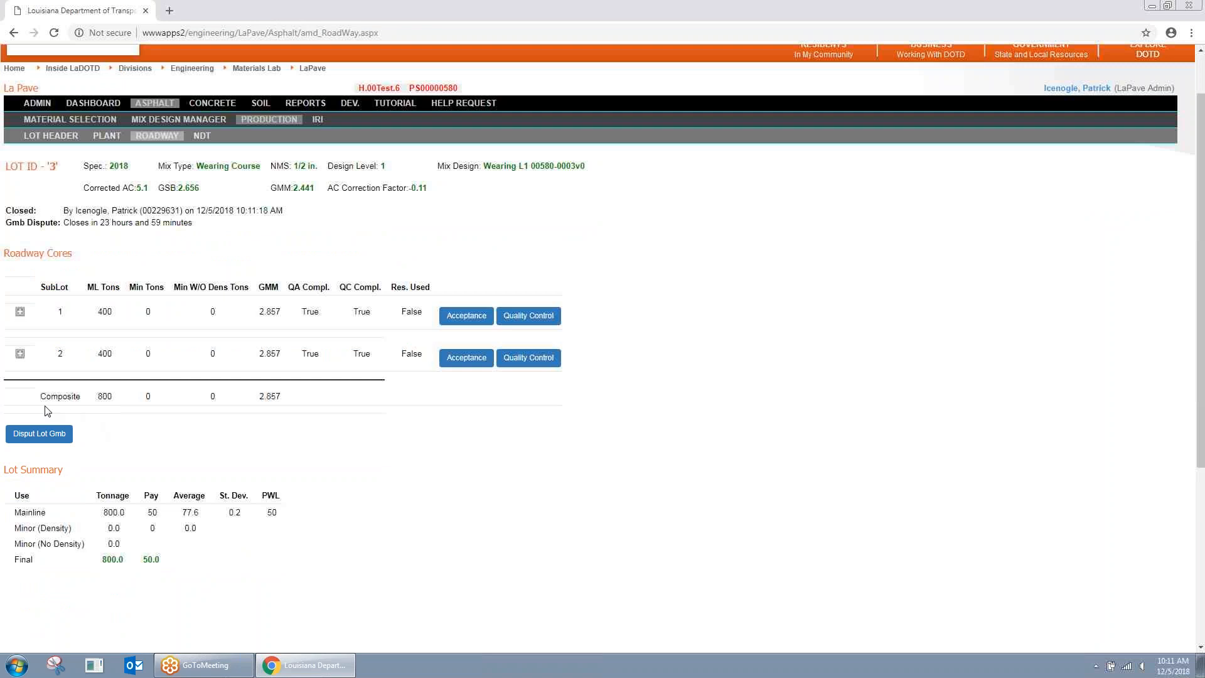
click(52, 438)
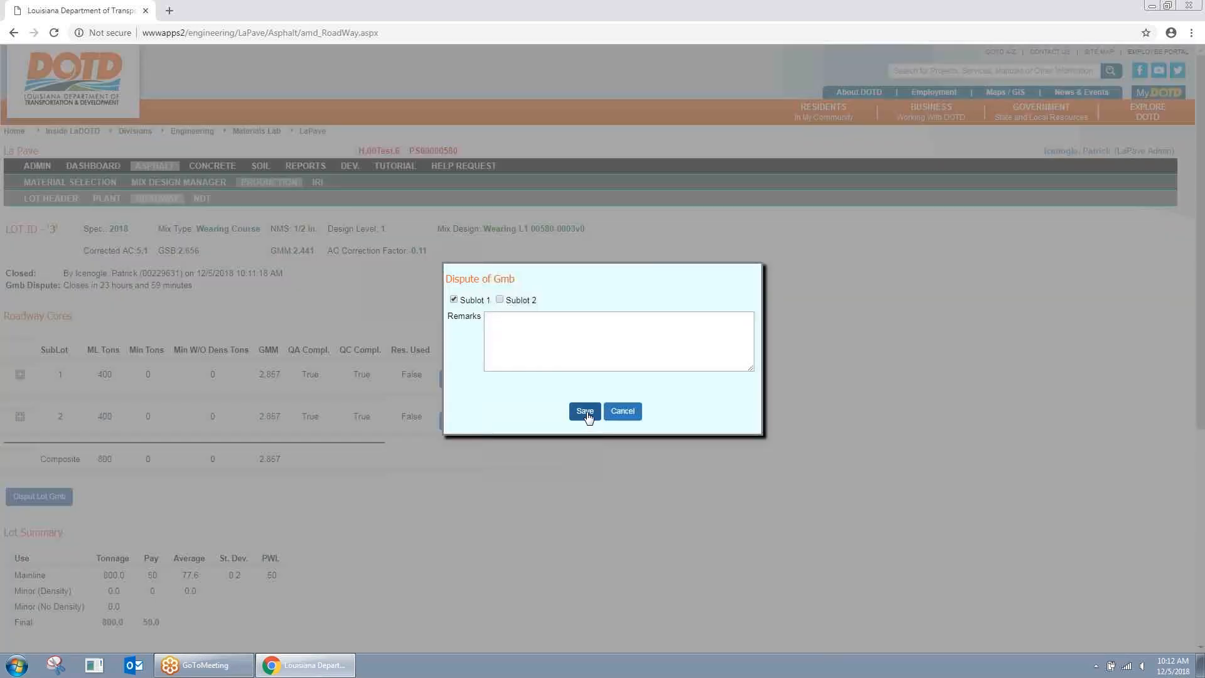
click(586, 413)
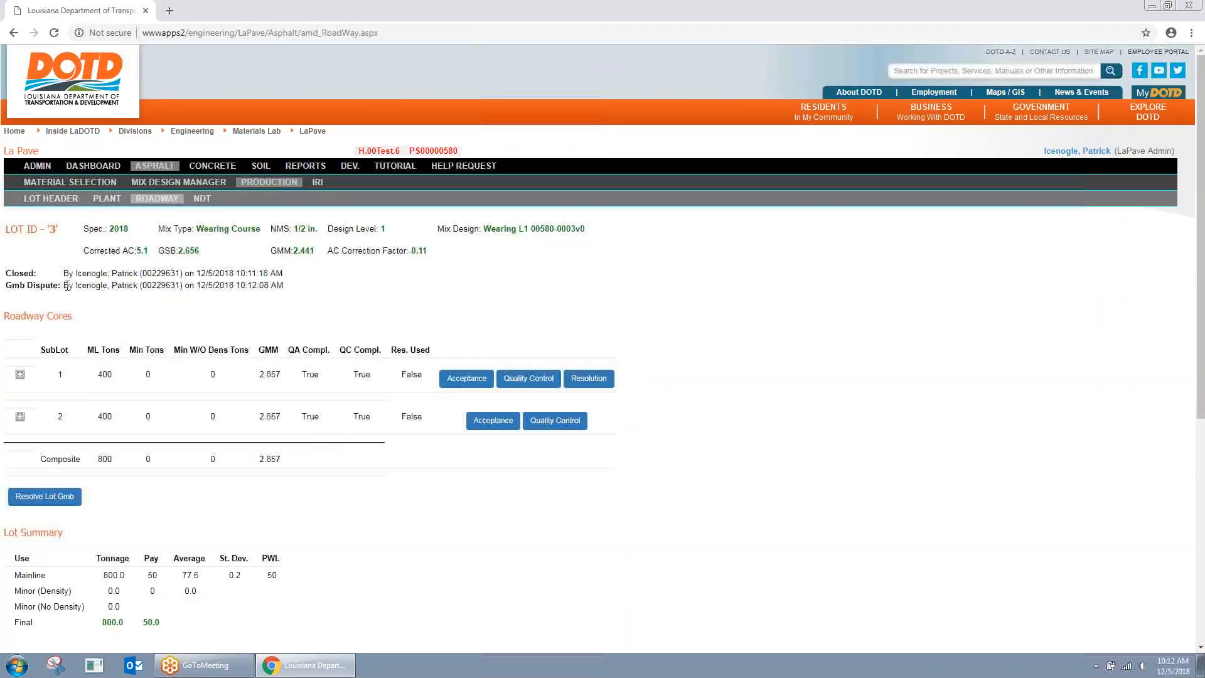
drag(66, 286, 310, 291)
Step: Start sublot 1's resolution core with mix use ML Wearing, core name 1, location CL
click(310, 290)
click(597, 381)
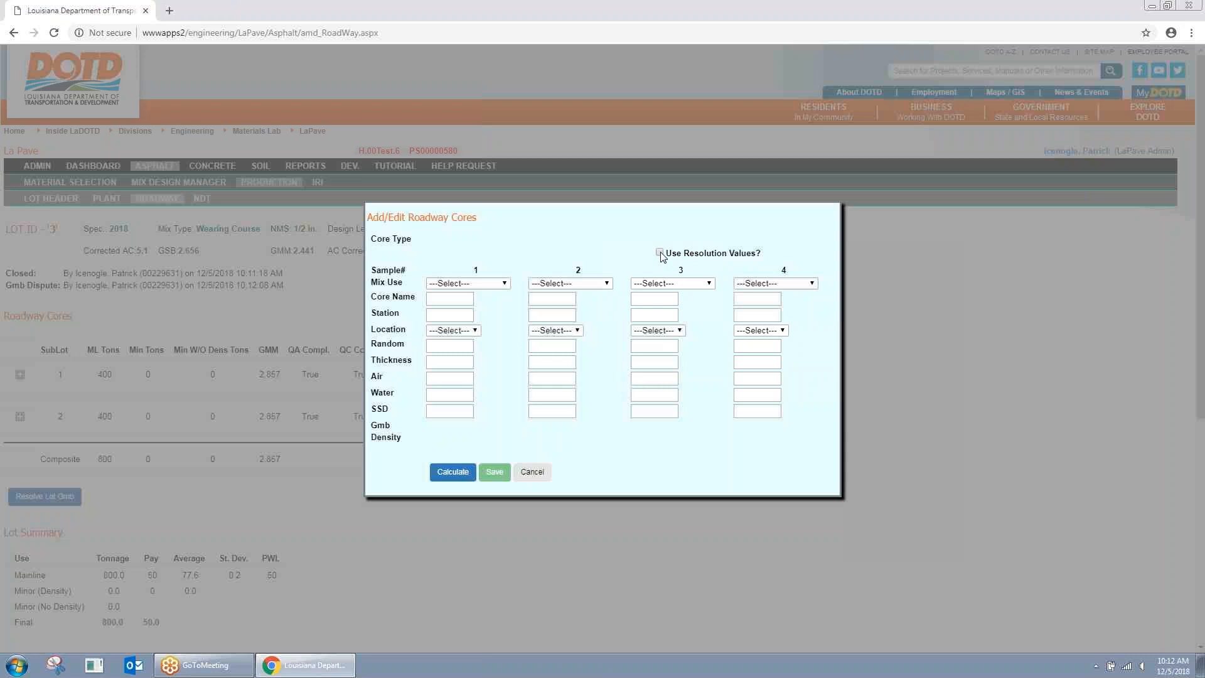
click(504, 284)
click(463, 463)
click(452, 299)
text(1)
click(443, 328)
click(445, 330)
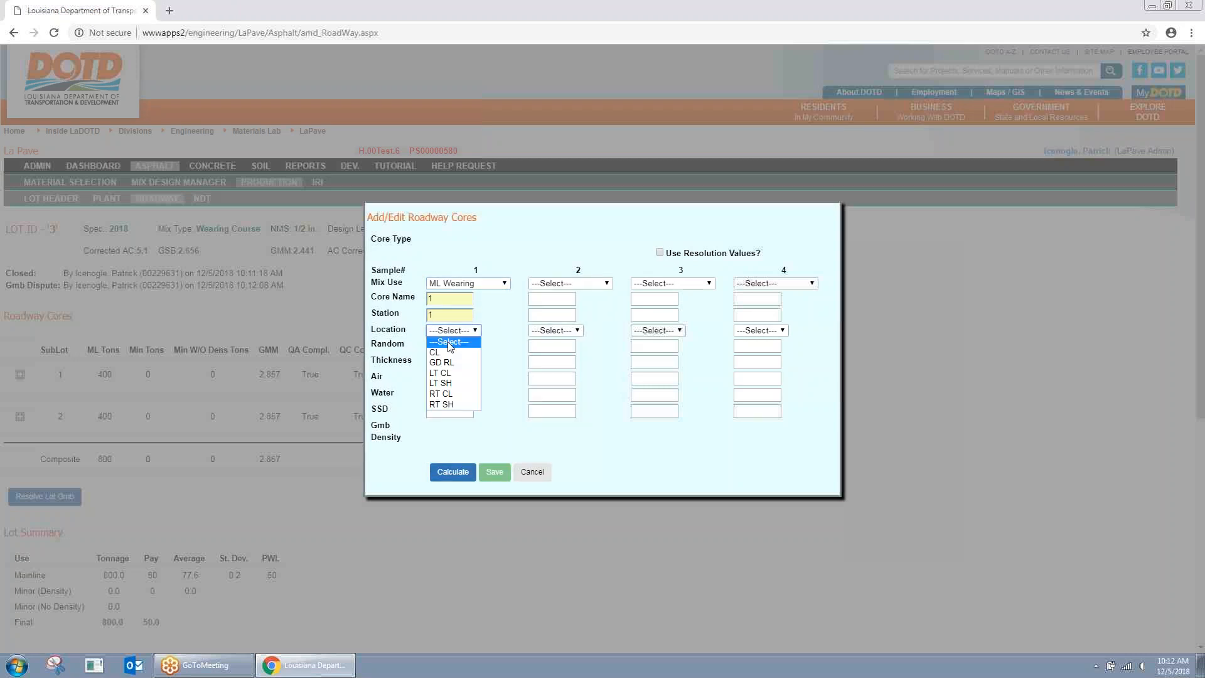
click(448, 348)
click(454, 332)
click(451, 351)
Step: Enter random 1, thickness 1, Air 2700, Water 1500, SSD 2720, then calculate and save
click(452, 347)
click(446, 371)
click(460, 364)
click(458, 382)
click(453, 379)
click(447, 404)
click(446, 395)
click(448, 421)
click(450, 411)
click(449, 433)
click(451, 471)
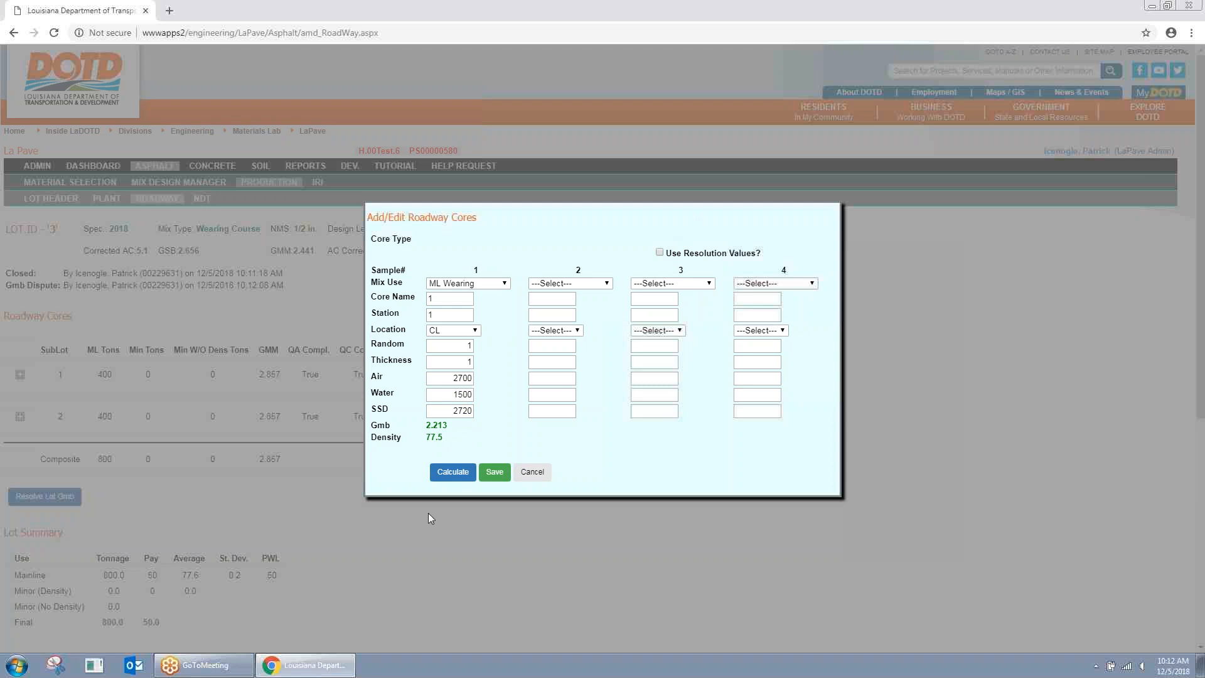
click(493, 475)
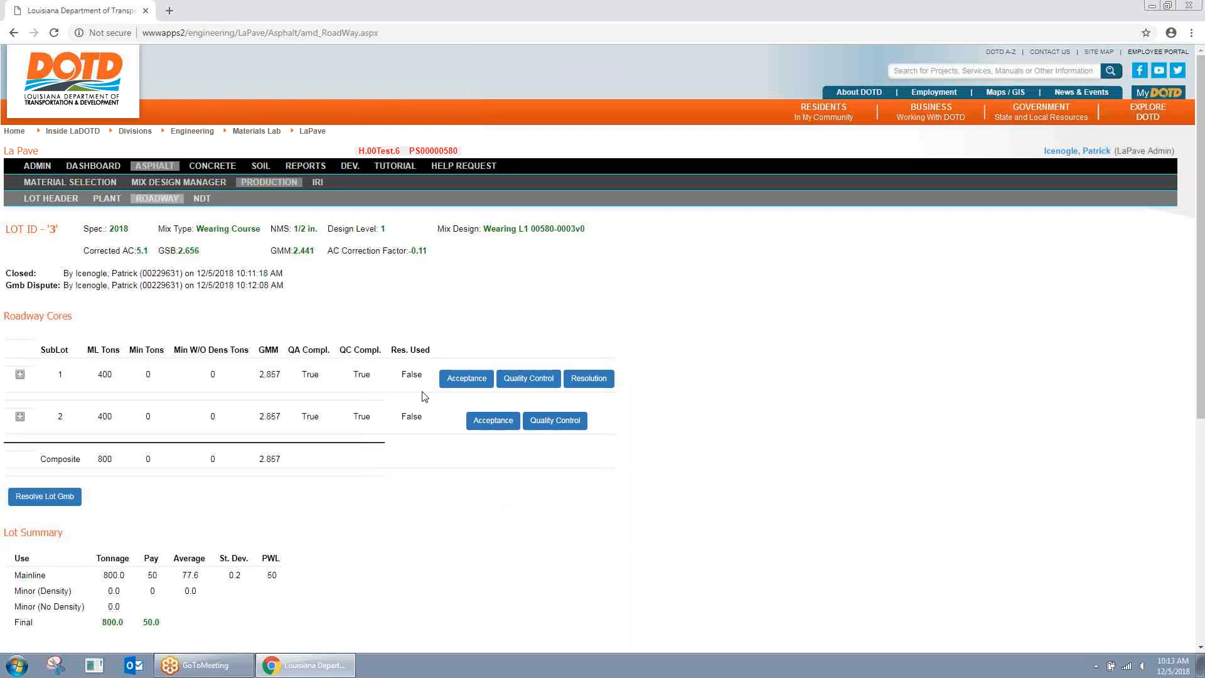
Step: Review sublot 1's core results on Lot 3's roadway page
scroll(168, 470, down, 1)
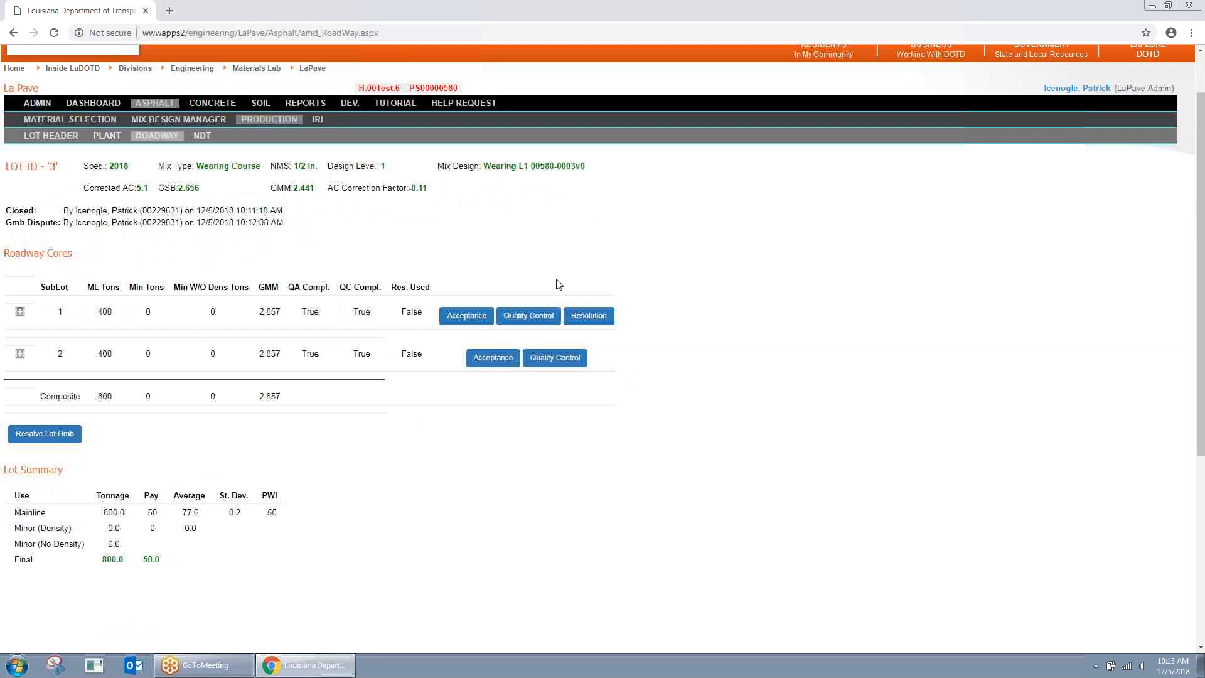
click(20, 312)
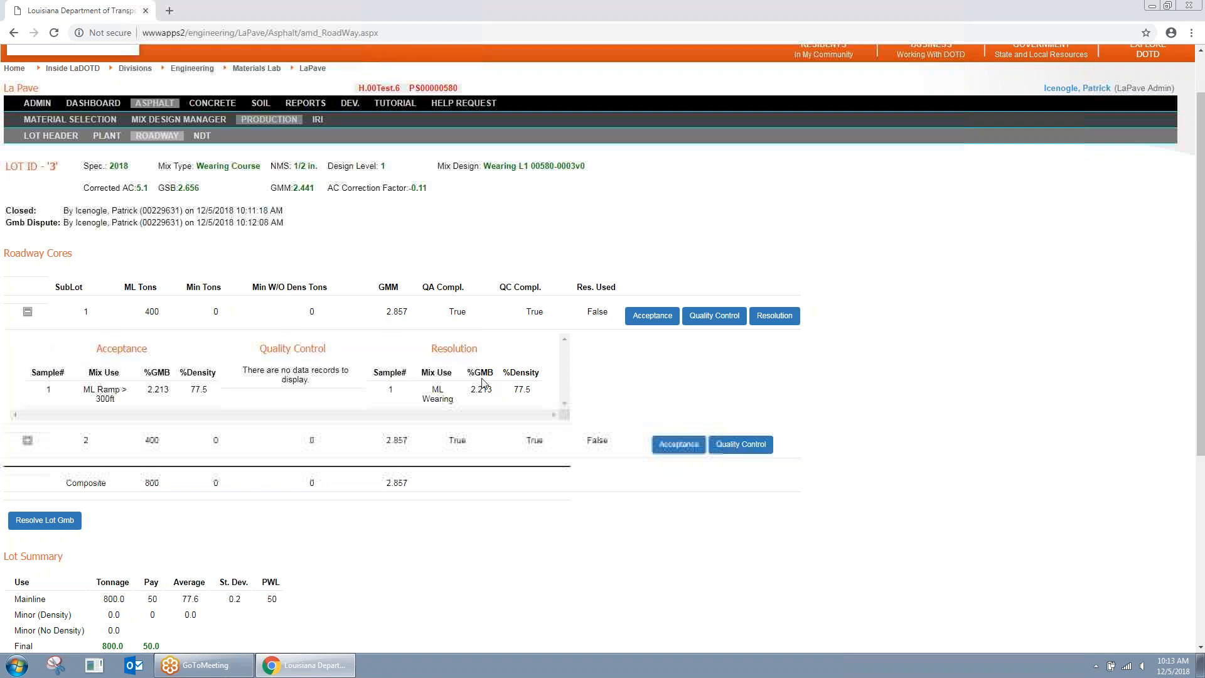
click(26, 312)
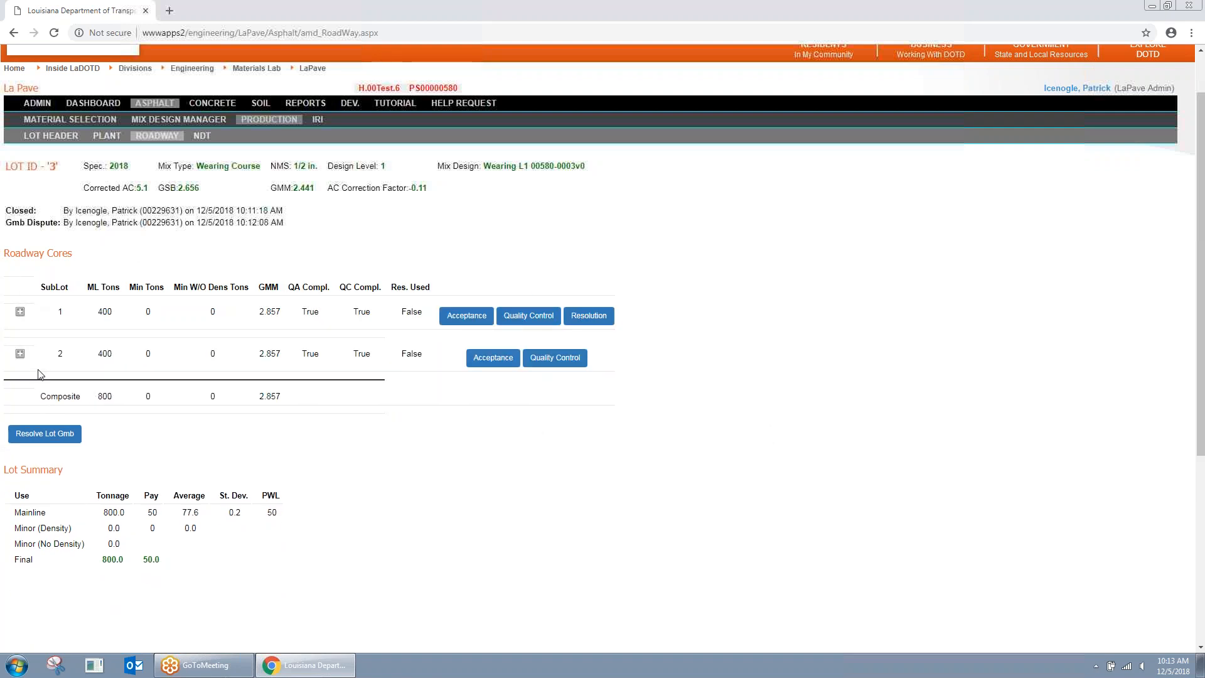
Step: Resolve Lot 3's Gmb dispute and scroll down to the GMM Verification section
click(51, 435)
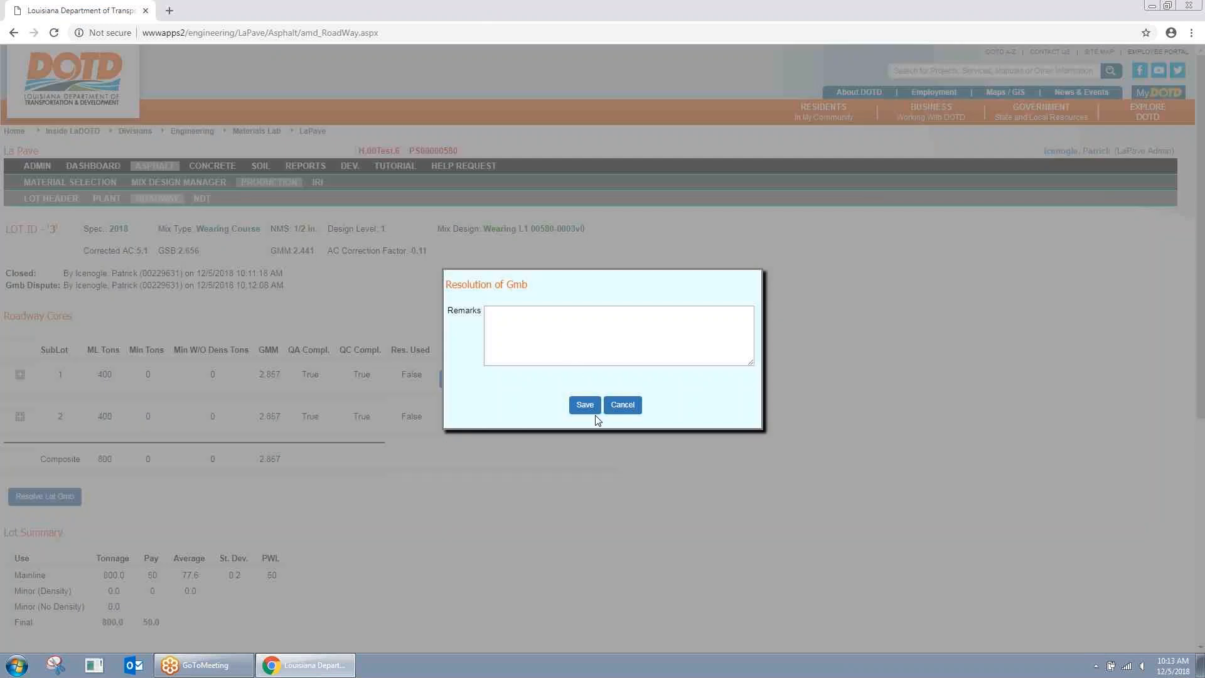
click(585, 405)
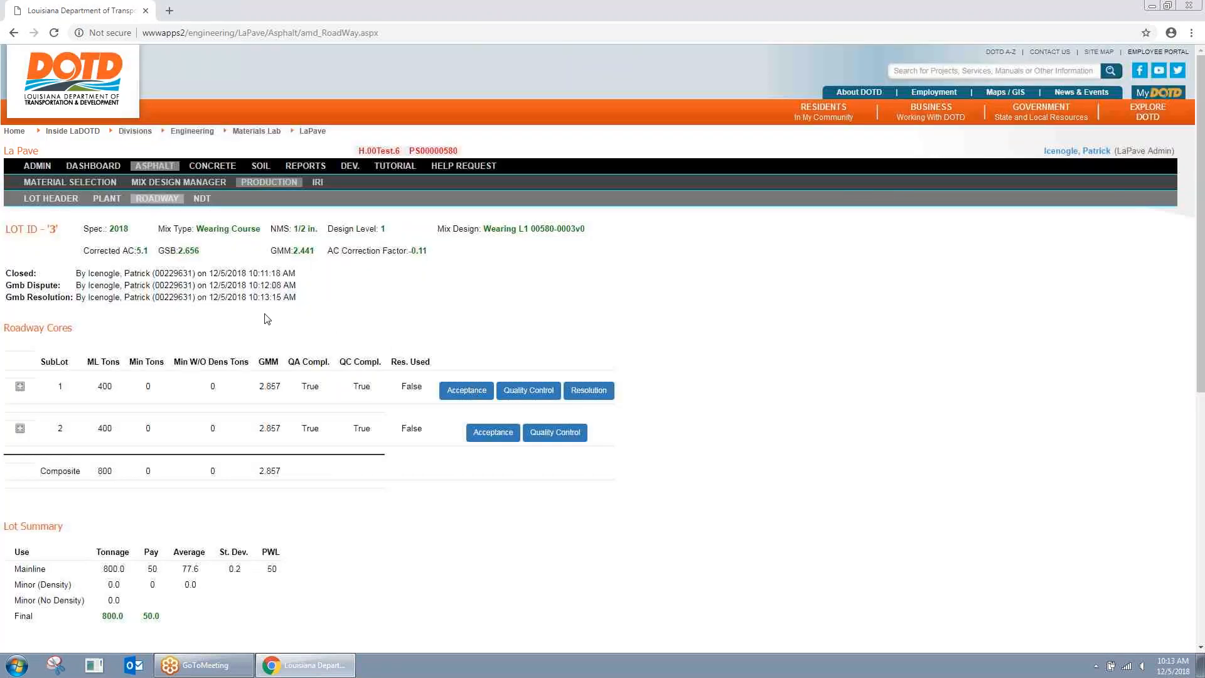
scroll(156, 251, down, 1)
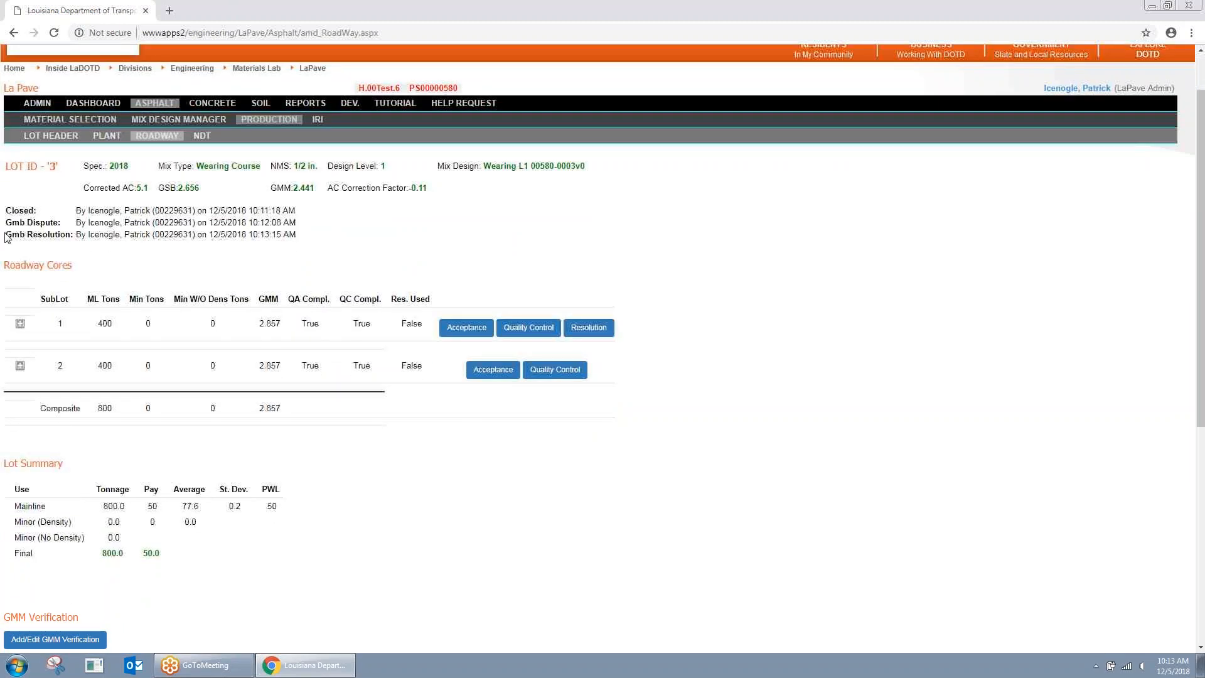
scroll(256, 309, down, 2)
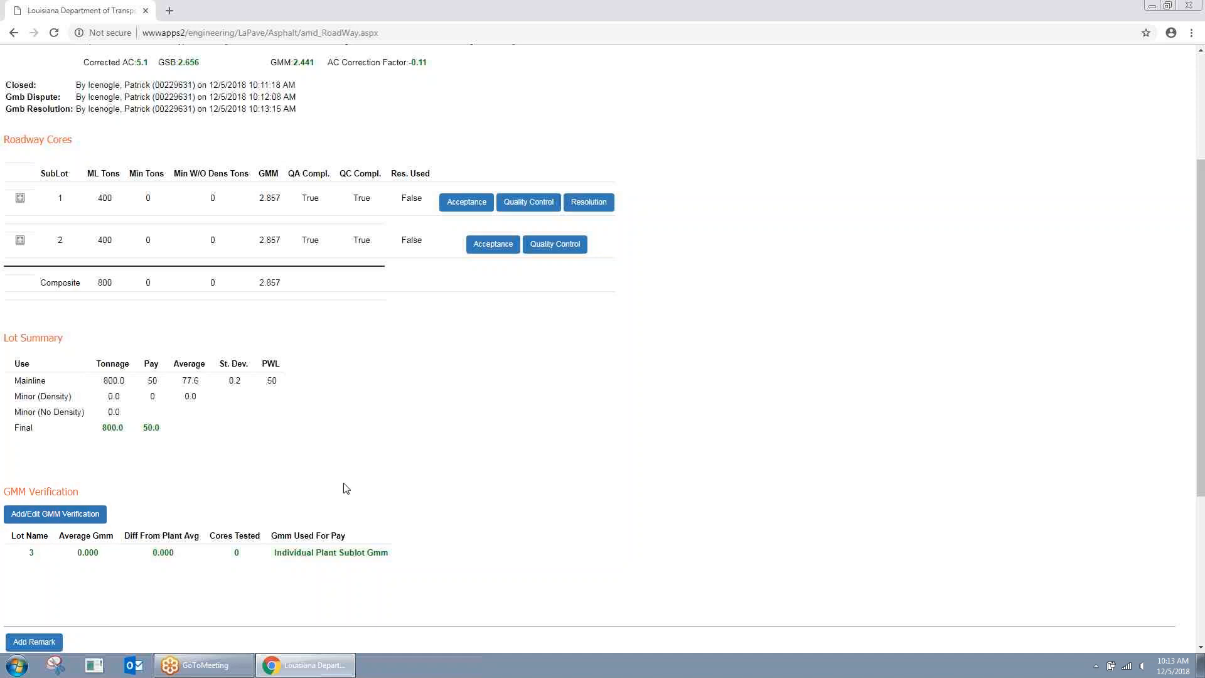
scroll(348, 485, down, 1)
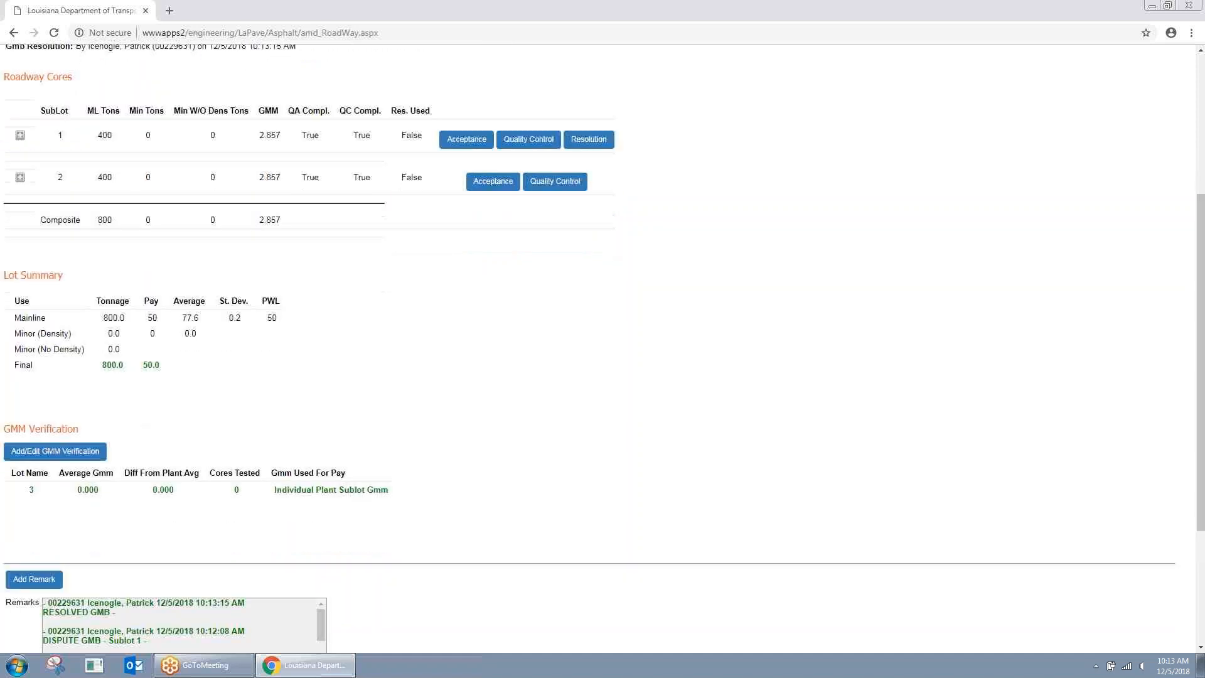
Step: Enter sublot 1's GMM check core (Acceptance# 1): Mix 2200, Pyc & Water 1500, Pyc Wtr & Mix 2800
click(47, 452)
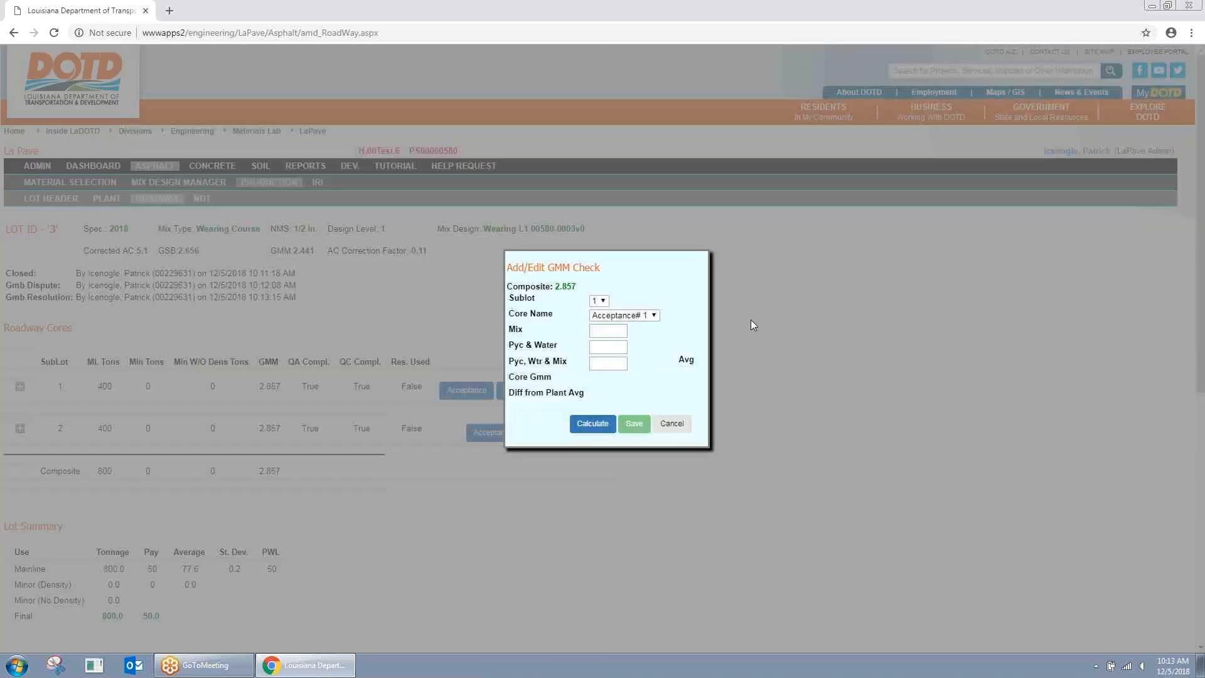
click(606, 301)
click(600, 311)
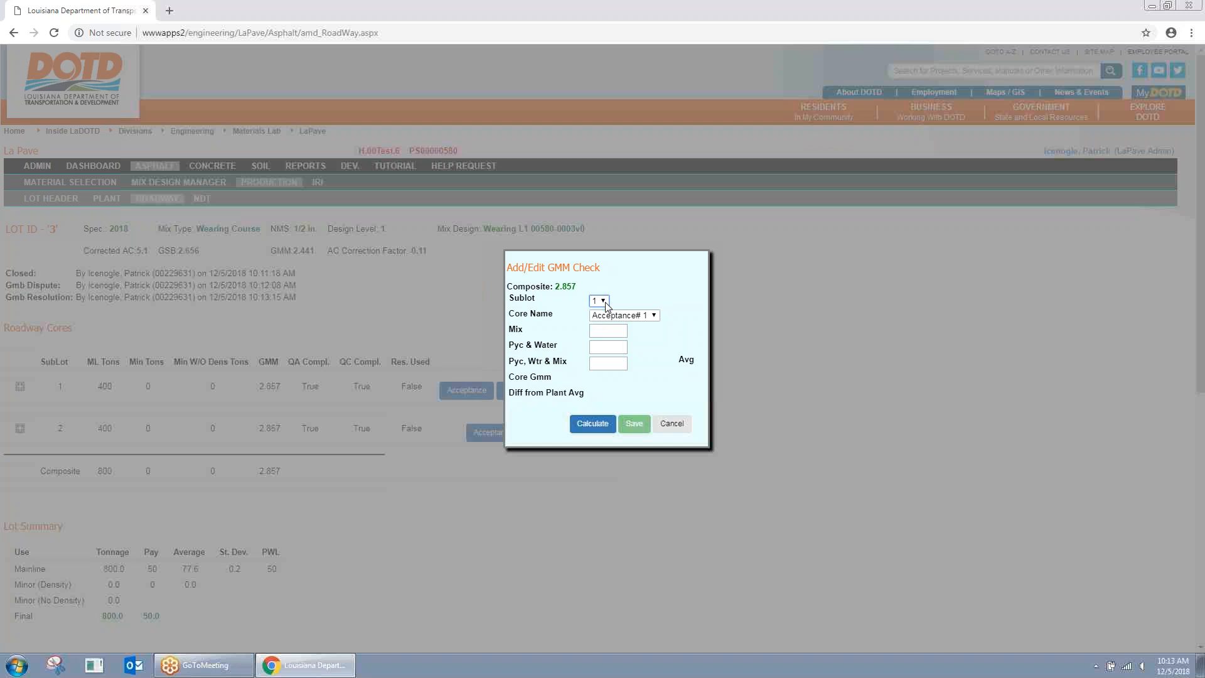
click(633, 318)
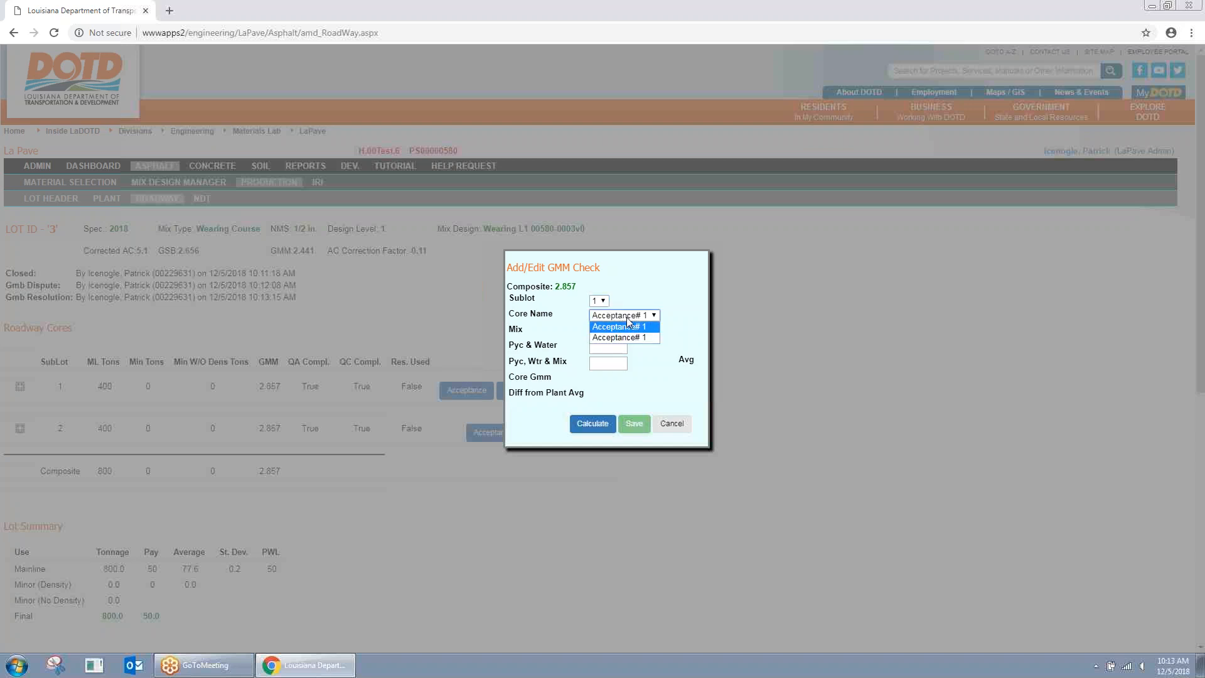
click(624, 333)
click(615, 332)
click(610, 357)
click(608, 348)
click(595, 372)
click(615, 362)
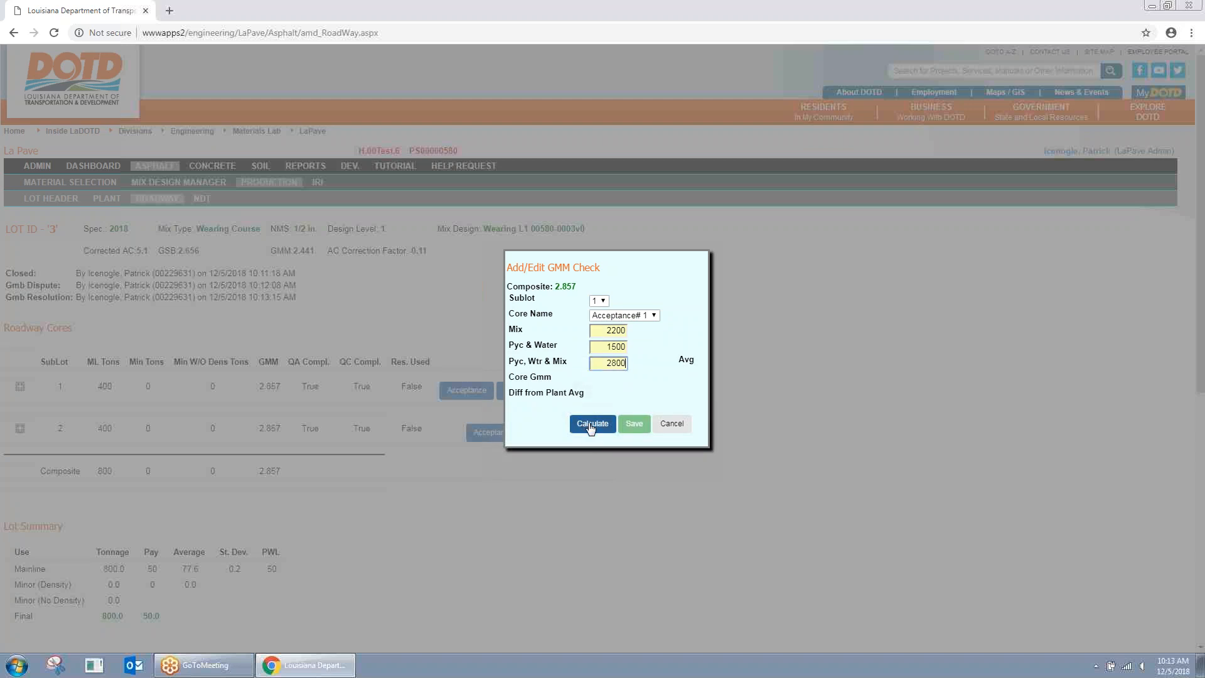
click(589, 425)
double_click(724, 384)
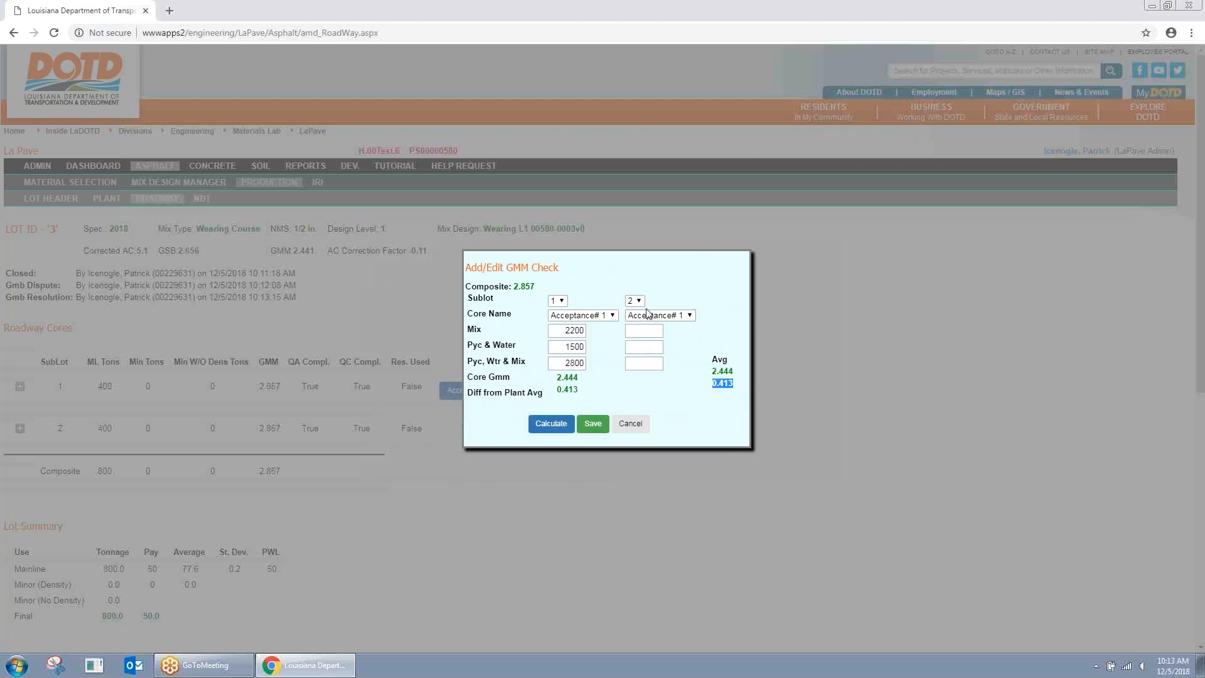
Step: Enter sublot 2's core as 2200, 1500, 2750, recalculate, and save the GMM verification
click(647, 332)
text(2200)
click(649, 347)
text(1500)
click(652, 364)
text(2800)
click(551, 423)
double_click(642, 362)
text(2750)
click(547, 423)
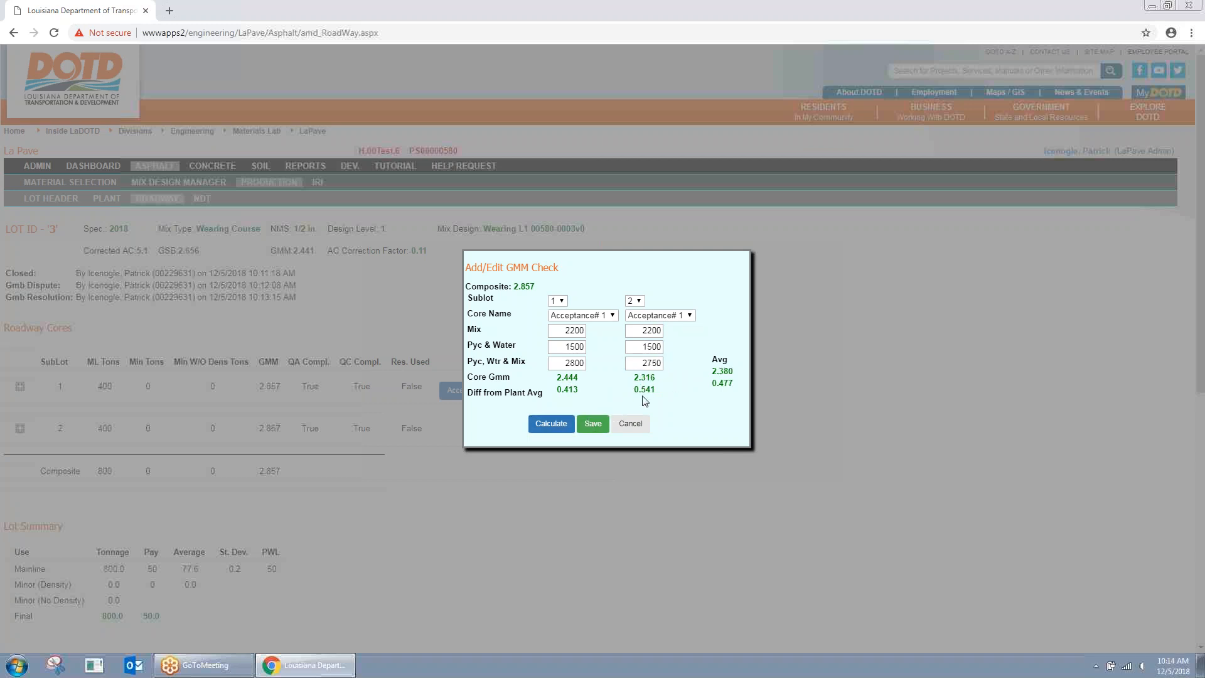
drag(716, 381, 751, 381)
click(727, 384)
click(587, 428)
scroll(322, 533, down, 4)
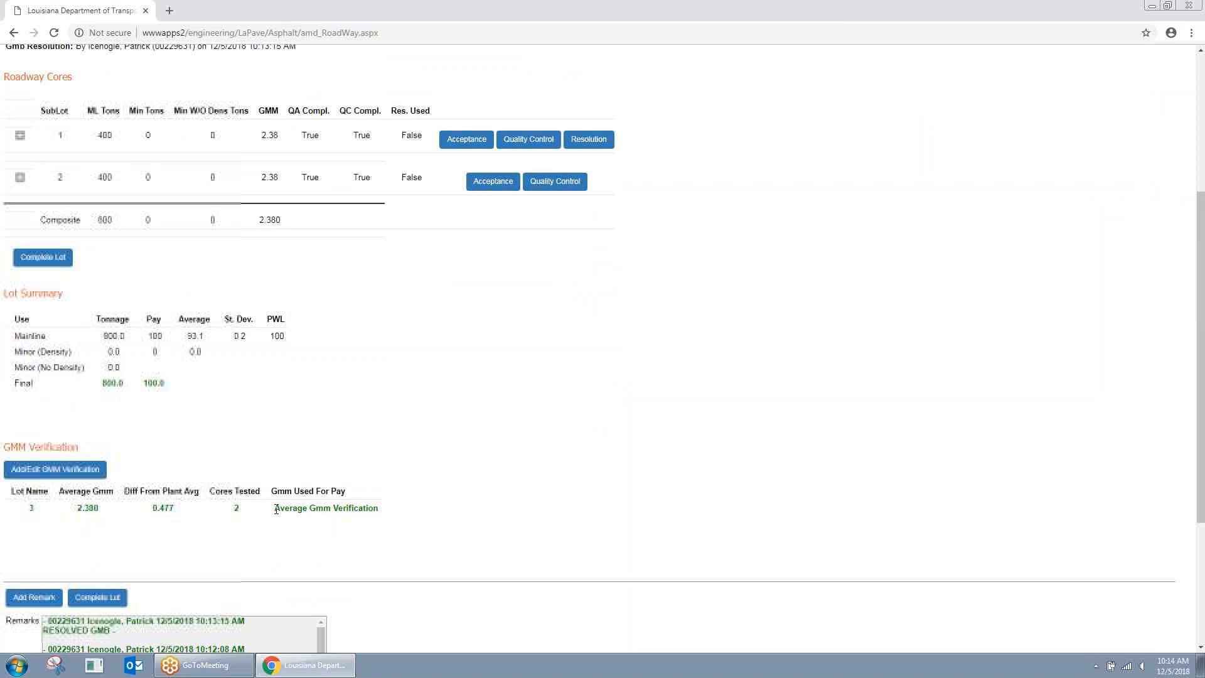
drag(276, 509, 390, 508)
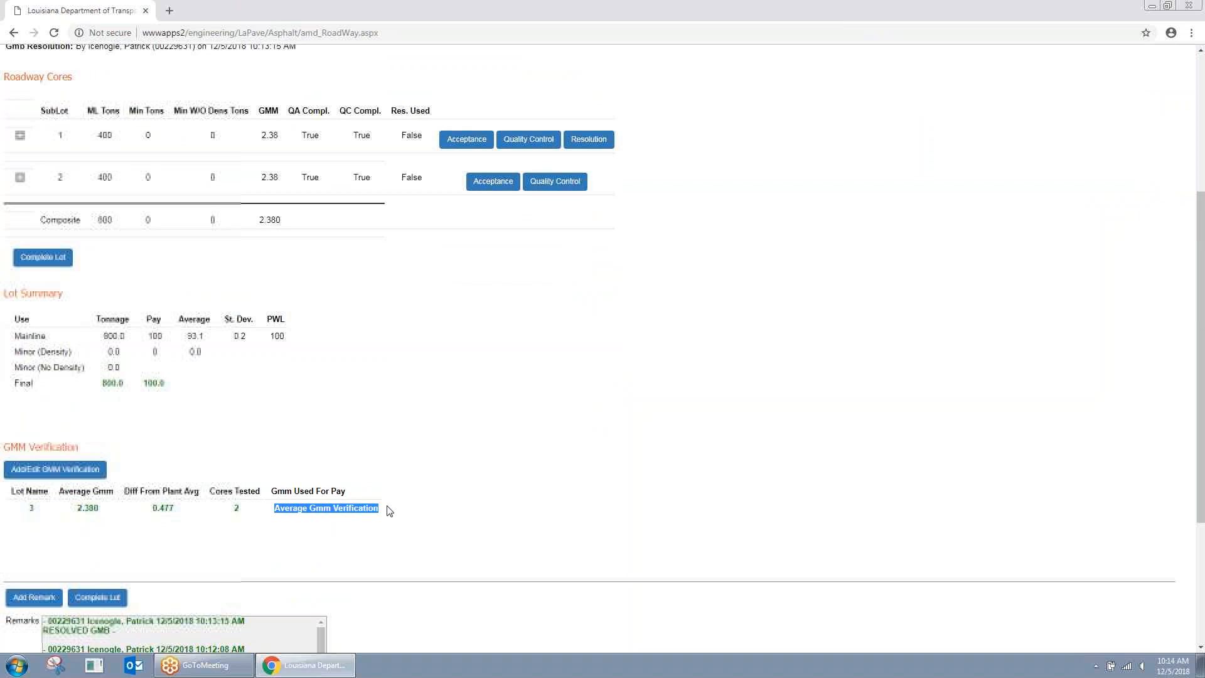
click(414, 540)
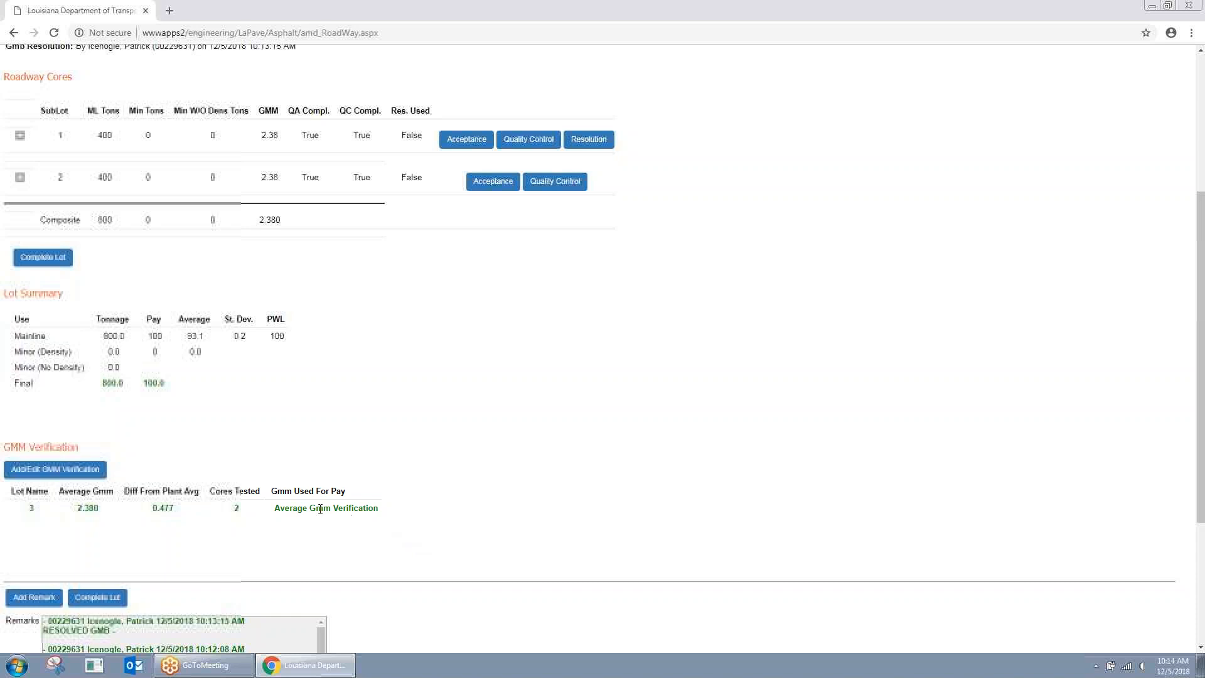
scroll(231, 477, up, 1)
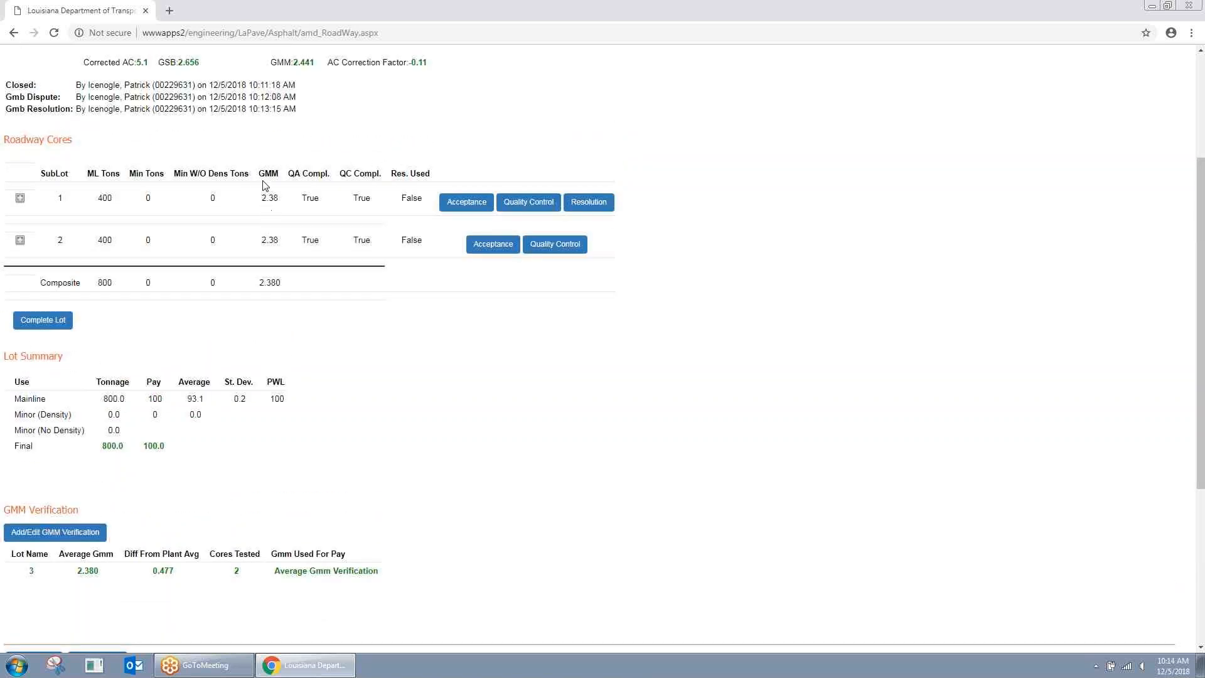
click(20, 199)
drag(191, 276, 213, 282)
click(195, 280)
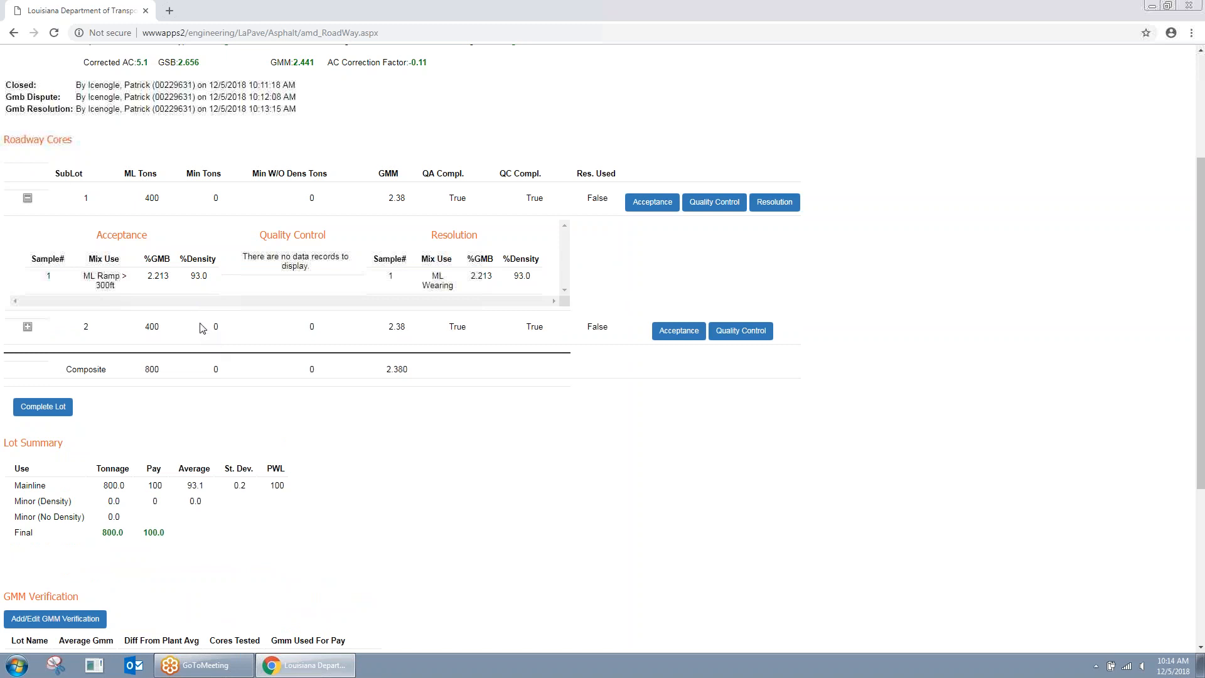
click(28, 198)
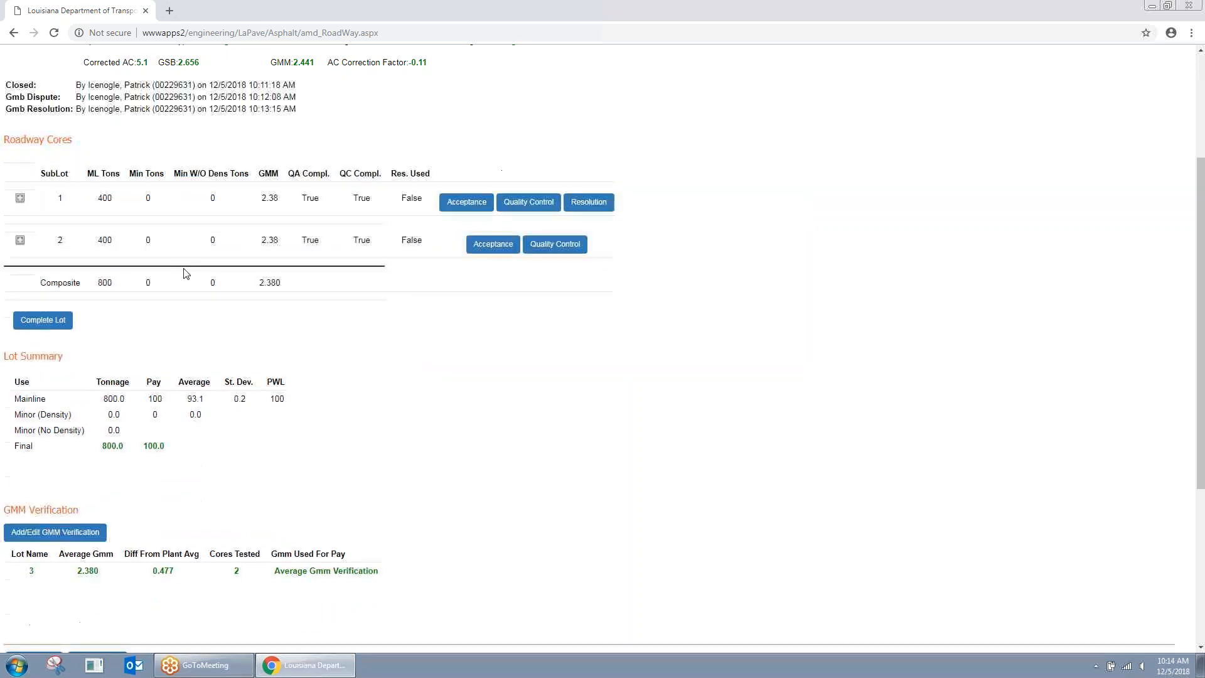
scroll(237, 279, down, 2)
scroll(275, 340, up, 1)
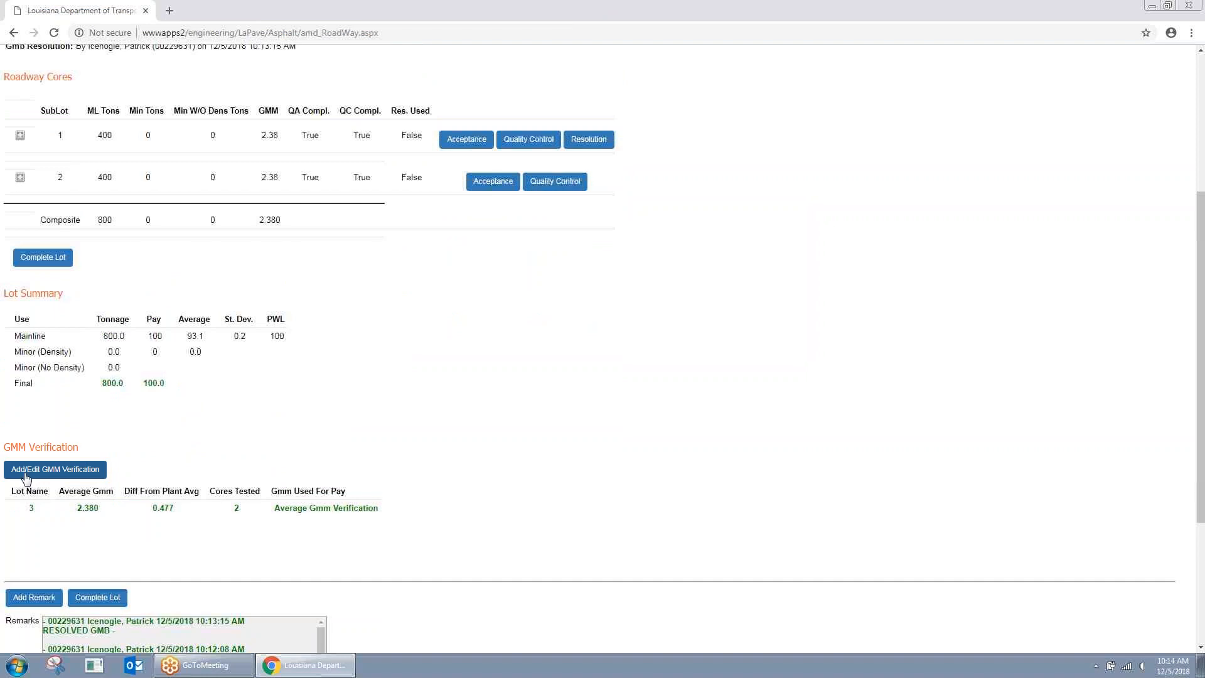
scroll(336, 460, up, 2)
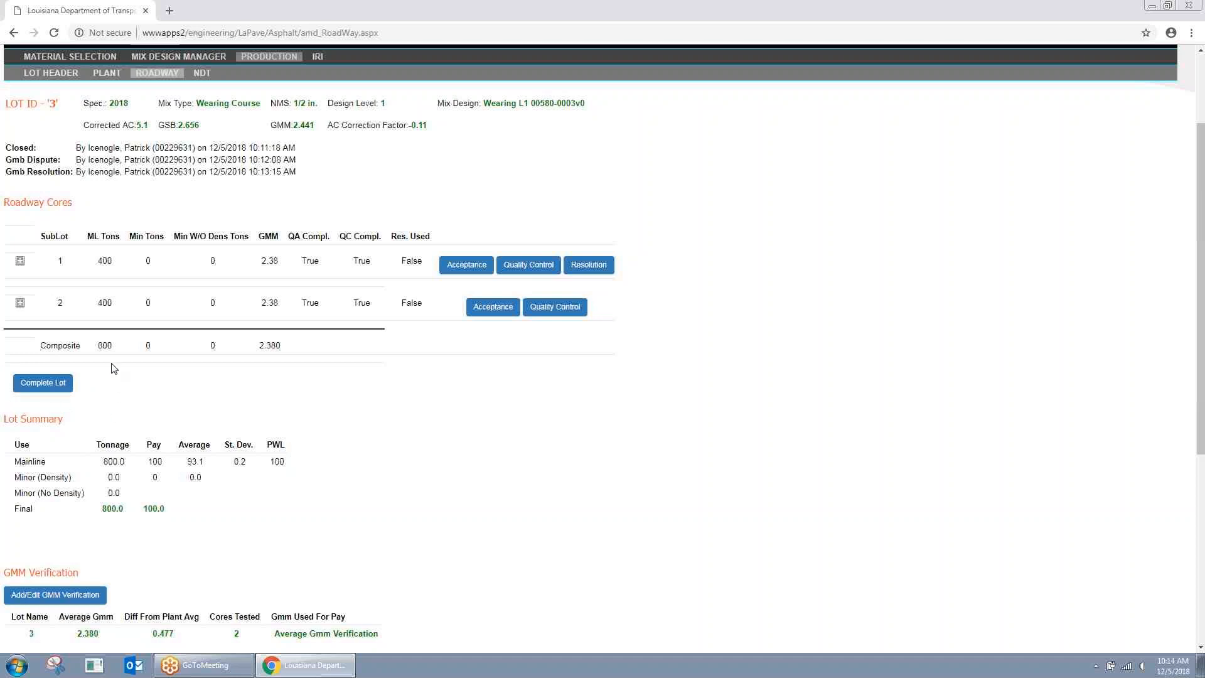
Step: Complete Lot 3, bringing up the new Gmm Dispute line
click(45, 383)
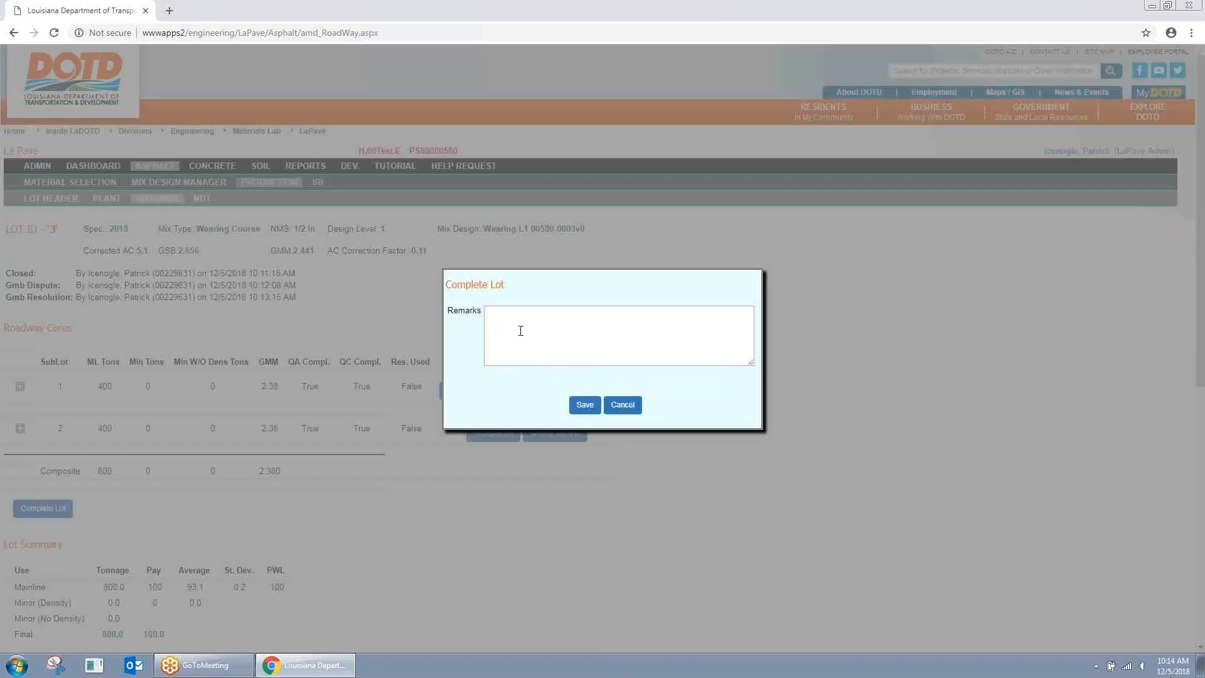
click(584, 405)
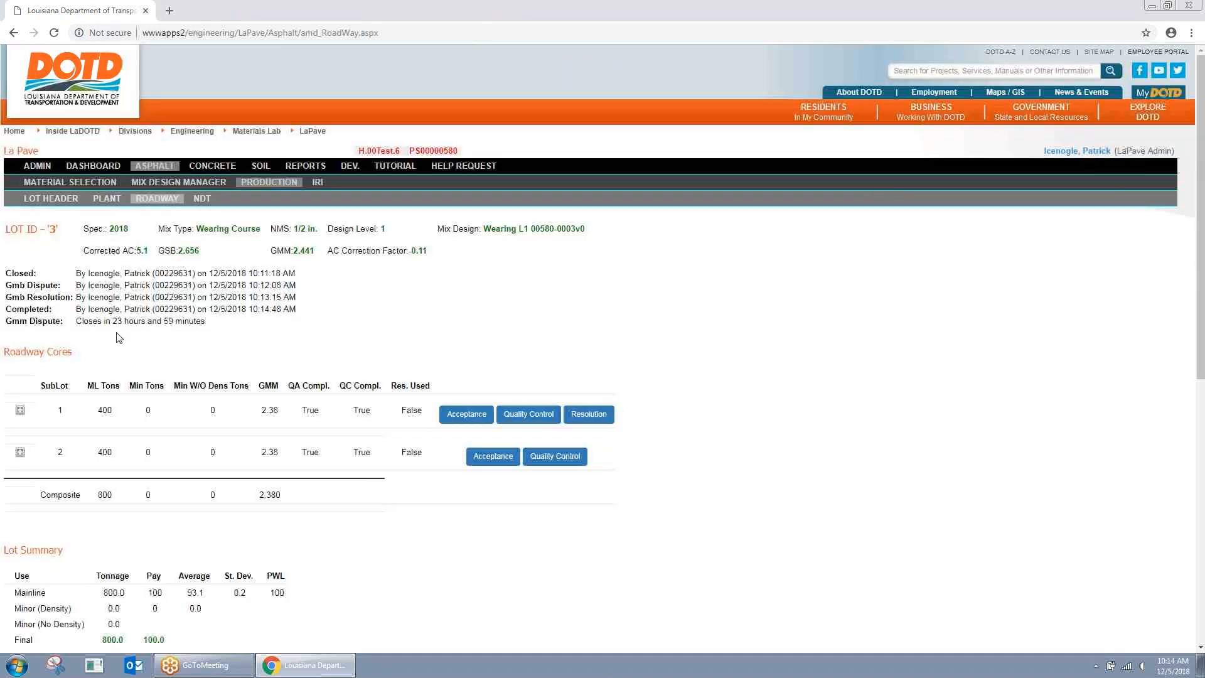
drag(6, 321, 63, 320)
drag(83, 319, 206, 321)
click(207, 321)
Step: Dispute Lot 3's Gmm check and confirm it
scroll(245, 350, down, 1)
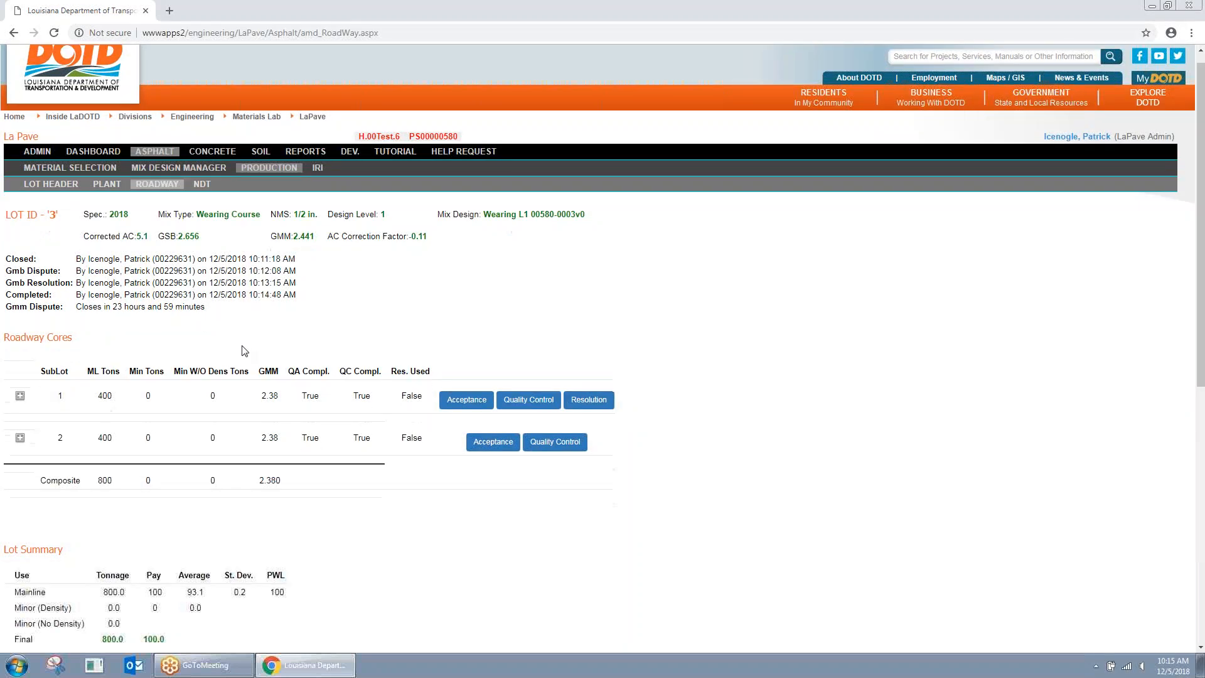
scroll(245, 351, down, 4)
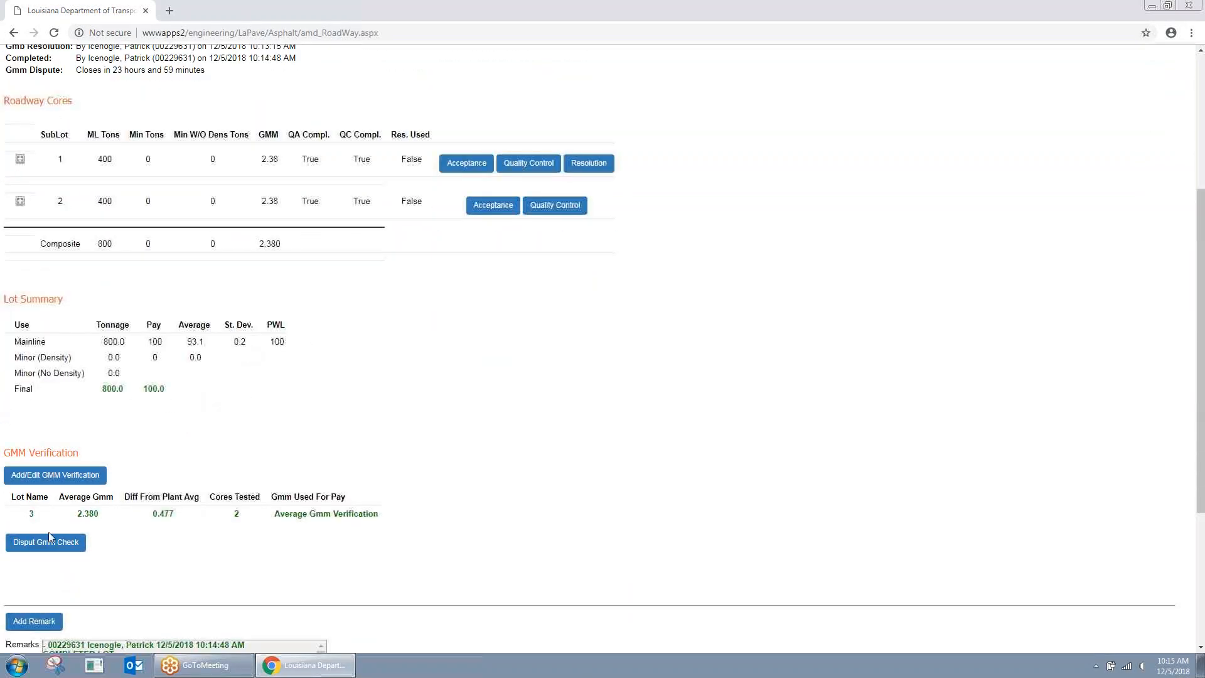
click(48, 541)
click(585, 407)
scroll(275, 349, down, 1)
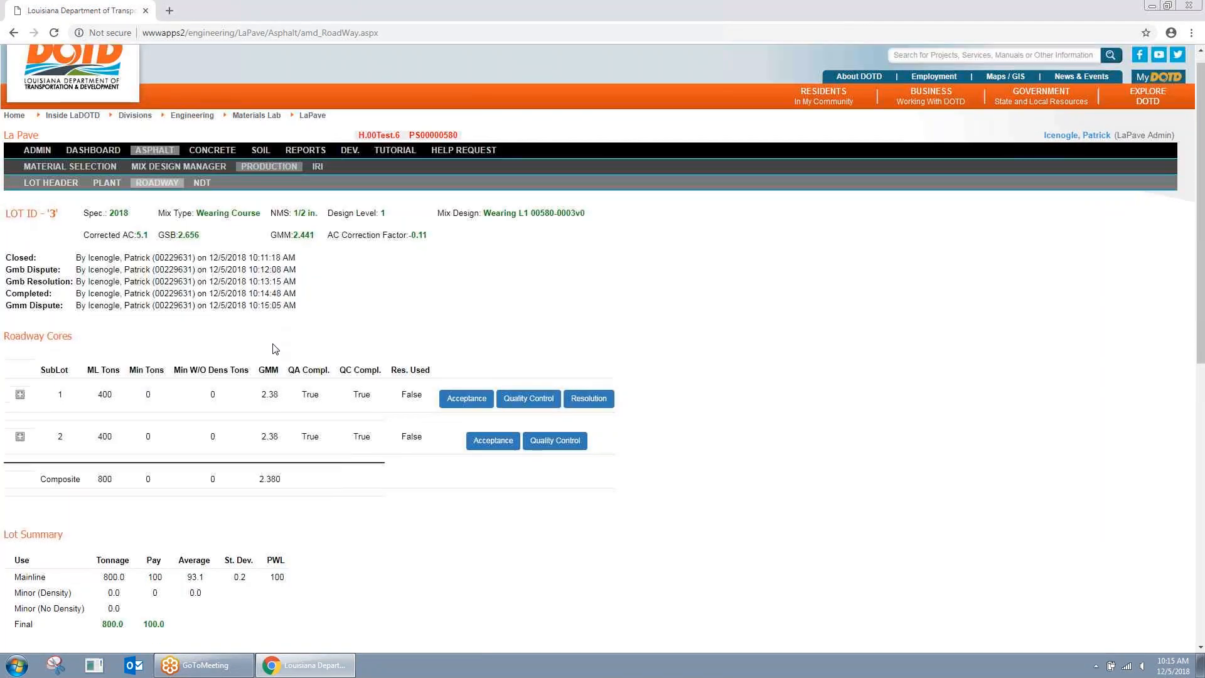
scroll(275, 349, down, 5)
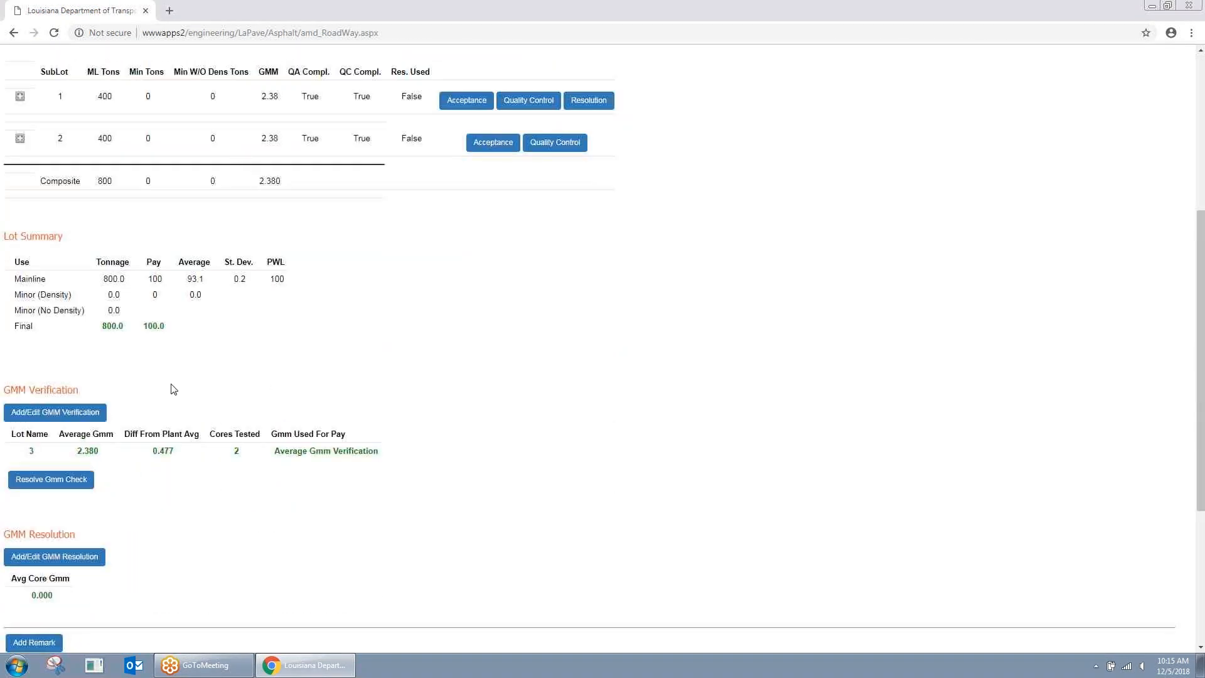
Step: Calculate and save the GMM resolution core entry for Lot 3
scroll(173, 389, down, 1)
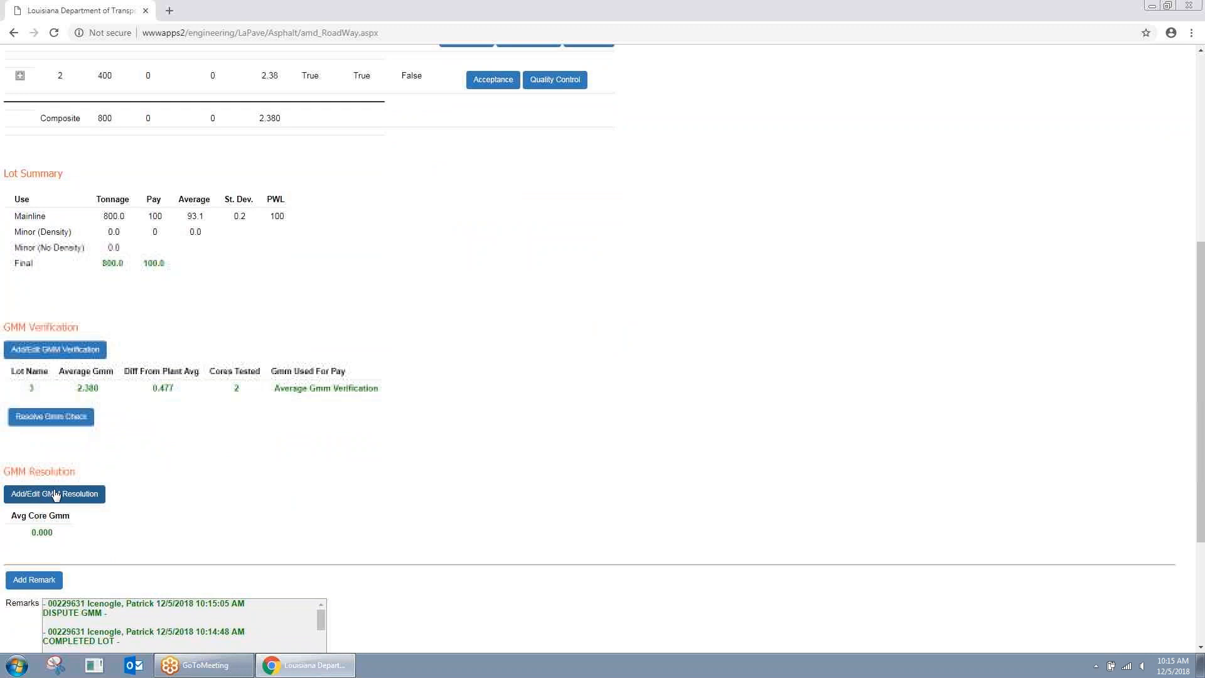
click(55, 494)
click(581, 329)
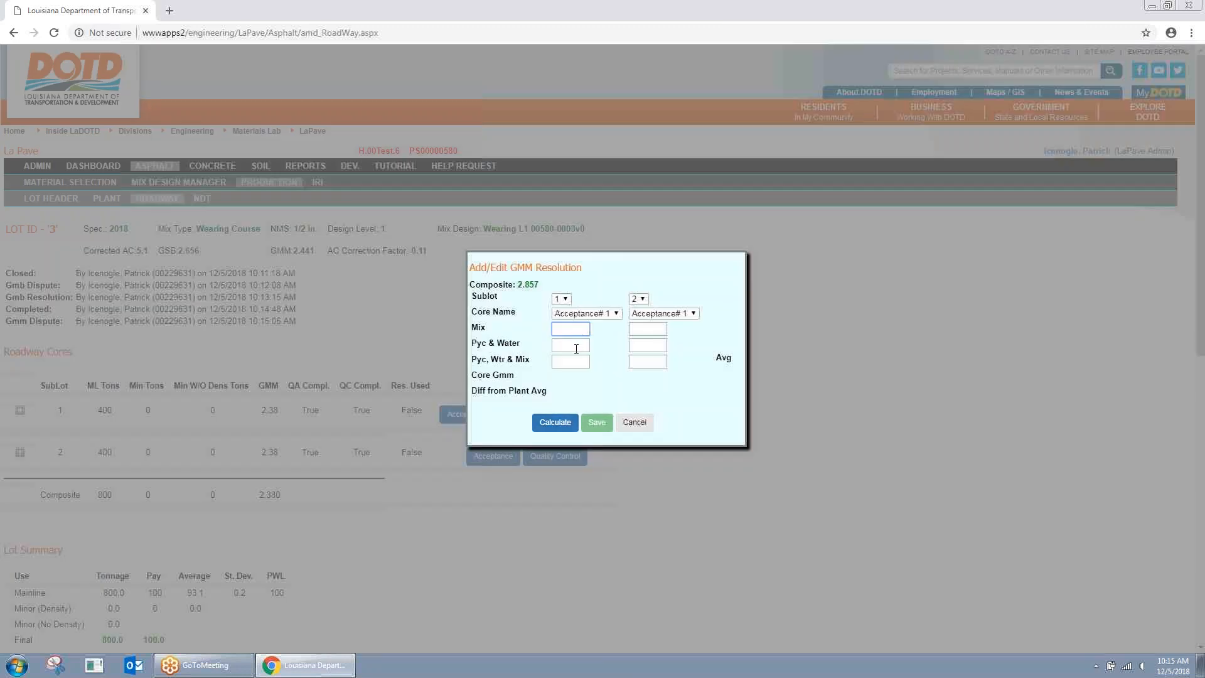
click(555, 422)
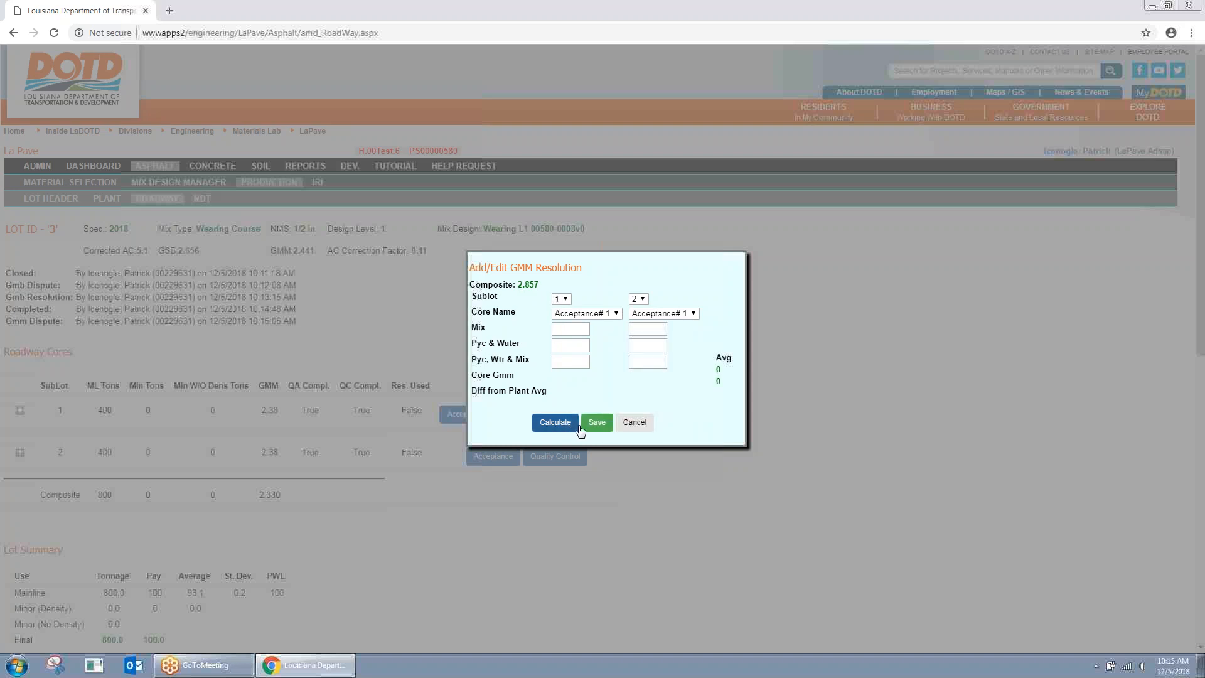
click(597, 422)
Step: Resolve the Gmm check keeping Use DOTD Values checked
scroll(276, 408, down, 5)
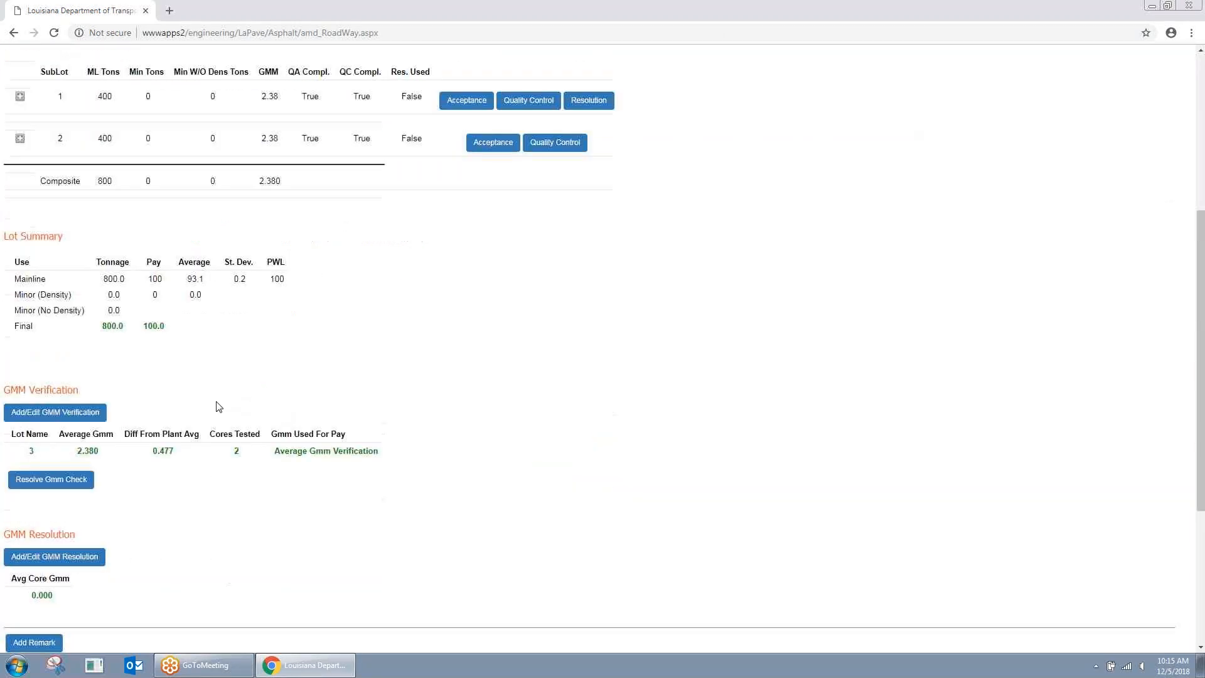
click(65, 483)
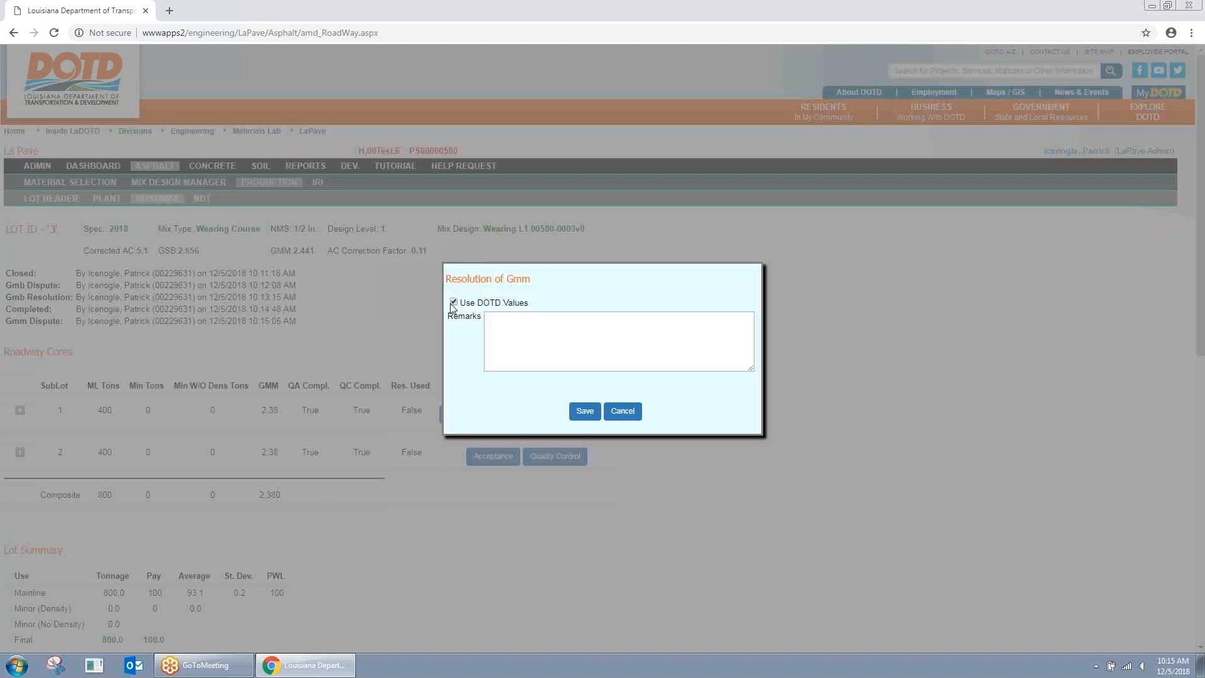
click(592, 341)
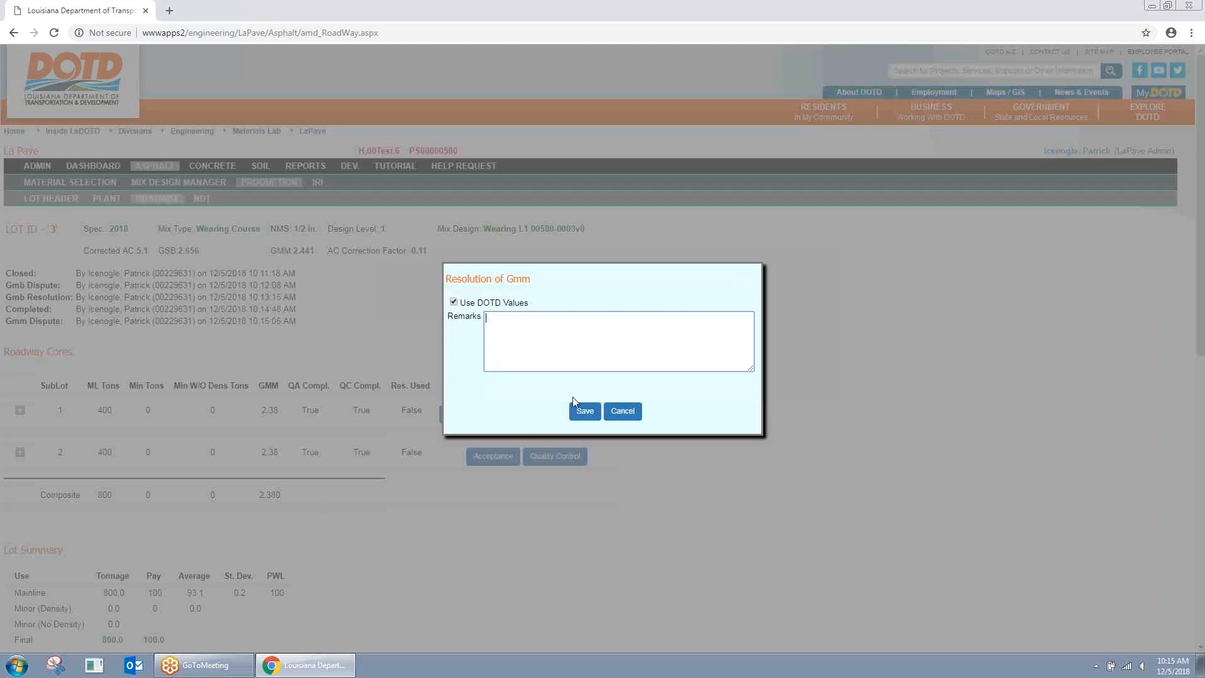
click(585, 412)
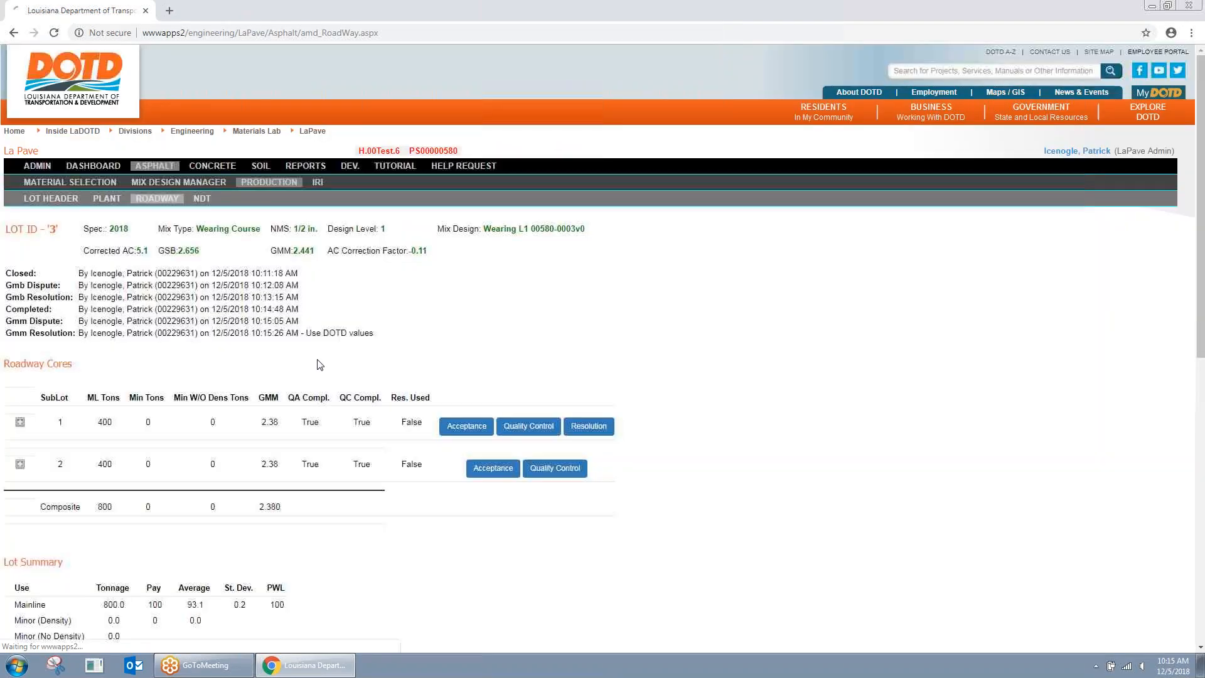
Step: Review the new Gmm Resolution line and the lot's status and remark history
drag(6, 333, 376, 333)
click(402, 338)
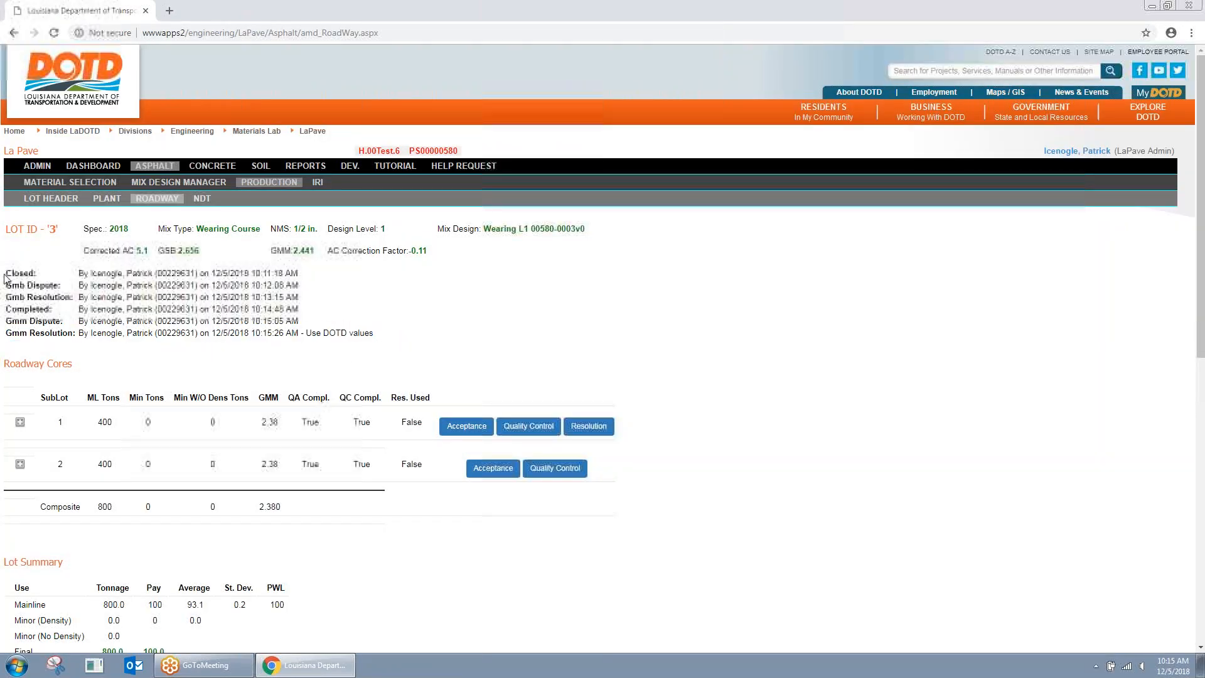
drag(5, 275, 390, 344)
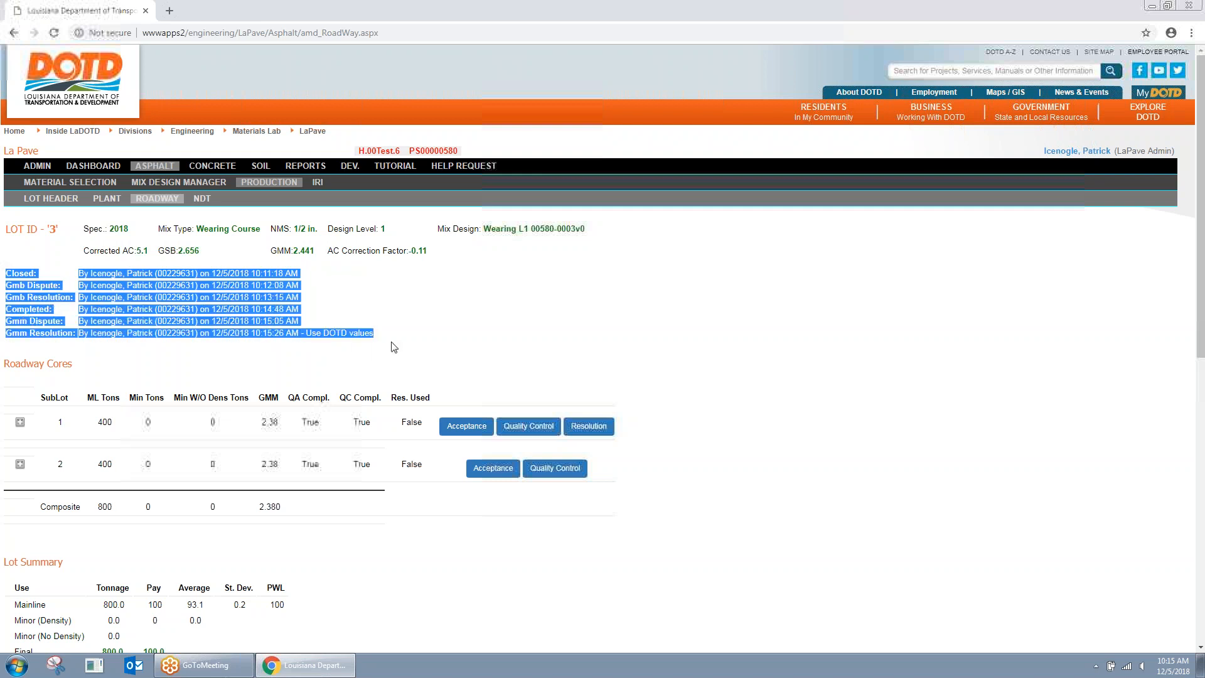
click(404, 346)
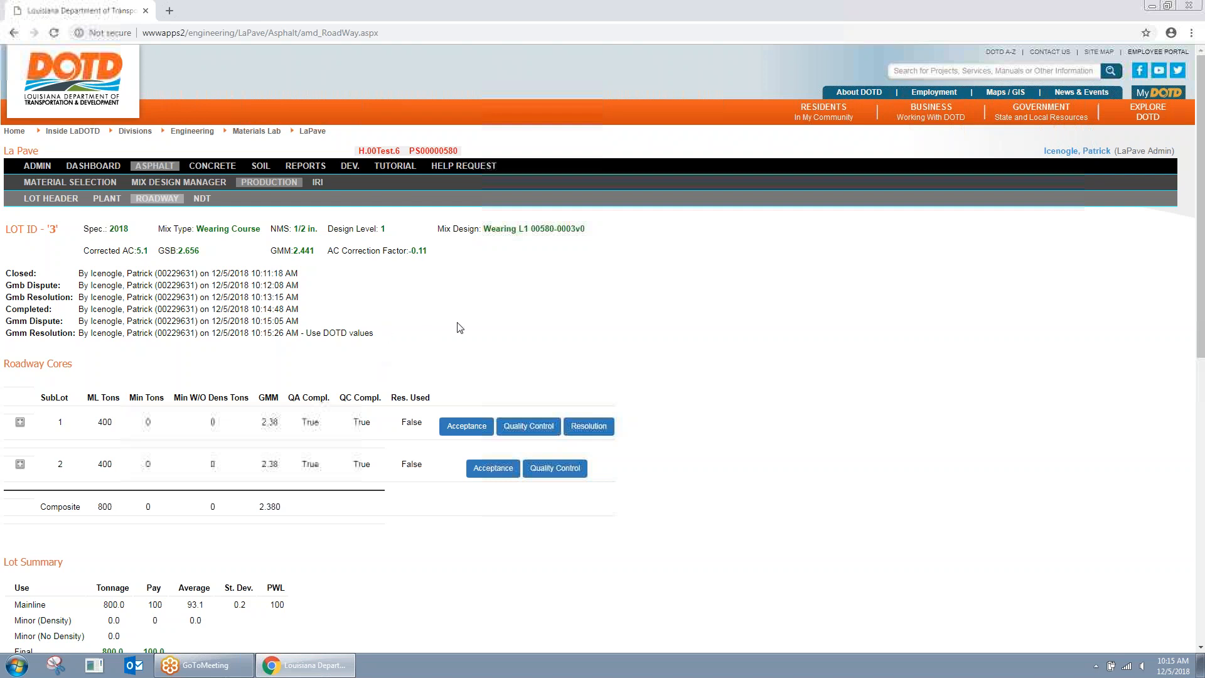
scroll(500, 285, down, 5)
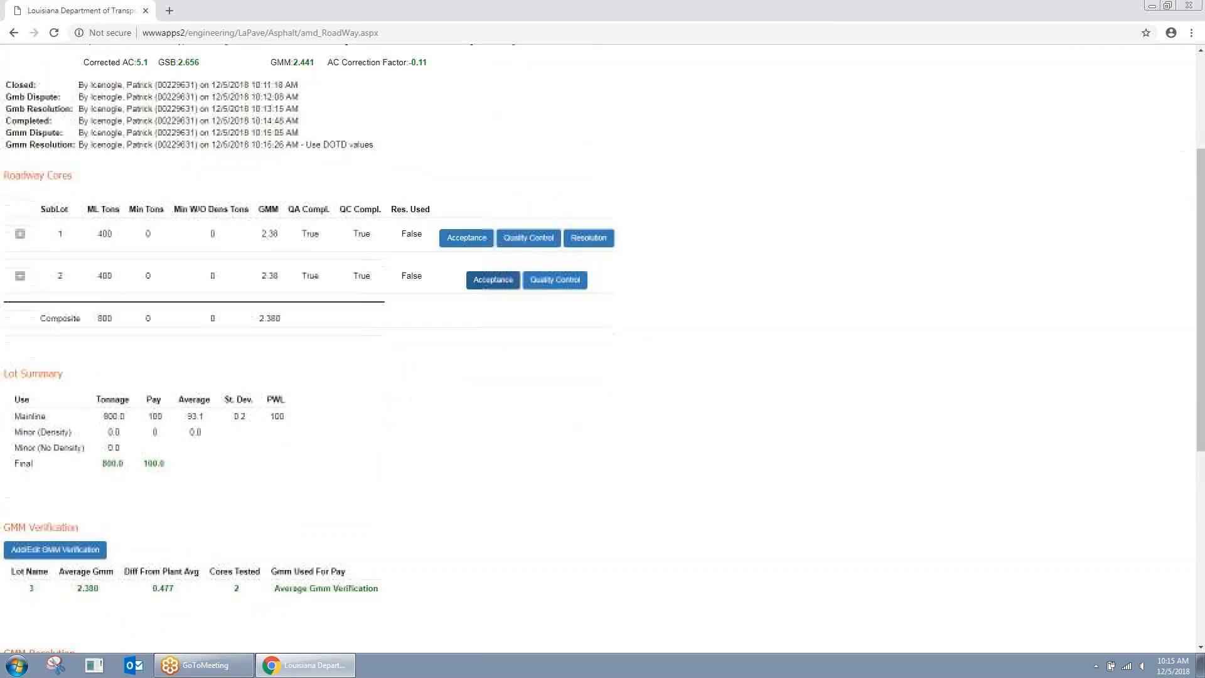
scroll(495, 293, down, 2)
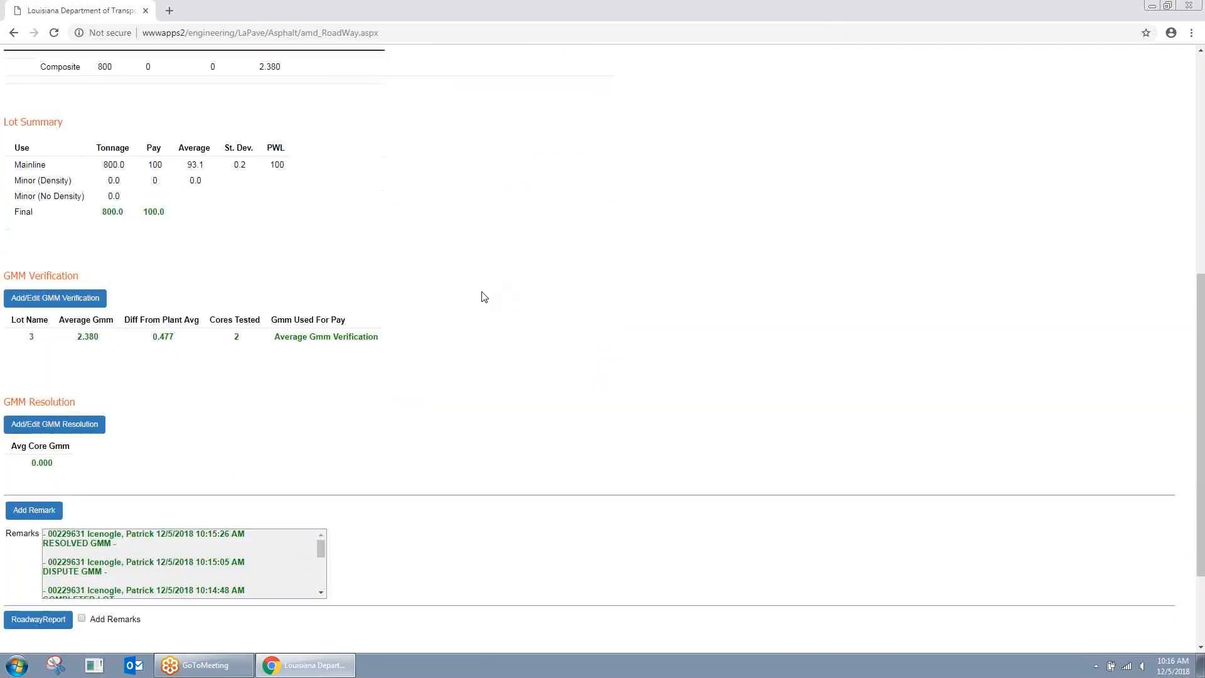
scroll(484, 296, down, 1)
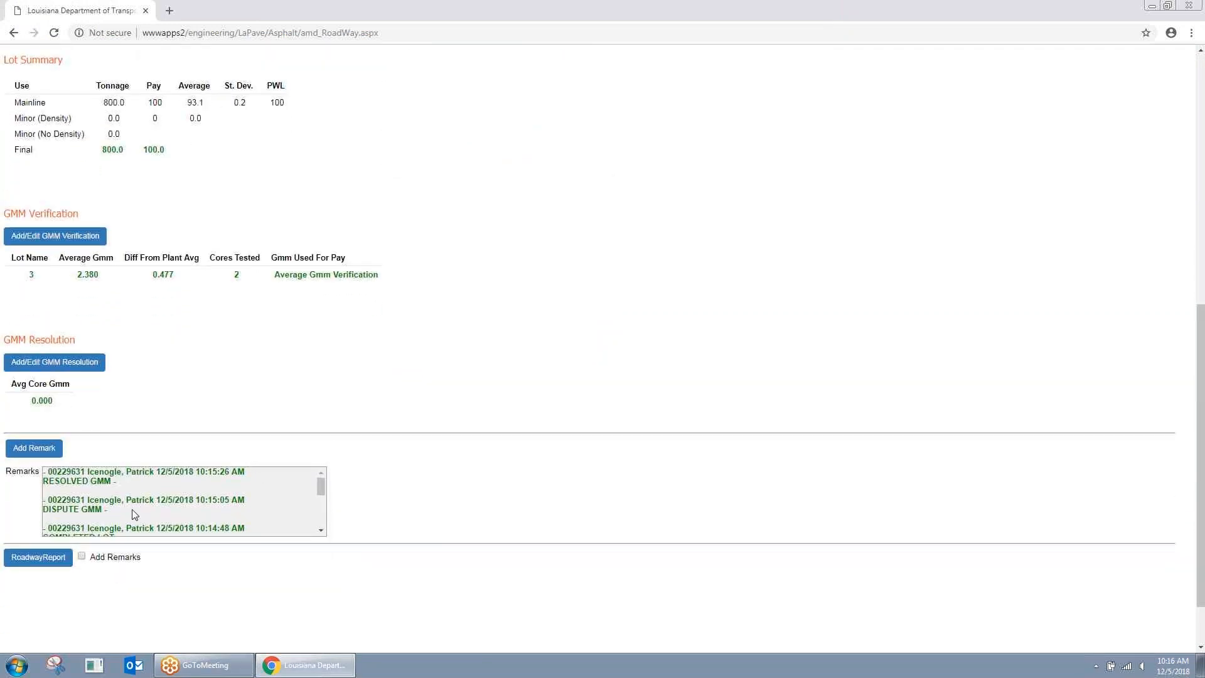
scroll(170, 495, down, 5)
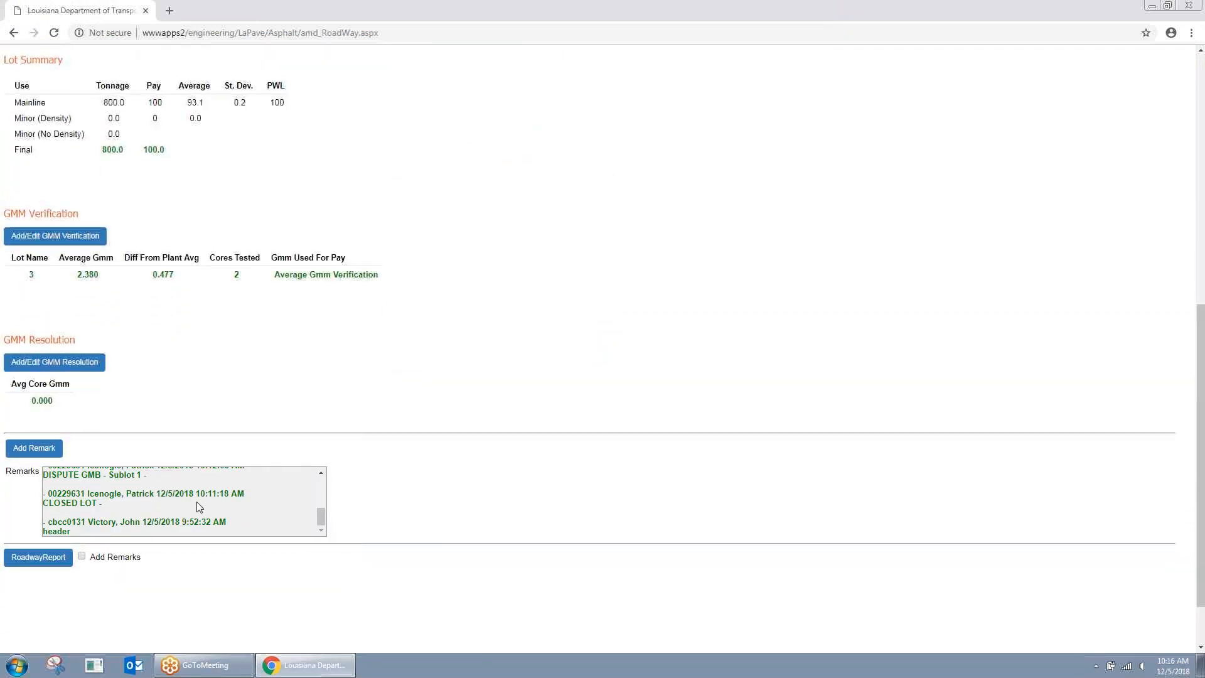
scroll(186, 510, up, 3)
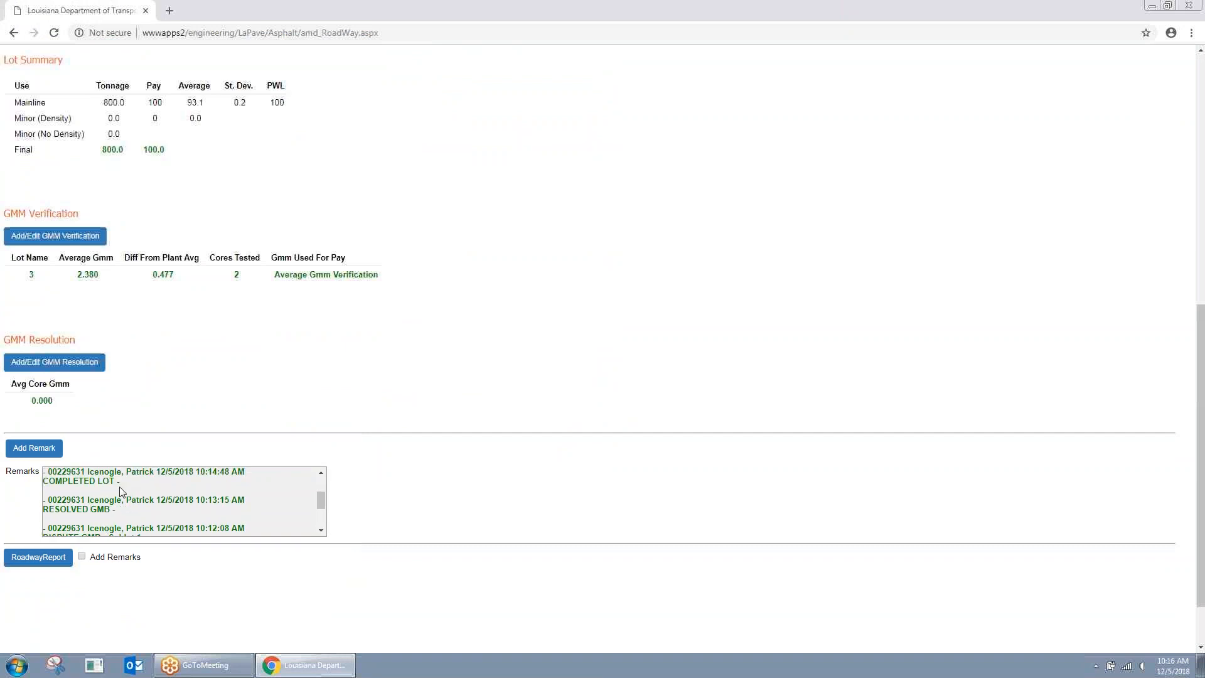
scroll(116, 492, up, 2)
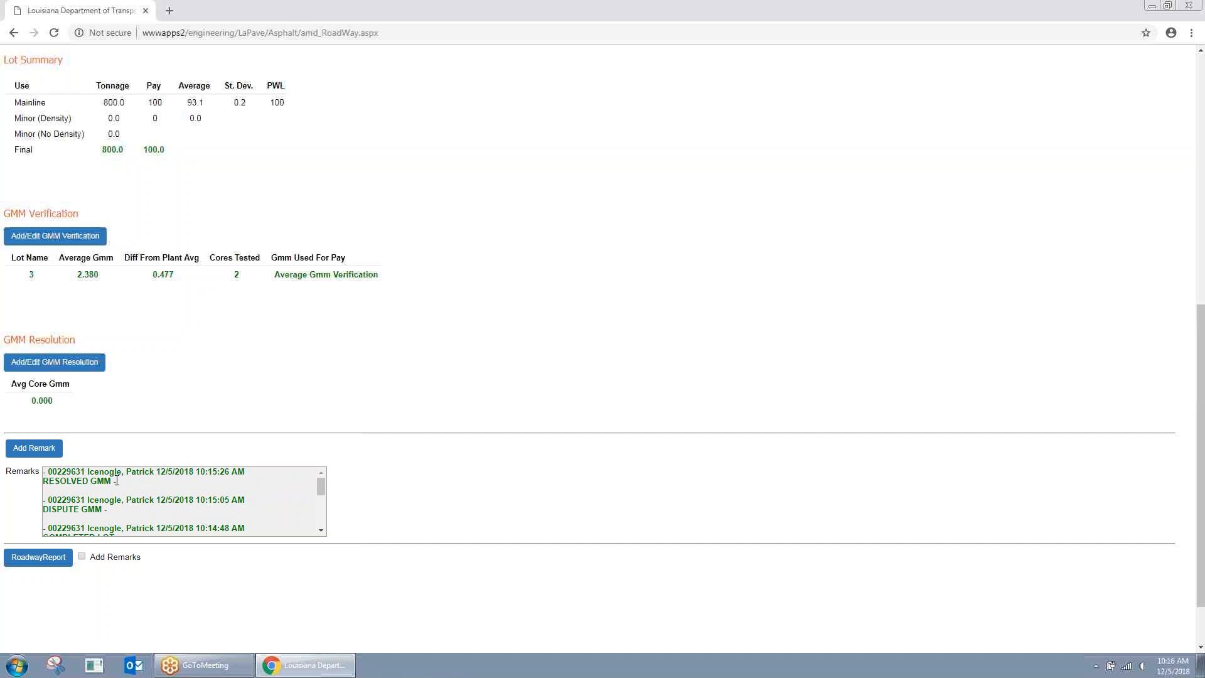
Step: Tick Add Remarks to include remarks in the RoadwayReport
double_click(50, 499)
click(179, 528)
click(81, 556)
click(56, 558)
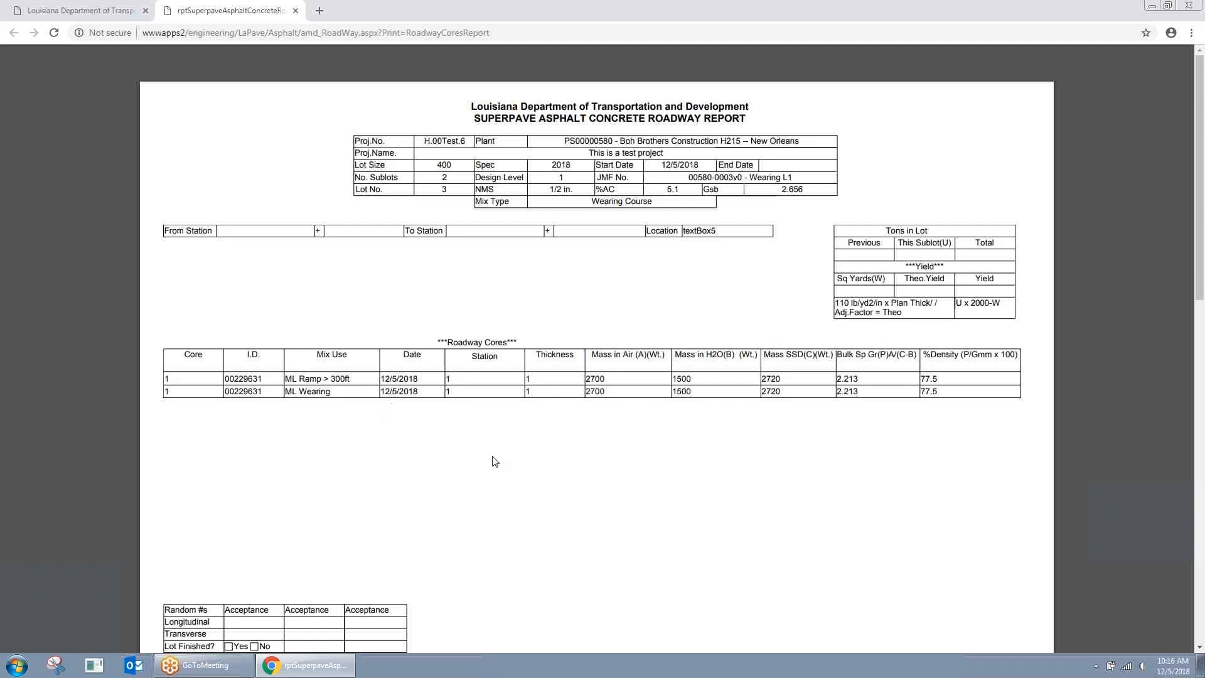
scroll(496, 460, down, 1)
scroll(516, 459, down, 9)
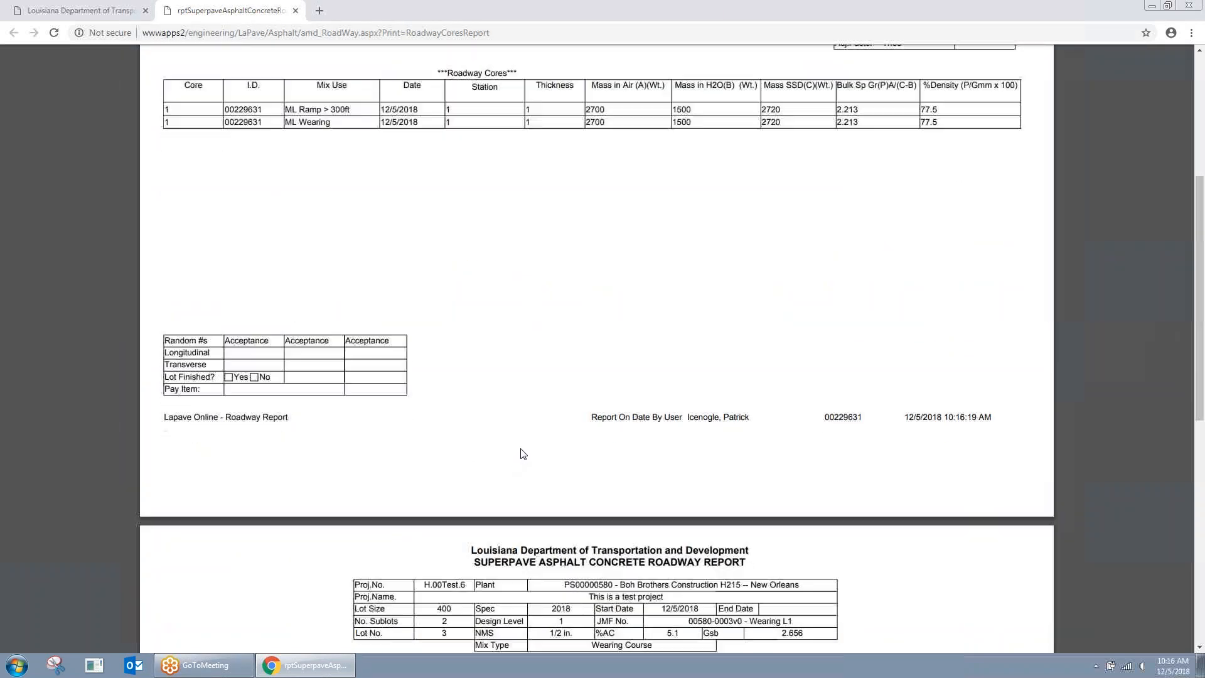
scroll(588, 424, down, 3)
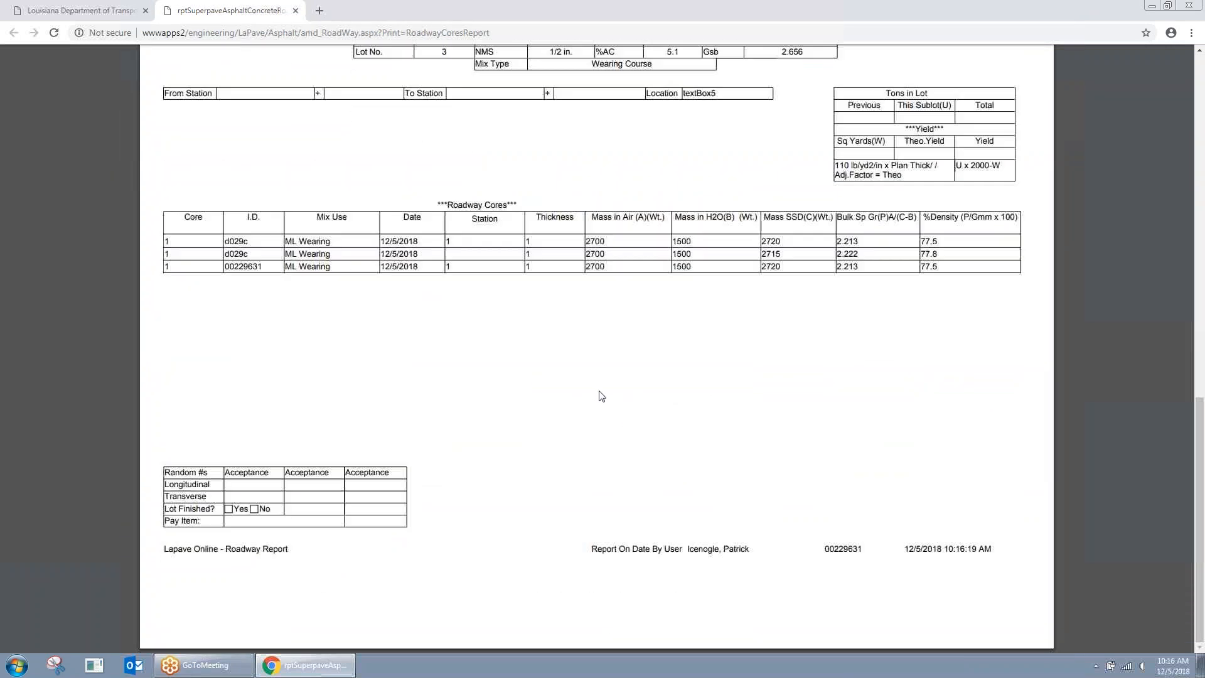
scroll(601, 395, up, 6)
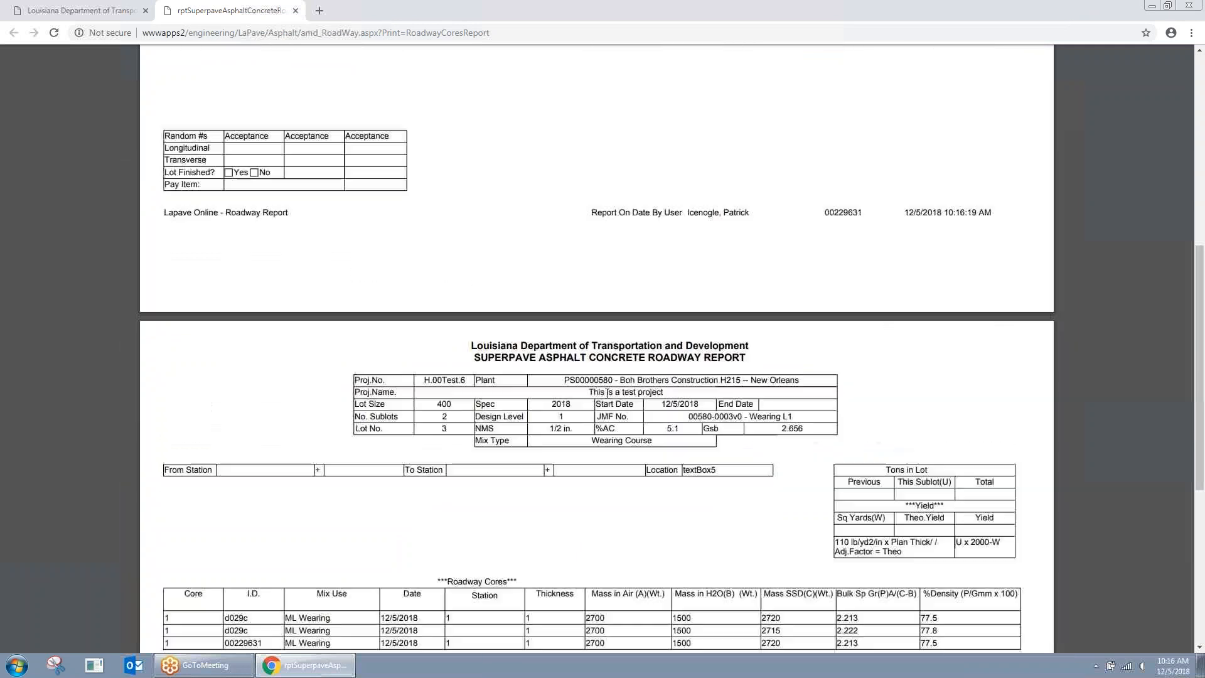
scroll(607, 393, down, 6)
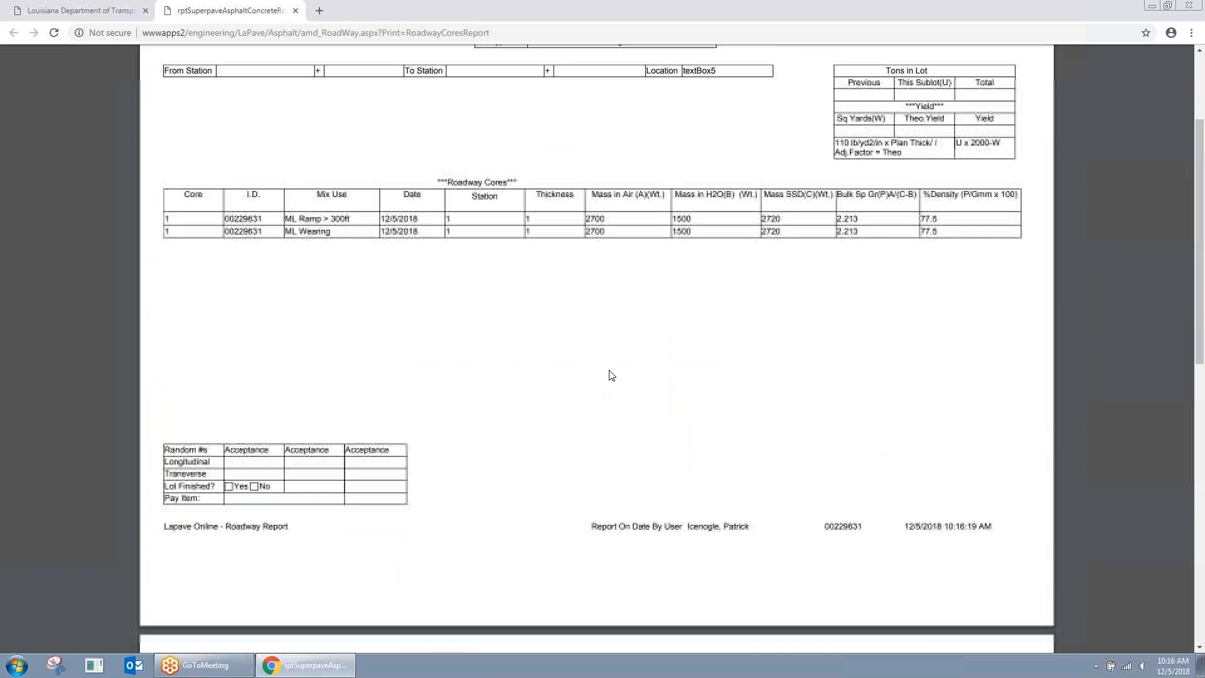
scroll(612, 375, up, 1)
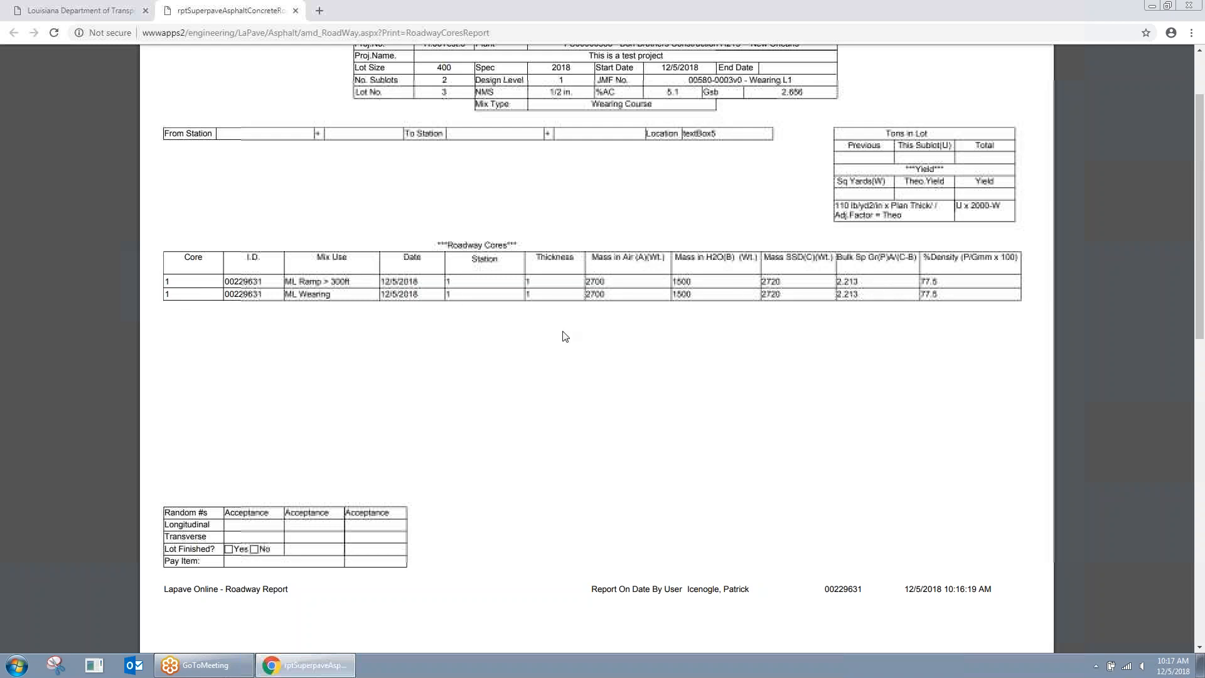
scroll(639, 364, up, 2)
scroll(640, 364, down, 4)
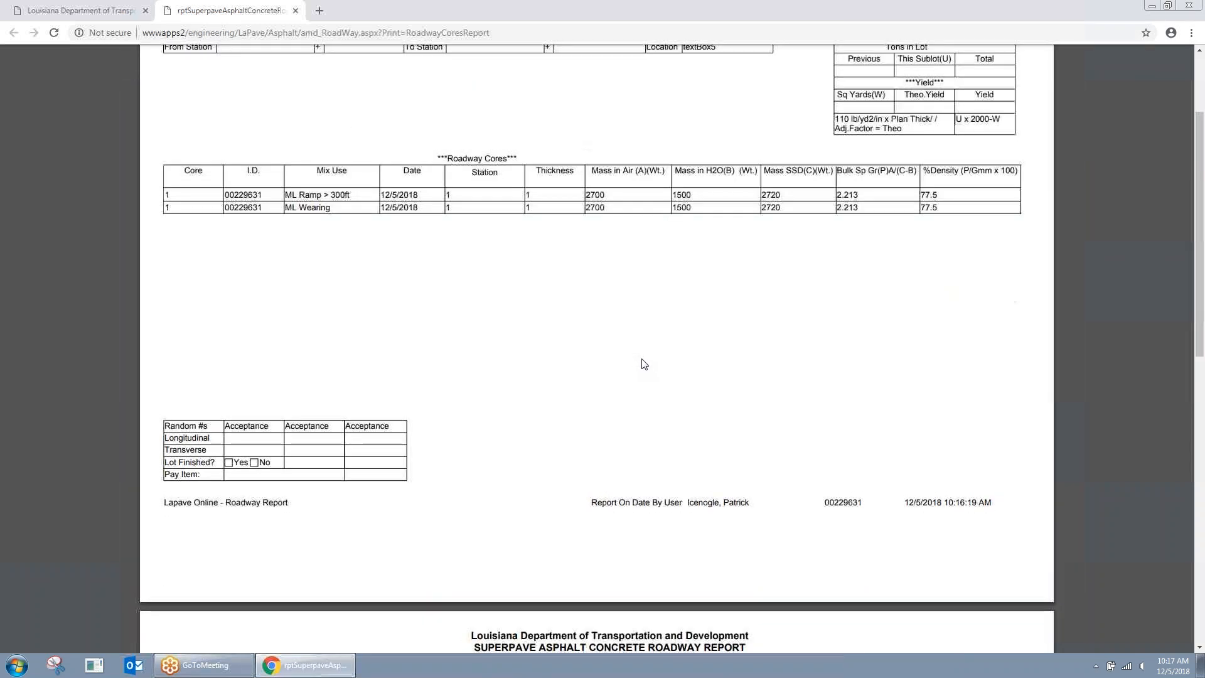
scroll(643, 361, up, 4)
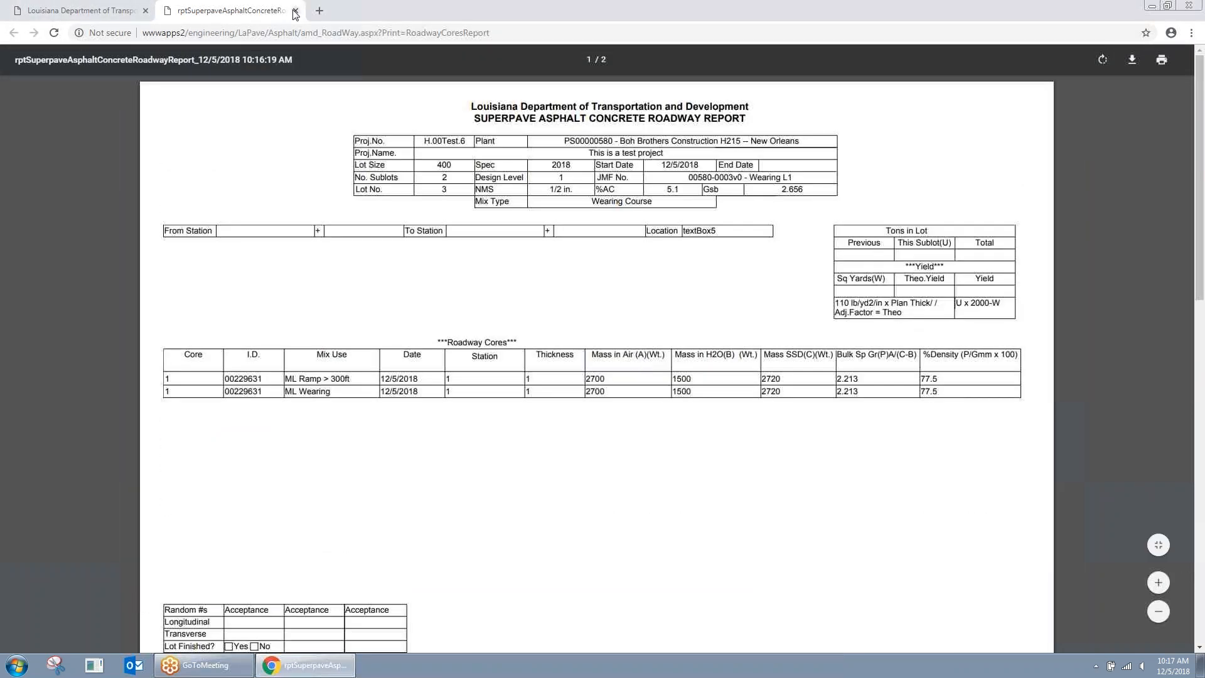
click(296, 10)
click(116, 204)
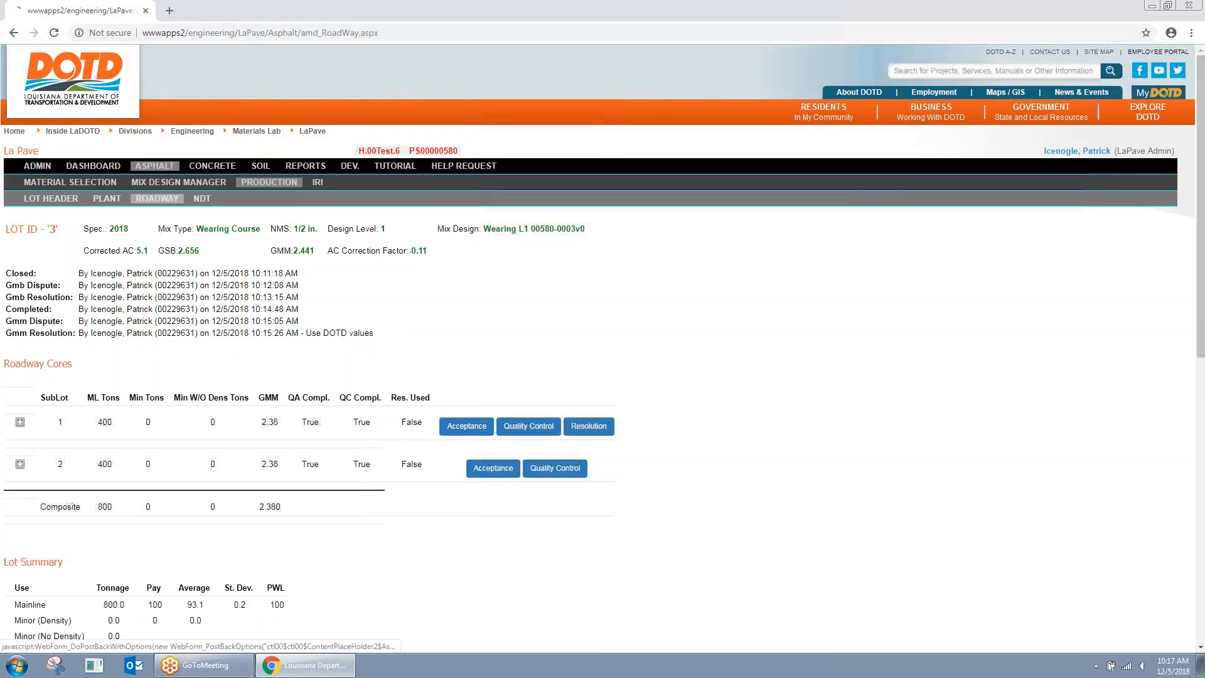
scroll(341, 296, down, 5)
scroll(56, 355, down, 3)
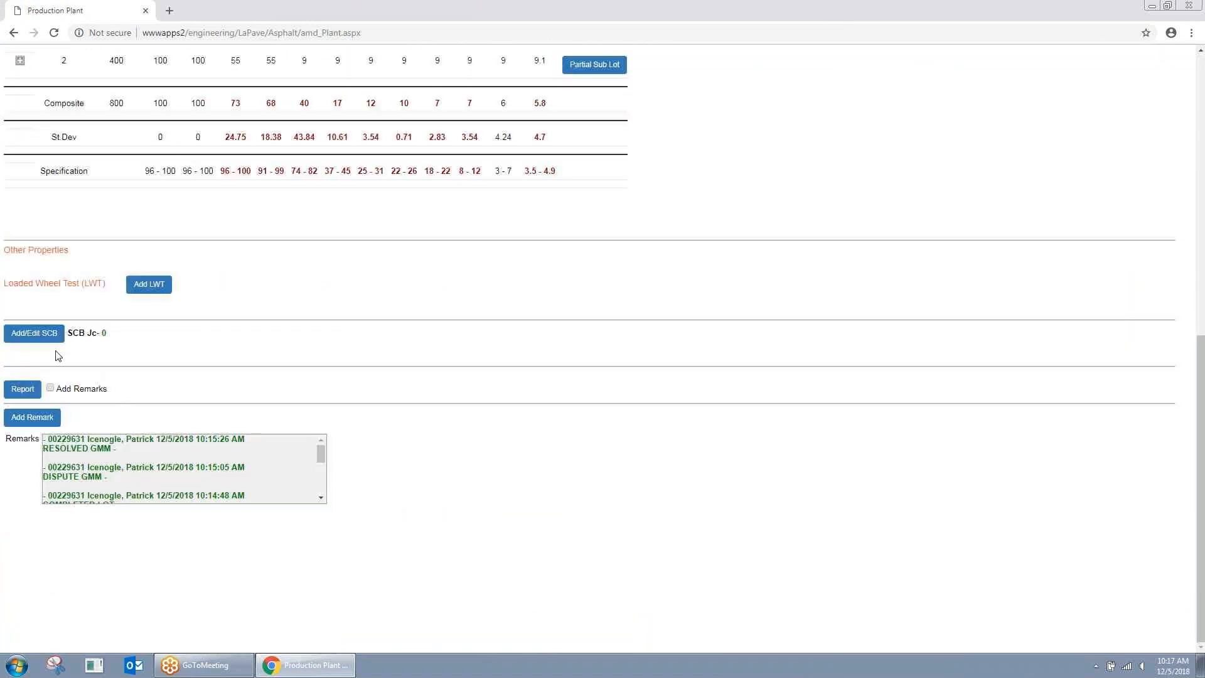
click(25, 393)
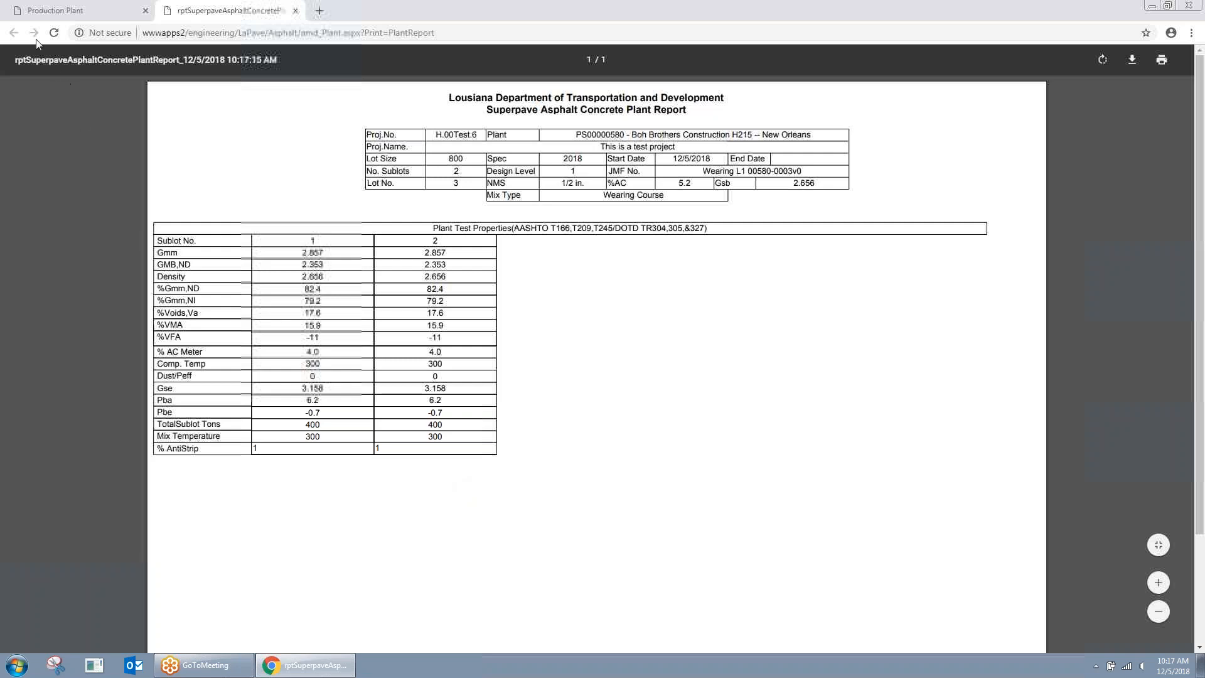
click(296, 11)
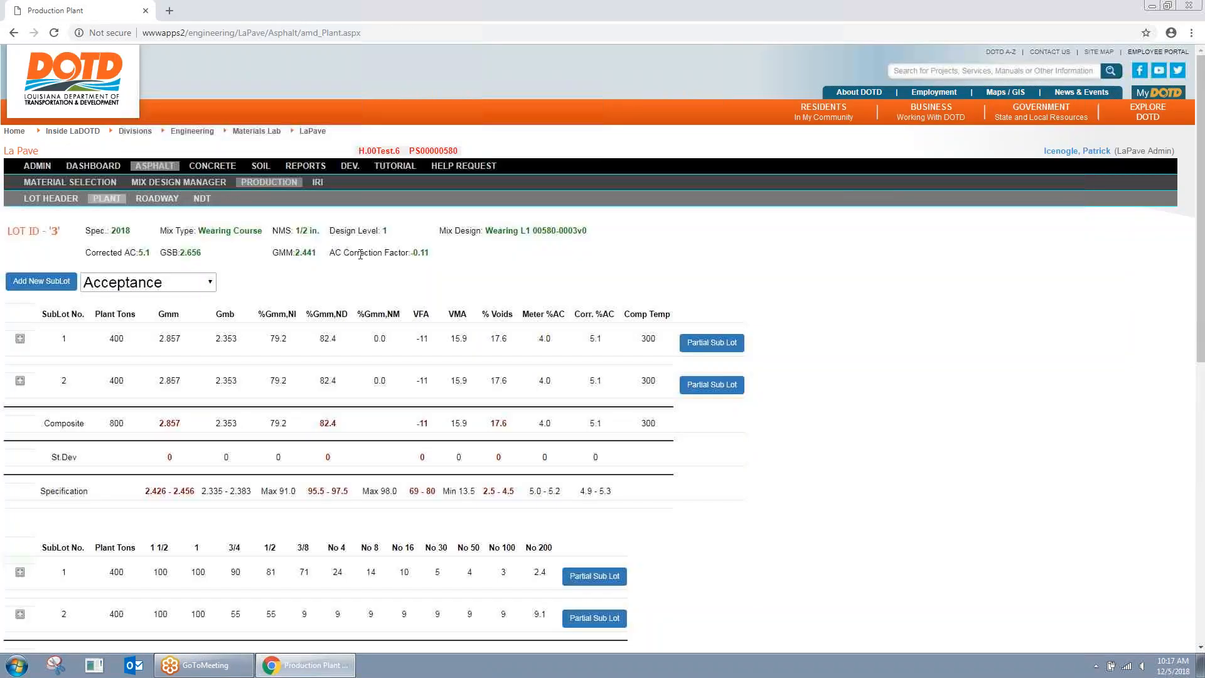
scroll(361, 254, down, 8)
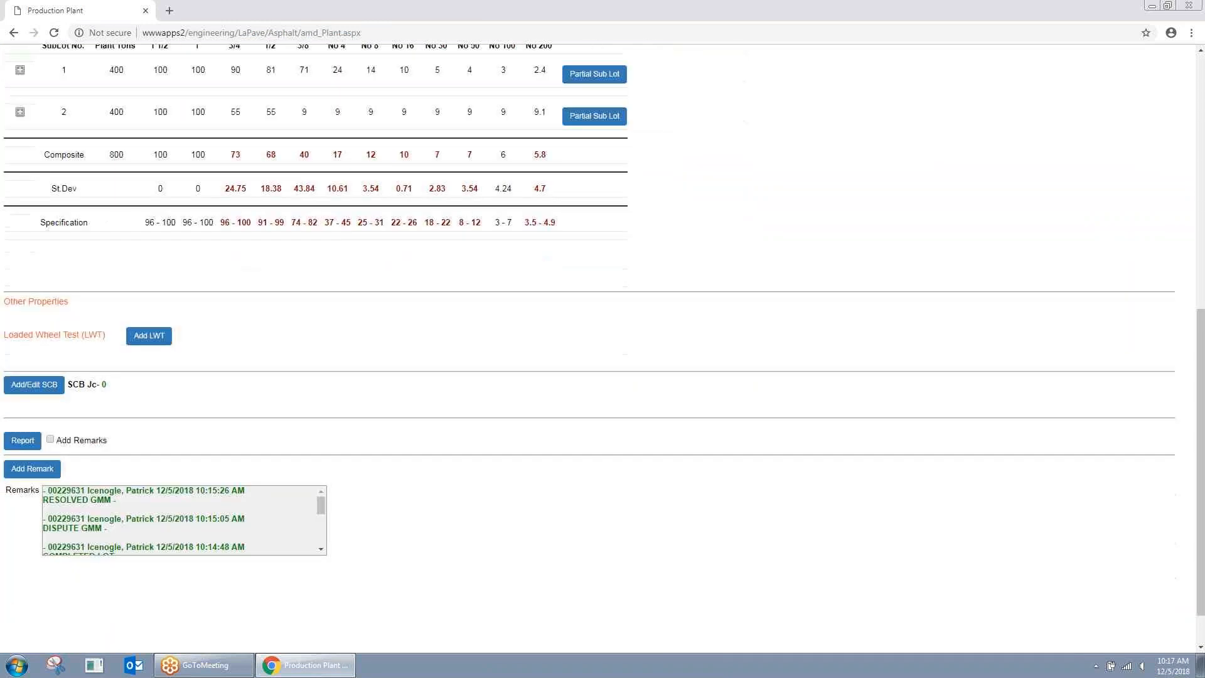
scroll(222, 197, up, 8)
click(158, 199)
scroll(339, 283, down, 3)
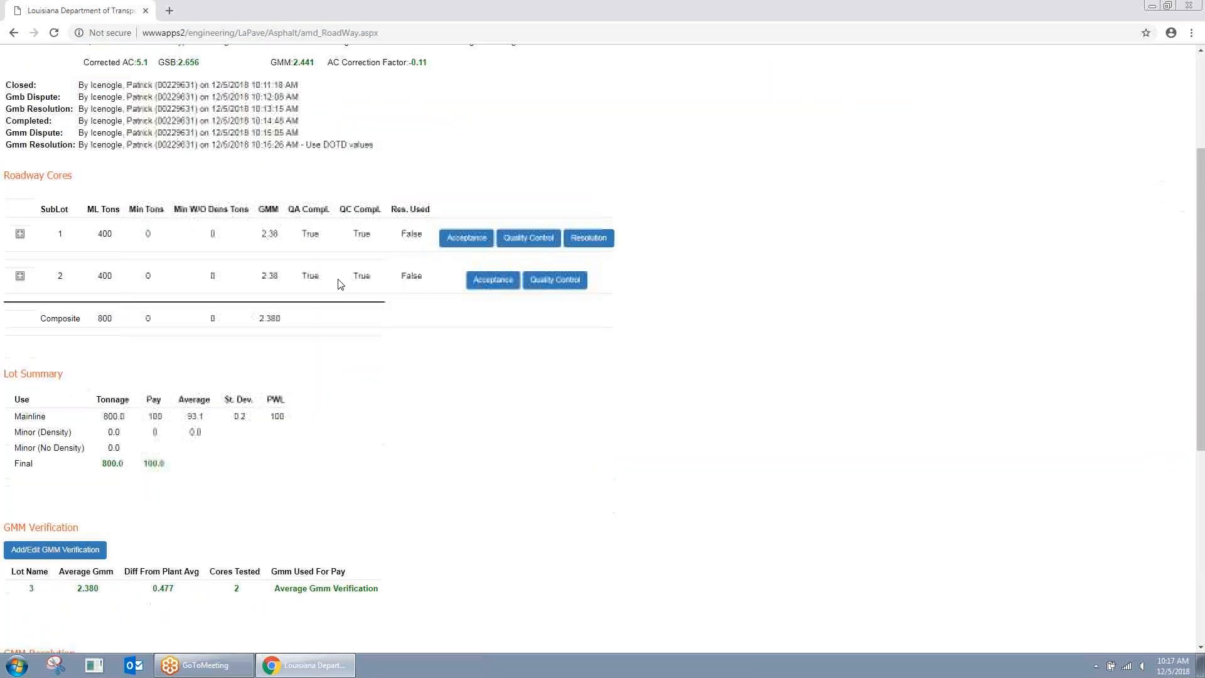
scroll(336, 283, up, 3)
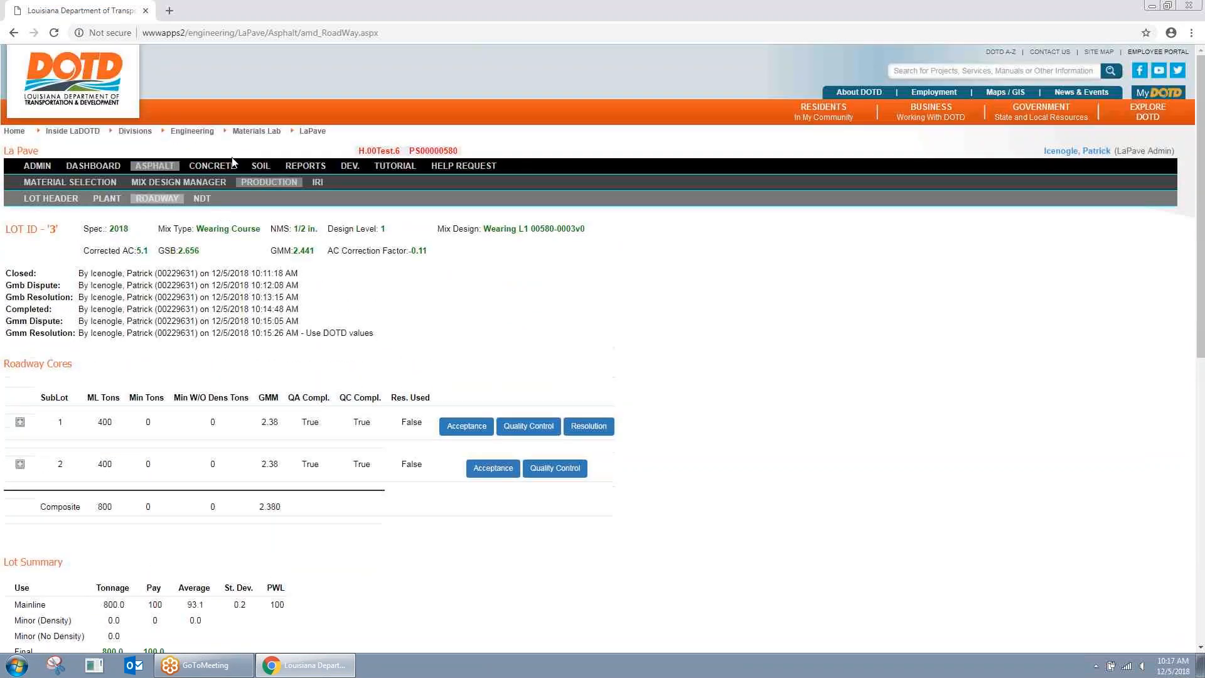
Step: Visit the IRI production page, then return to the asphalt production lots list
click(269, 182)
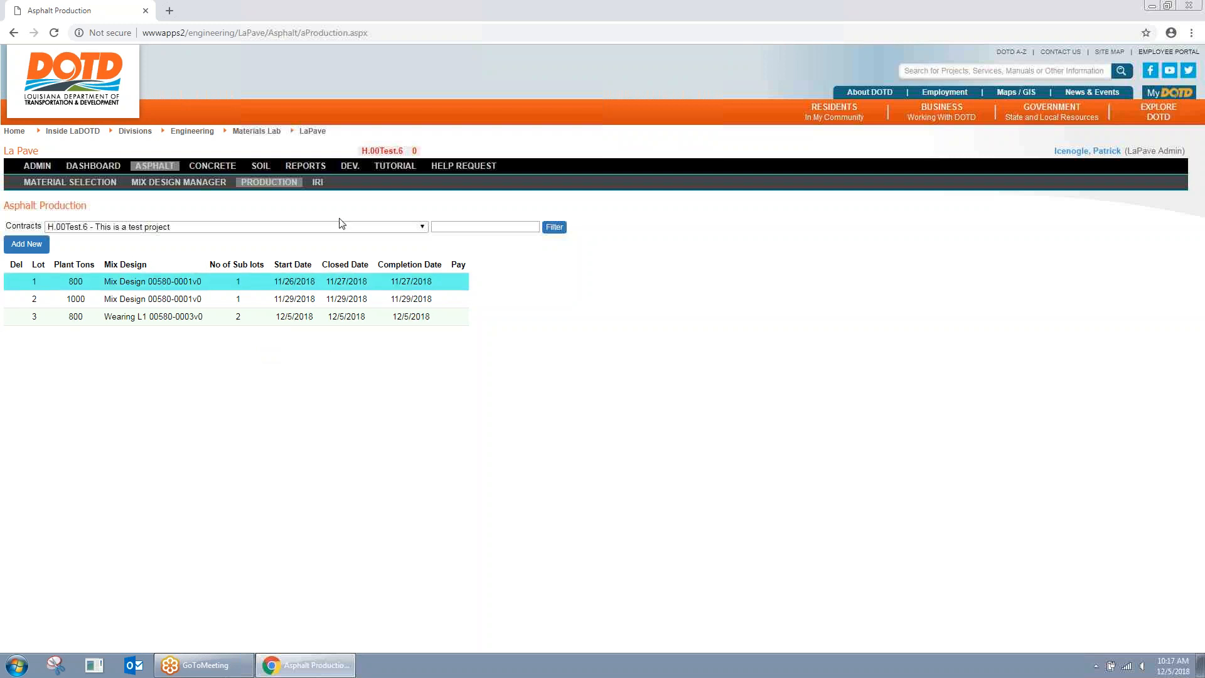
click(318, 182)
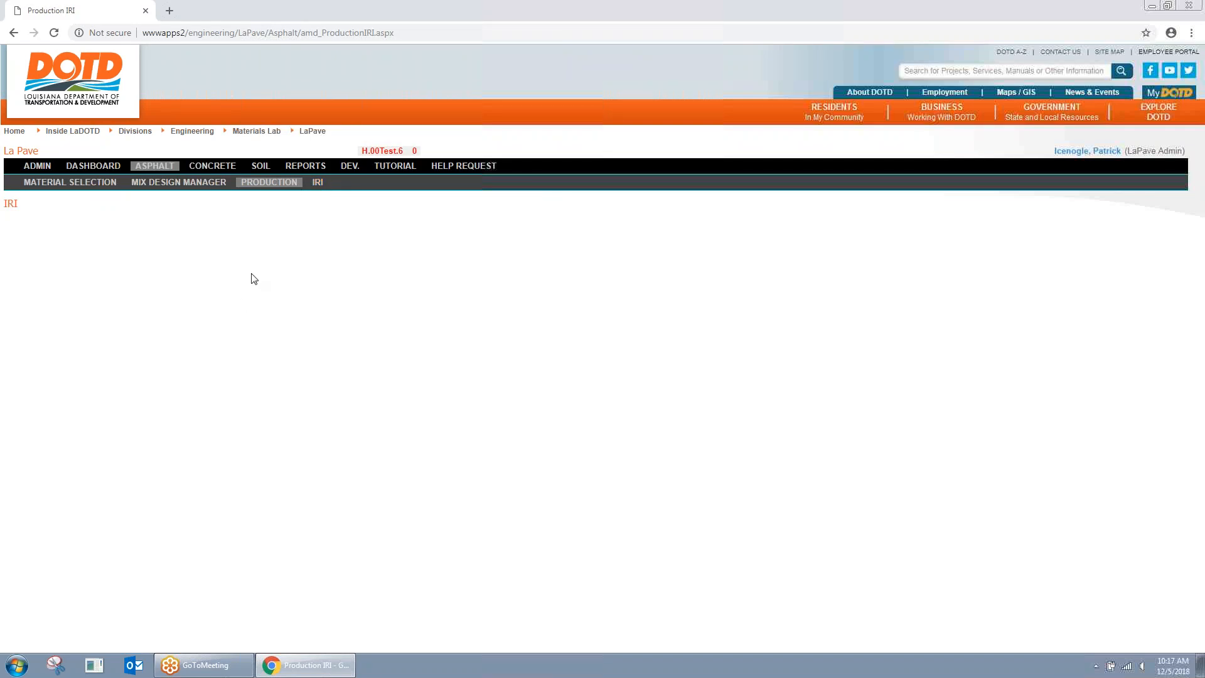
click(269, 183)
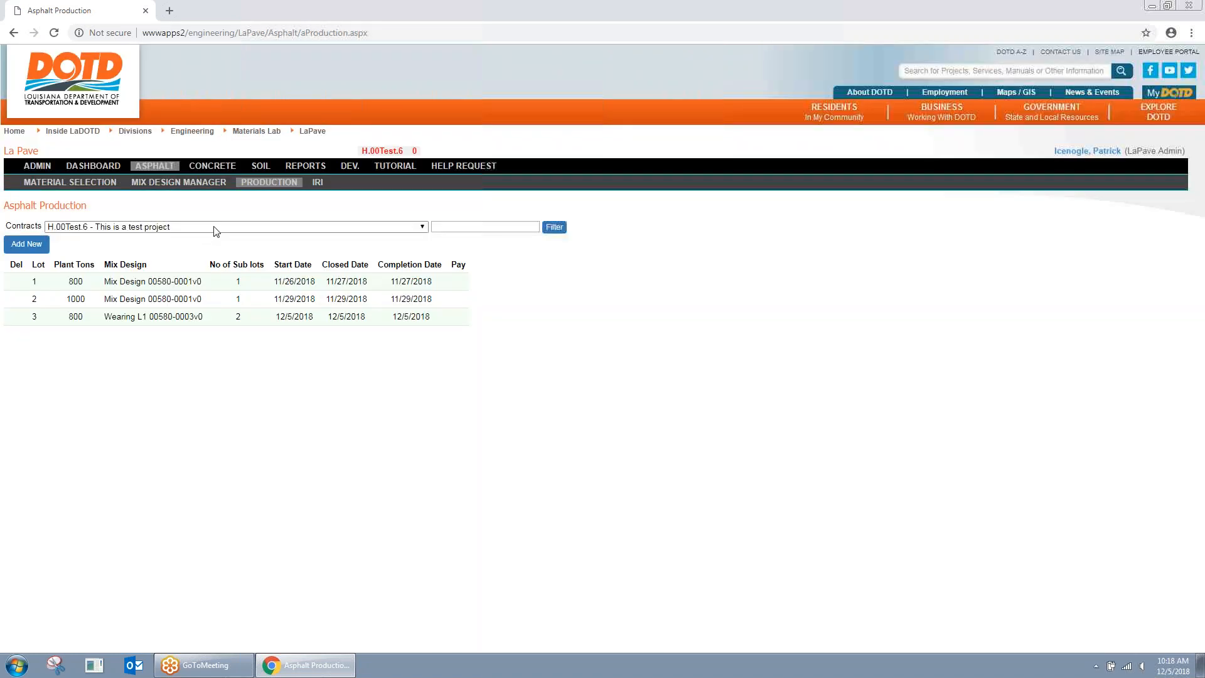
Step: Show lot 3's NDT page, opening and cancelling the Add QA NDT form
click(422, 318)
click(201, 199)
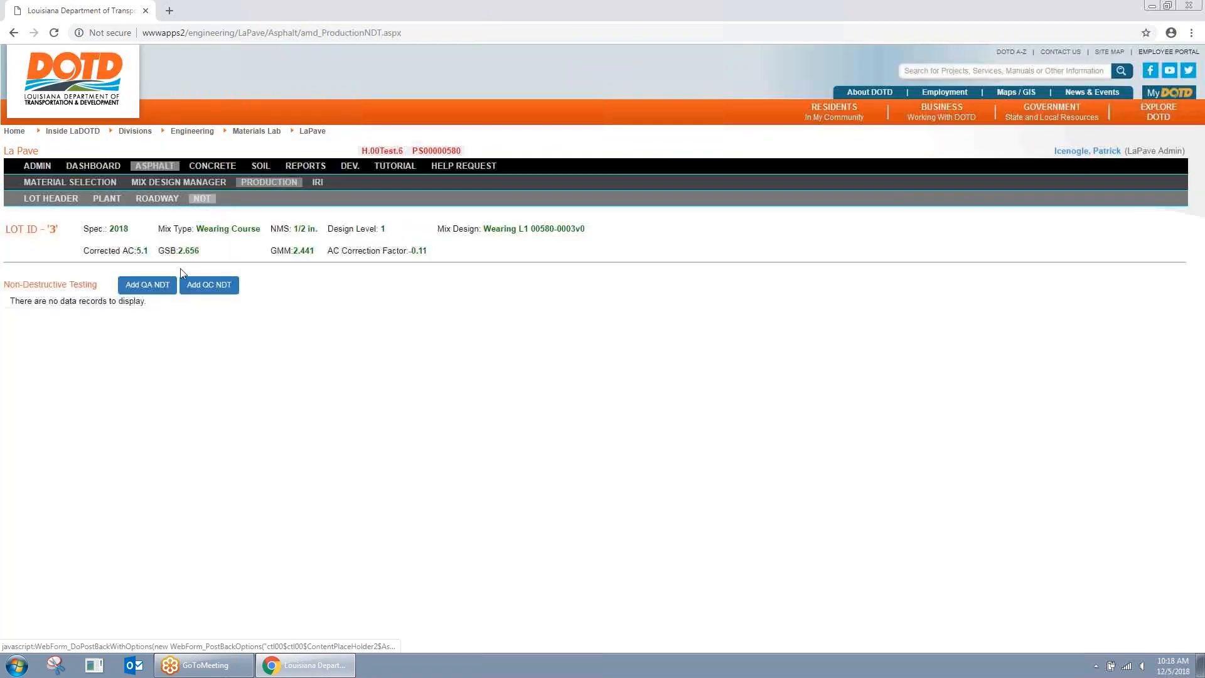
click(148, 285)
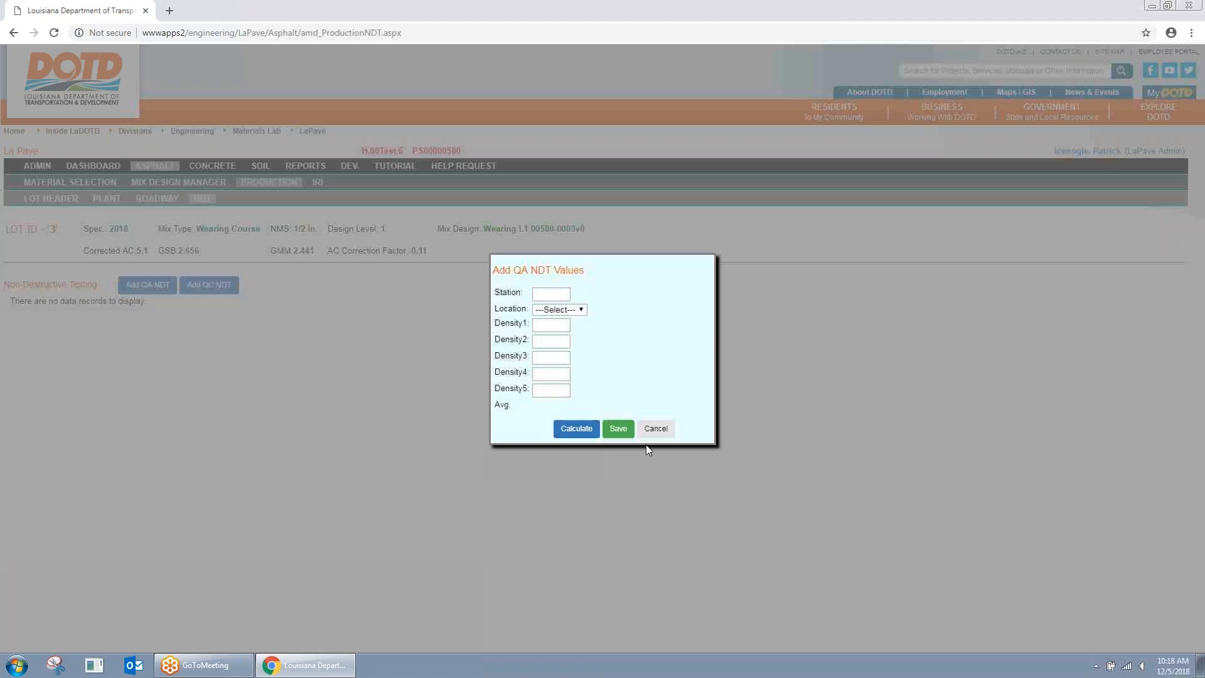
click(656, 428)
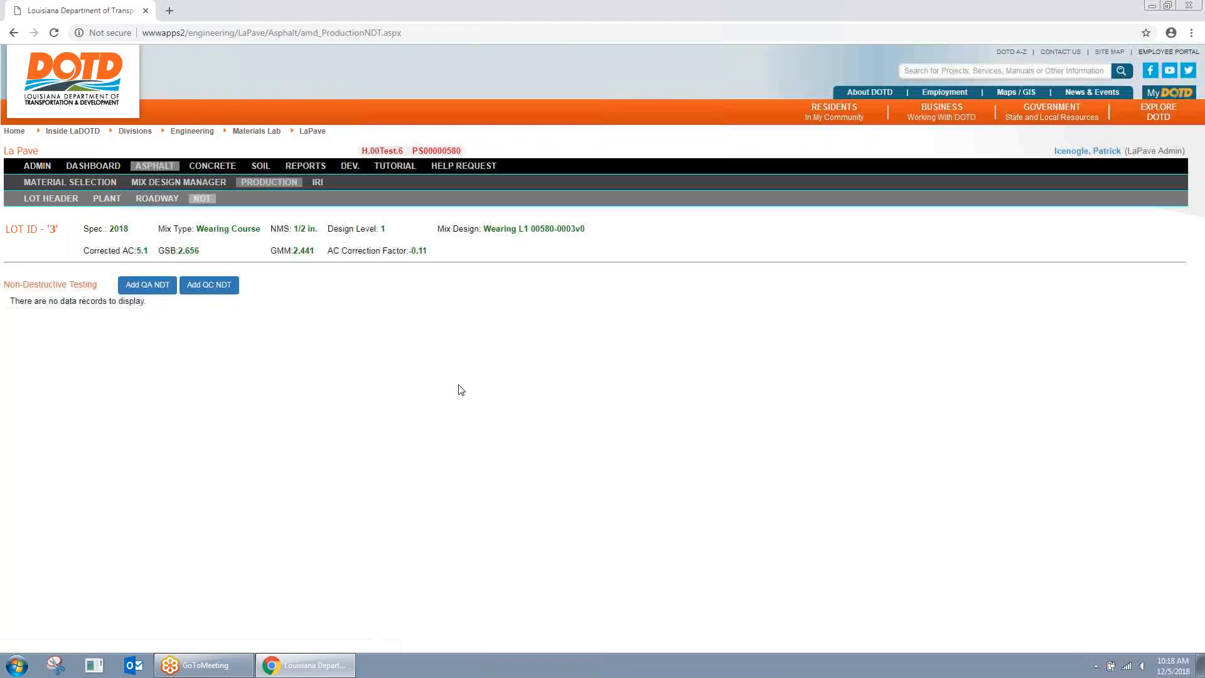
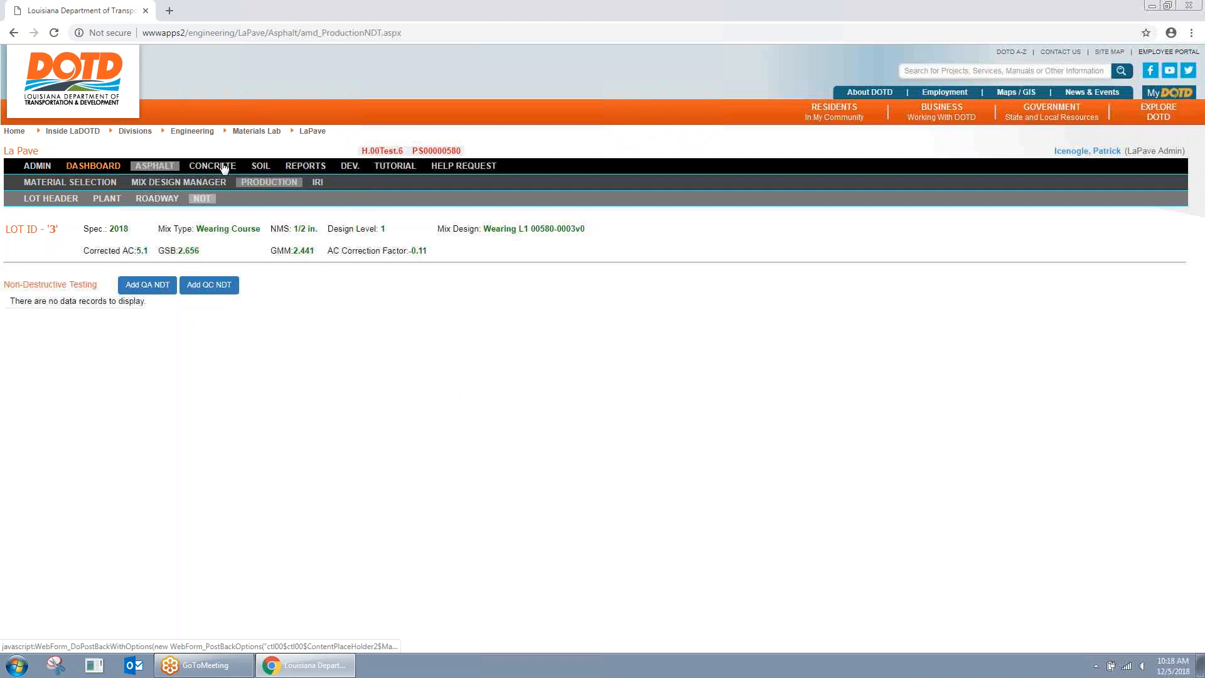
click(157, 166)
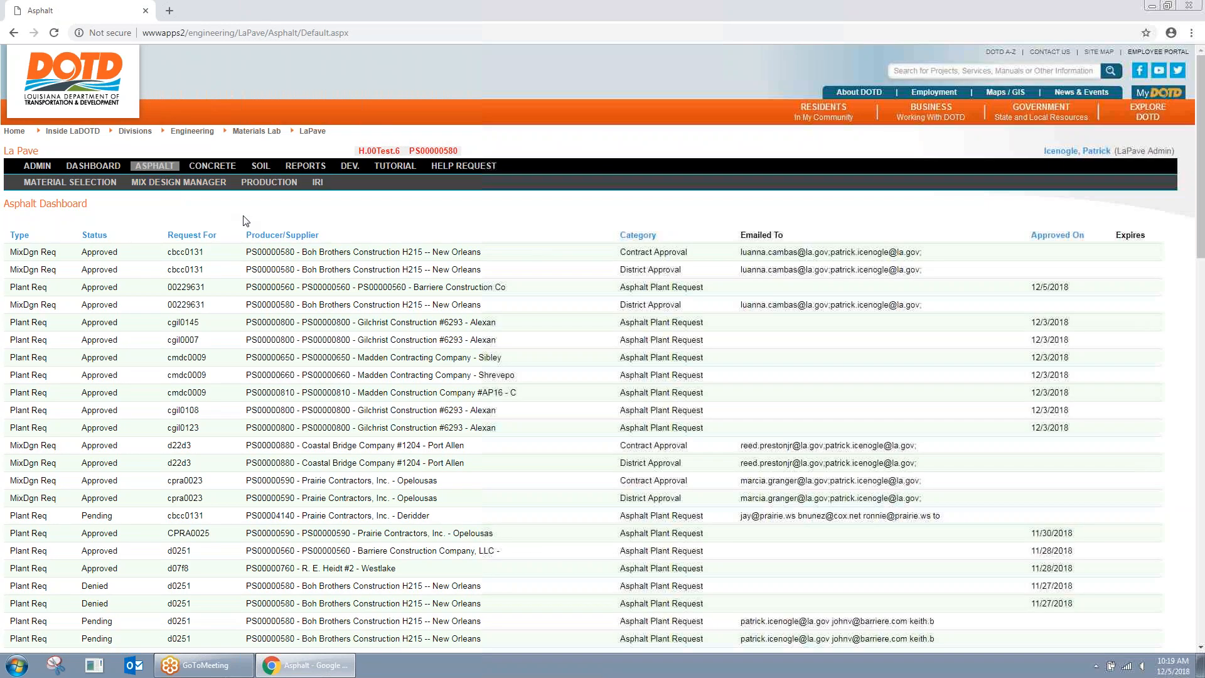
click(268, 182)
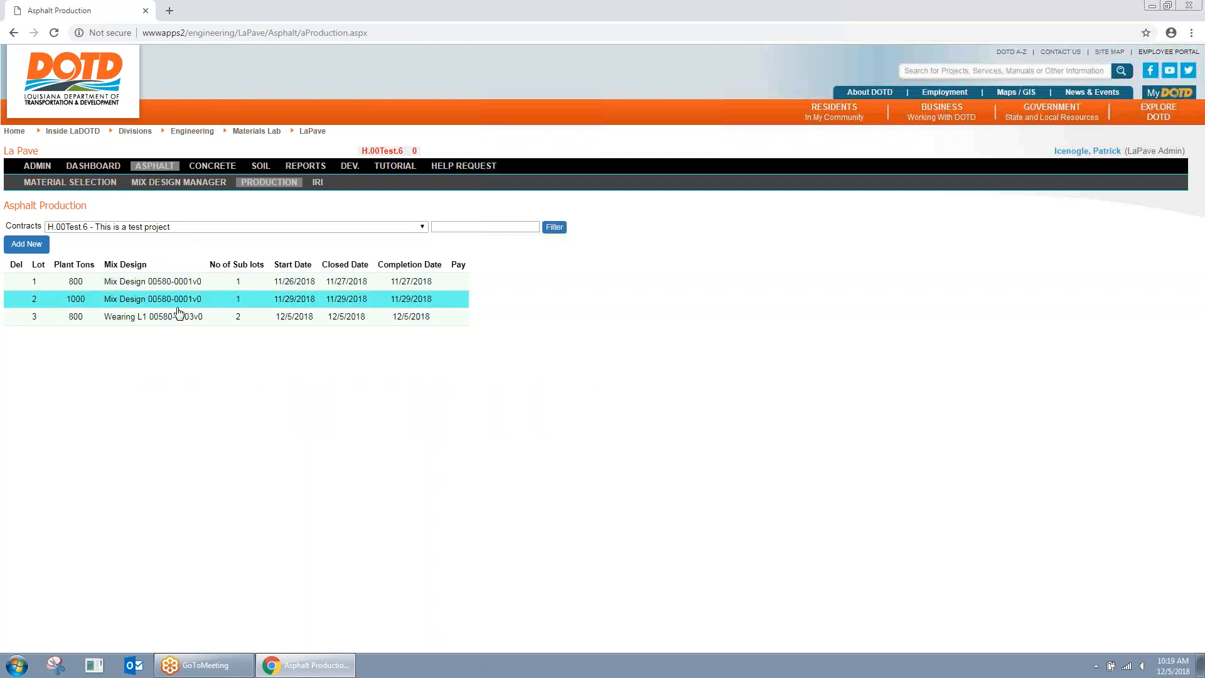
click(156, 185)
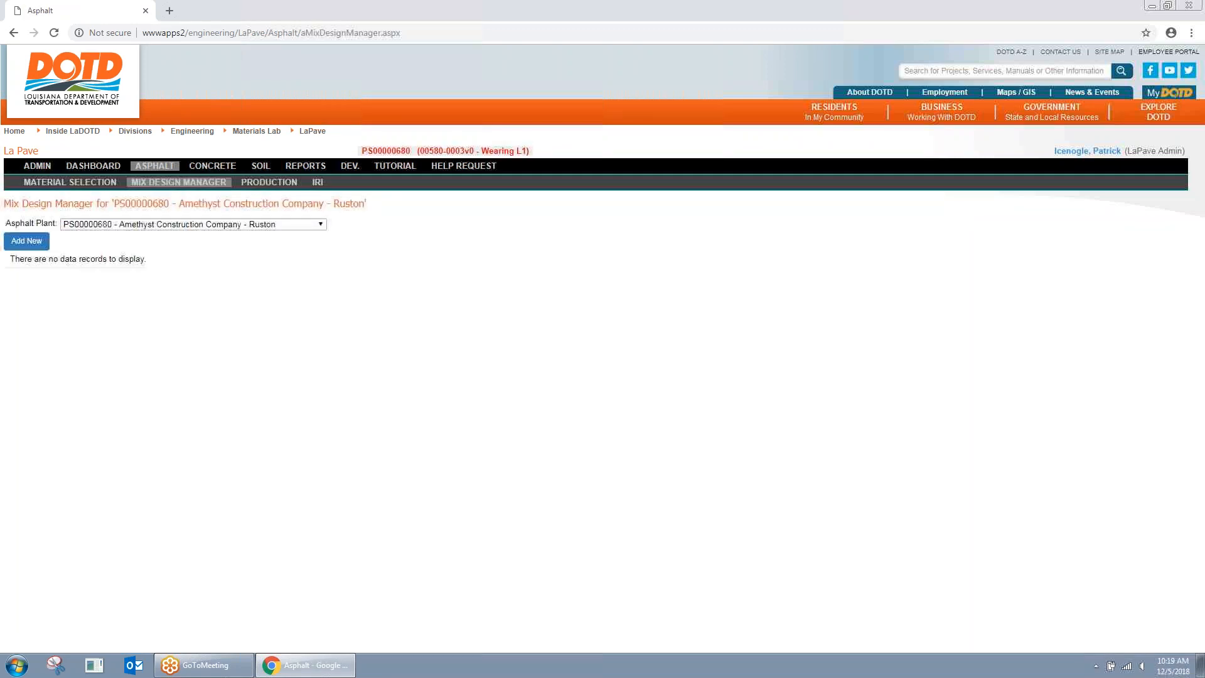
click(196, 225)
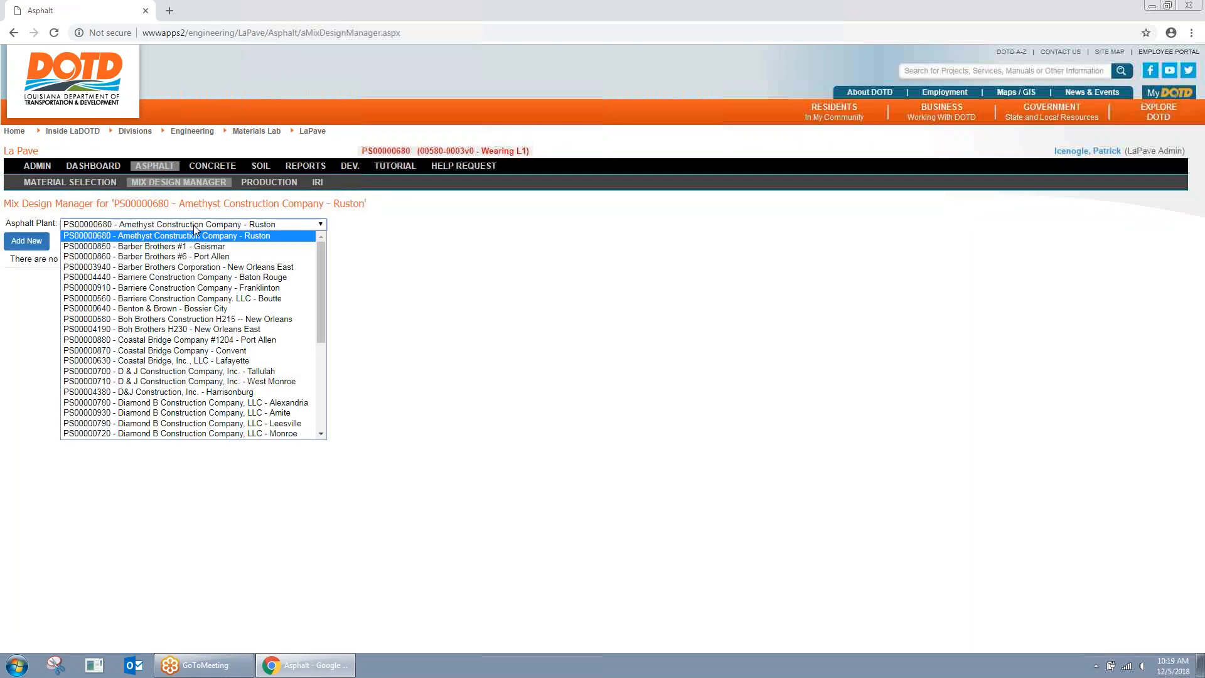
click(221, 320)
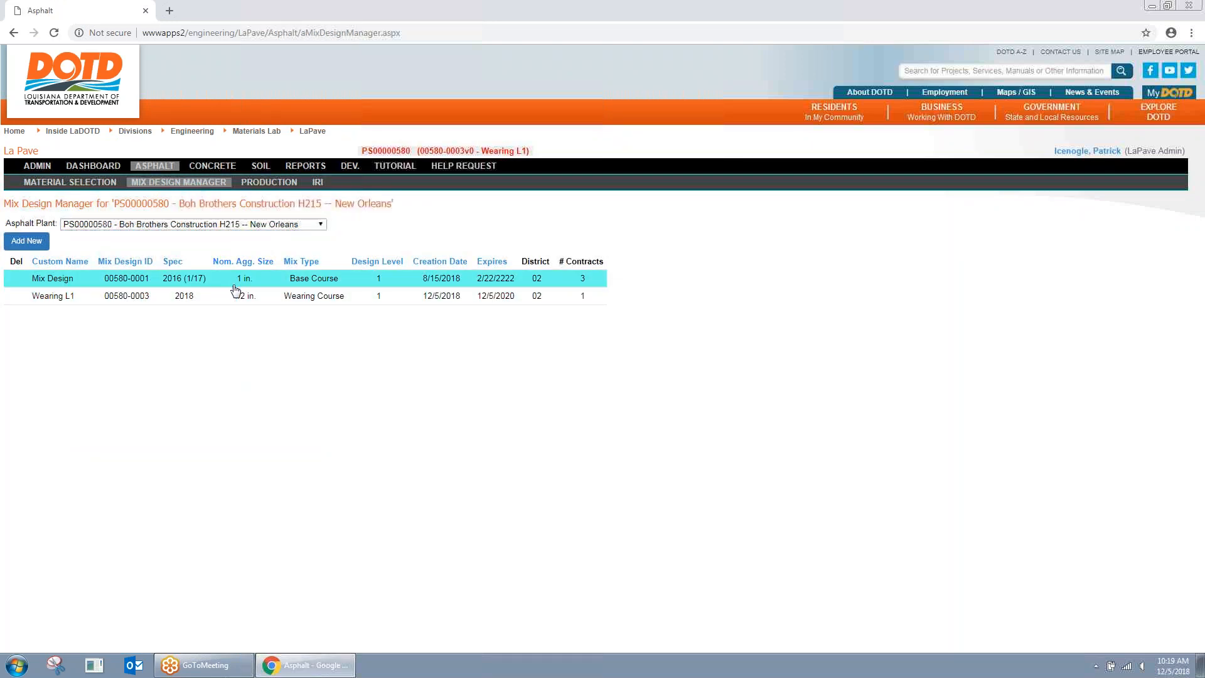
click(176, 301)
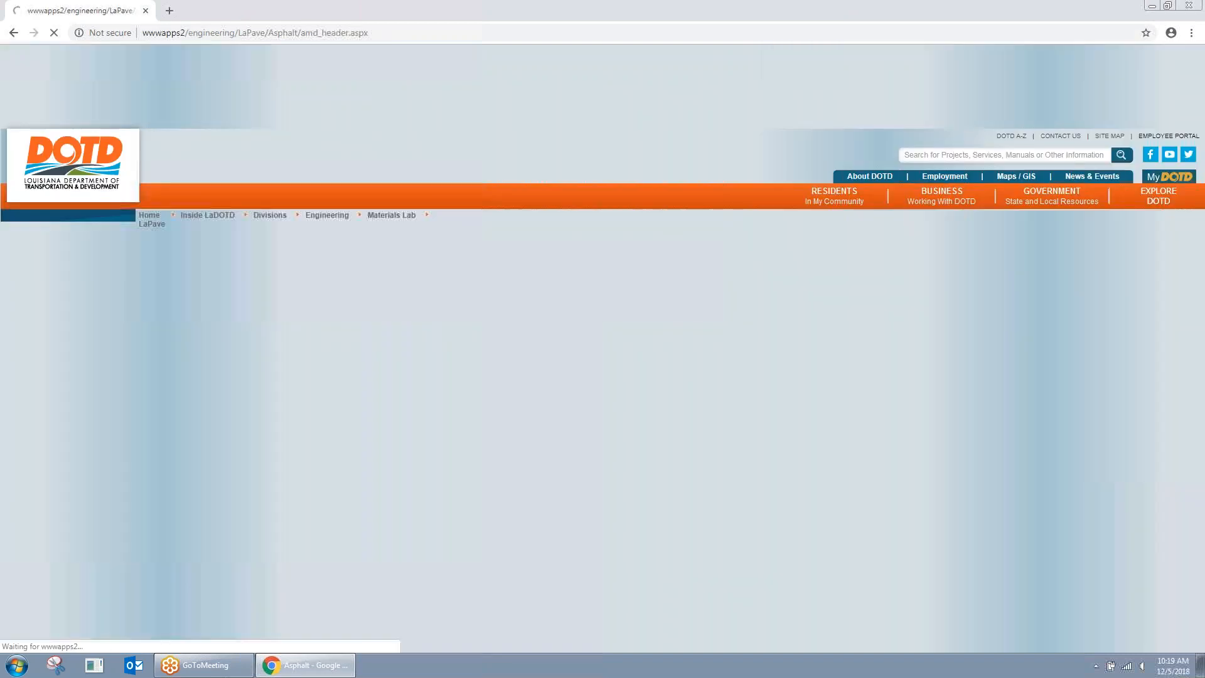
click(446, 199)
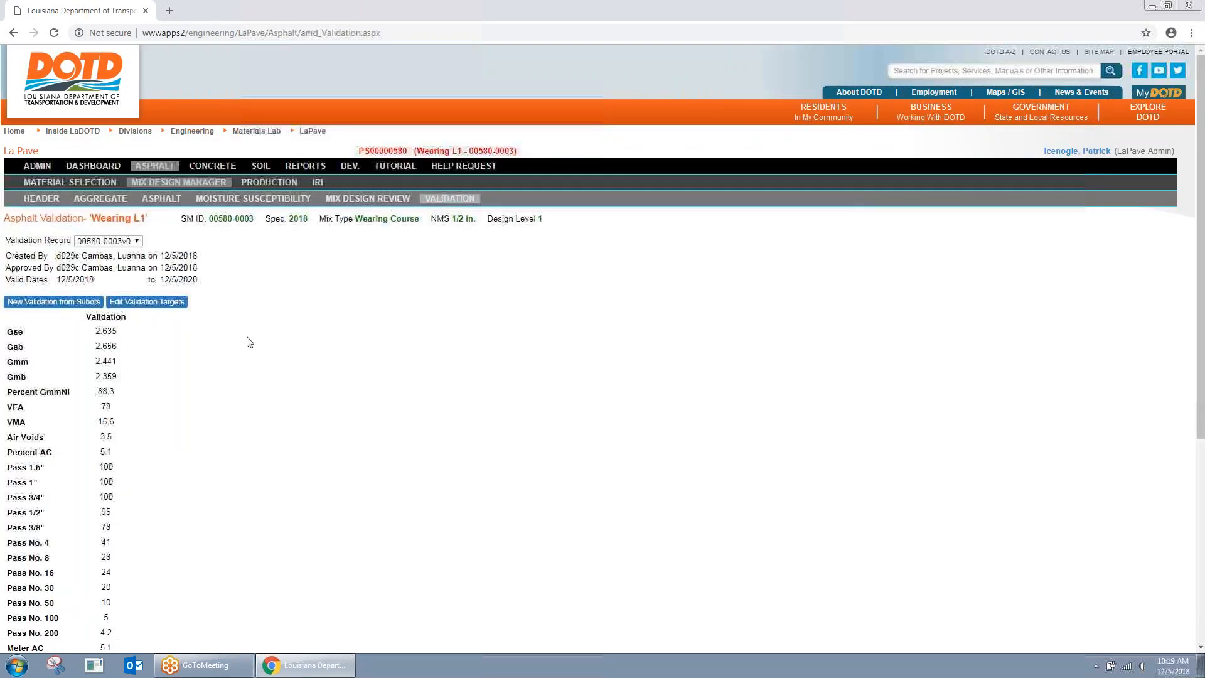
Step: Edit the Wearing L1 validation targets, changing Correction Factor from -0.11 to -0.15, and save
scroll(263, 352, down, 1)
scroll(258, 355, down, 3)
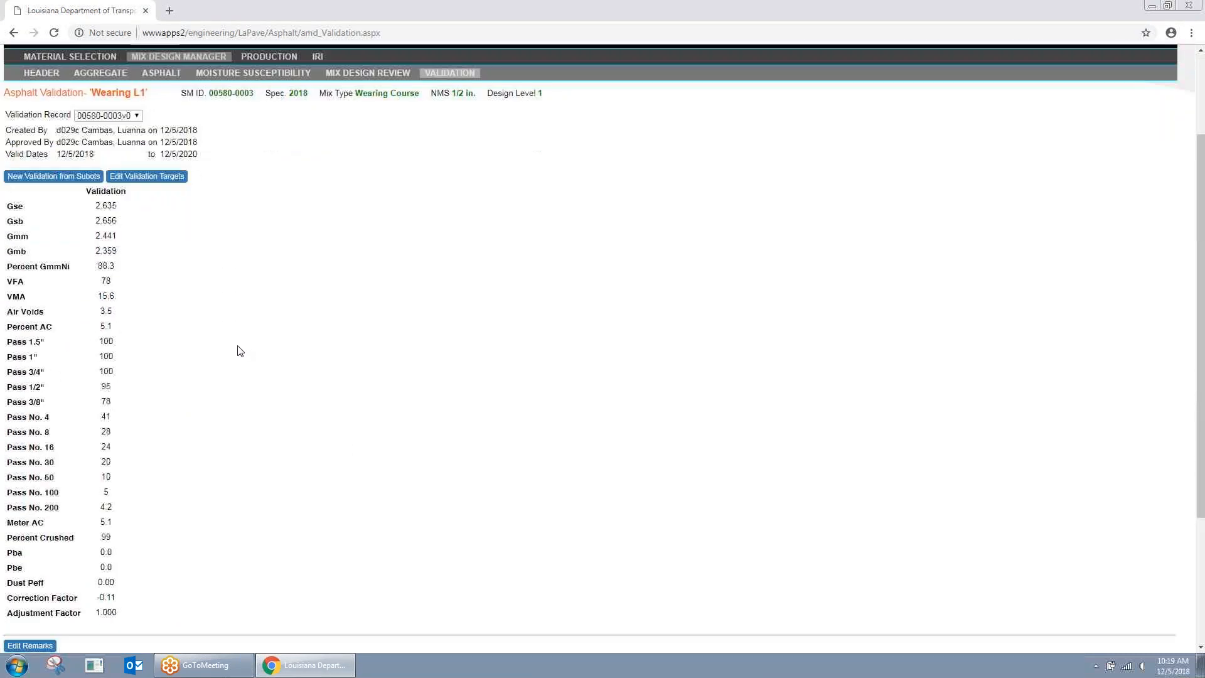
click(159, 180)
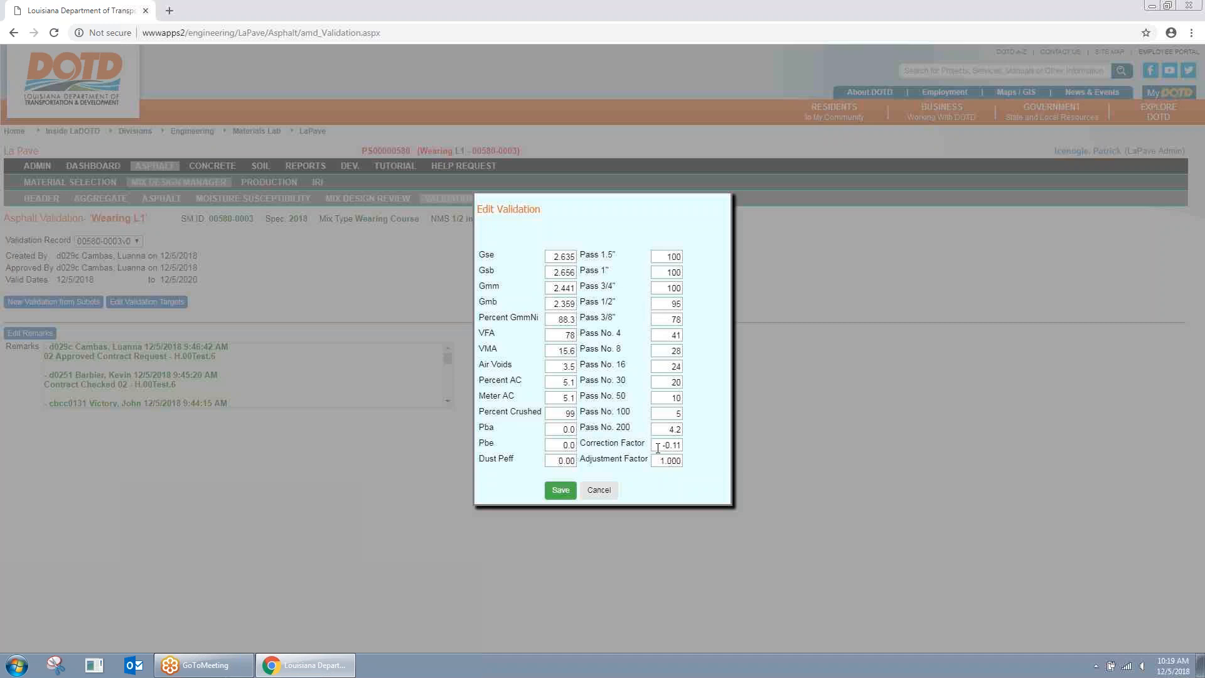
drag(658, 445, 690, 448)
click(664, 444)
drag(661, 445, 692, 443)
click(698, 445)
text(0.15)
key(BackSpace)
key(BackSpace)
key(BackSpace)
key(BackSpace)
text(-0.15)
click(565, 490)
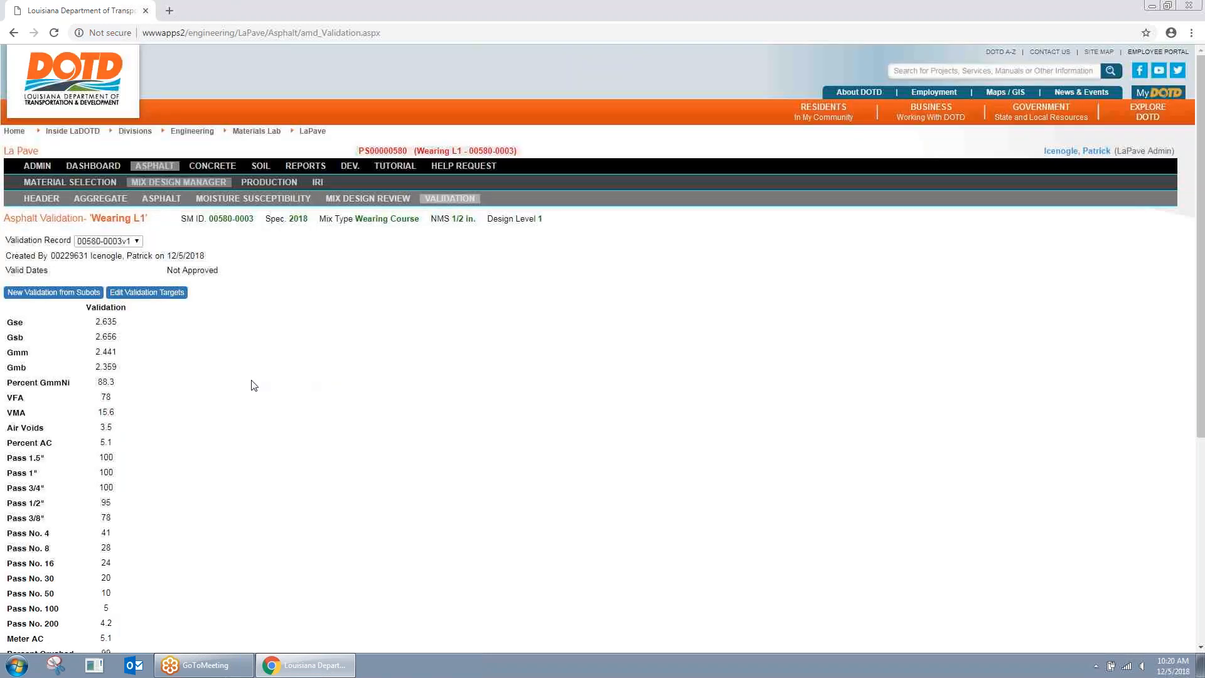
Step: Keep validation record 00580-0003v1 selected in the Validation Record list
scroll(248, 385, down, 2)
scroll(248, 385, up, 1)
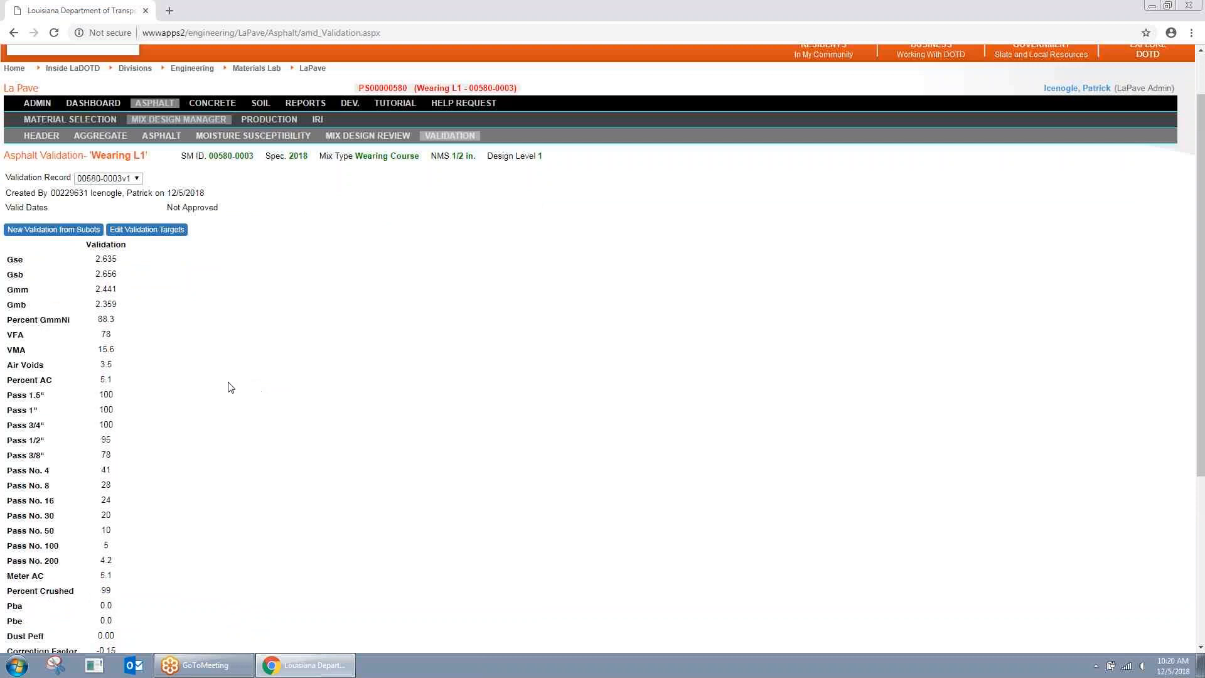
click(136, 179)
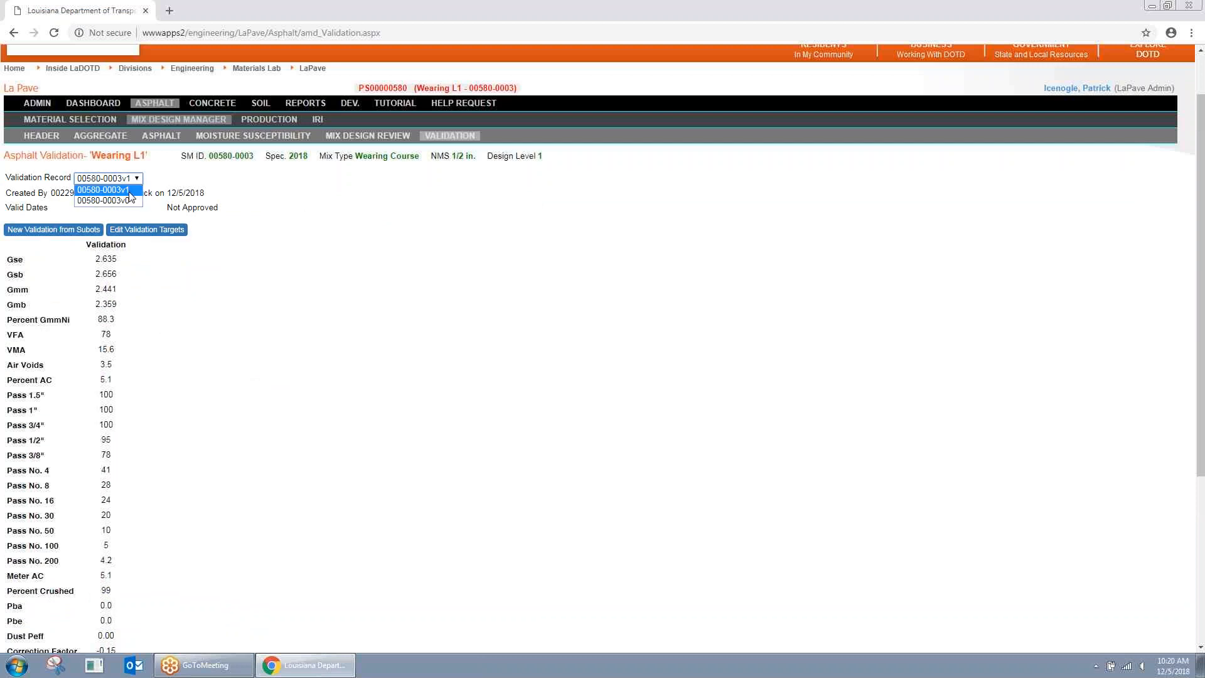
click(136, 190)
scroll(269, 232, down, 3)
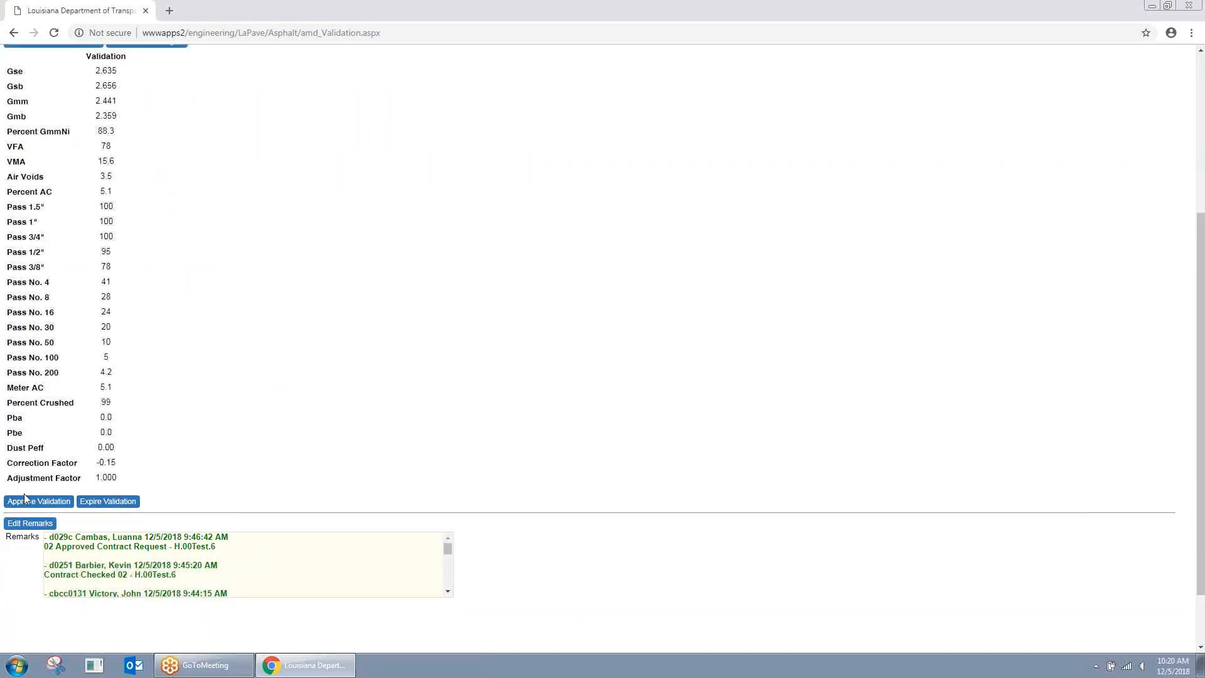
Step: Approve record 00580-0003v1 and check the new District Approved Validation remark
click(44, 503)
click(461, 394)
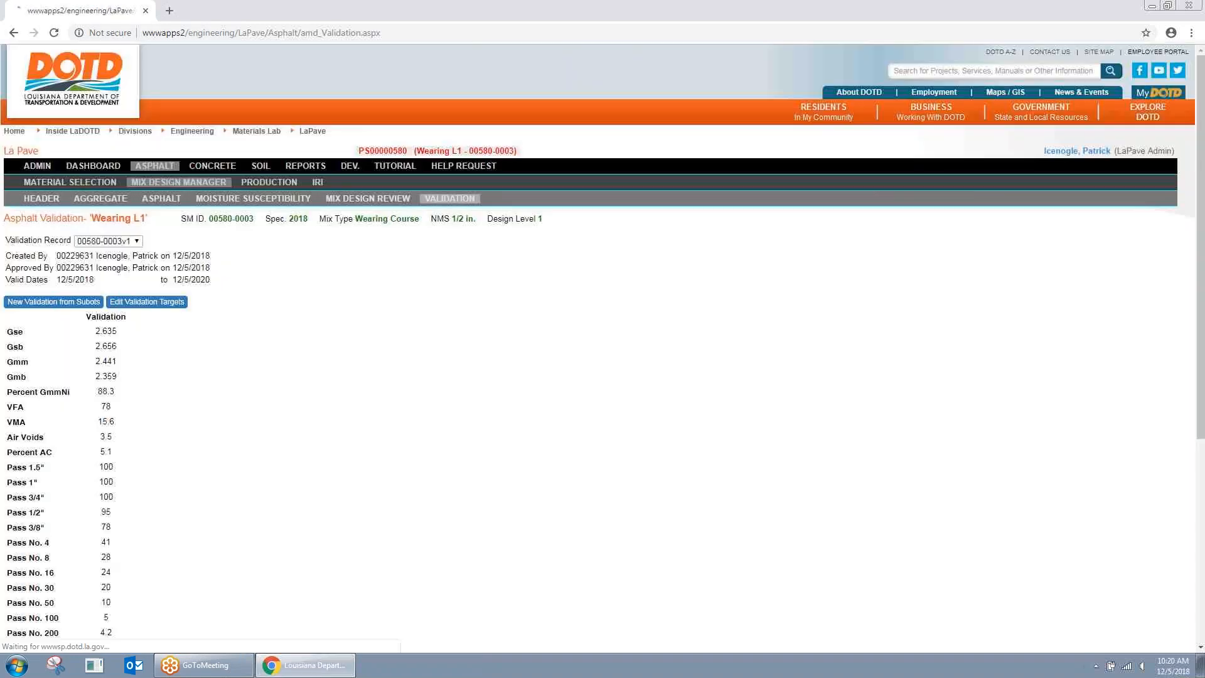
scroll(276, 403, down, 3)
scroll(278, 403, down, 3)
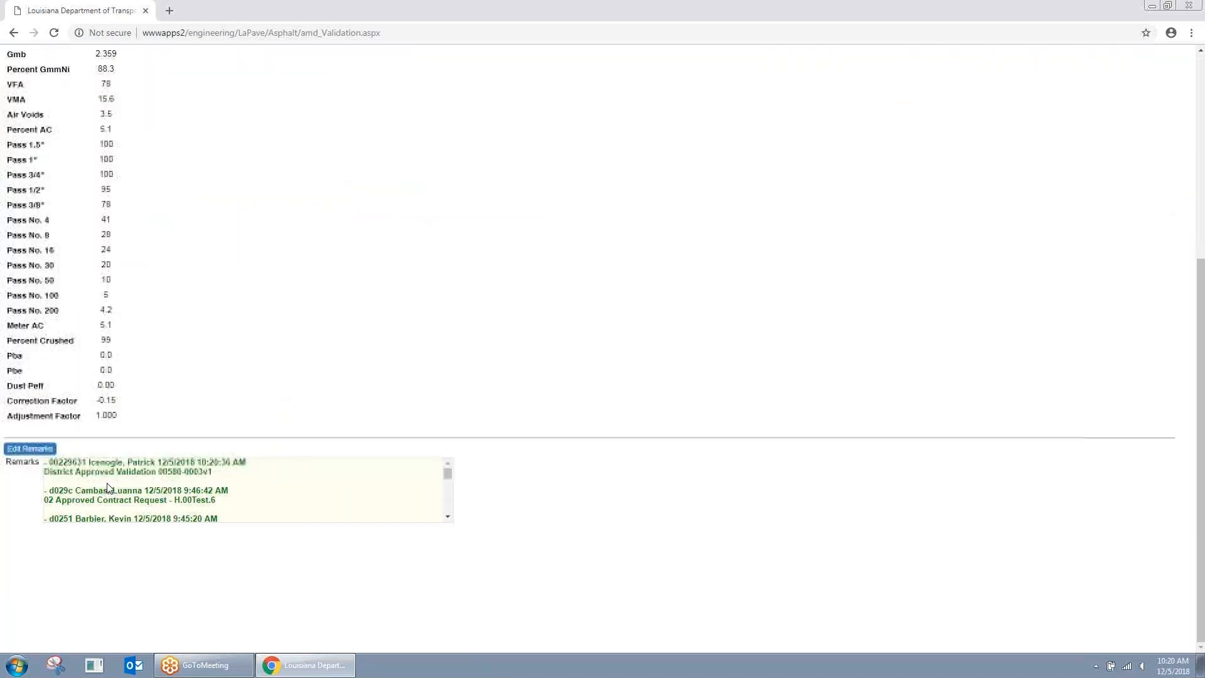
drag(48, 465, 226, 481)
click(247, 483)
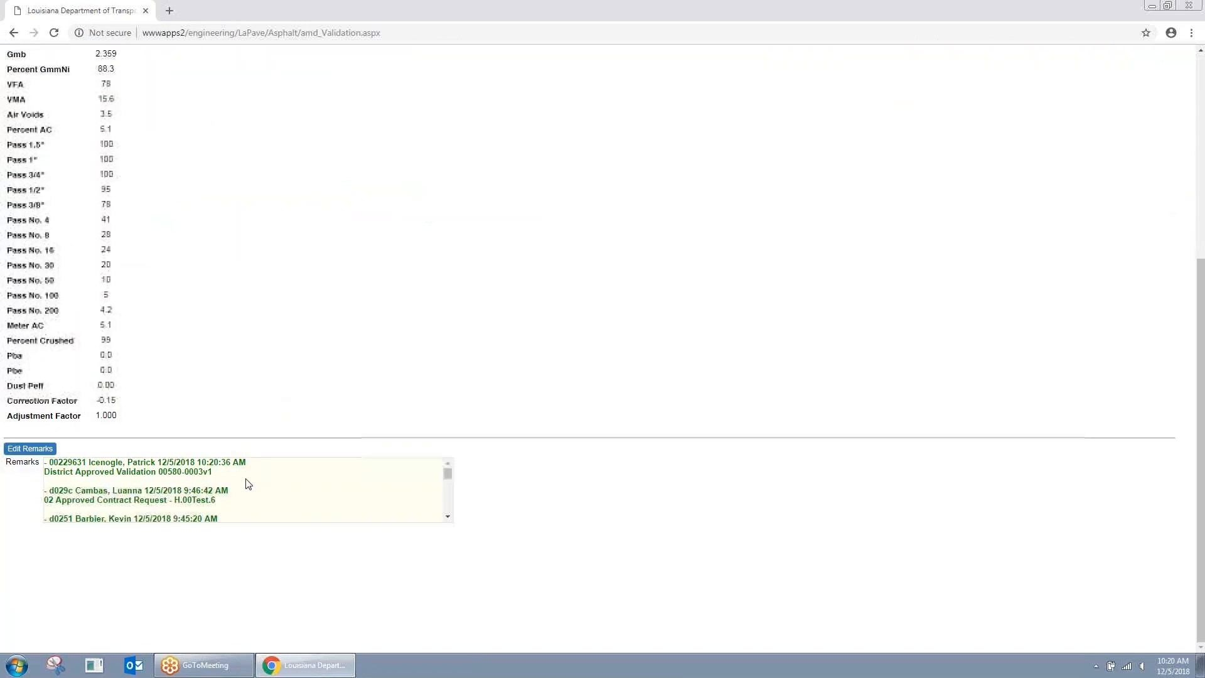
scroll(295, 471, up, 3)
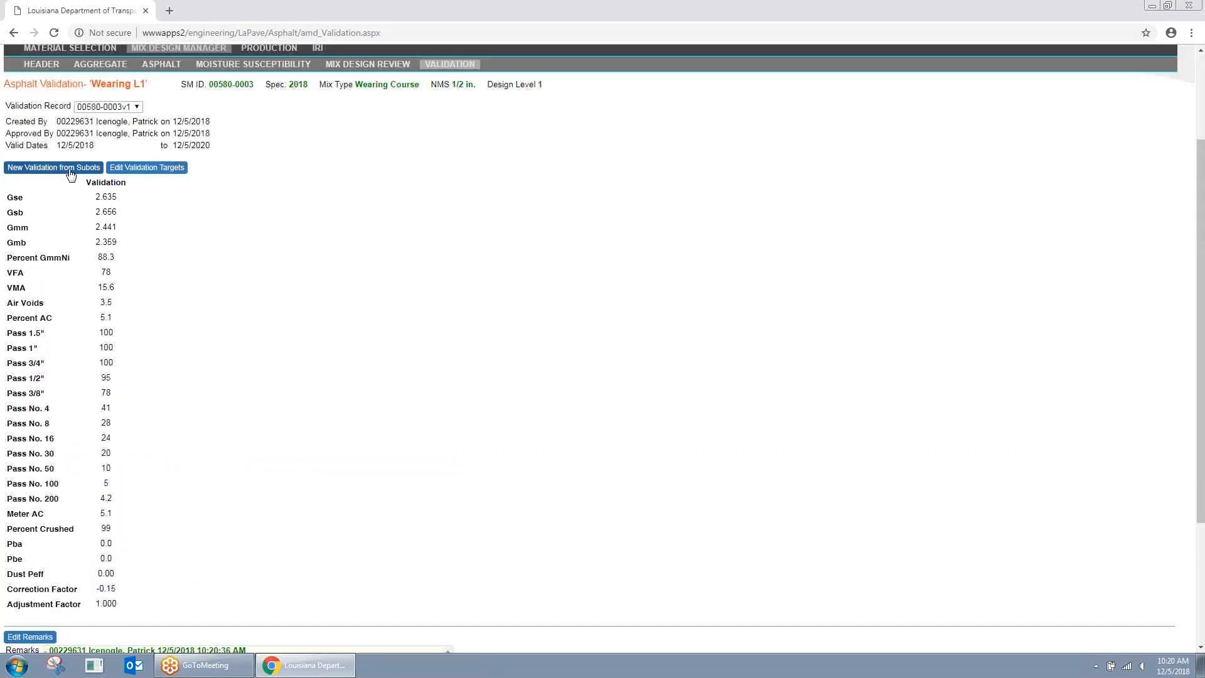
Step: Save a new Wearing L1 validation from sublots, including the H.00Test.6 sublot
click(66, 172)
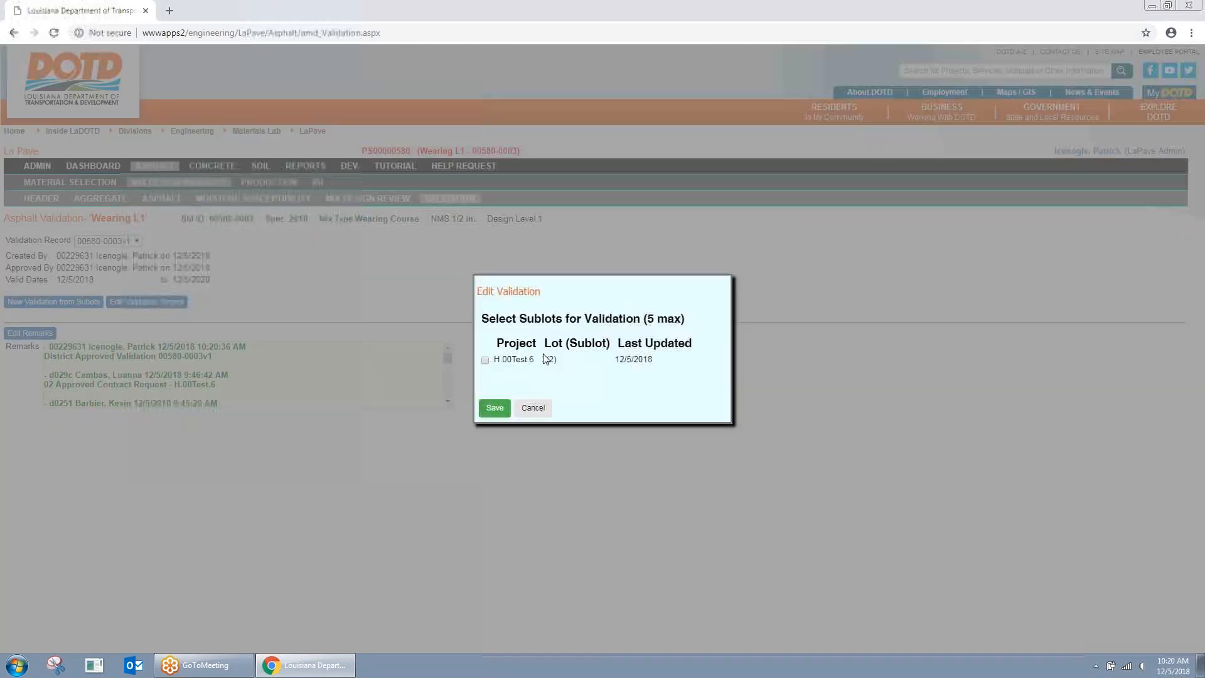
click(485, 360)
click(496, 408)
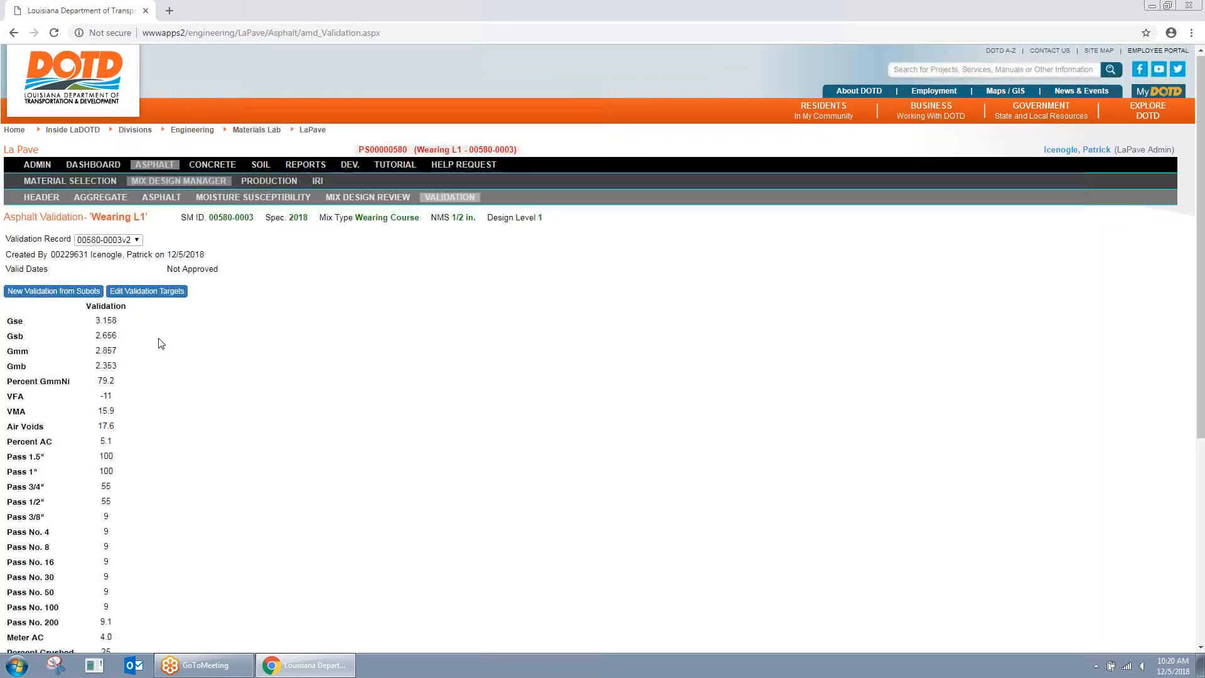
scroll(161, 343, down, 1)
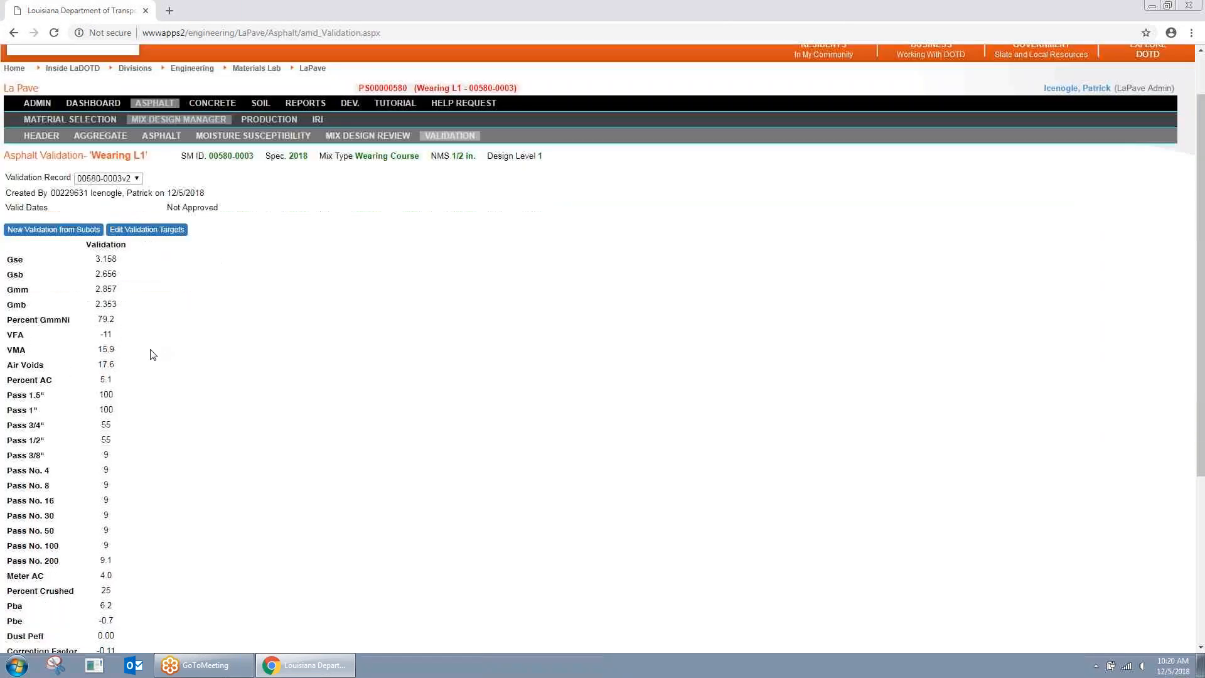
click(76, 230)
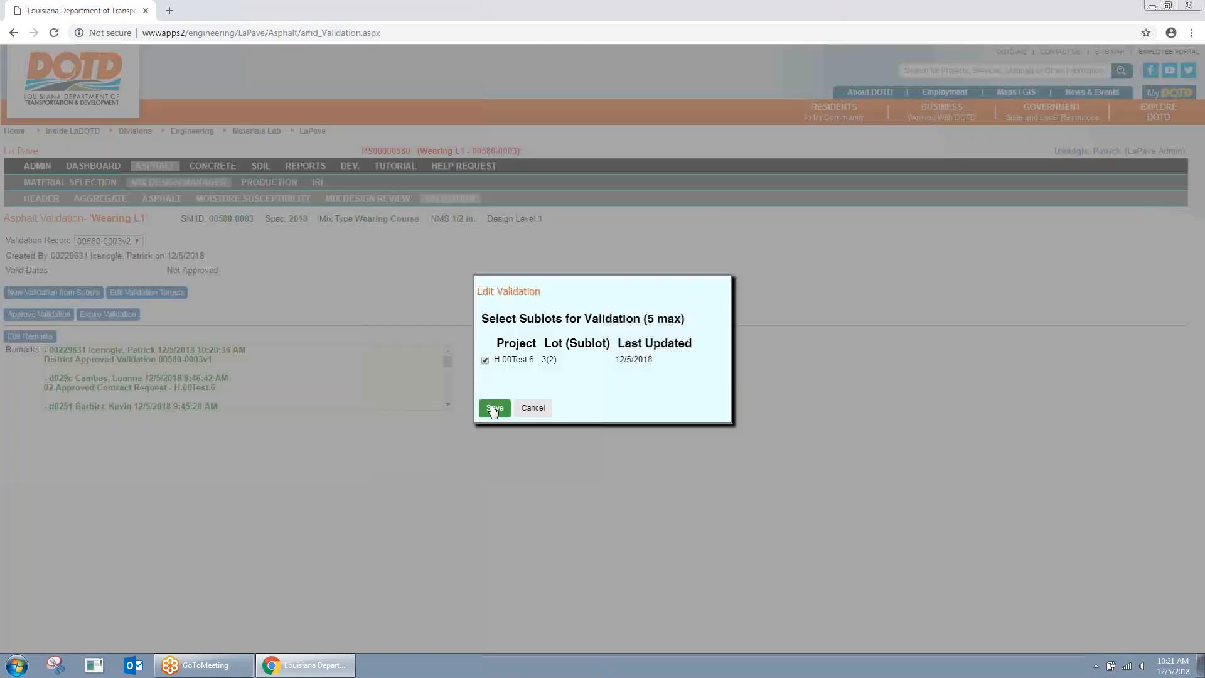
click(498, 409)
scroll(153, 367, down, 3)
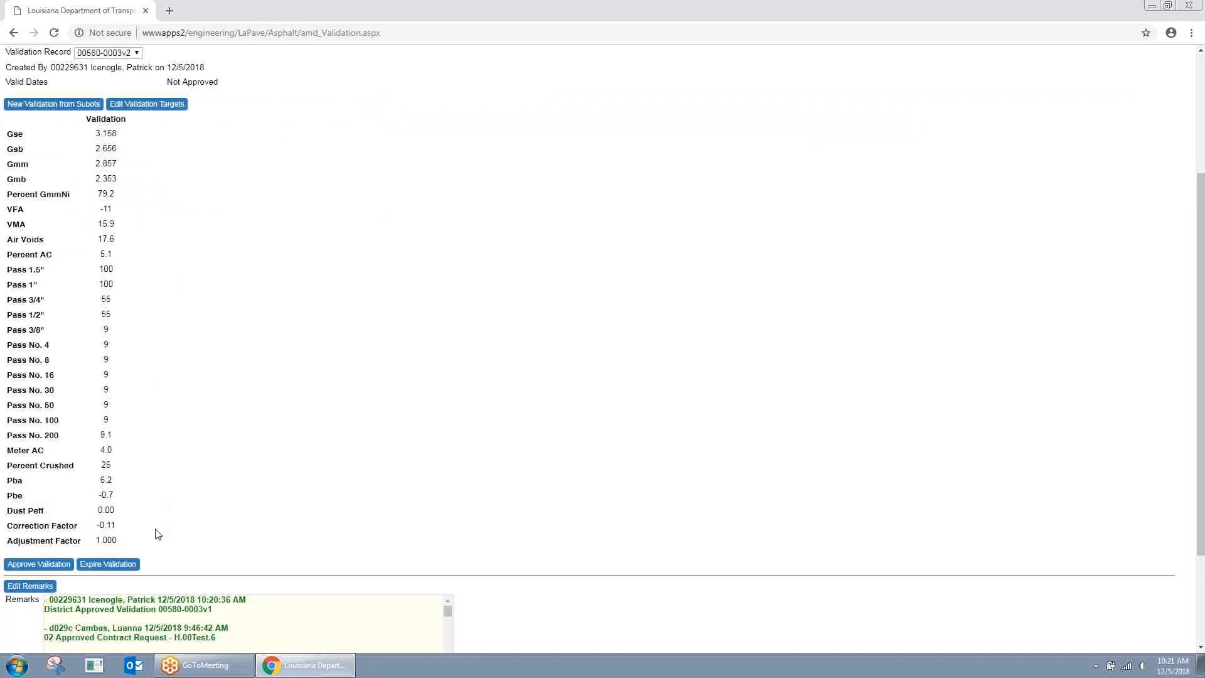
scroll(216, 302, up, 3)
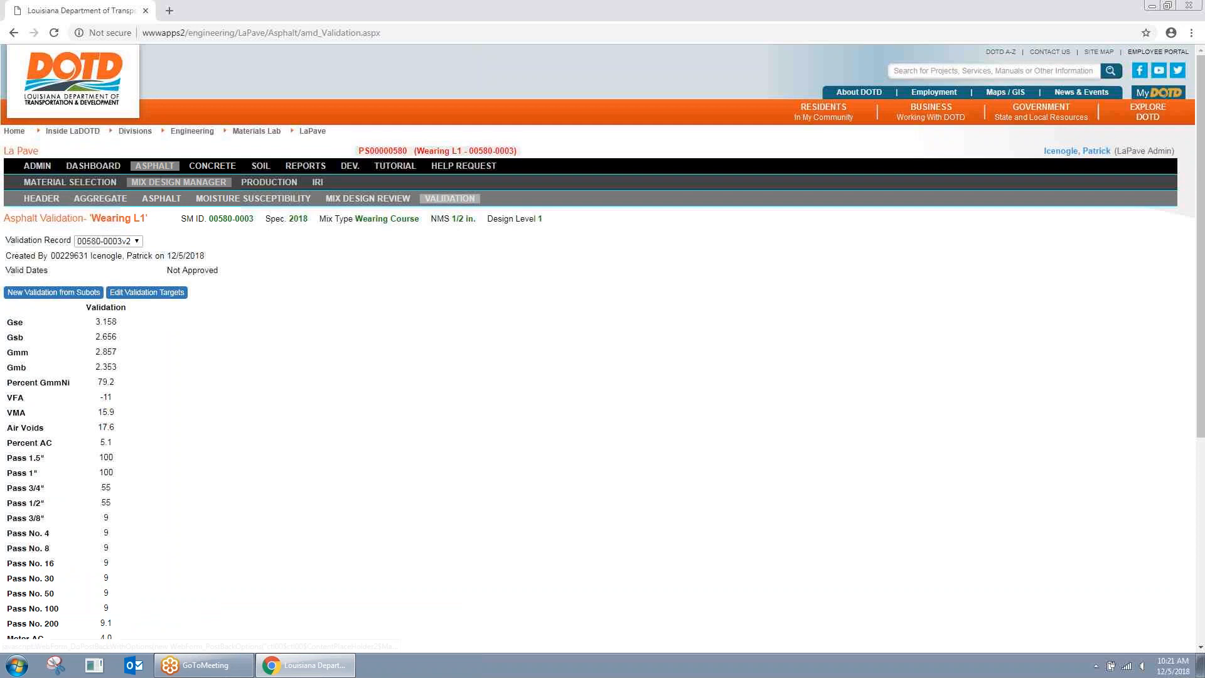
Step: Show the Barriere Construction Company, LLC - Boutte plant's mix designs in Mix Design Manager
click(141, 167)
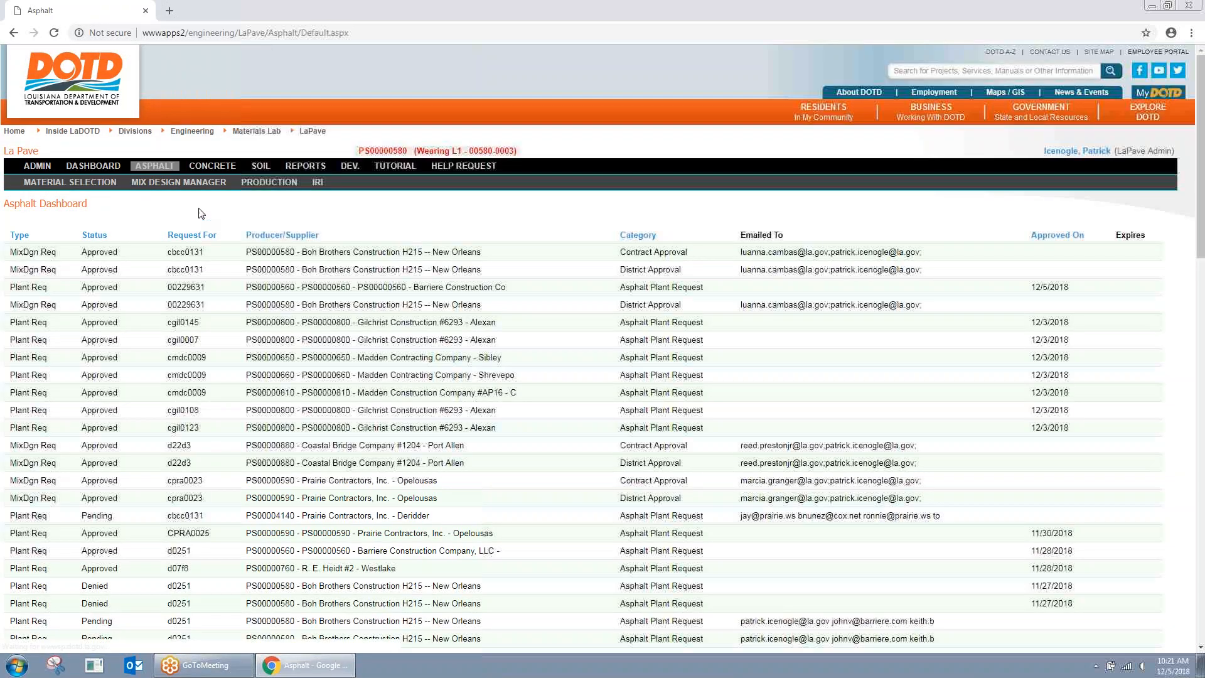
click(201, 184)
click(219, 224)
click(213, 236)
click(208, 226)
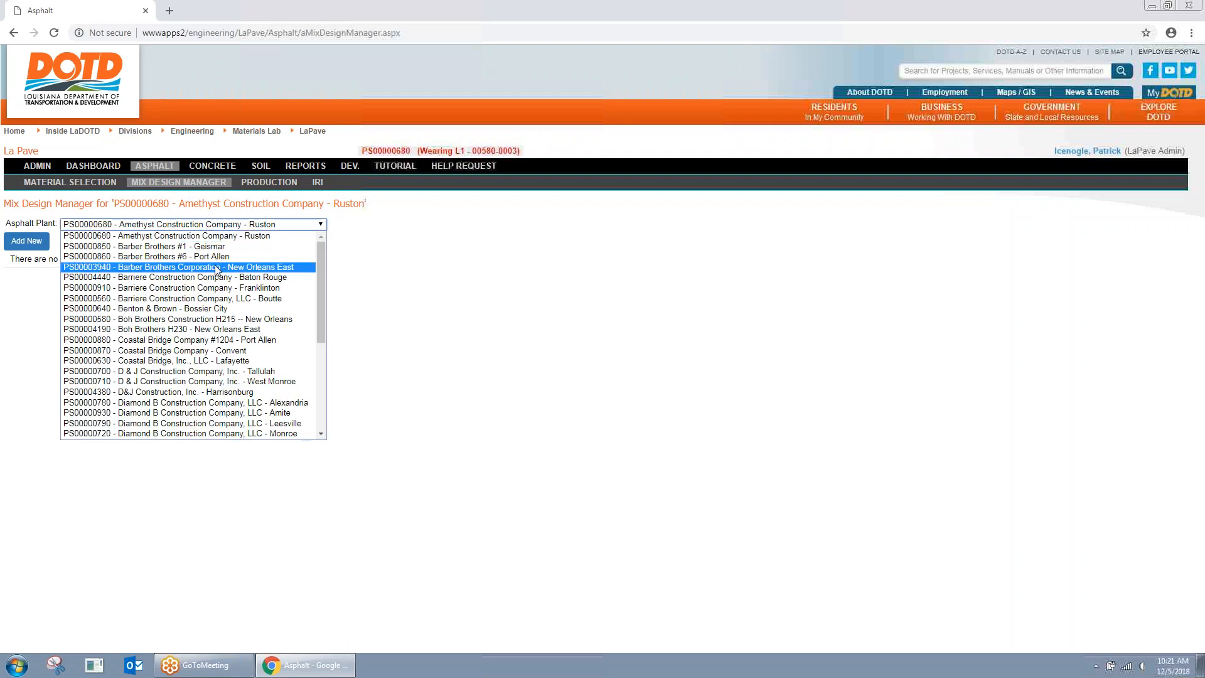
click(228, 303)
Step: Choose the Boh Brothers H215 plant, open mix design 00580-0001, and cancel a sublot validation
click(227, 227)
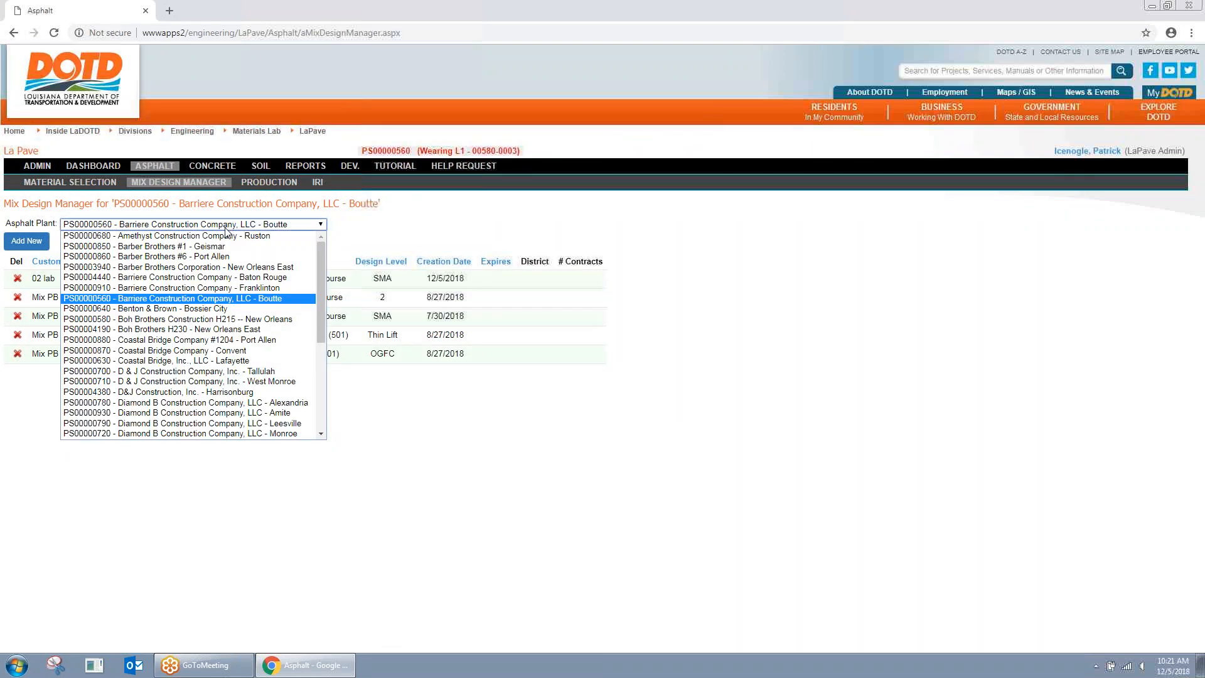
click(227, 321)
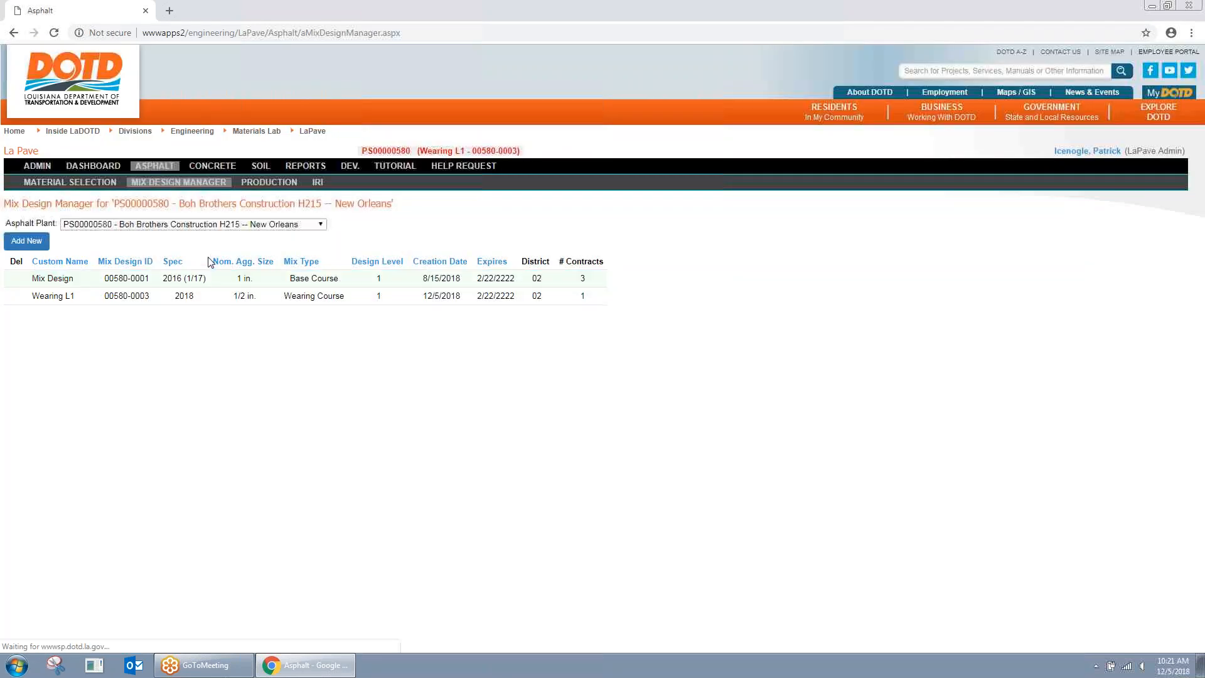
click(262, 276)
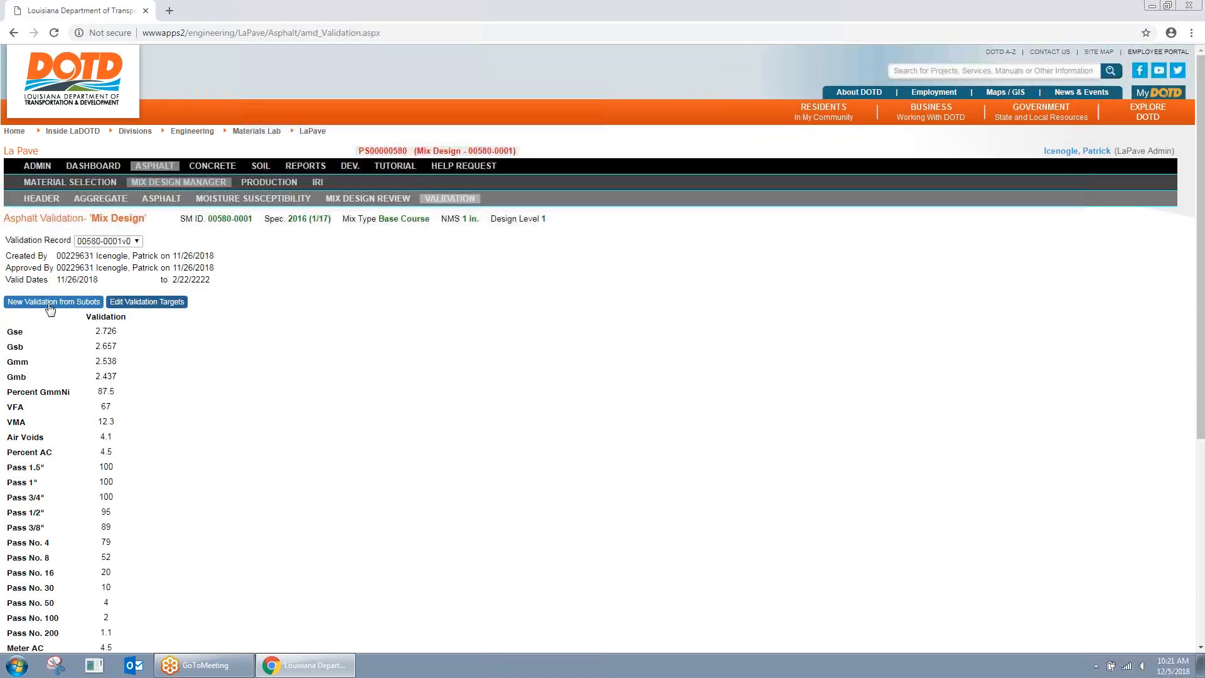
click(54, 302)
click(533, 401)
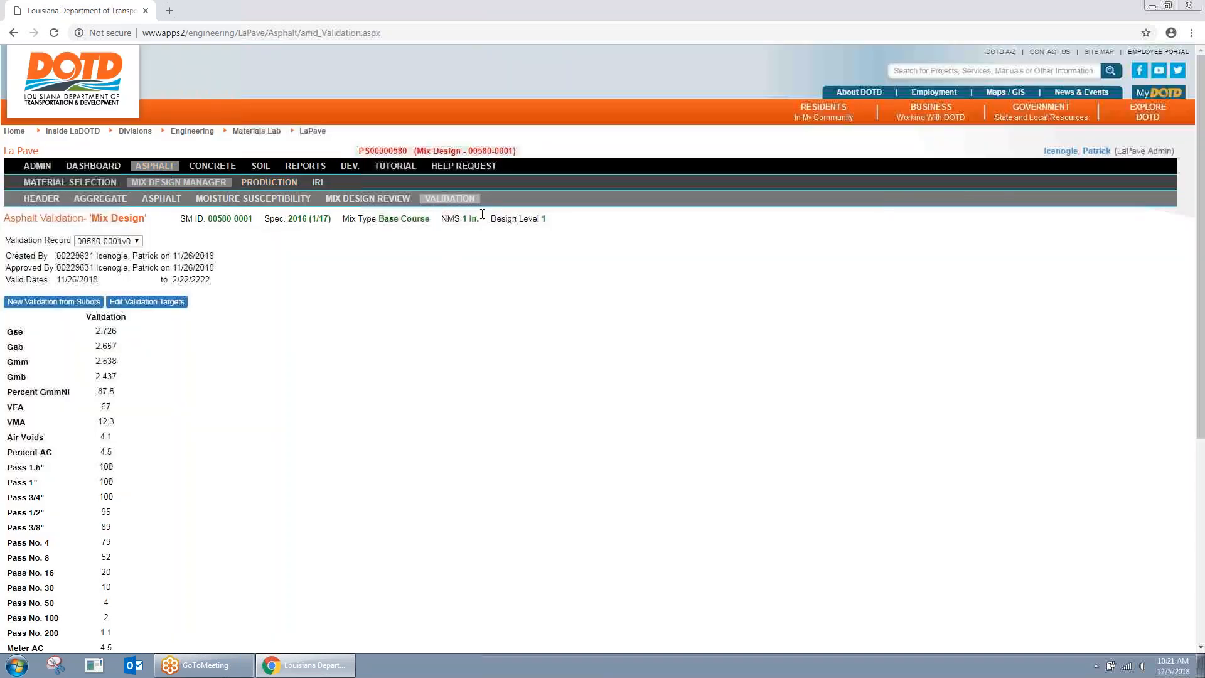
Step: Visit the production lots page, then return to the Boh Brothers H215 Wearing L1 mix design
click(149, 168)
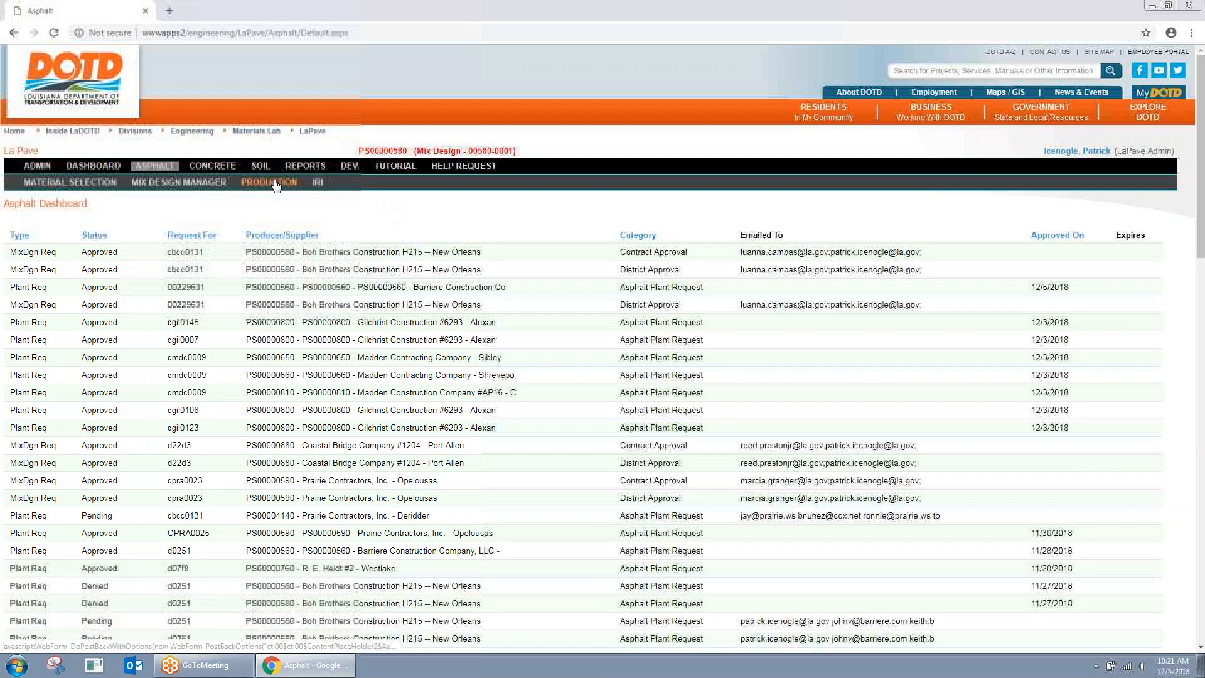
click(274, 184)
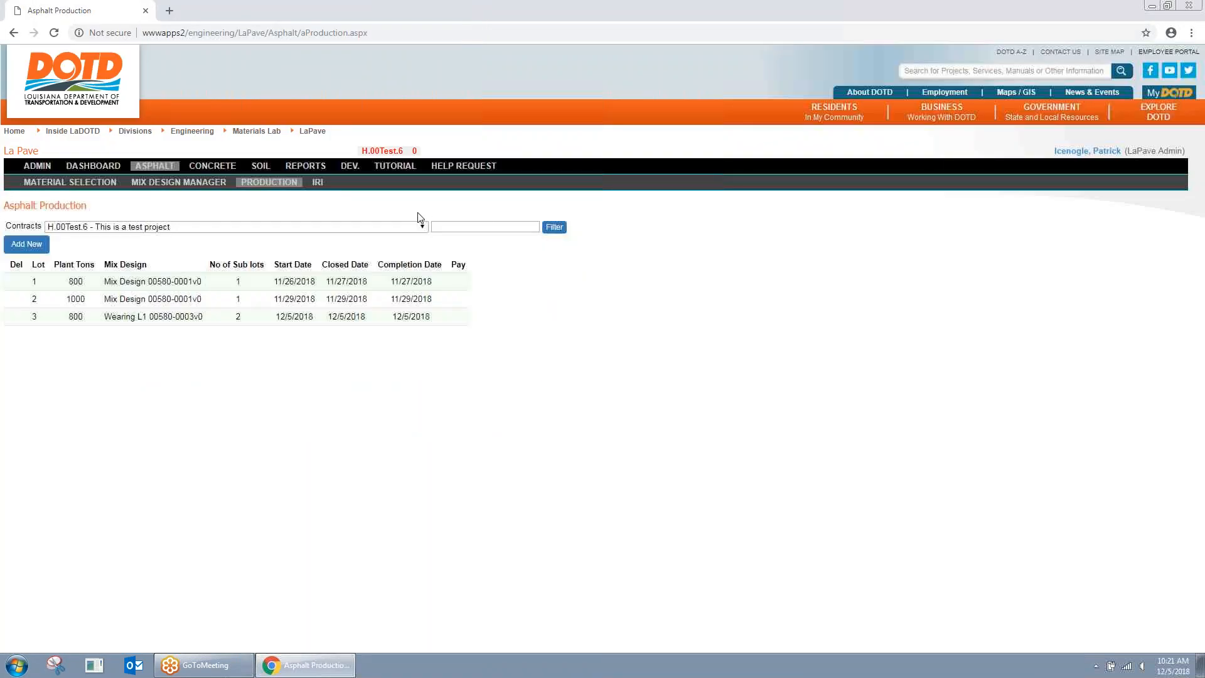
click(199, 183)
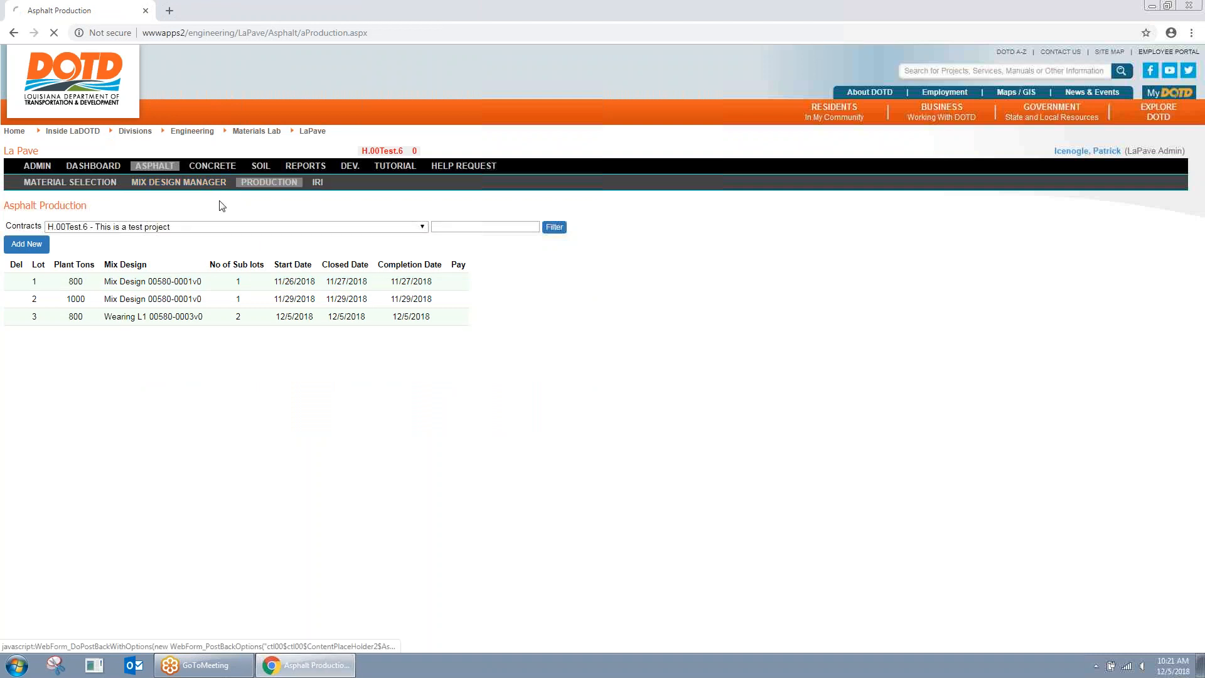
click(216, 224)
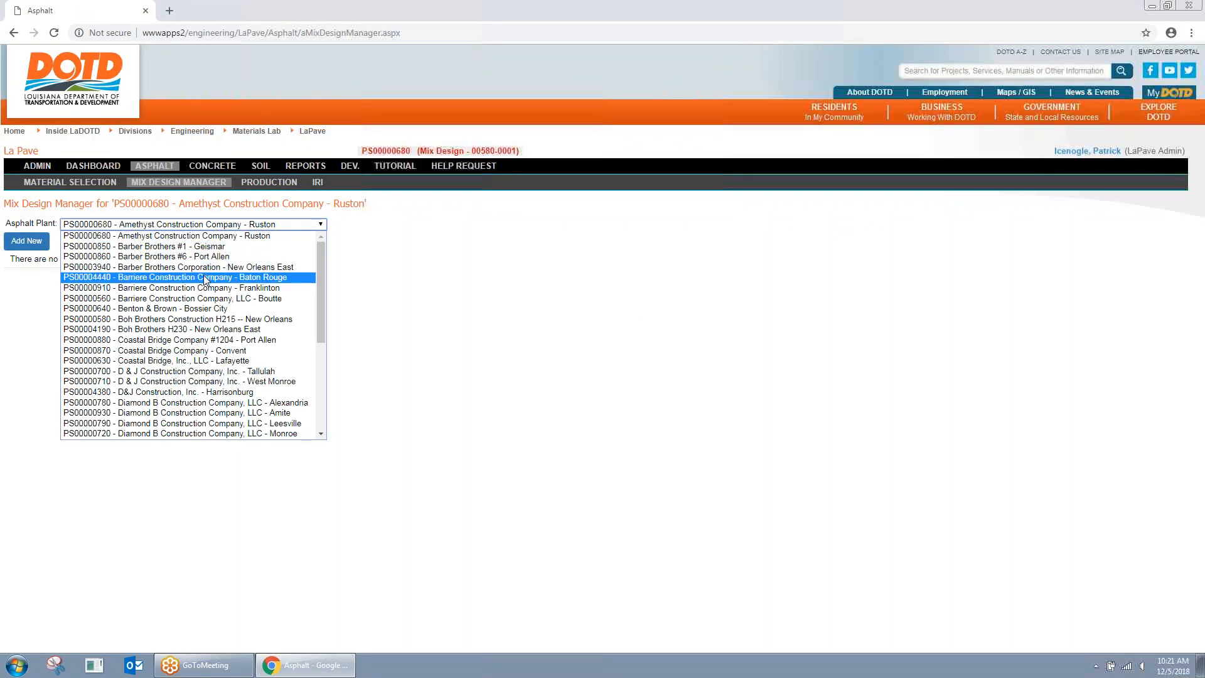
click(219, 320)
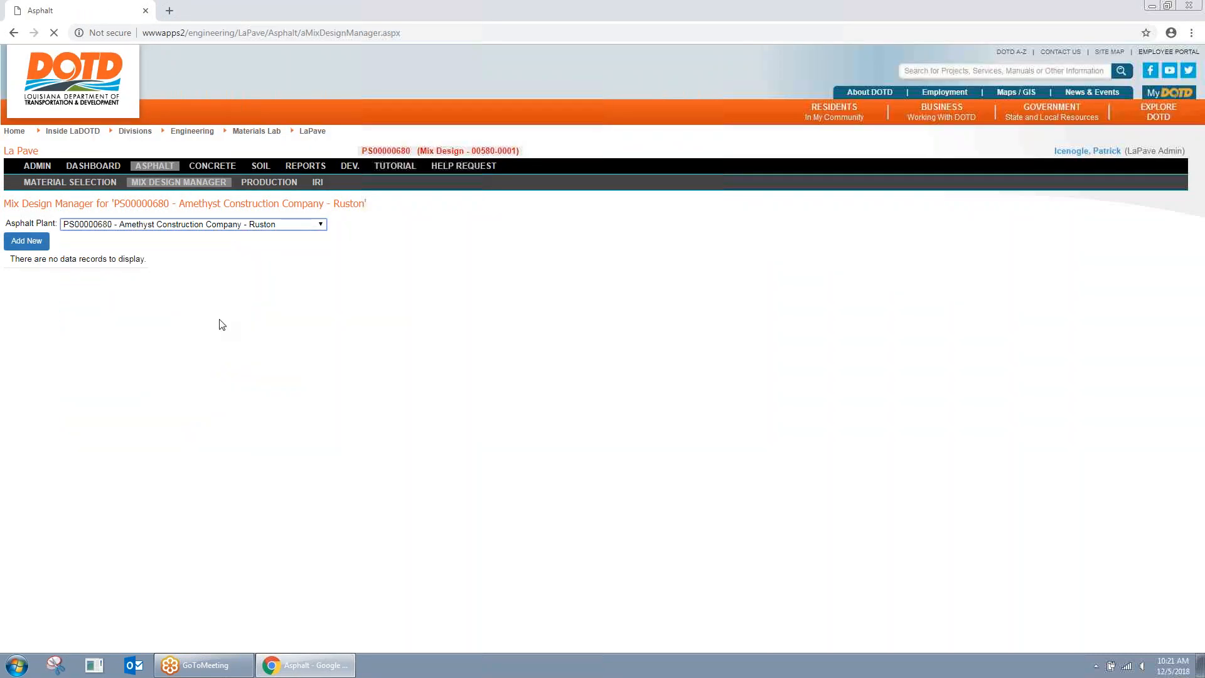
click(176, 298)
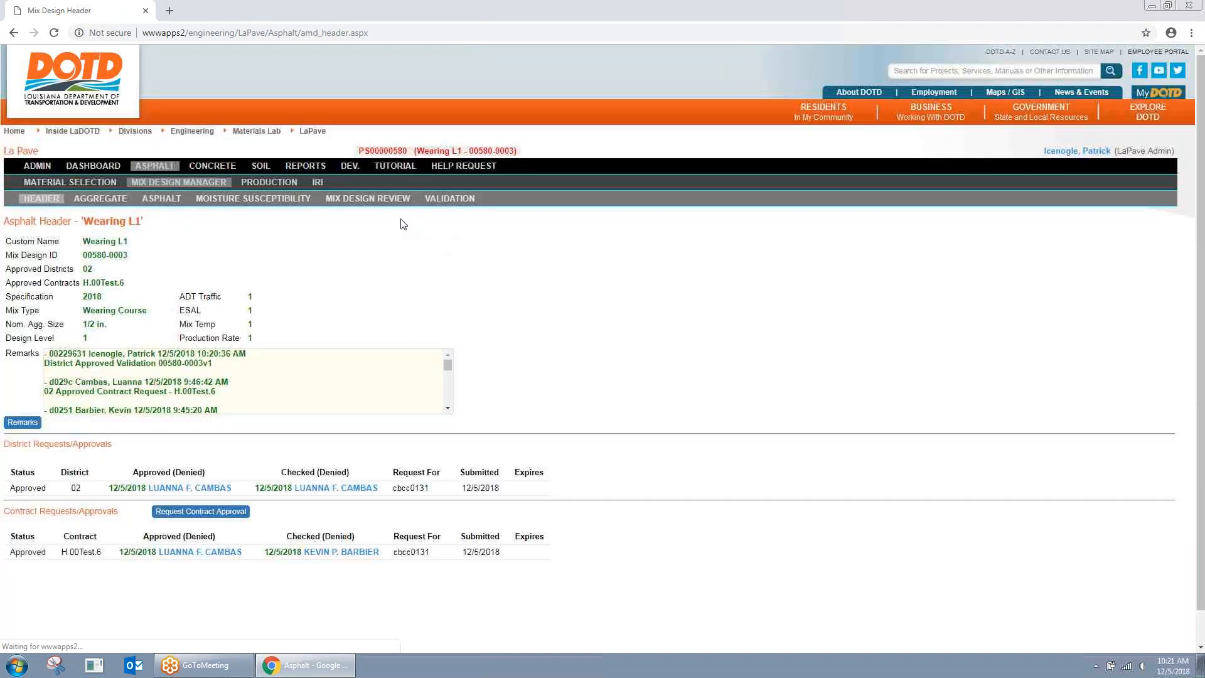
Step: Approve the Wearing L1 validation without remarks after cancelling a sublot-based validation
click(451, 199)
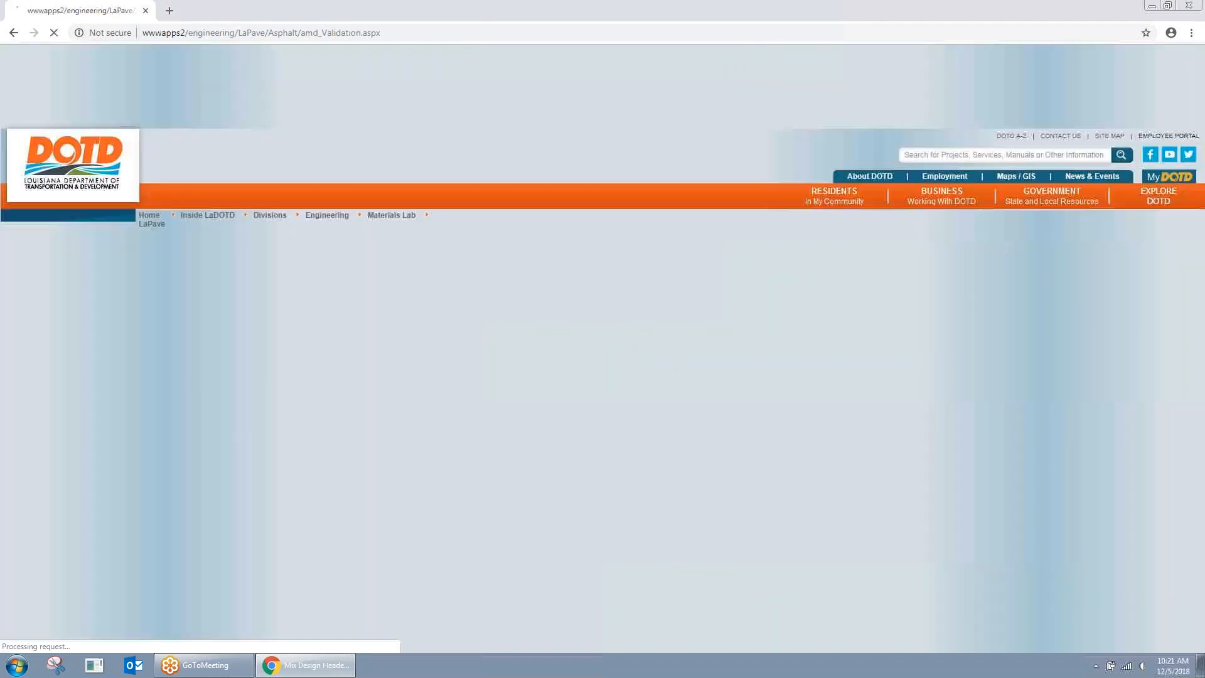
scroll(196, 360, down, 1)
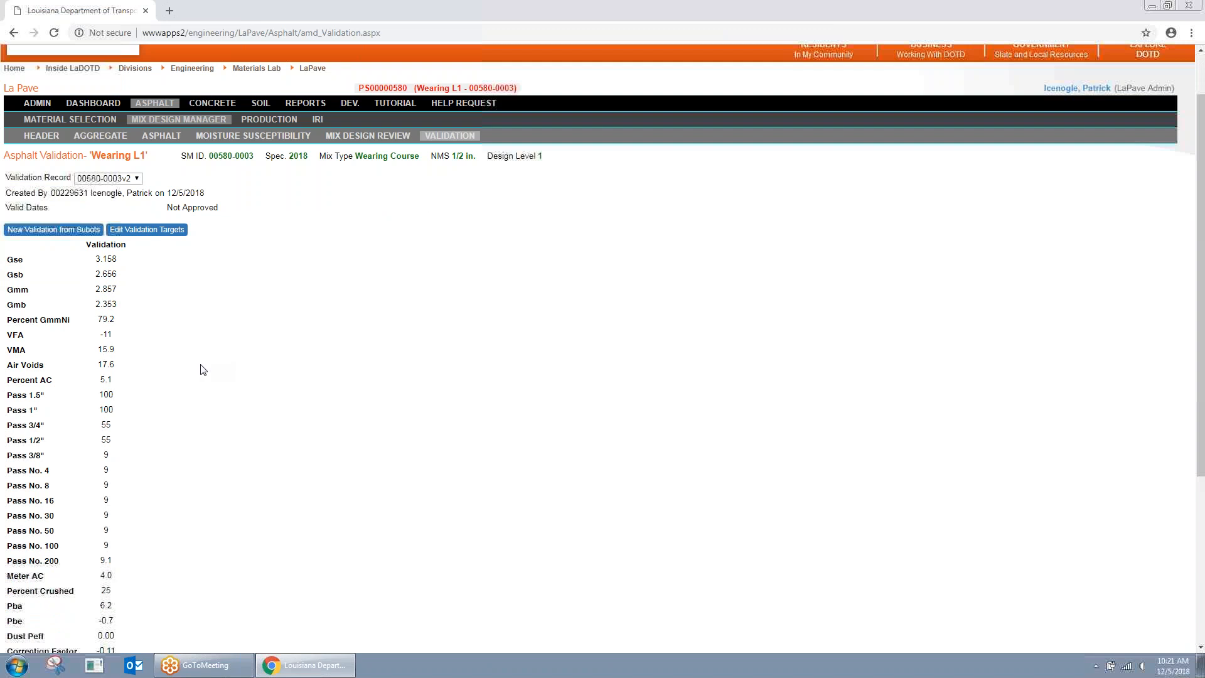
click(54, 230)
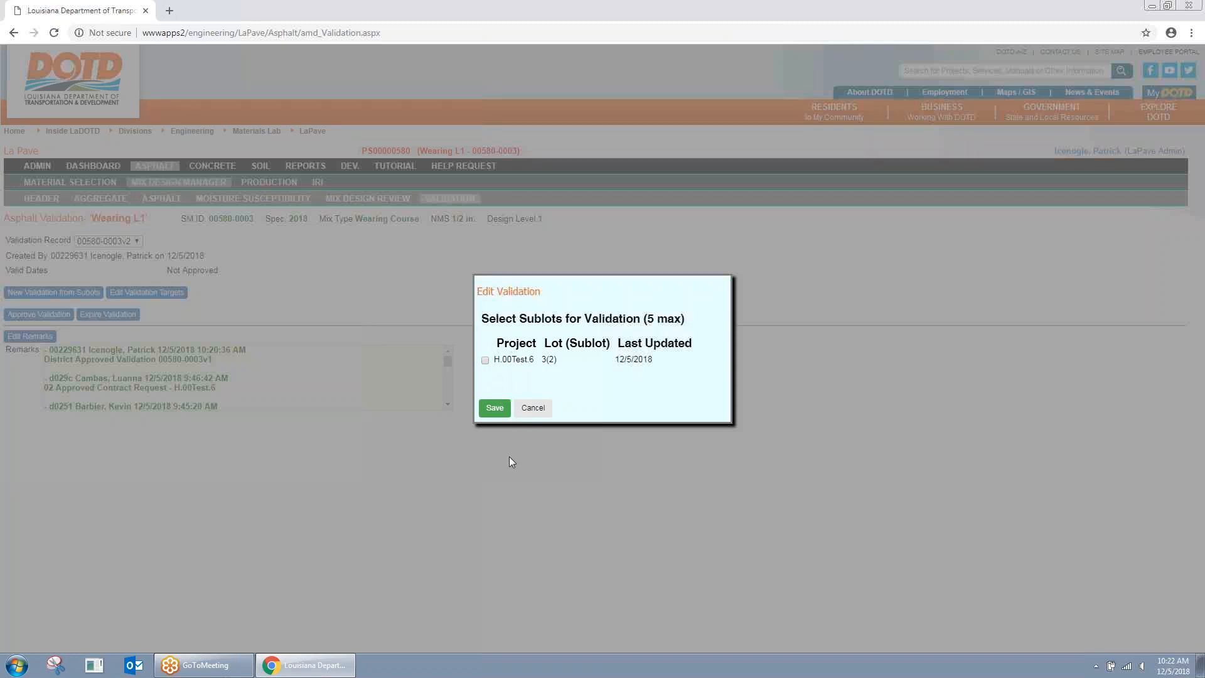
click(538, 413)
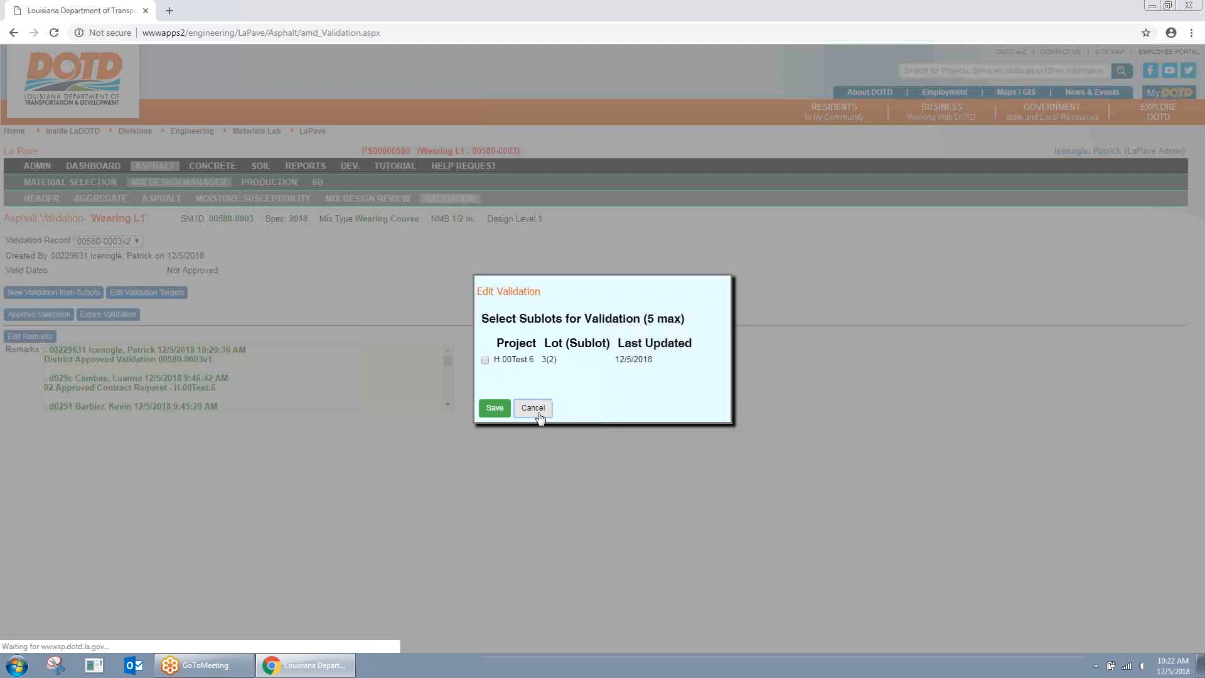
scroll(269, 379, down, 2)
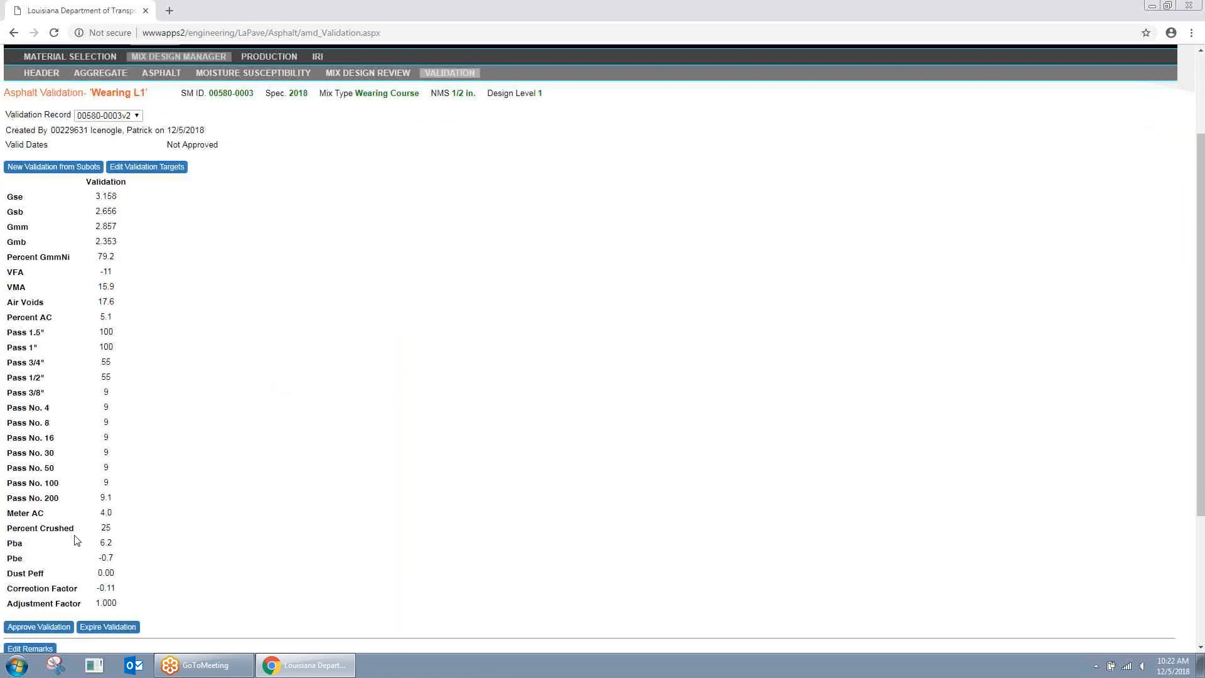
click(49, 624)
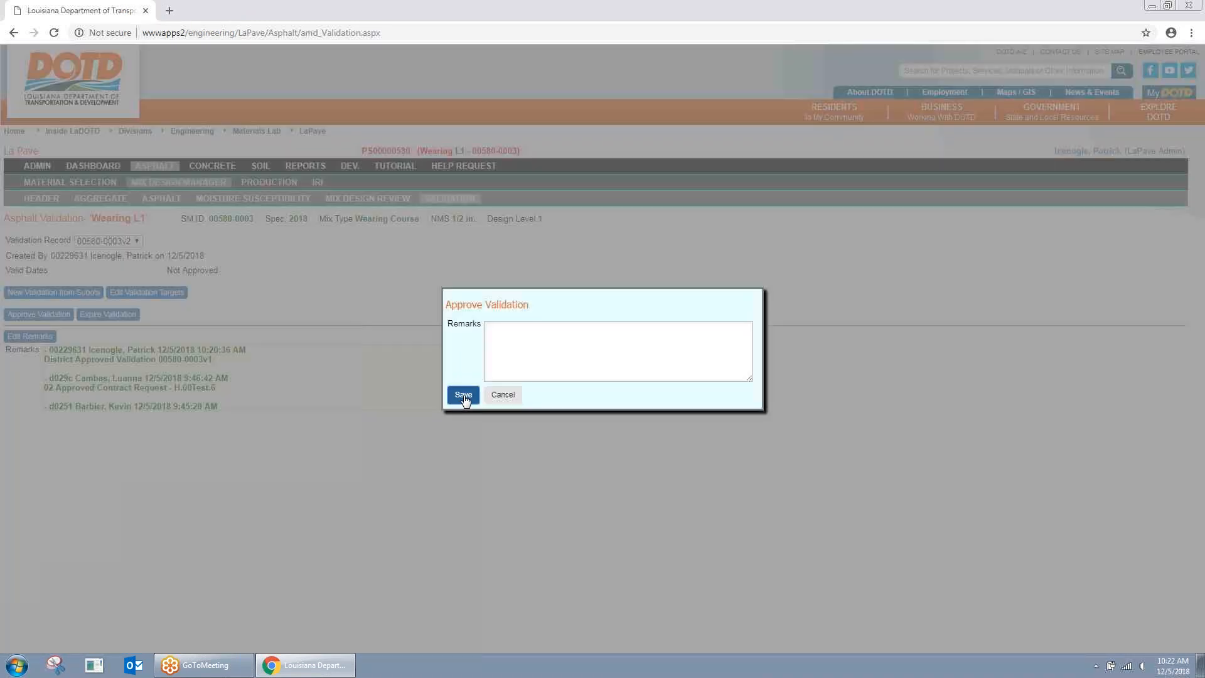
click(463, 396)
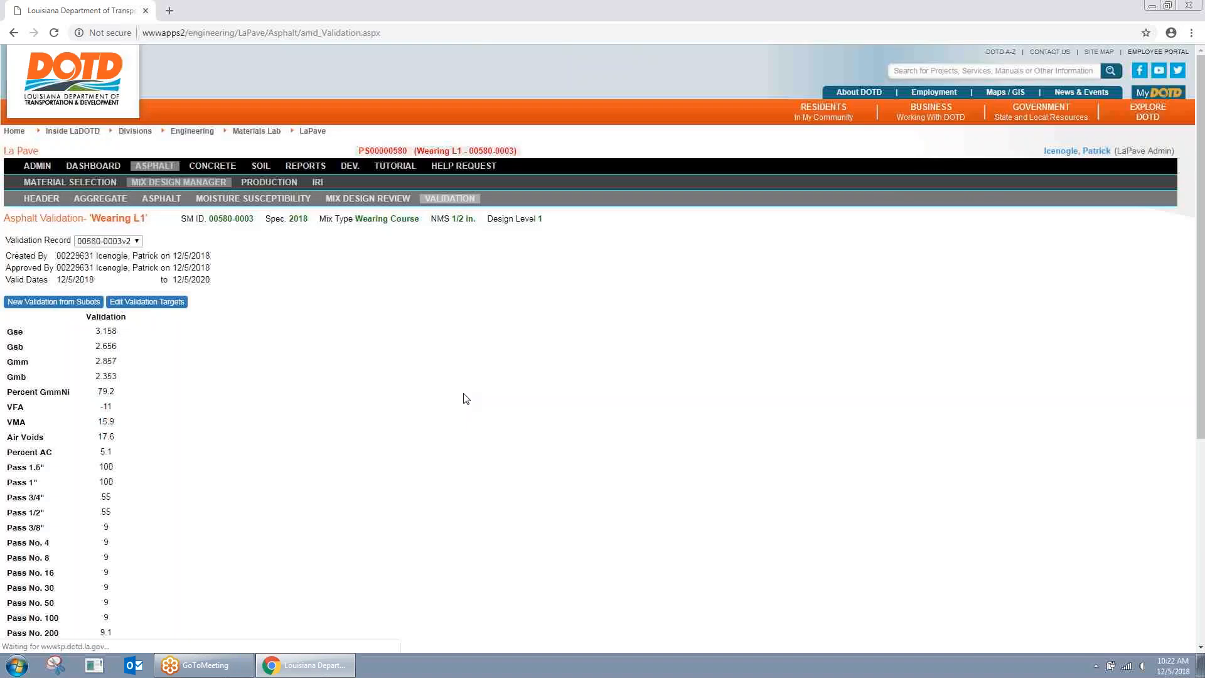
Step: Compare validation records v1, v0 and v2, ending on v2's 12/5/2018–12/5/2020 date range
click(108, 241)
click(107, 268)
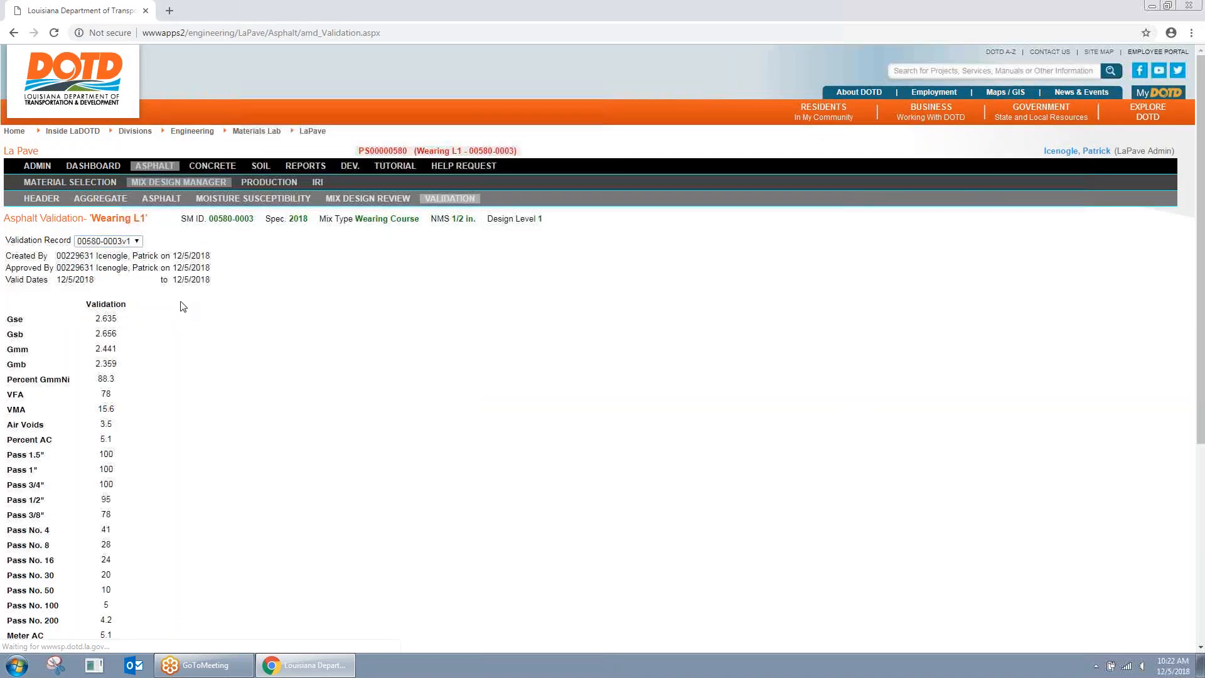
triple_click(174, 279)
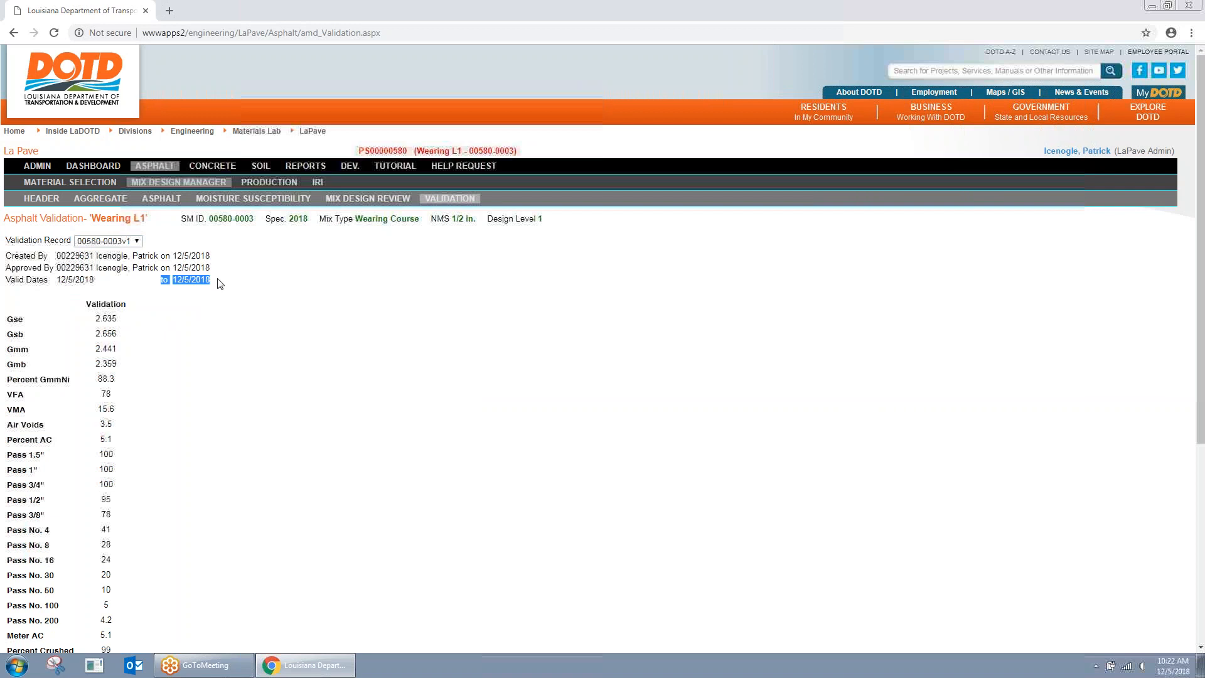
click(133, 245)
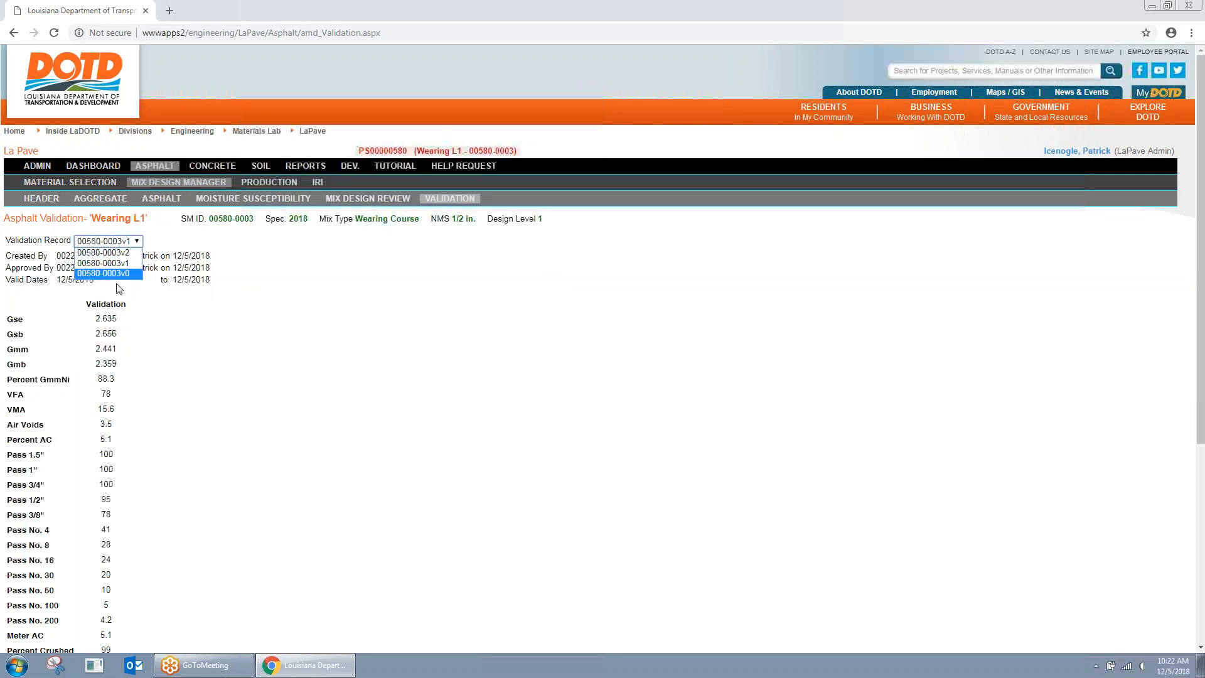
click(115, 276)
drag(151, 277, 232, 281)
click(232, 281)
click(125, 241)
click(122, 248)
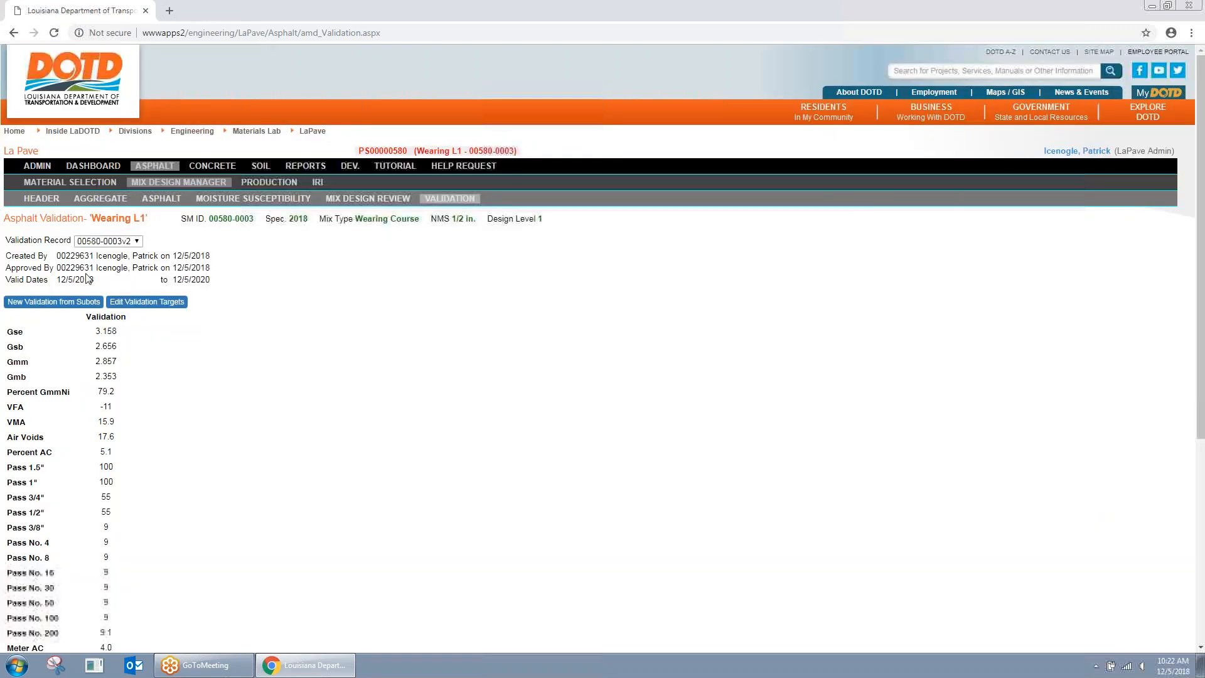
drag(60, 279, 221, 288)
click(221, 288)
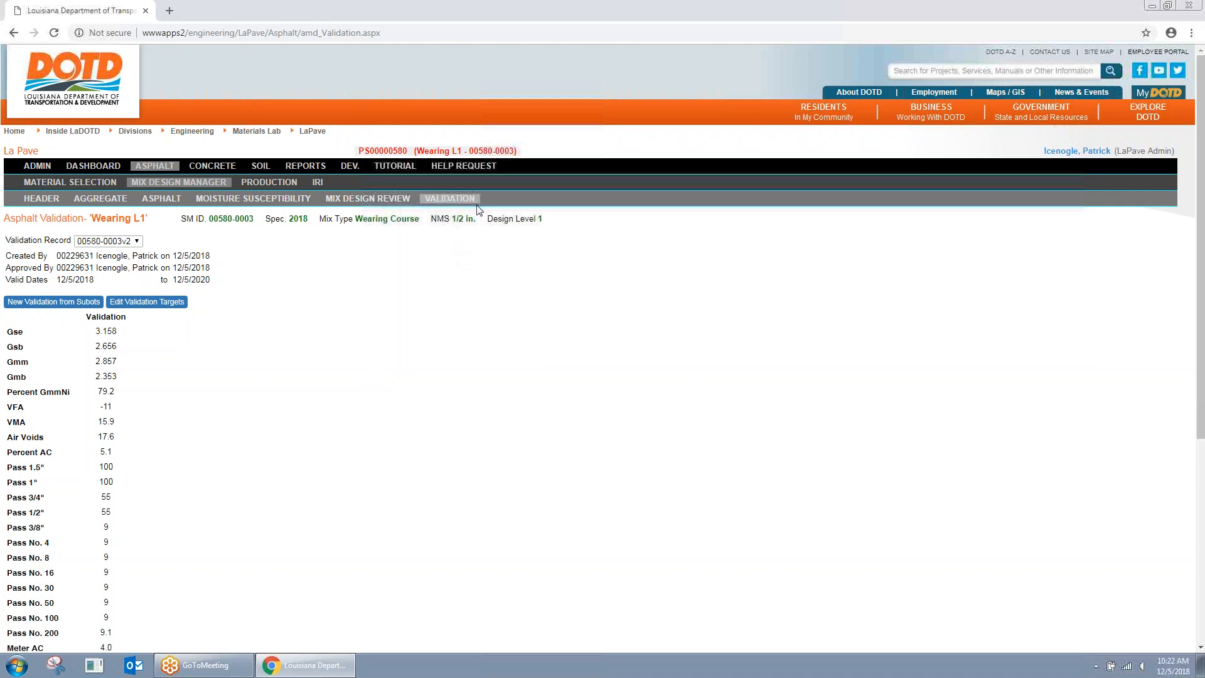
Step: Start a new production lot with plant PS00000580 and start date 12/06/2018
click(270, 187)
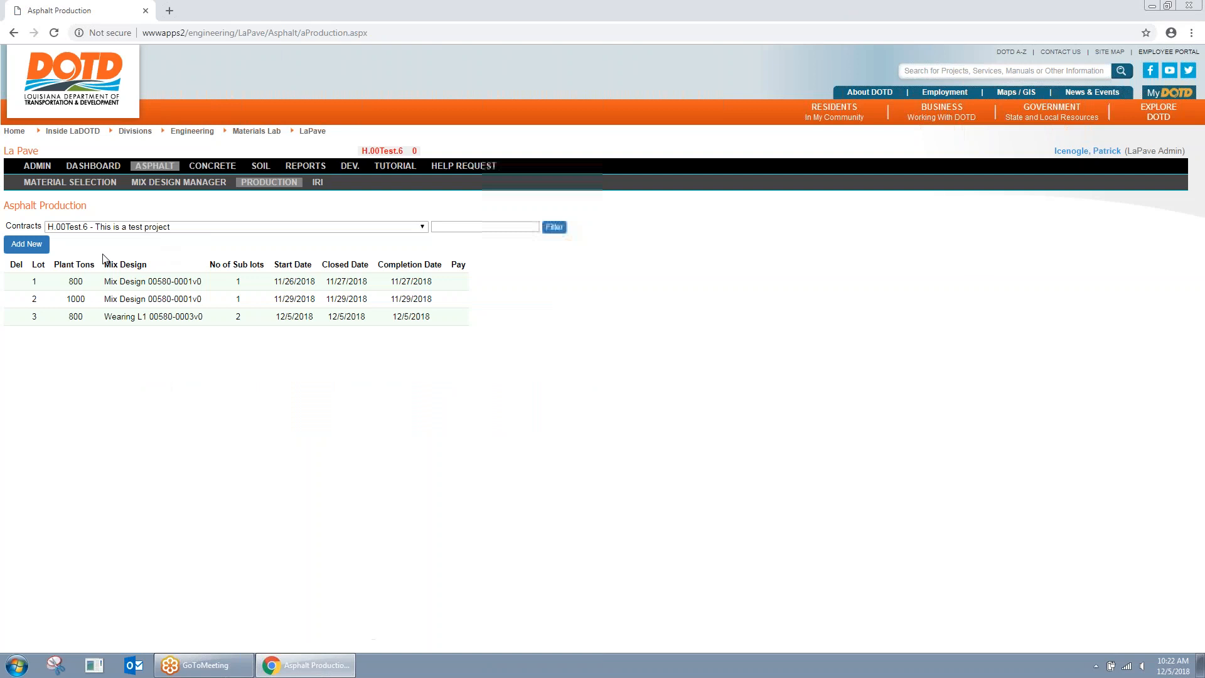
click(27, 244)
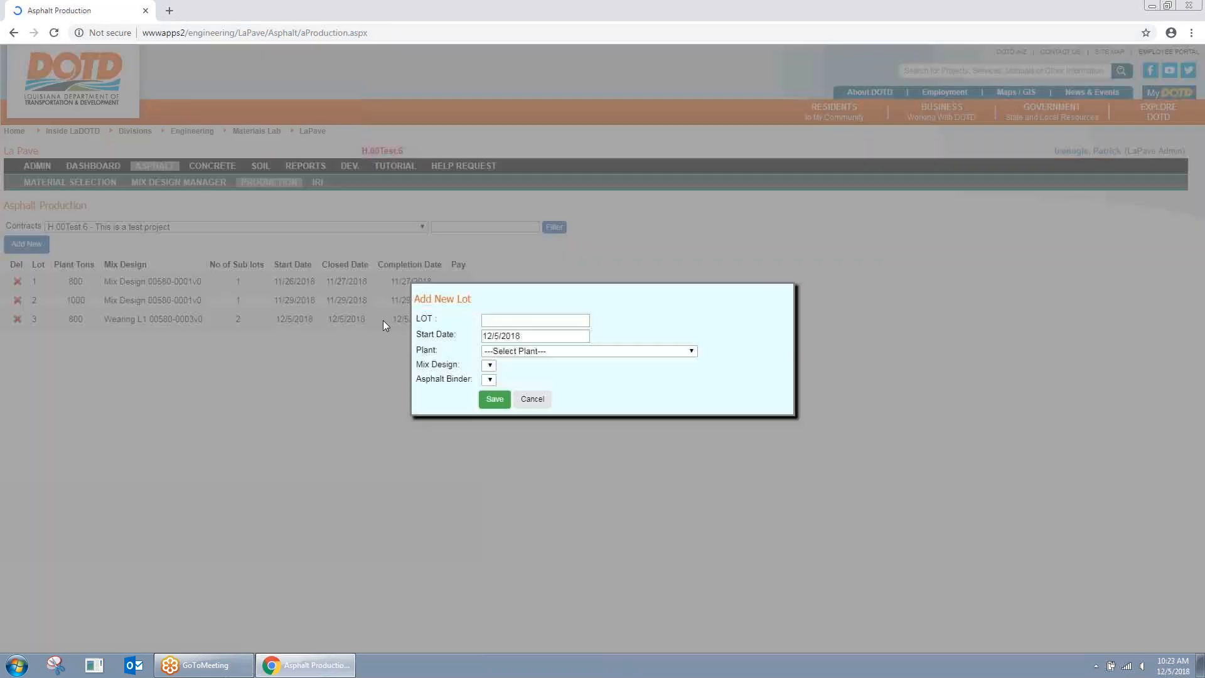
click(545, 352)
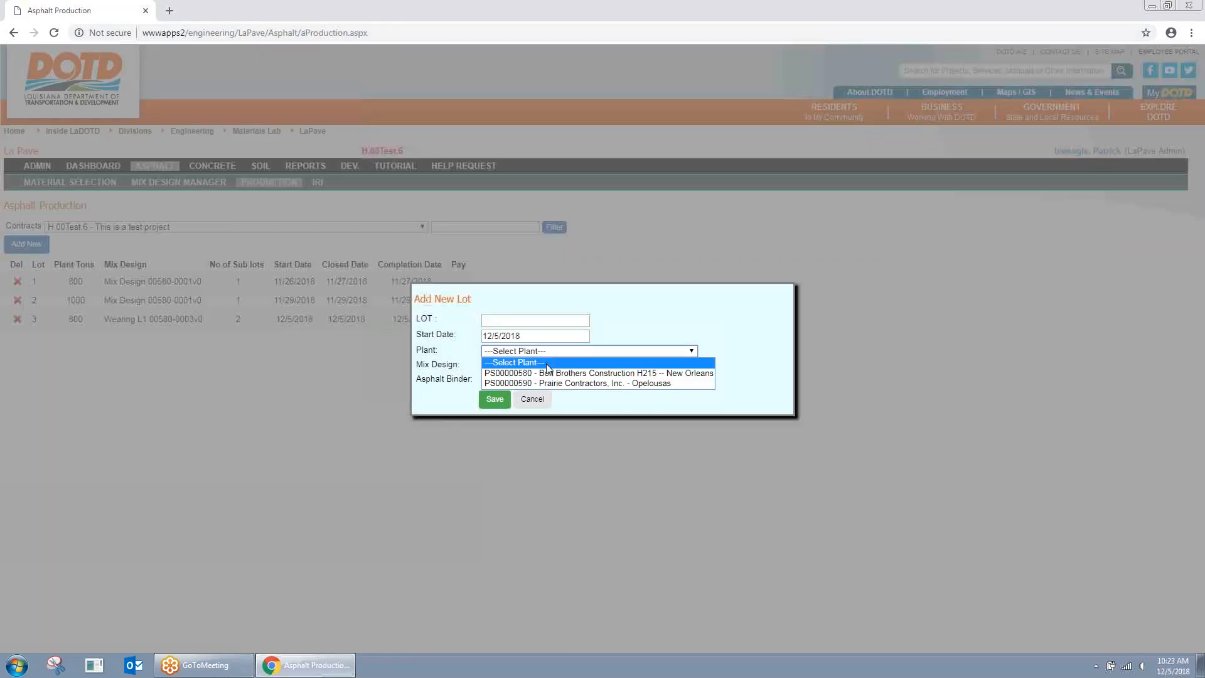
click(493, 372)
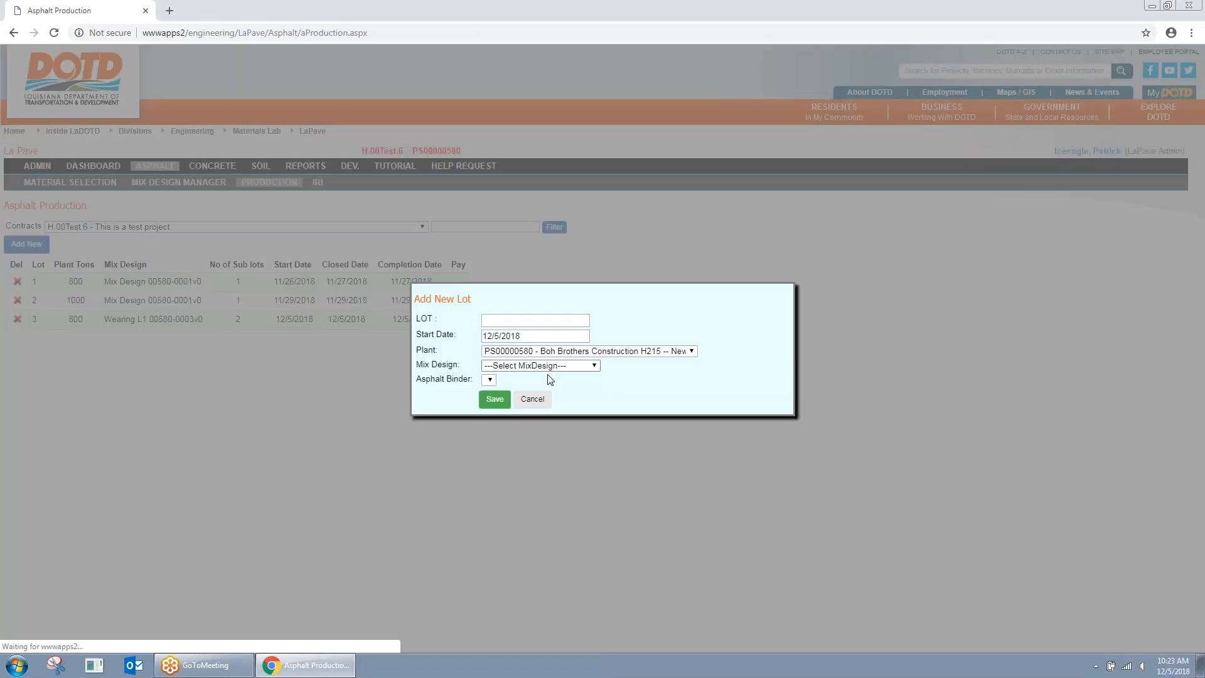
click(559, 366)
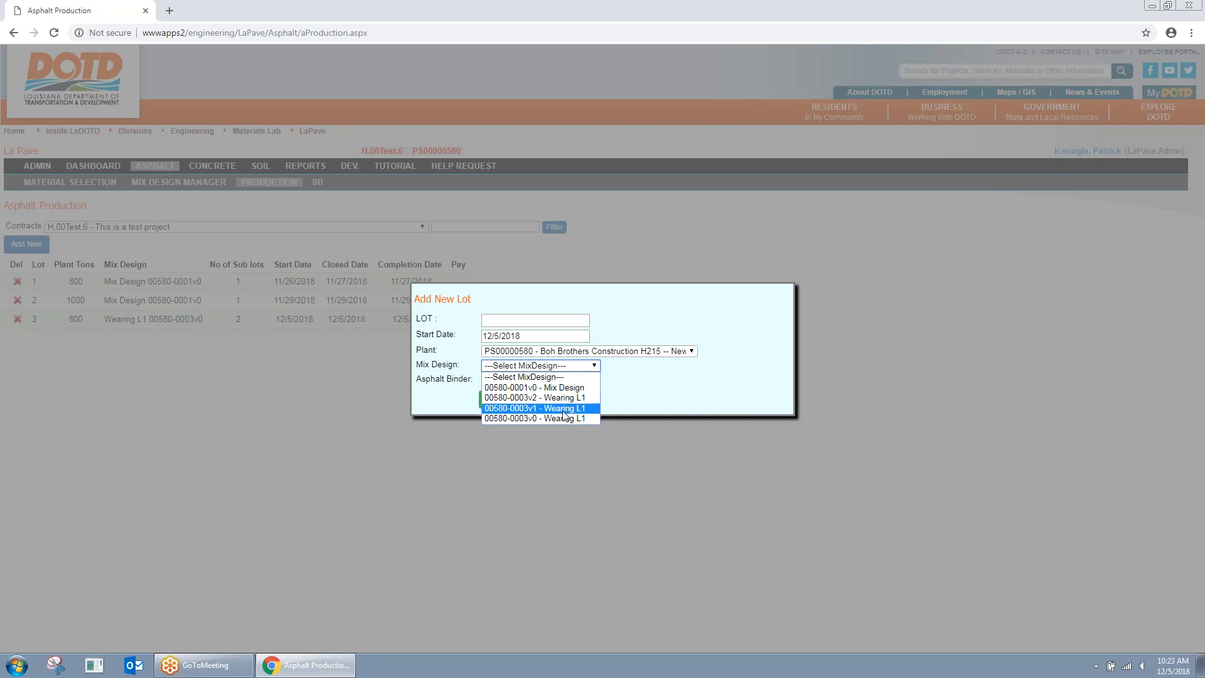
click(530, 336)
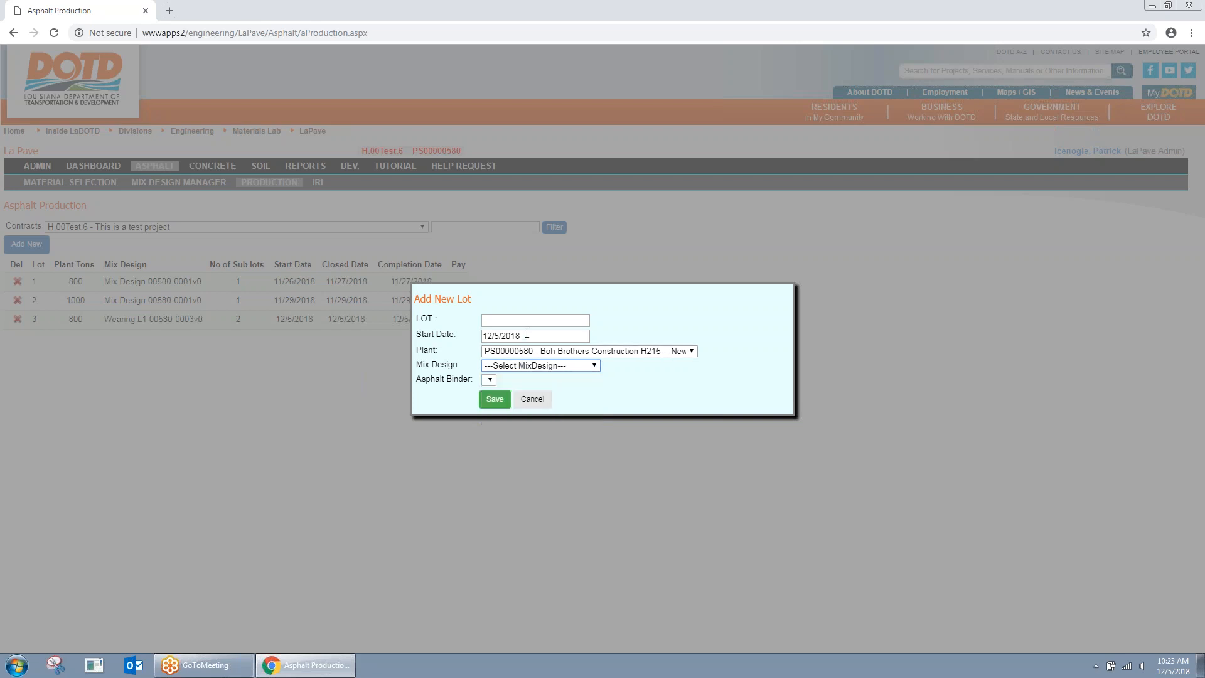
click(617, 423)
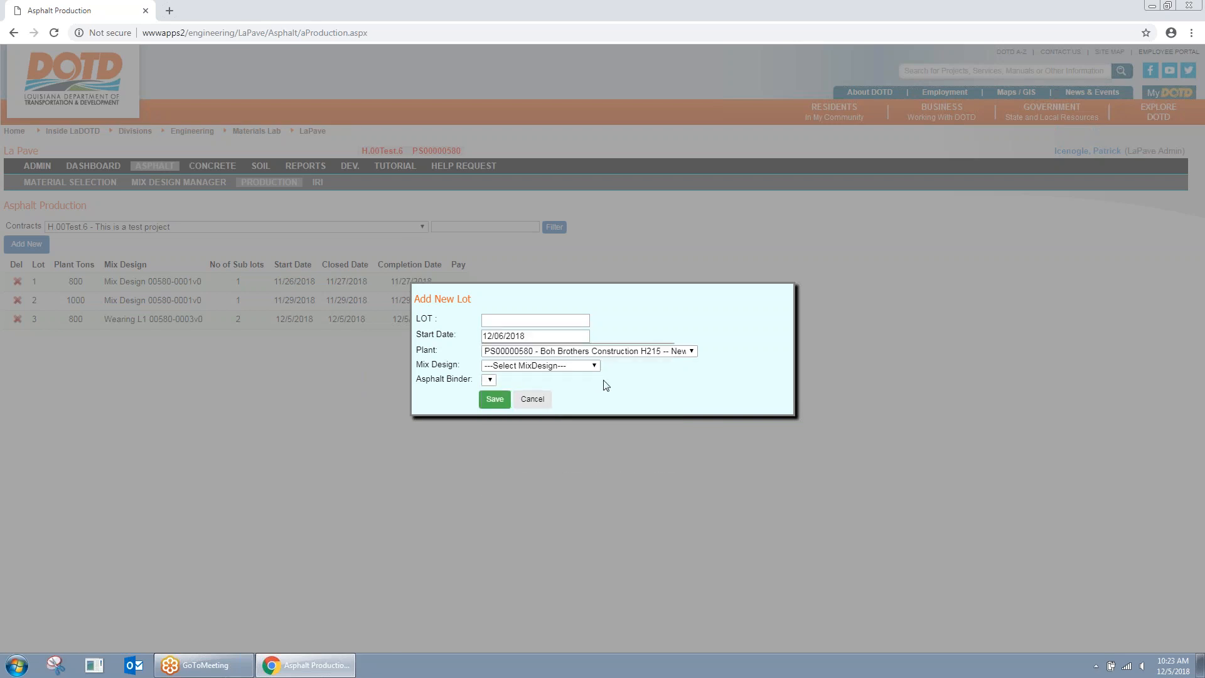
Step: Reselect plant PS00000580, review the mix design options, and cancel the new lot
click(555, 352)
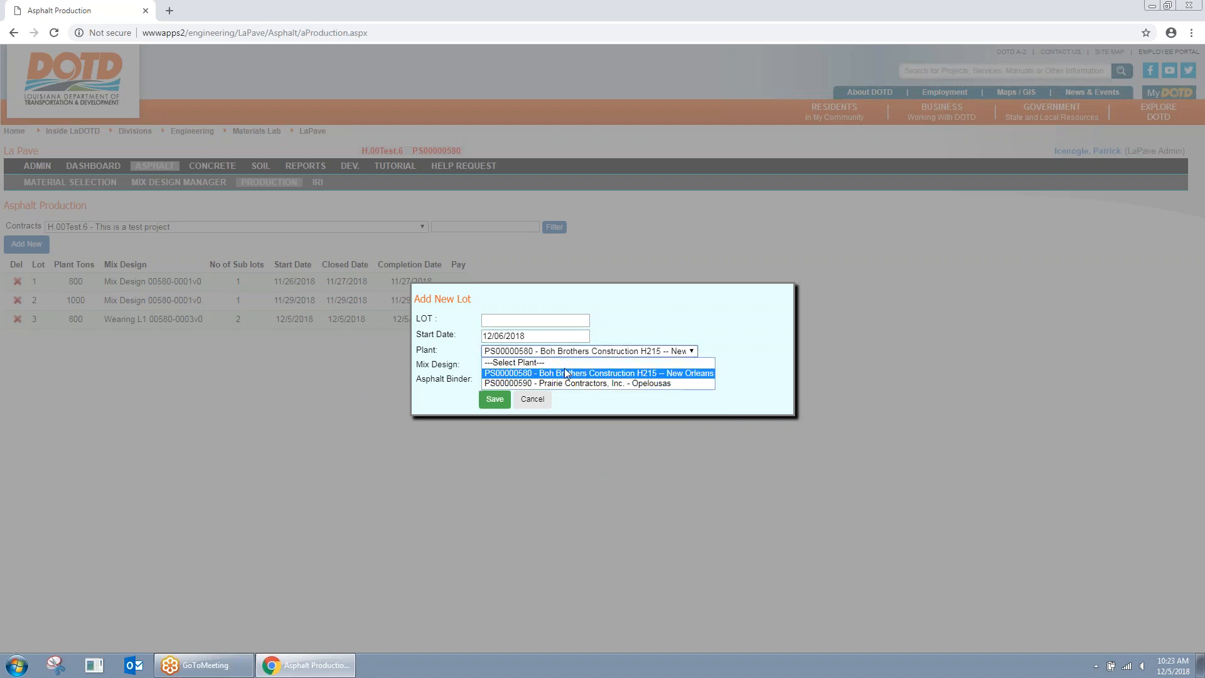
click(560, 359)
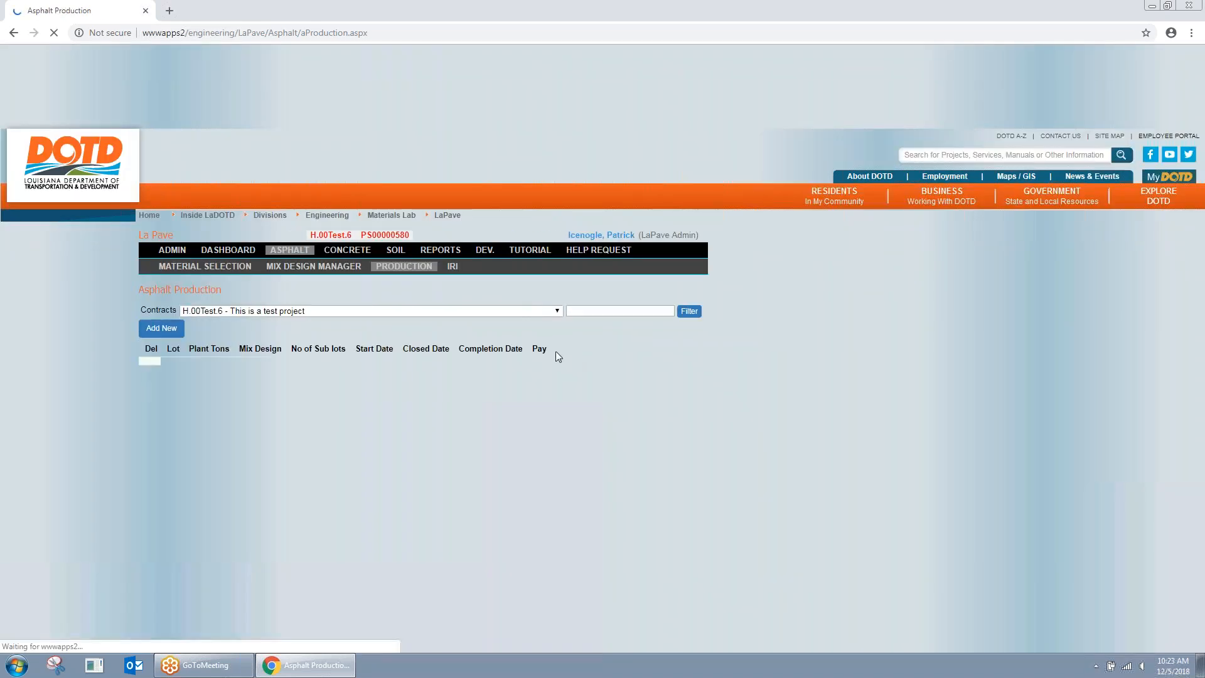
click(568, 351)
click(575, 373)
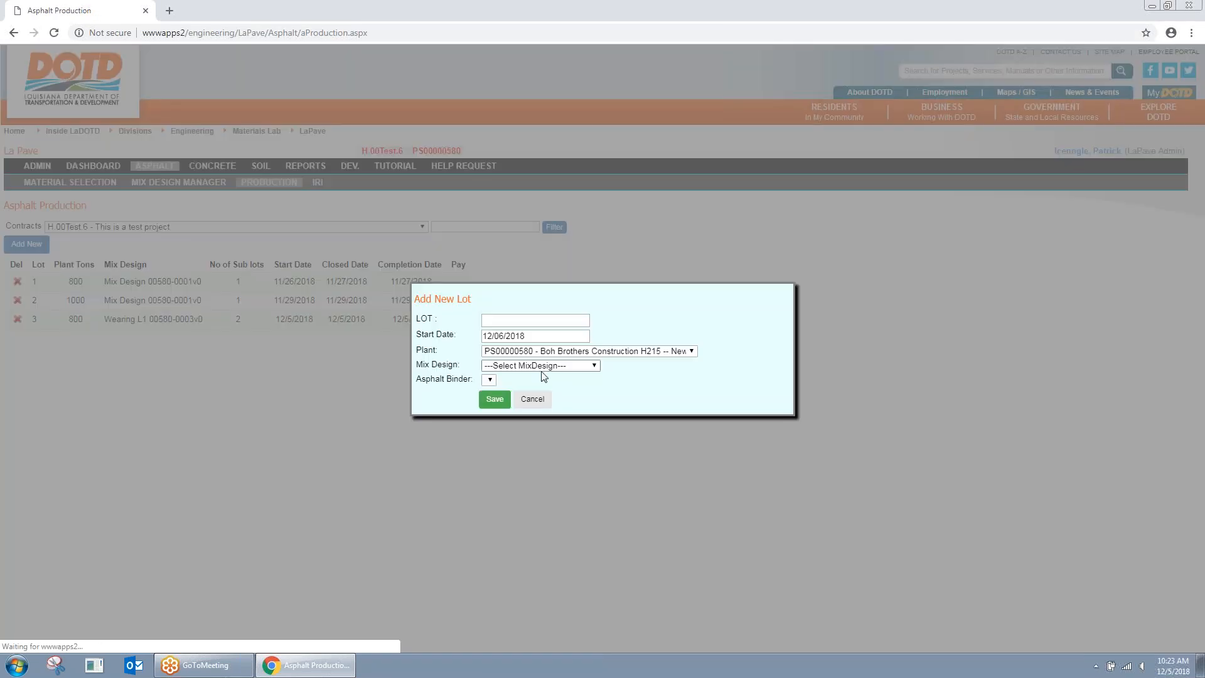
click(546, 365)
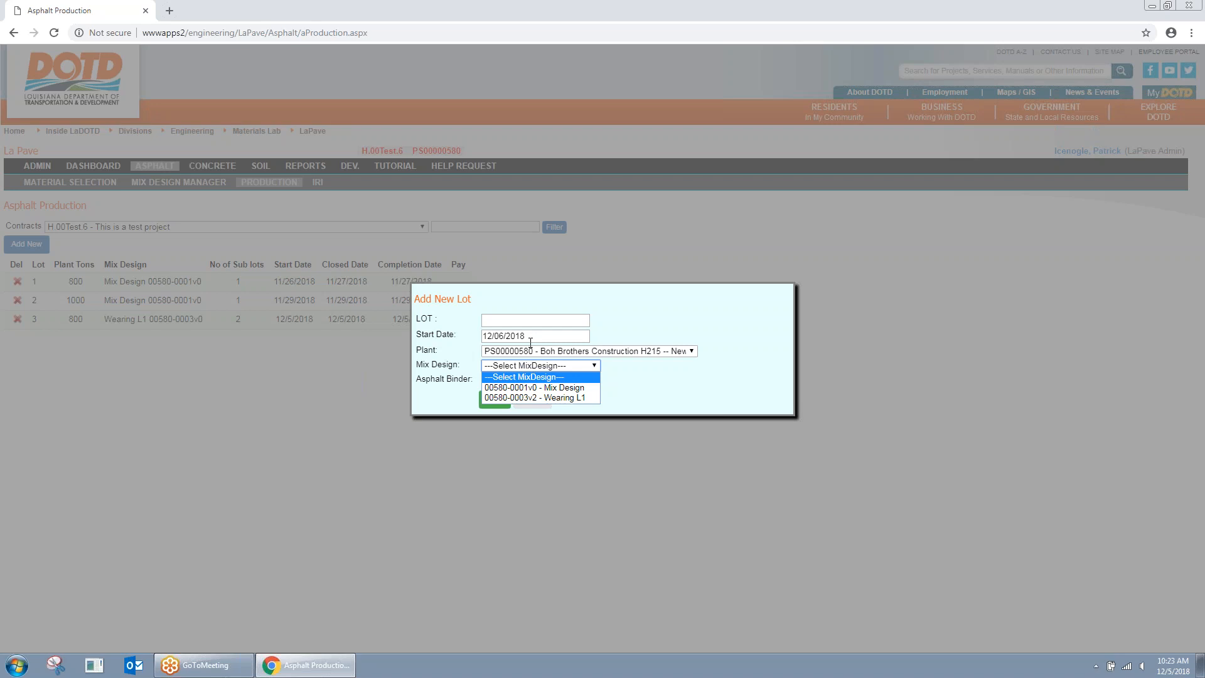
click(656, 314)
click(532, 399)
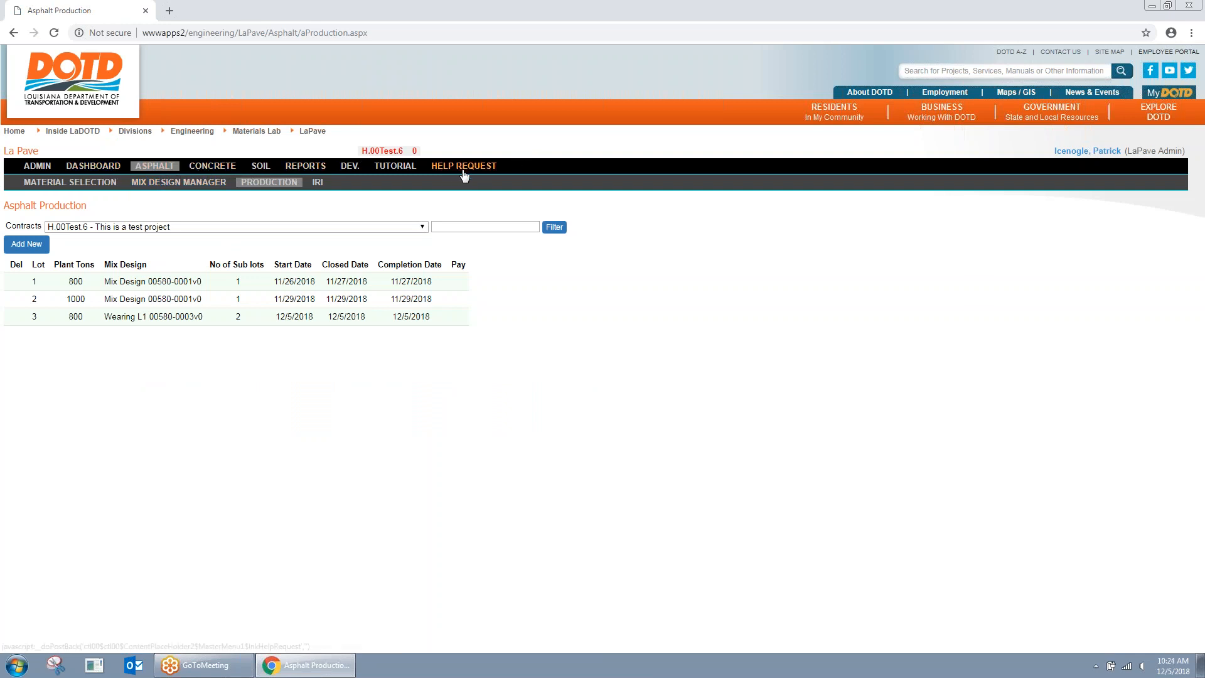
Step: Open a help request form and review its user ID, email, category, Sample ID and Contract ID fields
click(462, 167)
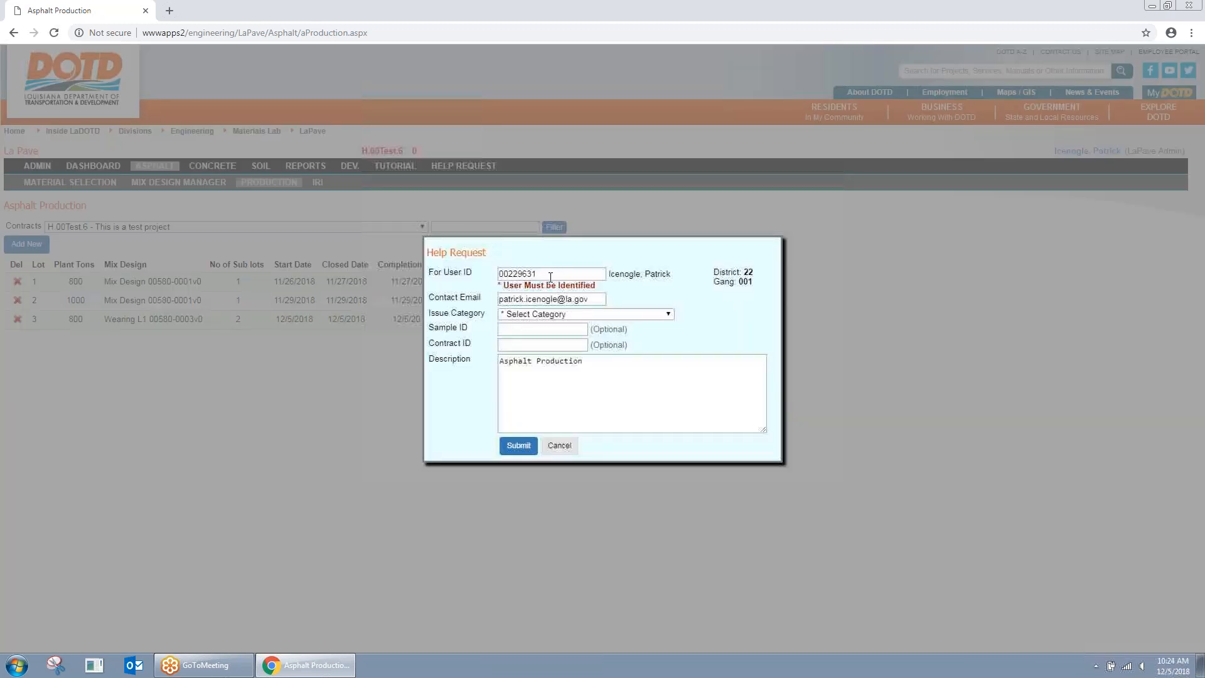
click(550, 276)
drag(571, 276, 452, 271)
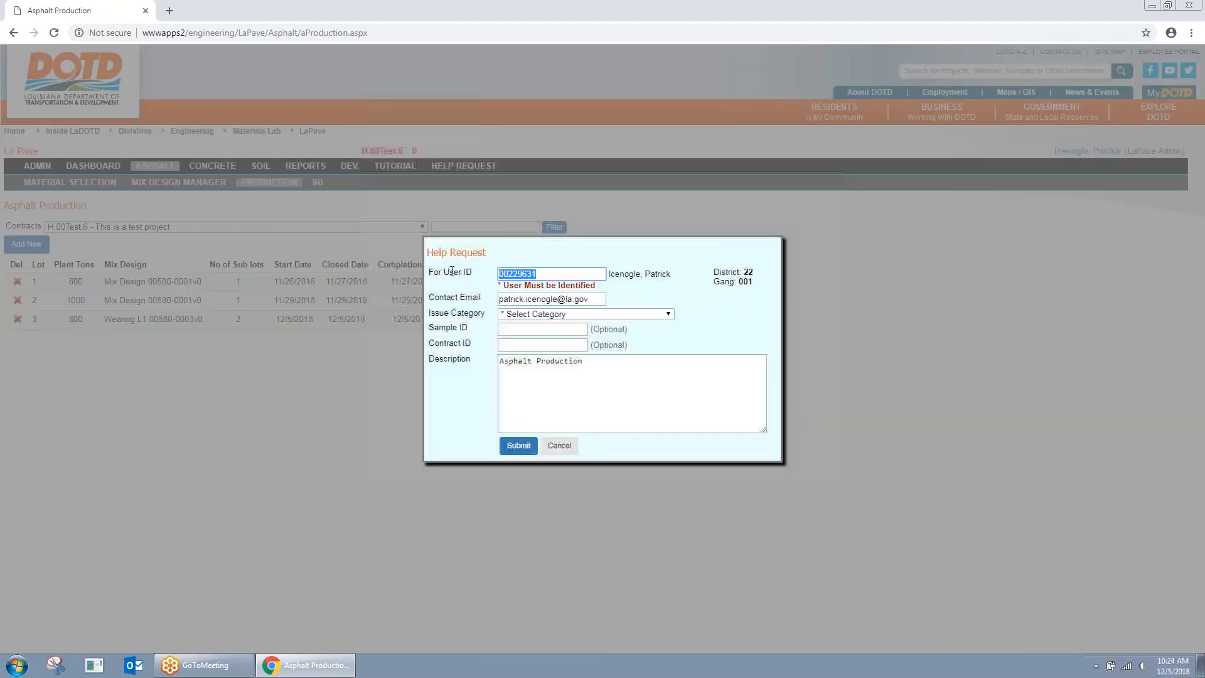
triple_click(583, 301)
click(590, 315)
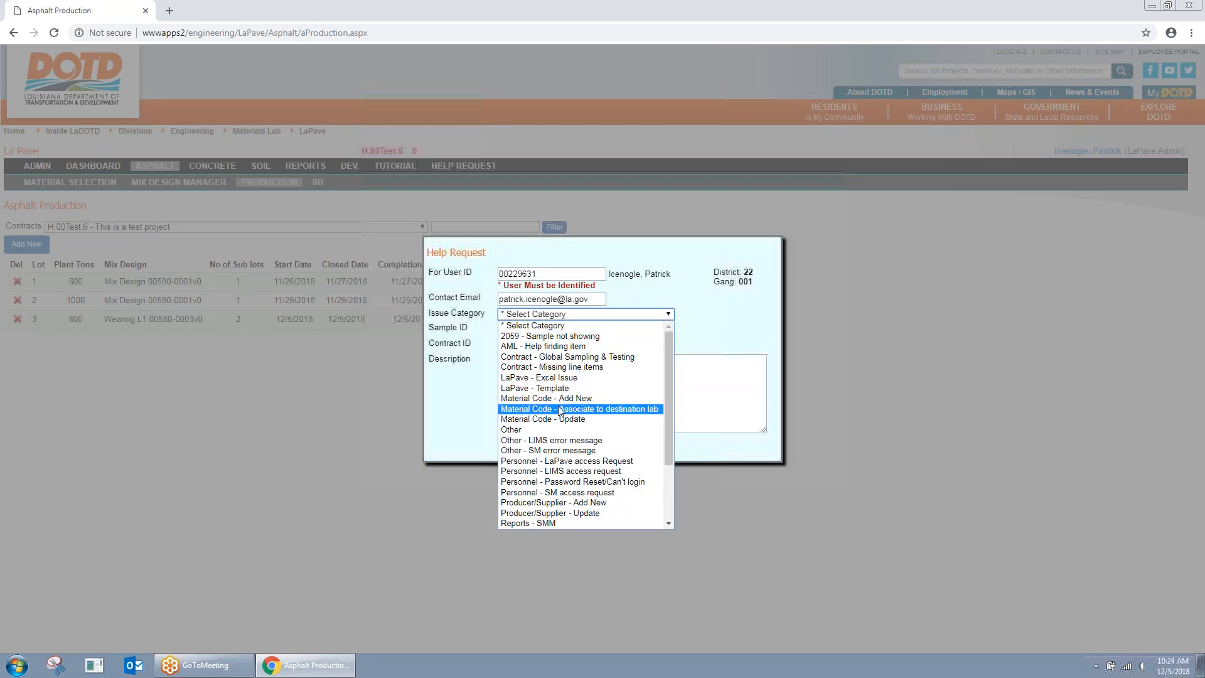
click(722, 320)
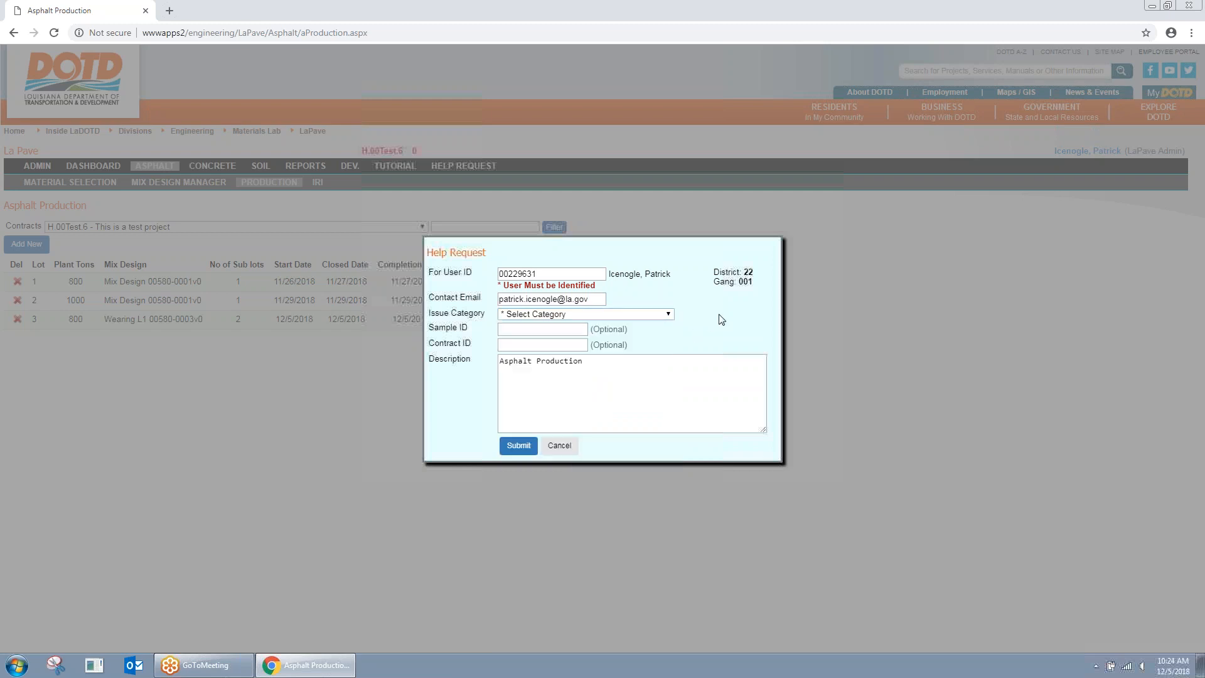
click(571, 331)
click(556, 346)
click(532, 328)
Step: Replace the description with HELP and submit the help request
click(610, 382)
key(ctrl+a)
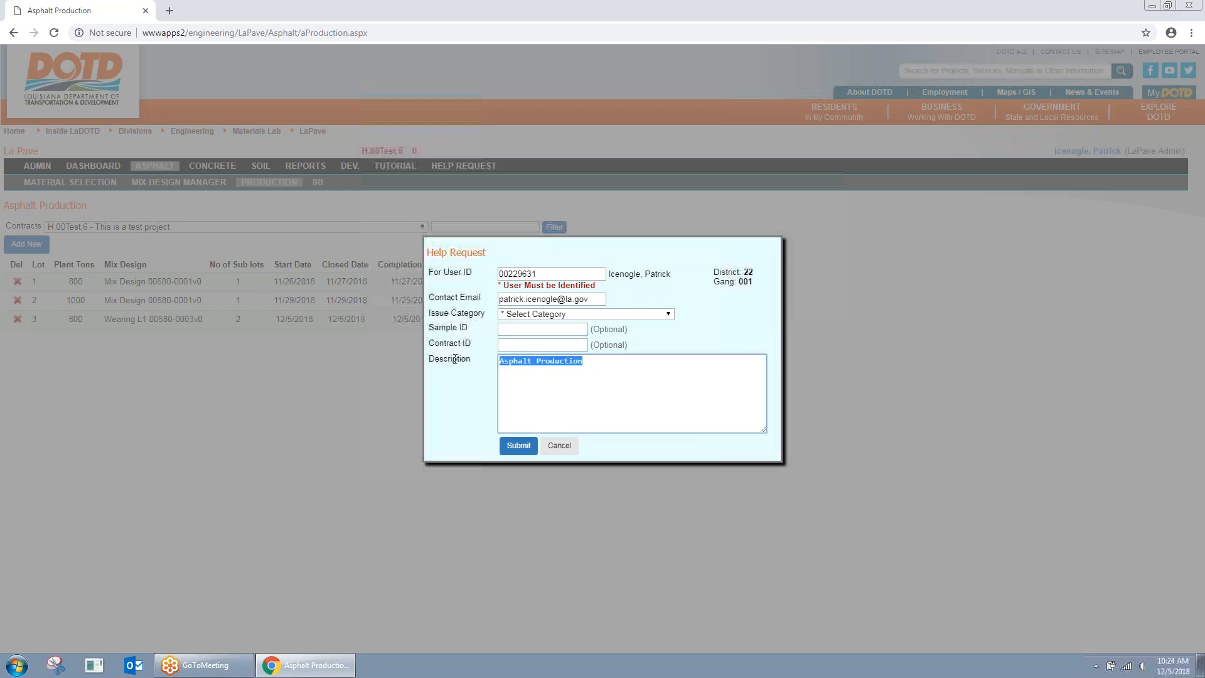
text(HELP)
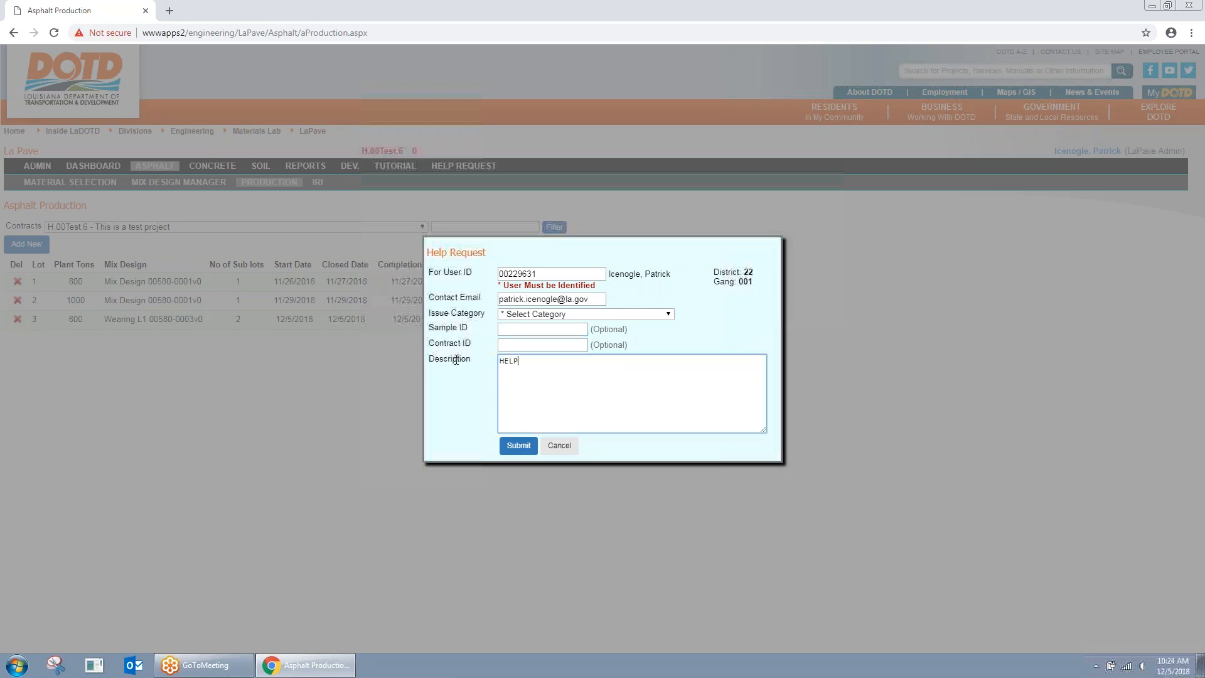
click(520, 447)
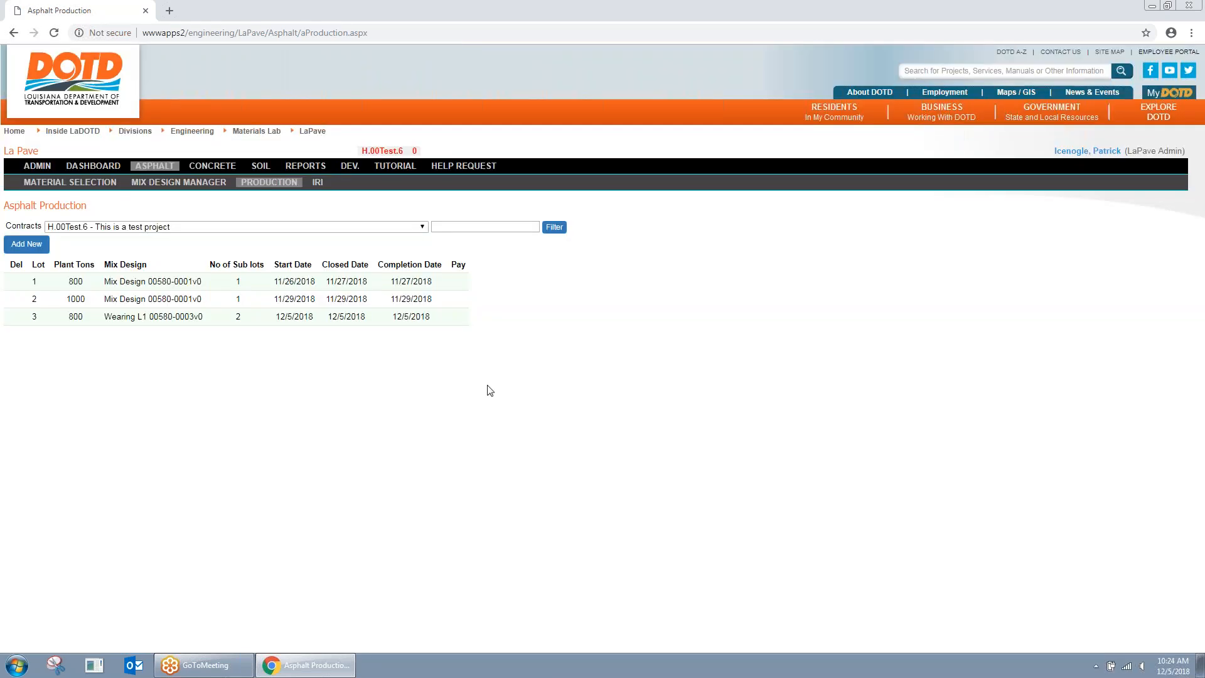
Step: Review the new HELP ticket and the two-employee access ticket in the Help Request Message Queue
click(43, 170)
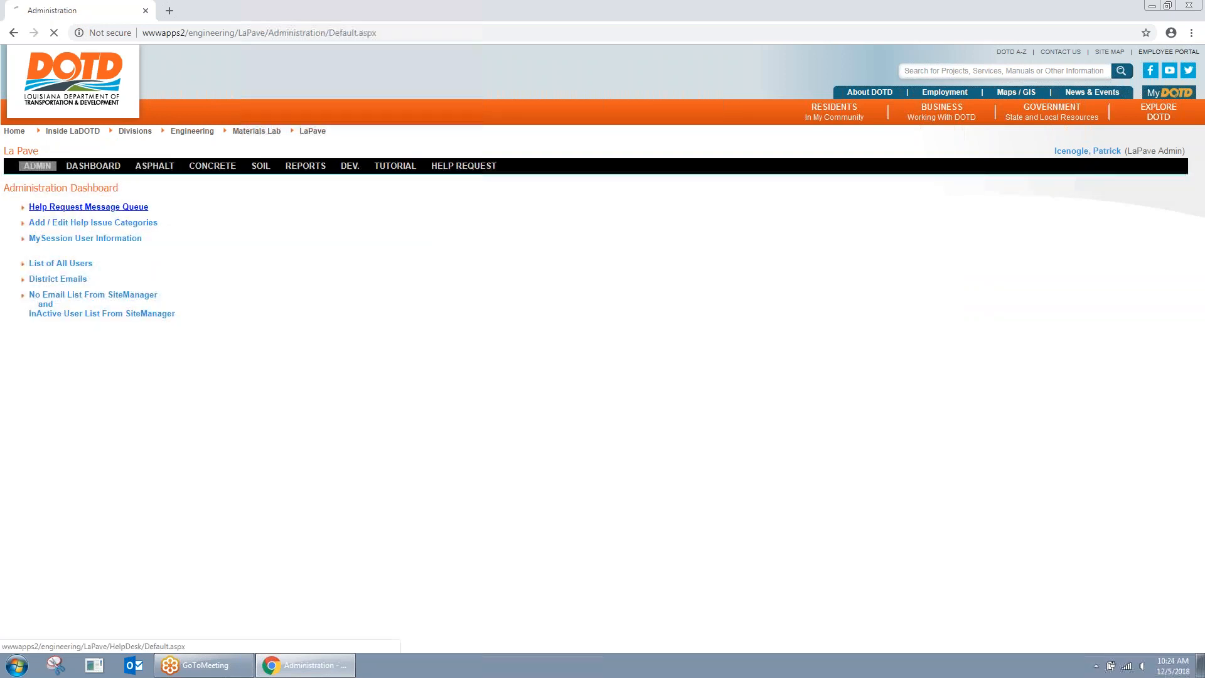
click(88, 207)
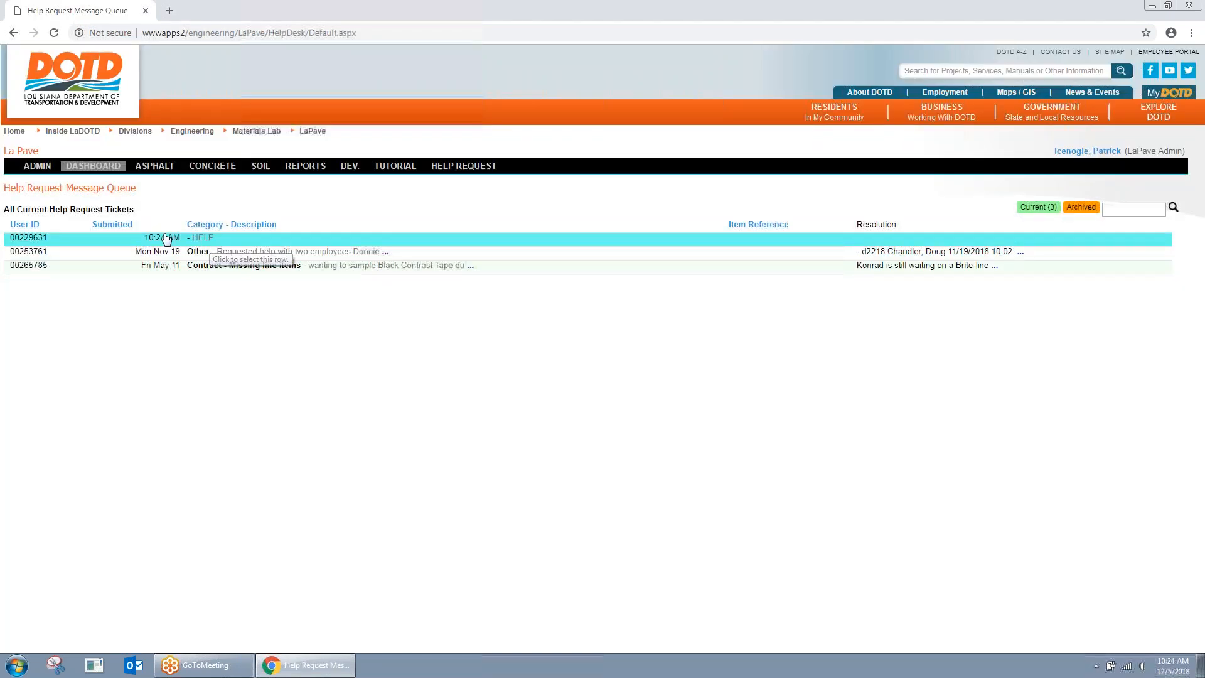
click(108, 241)
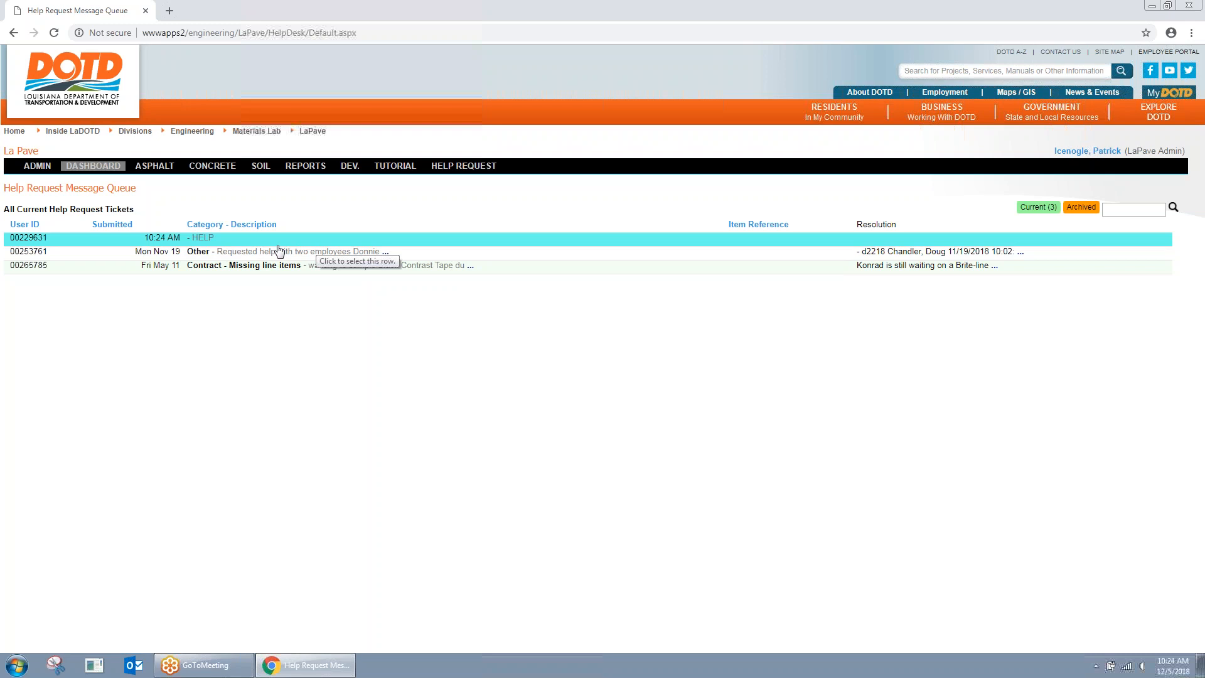
click(206, 243)
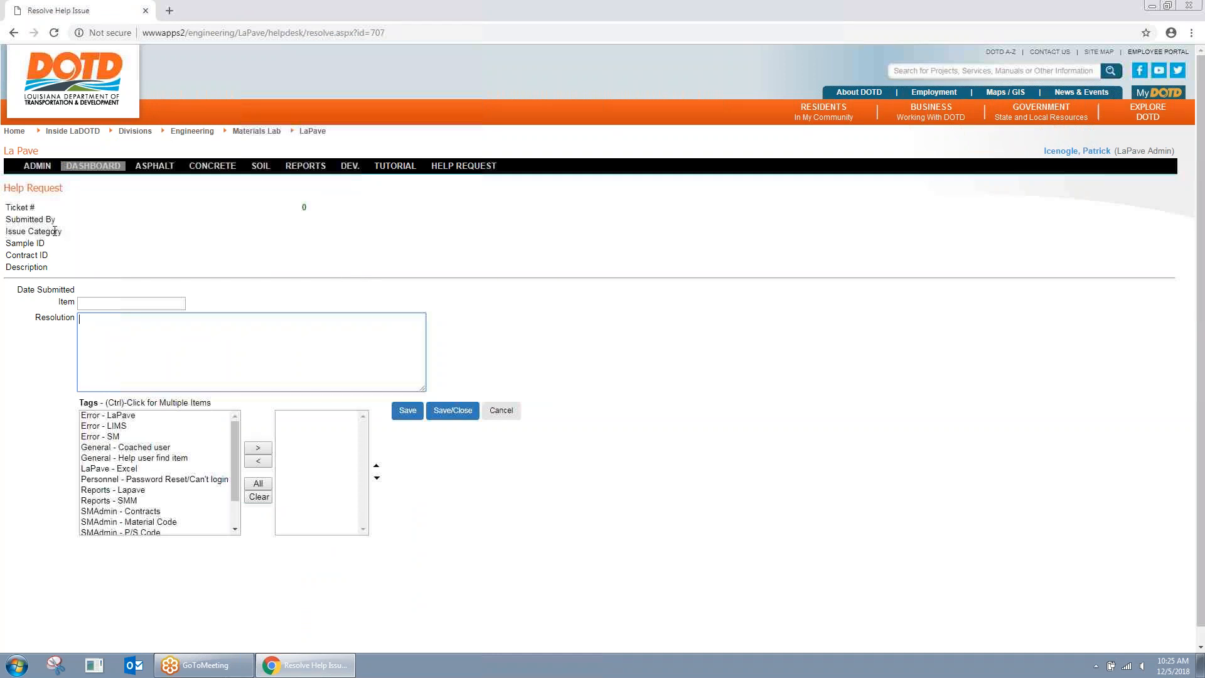
click(132, 214)
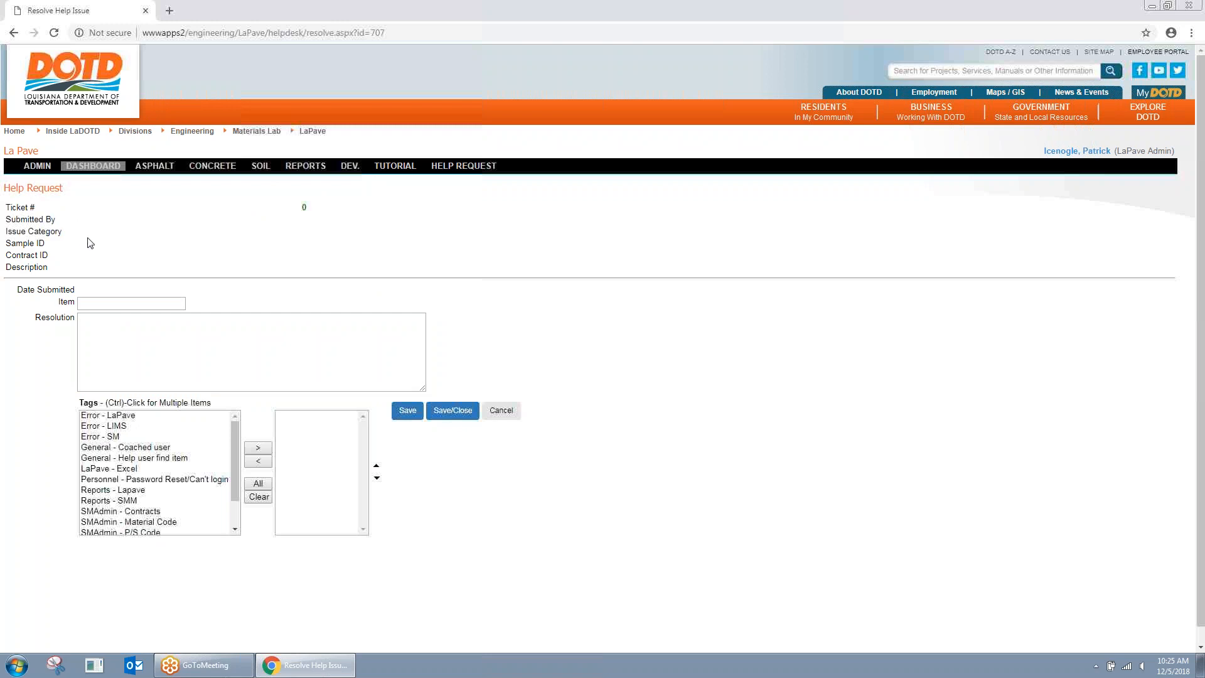
click(74, 166)
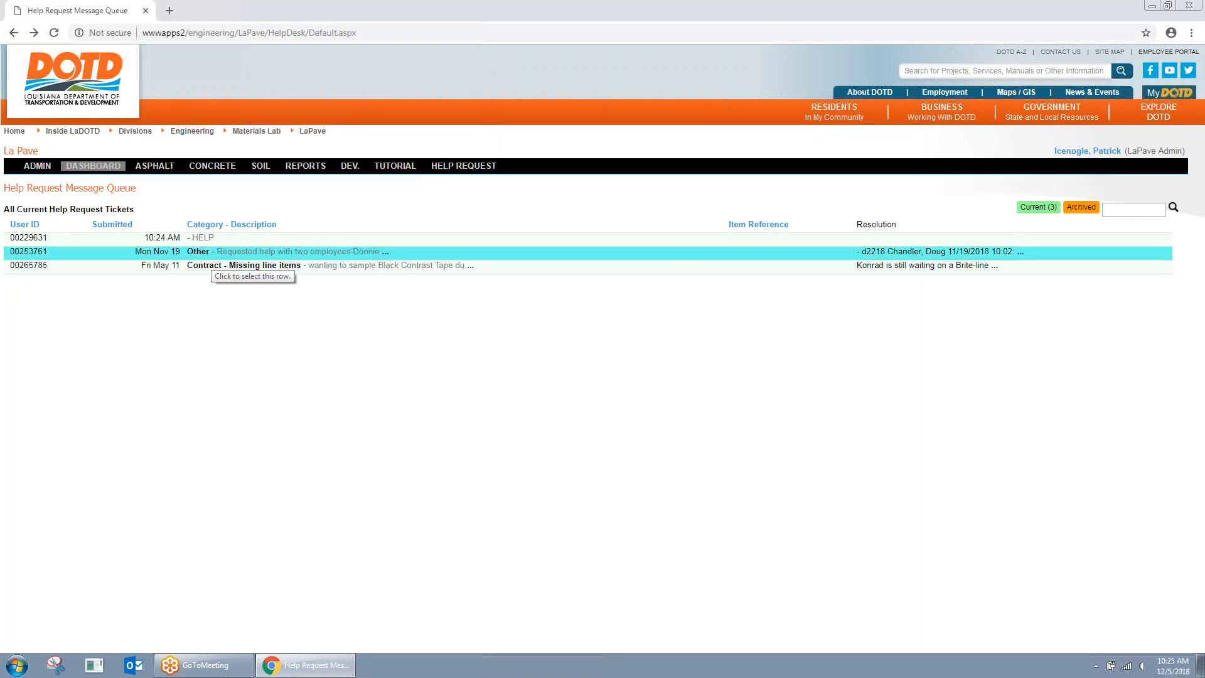
click(199, 252)
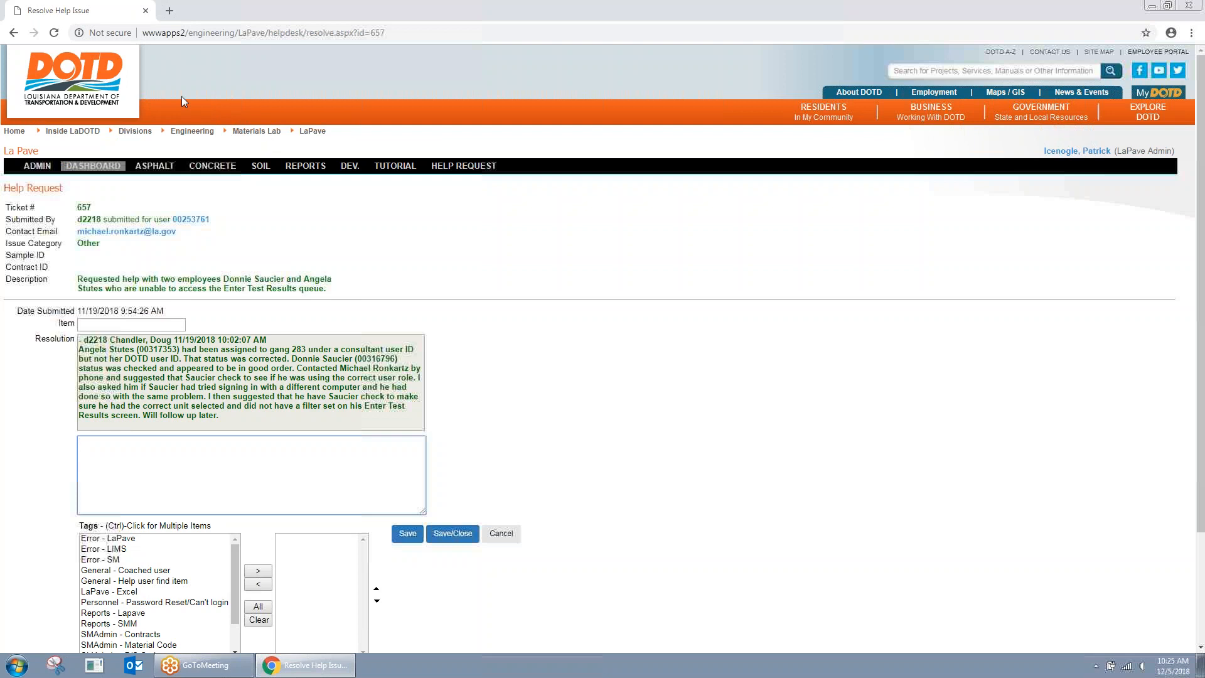
click(13, 33)
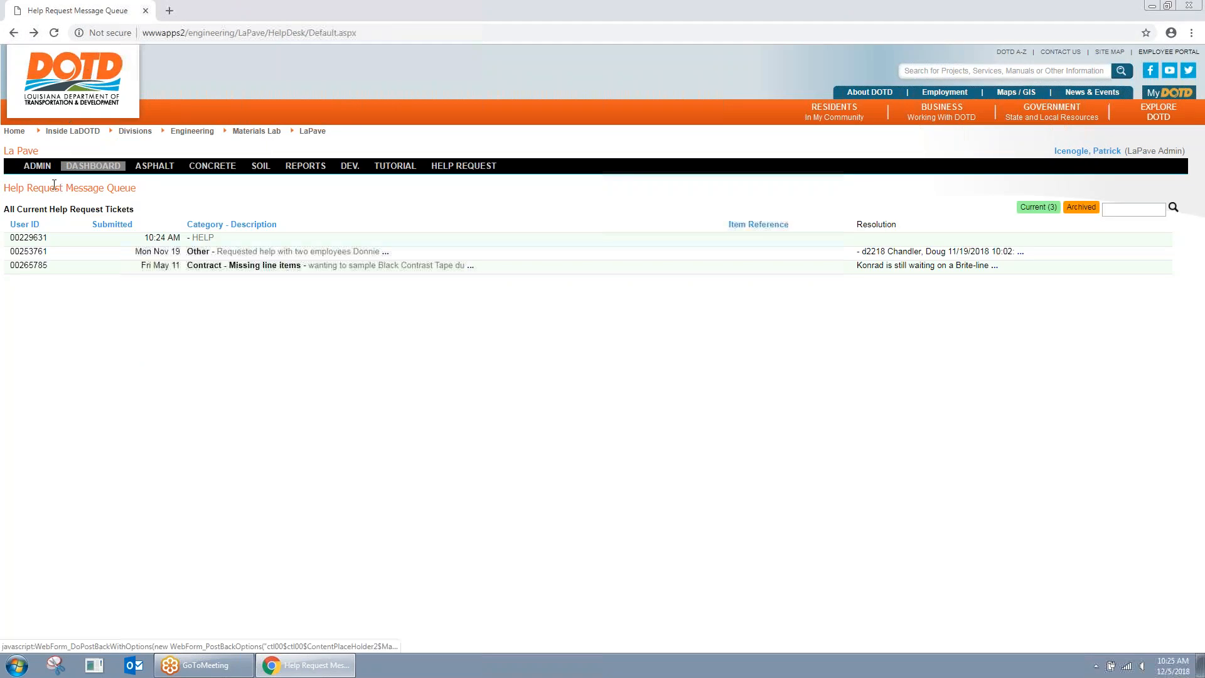
Step: Go from ADMIN to the main Dashboard's Messages list of plant and mix design requests
click(37, 165)
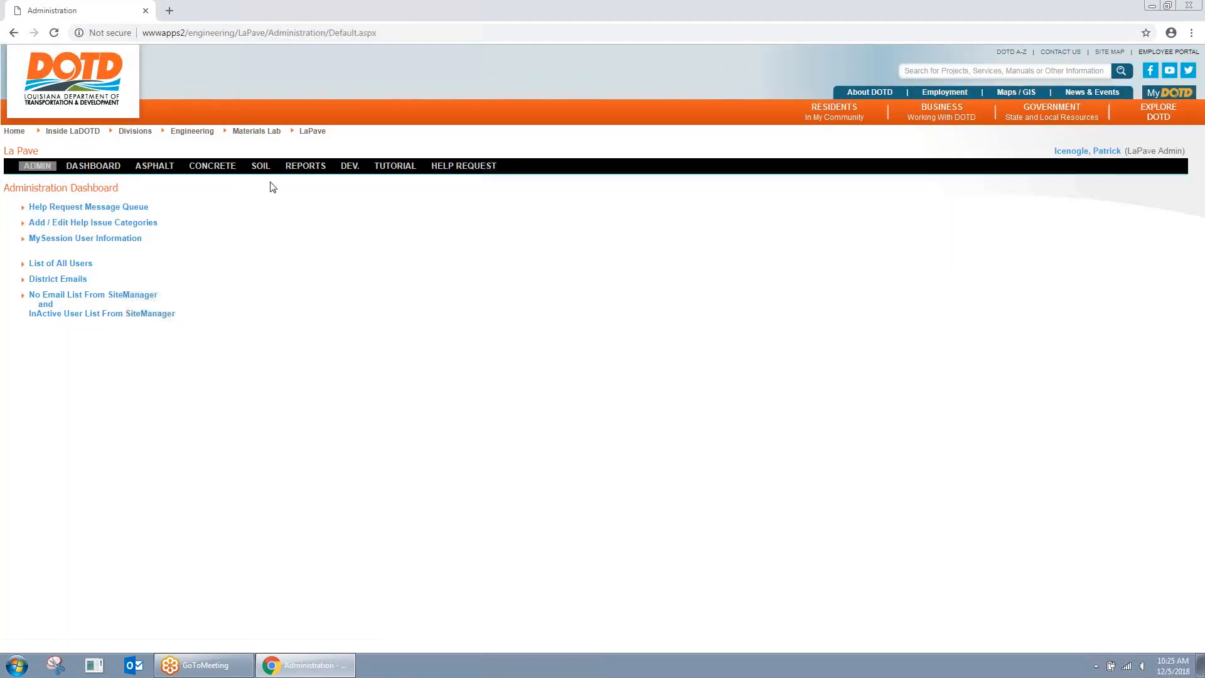
click(94, 166)
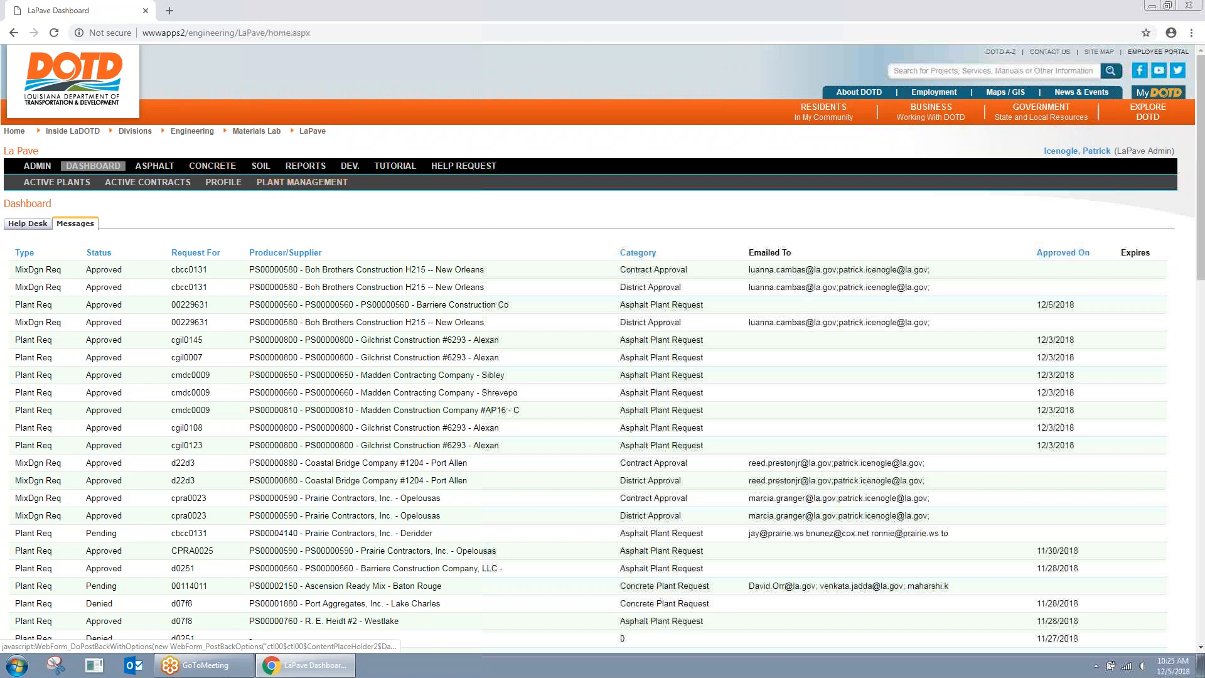
Step: Open Mix Design 00580-0001 for the Boh Brothers Construction H215 plant from the Mix Design Manager
click(154, 166)
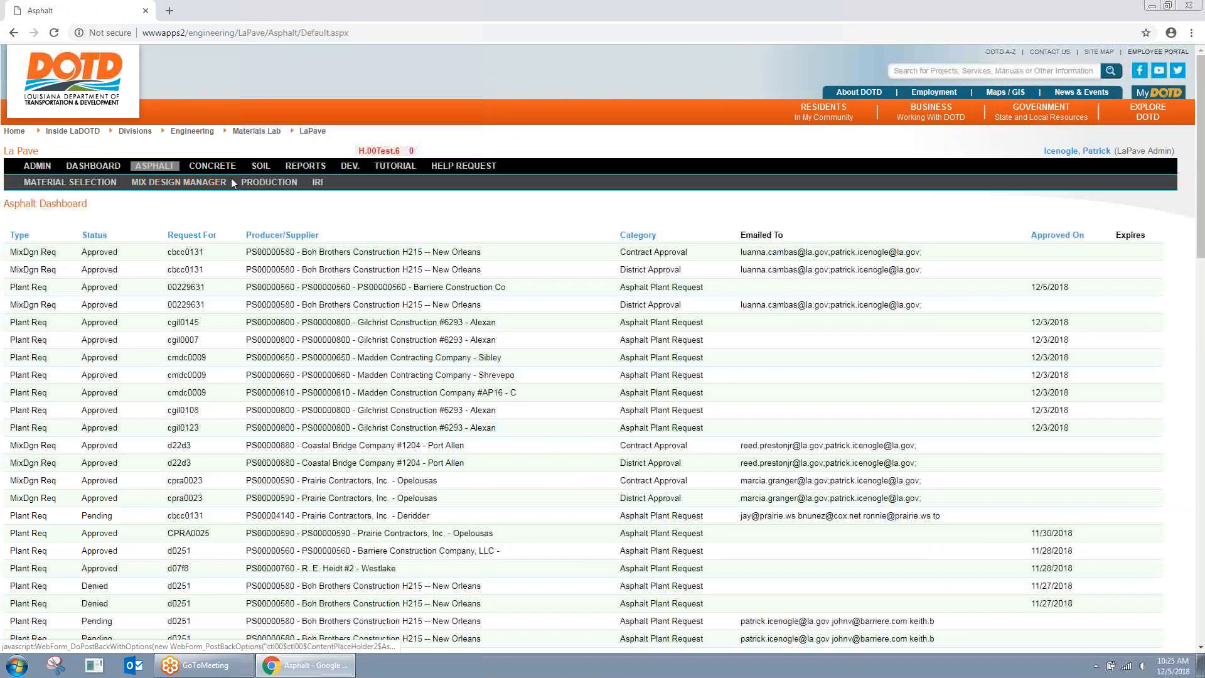
click(198, 182)
click(207, 225)
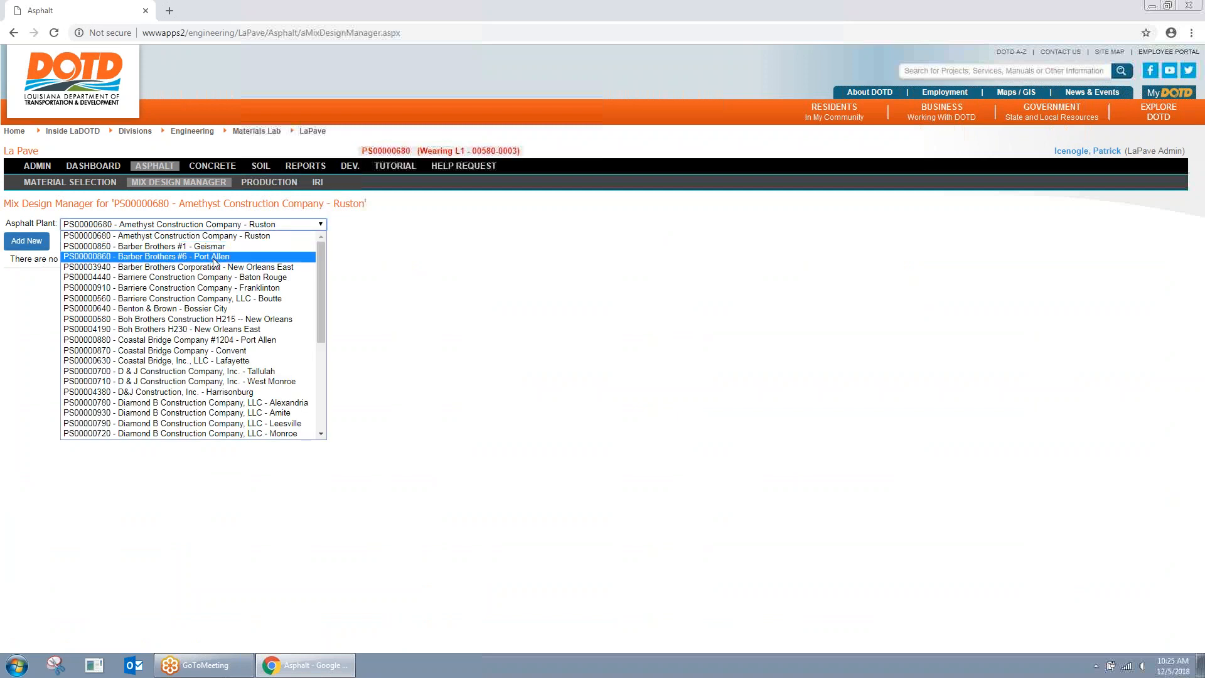
click(219, 321)
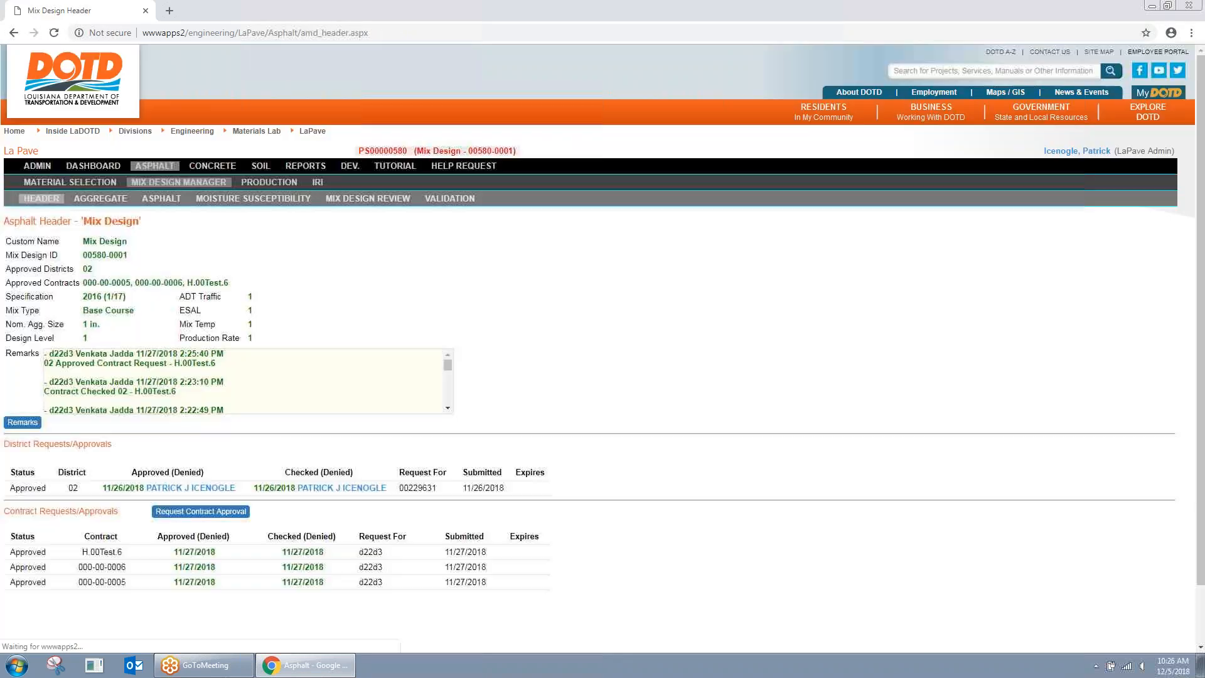
click(367, 199)
Step: Generate and review the JMF Check PDF for mix design 00580-0001, then close it
scroll(253, 450, down, 5)
scroll(253, 450, down, 3)
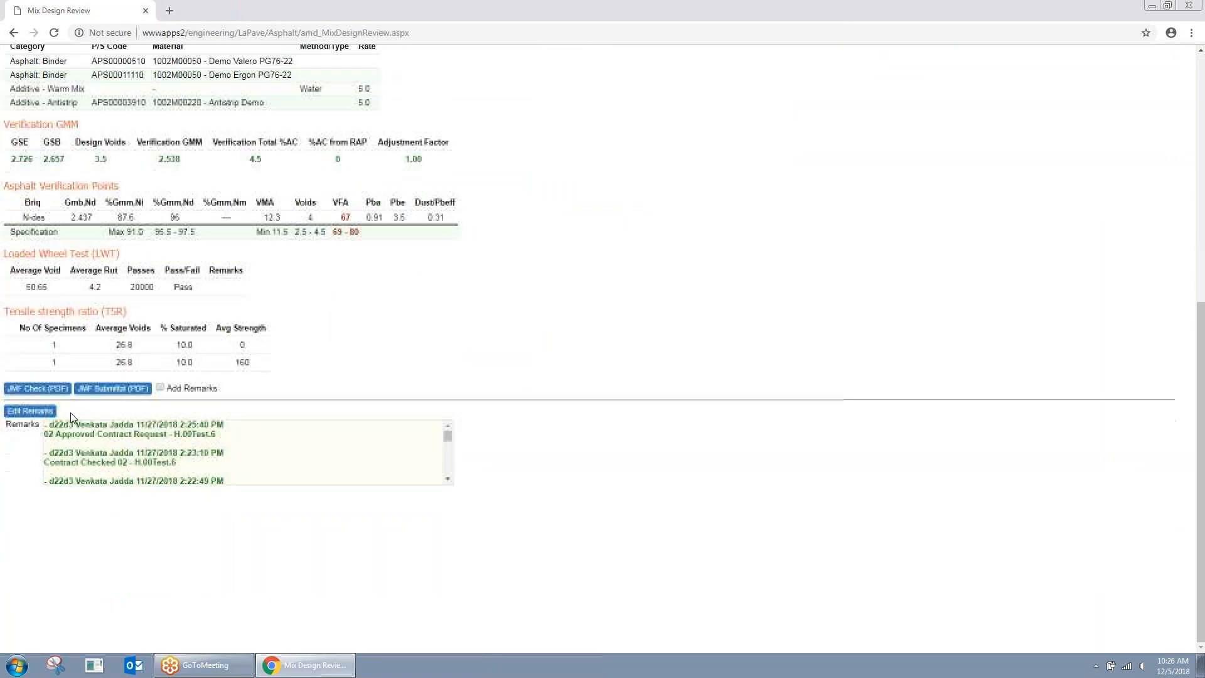
click(50, 384)
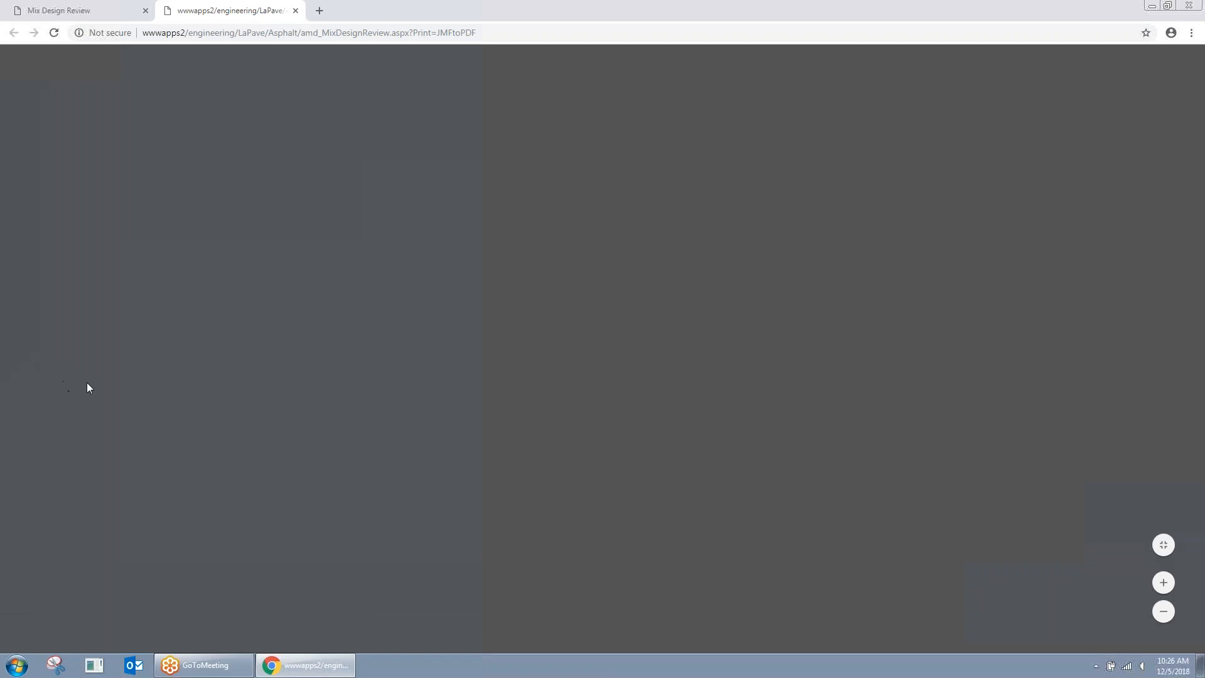
scroll(322, 404, down, 3)
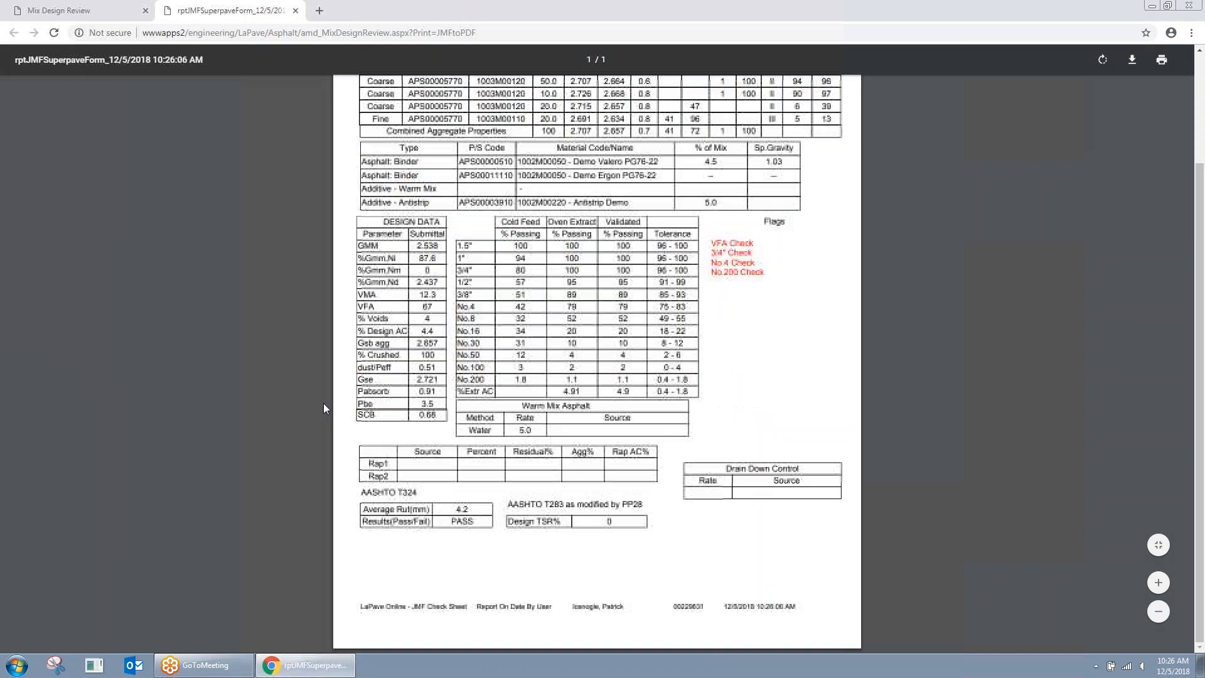
scroll(860, 482, up, 3)
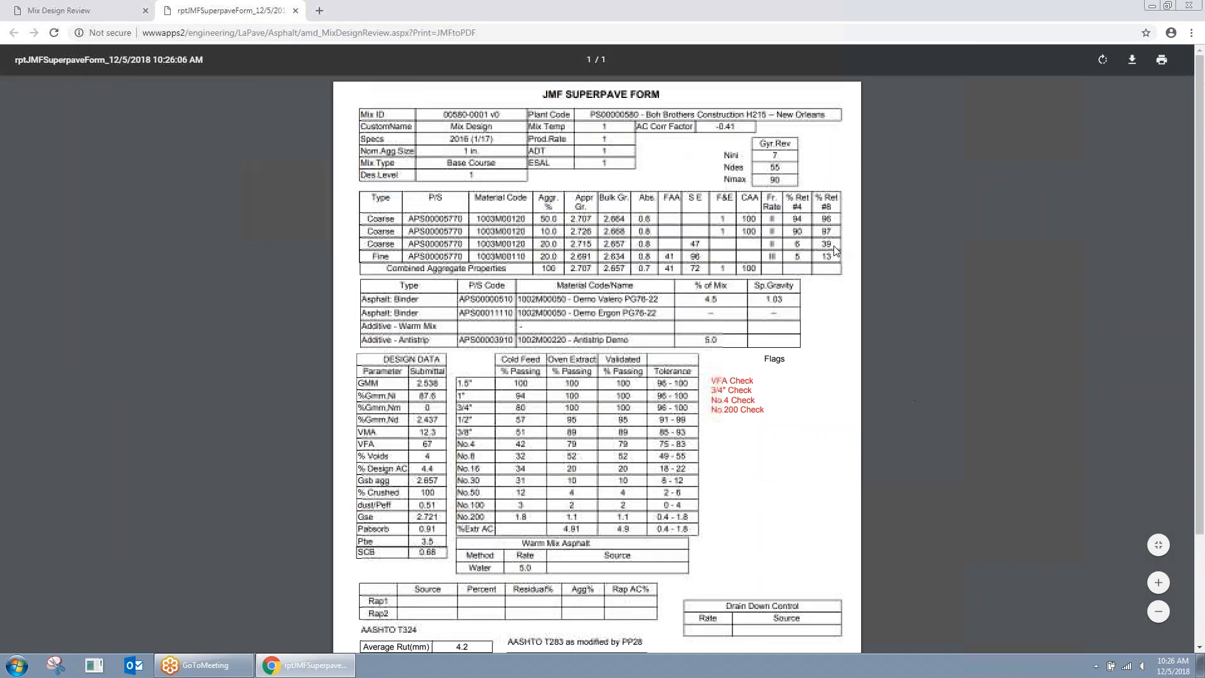
click(295, 10)
scroll(151, 488, down, 6)
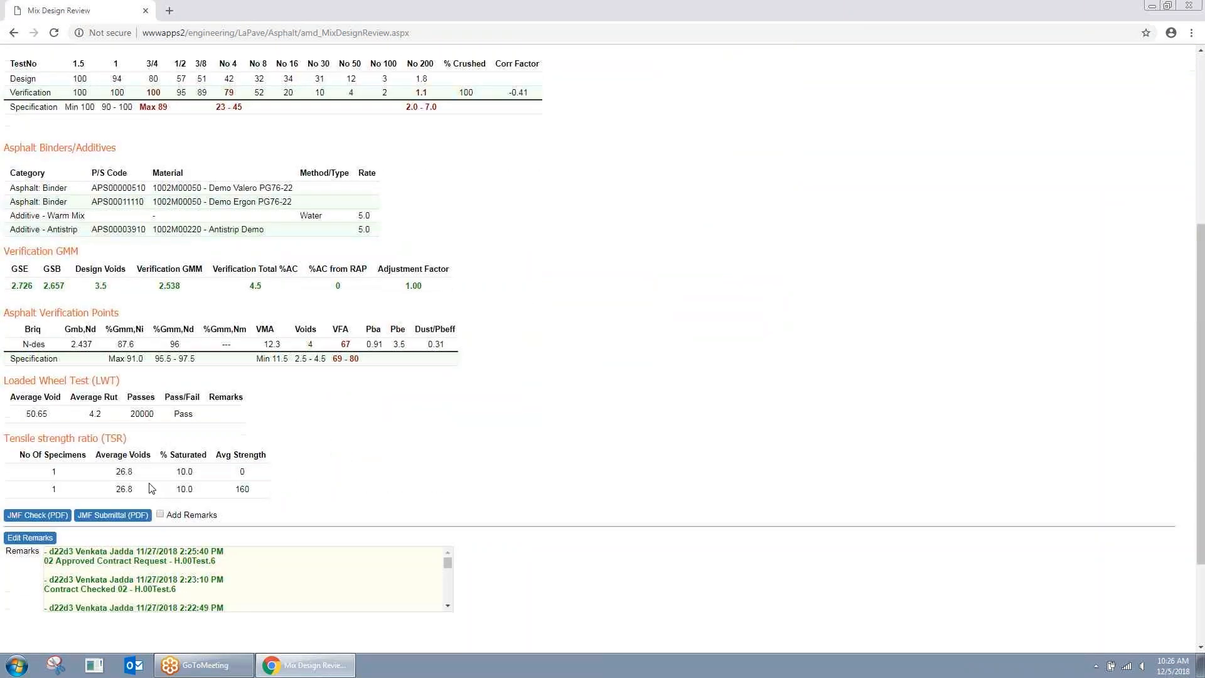
Step: Open the JMF Submittal PDF report, scroll through it, then close it
click(114, 515)
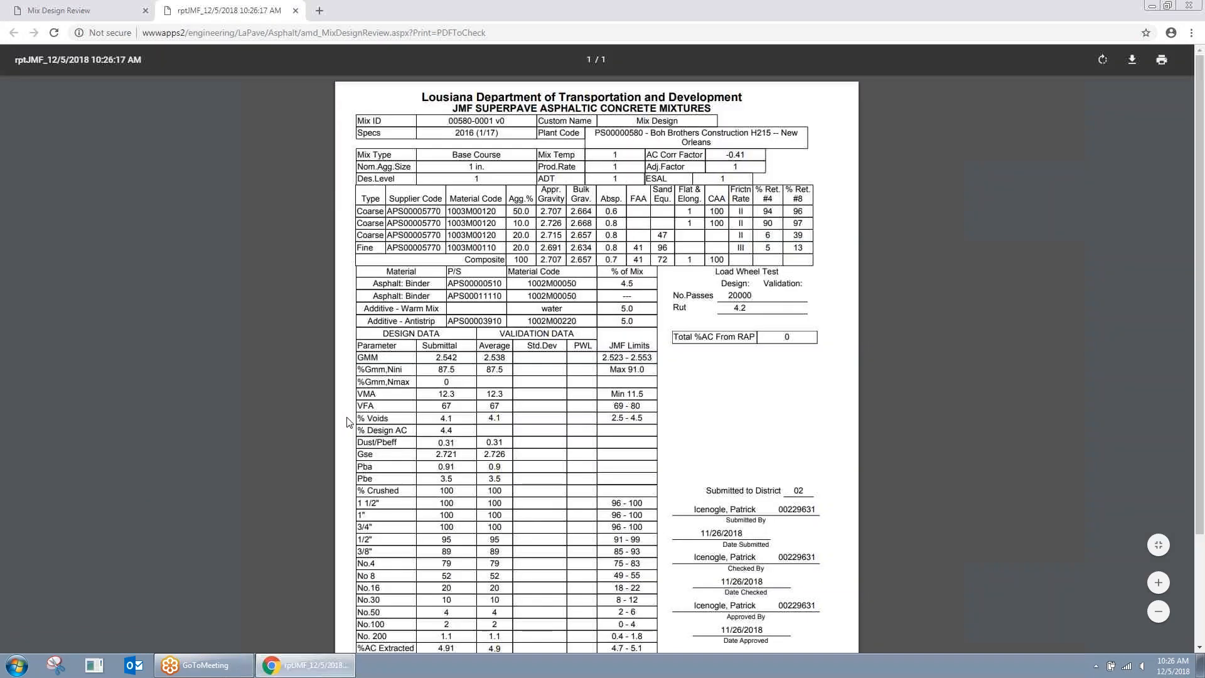
scroll(348, 417, down, 1)
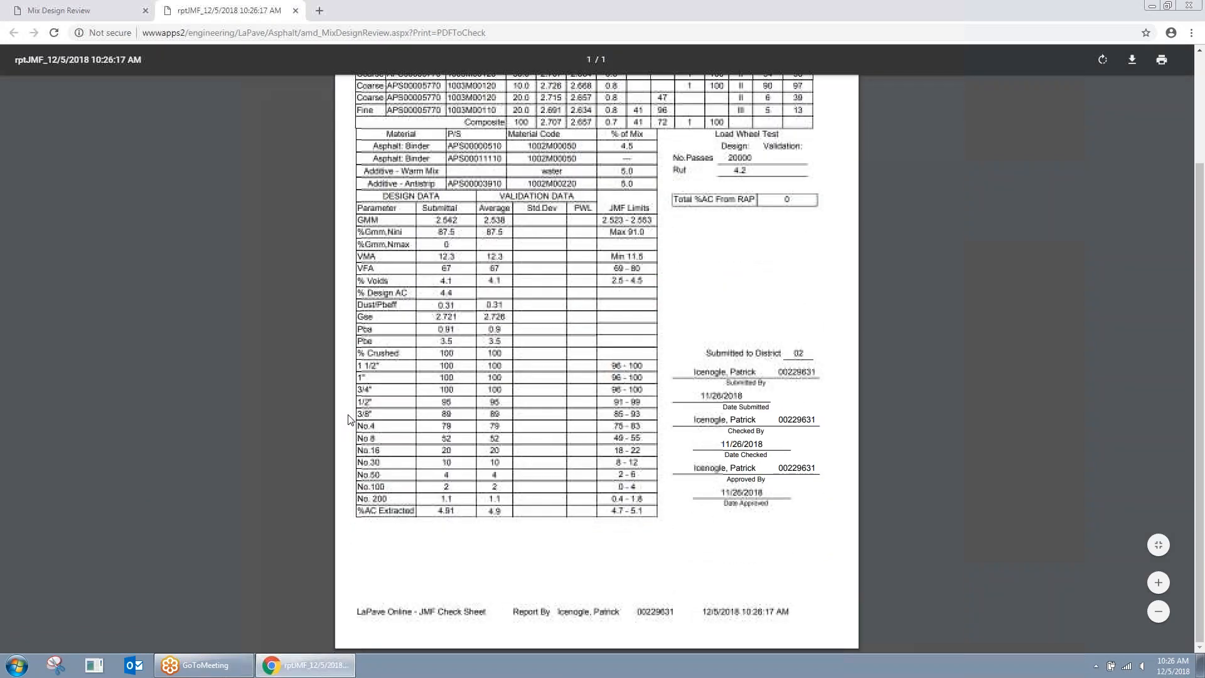
scroll(349, 419, up, 1)
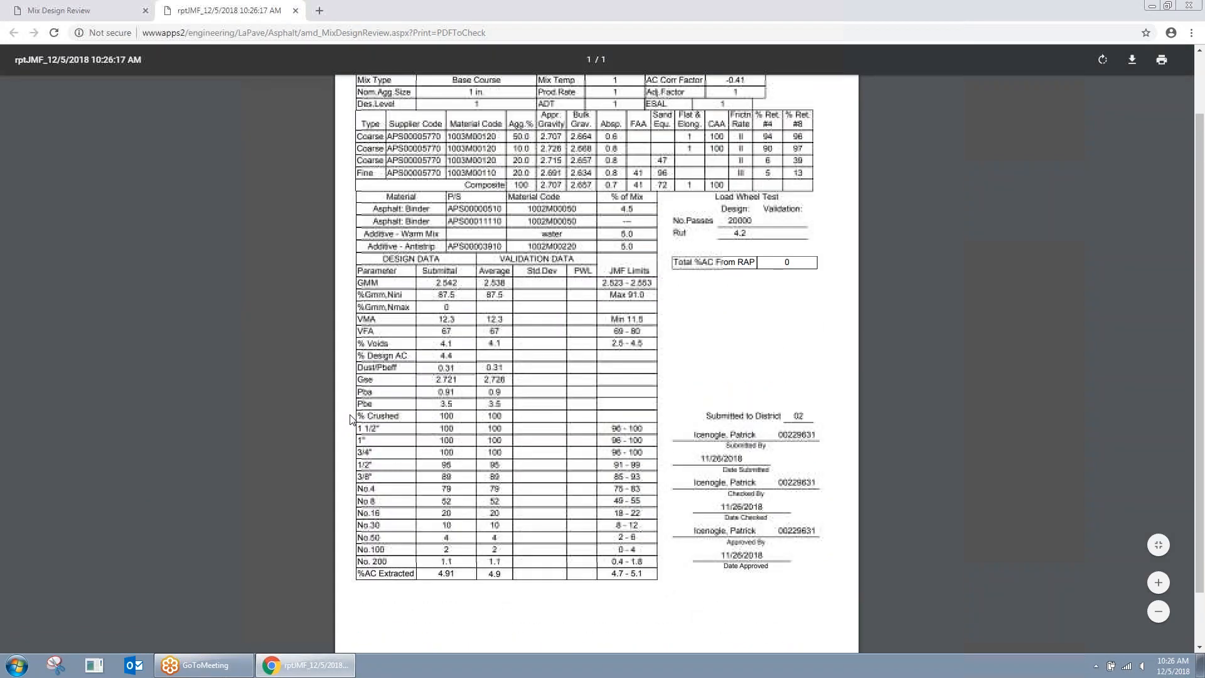
scroll(350, 418, up, 2)
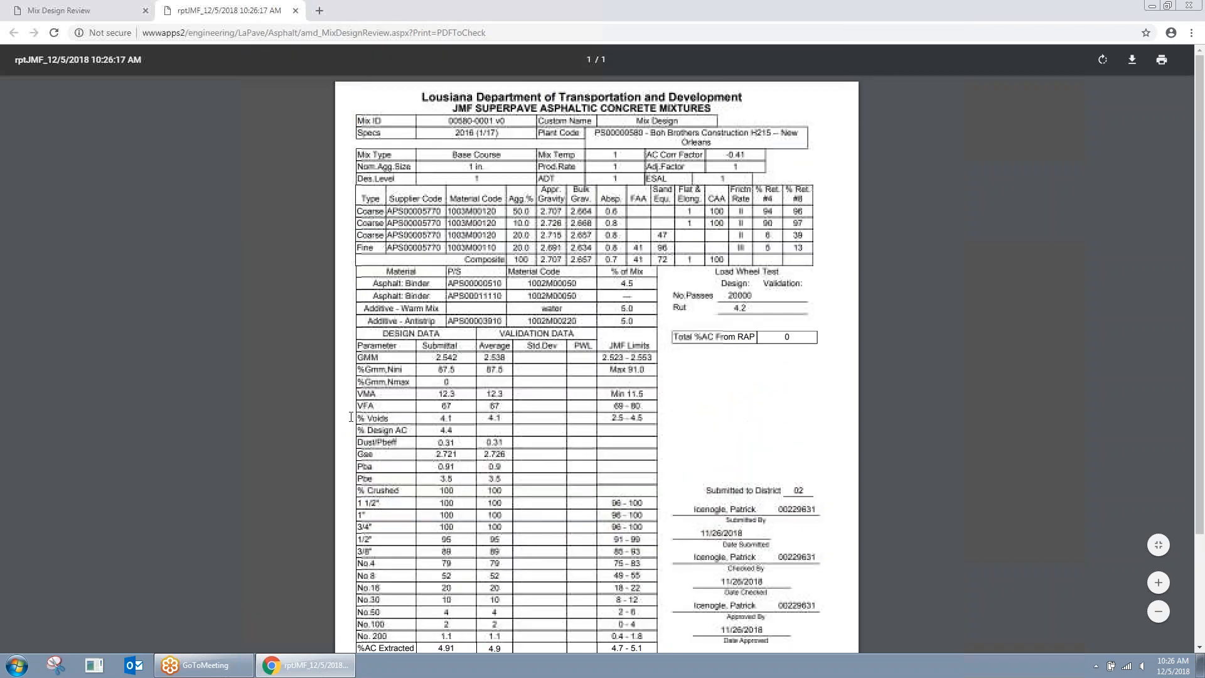
scroll(349, 419, down, 1)
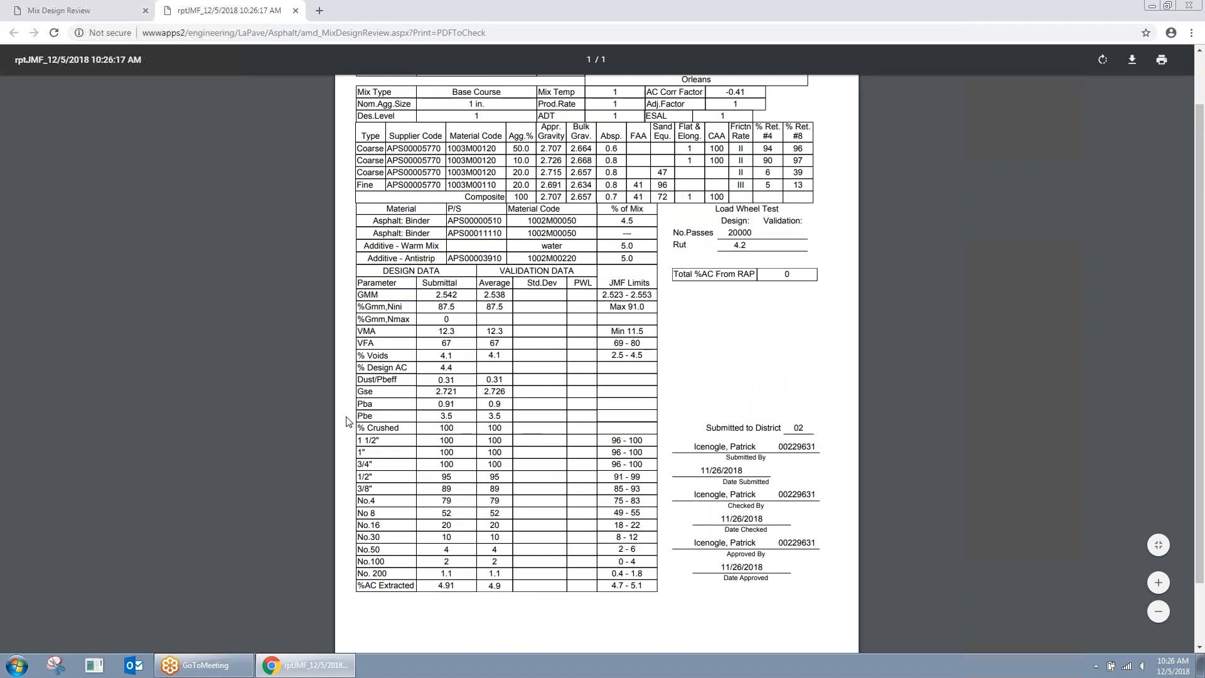
scroll(349, 421, down, 1)
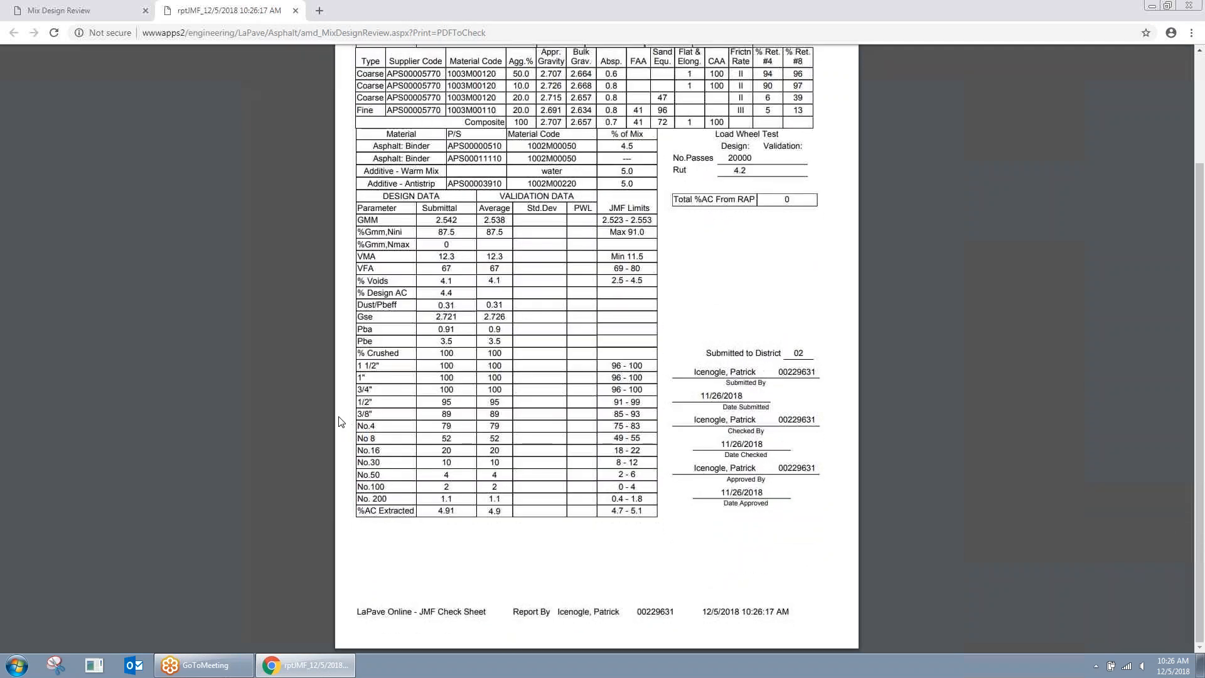
scroll(341, 422, up, 2)
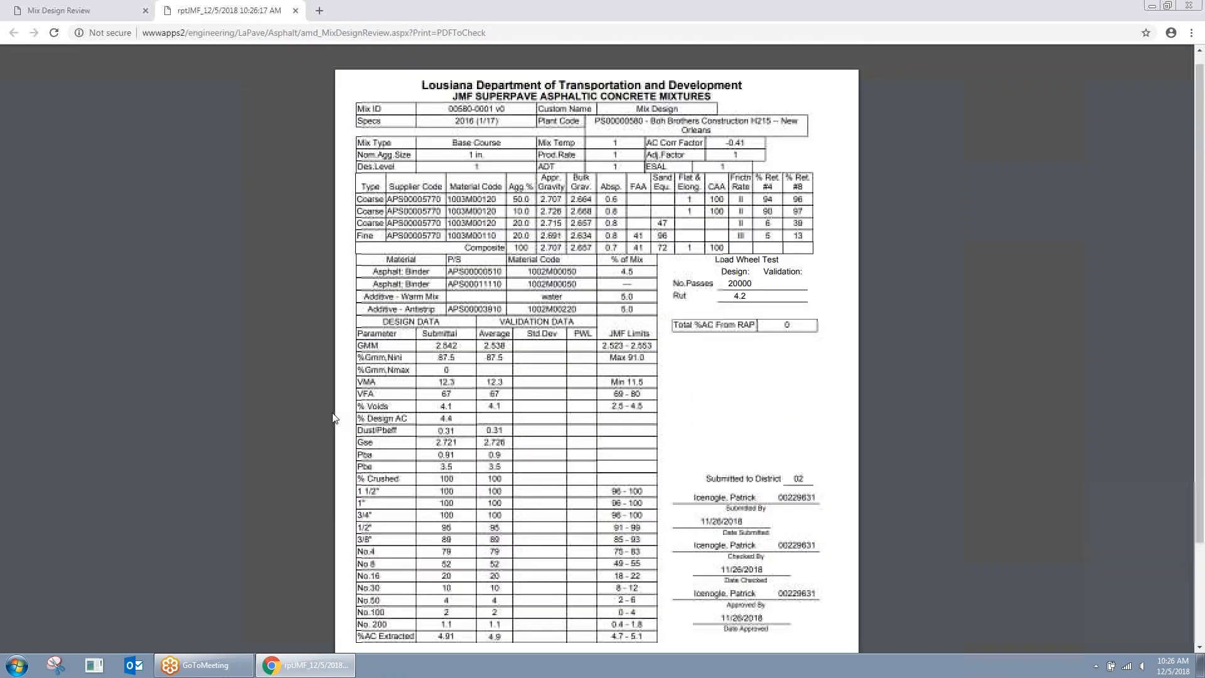
scroll(333, 417, down, 2)
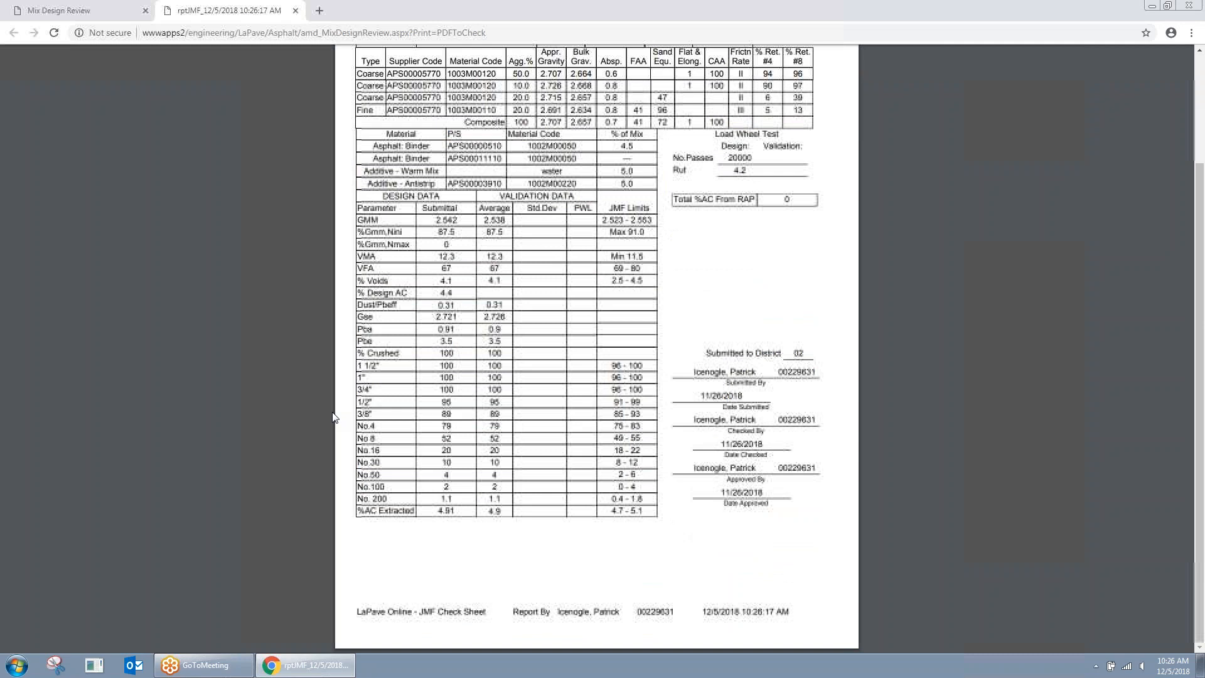
scroll(334, 417, up, 2)
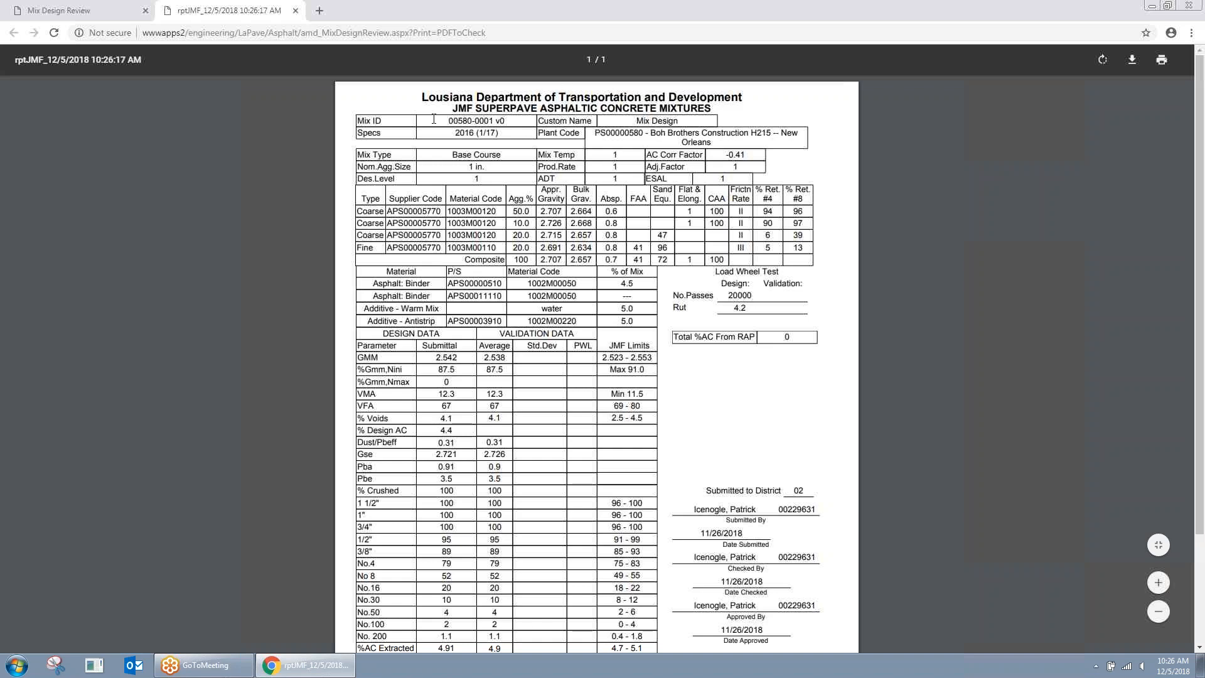
click(296, 12)
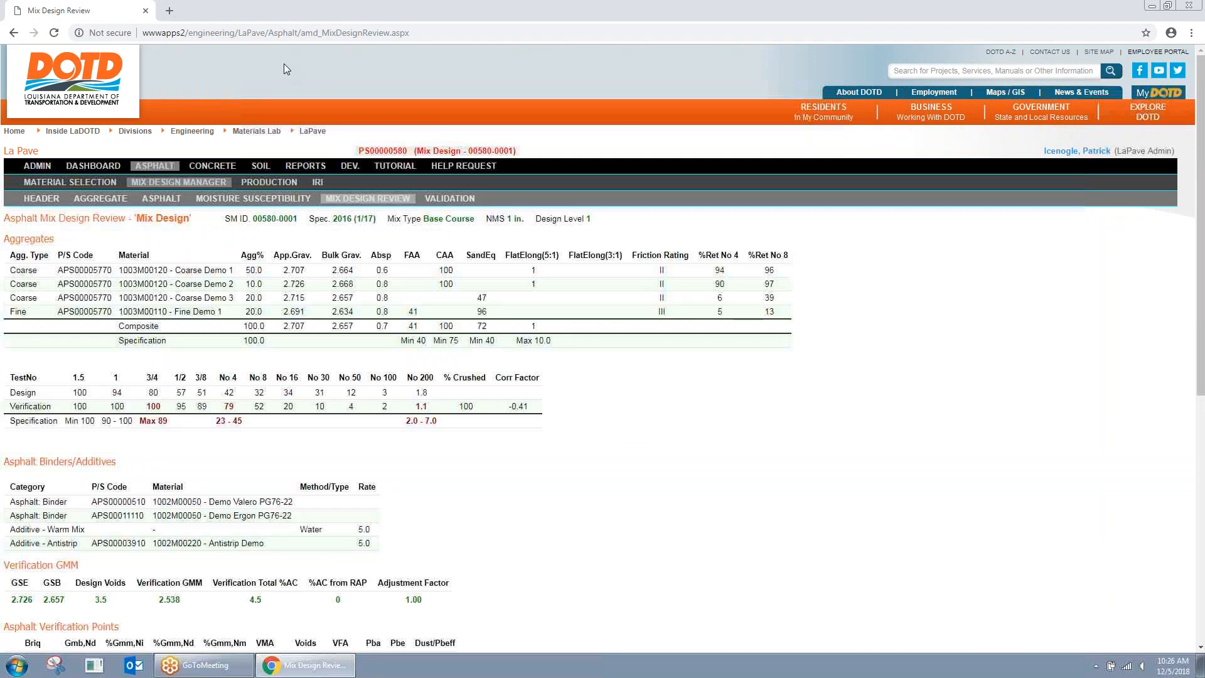
Step: Go to the Asphalt Dashboard listing plant and mix design requests
click(150, 166)
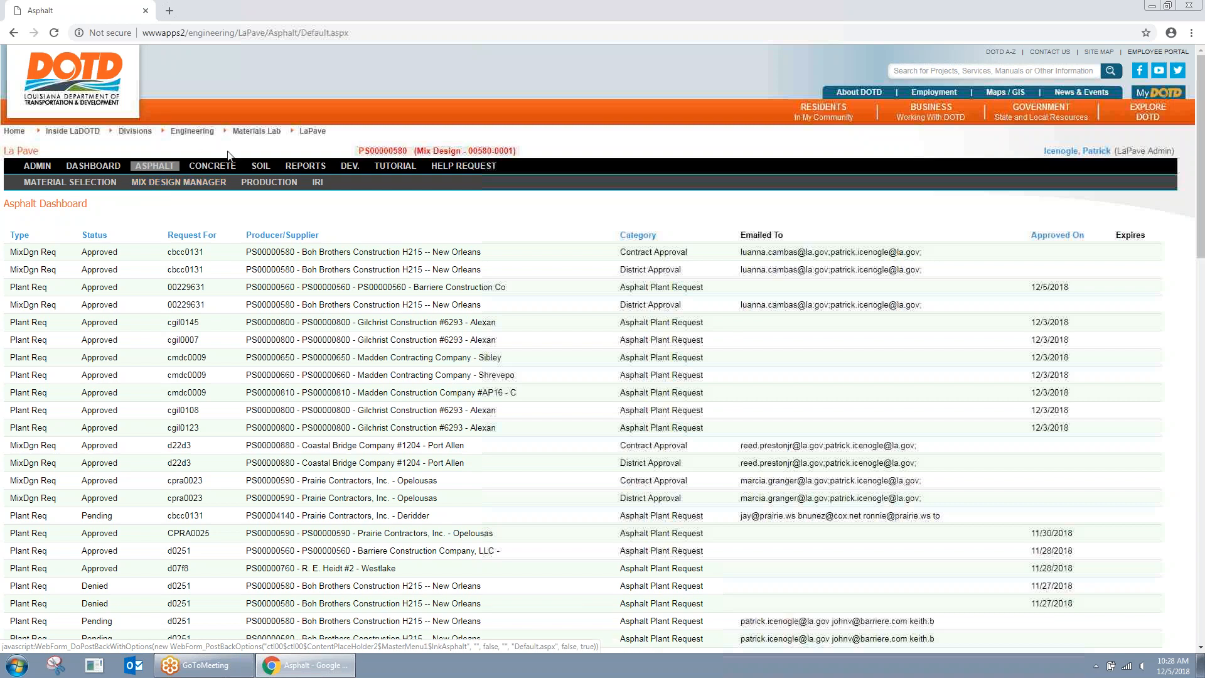
Step: Go from Admin to the main dashboard, then to Plant Management's Asphalt Plants list
click(36, 167)
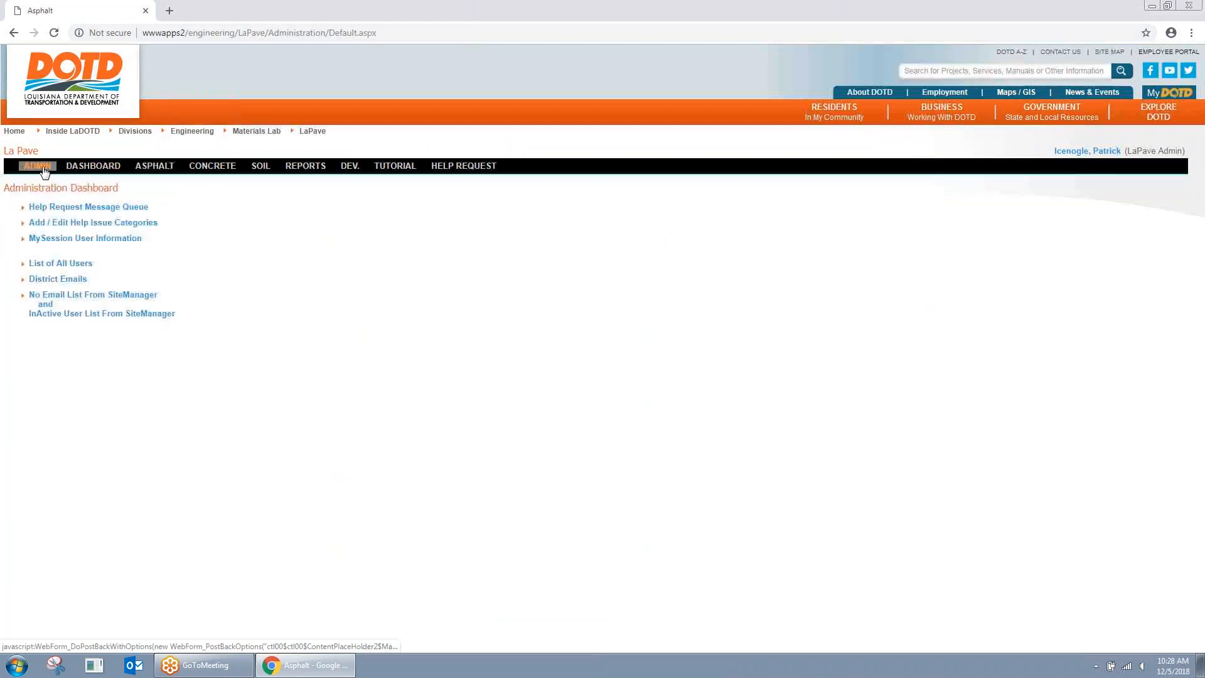
click(94, 166)
click(313, 187)
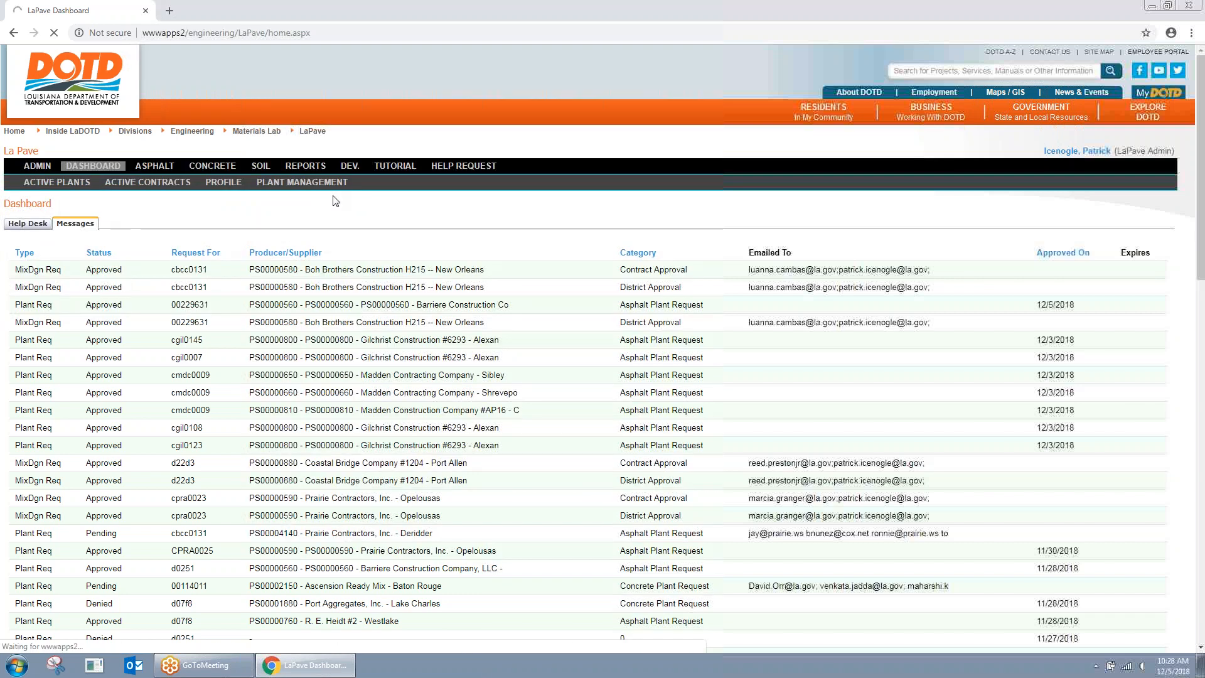
click(321, 242)
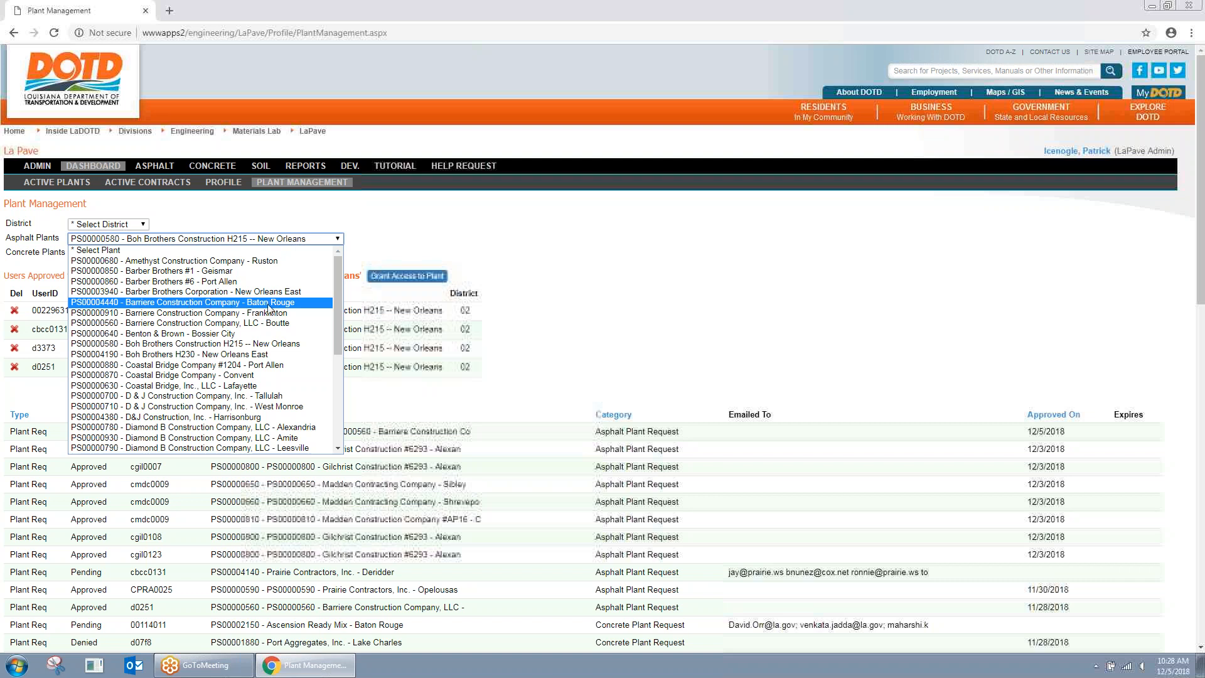
Step: Start a Grant Access form for the Barriere Construction Company, LLC - Boutte plant
click(251, 322)
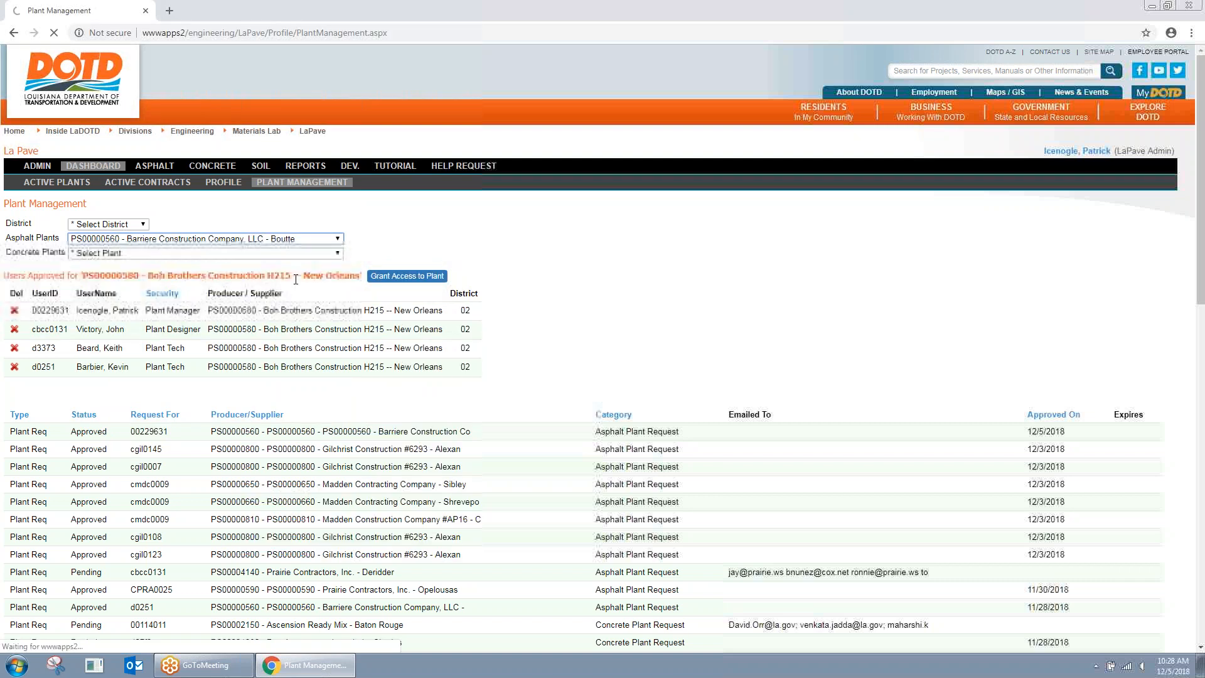
click(382, 278)
click(527, 300)
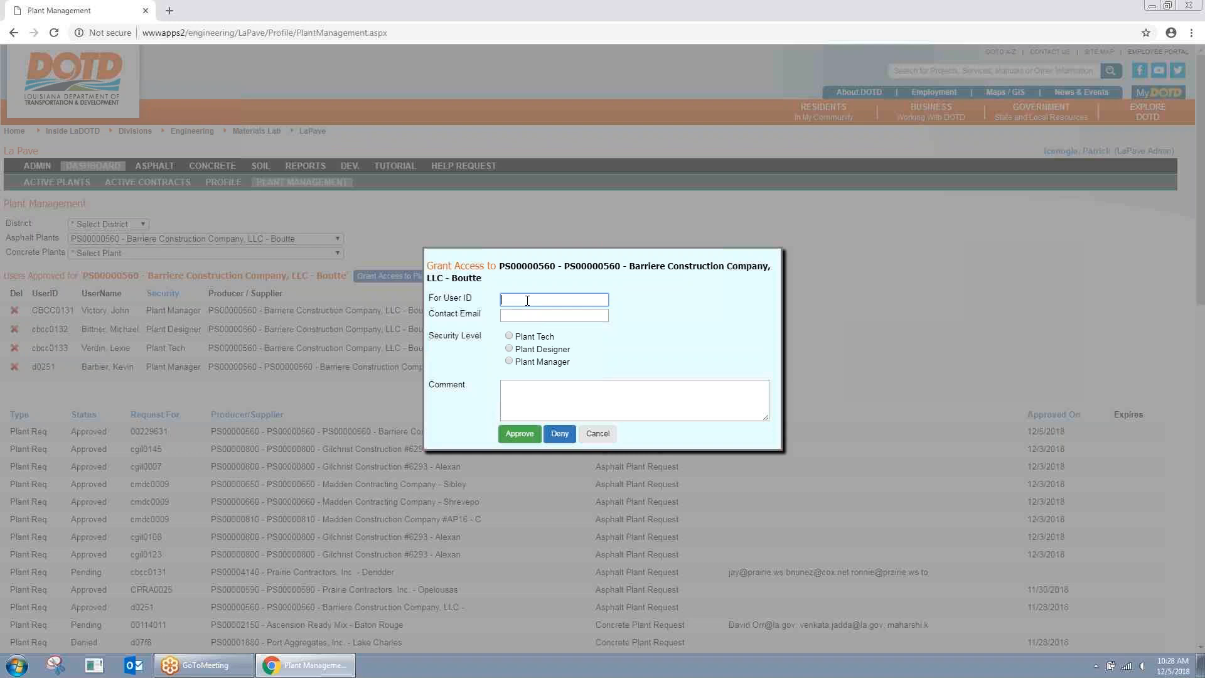
Step: Enter the new user's ID, let the e-mail fill in, and choose Plant Manager security level
text(00275655)
drag(545, 303, 436, 299)
key(Tab)
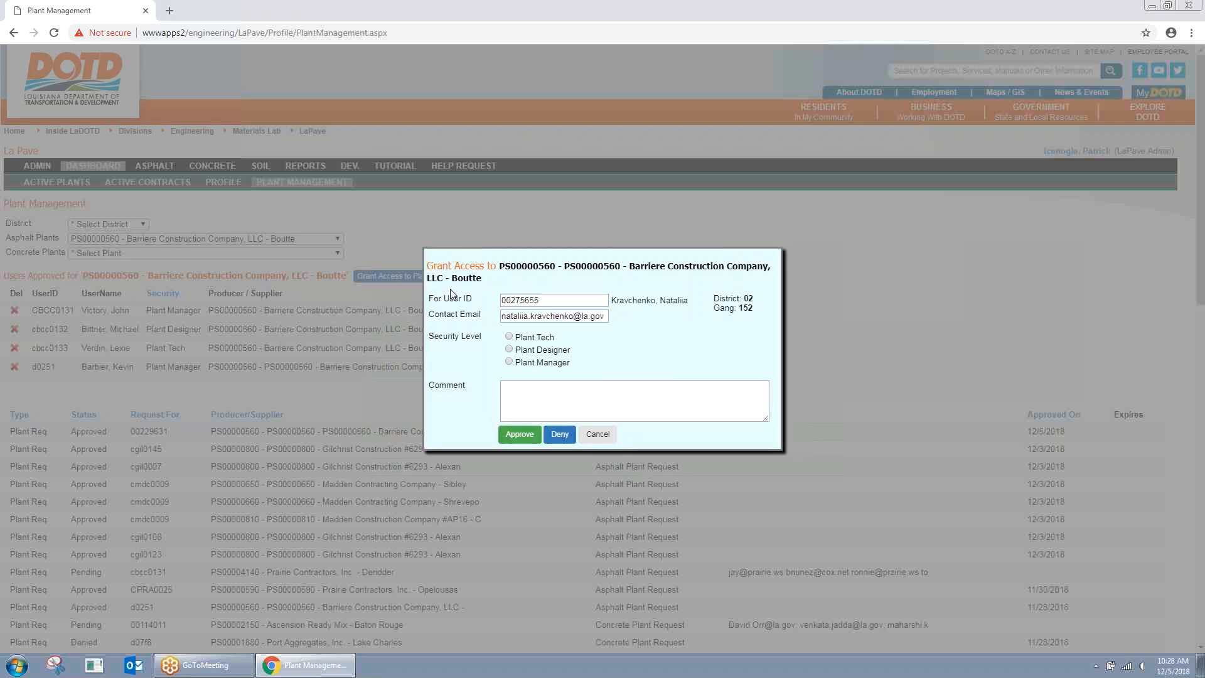
click(517, 362)
Step: Approve the user's Plant Manager access to the Boutte plant, then close the browser
click(519, 436)
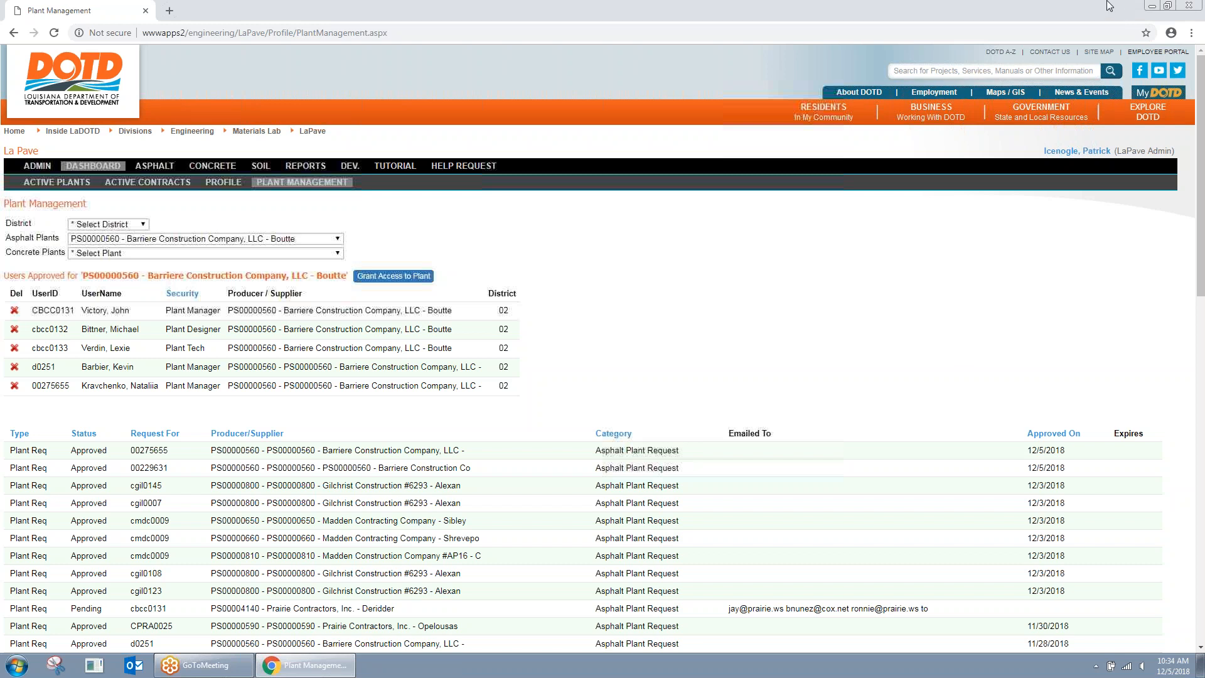
click(1188, 6)
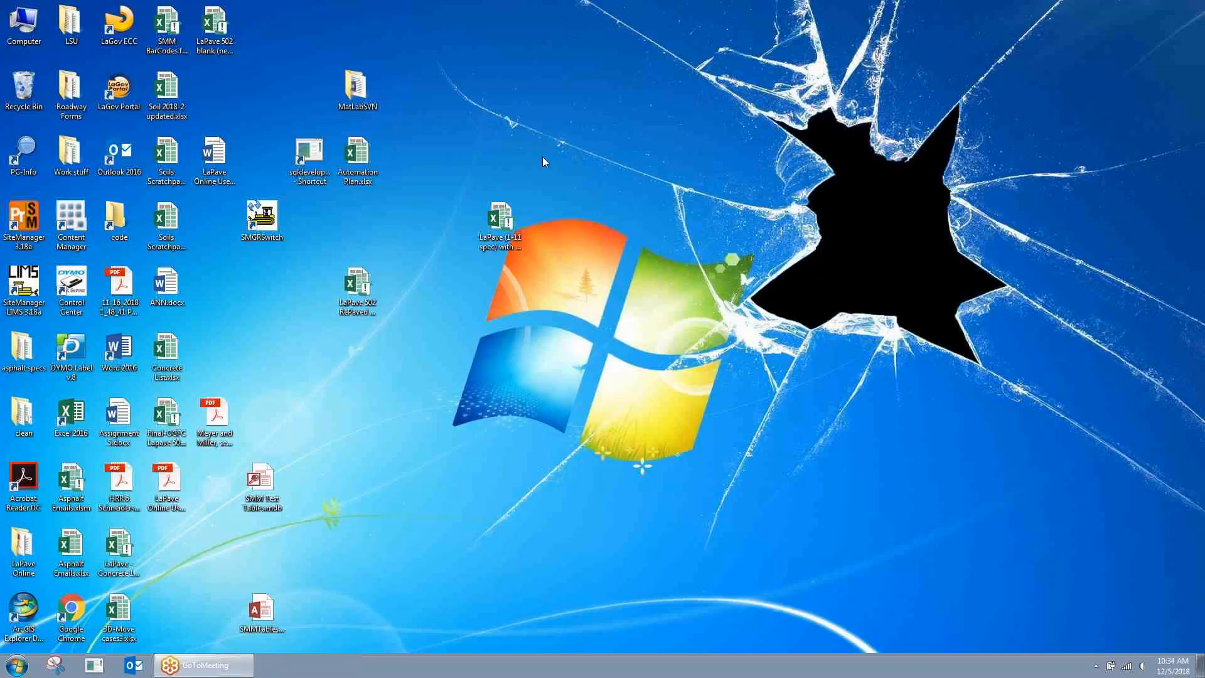